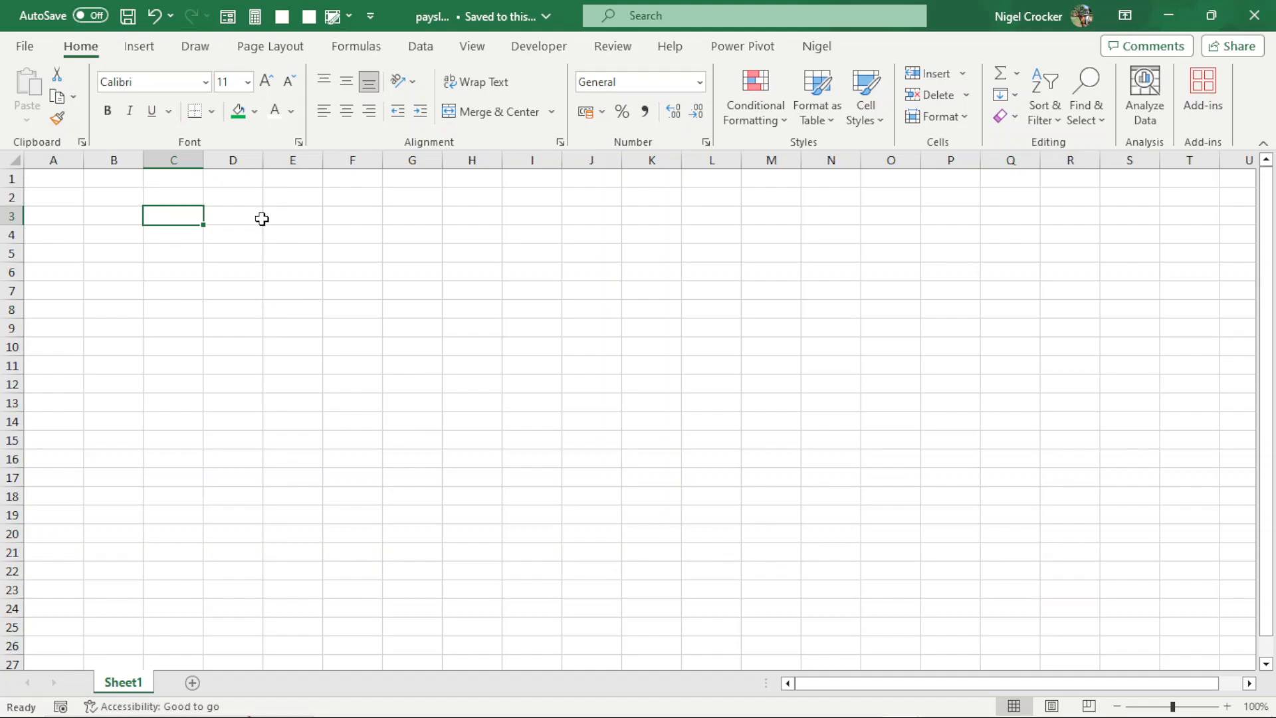
# Step: Import the text file fake.name.csv from the docs_all_companies folder to bring up its data preview
pyautogui.click(421, 46)
pyautogui.click(101, 78)
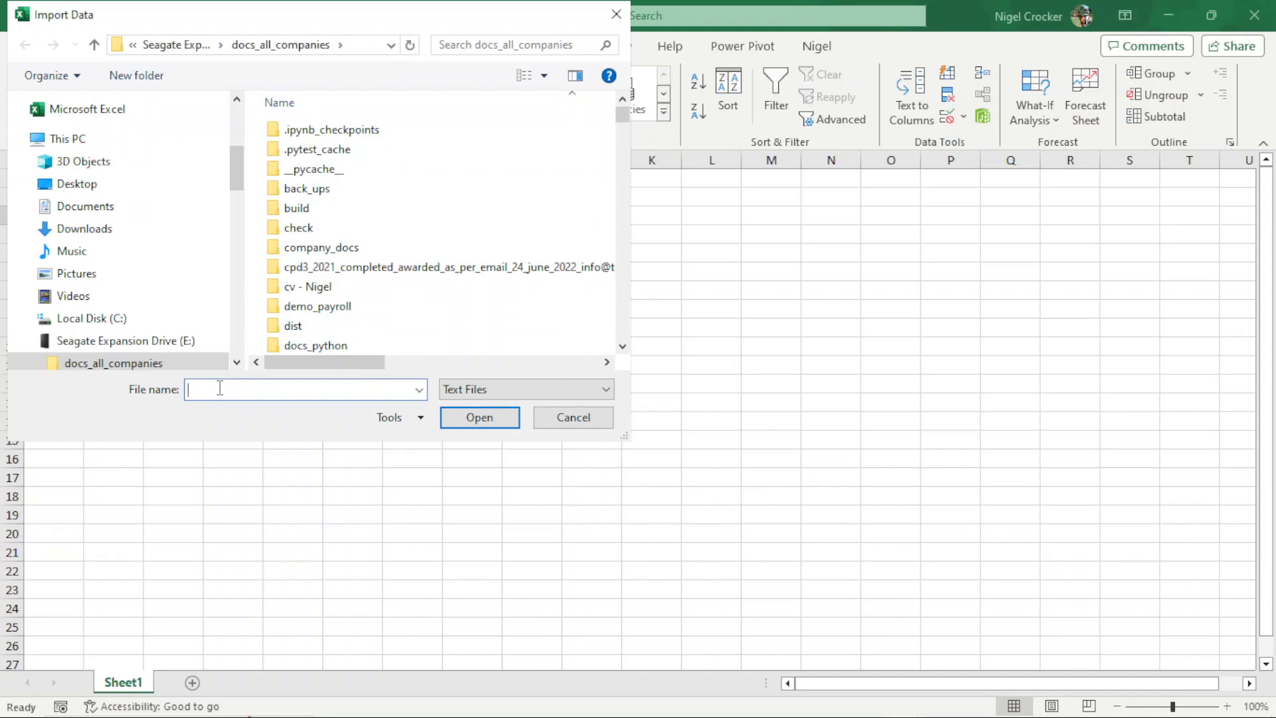
pyautogui.write('fake.na')
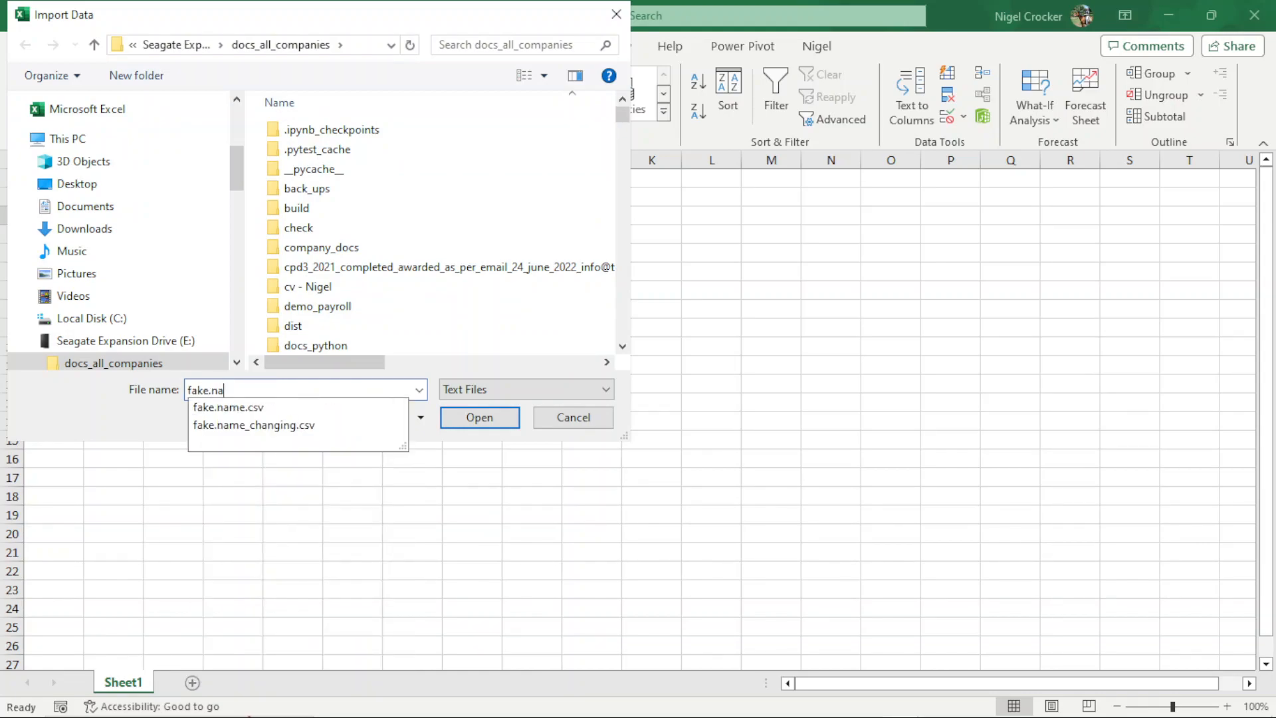
pyautogui.click(242, 408)
pyautogui.click(473, 419)
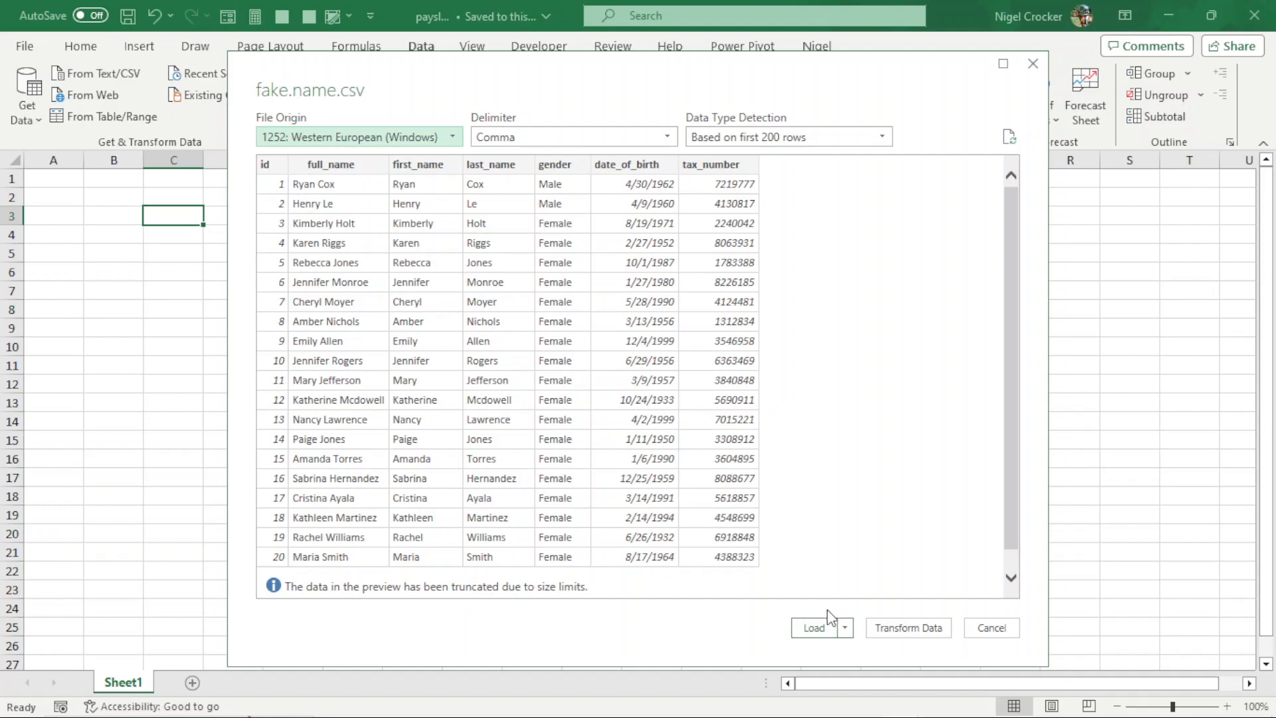
# Step: Load the previewed data as a table into the existing worksheet, starting at cell B2
pyautogui.click(846, 628)
pyautogui.click(883, 671)
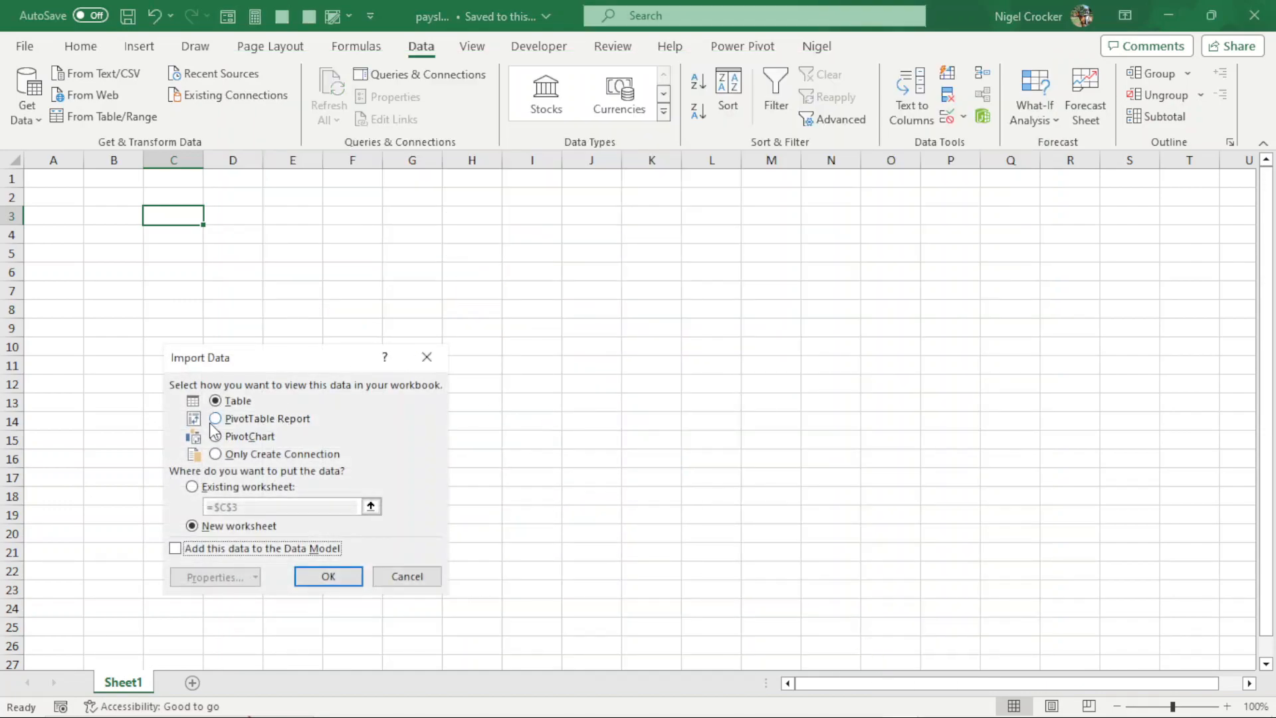
pyautogui.click(193, 486)
pyautogui.click(116, 196)
pyautogui.click(325, 577)
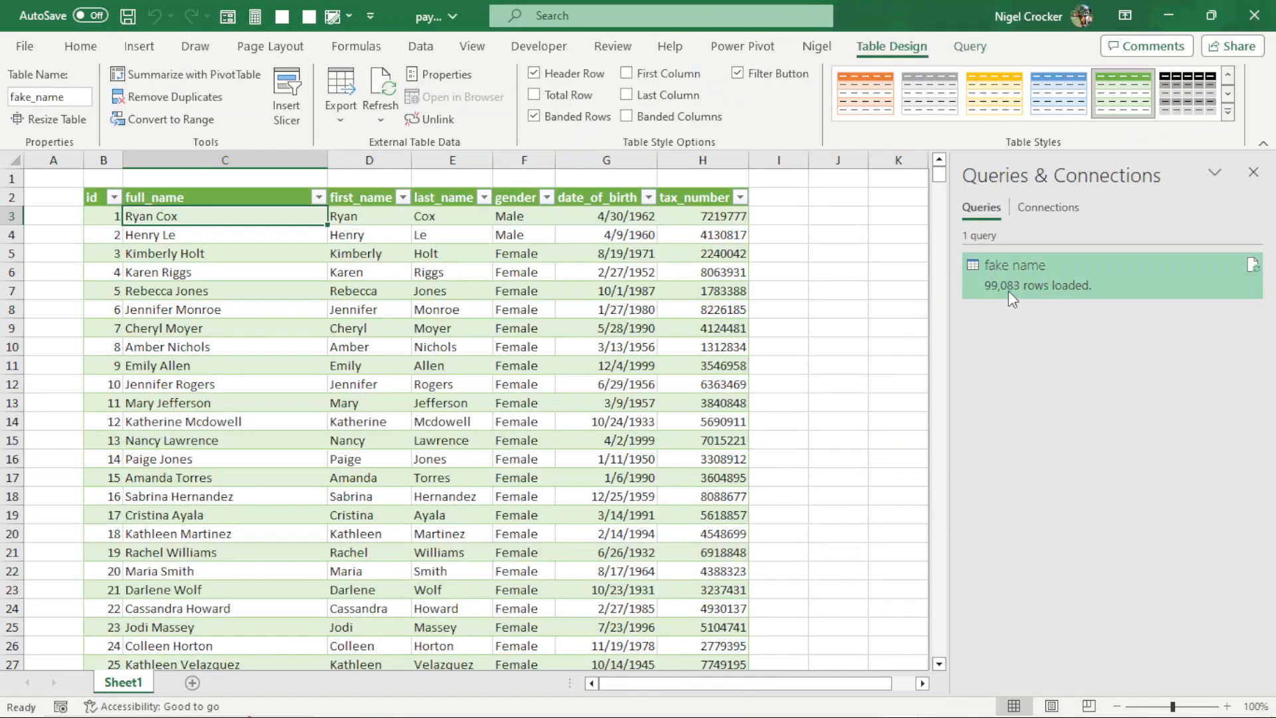
# Step: Close the Queries & Connections pane to leave only the imported table in view
pyautogui.moveTo(1008, 290)
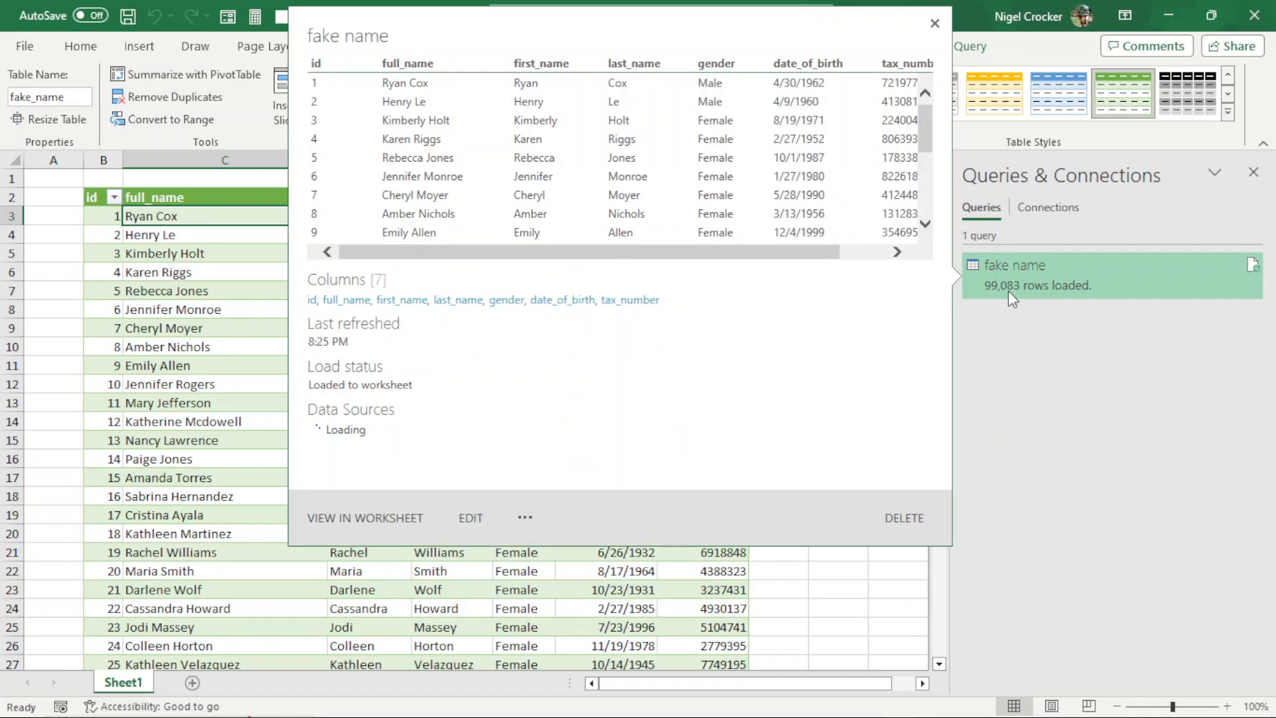
pyautogui.click(246, 362)
pyautogui.click(1253, 172)
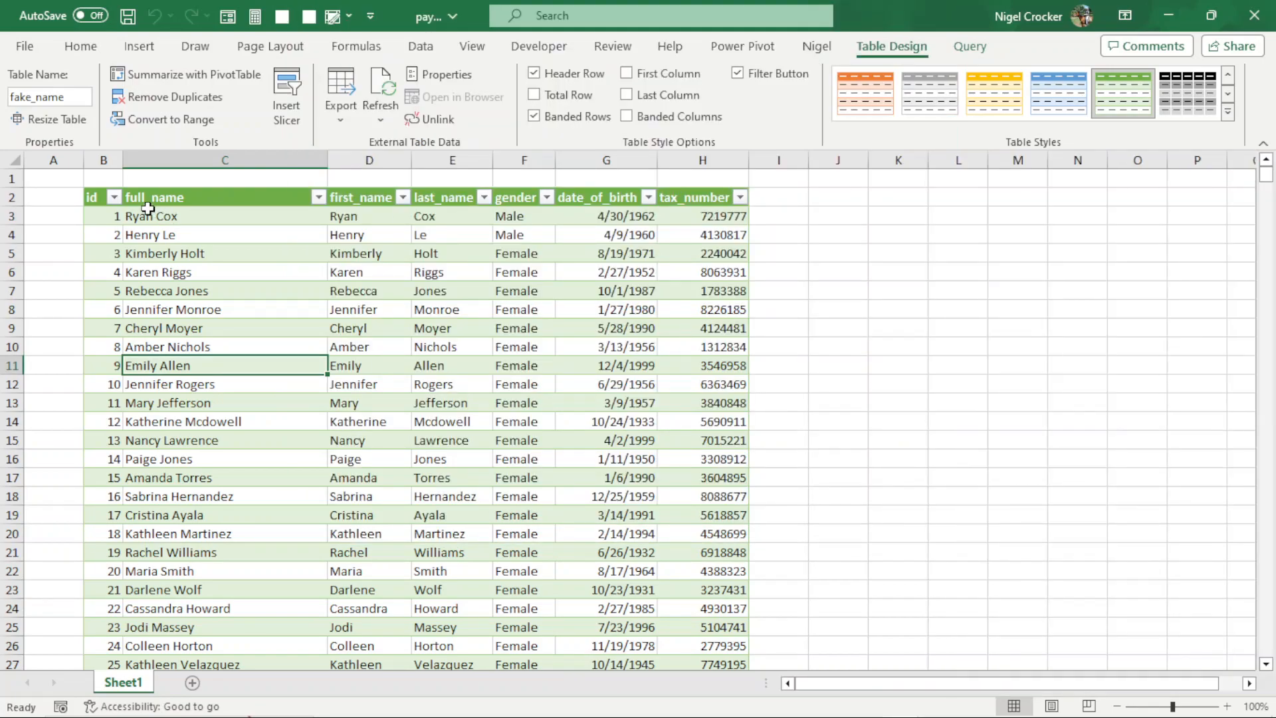
# Step: Examine the table's column headings one by one, from full_name through to tax_number
pyautogui.click(232, 195)
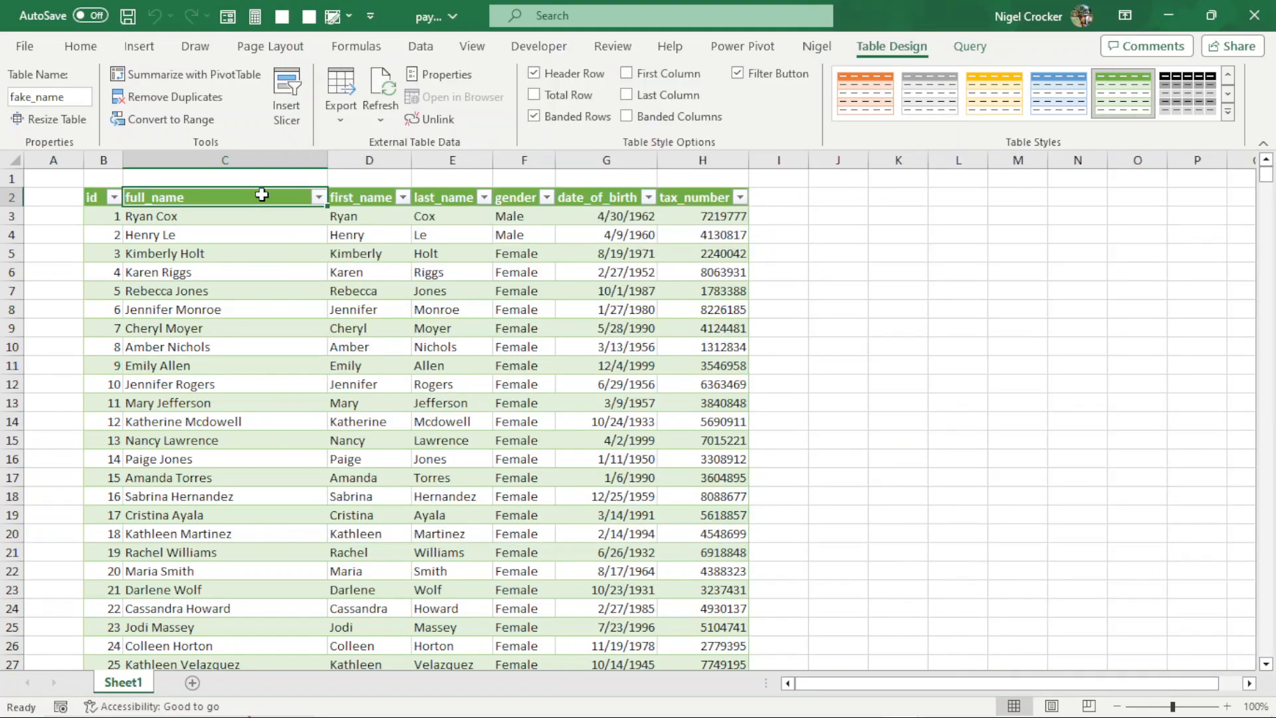
pyautogui.click(365, 195)
pyautogui.click(444, 198)
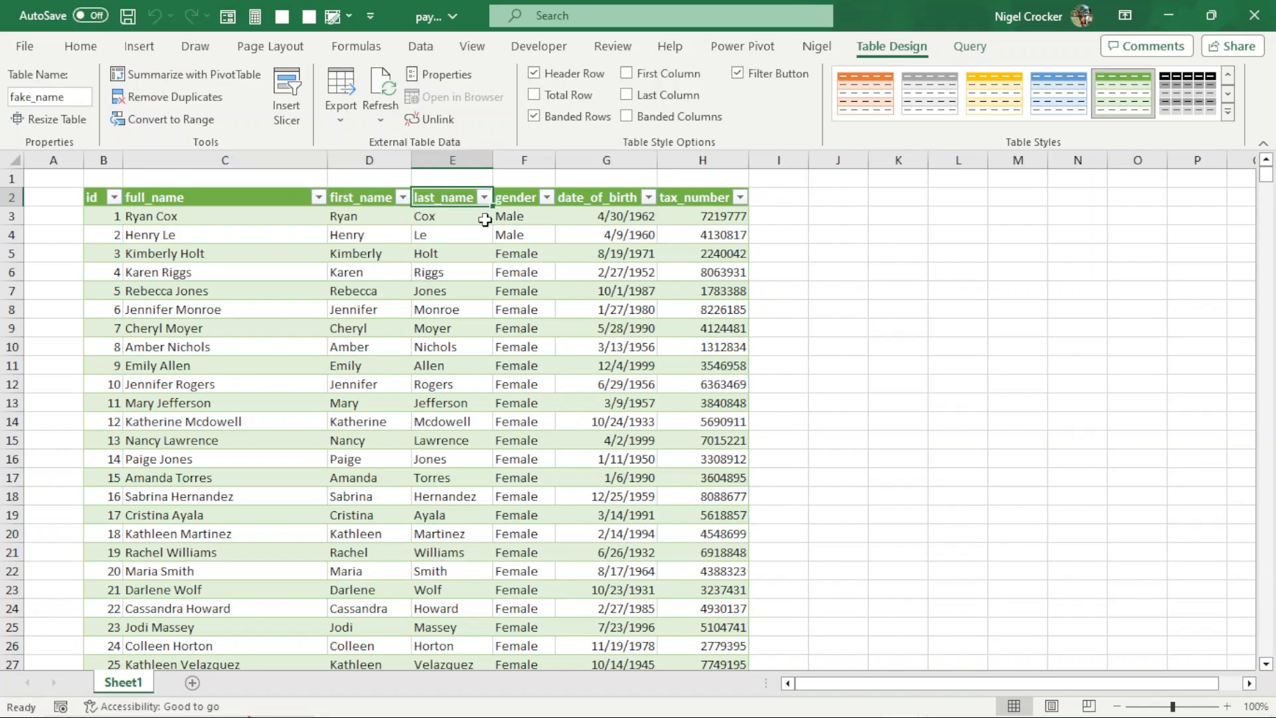
pyautogui.click(511, 199)
pyautogui.click(598, 201)
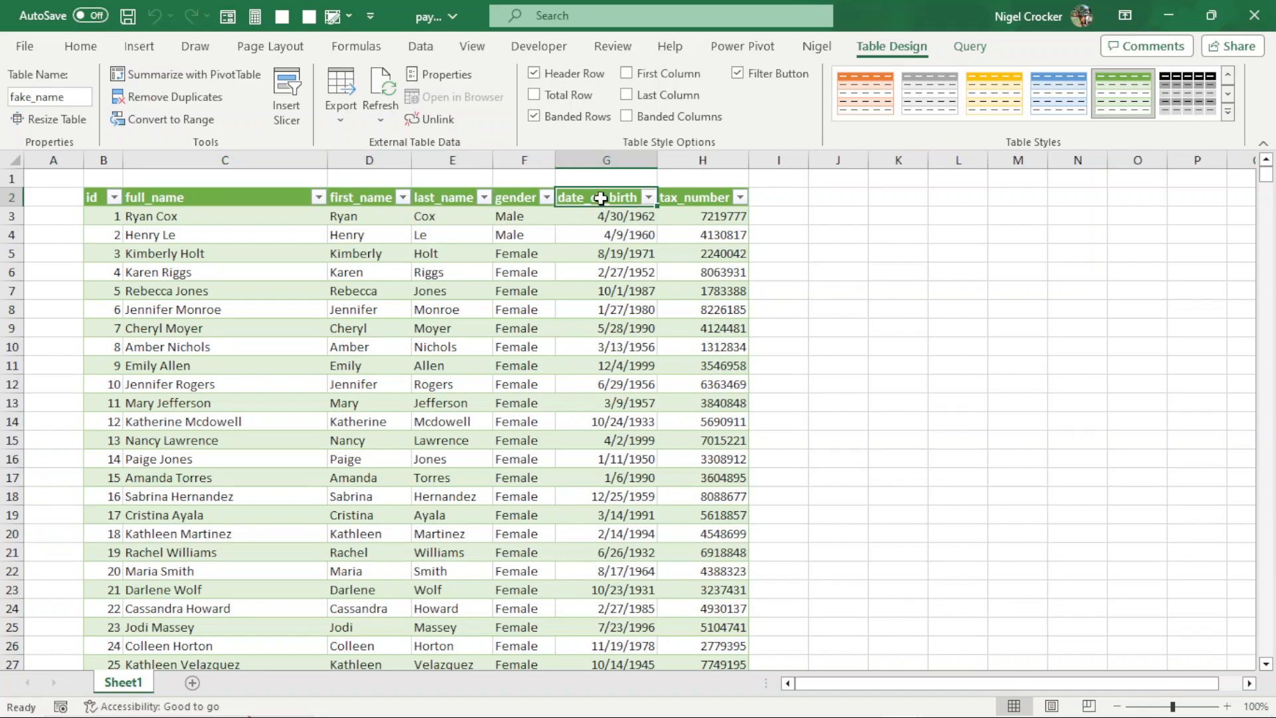
pyautogui.click(707, 199)
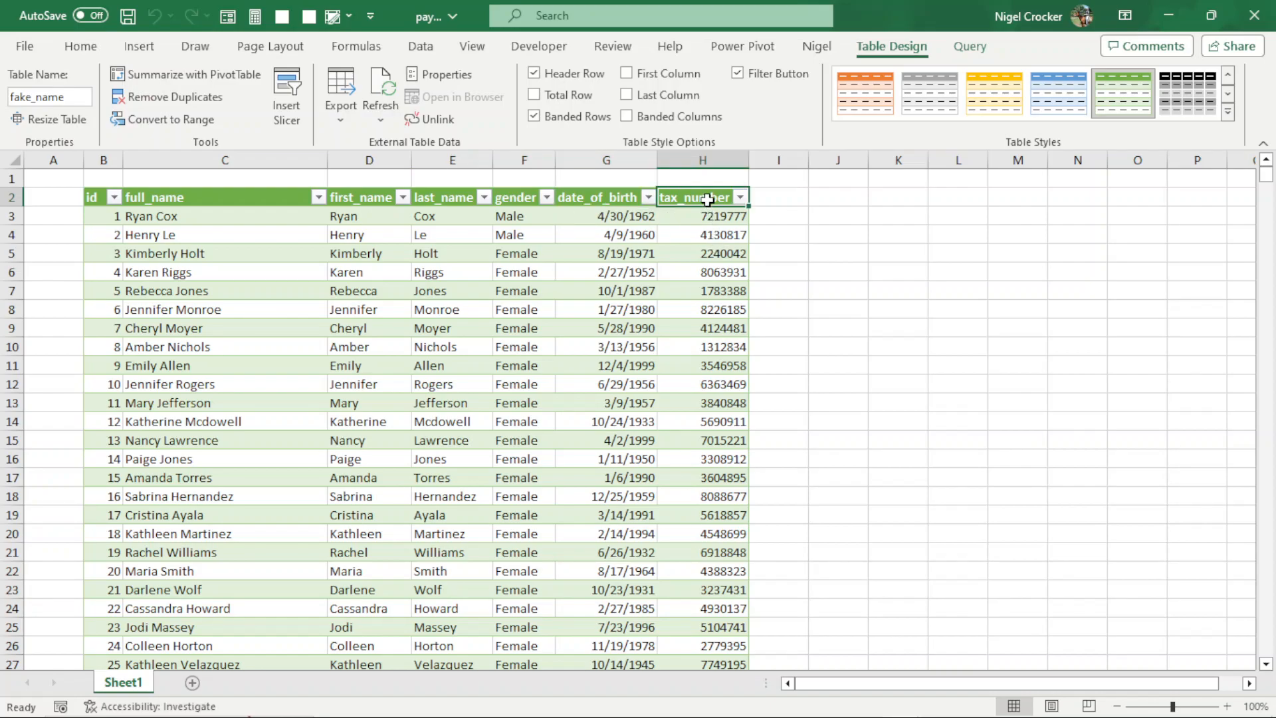
# Step: Format all values in the date_of_birth column with the 14-Mar-2012 date type
pyautogui.click(605, 219)
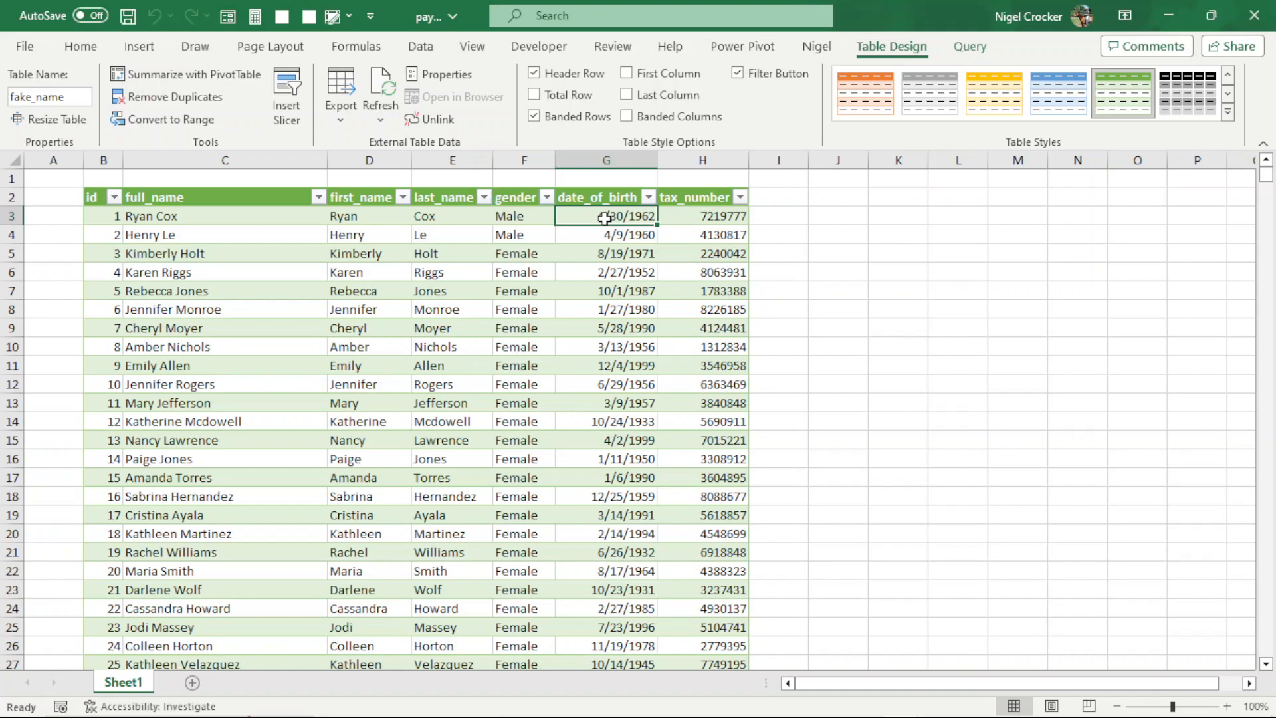
pyautogui.hotkey('ctrl', 'shift', 'Down')
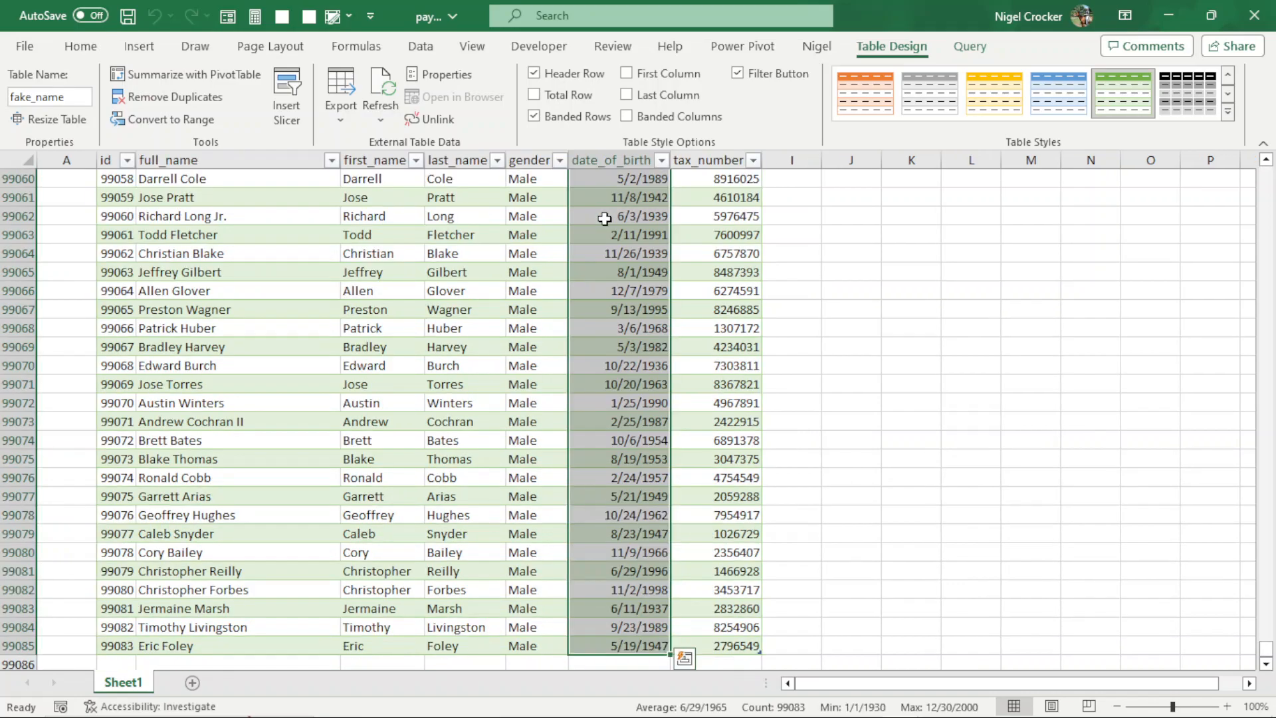
pyautogui.hotkey('ctrl', 'BackSpace')
pyautogui.hotkey('ctrl', '1')
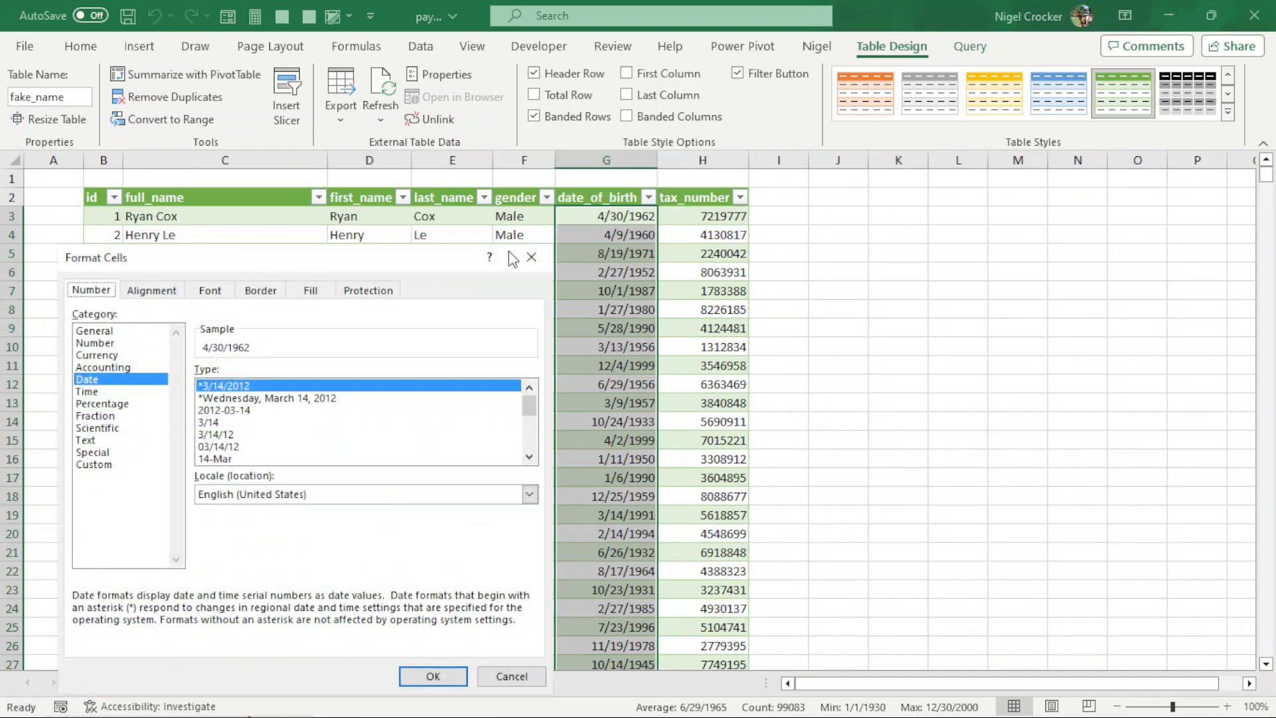
pyautogui.scroll(-4, 531, 409)
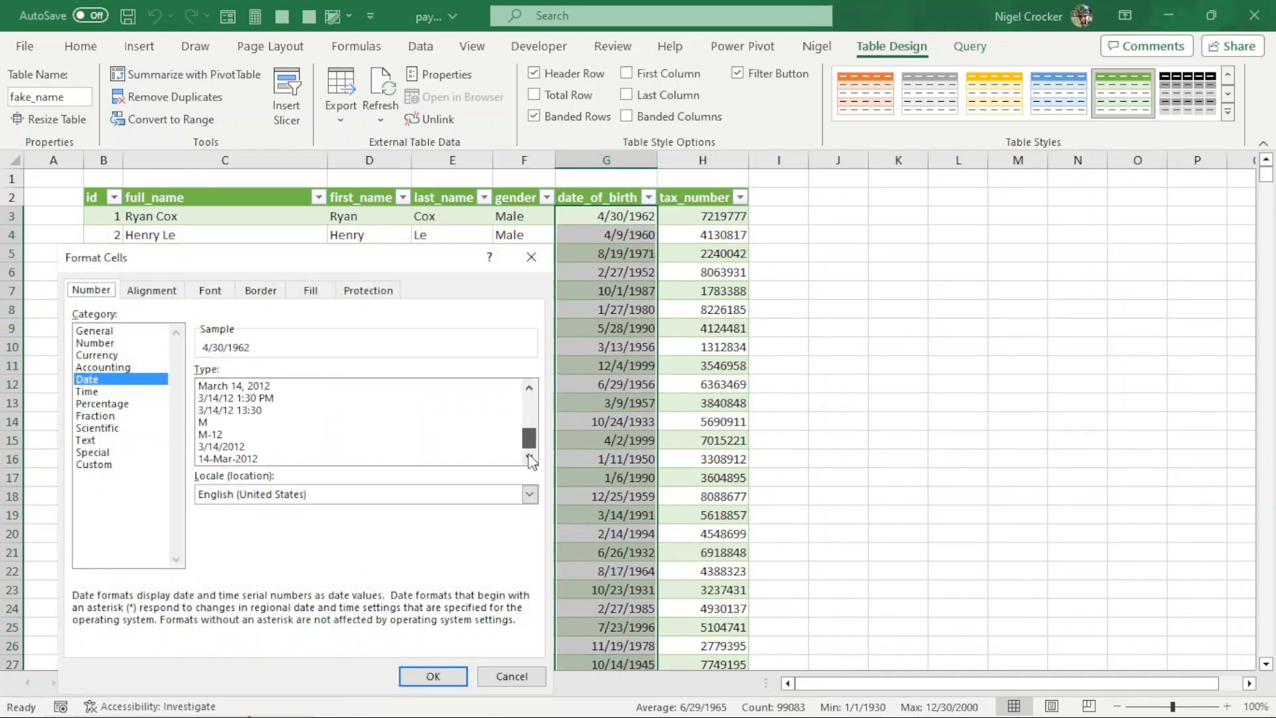
pyautogui.click(249, 458)
pyautogui.click(432, 676)
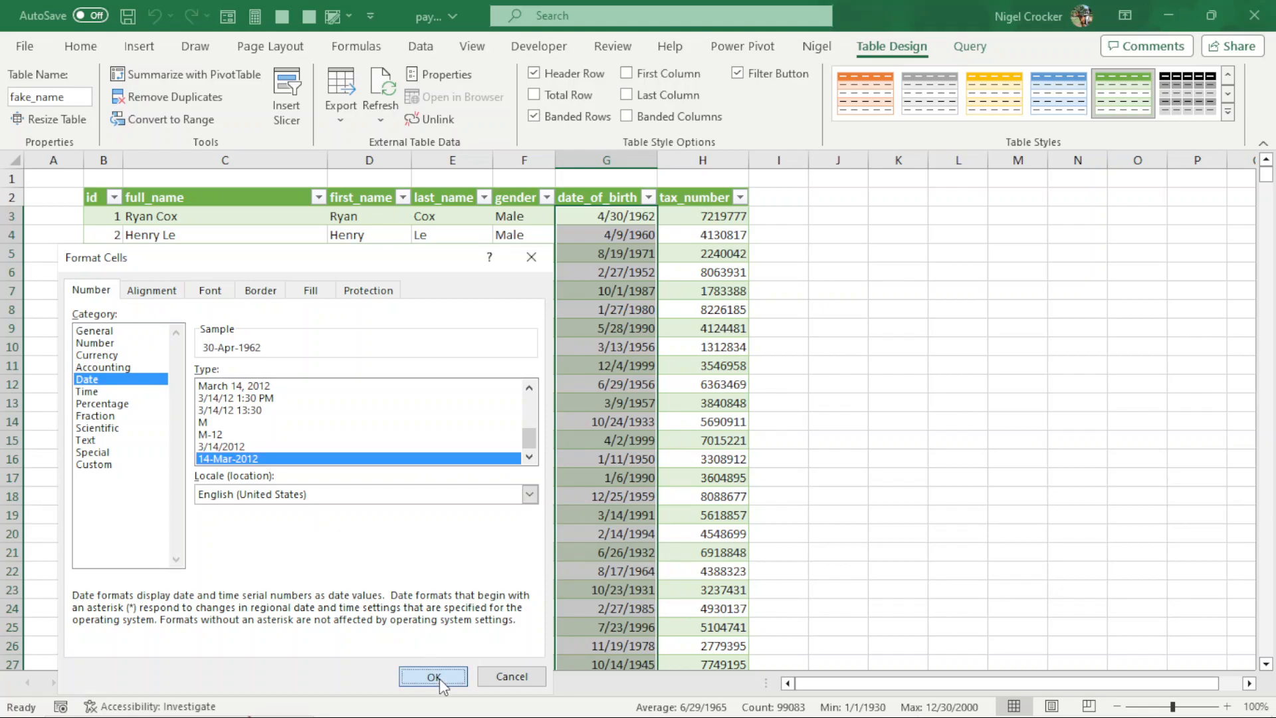
pyautogui.click(537, 313)
# Step: Examine the extent of the table by jumping between its first and last rows and across its columns
pyautogui.click(203, 269)
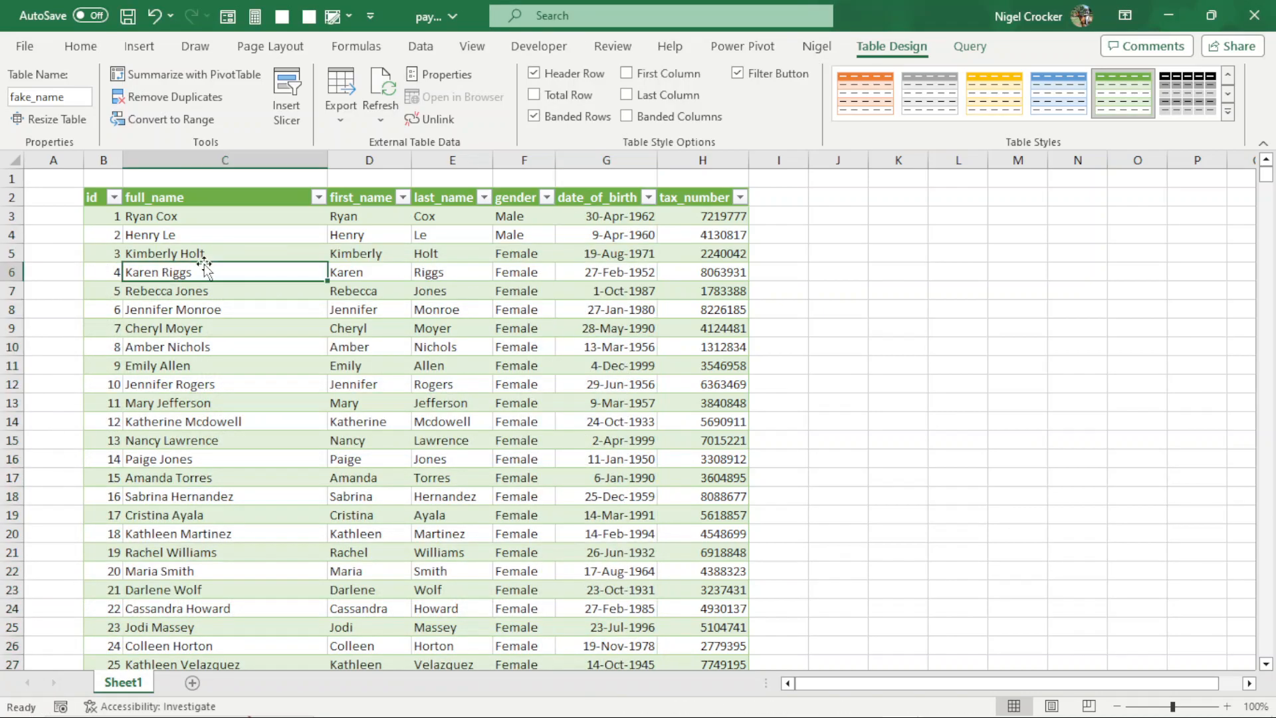
pyautogui.hotkey('ctrl', 'Down')
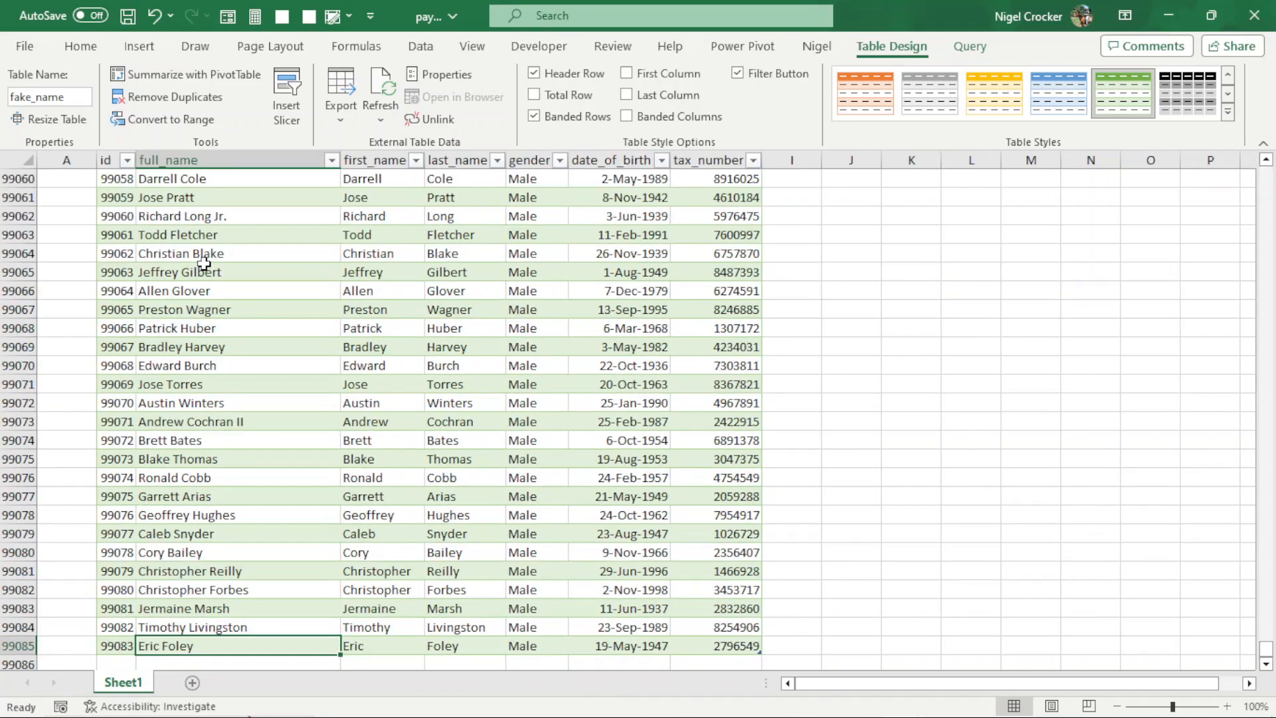
pyautogui.click(118, 641)
pyautogui.hotkey('ctrl', 'Up')
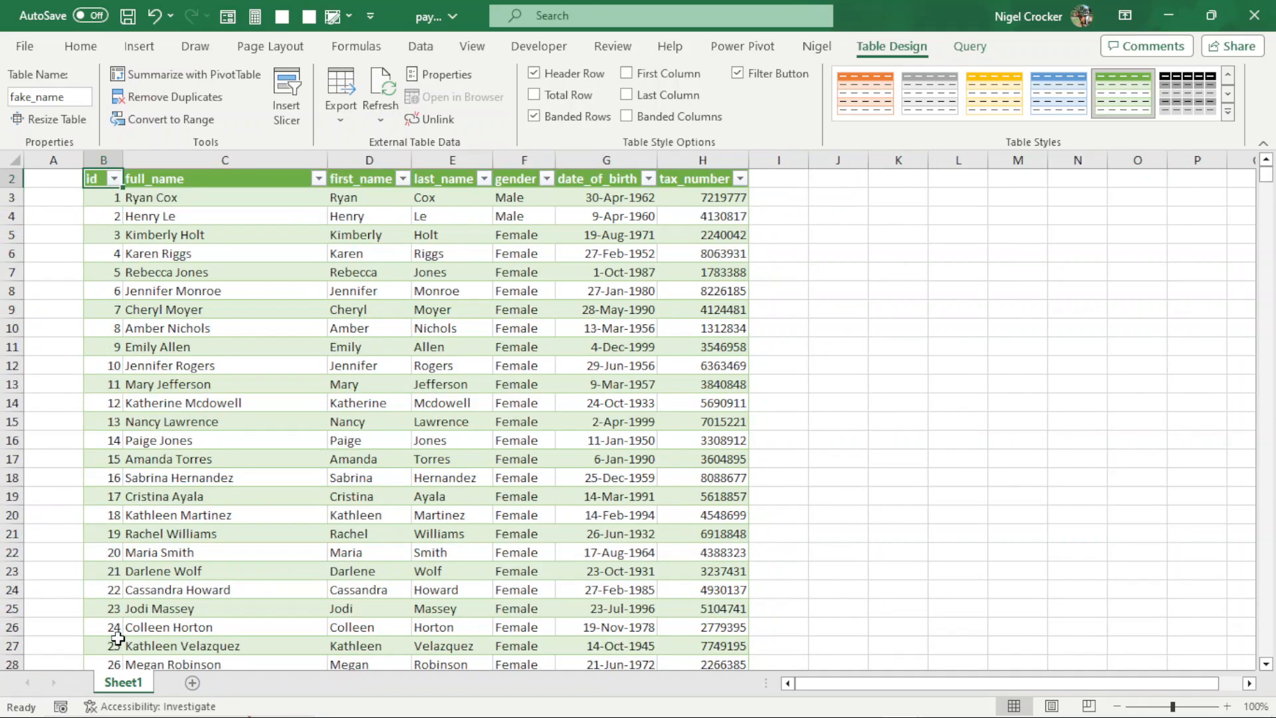
pyautogui.hotkey('ctrl', 'Down')
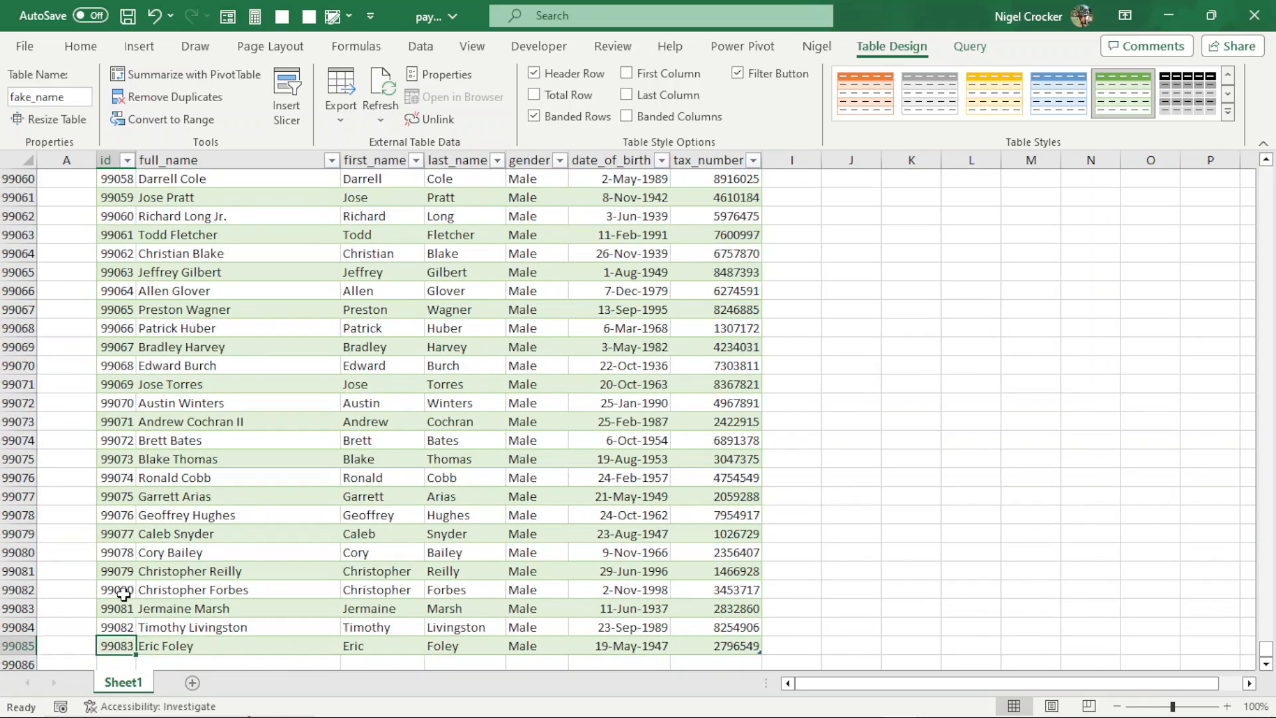
pyautogui.hotkey('ctrl', 'Right')
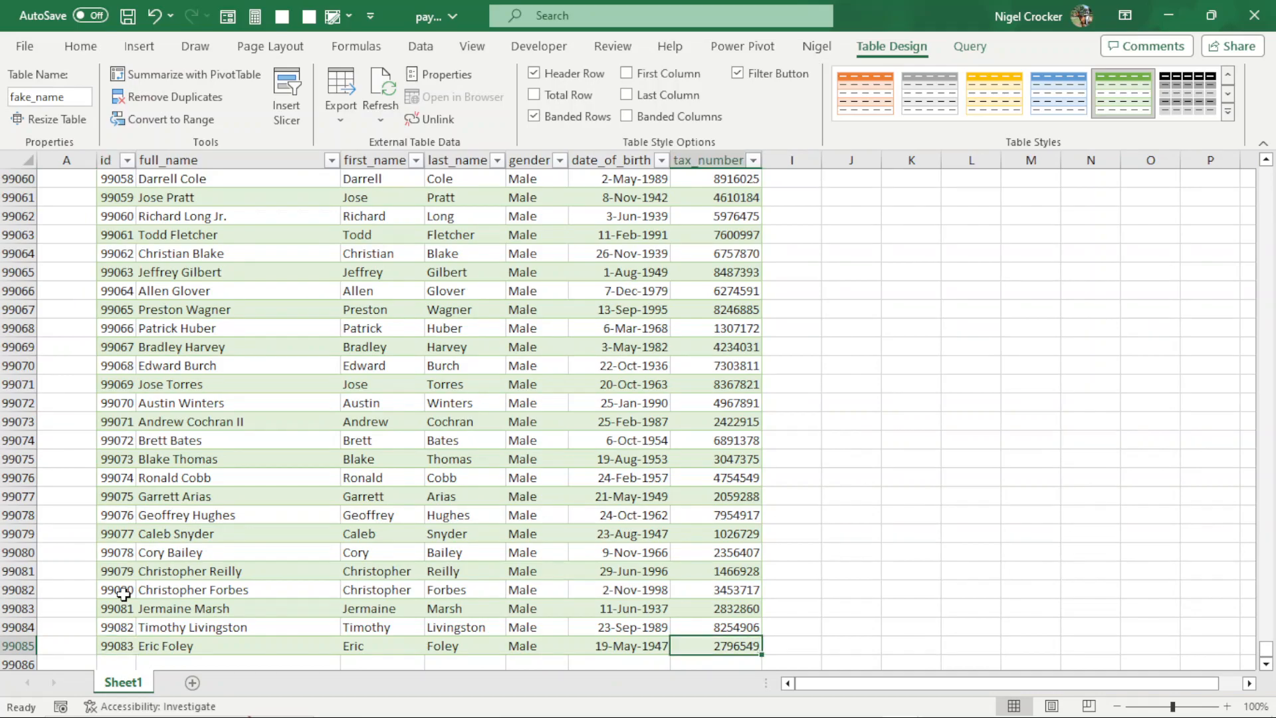
pyautogui.hotkey('ctrl', 'Up')
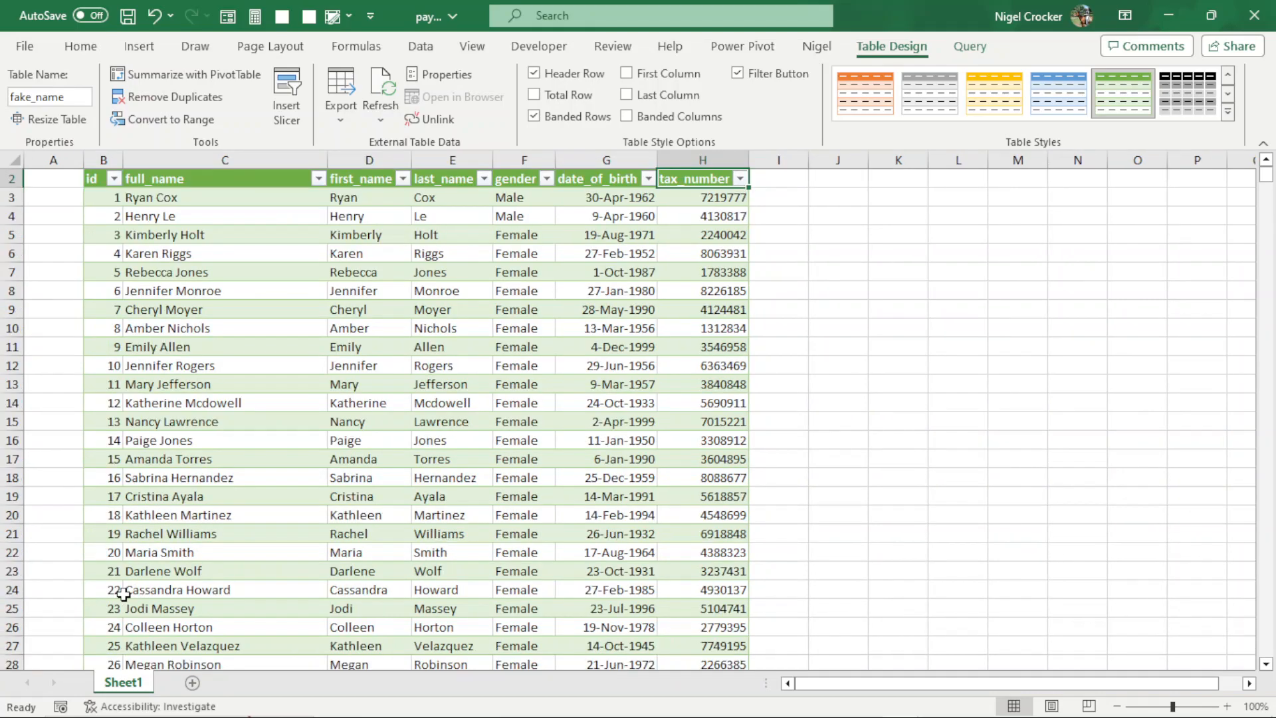
# Step: Save the workbook with the imported table and the reformatted dates
pyautogui.click(530, 360)
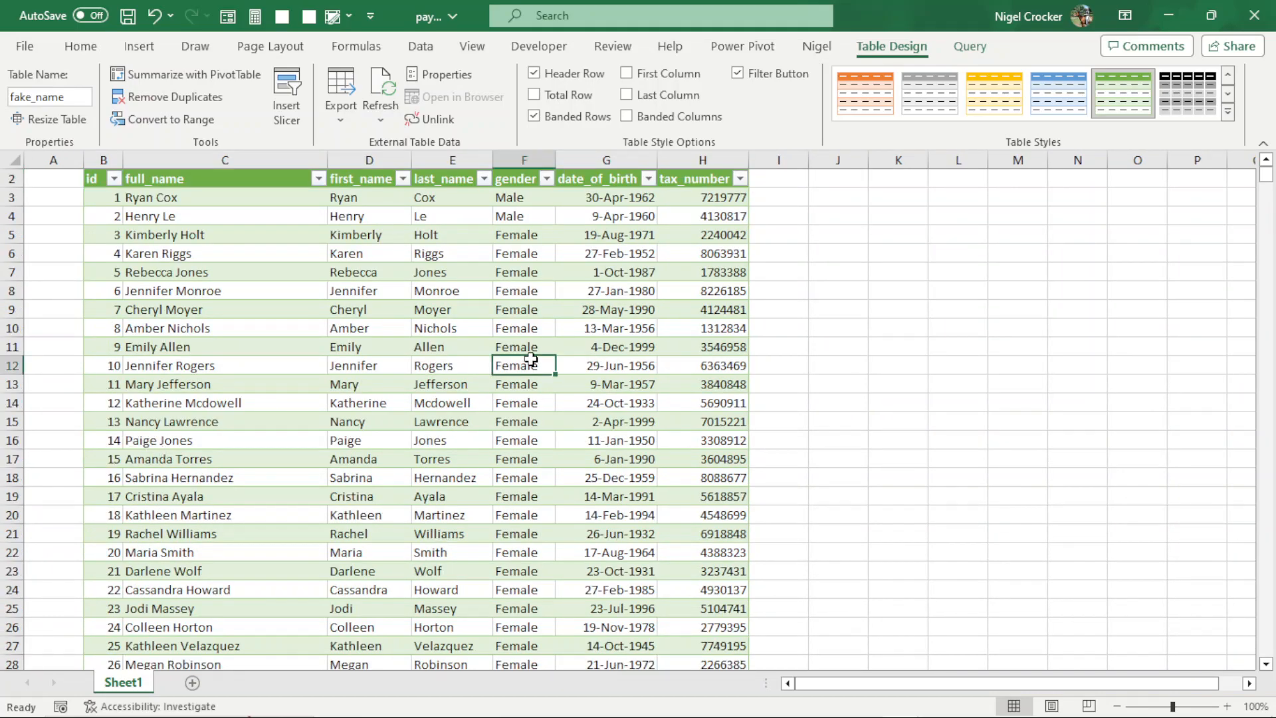
pyautogui.hotkey('ctrl', 's')
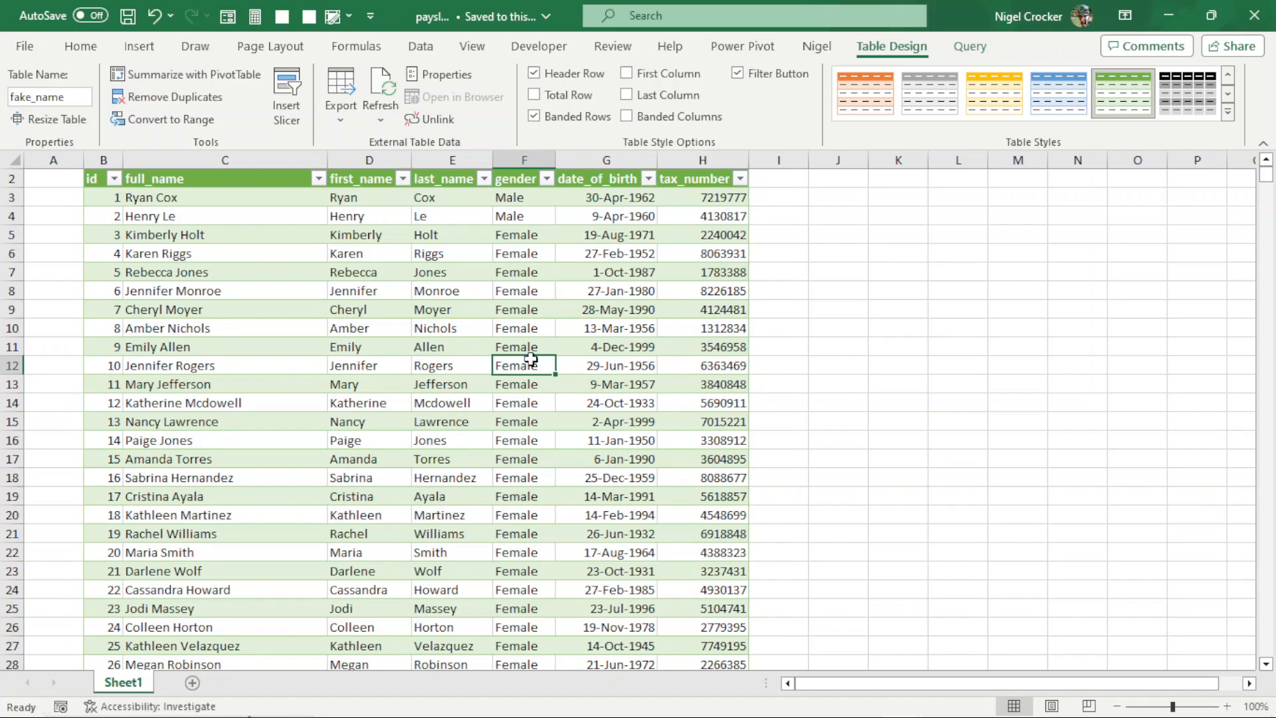
# Step: Insert a new column before tax_number and name its heading "age"
pyautogui.scroll(1, 705, 376)
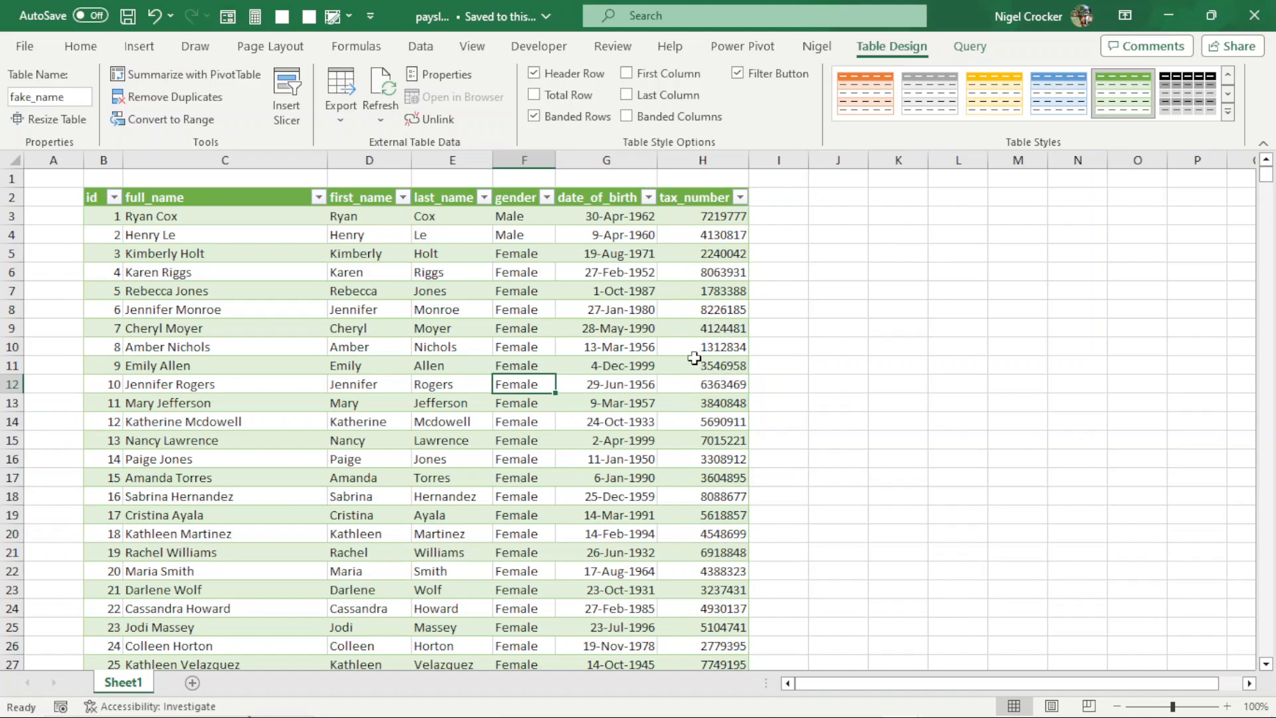
pyautogui.click(682, 159)
pyautogui.rightClick(684, 160)
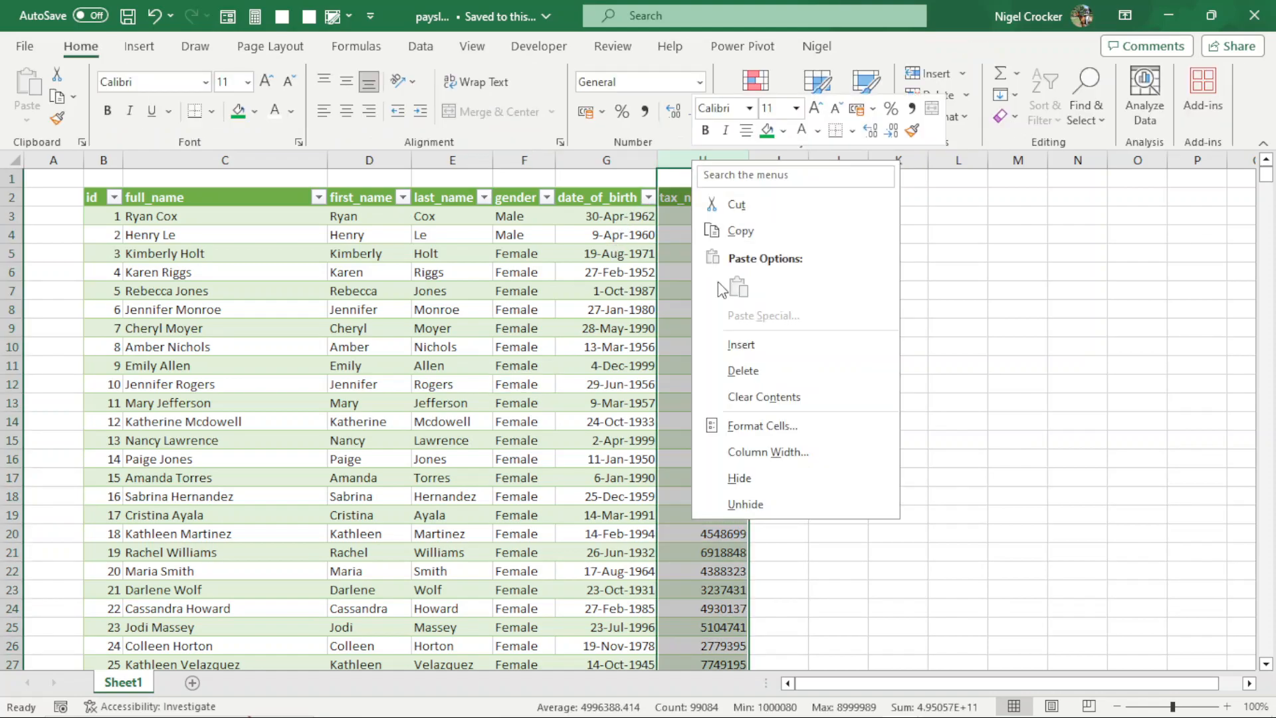
pyautogui.click(741, 345)
pyautogui.click(700, 198)
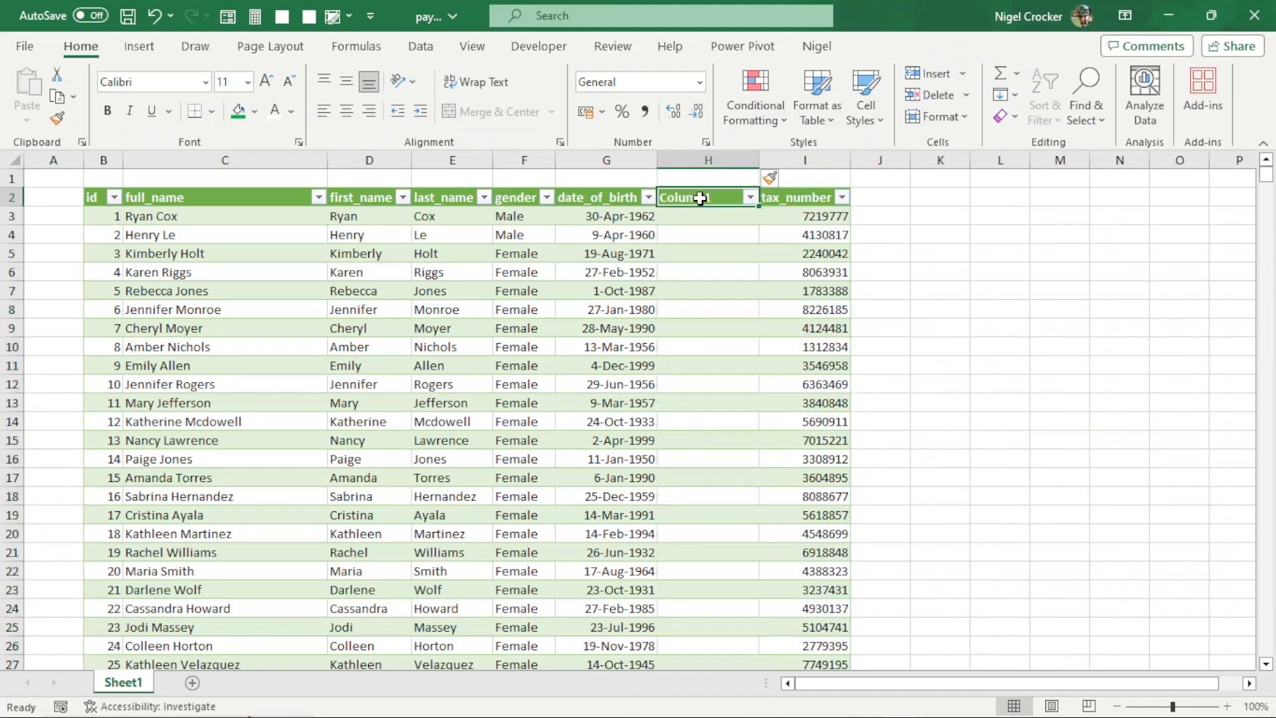
pyautogui.write('age')
pyautogui.press('Return')
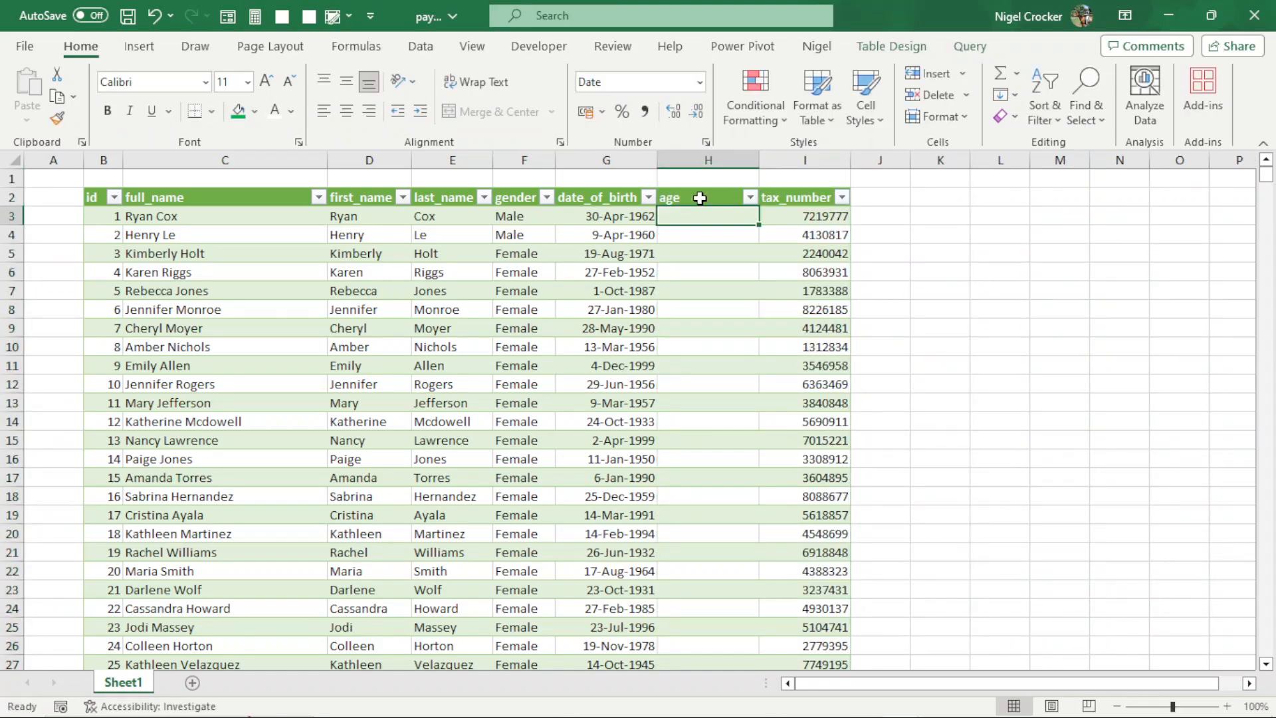
pyautogui.write('=tpday')
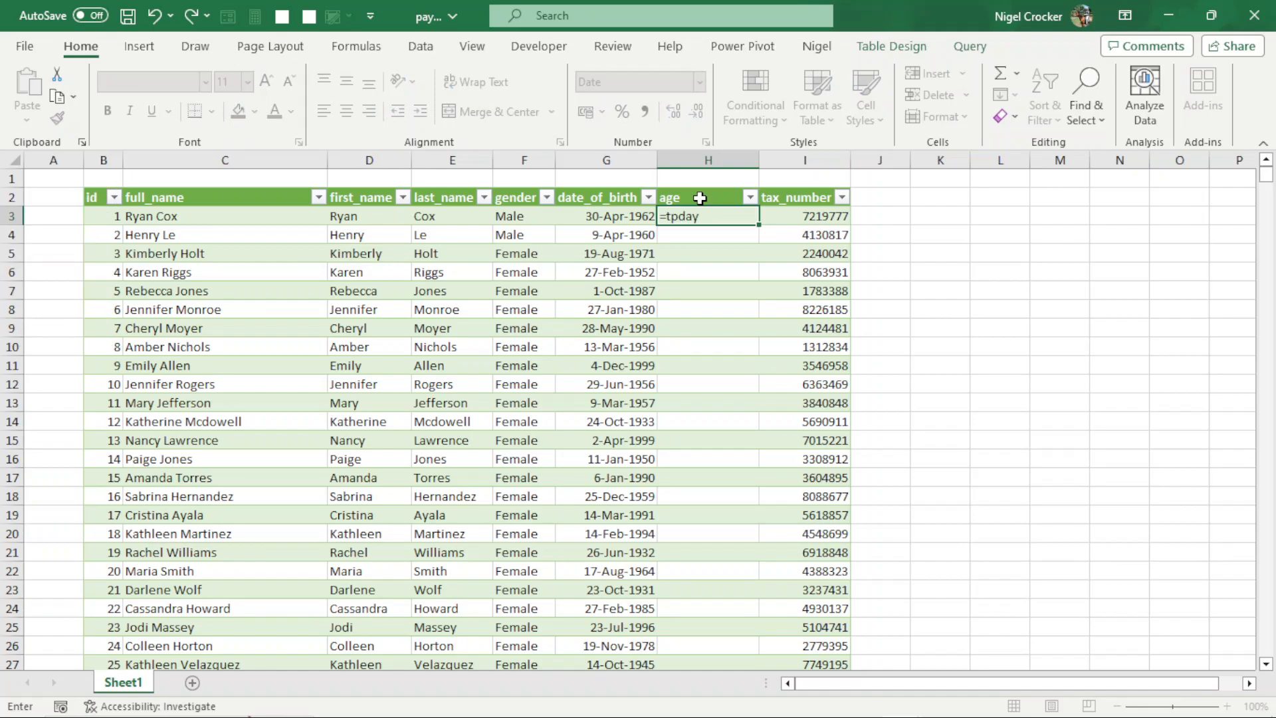
pyautogui.press('BackSpace')
pyautogui.press('BackSpace')
pyautogui.press('BackSpace')
pyautogui.press('BackSpace')
pyautogui.press('BackSpace')
pyautogui.press('BackSpace')
pyautogui.write('t')
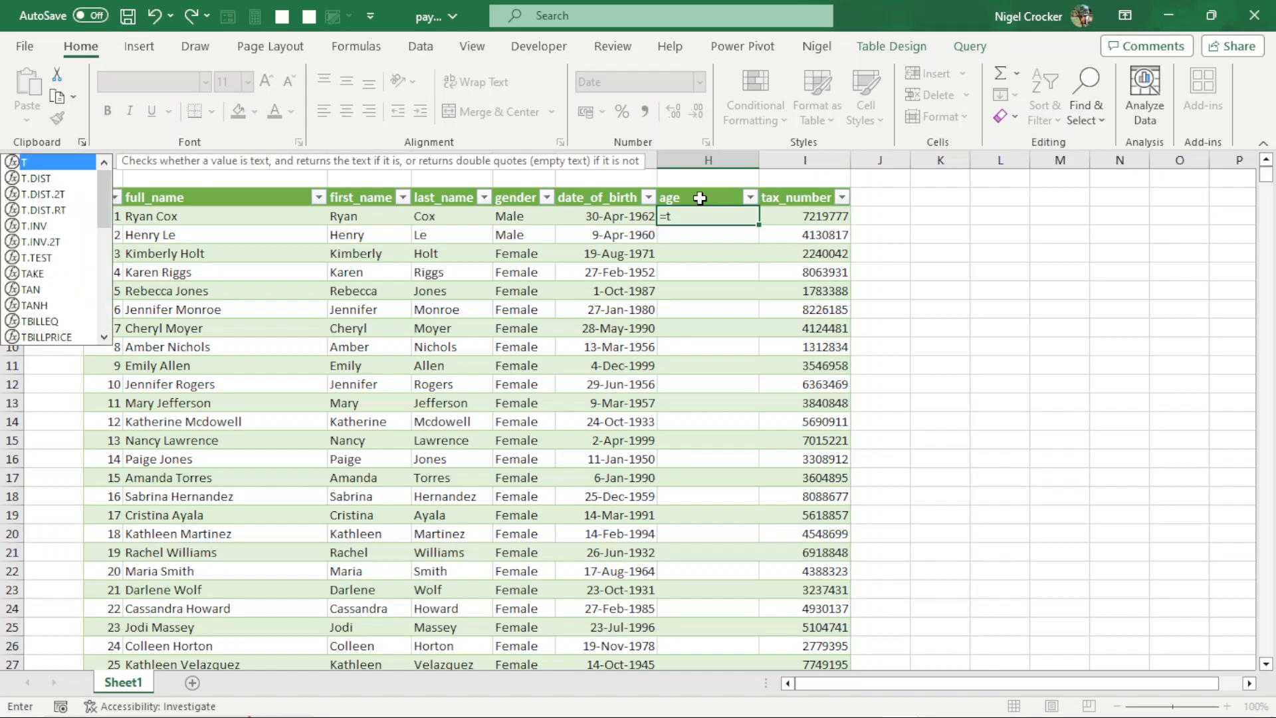
pyautogui.write('o')
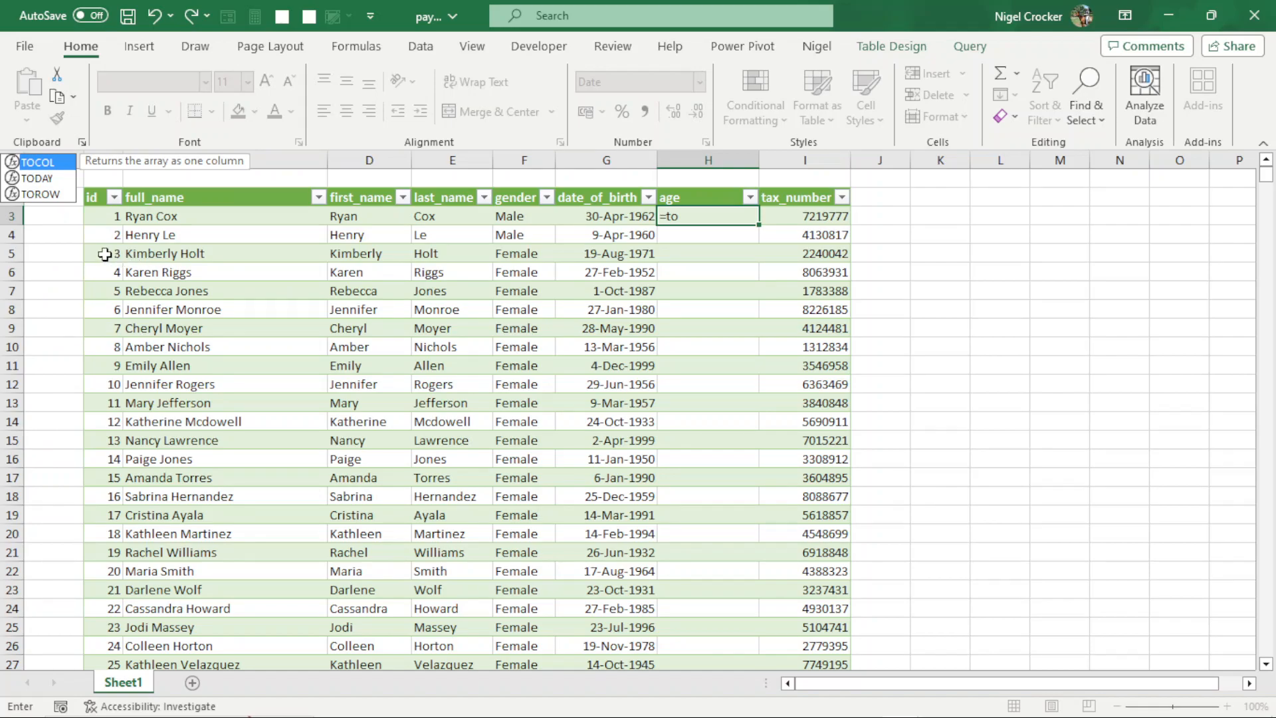
pyautogui.doubleClick(44, 180)
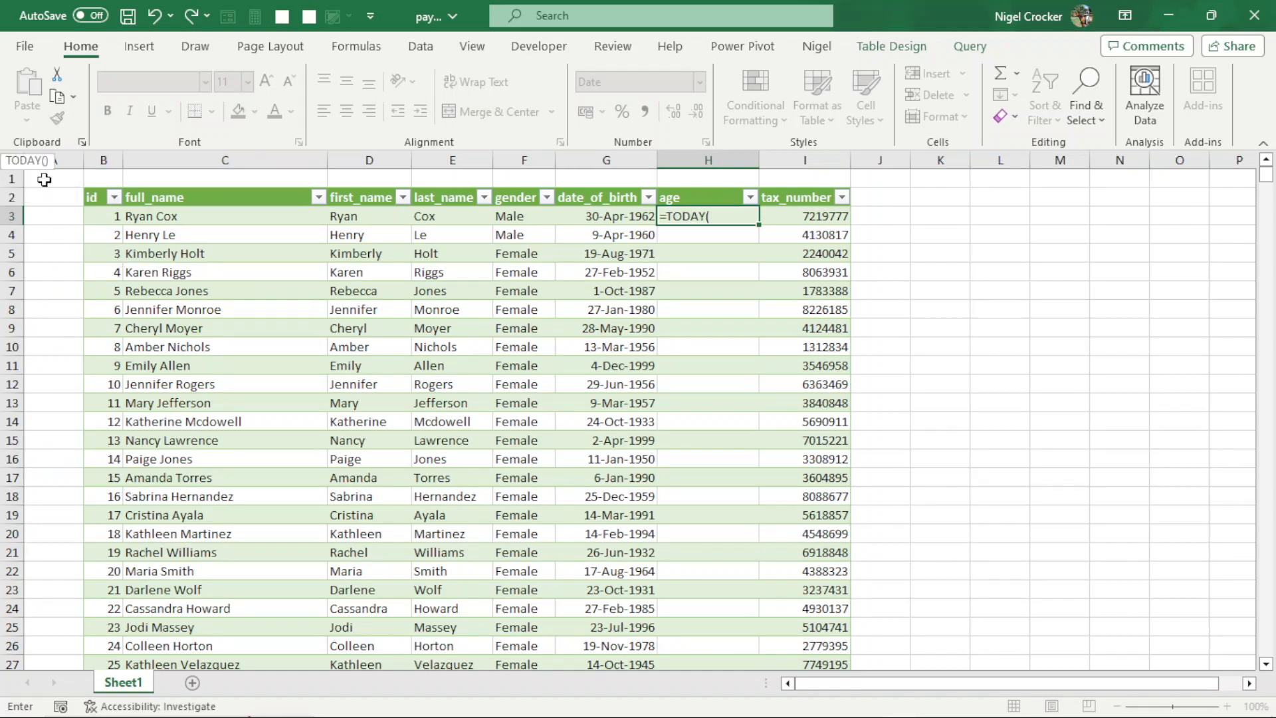
pyautogui.write(')-')
pyautogui.click(590, 217)
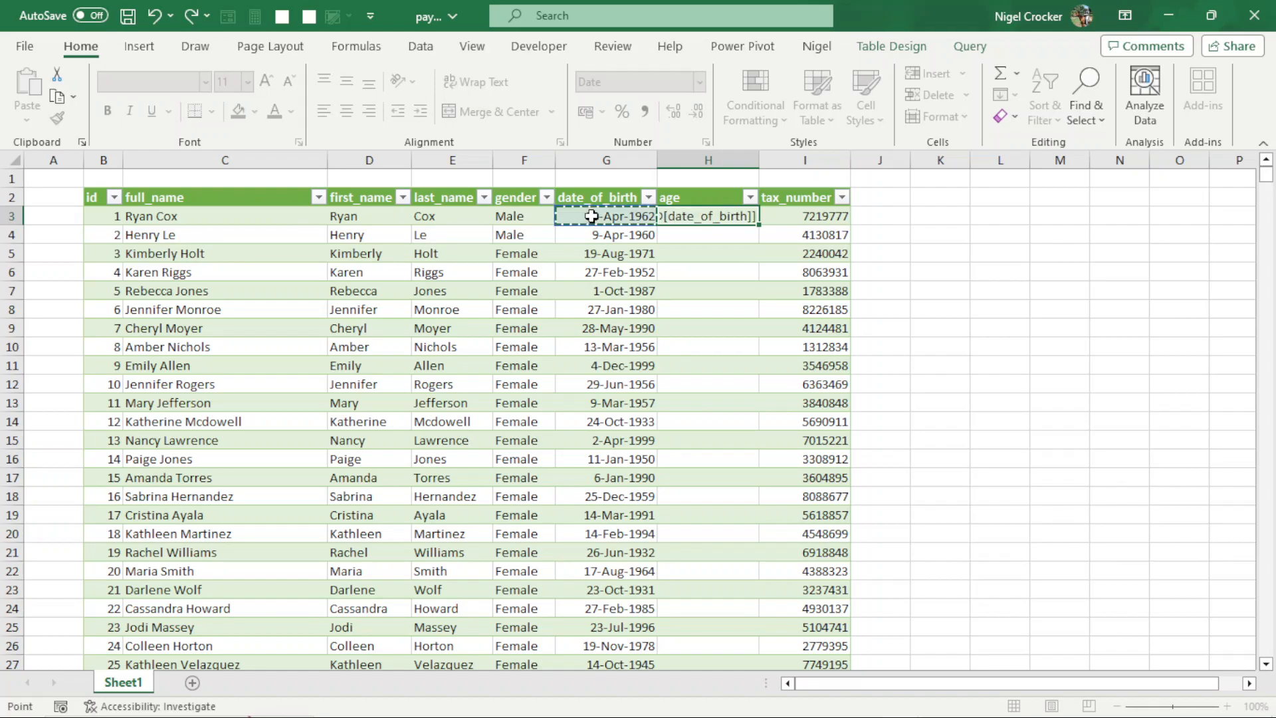
pyautogui.click(473, 48)
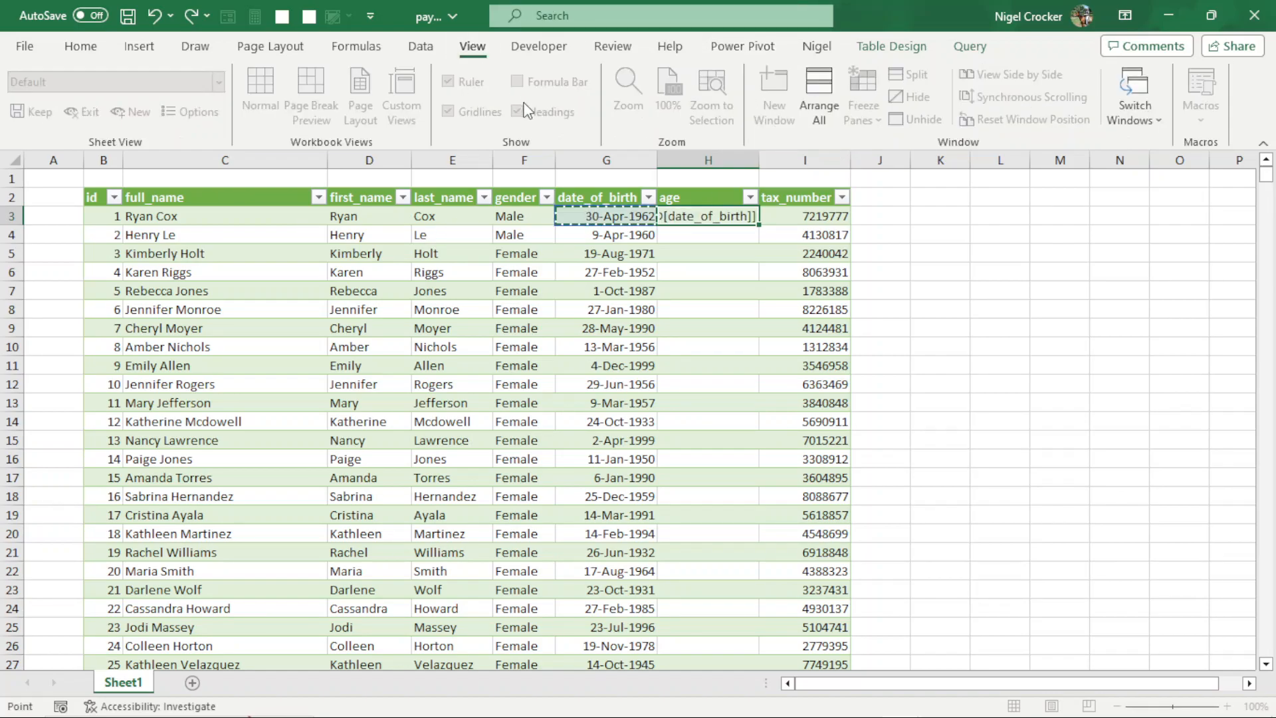
pyautogui.press('Escape')
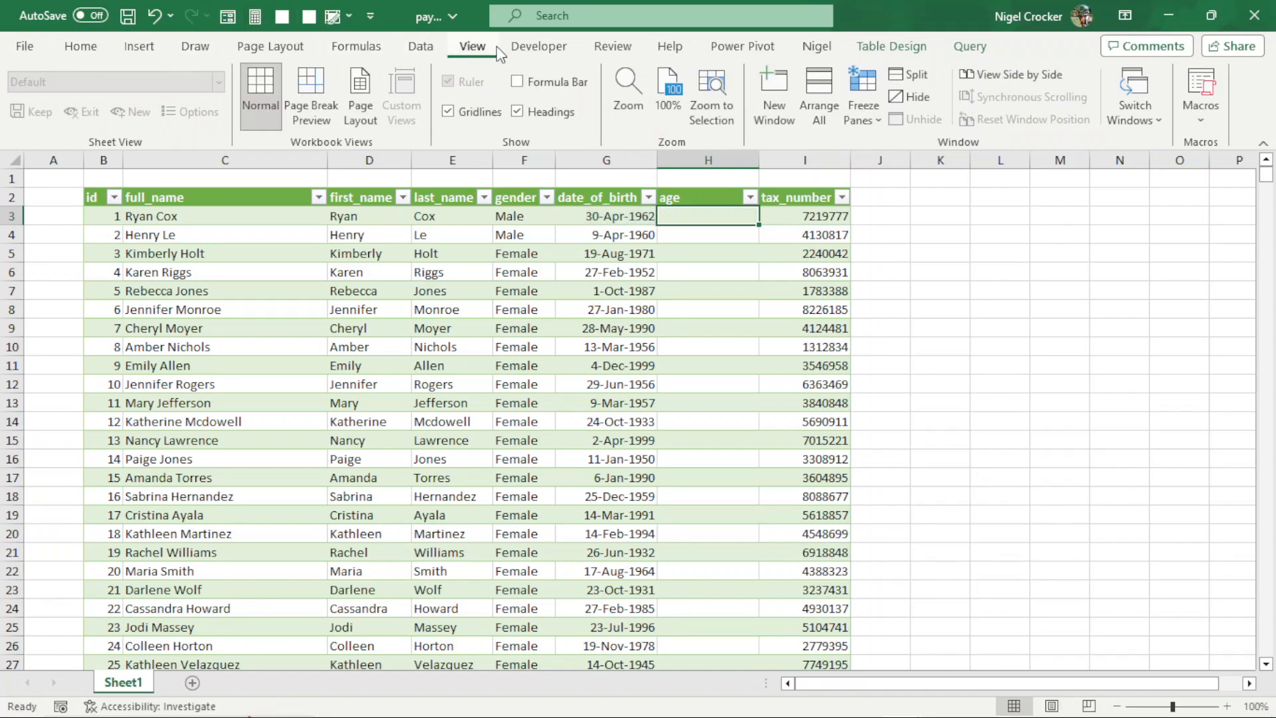
# Step: Show the formula bar and fill the whole age column with the formula =(TODAY()-[@[date_of_birth]])/365
pyautogui.click(516, 81)
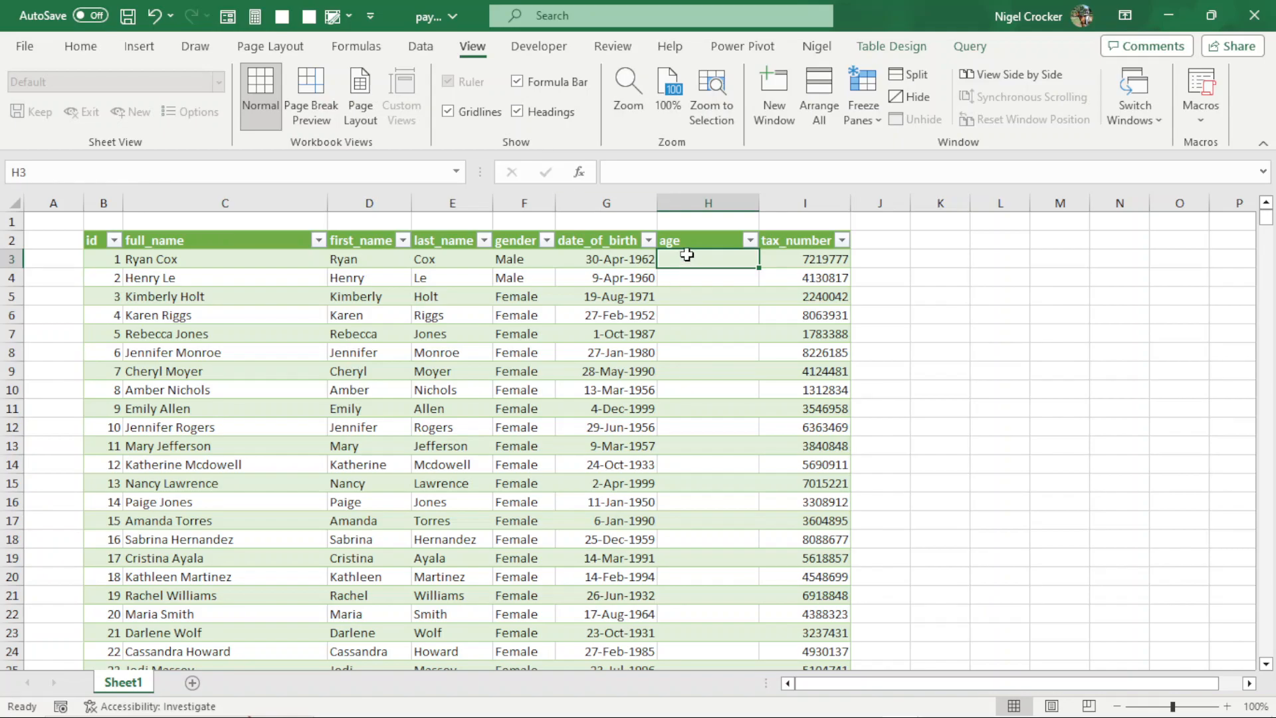
pyautogui.write('=to')
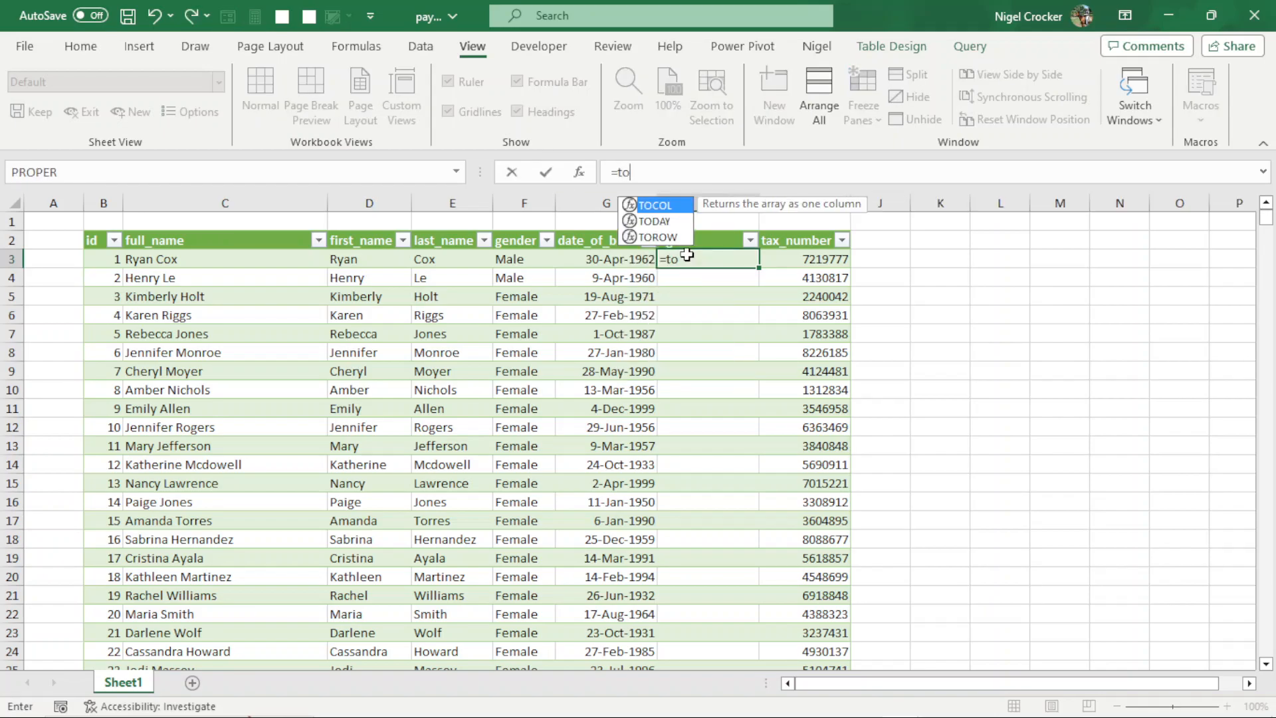
pyautogui.doubleClick(655, 221)
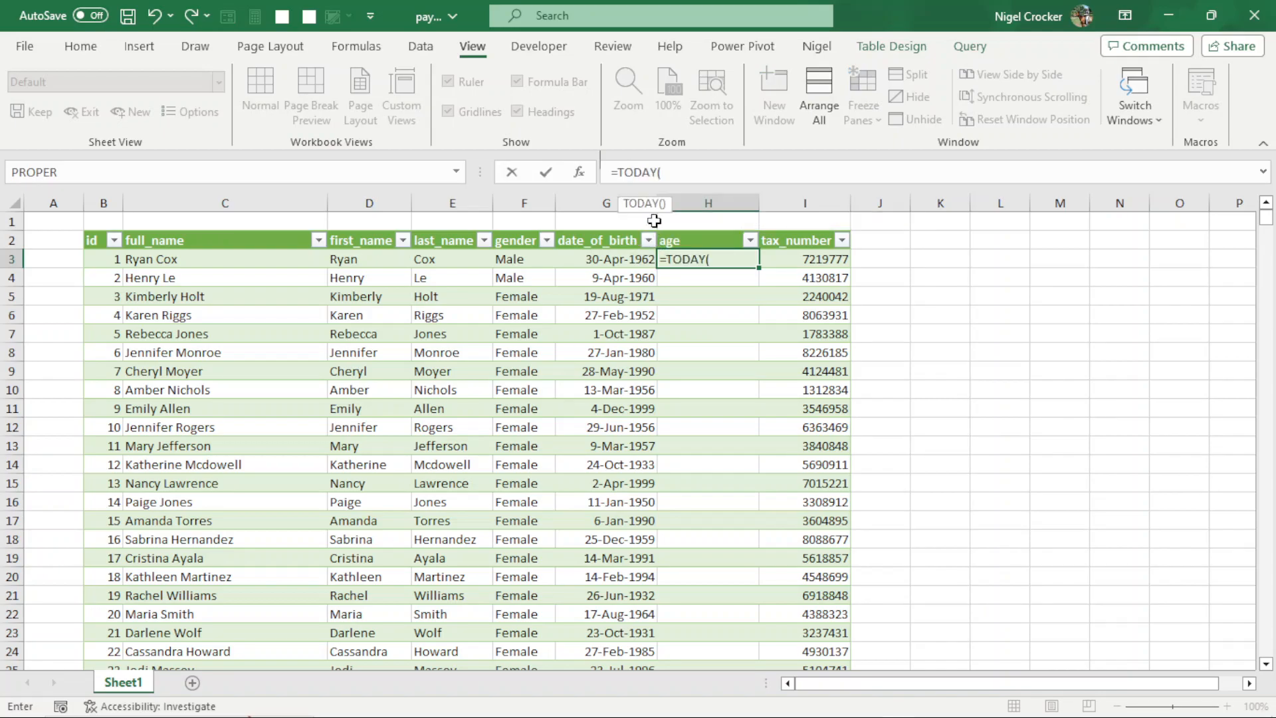
pyautogui.write(')-')
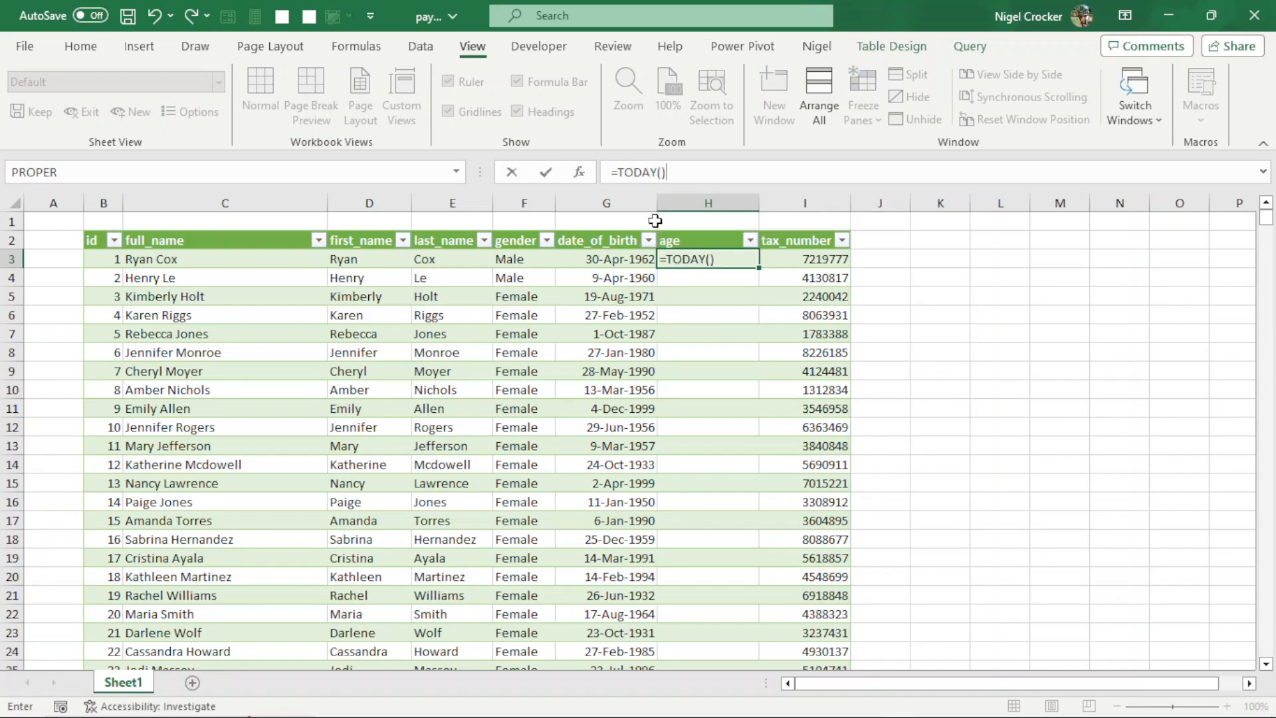
pyautogui.click(629, 254)
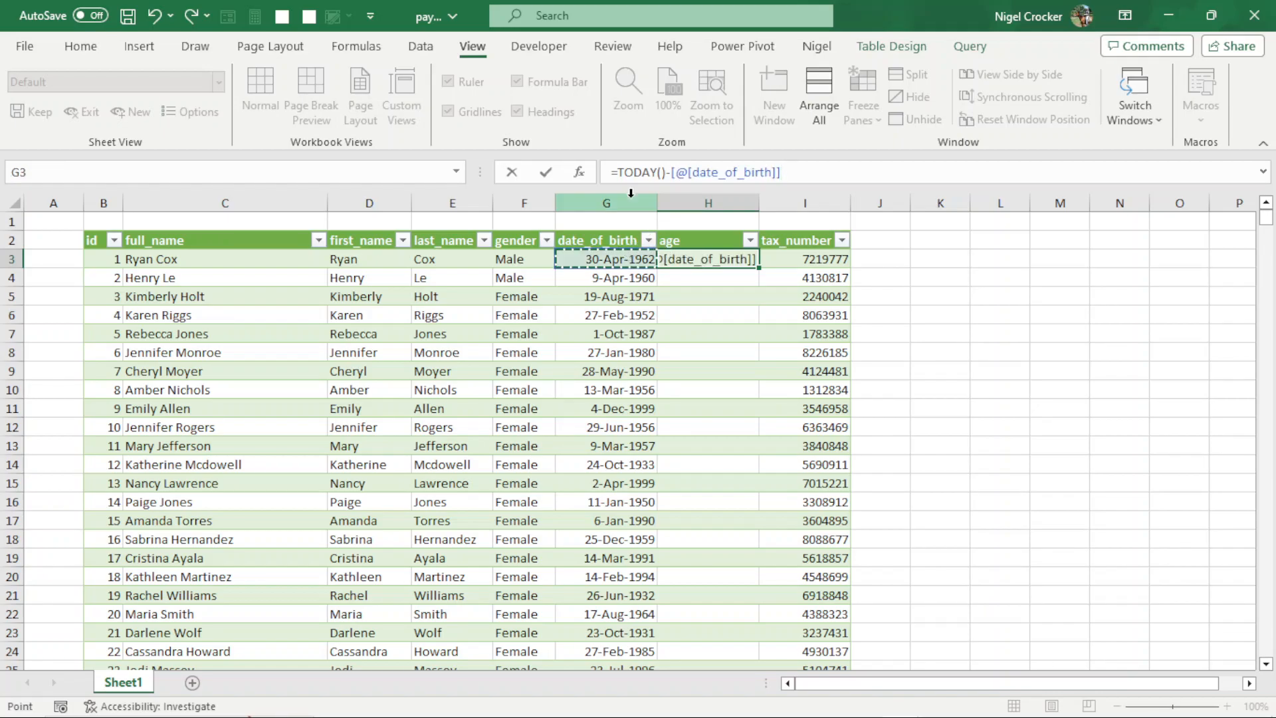
pyautogui.click(622, 174)
pyautogui.write('(')
pyautogui.click(789, 171)
pyautogui.write(')')
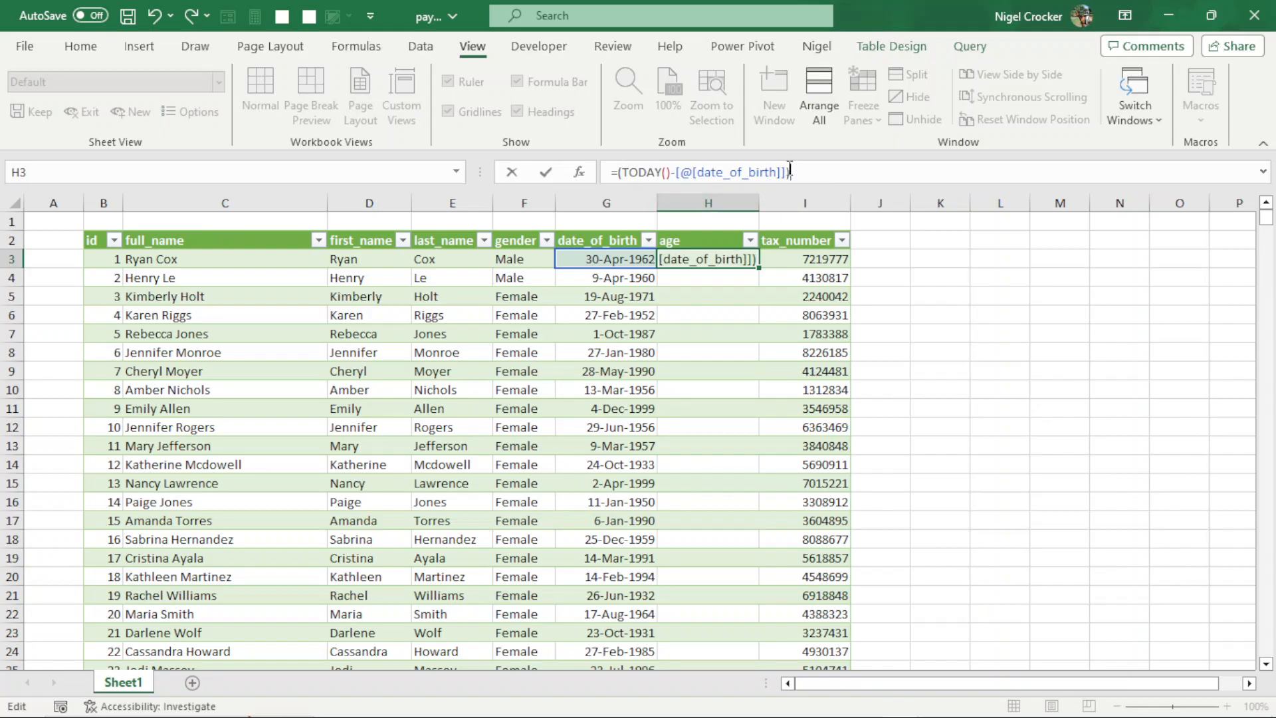
pyautogui.write('/365')
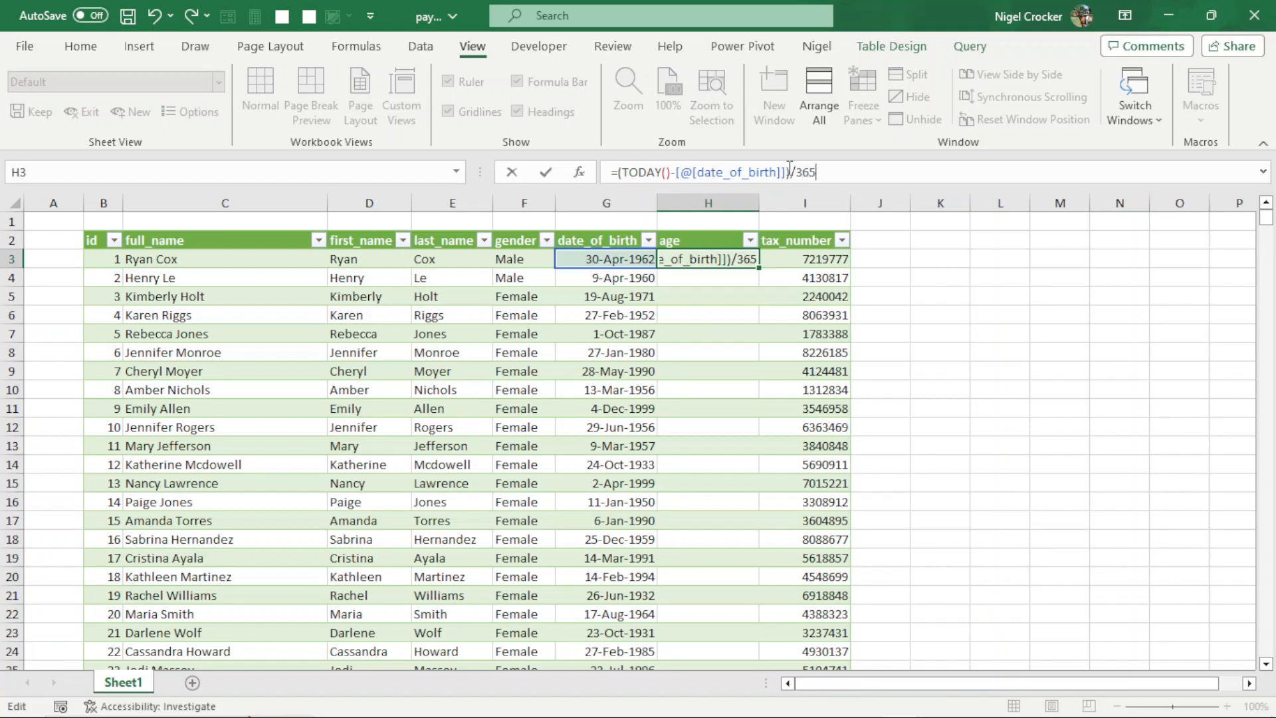
pyautogui.press('Return')
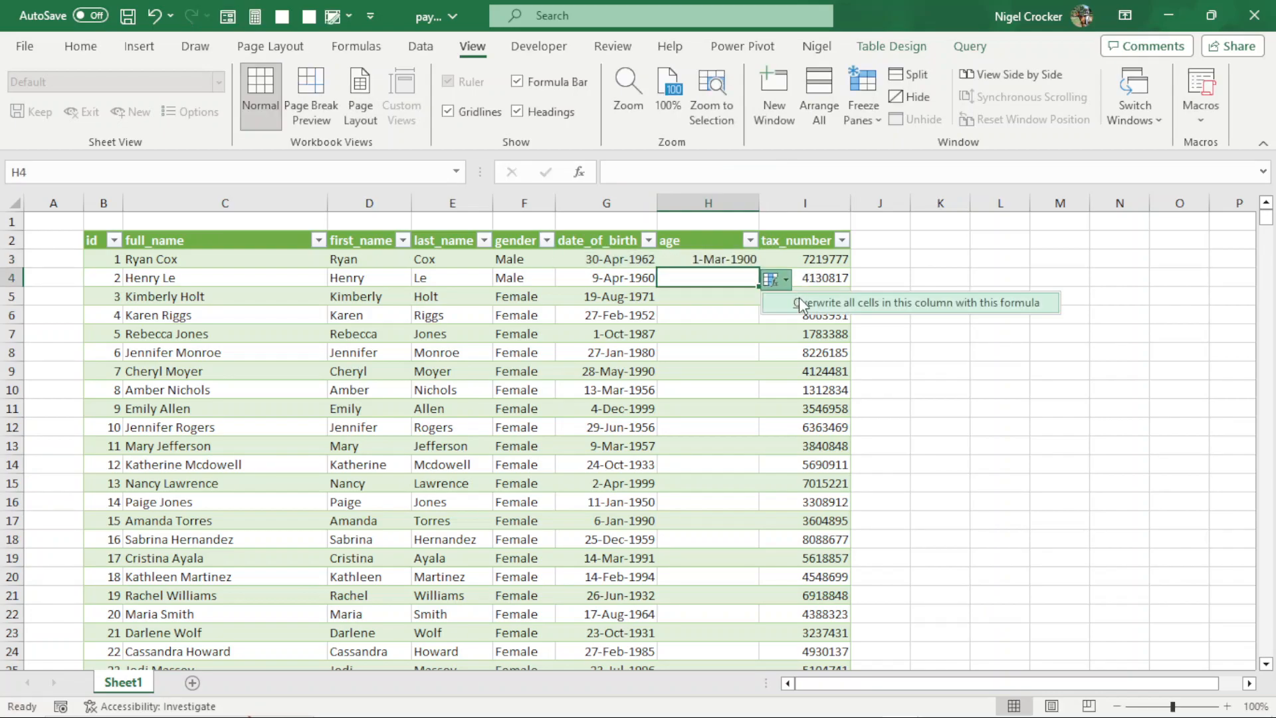
# Step: Format all values in the age column as Number with 0 decimal places
pyautogui.click(689, 258)
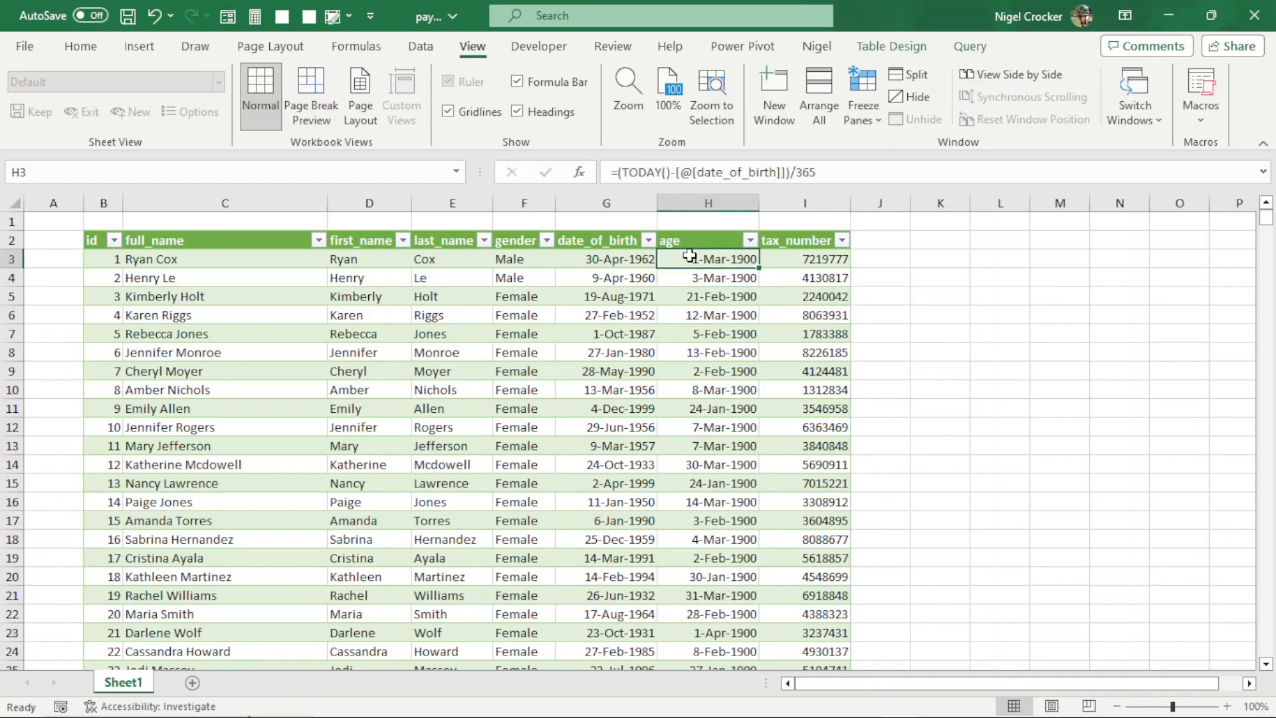
pyautogui.hotkey('ctrl', 'shift', 'Down')
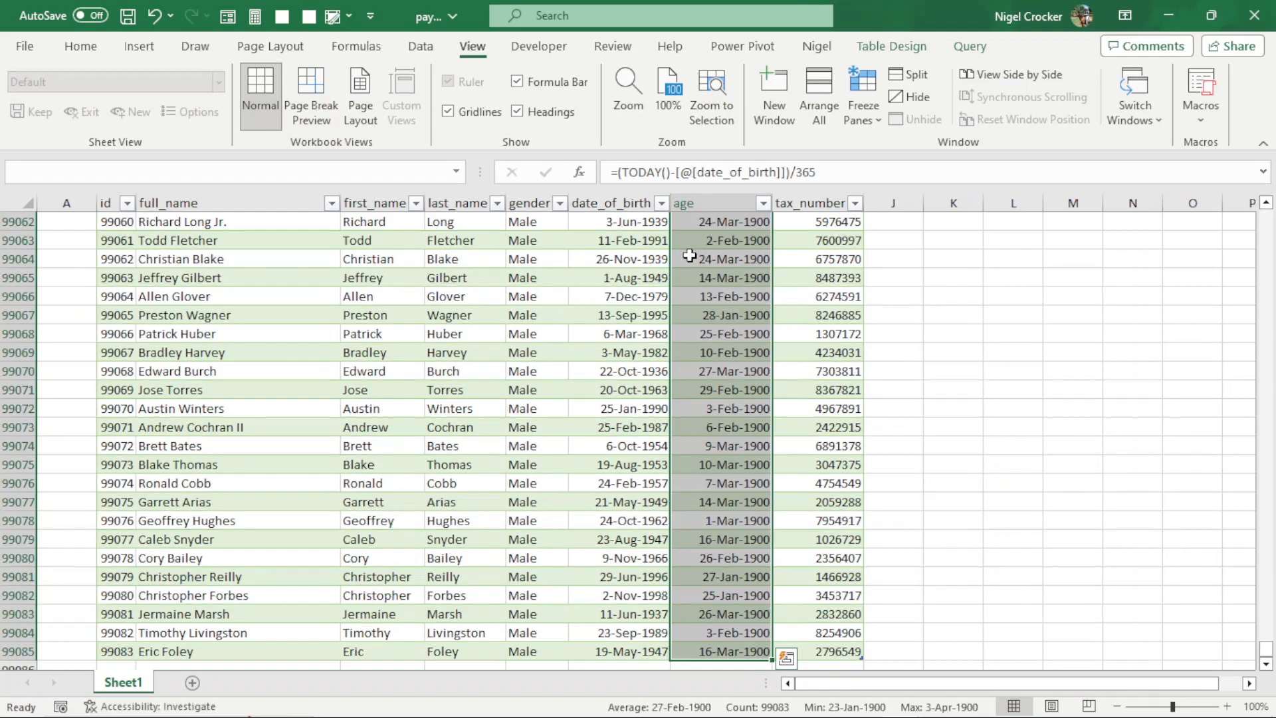
pyautogui.hotkey('ctrl', '1')
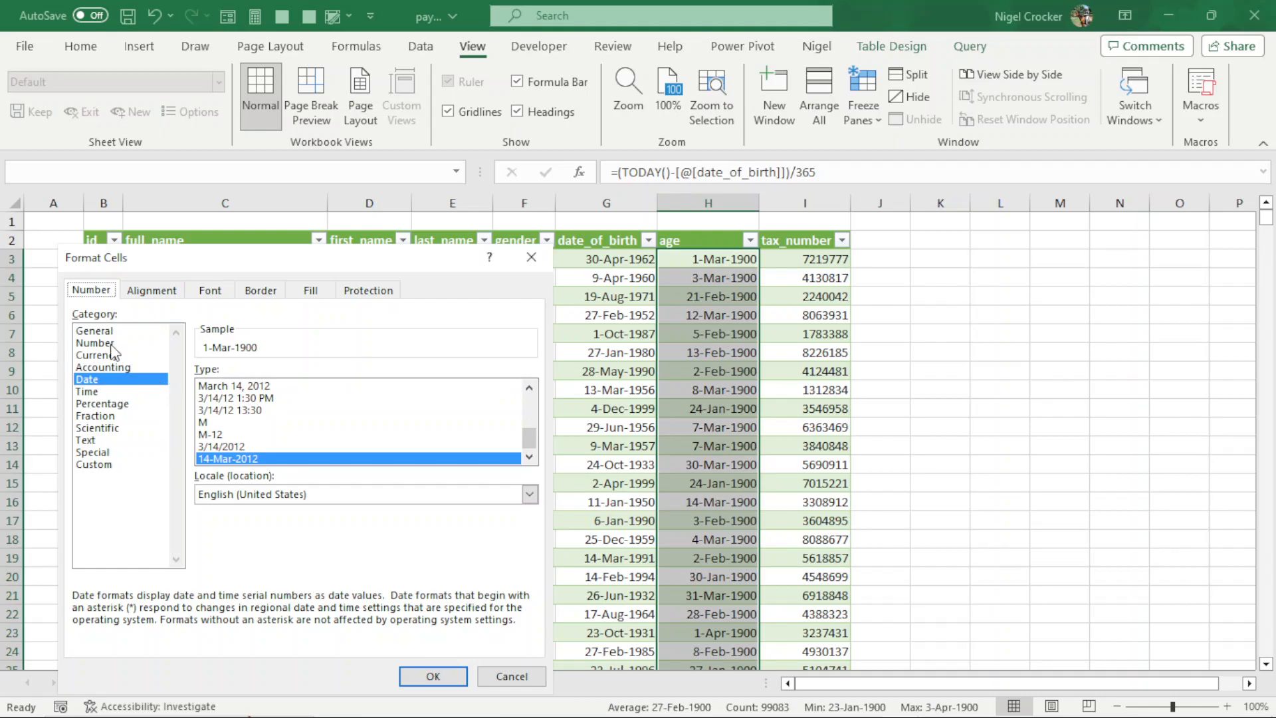
pyautogui.click(105, 342)
pyautogui.click(321, 375)
pyautogui.click(322, 375)
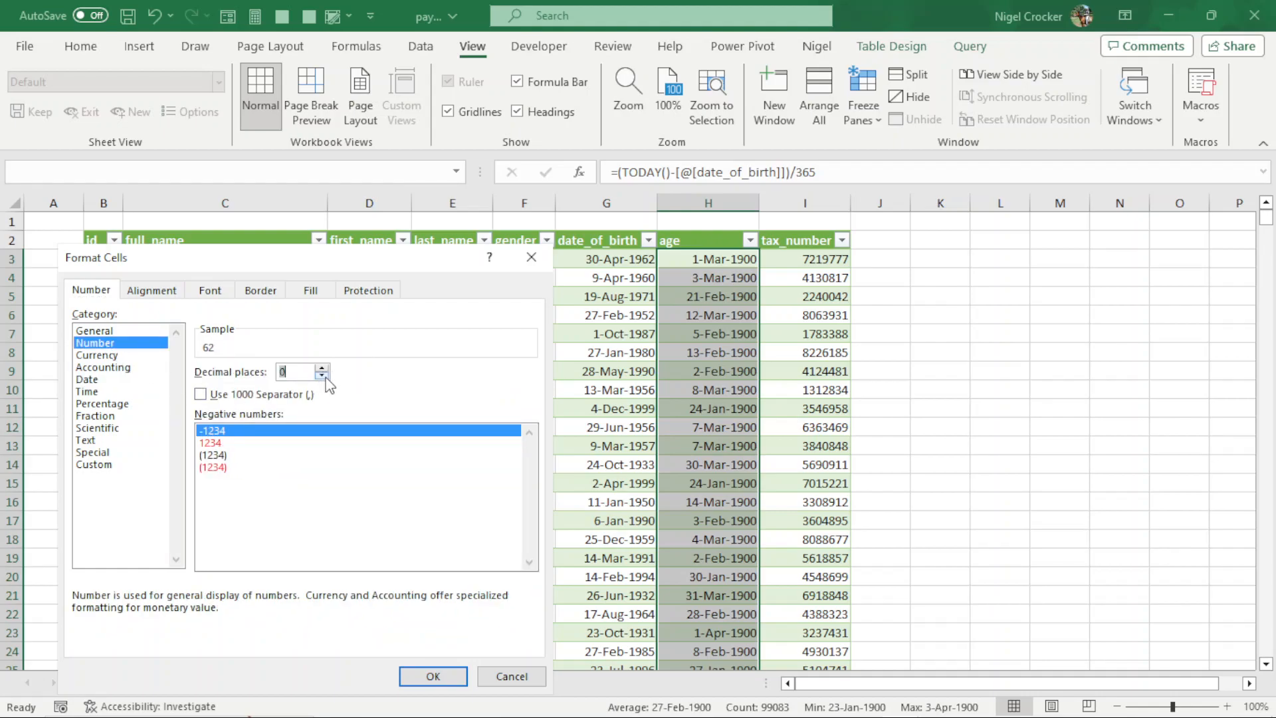
pyautogui.click(432, 677)
pyautogui.click(725, 320)
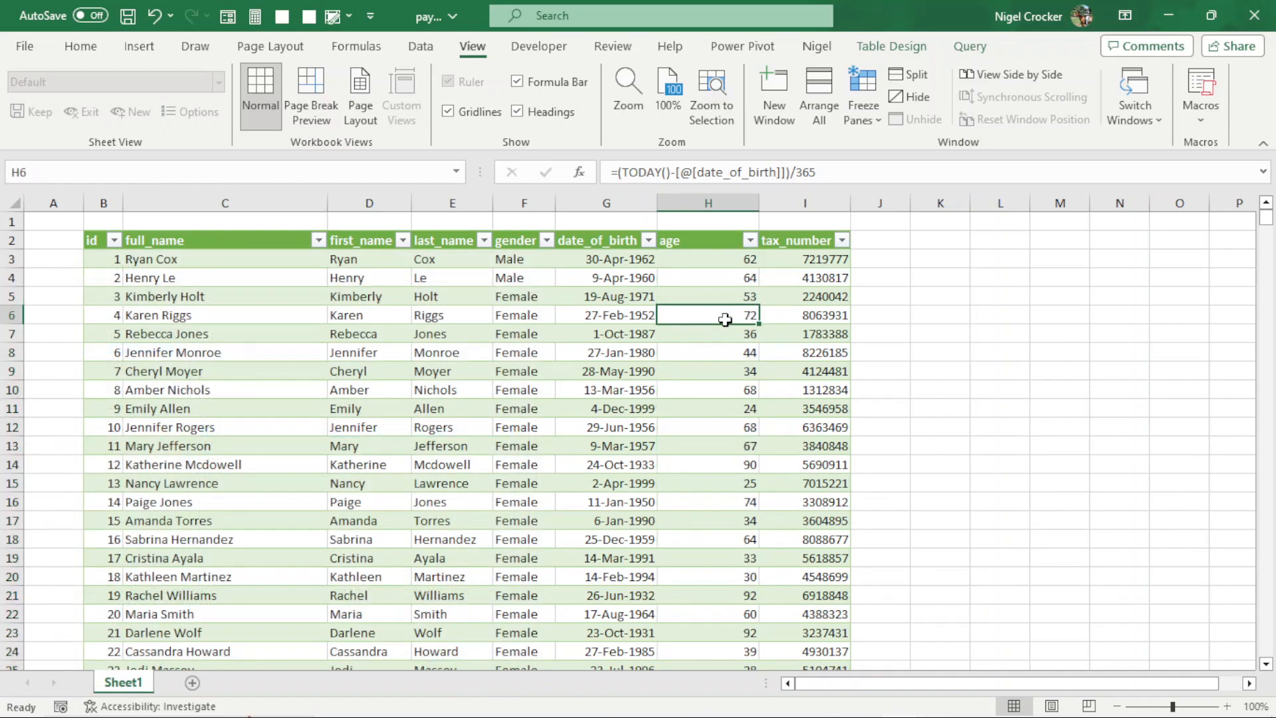
# Step: Replace the formulas in the entire age column with their calculated values by copying and pasting as values
pyautogui.click(713, 261)
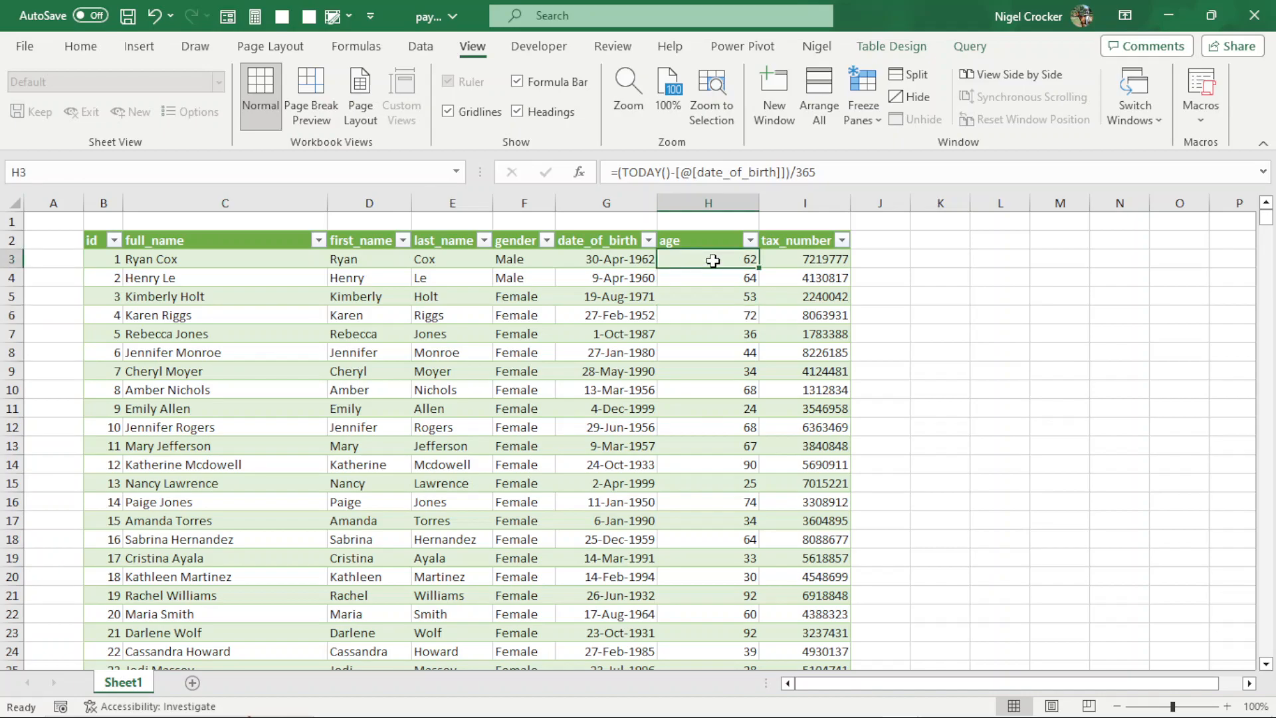
pyautogui.hotkey('ctrl', 'shift', 'Down')
pyautogui.hotkey('ctrl', 'q')
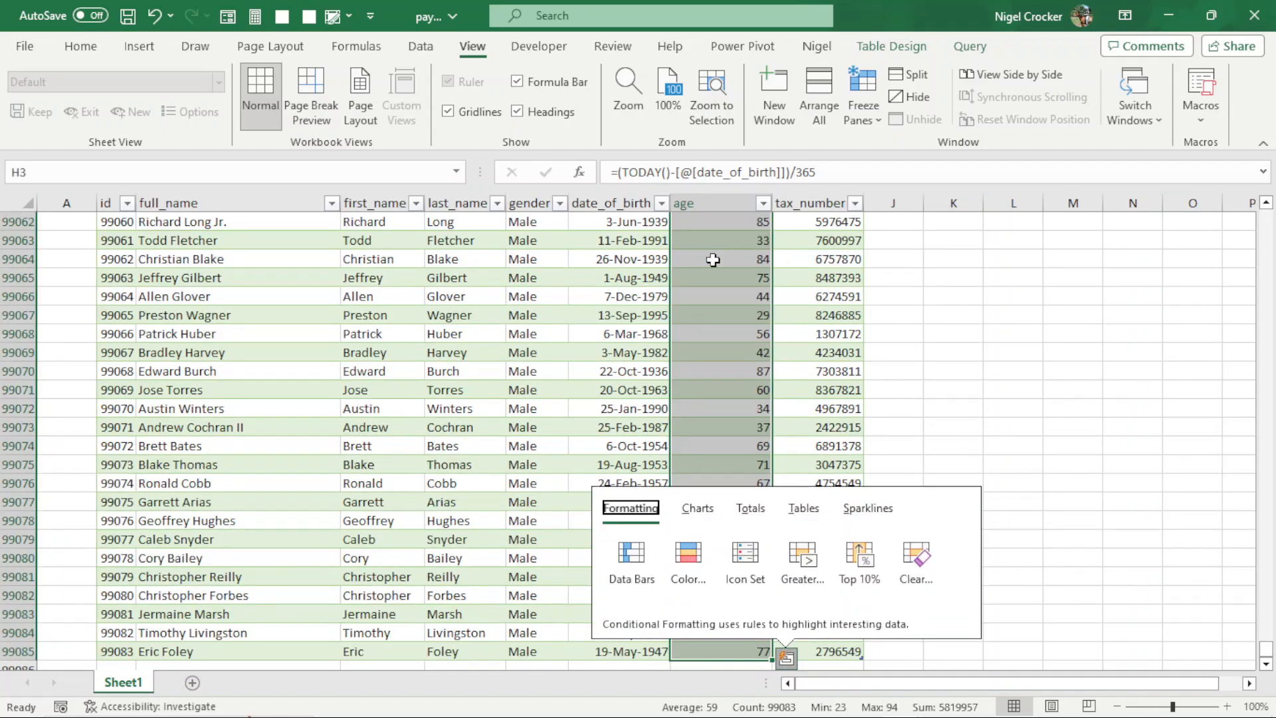
pyautogui.press('Escape')
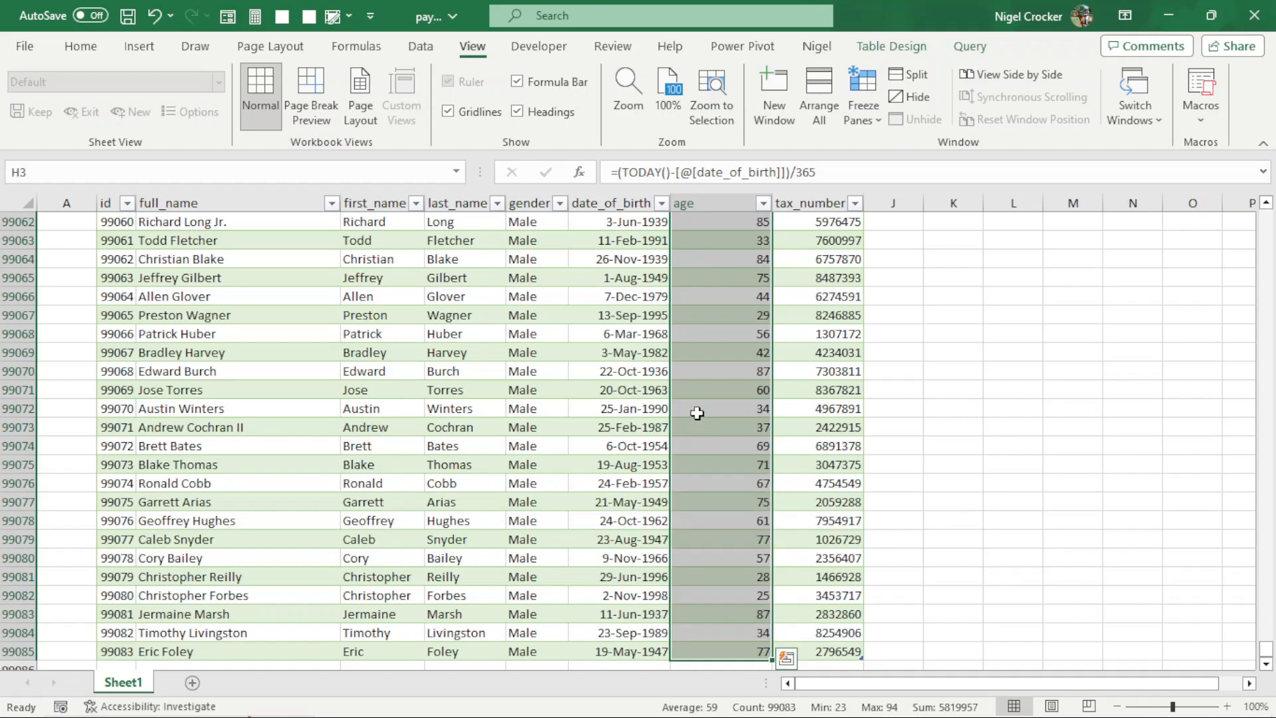
pyautogui.hotkey('ctrl', 'c')
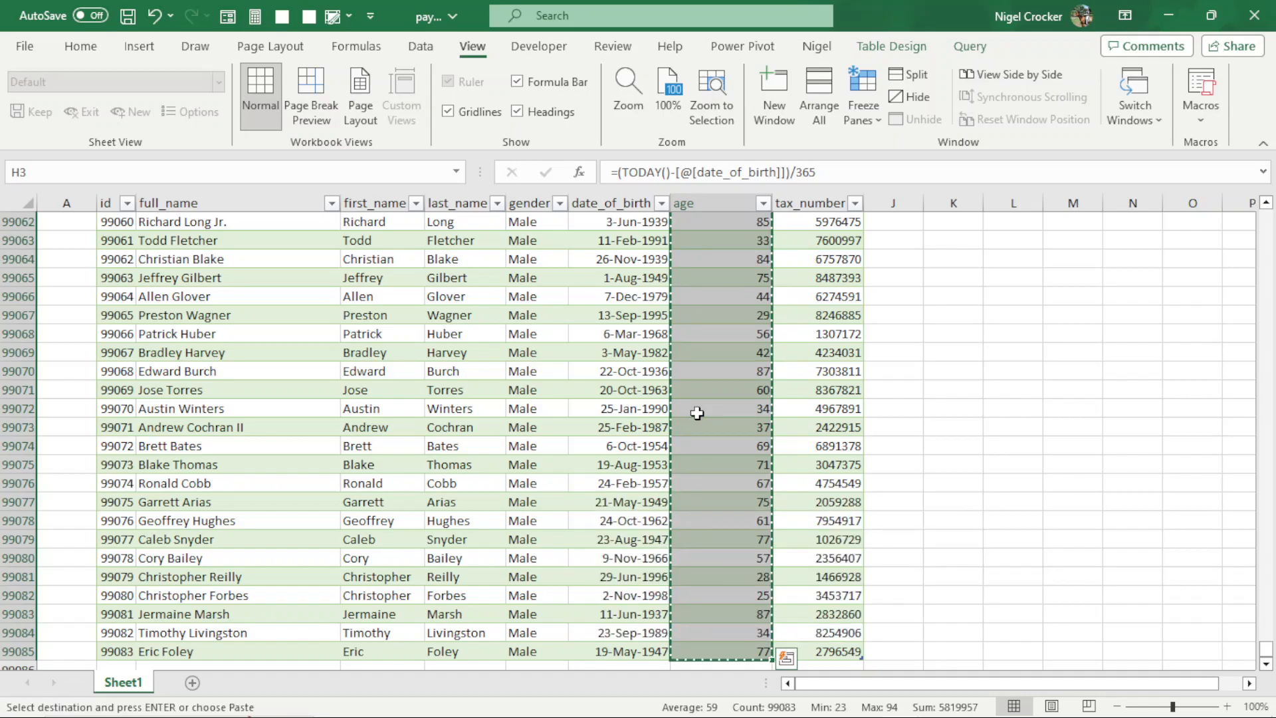
pyautogui.rightClick(716, 399)
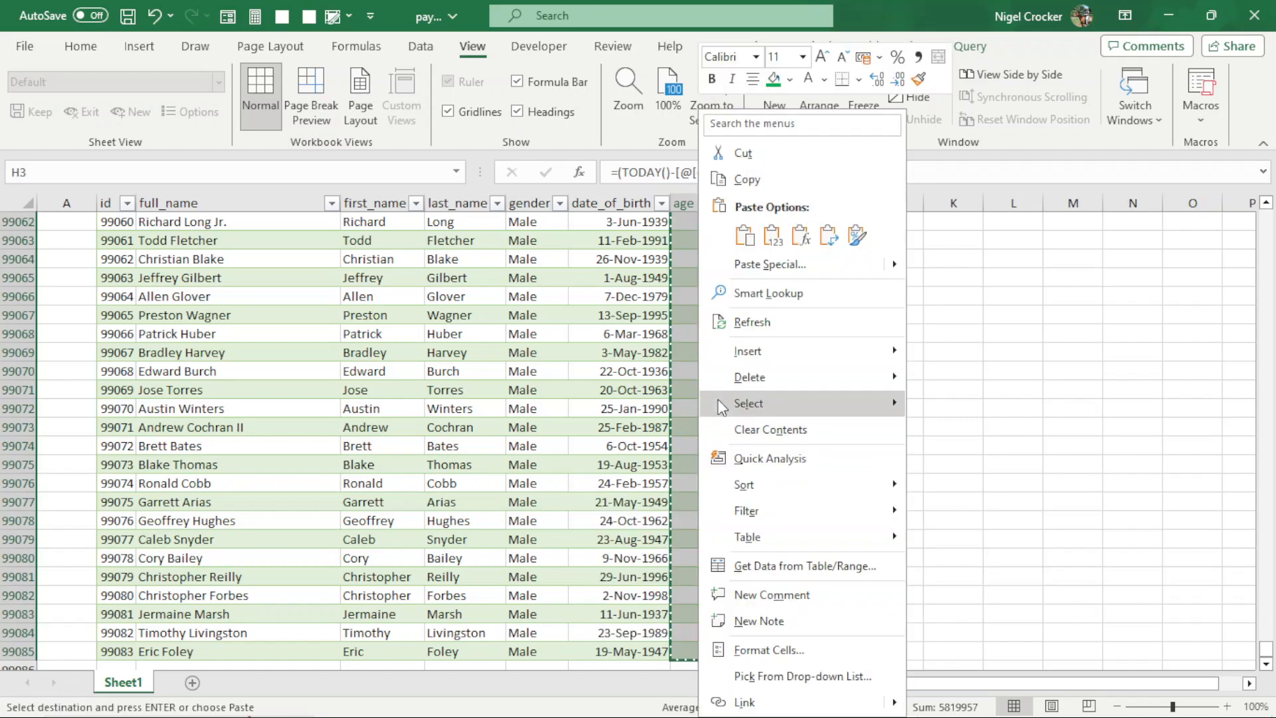
pyautogui.click(772, 236)
pyautogui.click(728, 327)
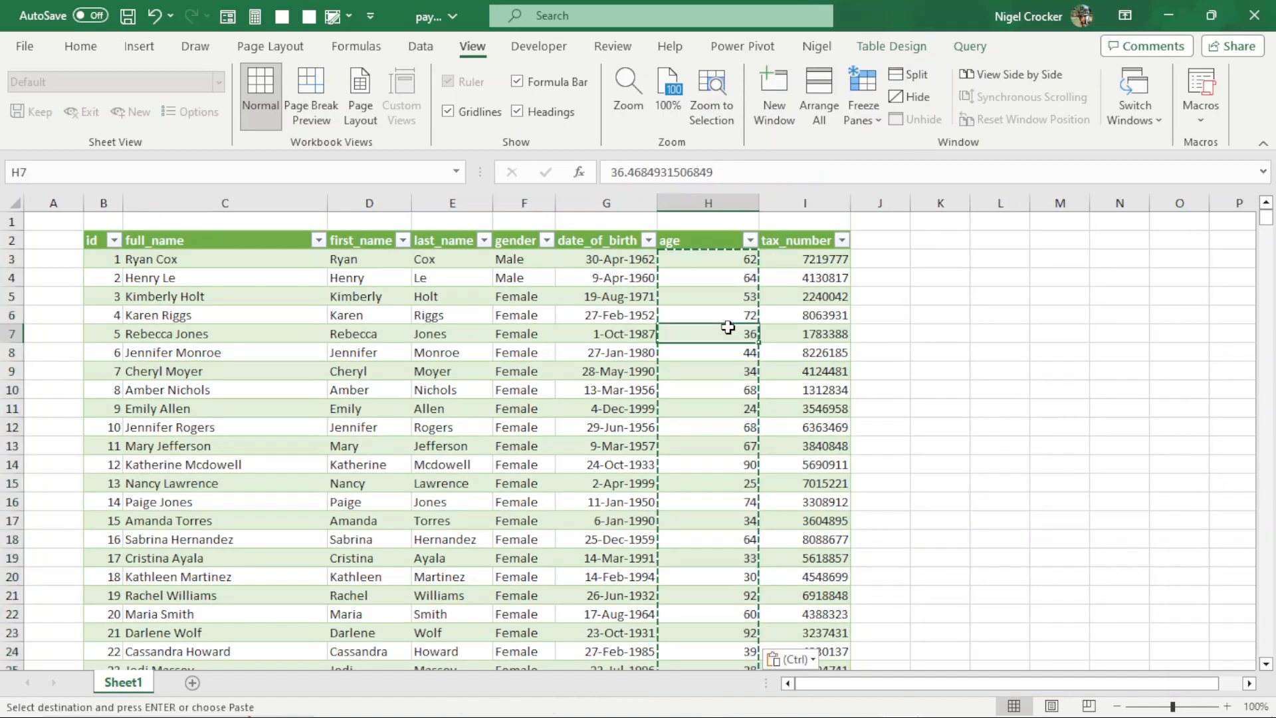
pyautogui.press('Escape')
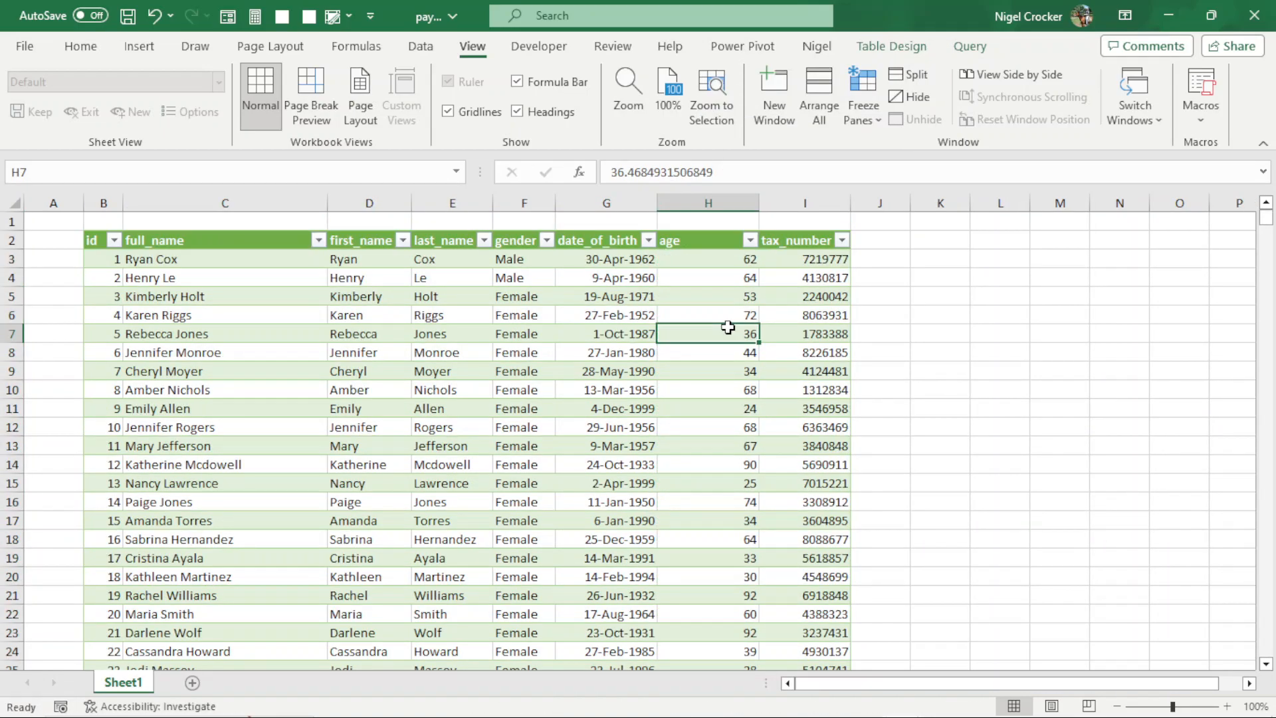
pyautogui.click(737, 260)
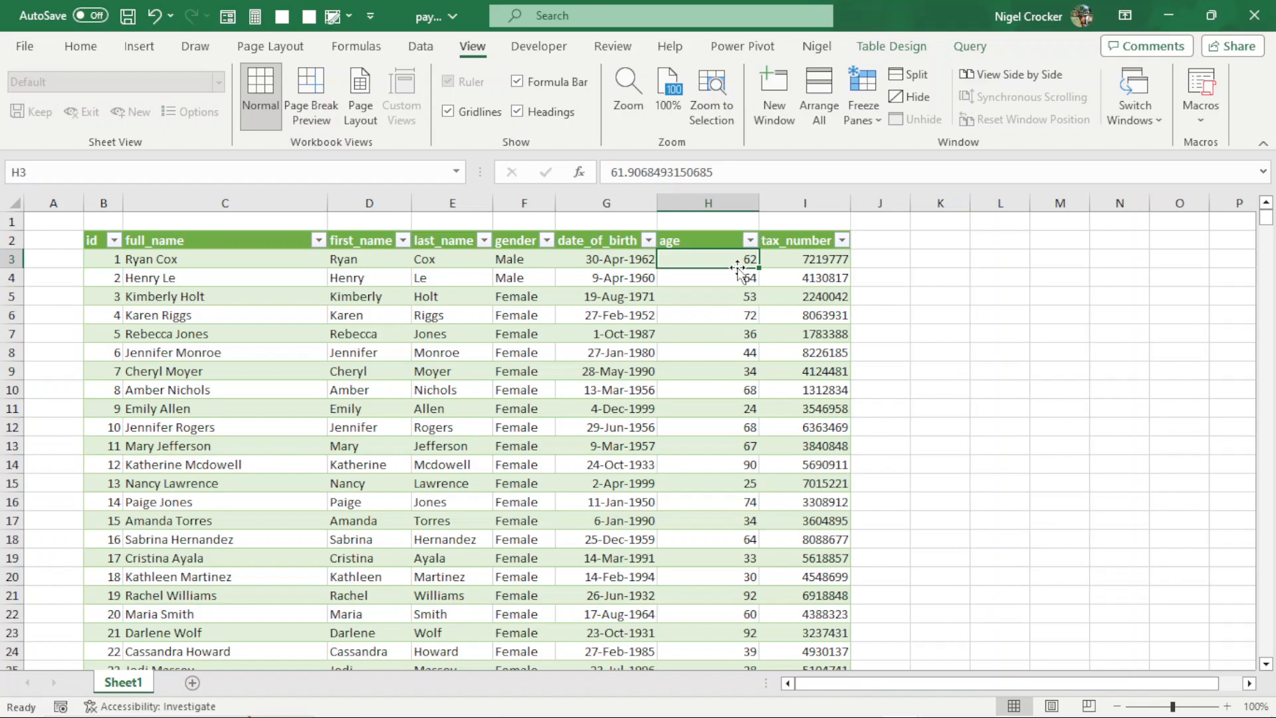
# Step: Insert a new column before tax_number and name its heading "age1"
pyautogui.click(804, 203)
pyautogui.rightClick(803, 203)
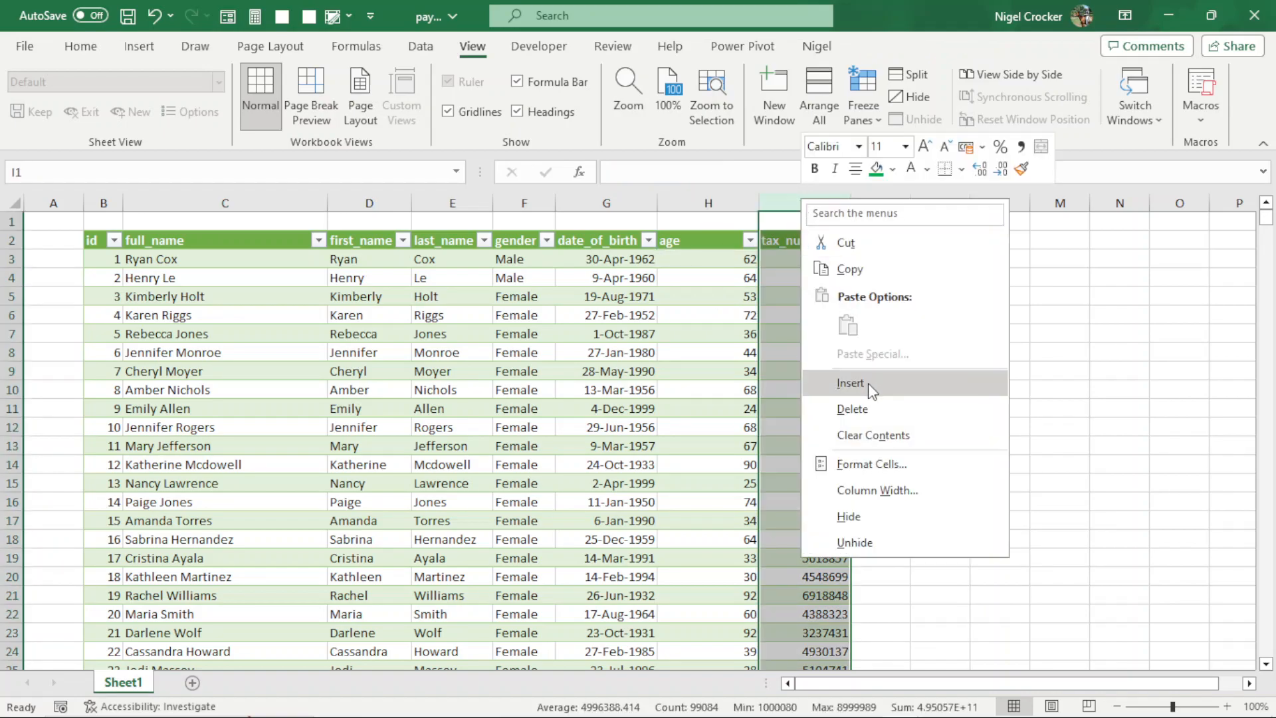
pyautogui.click(850, 383)
pyautogui.click(812, 243)
pyautogui.write('age1')
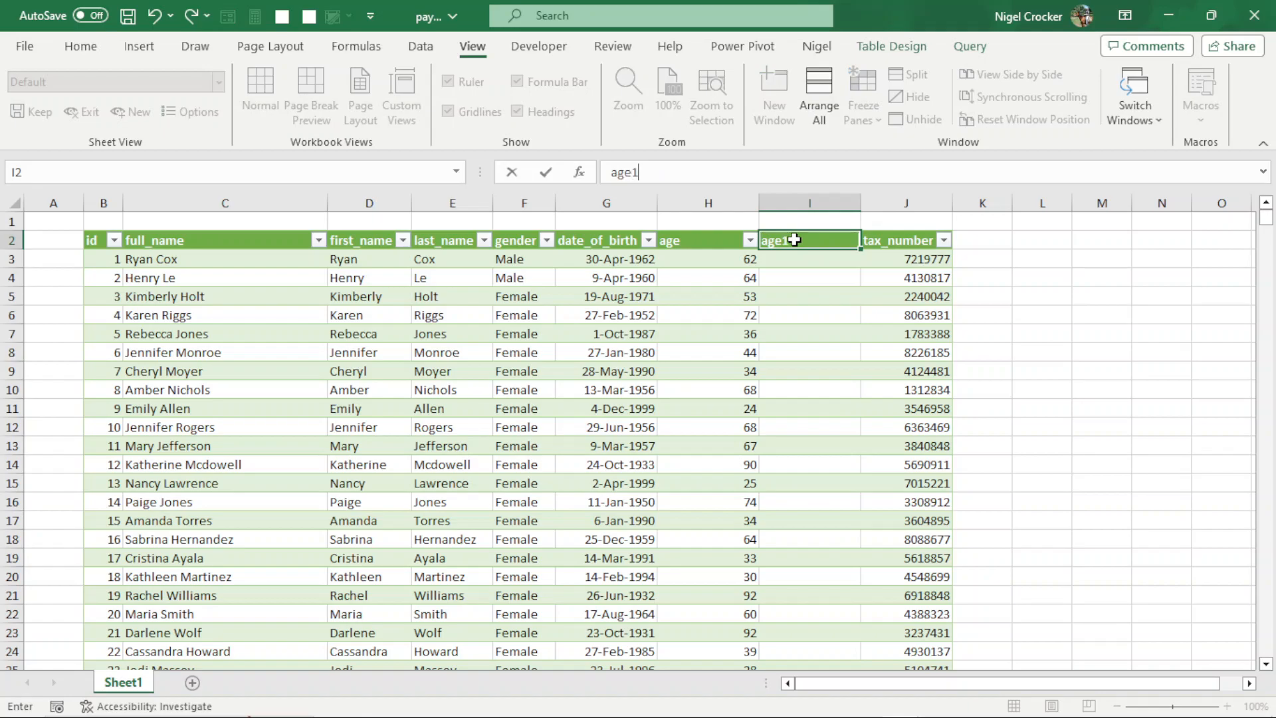
pyautogui.press('Return')
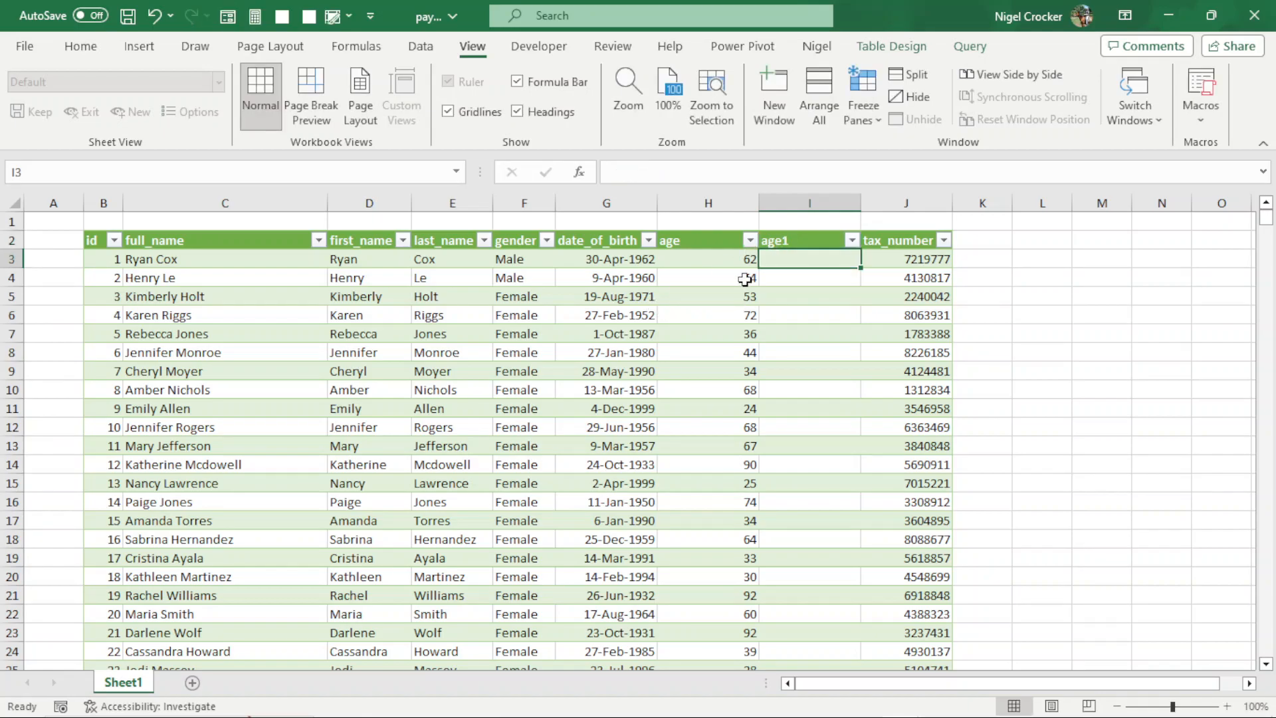
pyautogui.write('=round')
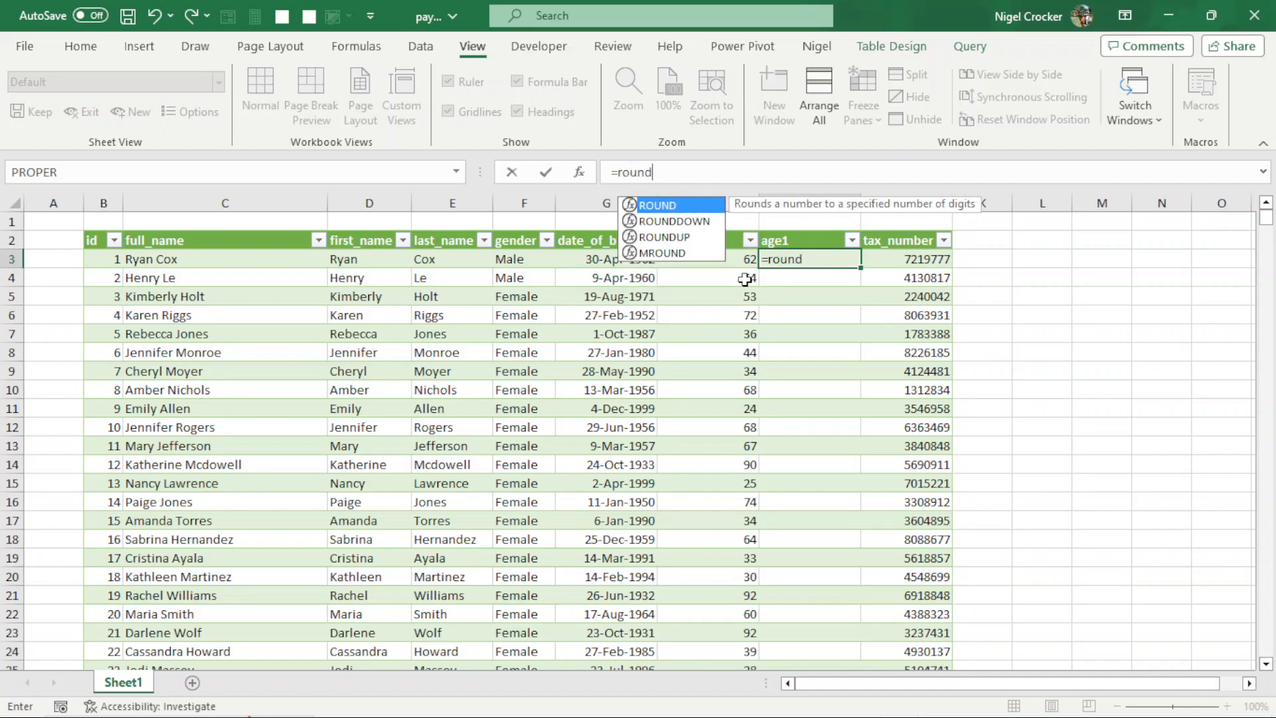
pyautogui.doubleClick(671, 208)
pyautogui.click(720, 262)
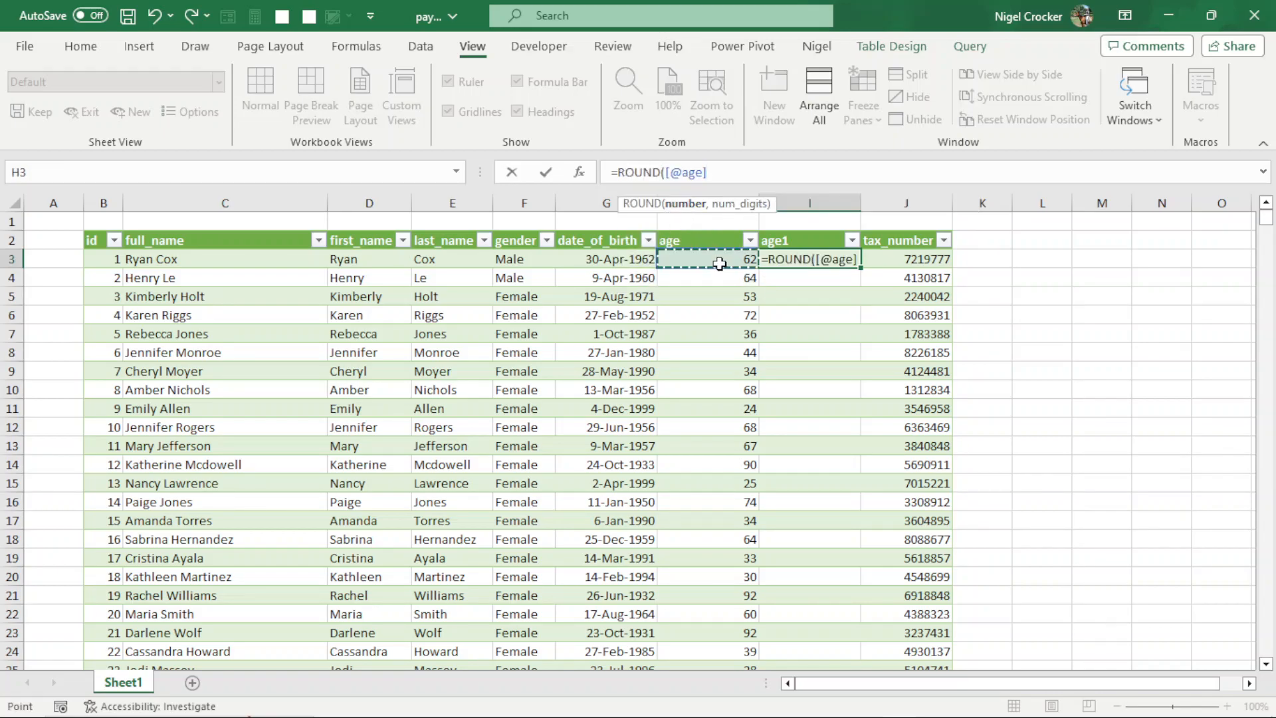
pyautogui.write(')')
pyautogui.press('Return')
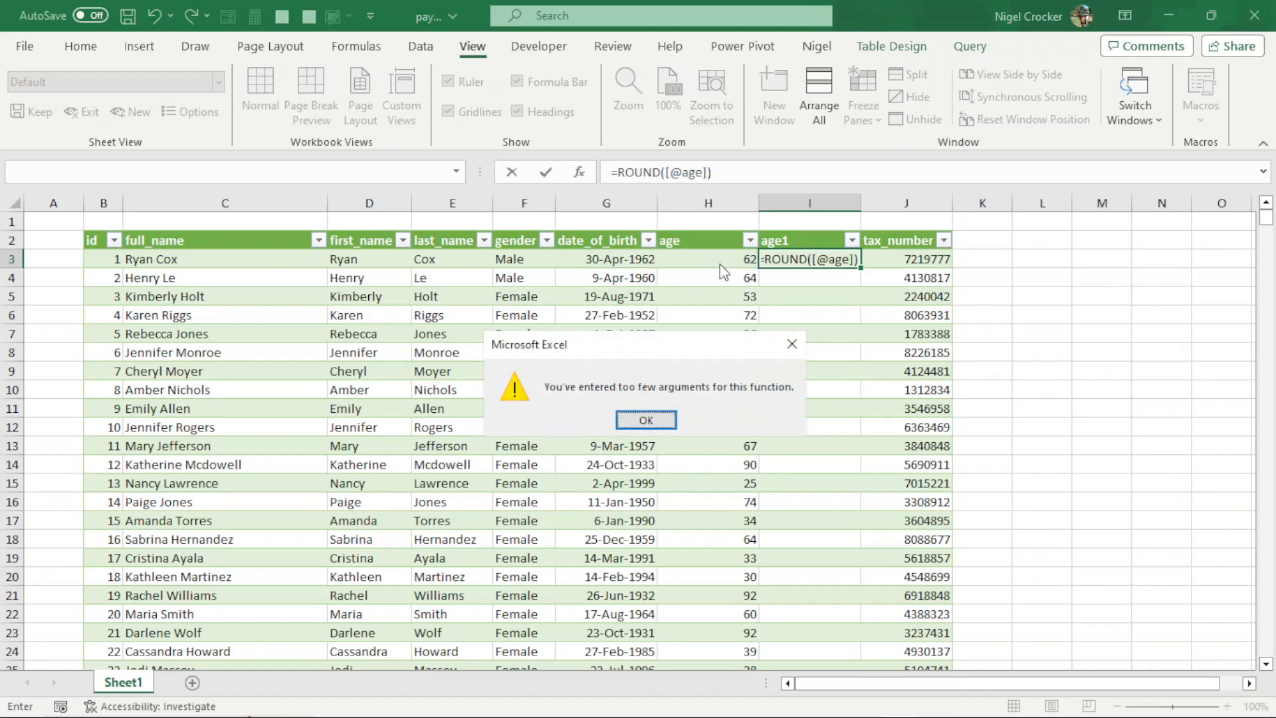
pyautogui.press('Return')
pyautogui.click(708, 173)
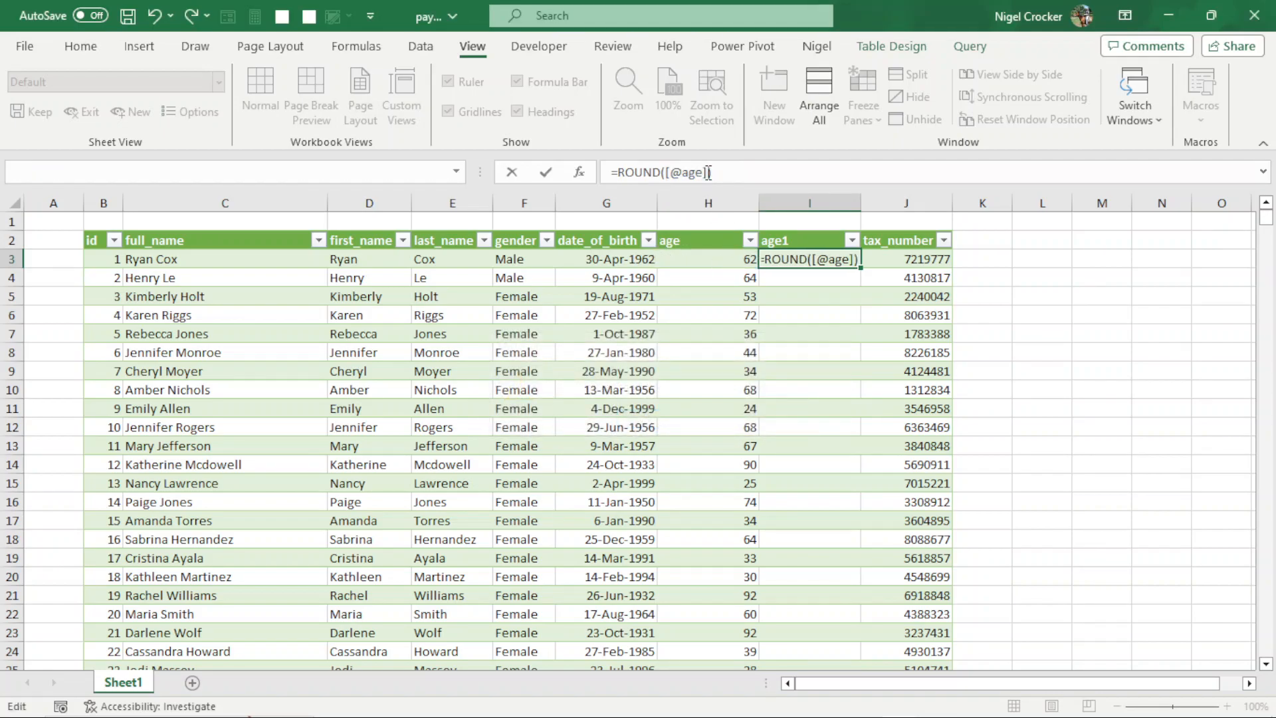
pyautogui.write(',0')
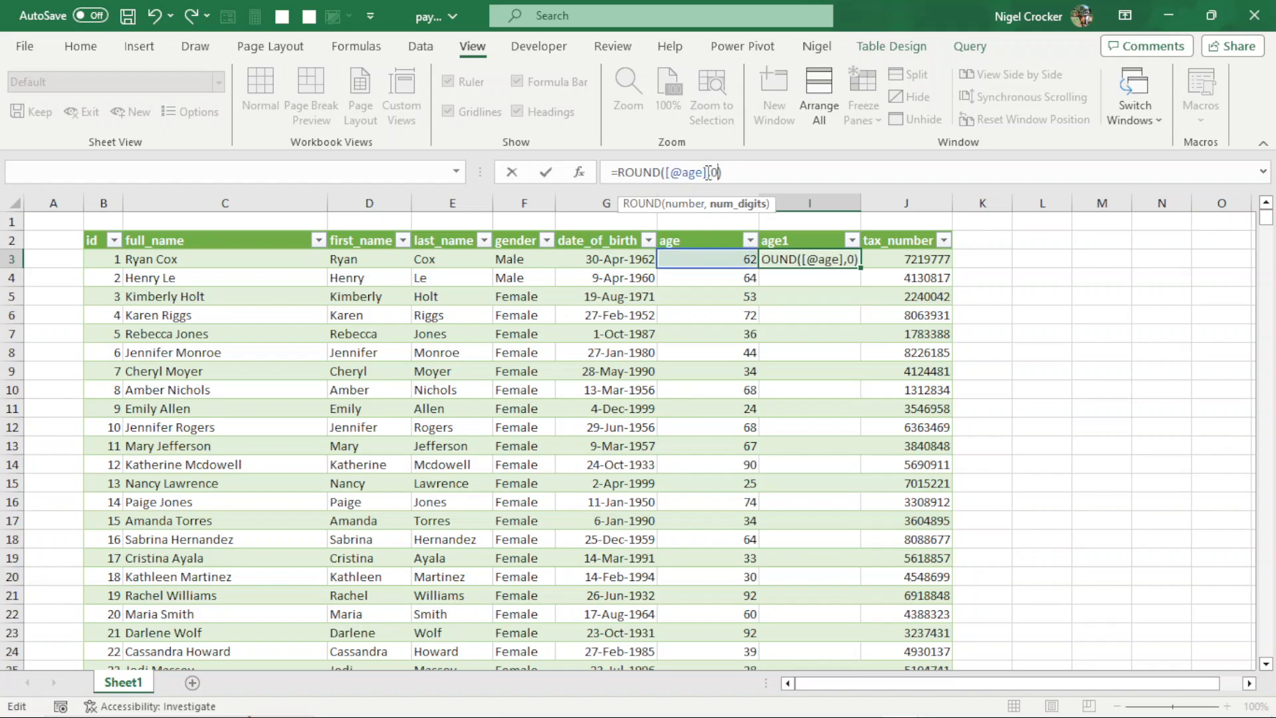
pyautogui.press('Return')
pyautogui.click(870, 278)
pyautogui.click(894, 296)
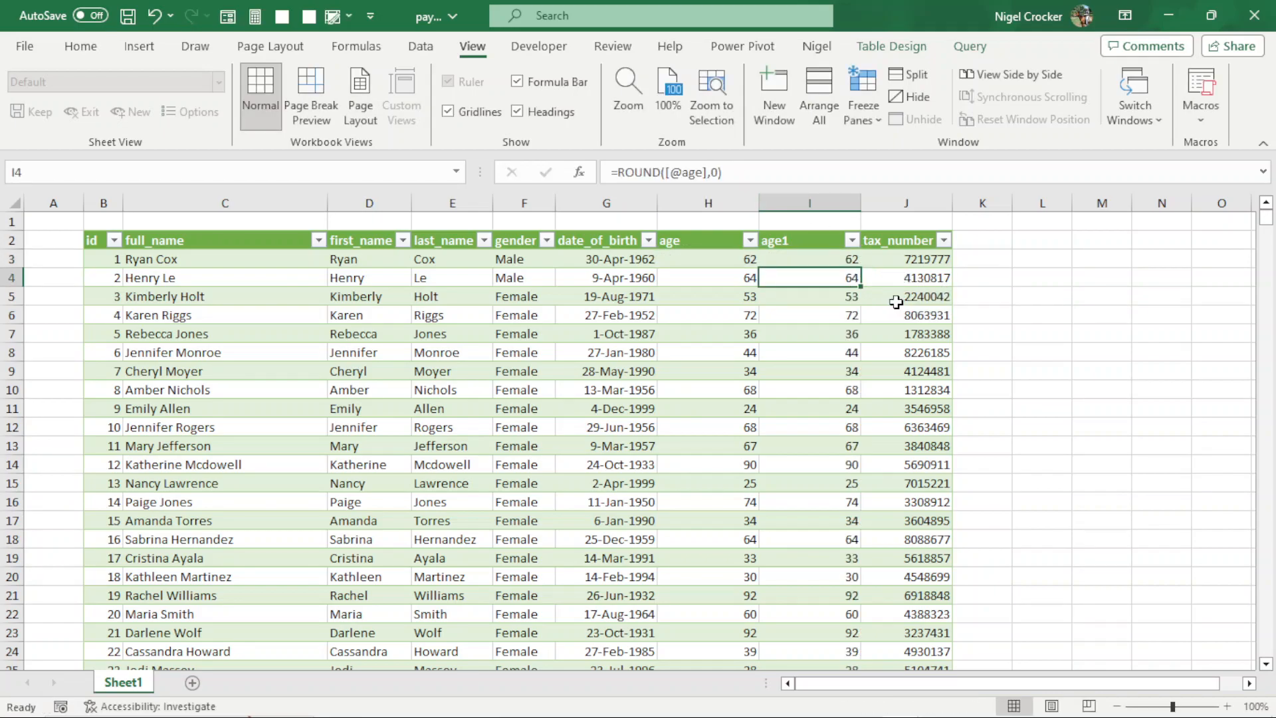
# Step: Try to replace the formulas in the age1 column with their values by copying and pasting as values
pyautogui.click(816, 260)
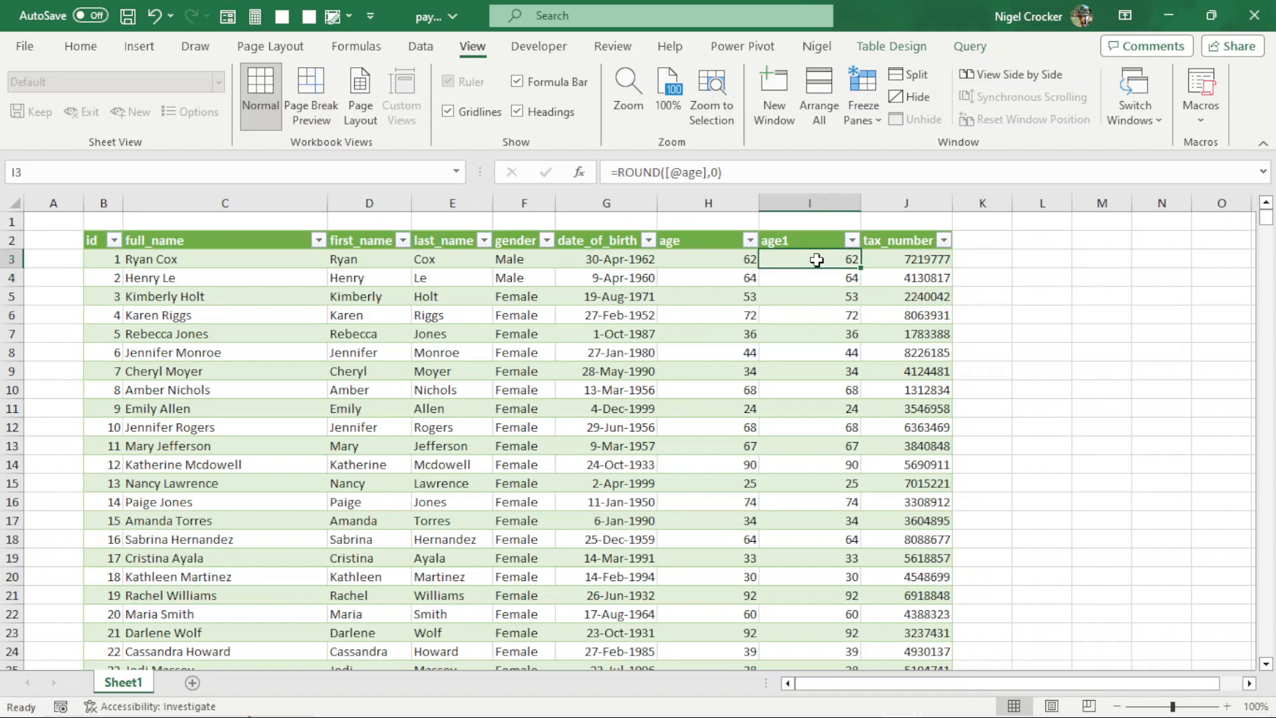
pyautogui.hotkey('ctrl', 'shift', 'Down')
pyautogui.hotkey('ctrl', 'c')
pyautogui.rightClick(816, 260)
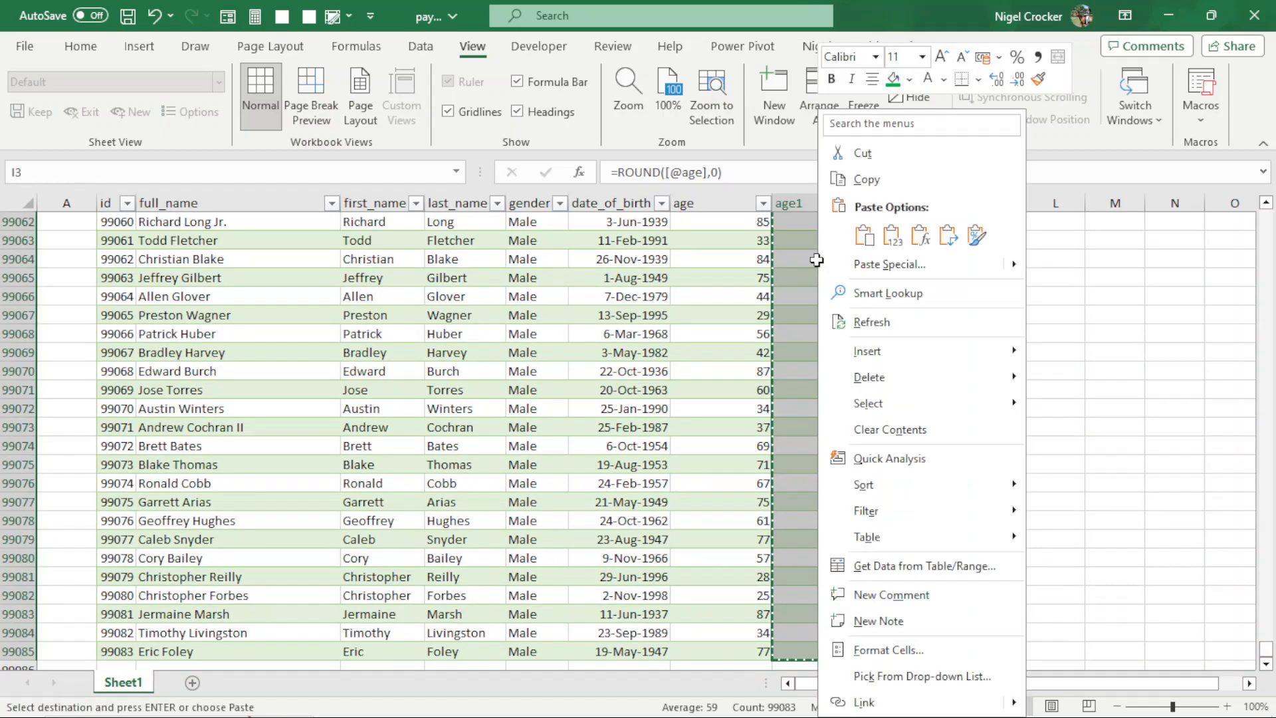
pyautogui.click(891, 237)
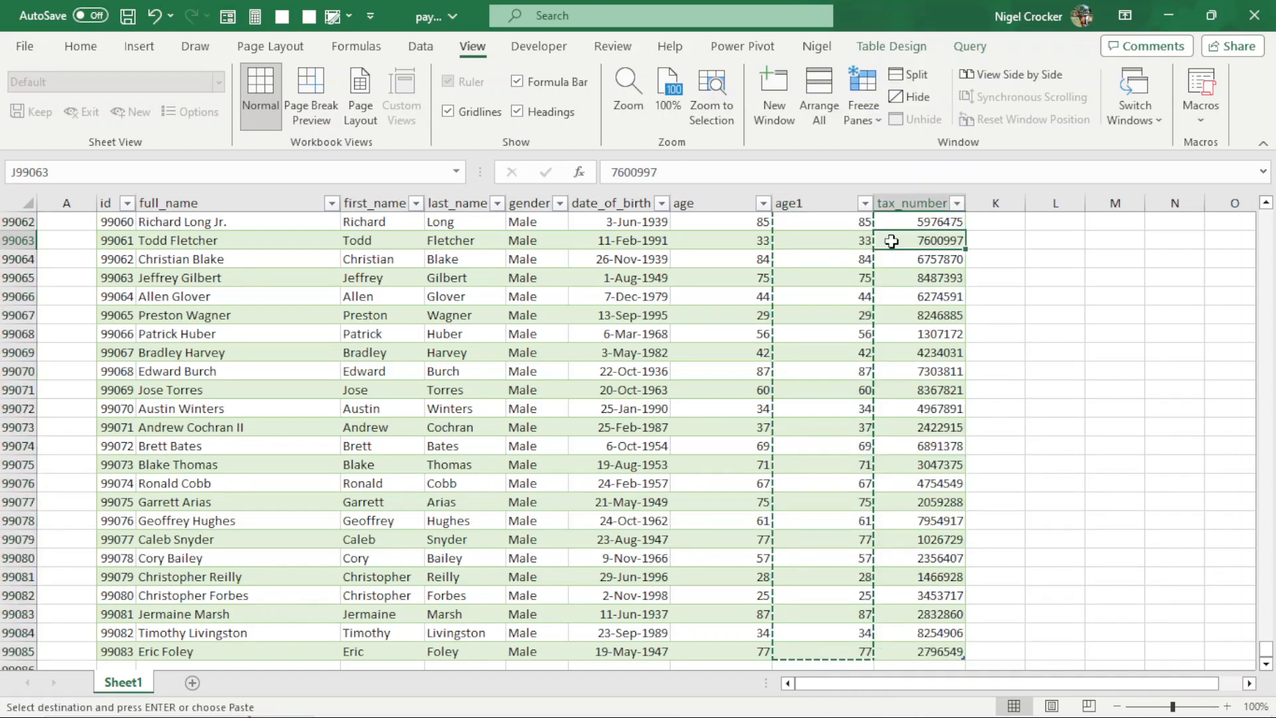
pyautogui.click(850, 261)
pyautogui.press('Escape')
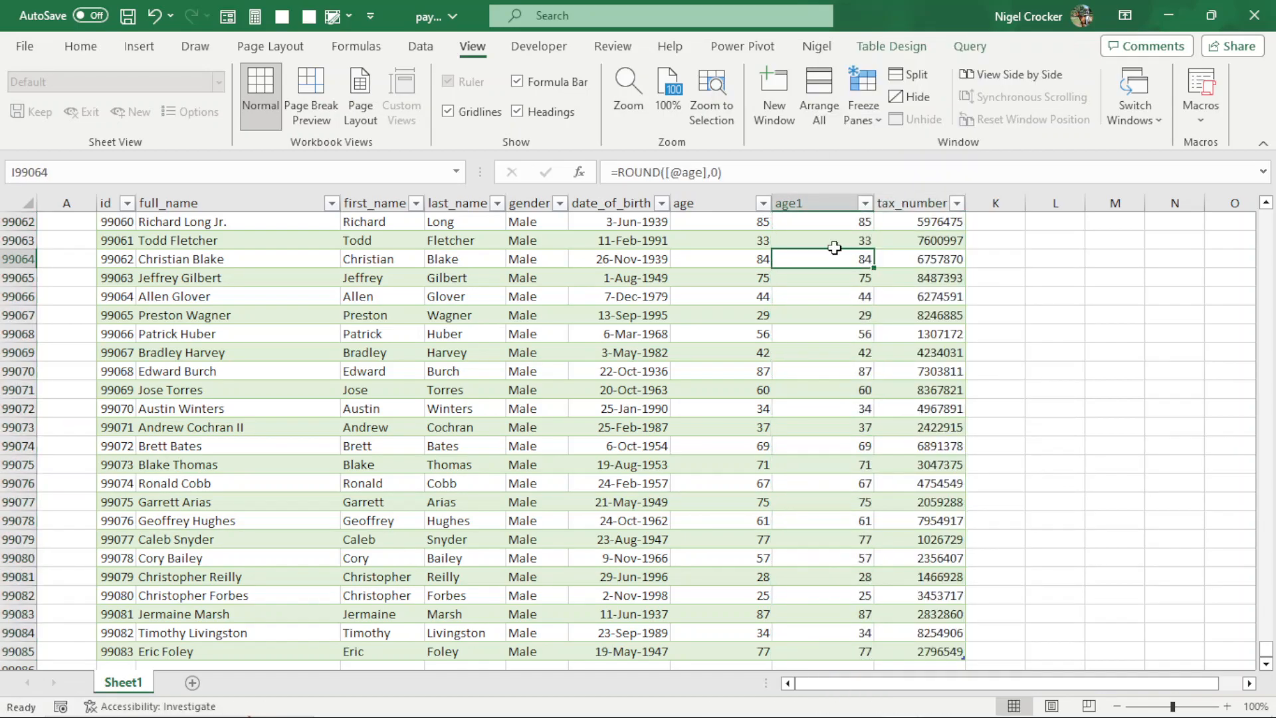
# Step: Replace the formulas in the entire age1 column with their calculated values by copying and pasting as values
pyautogui.hotkey('ctrl', 'Up')
pyautogui.hotkey('ctrl', 'shift', 'Down')
pyautogui.rightClick(837, 255)
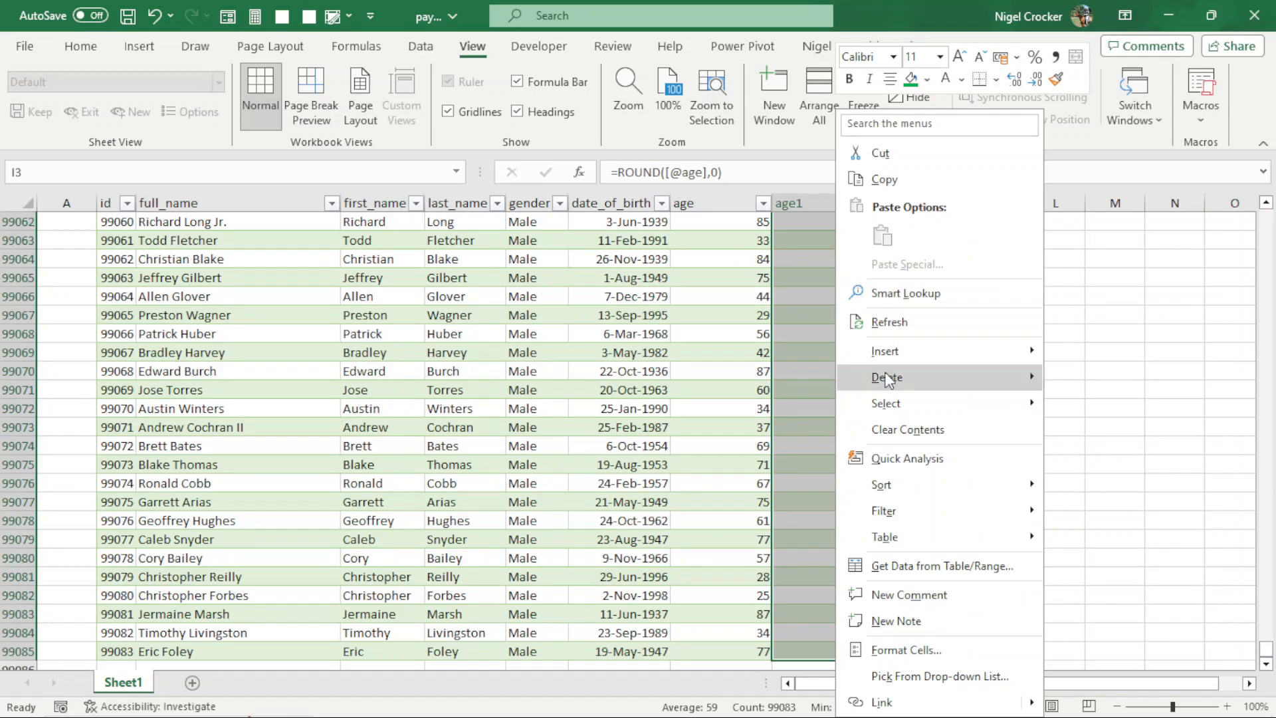
pyautogui.click(825, 360)
pyautogui.rightClick(837, 260)
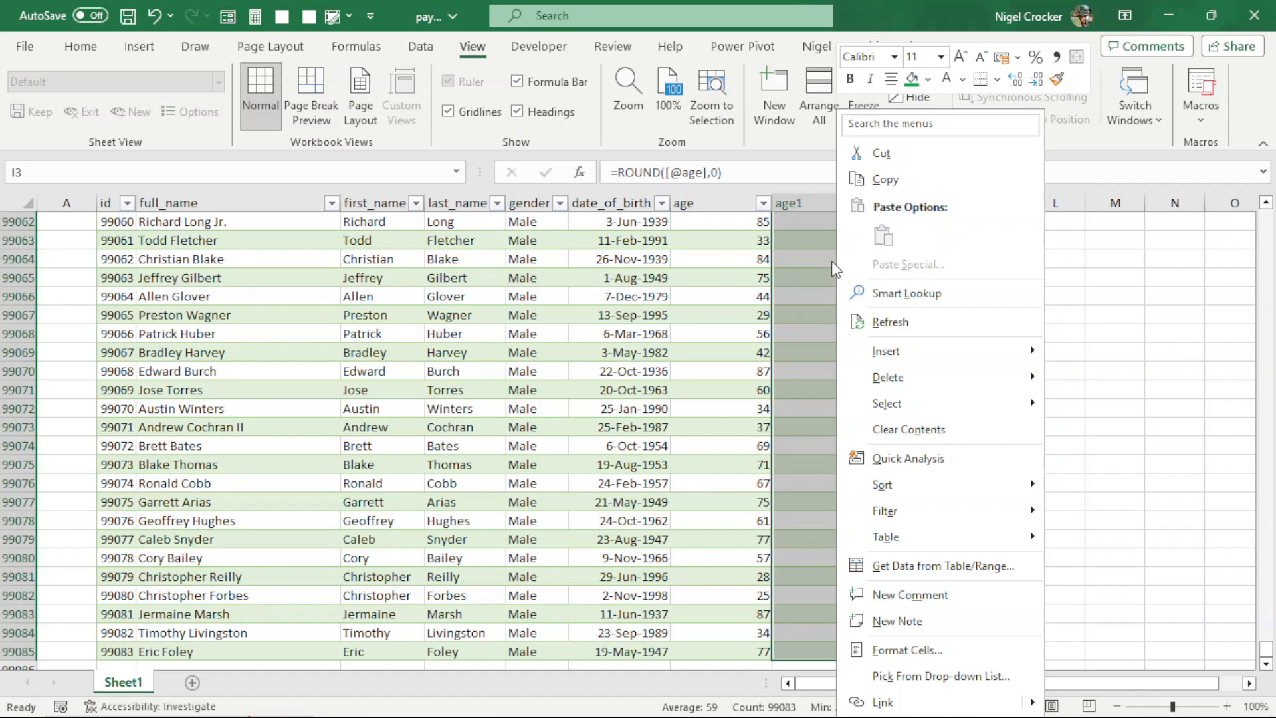
pyautogui.click(885, 179)
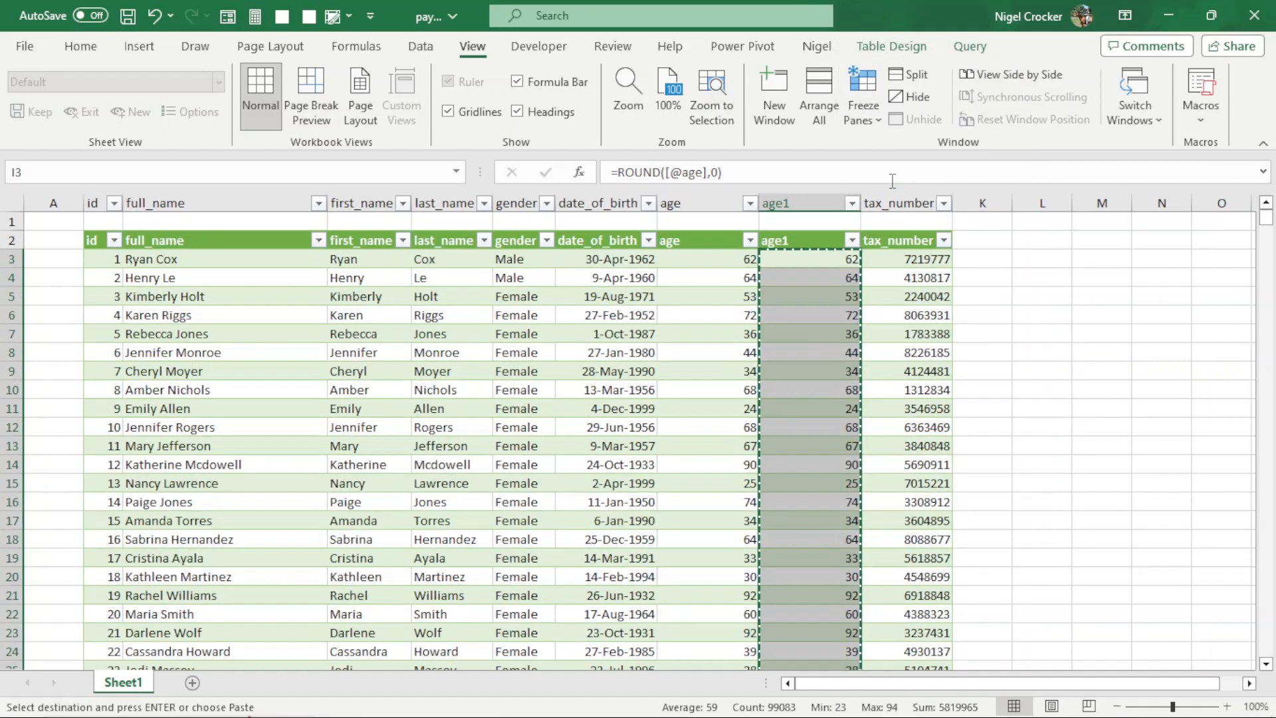
pyautogui.rightClick(830, 271)
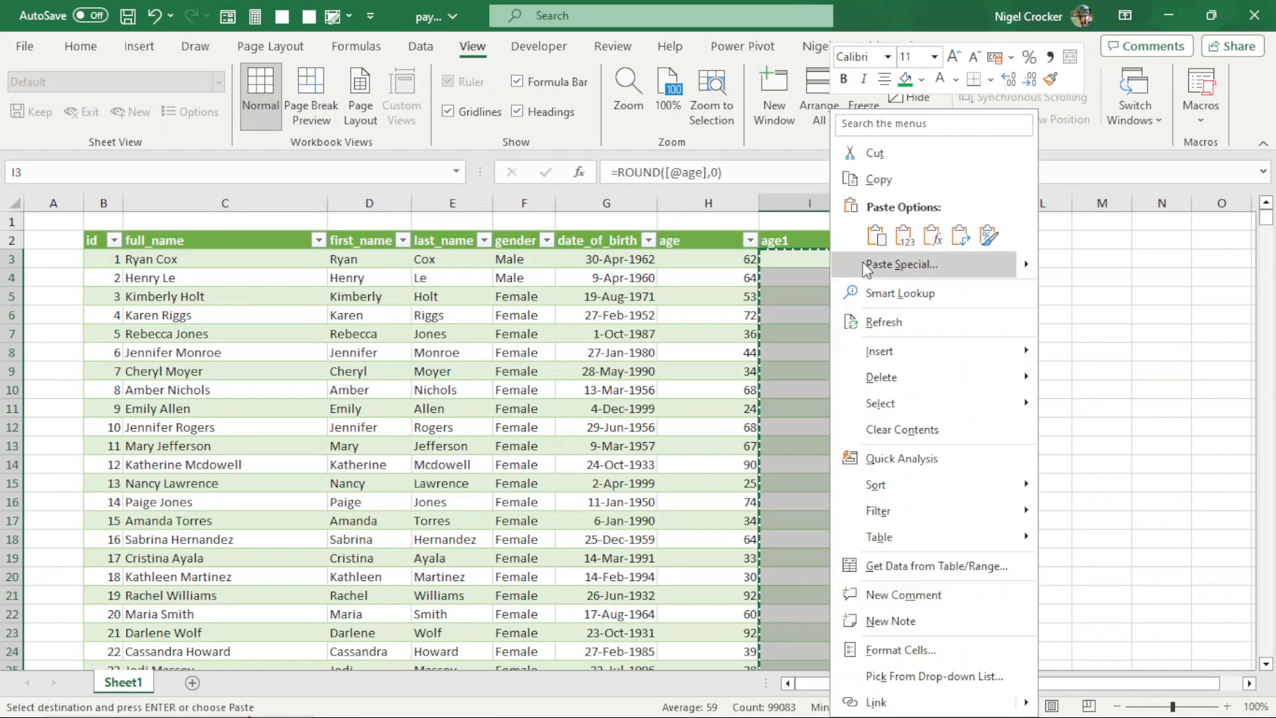
pyautogui.click(901, 244)
pyautogui.click(804, 289)
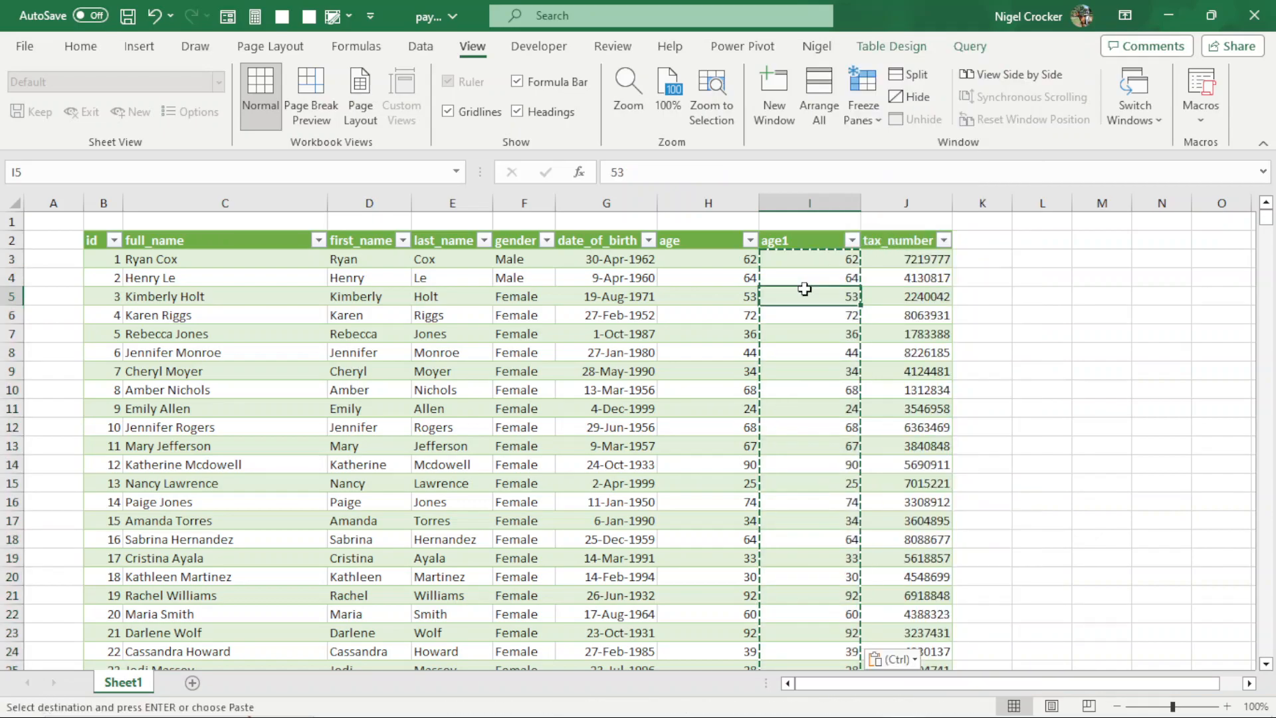
pyautogui.press('Escape')
pyautogui.click(805, 273)
pyautogui.click(812, 318)
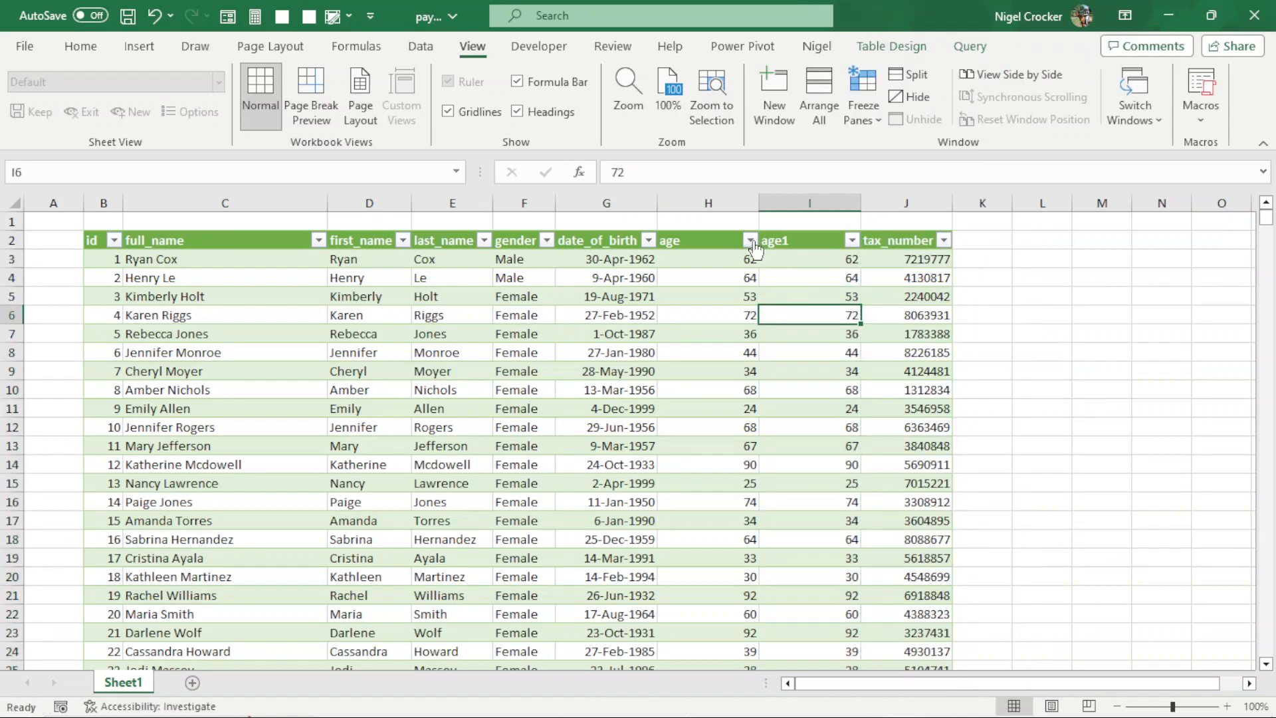
# Step: Delete the original age column next to date_of_birth
pyautogui.click(715, 202)
pyautogui.rightClick(715, 203)
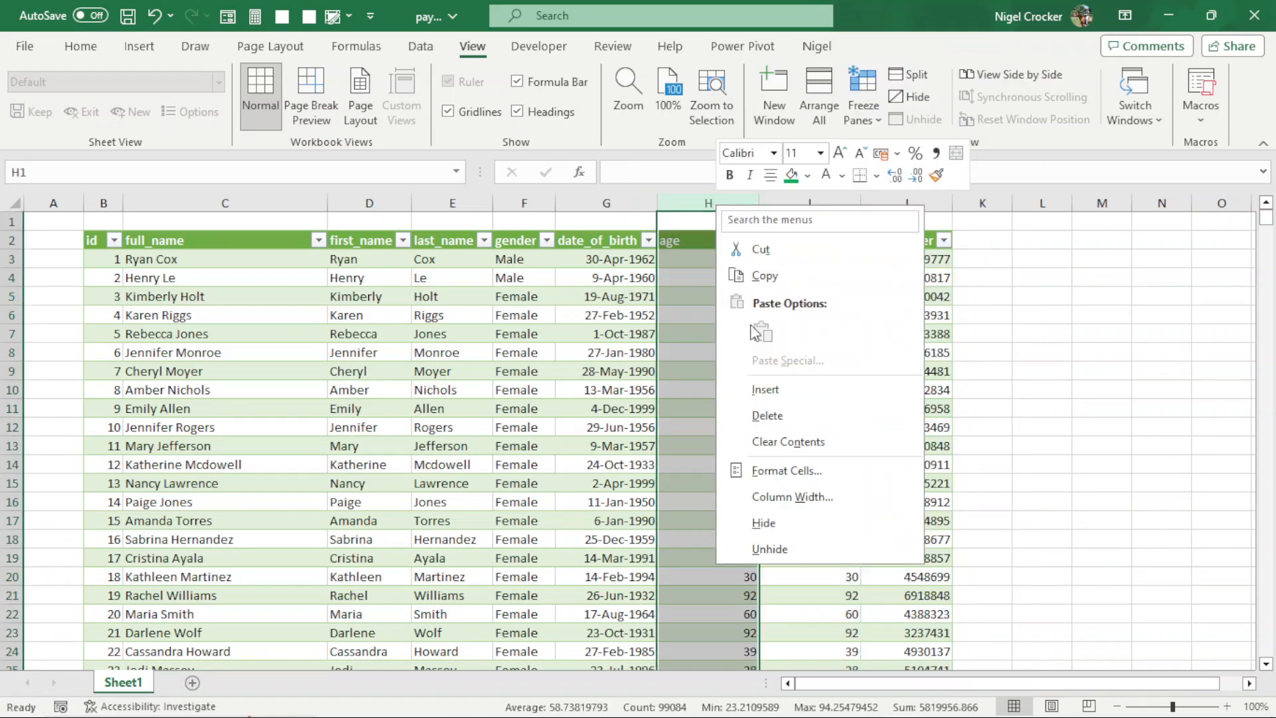
pyautogui.click(768, 416)
# Step: Rename the age1 column heading as "age" and save the workbook
pyautogui.click(687, 238)
pyautogui.write('age')
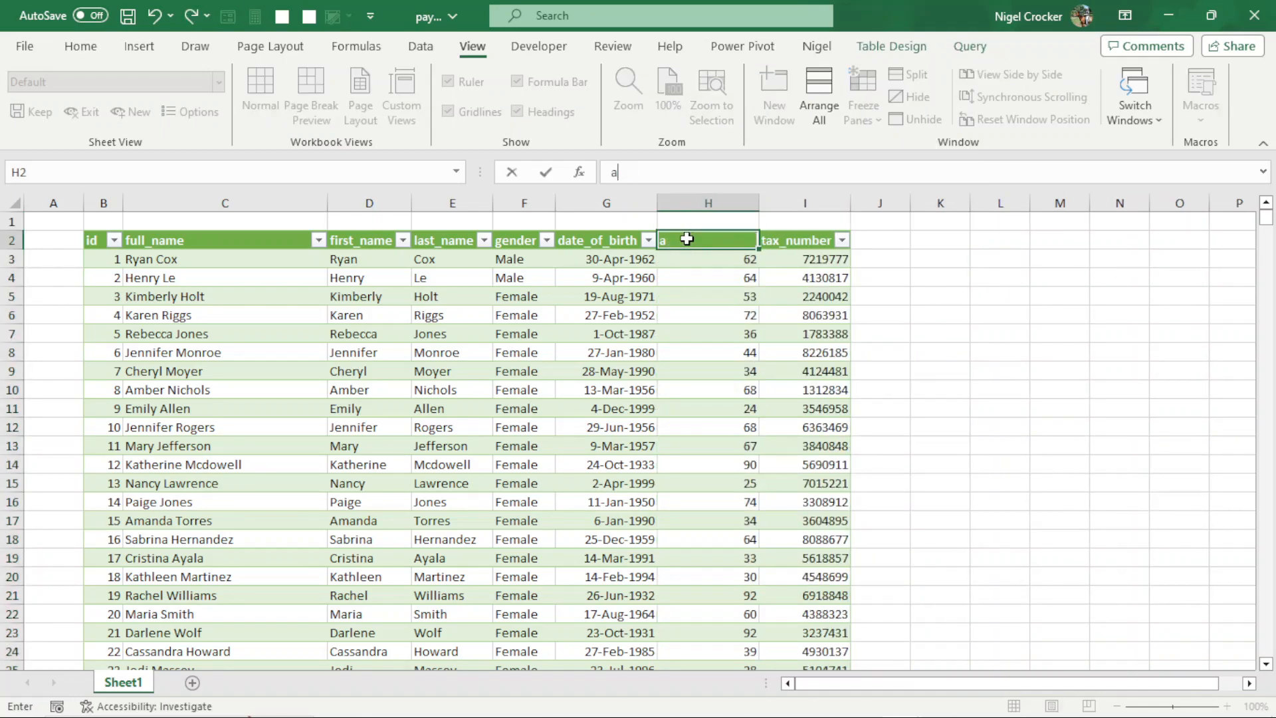
pyautogui.press('Tab')
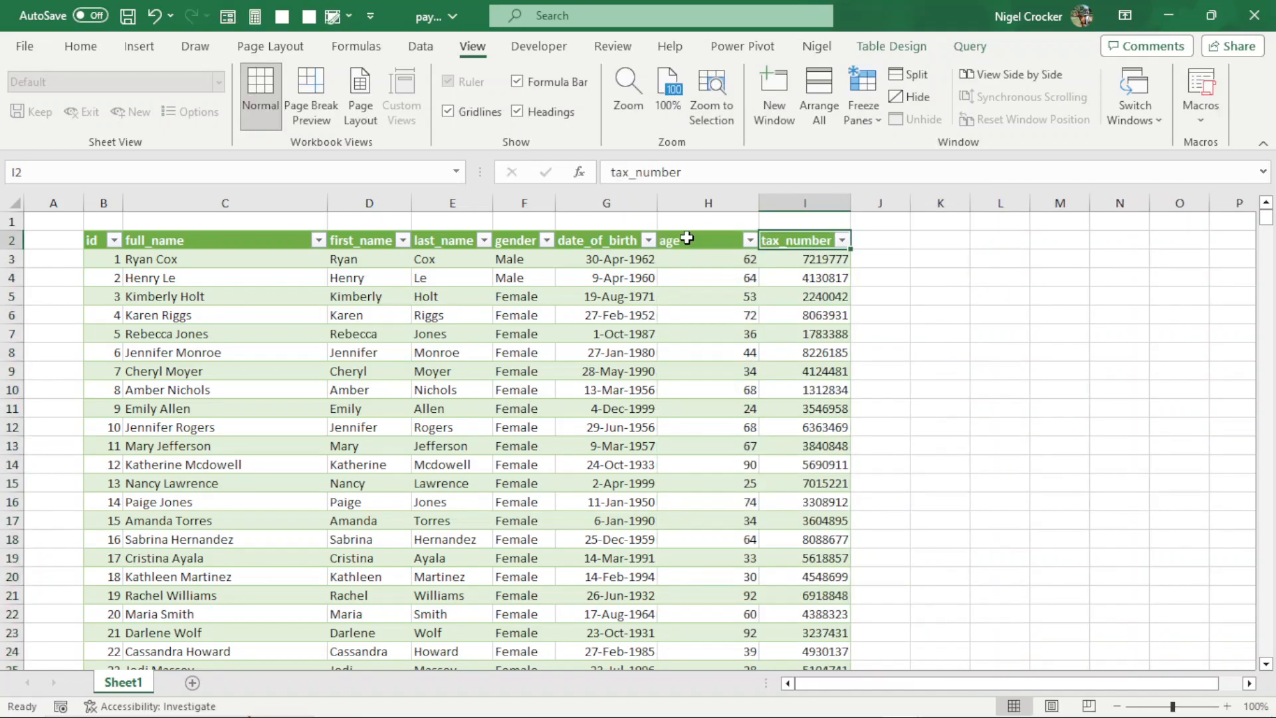
pyautogui.hotkey('ctrl', 's')
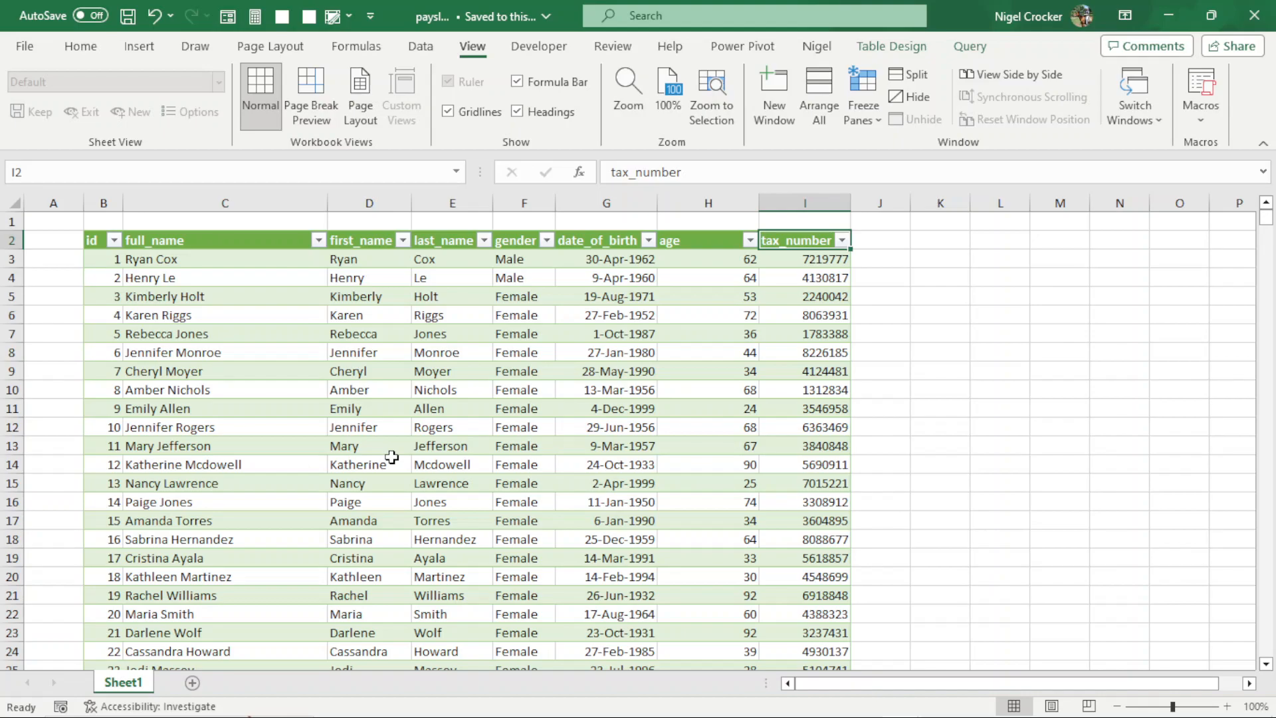
# Step: Add a new table column directly after tax_number with the heading "payslip_date"
pyautogui.keyDown('shift'); pyautogui.click(699, 231); pyautogui.keyUp('shift')
pyautogui.click(701, 239)
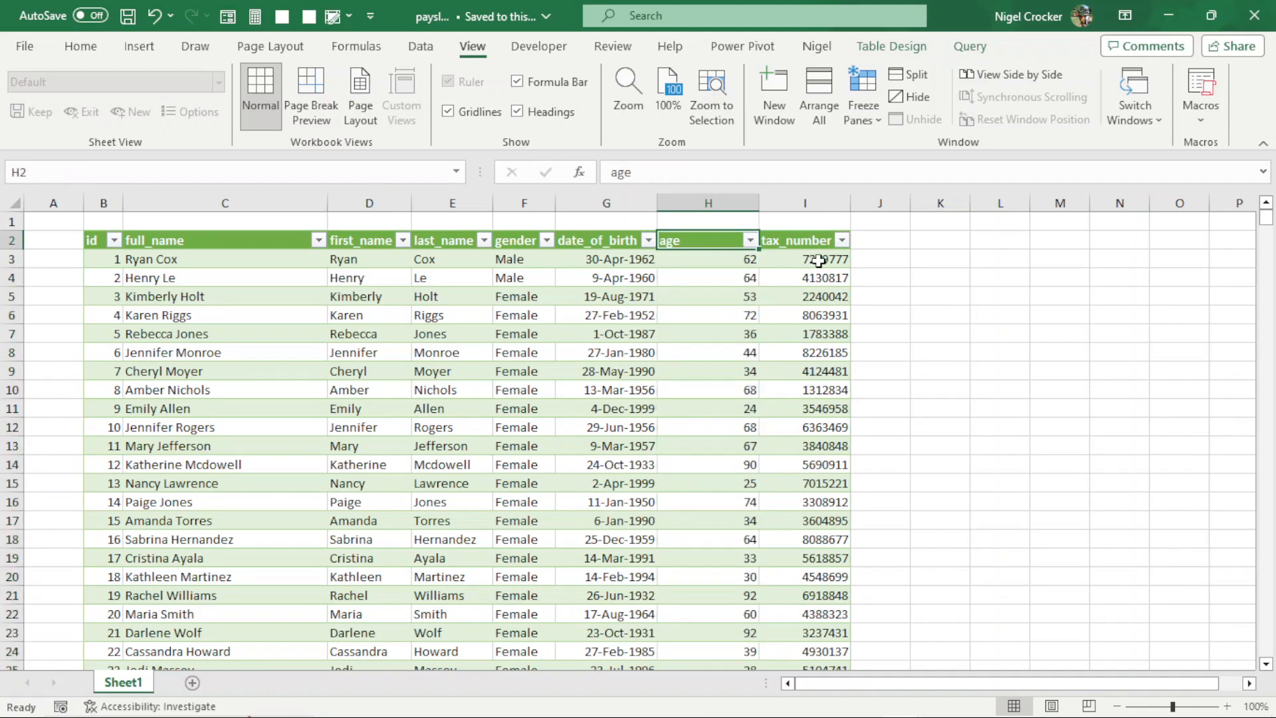
pyautogui.click(868, 239)
pyautogui.write('payslip')
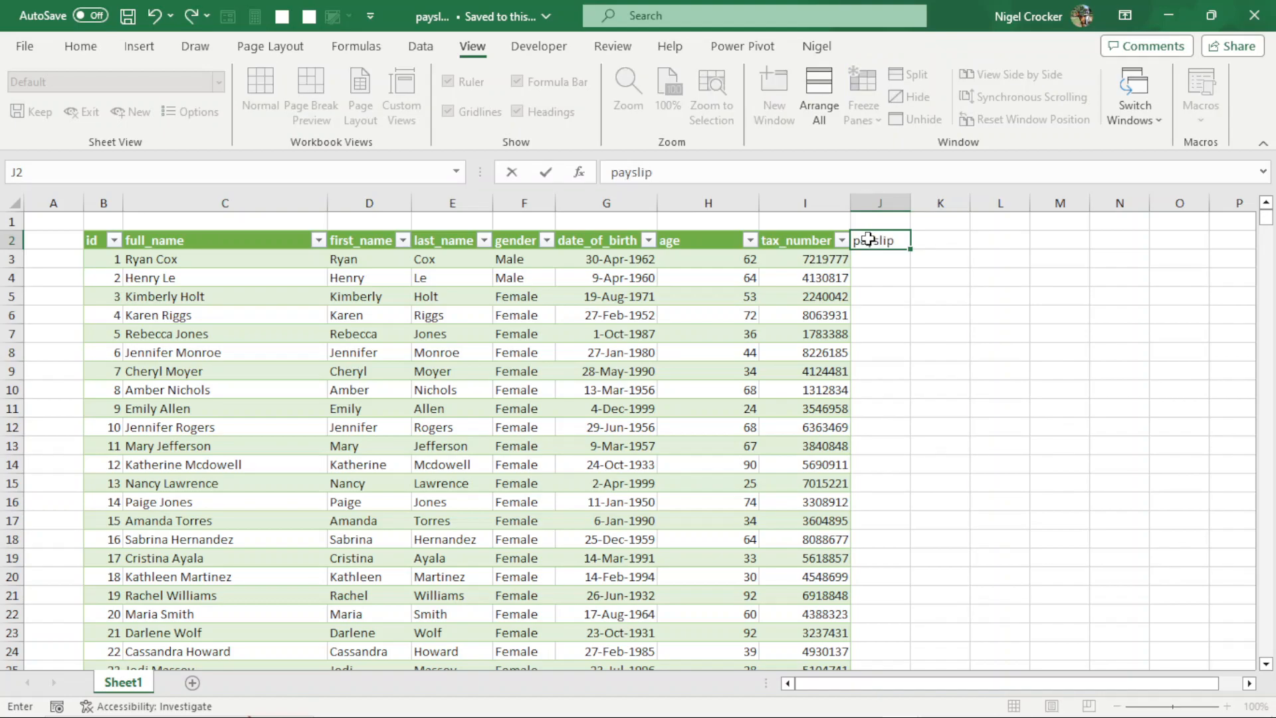
pyautogui.write('_date')
pyautogui.press('Return')
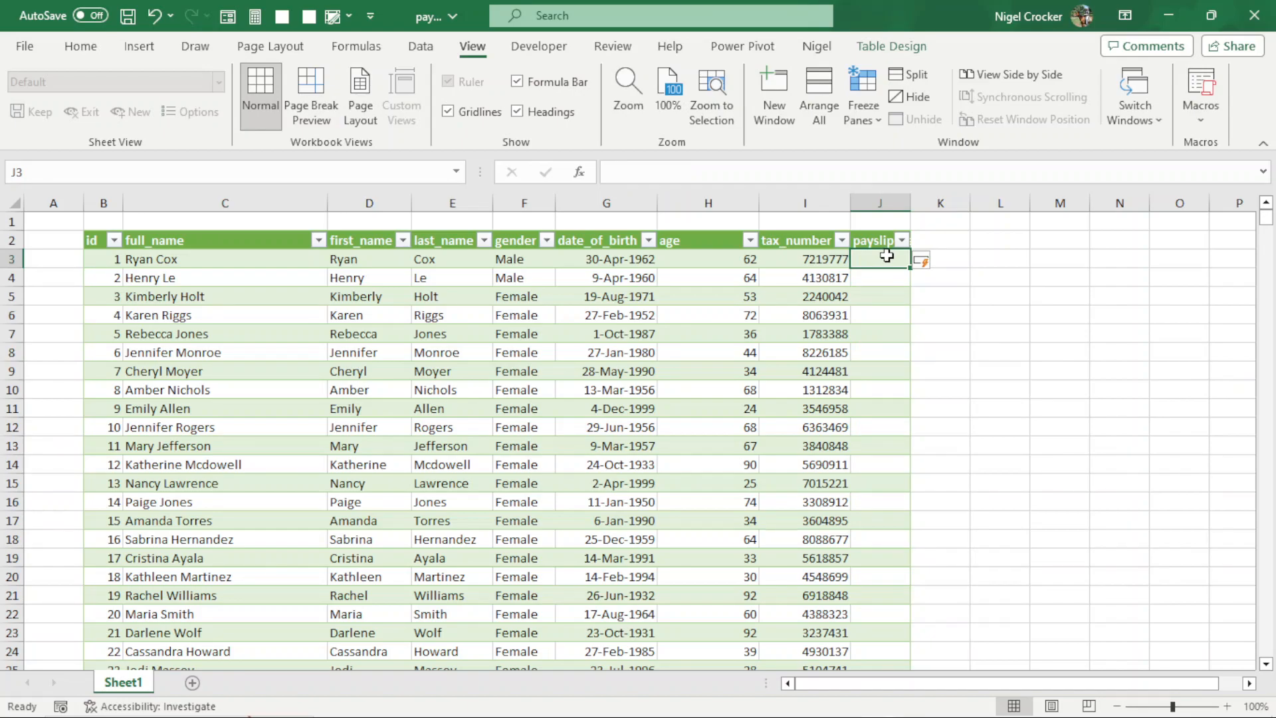
# Step: Fill the payslip_date column with random dates using the formula =RANDBETWEEN(DATE(2008,3,1),DATE(2024,2,29))
pyautogui.write('=rand')
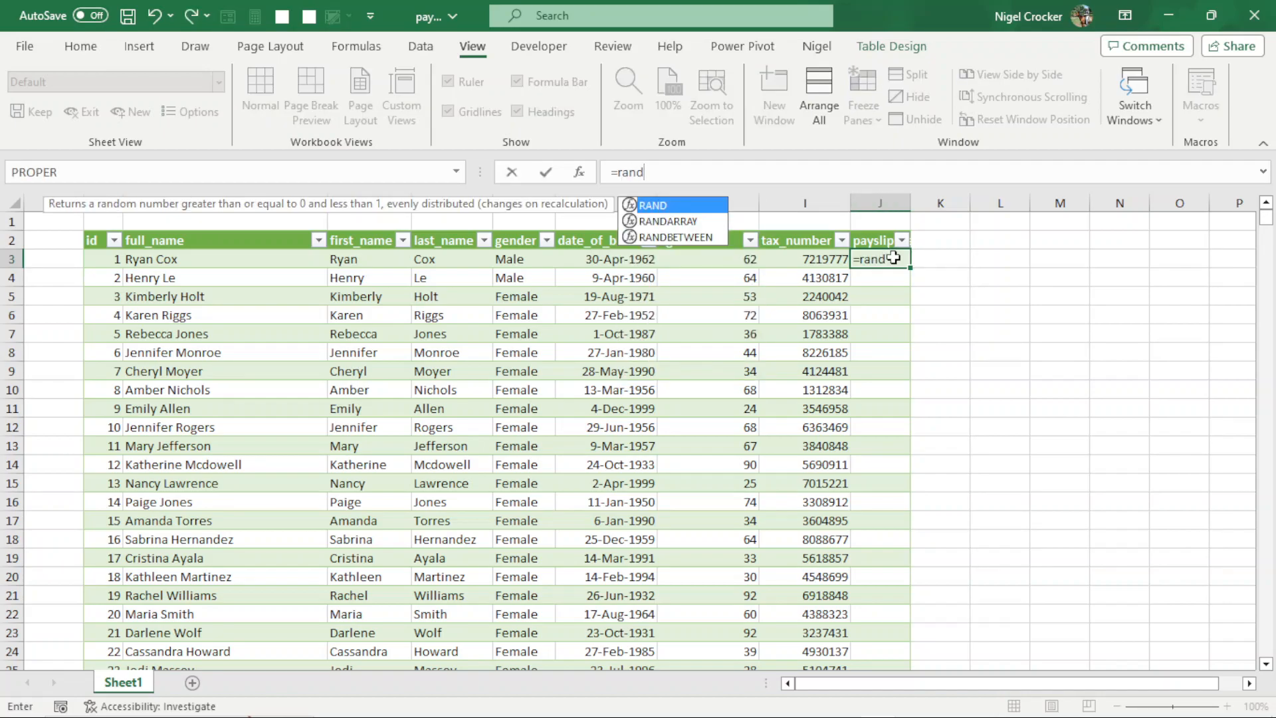
pyautogui.click(670, 229)
pyautogui.doubleClick(670, 229)
pyautogui.write('date')
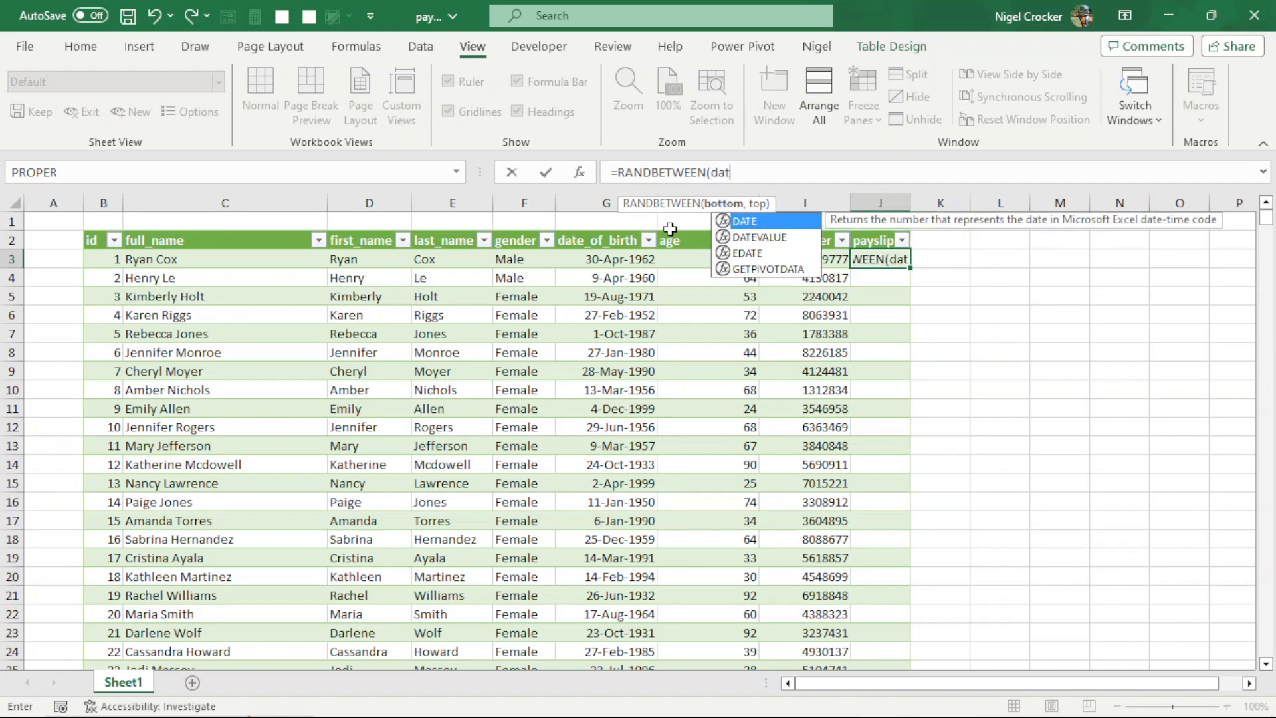
pyautogui.doubleClick(742, 223)
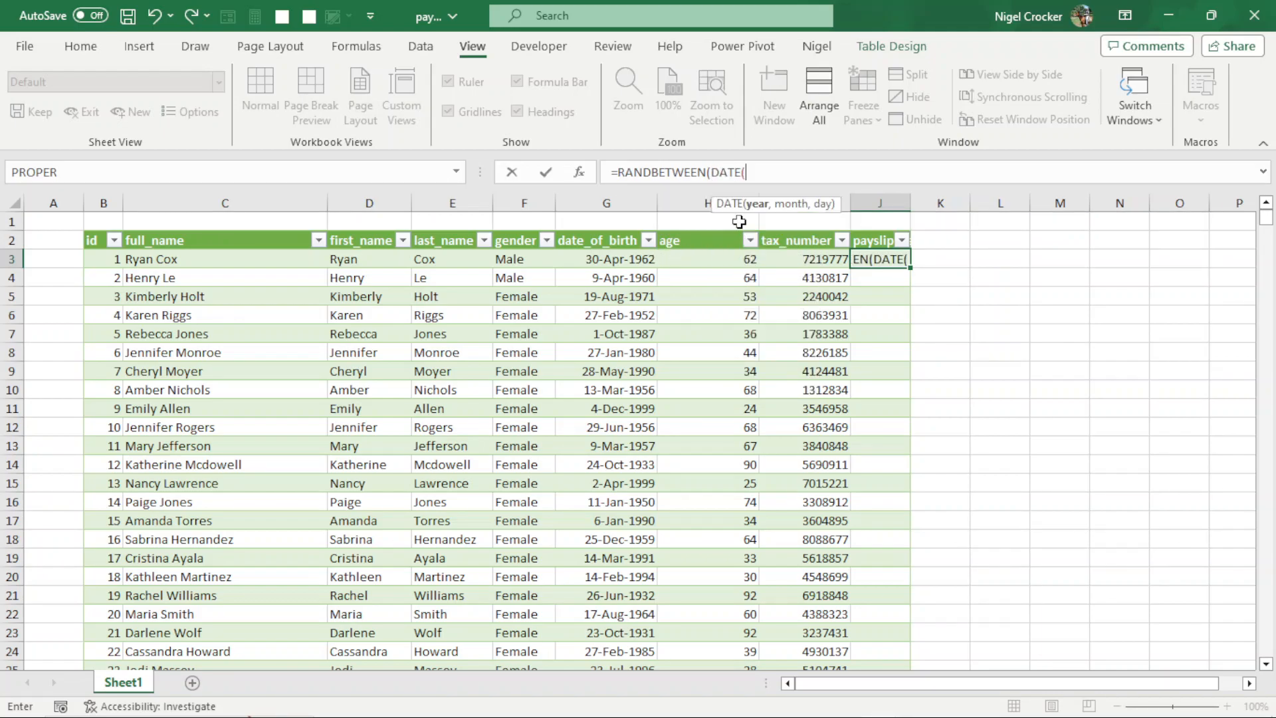
pyautogui.write('2008,3,1')
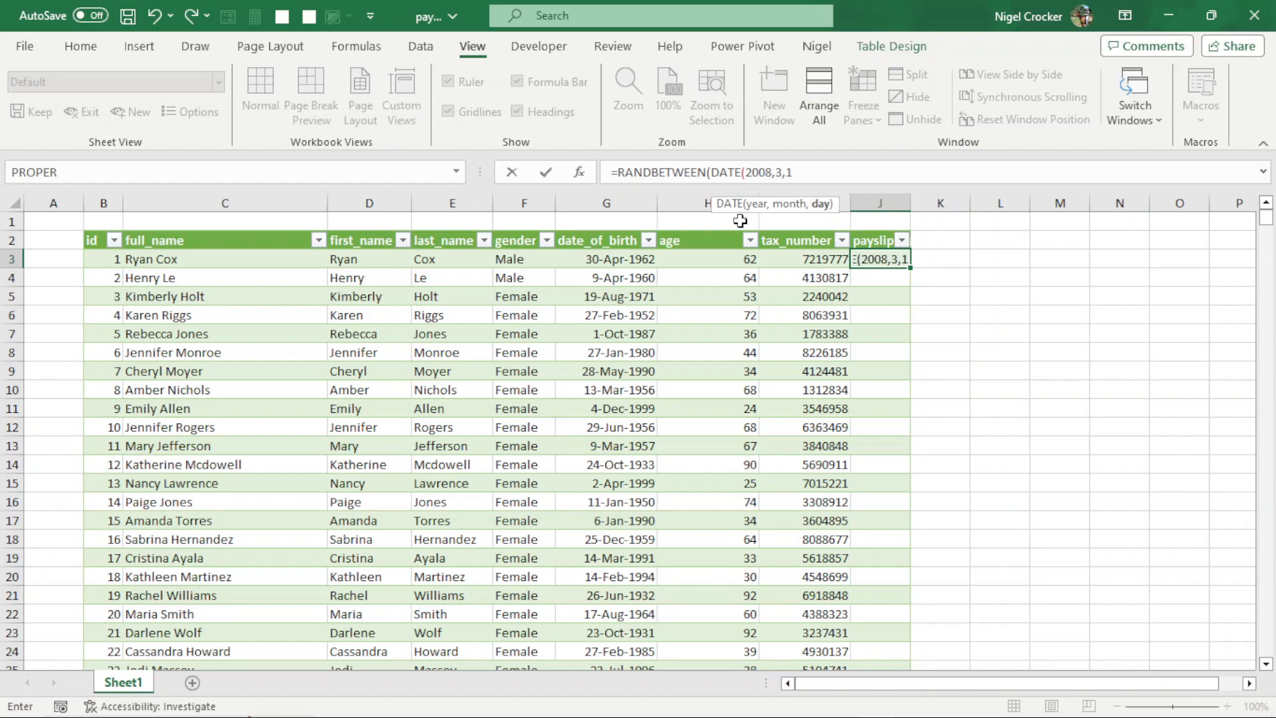
pyautogui.write('),')
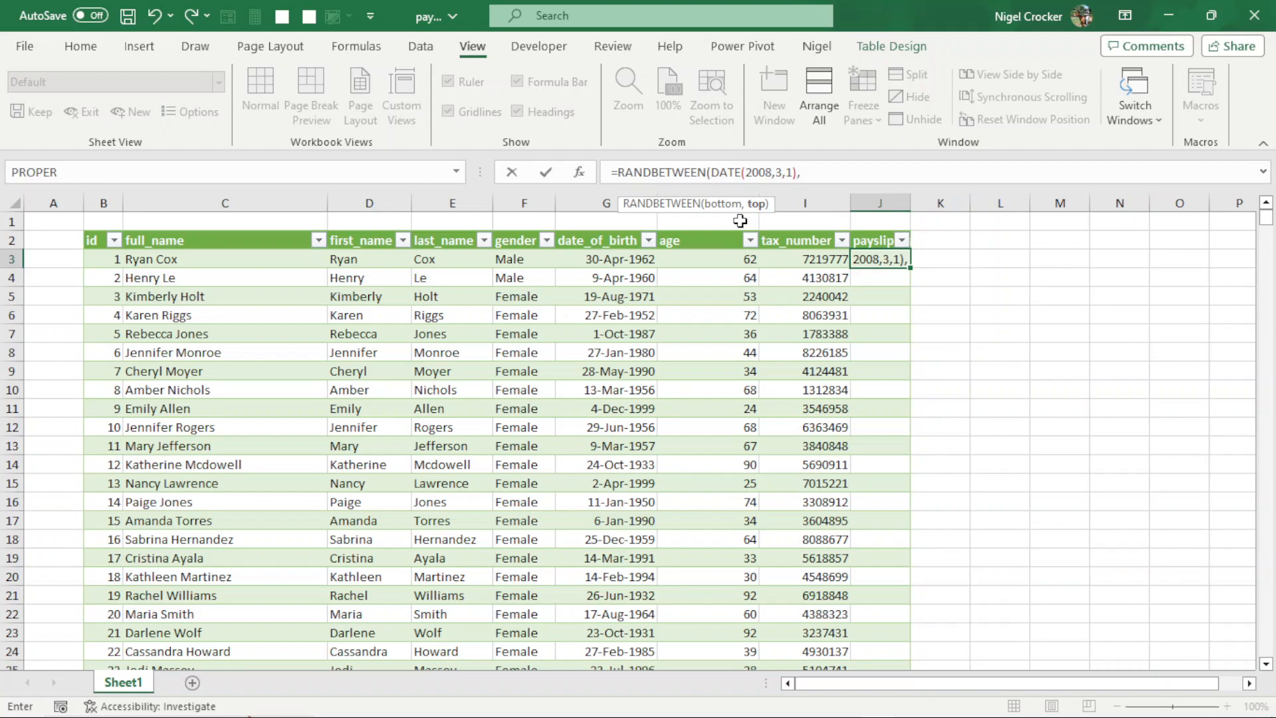
pyautogui.write('date')
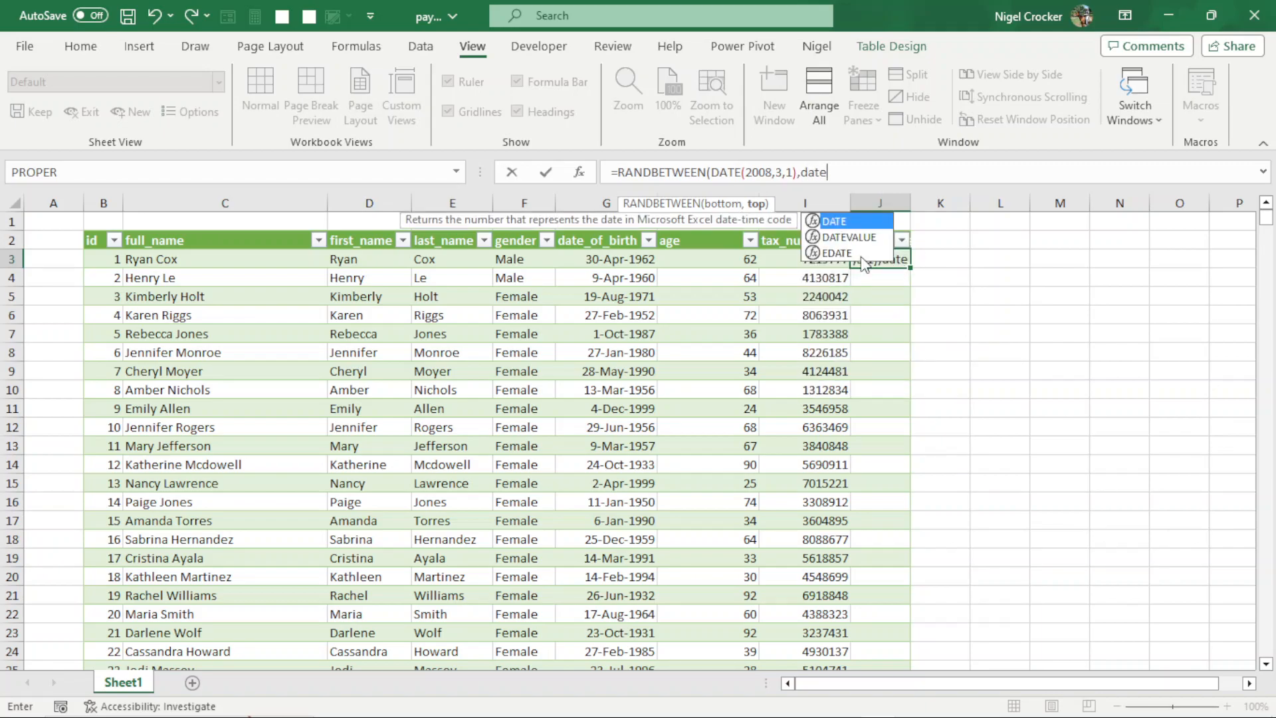
pyautogui.doubleClick(842, 220)
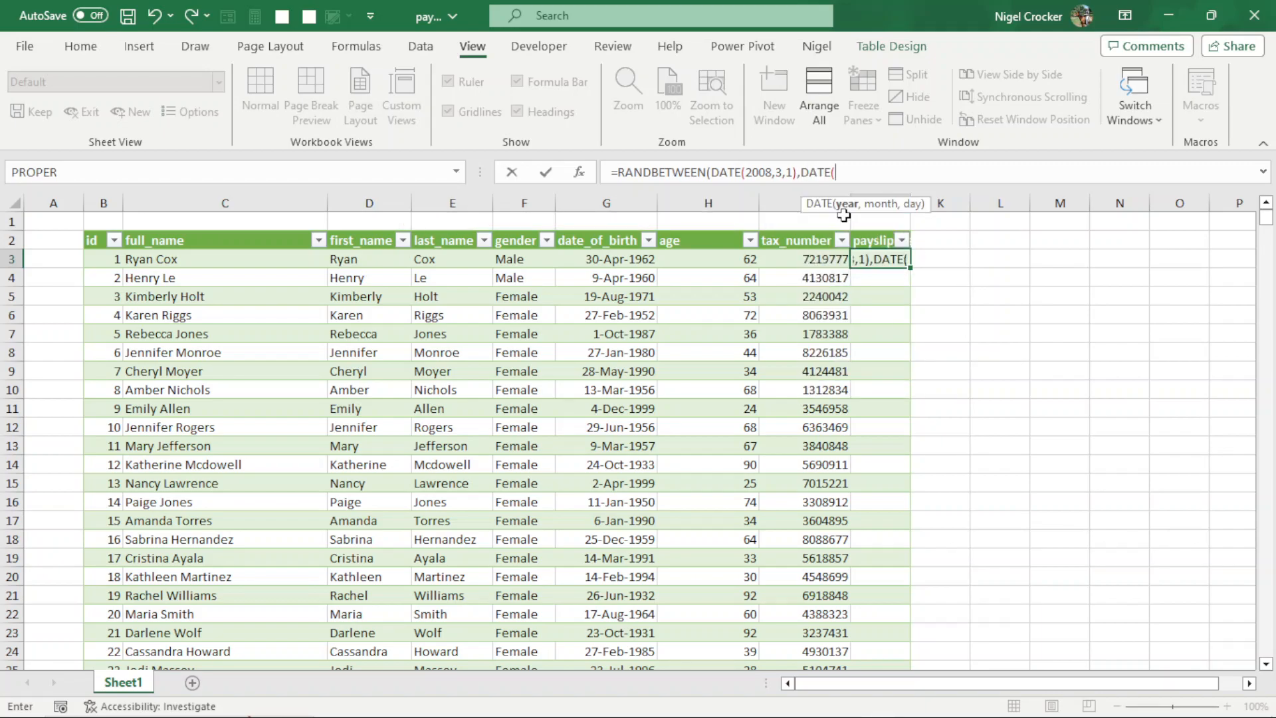
pyautogui.write('2024,2,29)')
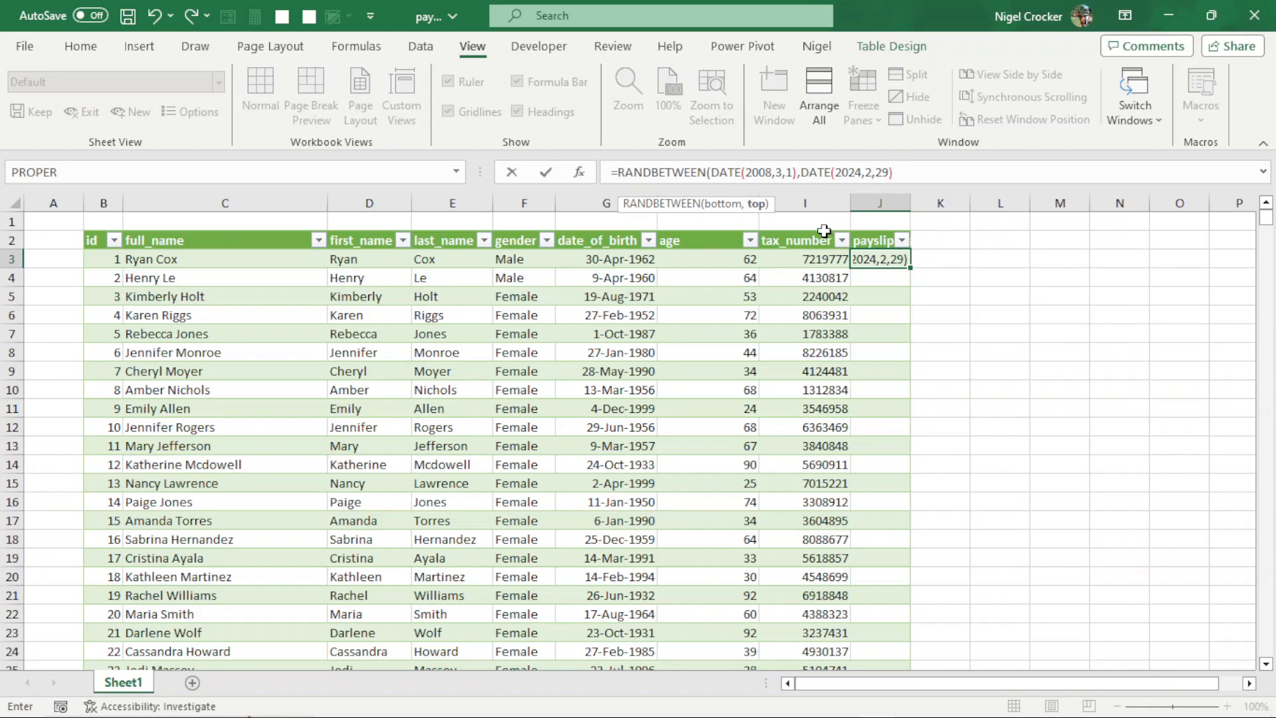
pyautogui.press('Return')
pyautogui.click(922, 281)
pyautogui.click(957, 307)
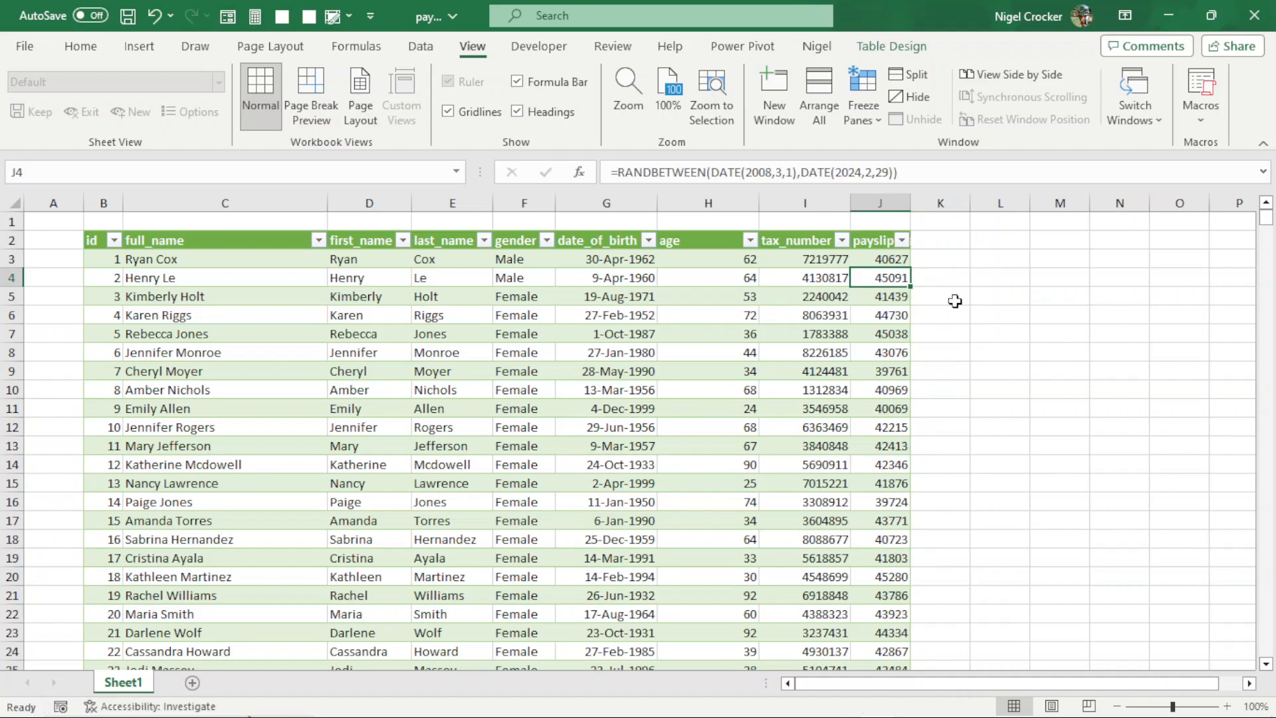
# Step: Format all payslip_date values with the date type 14-Mar-2012
pyautogui.click(868, 260)
pyautogui.hotkey('ctrl', 'shift', 'Down')
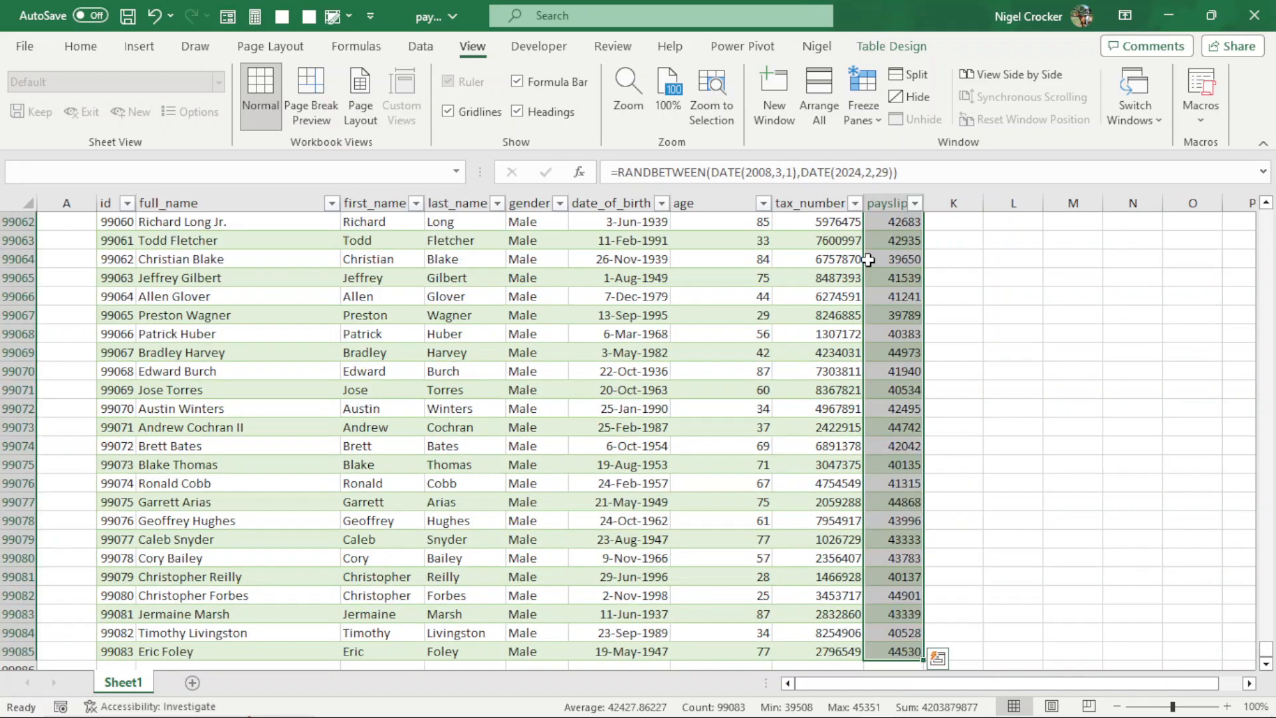
pyautogui.hotkey('ctrl', 'BackSpace')
pyautogui.hotkey('ctrl', '1')
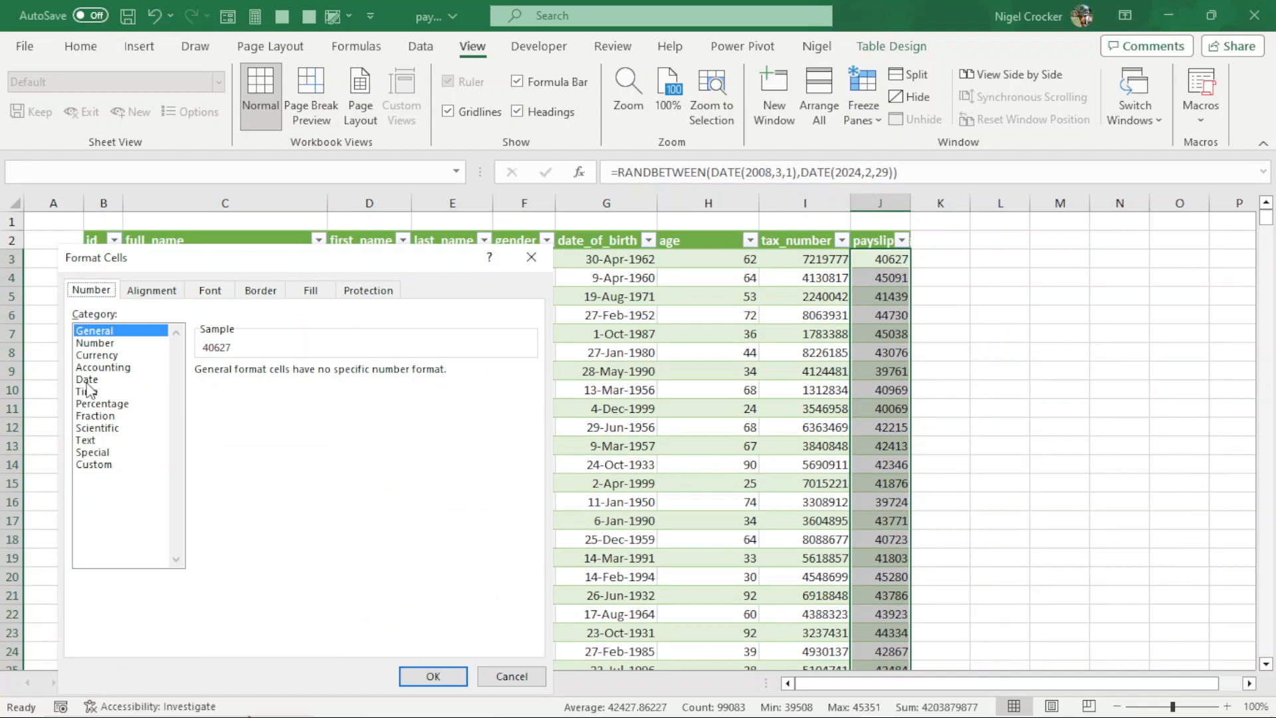
pyautogui.click(87, 380)
pyautogui.scroll(-4, 519, 412)
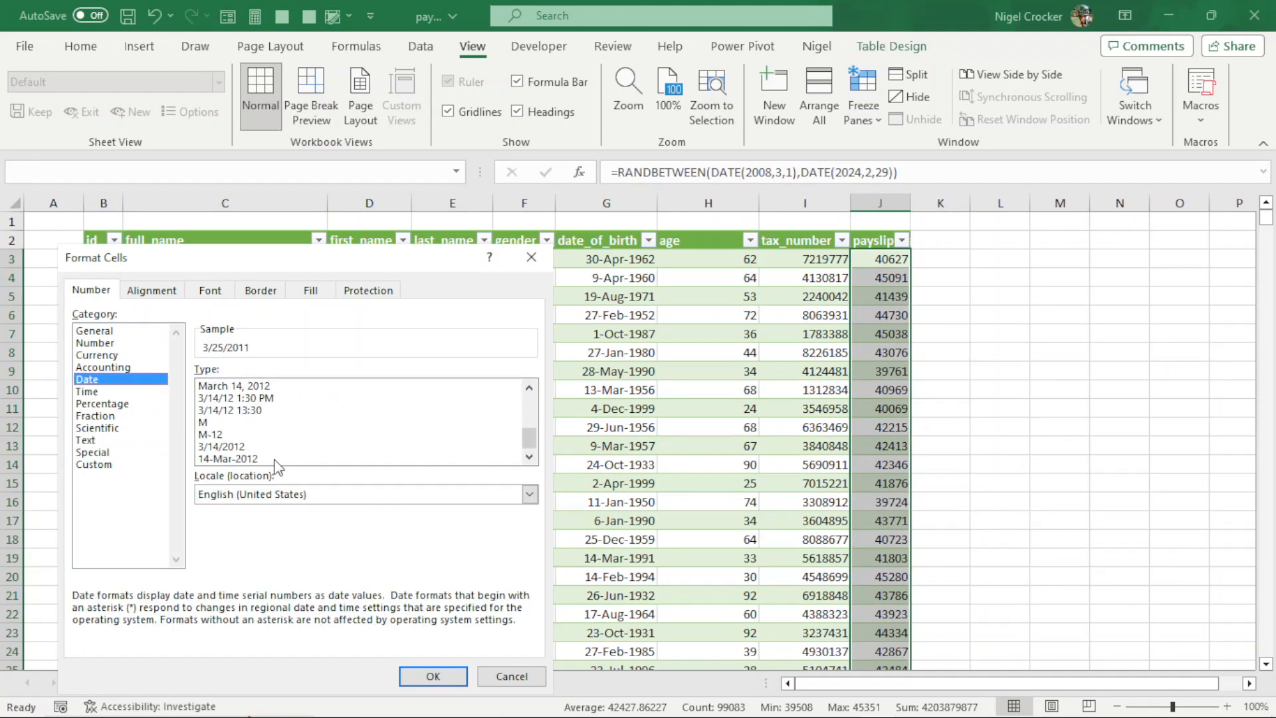
pyautogui.click(256, 460)
pyautogui.click(433, 672)
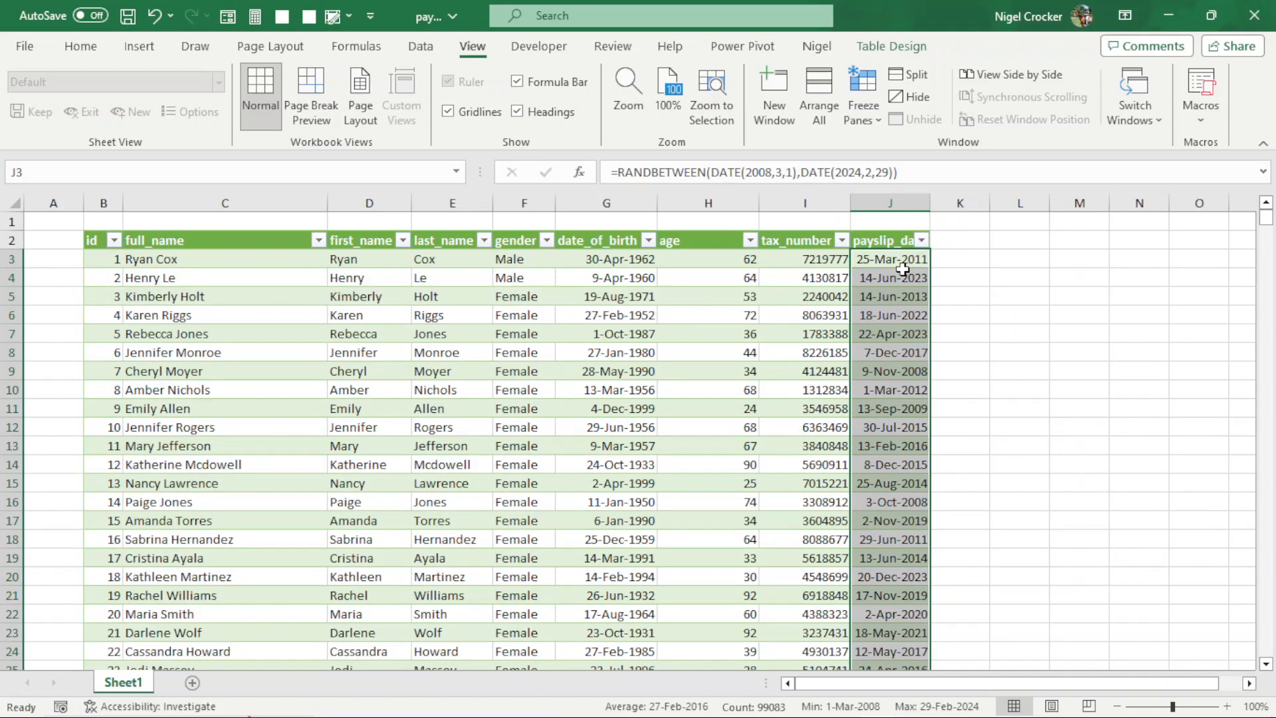
# Step: Replace the random-date formulas in the payslip_date column with fixed values and save the workbook
pyautogui.hotkey('ctrl', 'c')
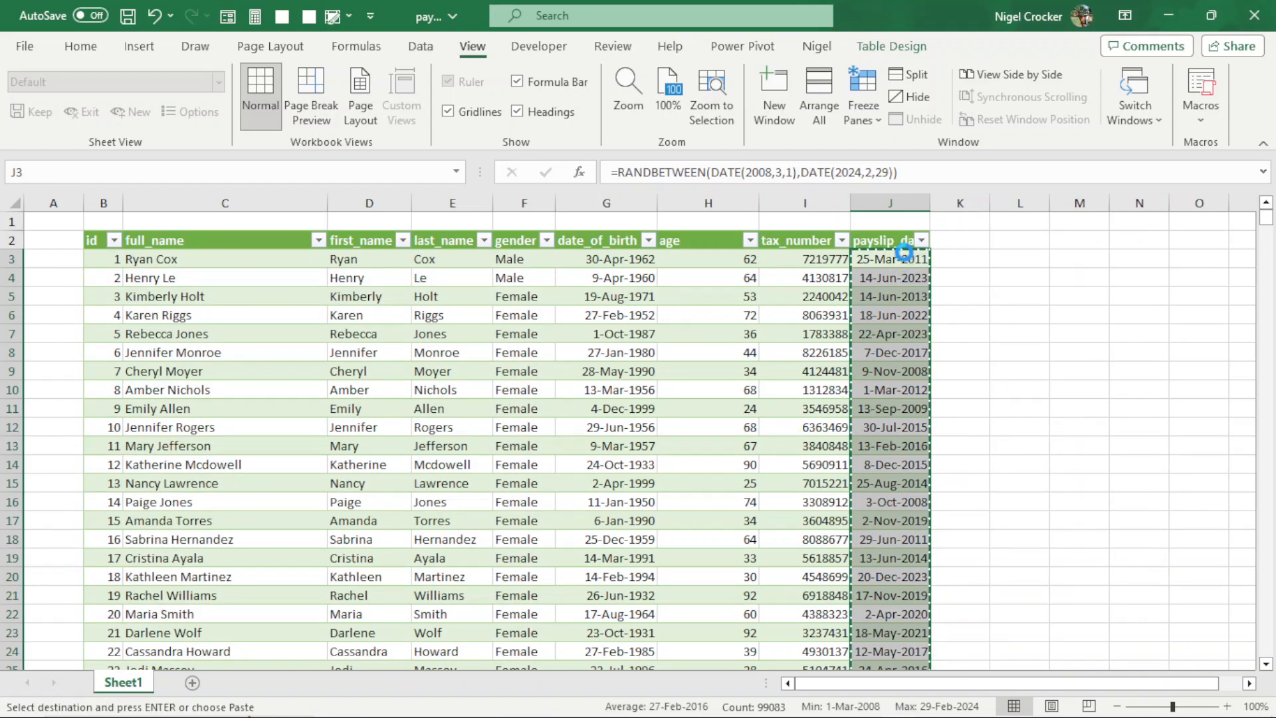
pyautogui.rightClick(905, 272)
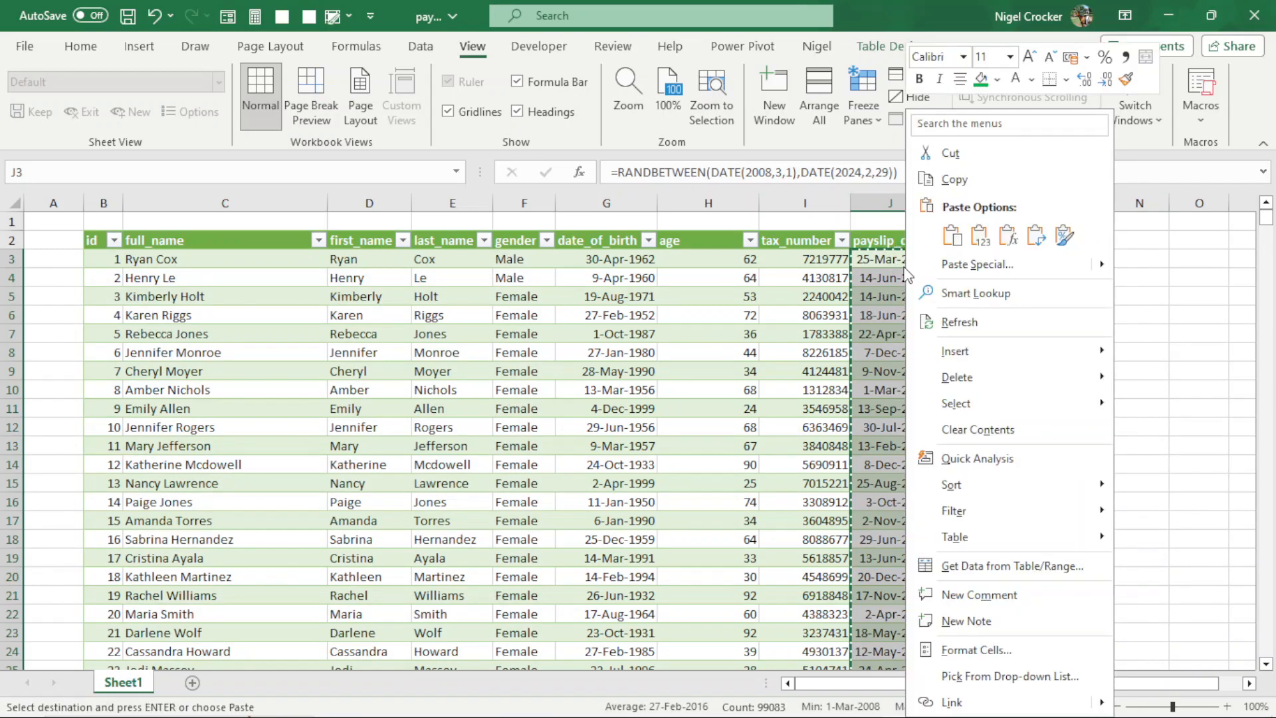
pyautogui.click(980, 238)
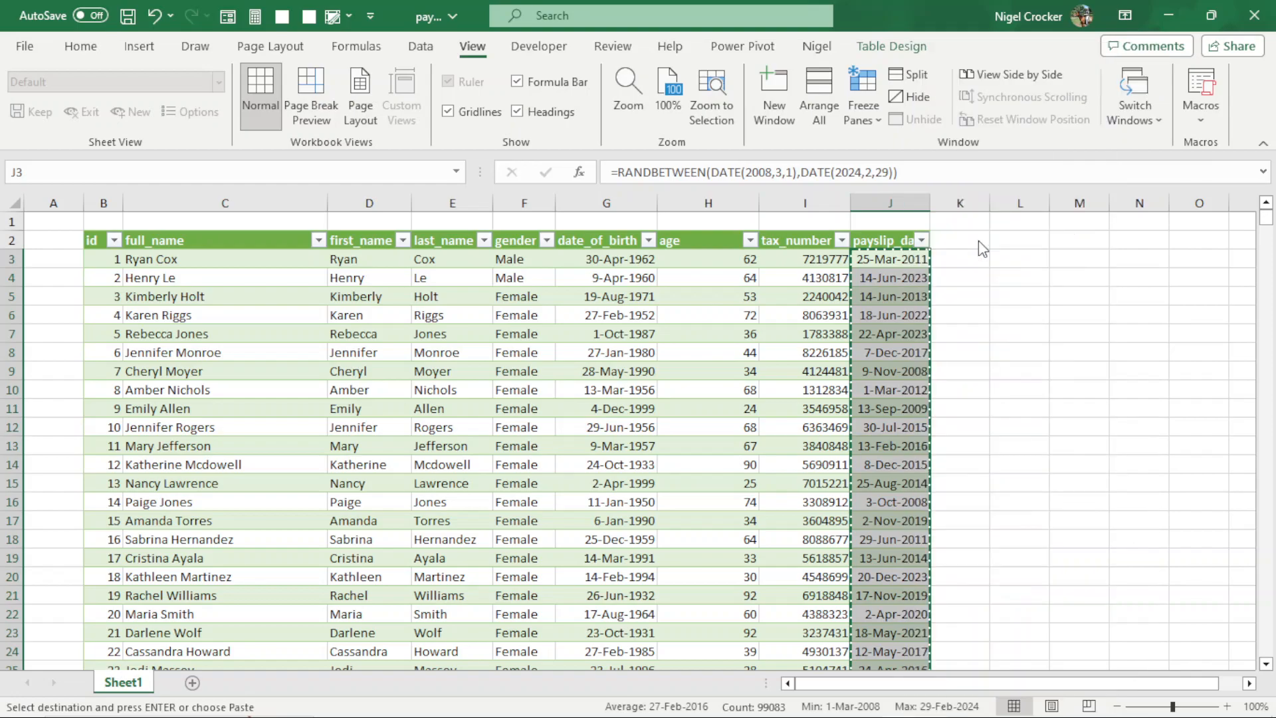
pyautogui.click(899, 292)
pyautogui.press('Escape')
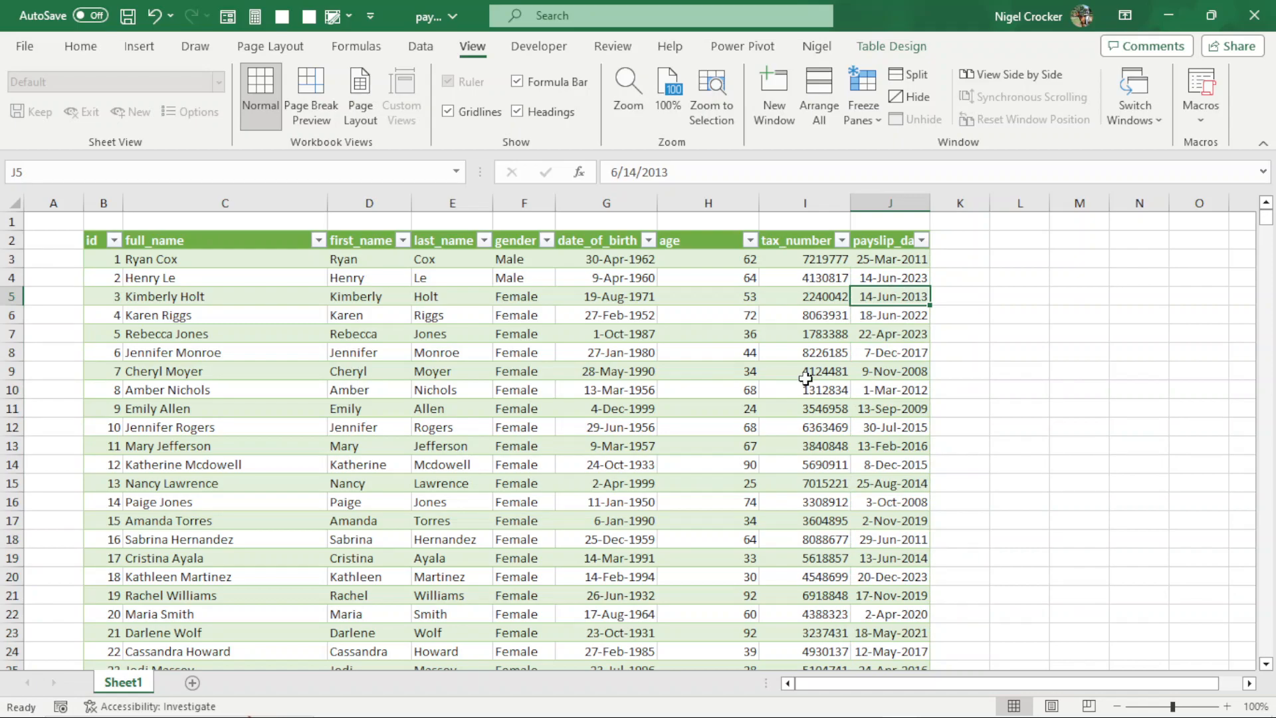
pyautogui.hotkey('ctrl', 's')
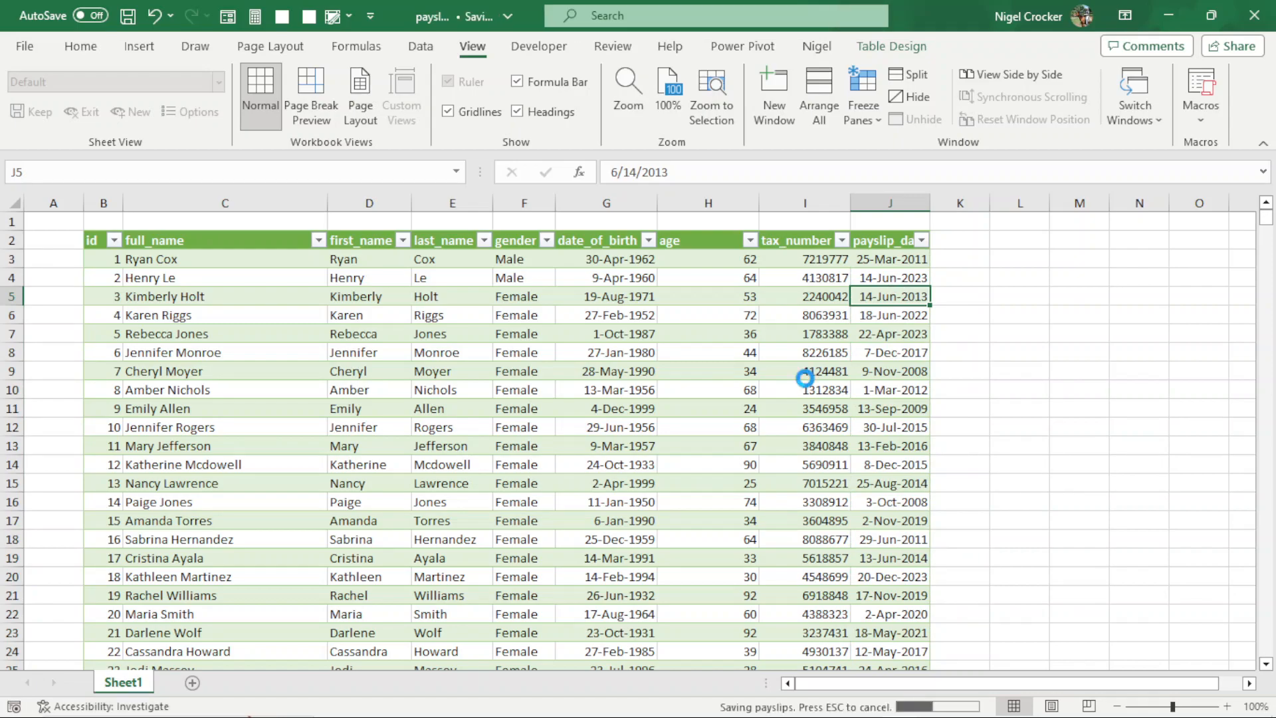
# Step: Widen the payslip_date column to fit its heading and add a new column headed "fy" after it
pyautogui.moveTo(928, 202); pyautogui.dragTo(942, 203)
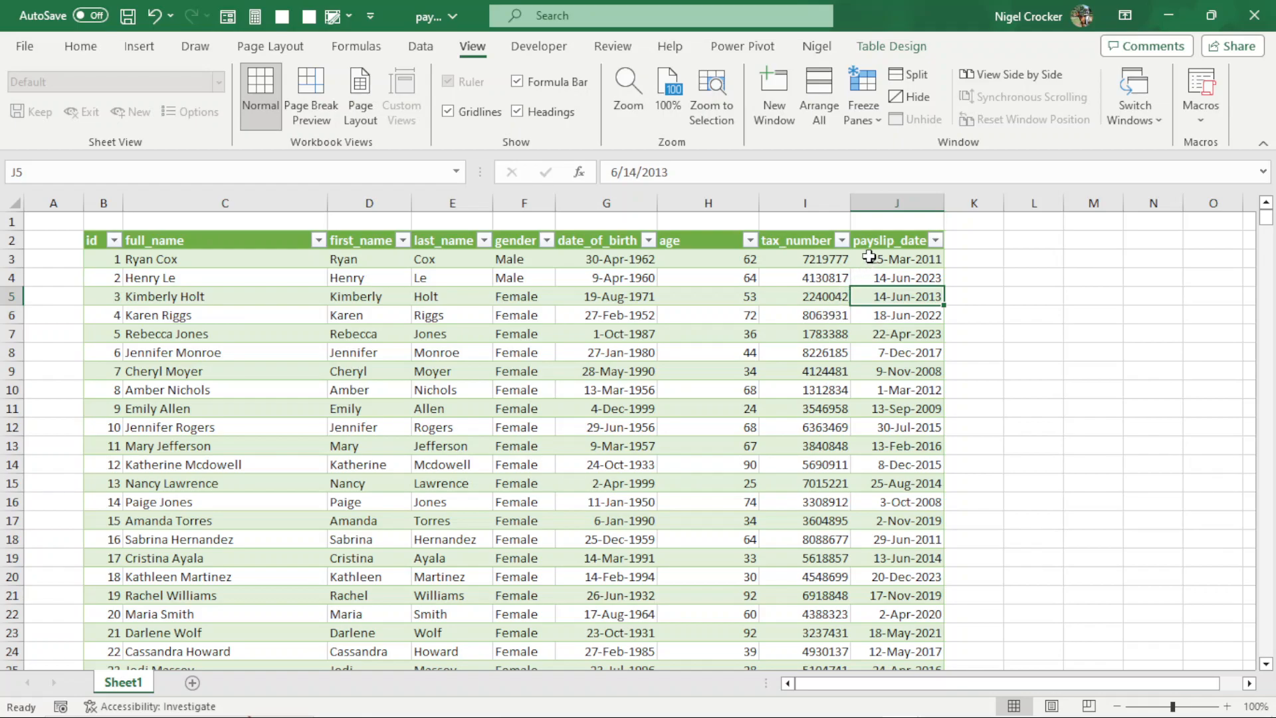
pyautogui.click(990, 242)
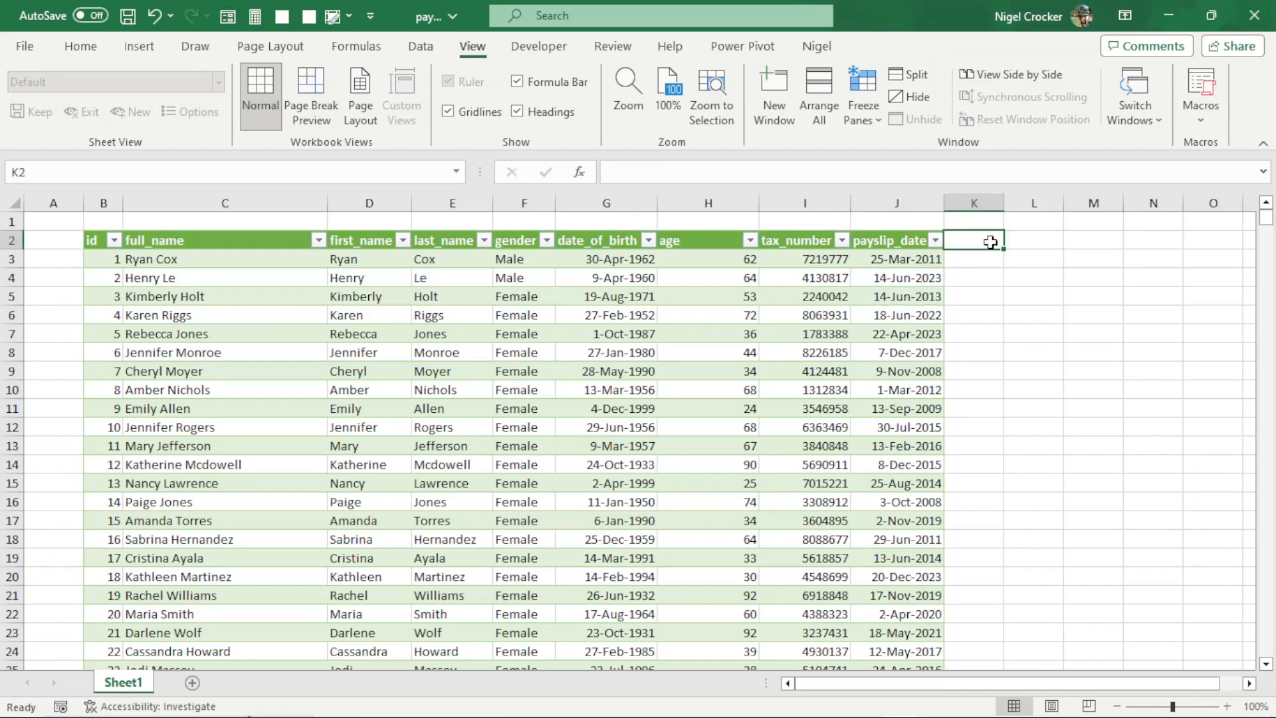
pyautogui.write('fy')
pyautogui.press('Return')
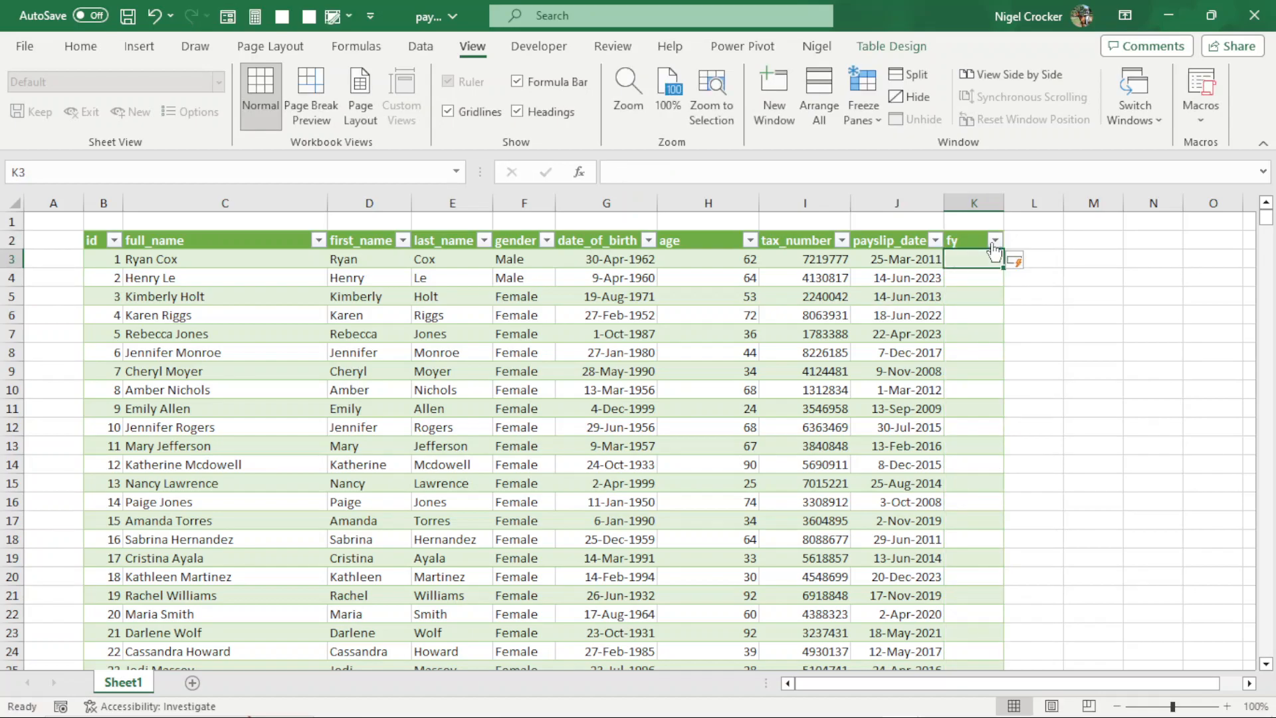
# Step: Fill the fy column with the fiscal year using the formula =calculate_fiscal_year([@[payslip_date]],2)
pyautogui.write('=cal')
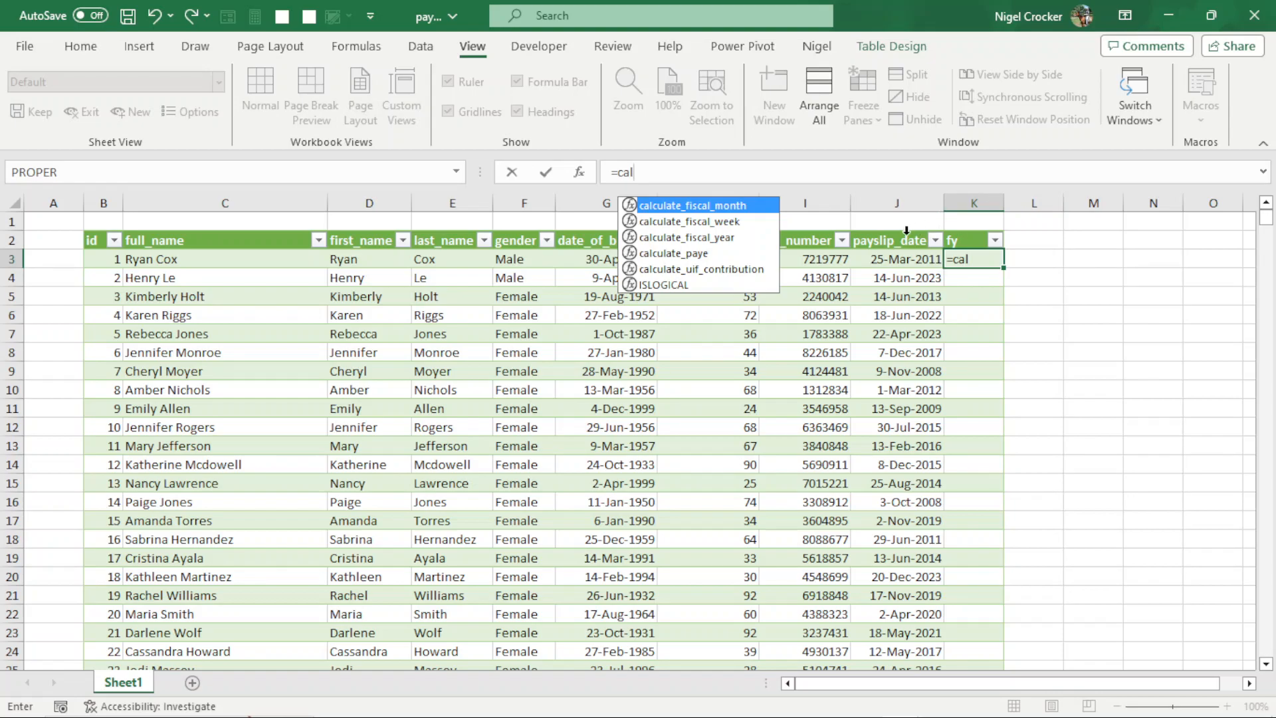
pyautogui.doubleClick(685, 238)
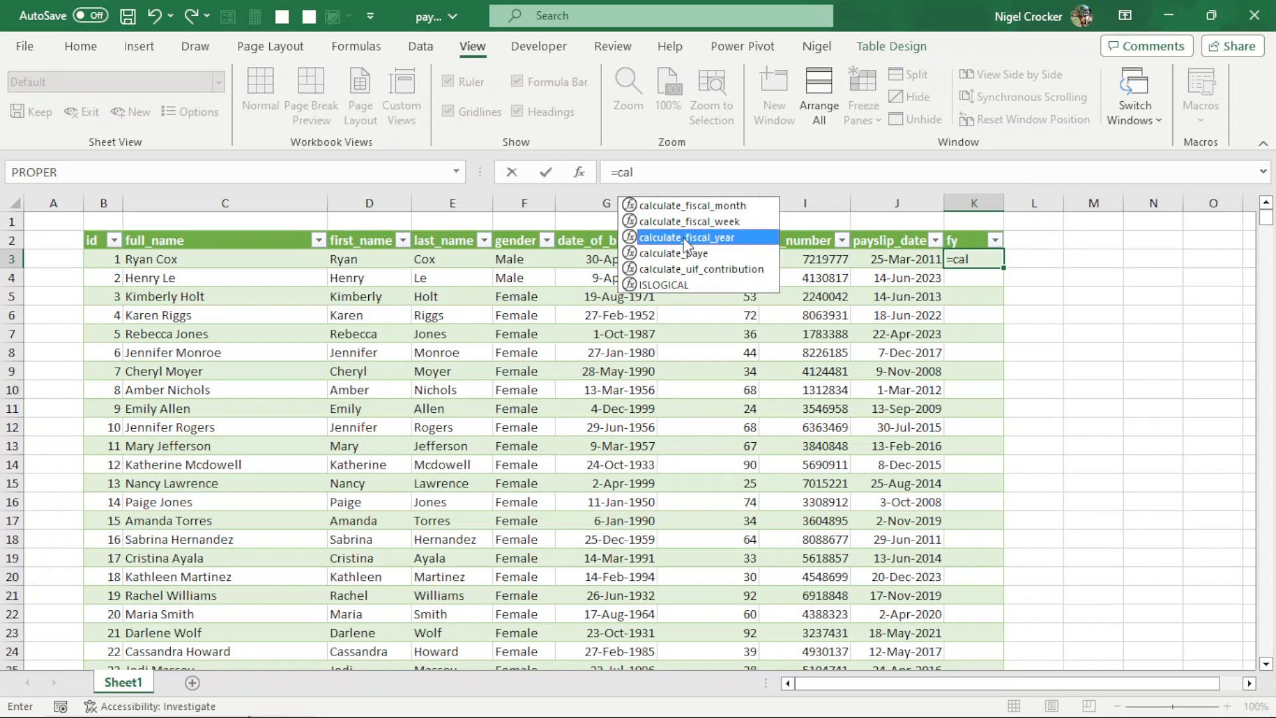
pyautogui.click(897, 261)
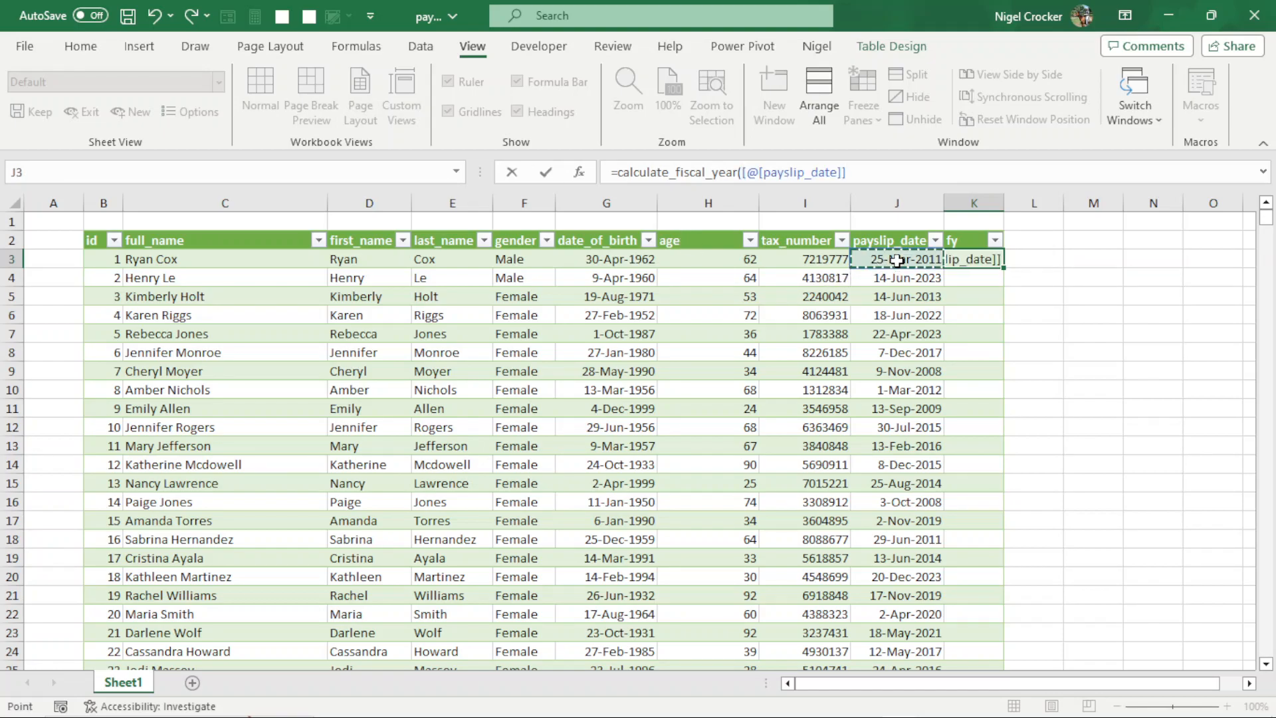
pyautogui.write(',')
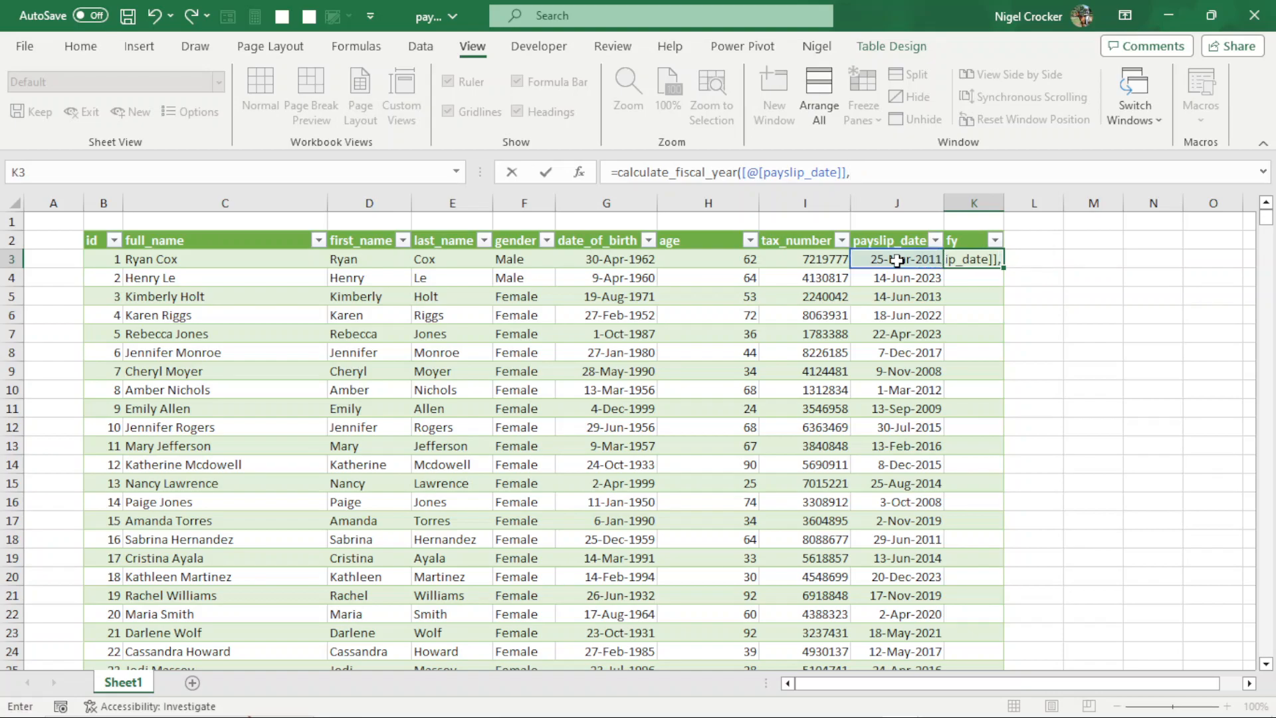
pyautogui.write('2)')
pyautogui.press('Return')
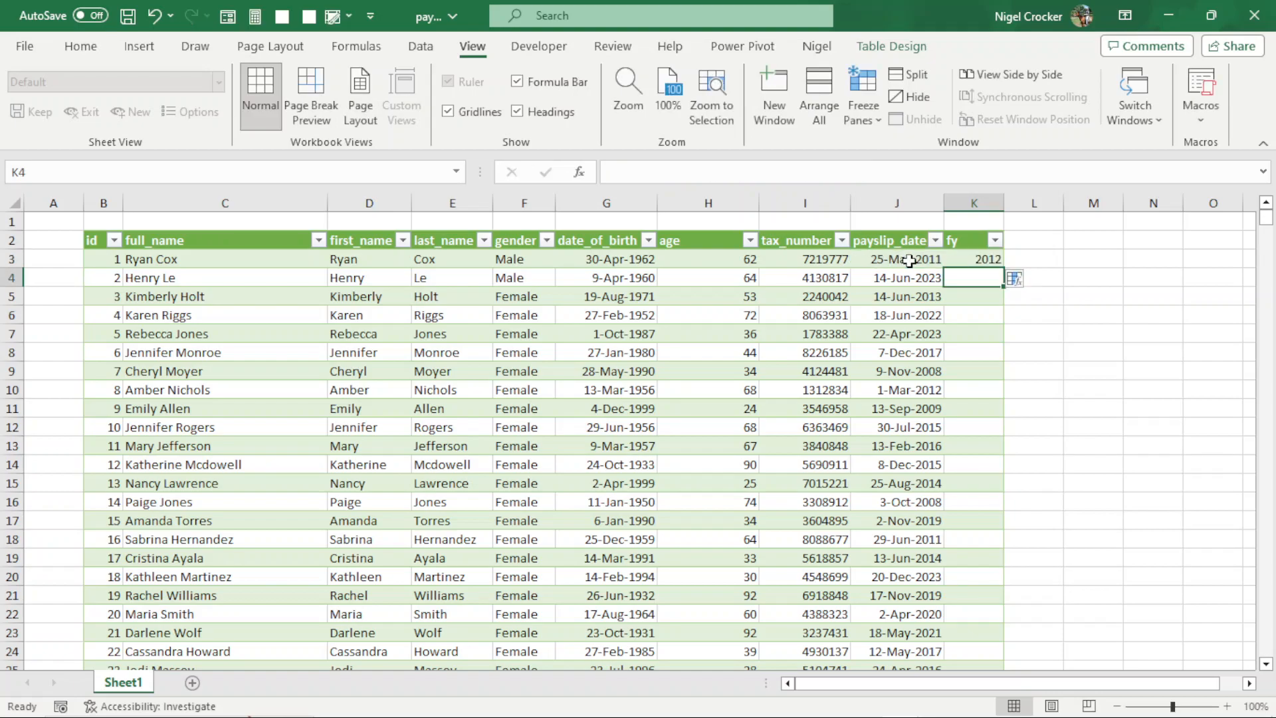
pyautogui.click(1015, 279)
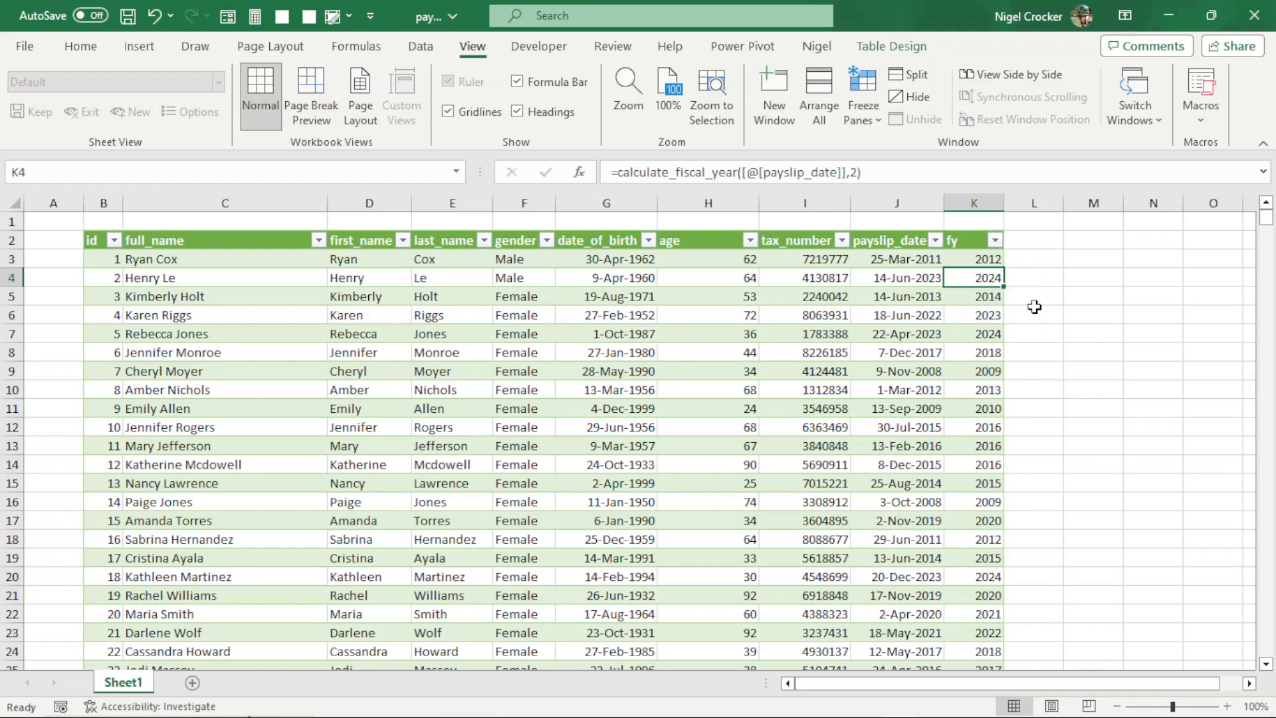
pyautogui.click(980, 259)
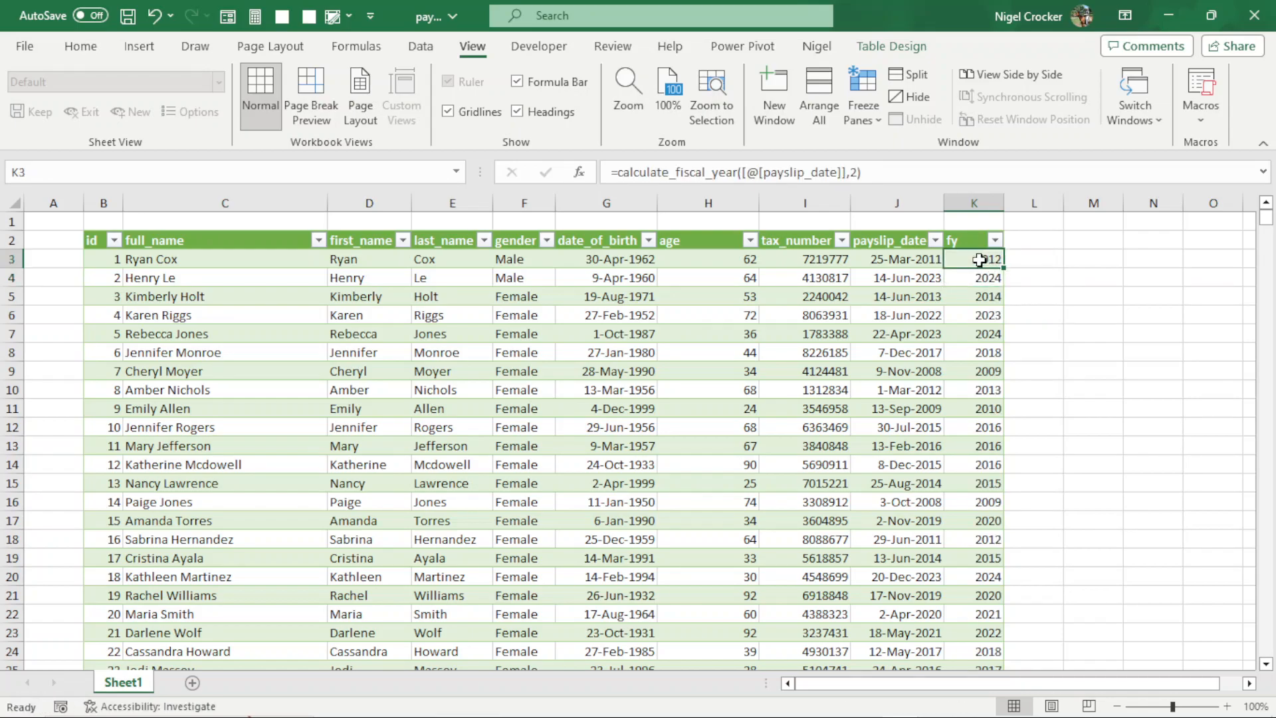
pyautogui.hotkey('ctrl', 'shift', 'Down')
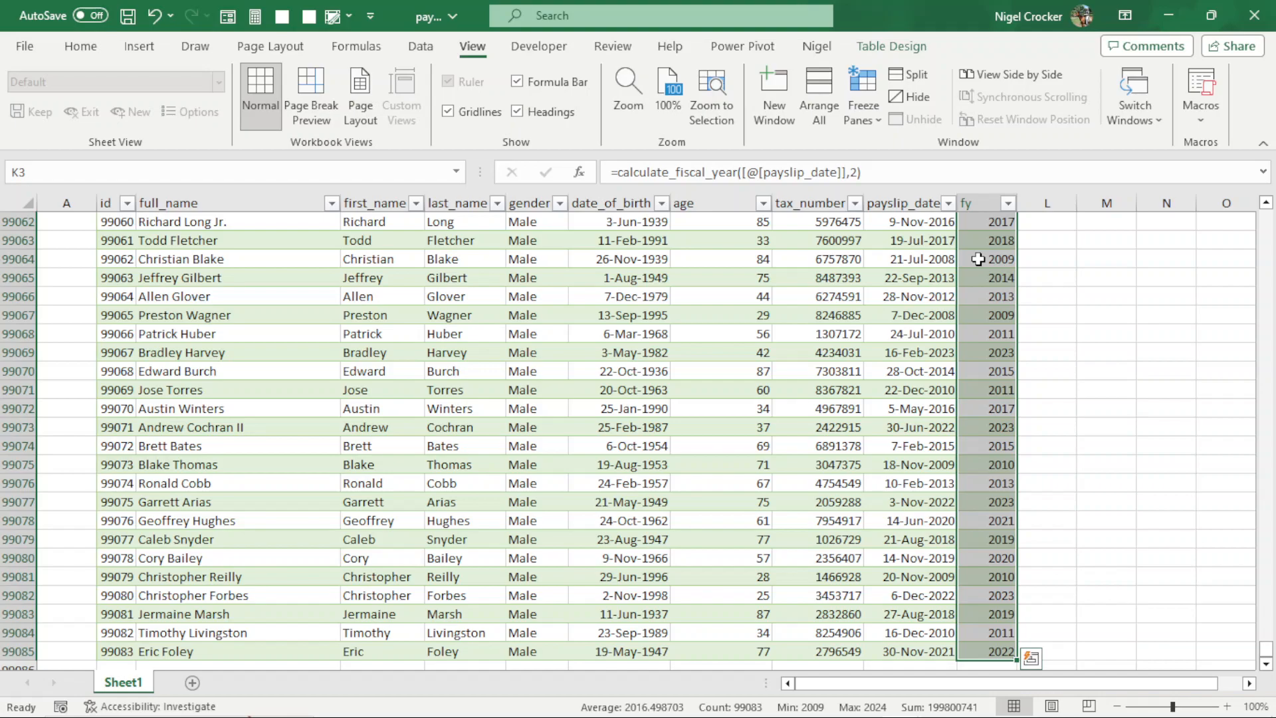
pyautogui.hotkey('ctrl', 'c')
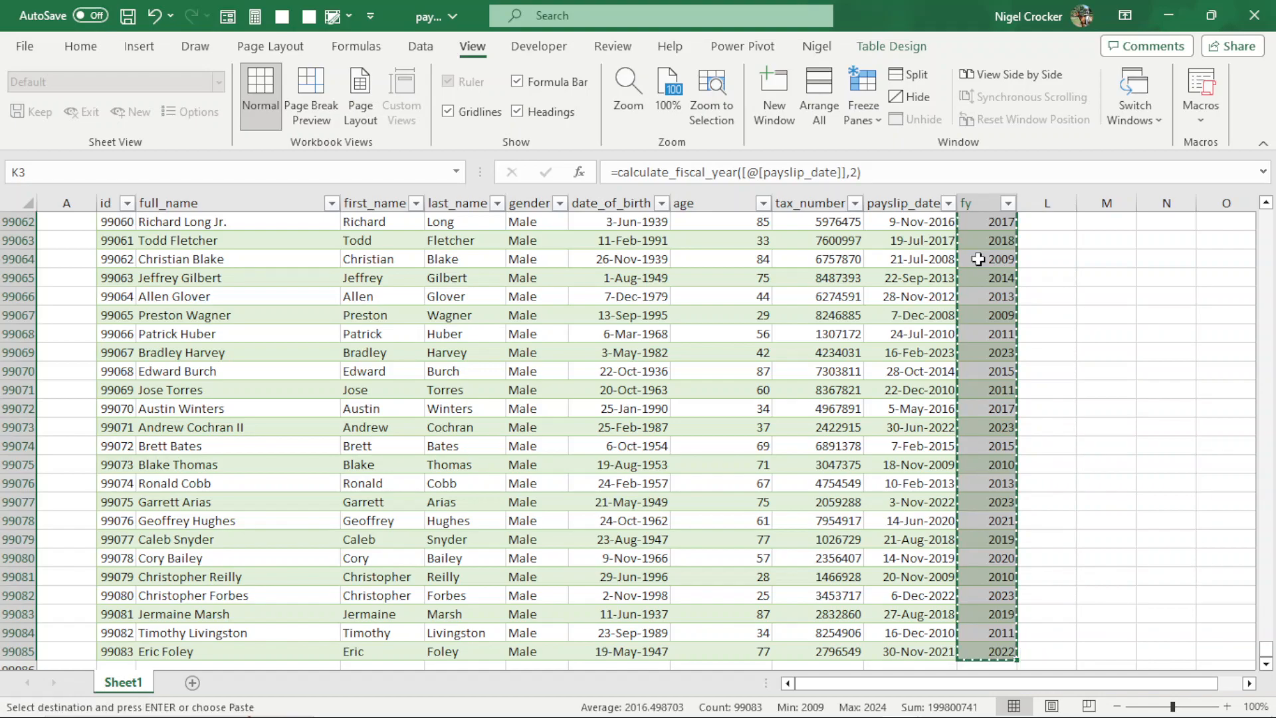
pyautogui.press('Return')
pyautogui.click(985, 281)
# Step: Replace the formulas in the whole fy column with fixed values and save the workbook
pyautogui.click(971, 259)
pyautogui.hotkey('ctrl', 'shift', 'Down')
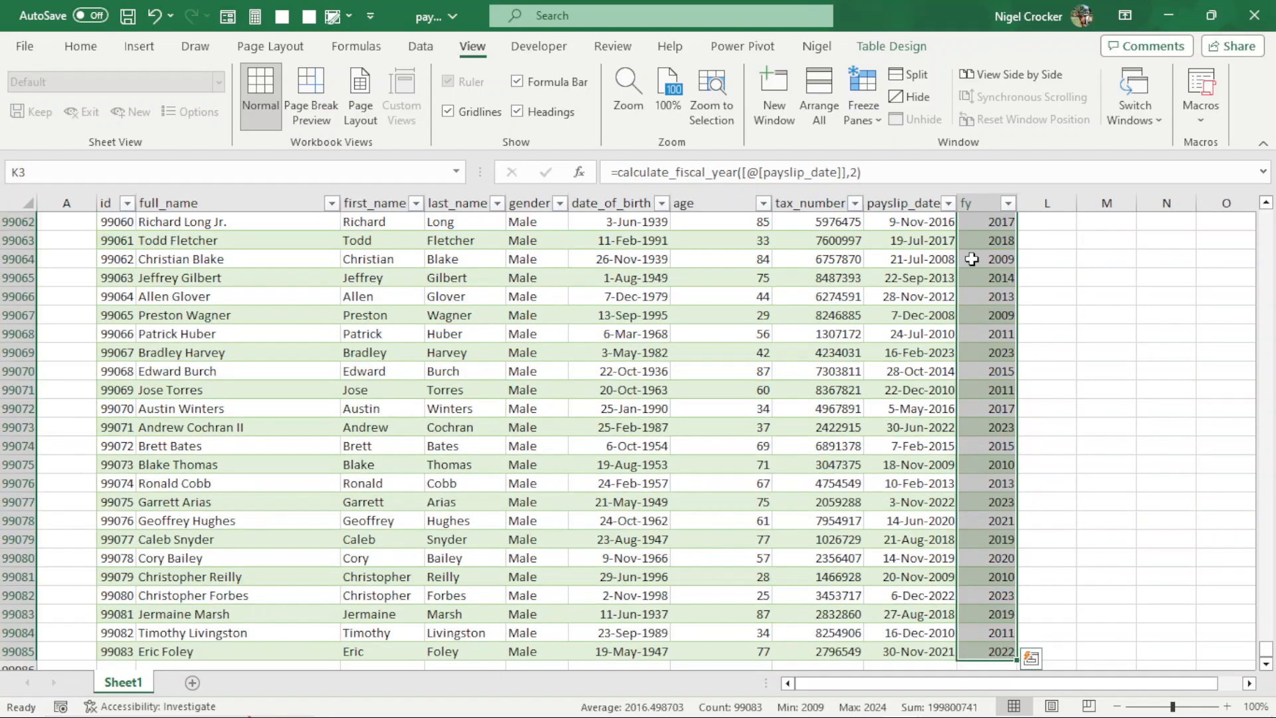
pyautogui.hotkey('ctrl', 'c')
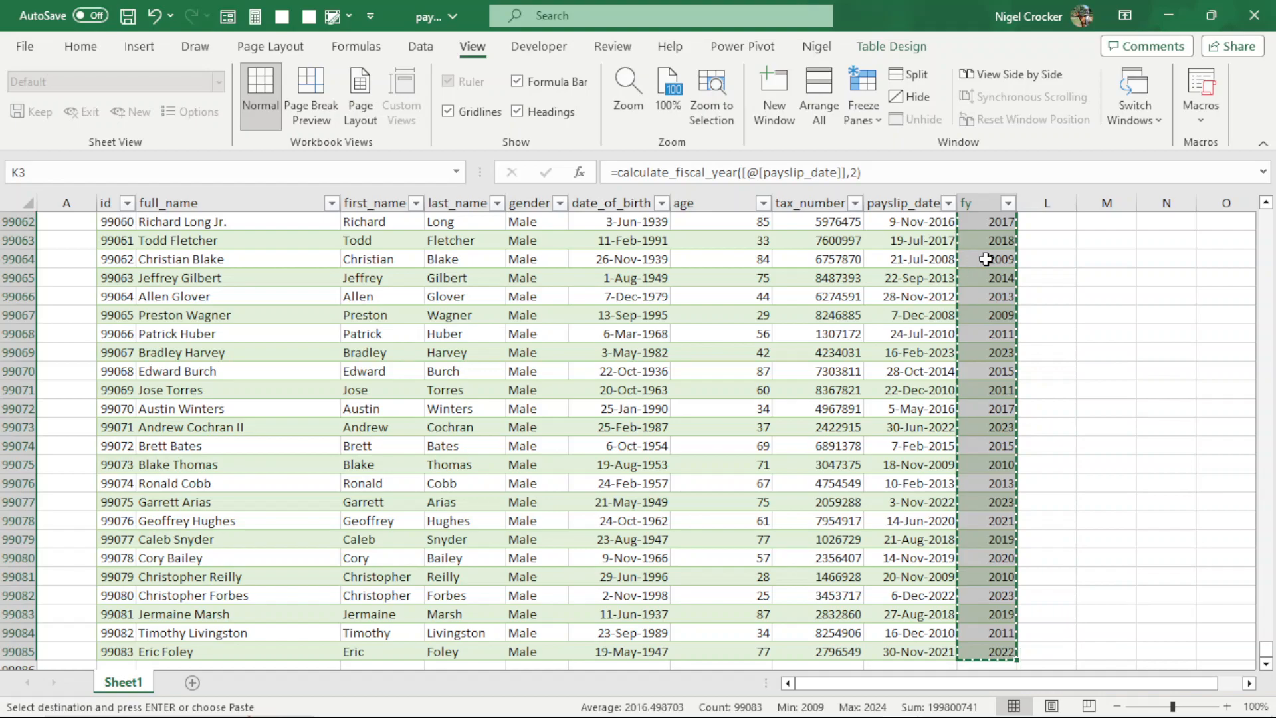
pyautogui.rightClick(971, 259)
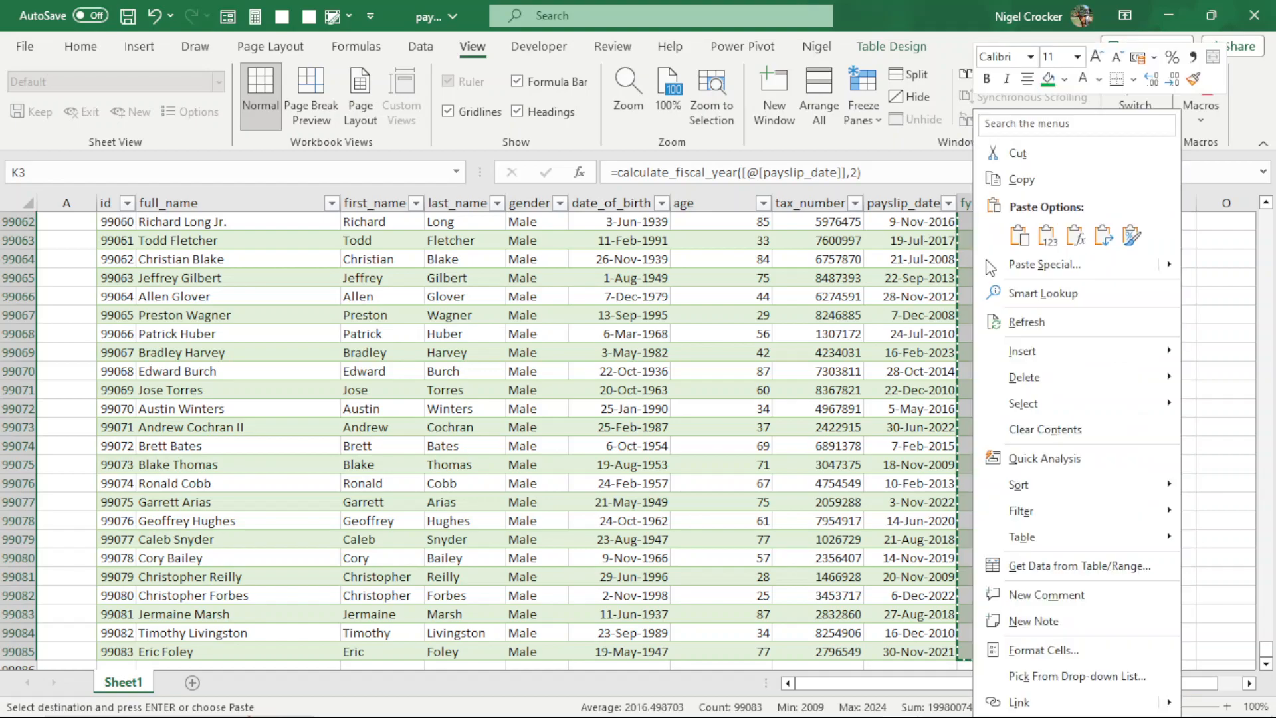
pyautogui.click(1045, 236)
pyautogui.click(972, 293)
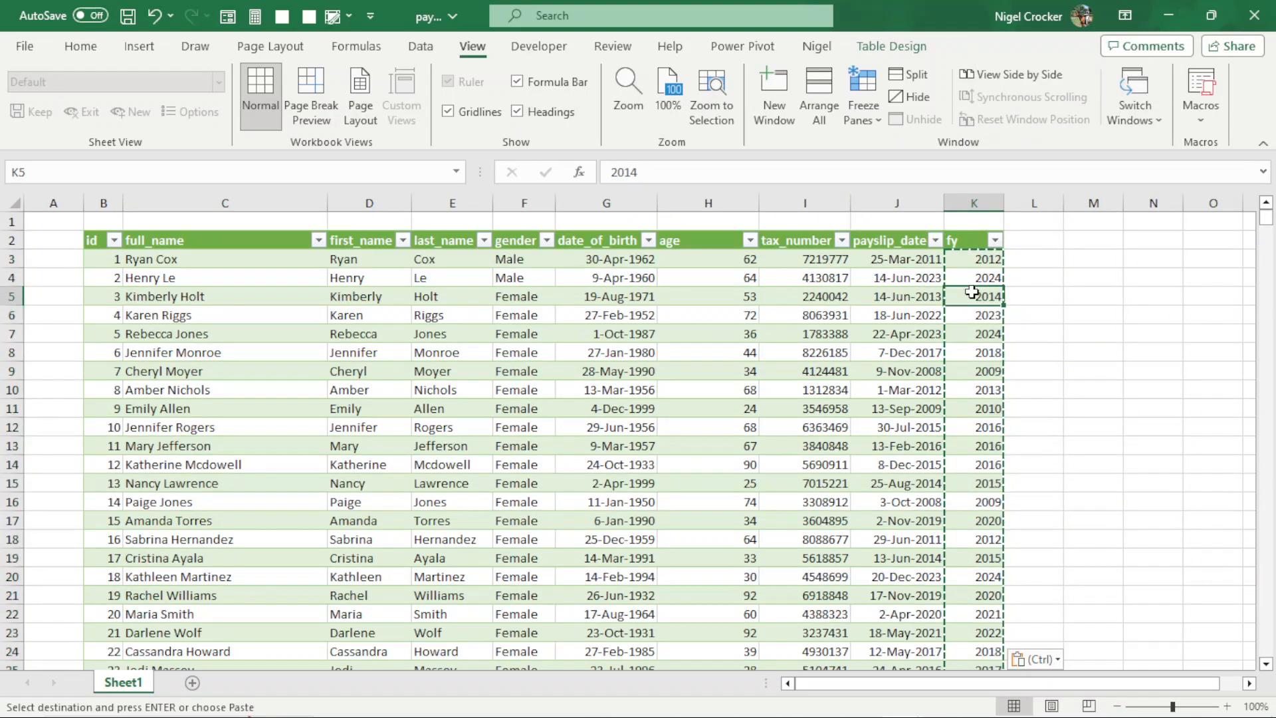
pyautogui.hotkey('ctrl', 's')
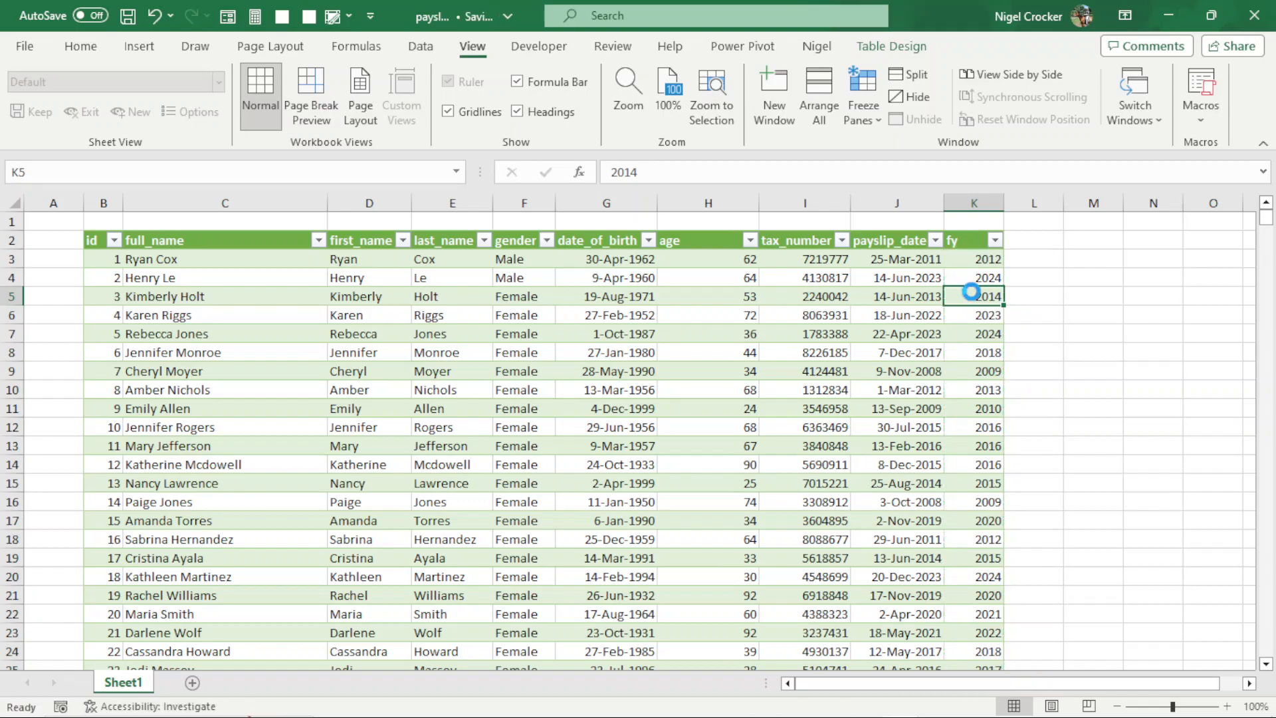
# Step: Examine the cell contents across row 5, from payslip_date back to full_name, for remaining formulas
pyautogui.click(934, 290)
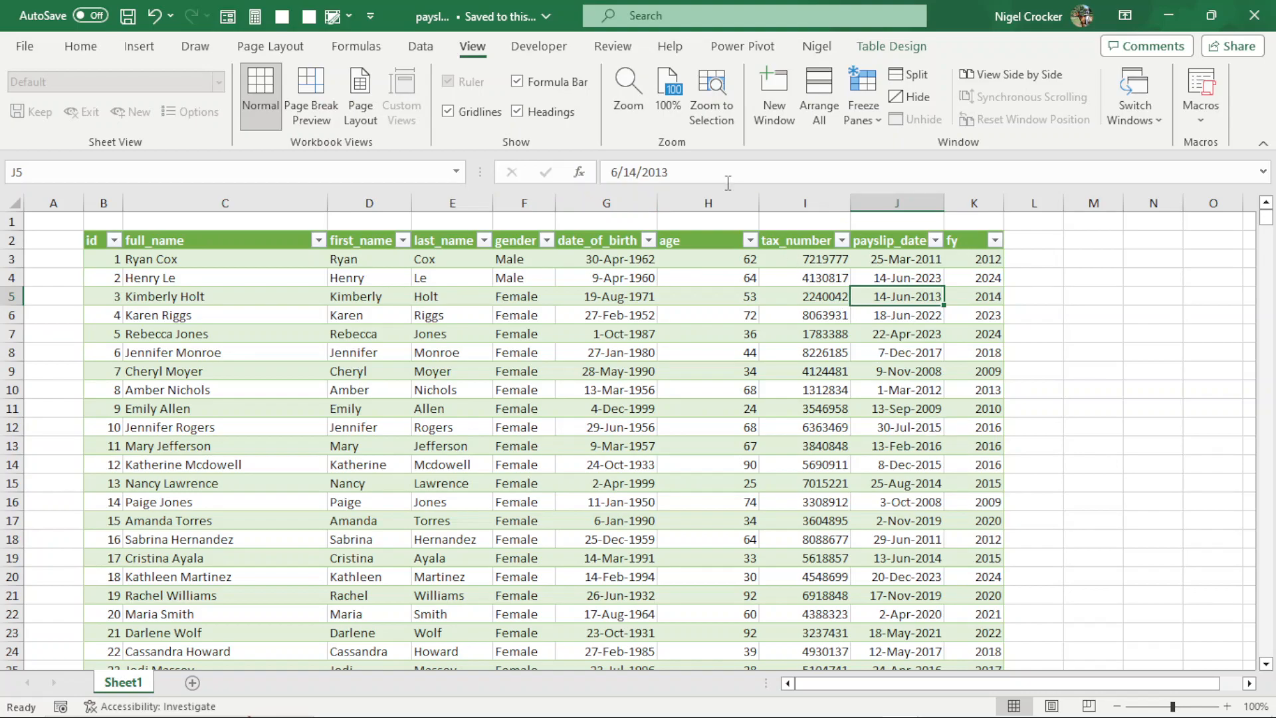
pyautogui.press('Left')
pyautogui.press('Left')
pyautogui.press('Left')
pyautogui.press('Left')
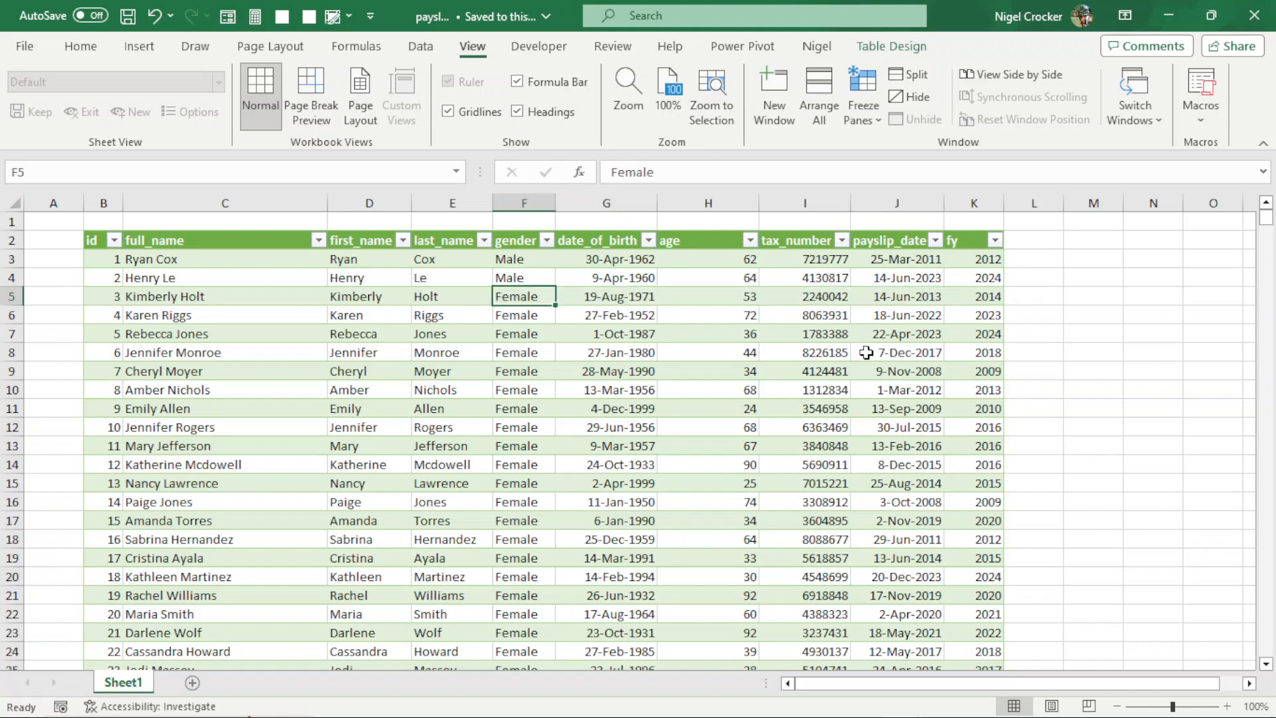
pyautogui.press('Left')
pyautogui.press('Left')
pyautogui.press('Left')
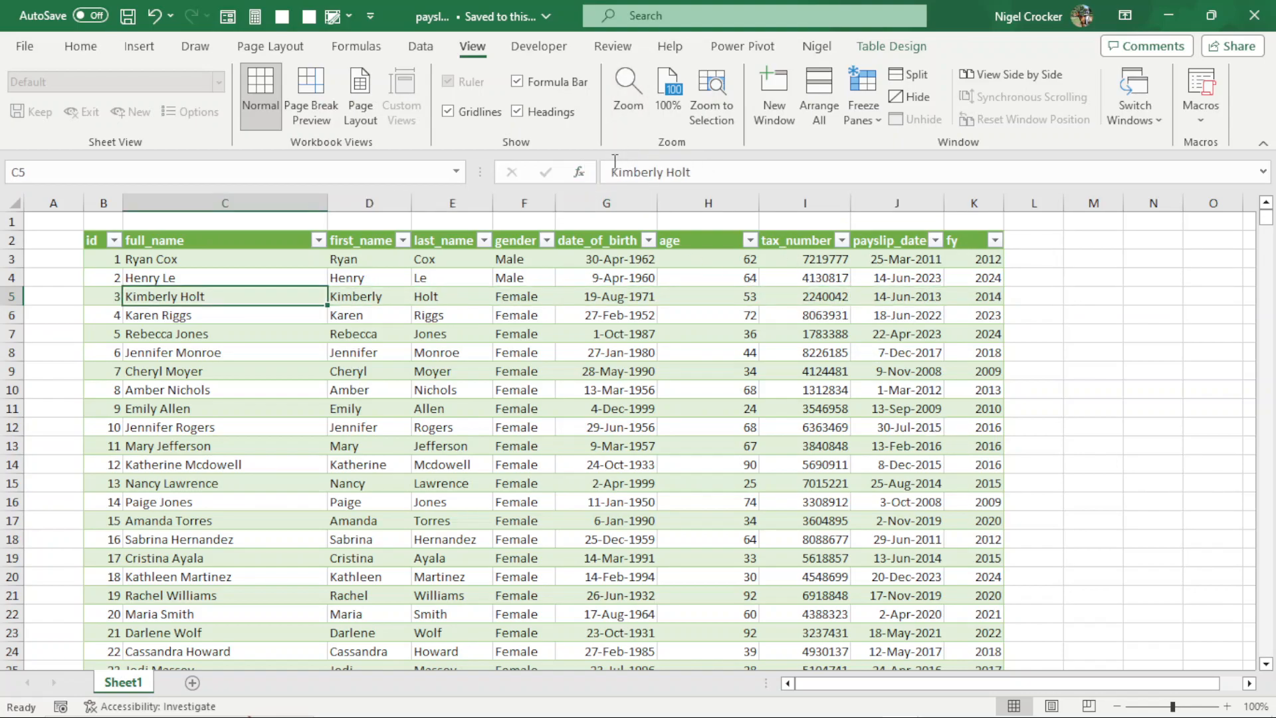
pyautogui.click(936, 292)
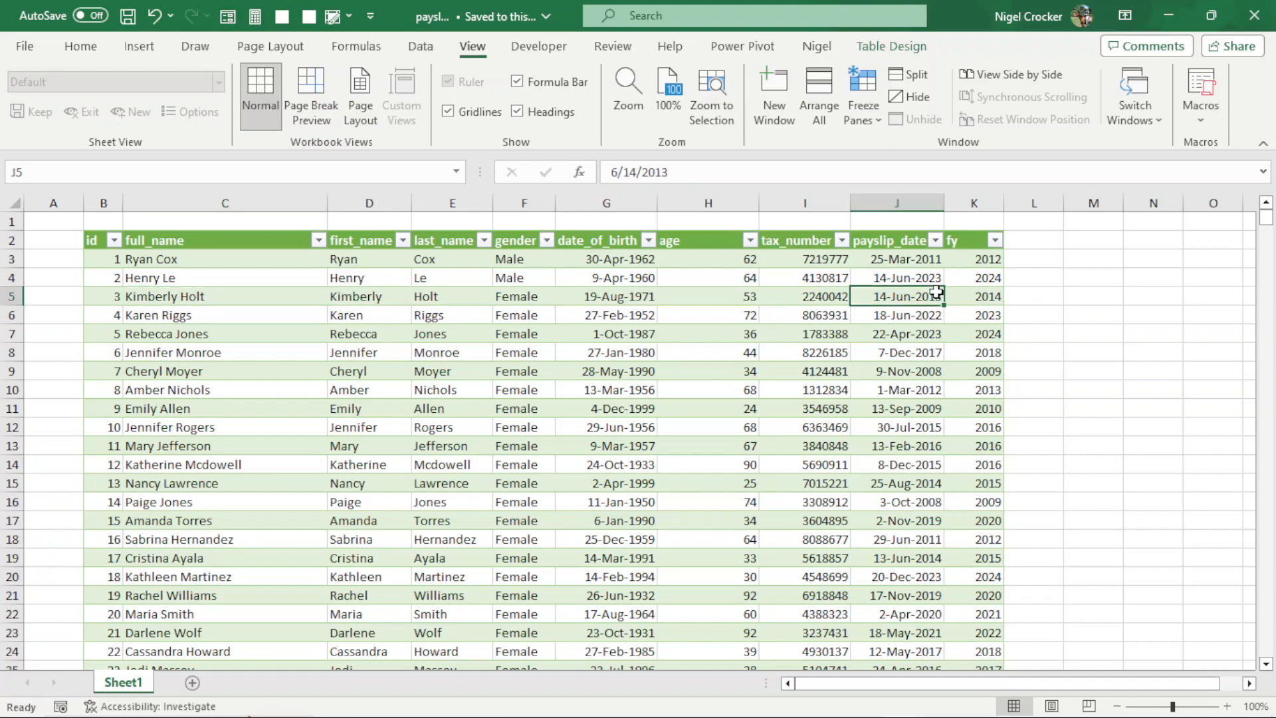
# Step: Add a new column headed "taxable_income" after fy and widen it to fit its heading
pyautogui.click(1041, 238)
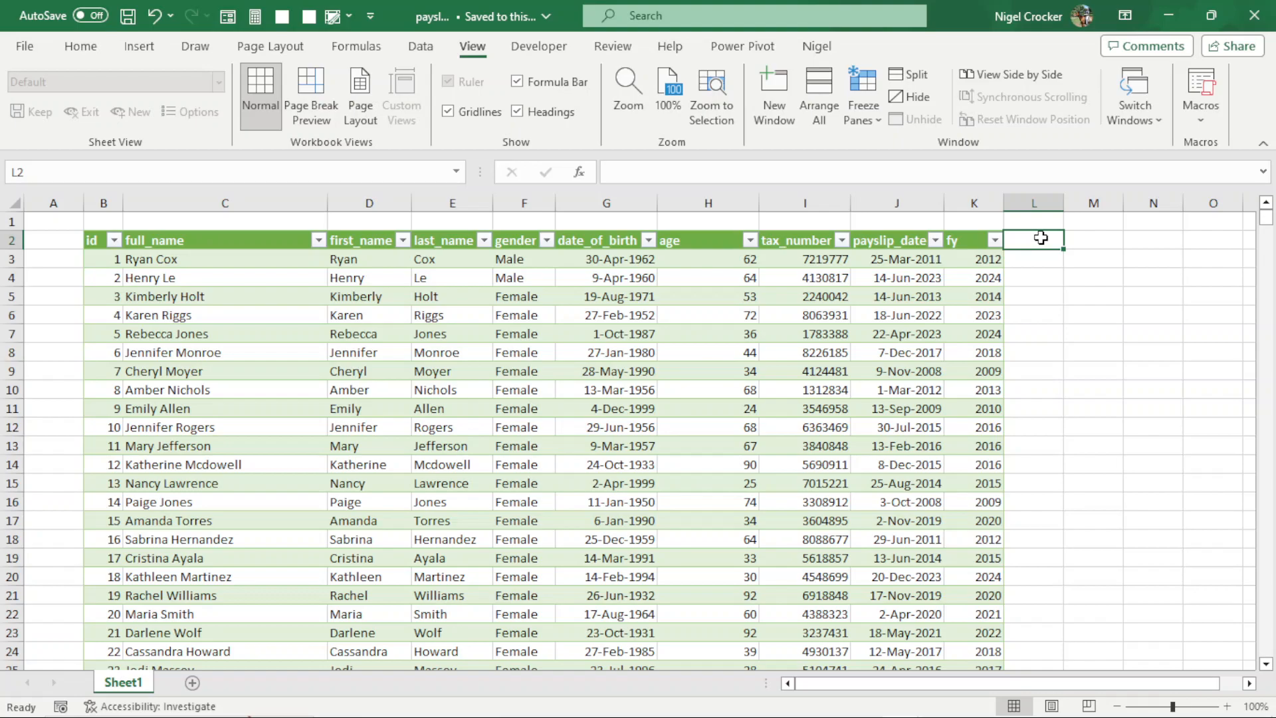
pyautogui.write('taxab')
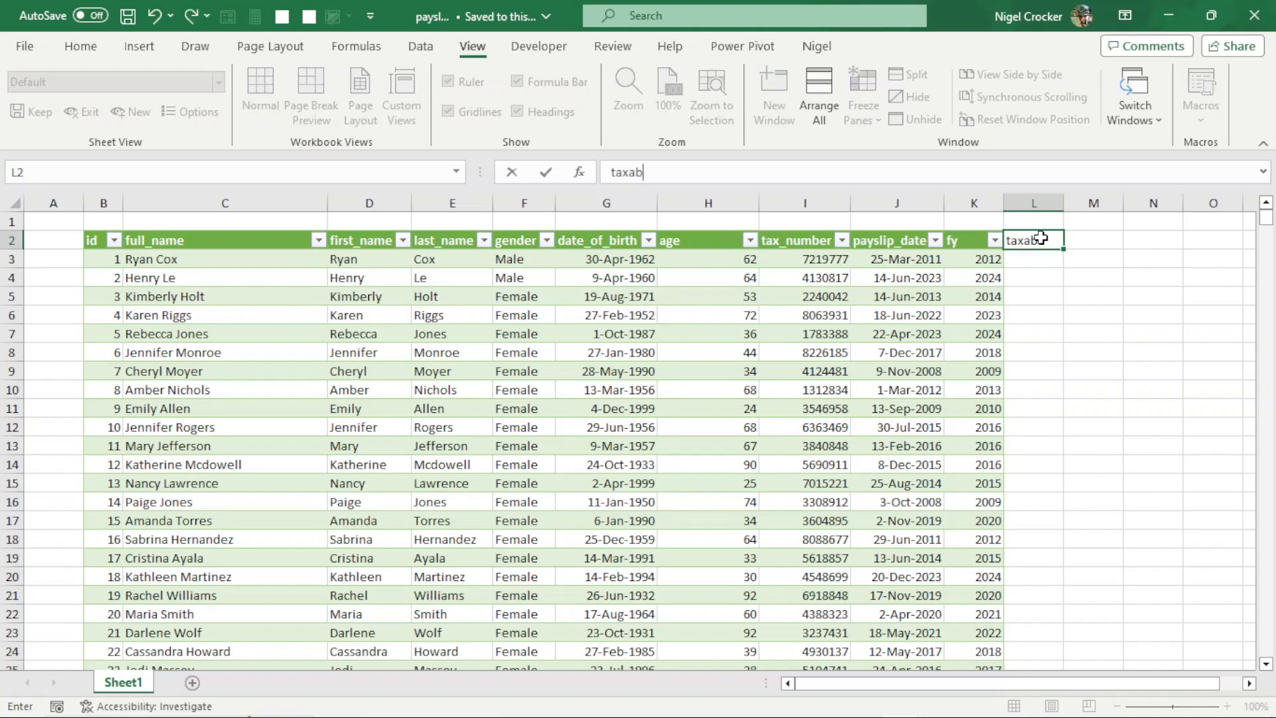
pyautogui.write('le_income')
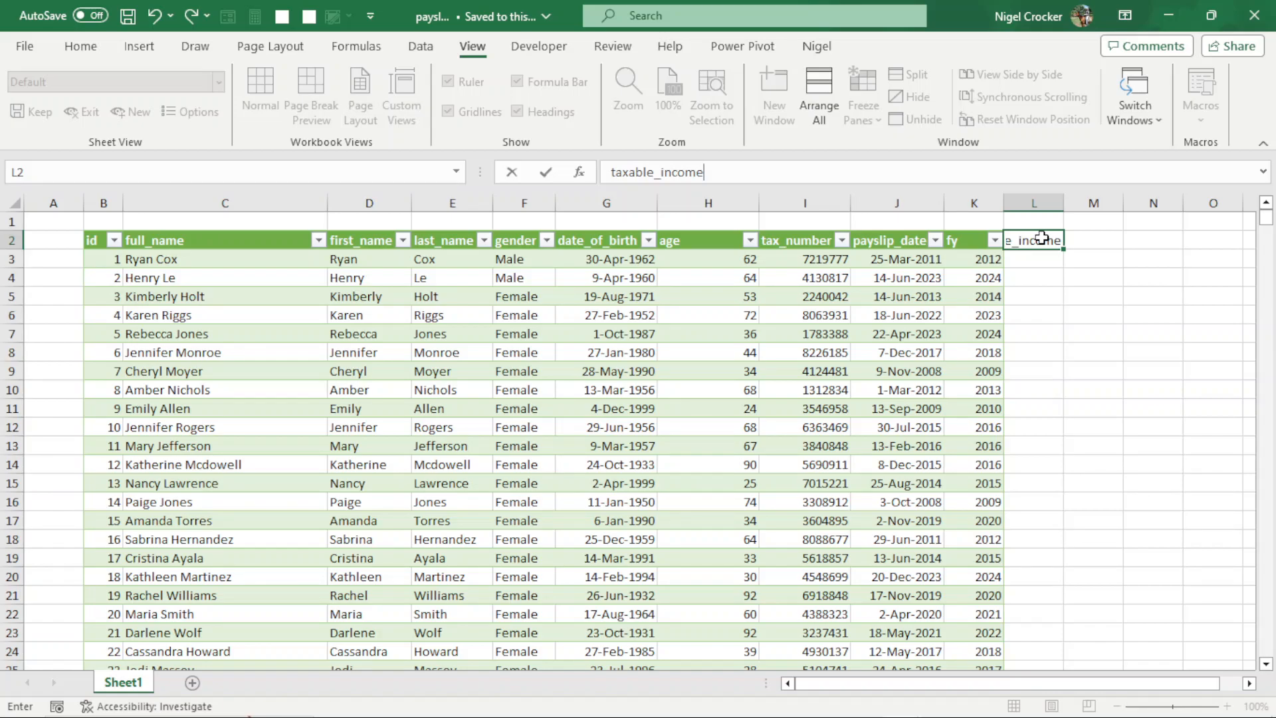
pyautogui.click(1054, 276)
pyautogui.moveTo(1068, 200); pyautogui.dragTo(1147, 199)
# Step: Fill the taxable_income column with random amounts using the formula =RANDBETWEEN(80000,1000000)
pyautogui.click(1065, 258)
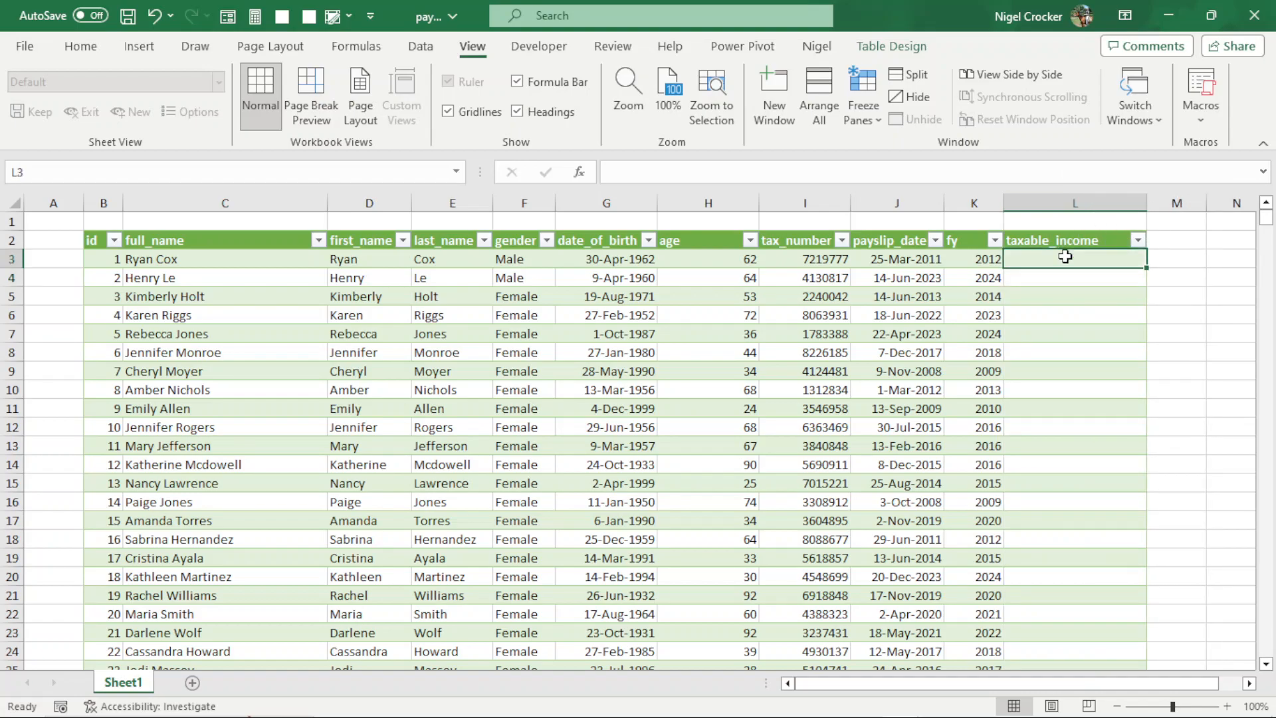
pyautogui.write('=ran')
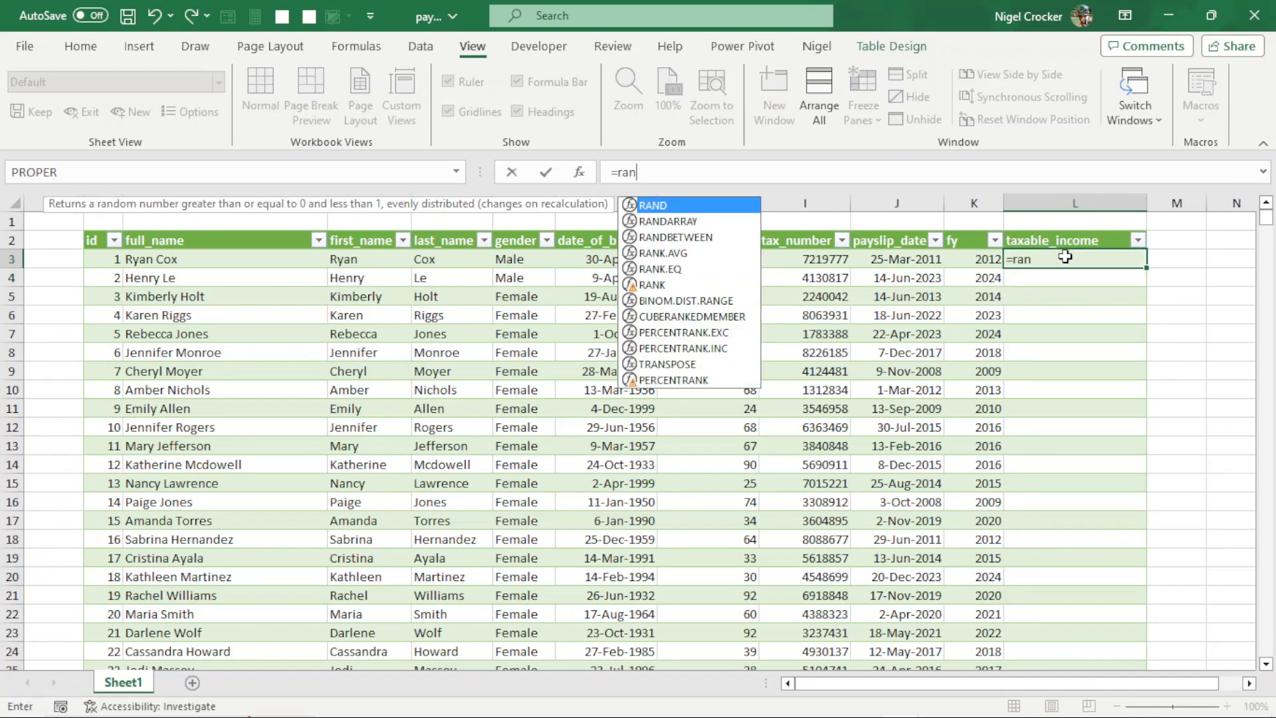
pyautogui.doubleClick(689, 237)
pyautogui.write('80000')
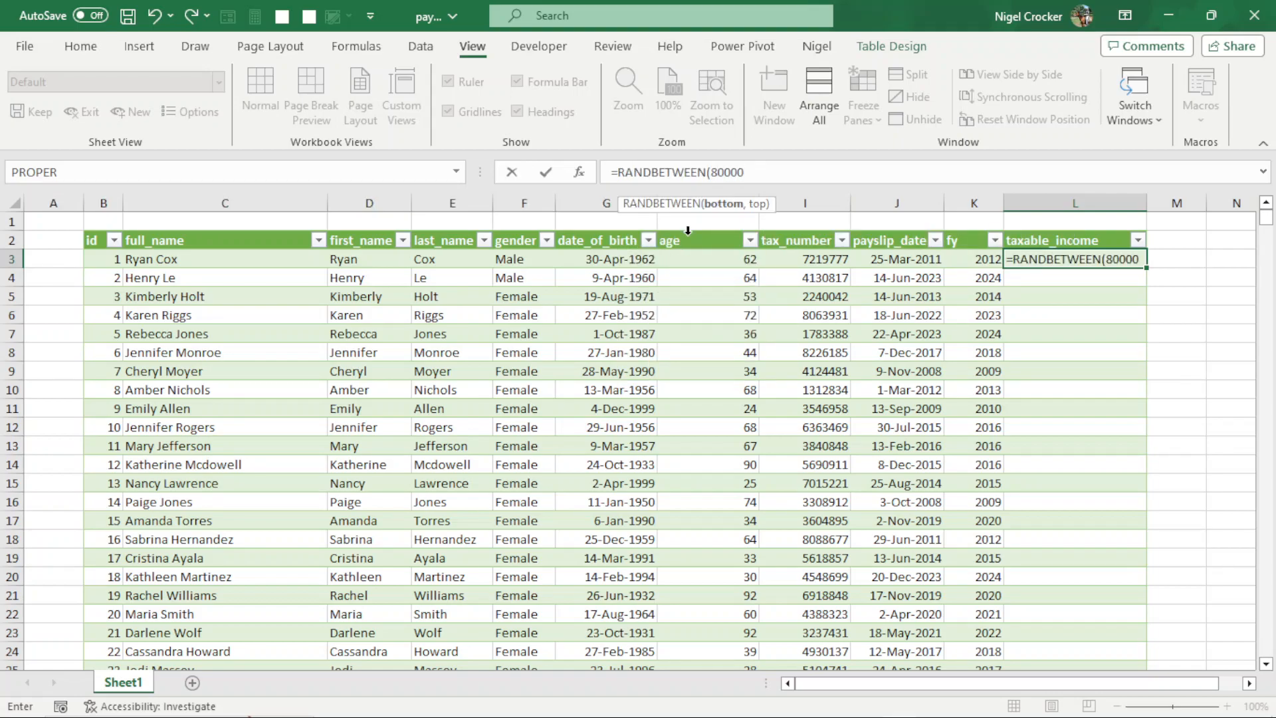
pyautogui.write(',1000000')
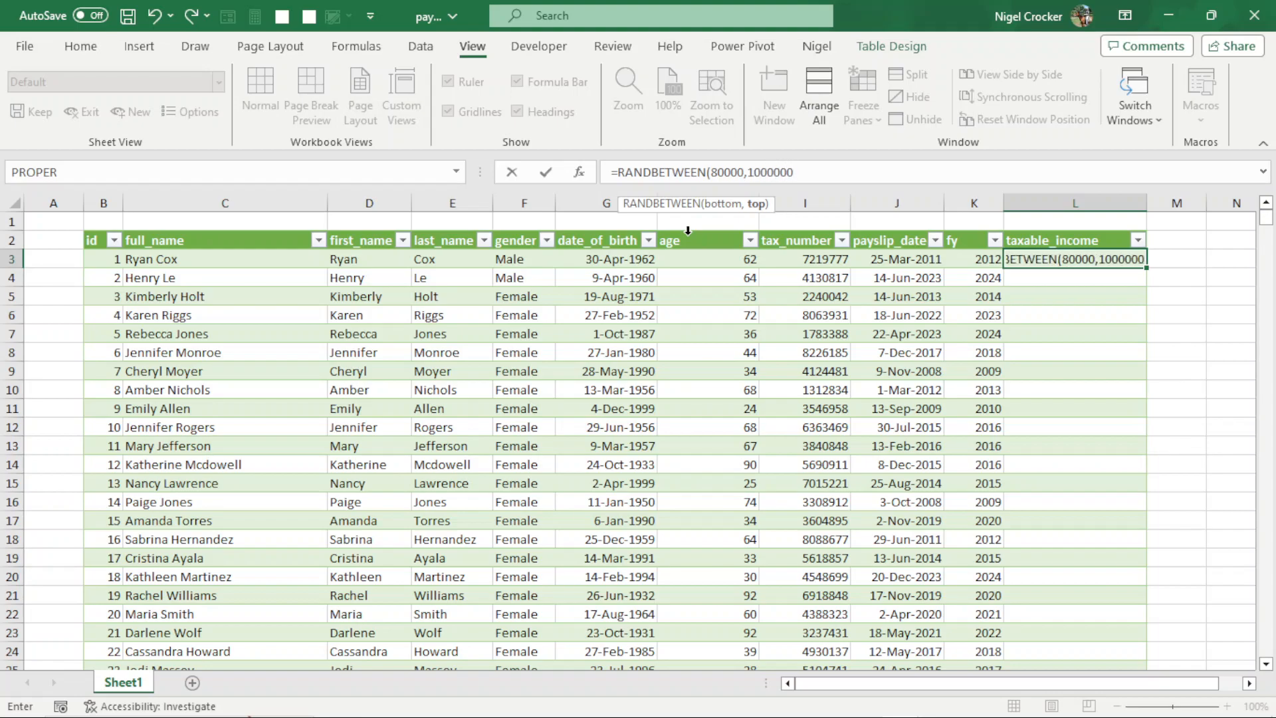
pyautogui.write(')')
pyautogui.press('Return')
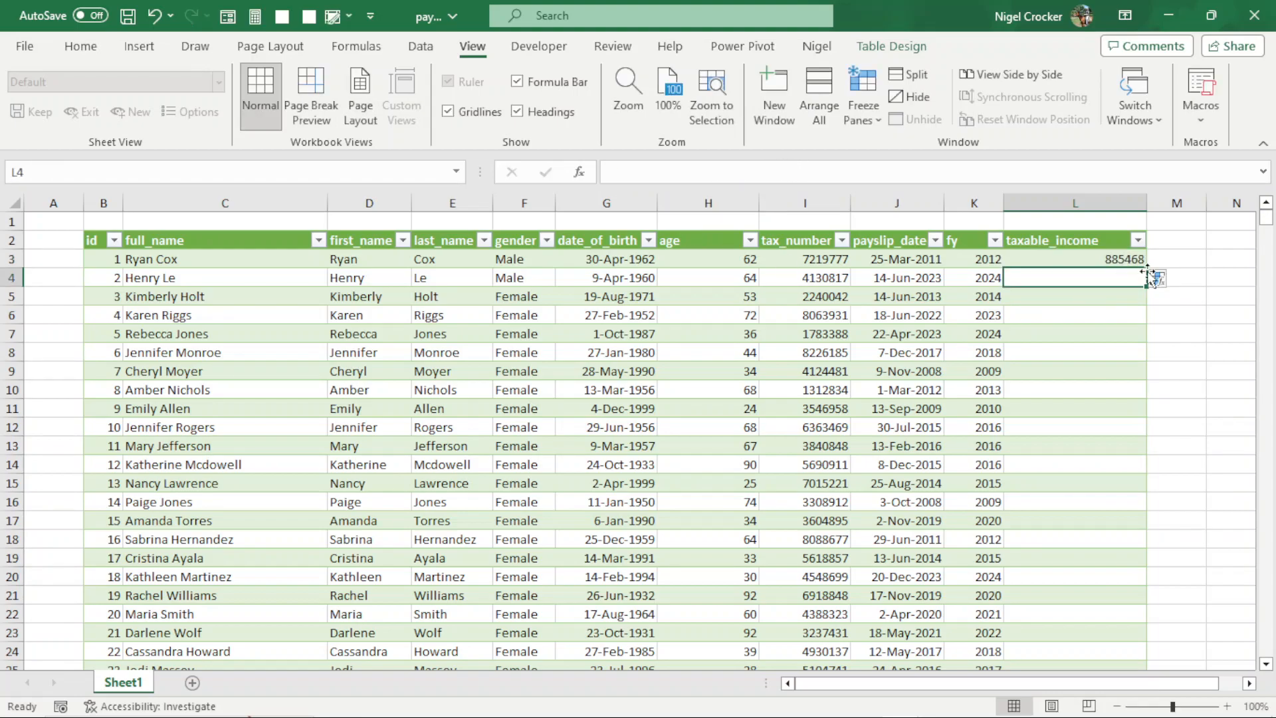
pyautogui.click(1164, 296)
# Step: Replace the random-number formulas in the whole taxable_income column with fixed values
pyautogui.click(1070, 260)
pyautogui.hotkey('ctrl', 'shift', 'Down')
pyautogui.hotkey('ctrl', 'c')
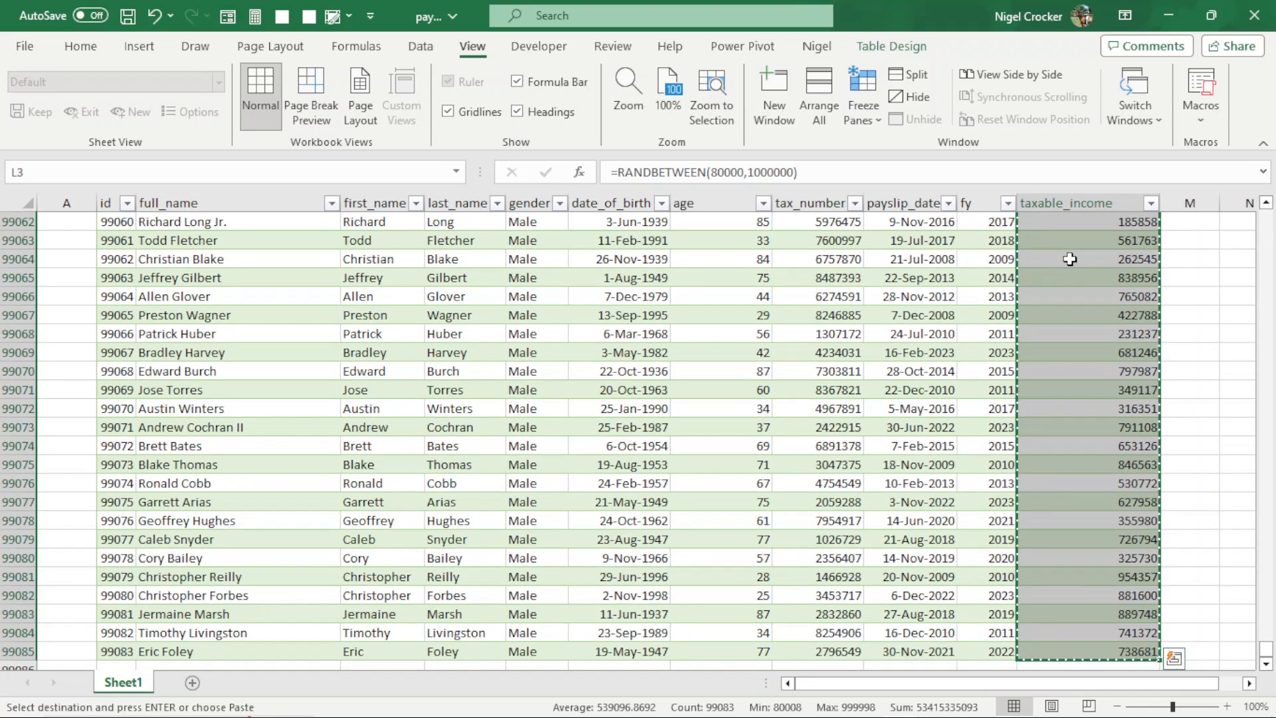
pyautogui.rightClick(1070, 259)
pyautogui.click(941, 236)
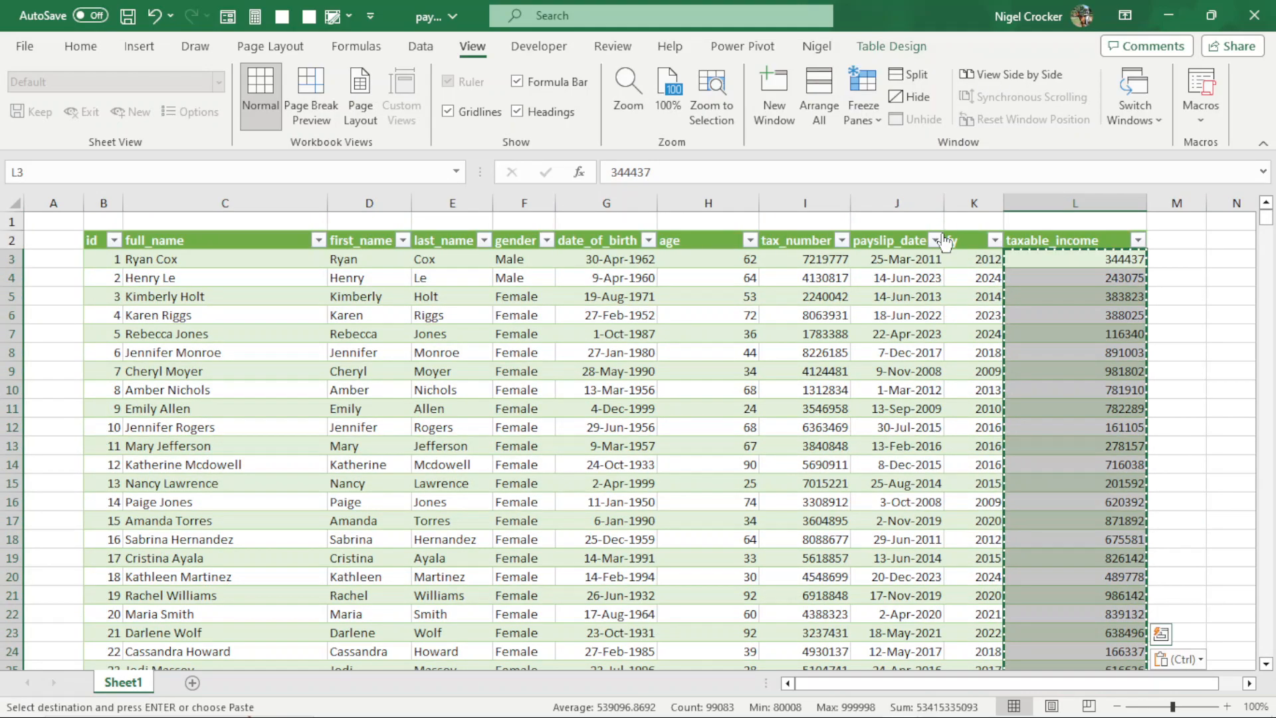
pyautogui.press('Escape')
# Step: Format all taxable_income values as Currency with the R symbol and 2 decimal places
pyautogui.hotkey('ctrl', '1')
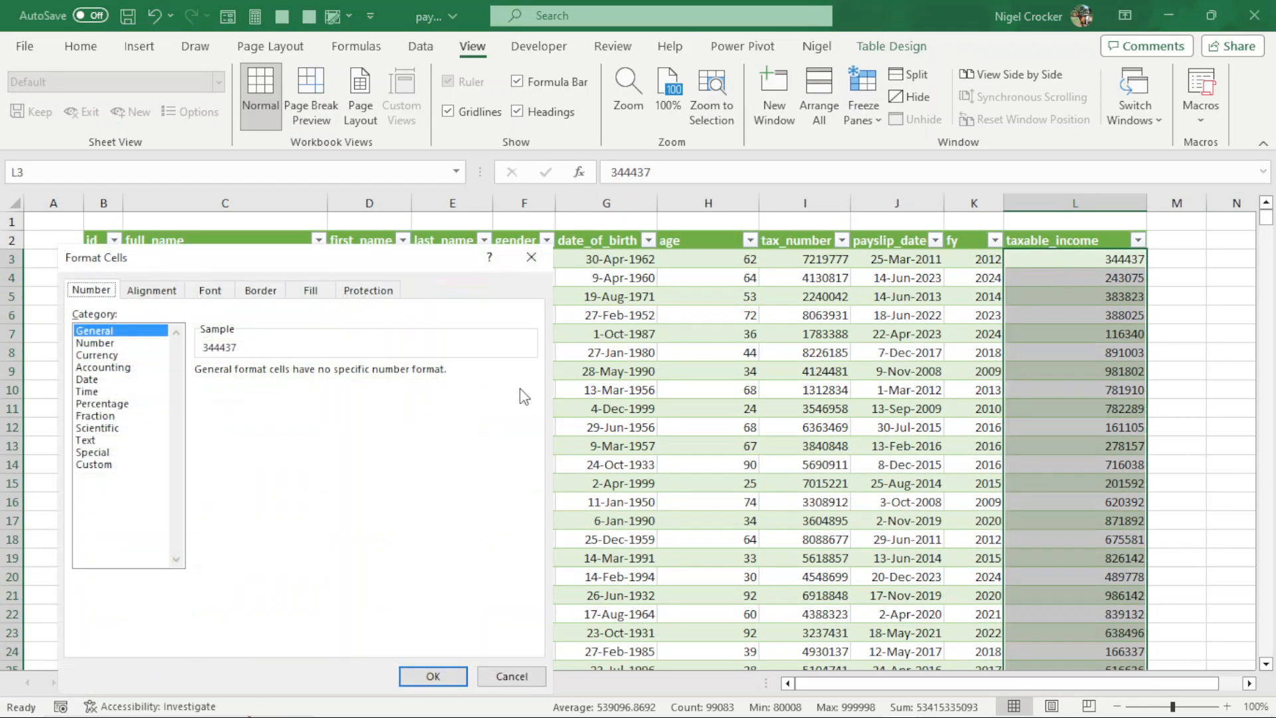
pyautogui.click(96, 355)
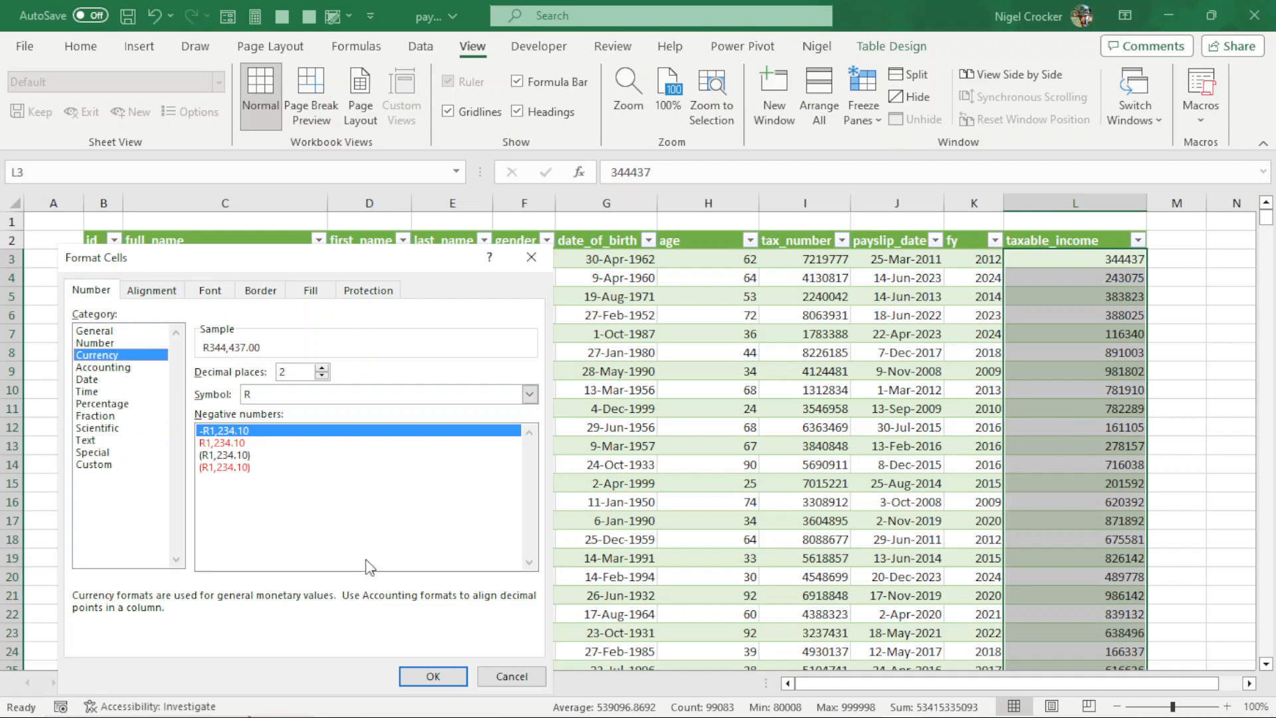
pyautogui.click(432, 676)
pyautogui.click(1070, 407)
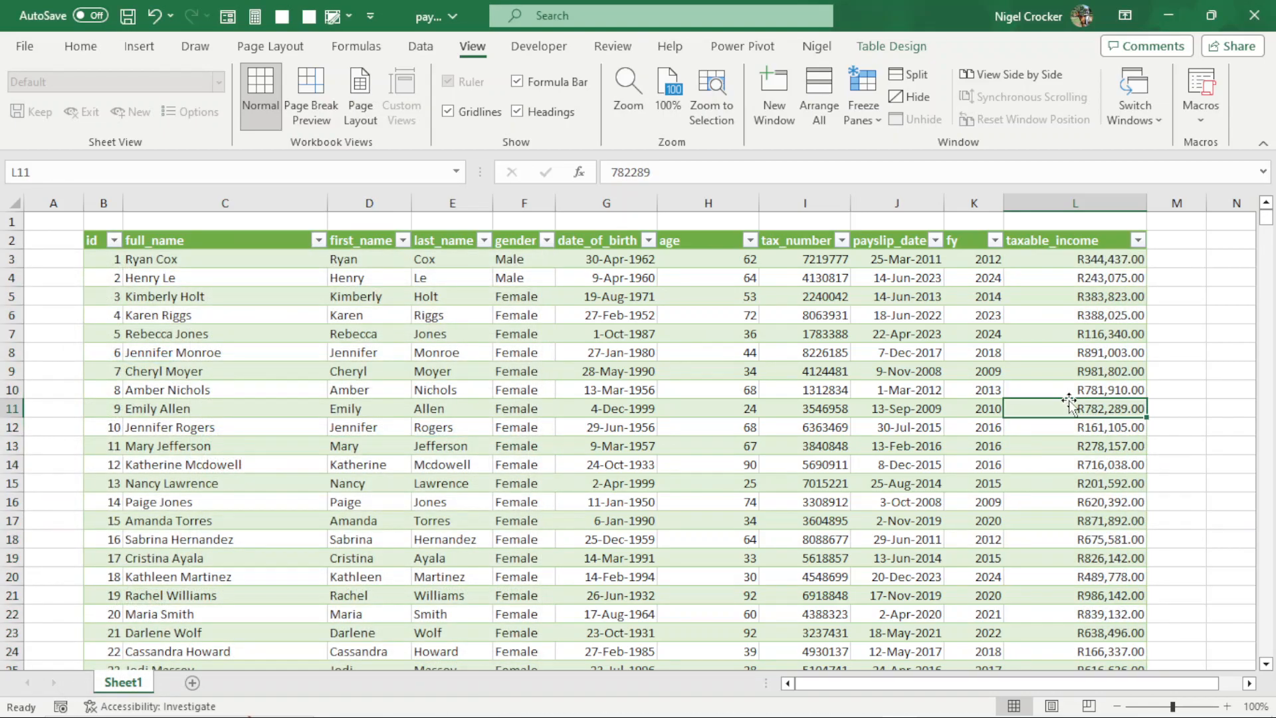
# Step: Check the taxable_income column down to its last row and inspect sample payslip_date and fy cells
pyautogui.click(1073, 297)
pyautogui.hotkey('ctrl', 'Down')
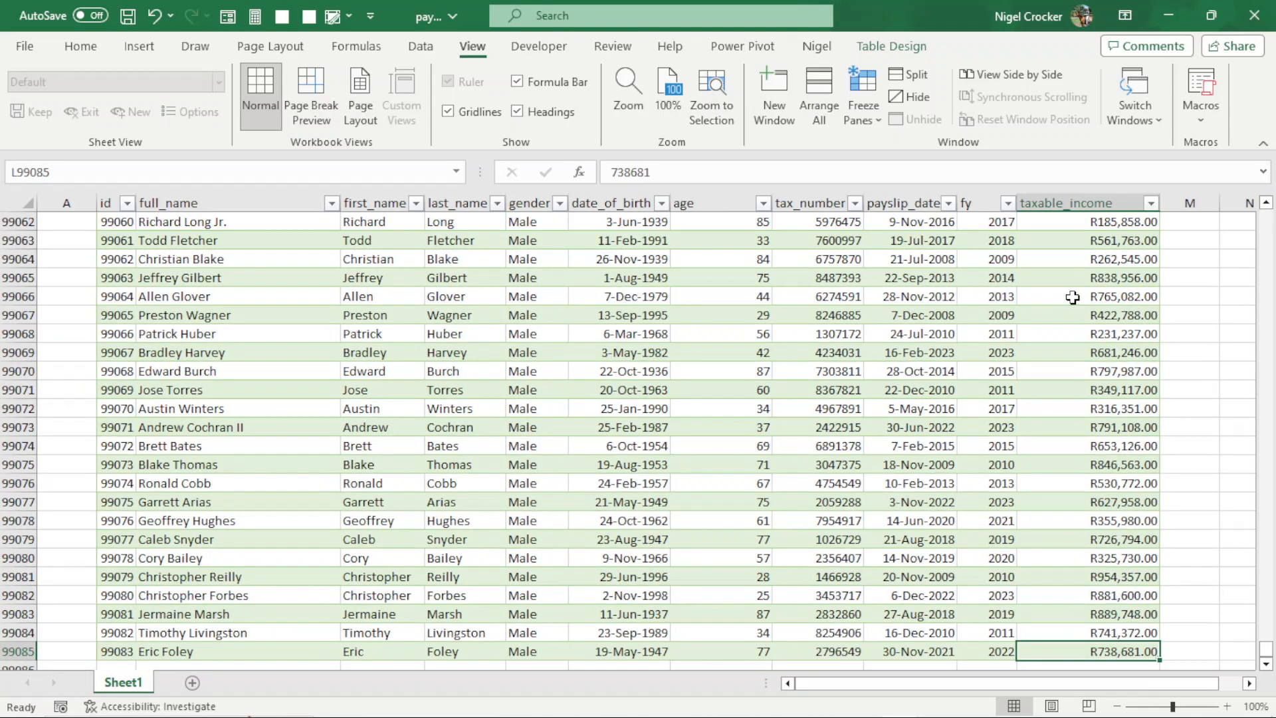
pyautogui.hotkey('ctrl', 'Up')
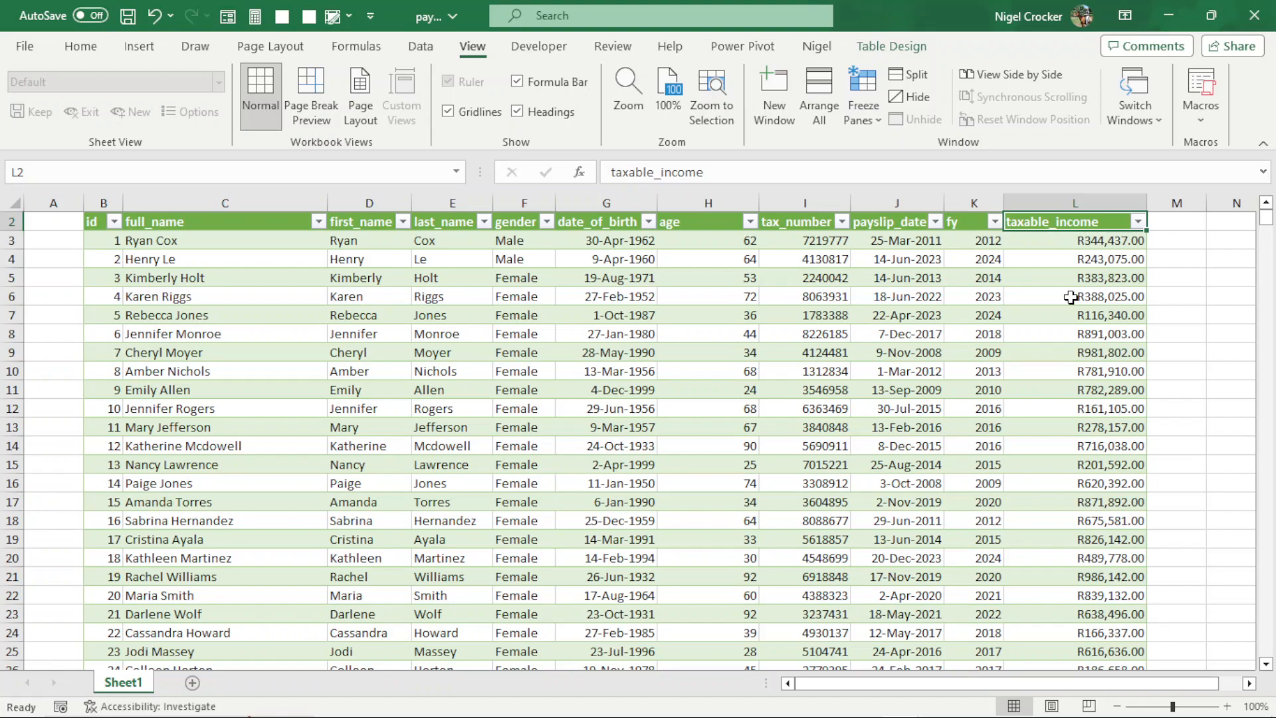
pyautogui.click(932, 395)
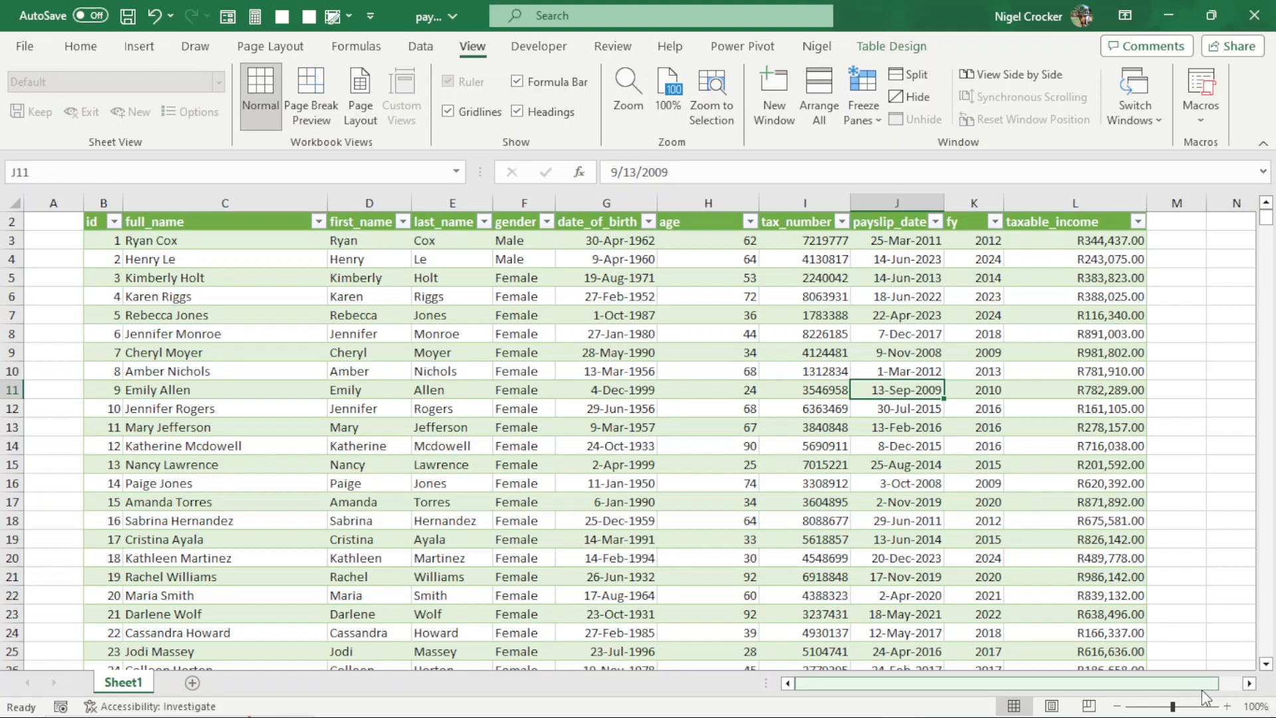
pyautogui.click(1069, 244)
pyautogui.click(987, 242)
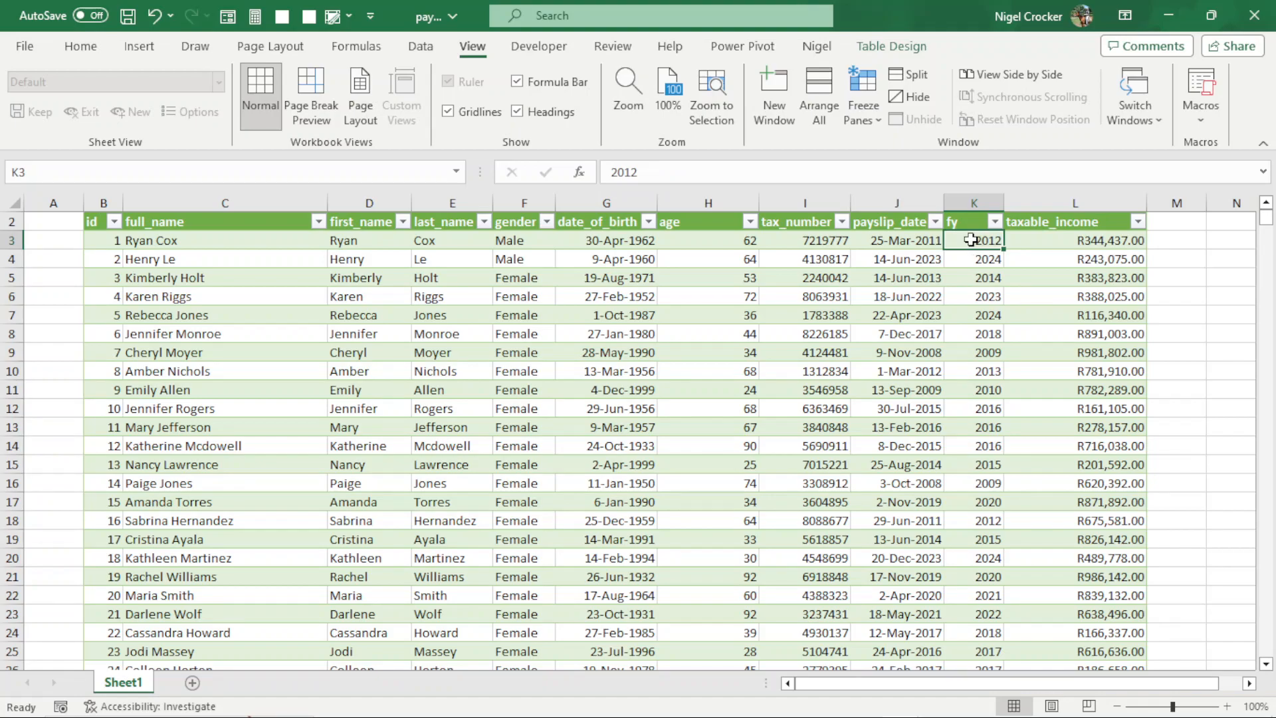
# Step: Add a new table column headed tax directly after taxable_income
pyautogui.click(747, 243)
pyautogui.click(1178, 223)
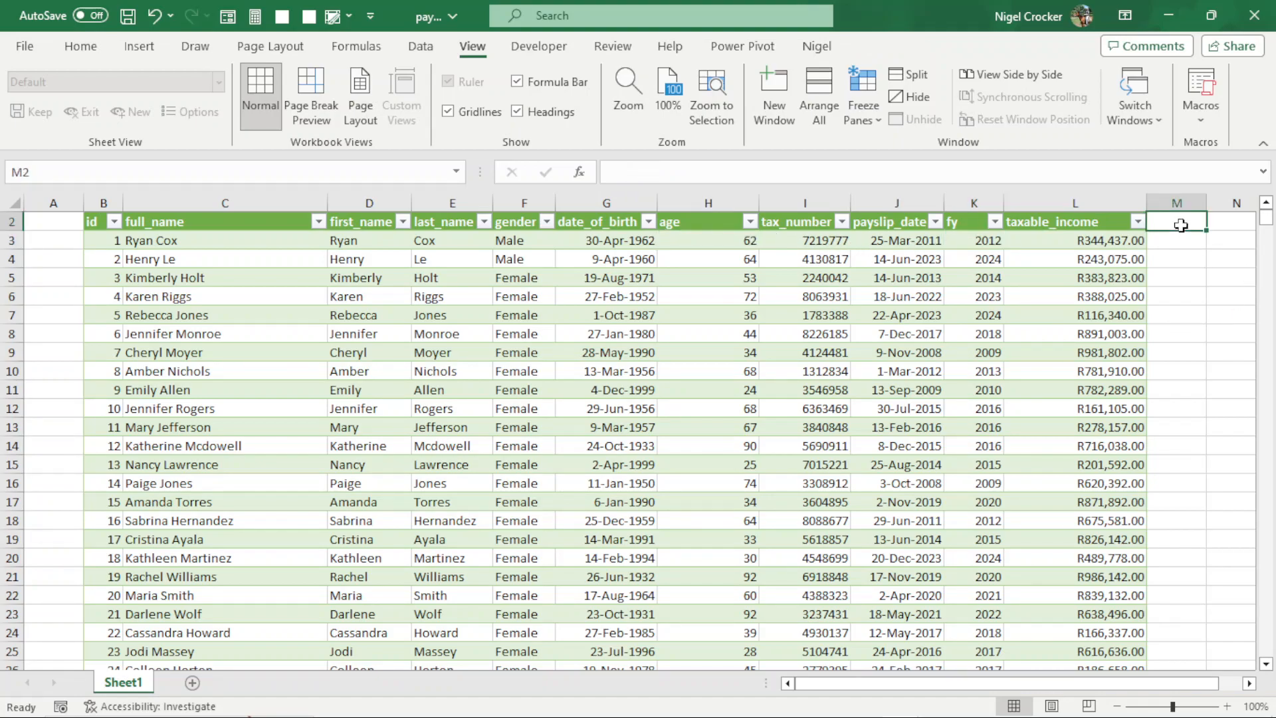
pyautogui.scroll(1, 1076, 377)
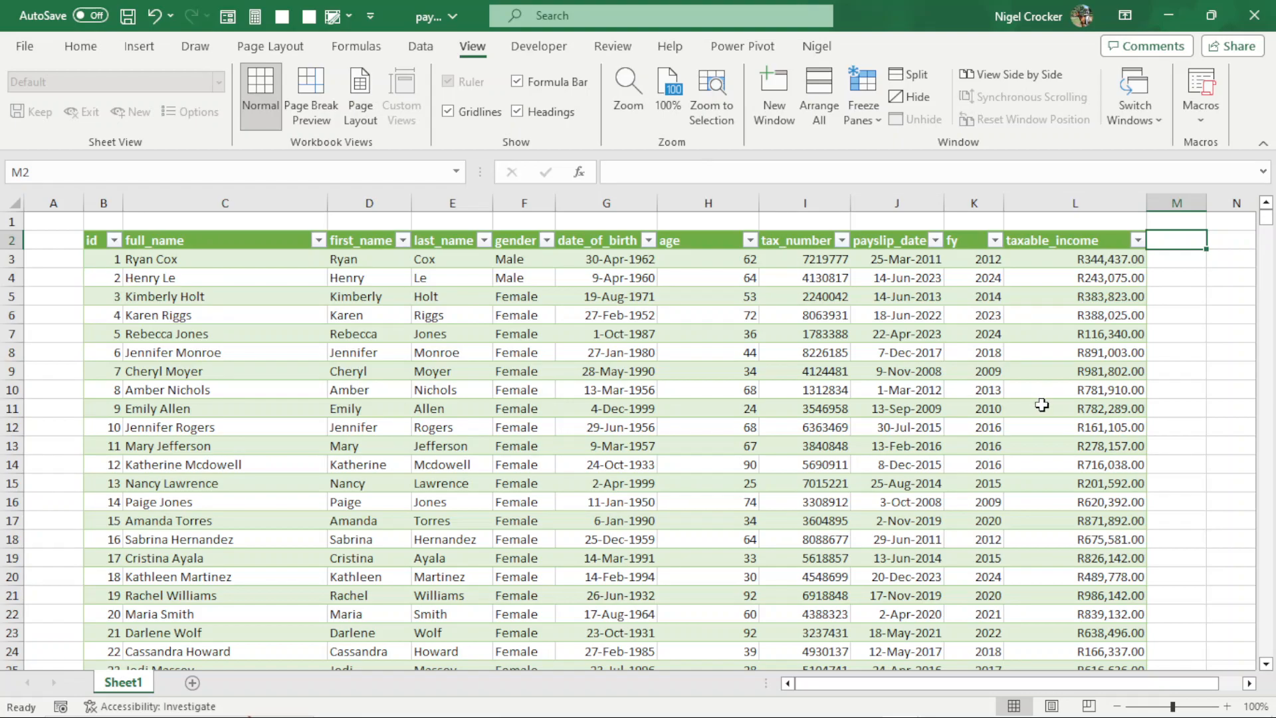
pyautogui.write('tax')
pyautogui.press('Return')
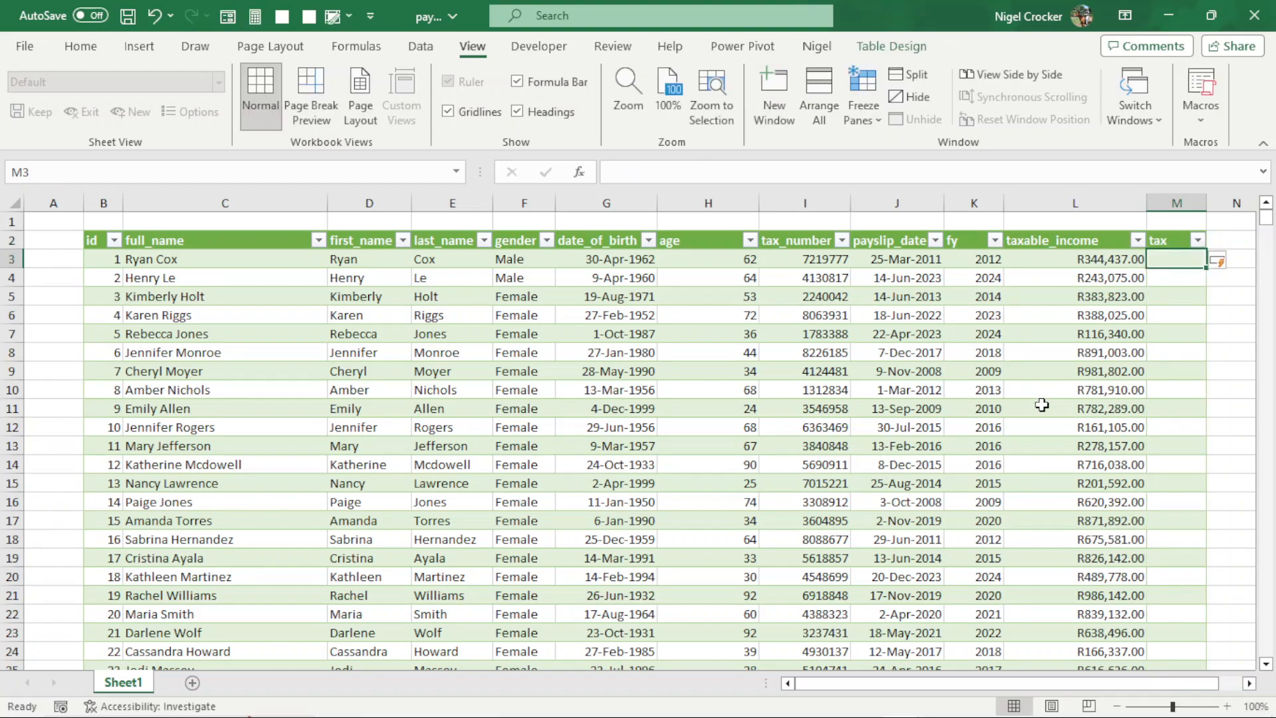
pyautogui.write('cal')
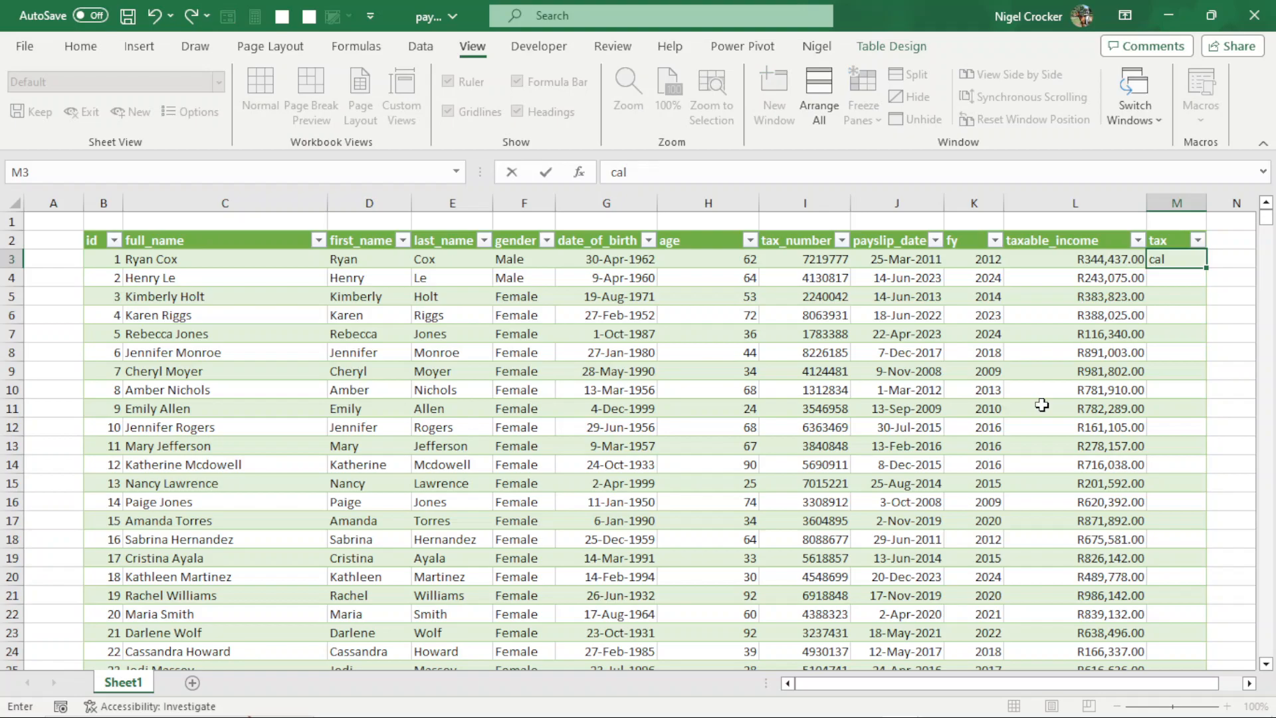
pyautogui.write('ci')
pyautogui.press('Escape')
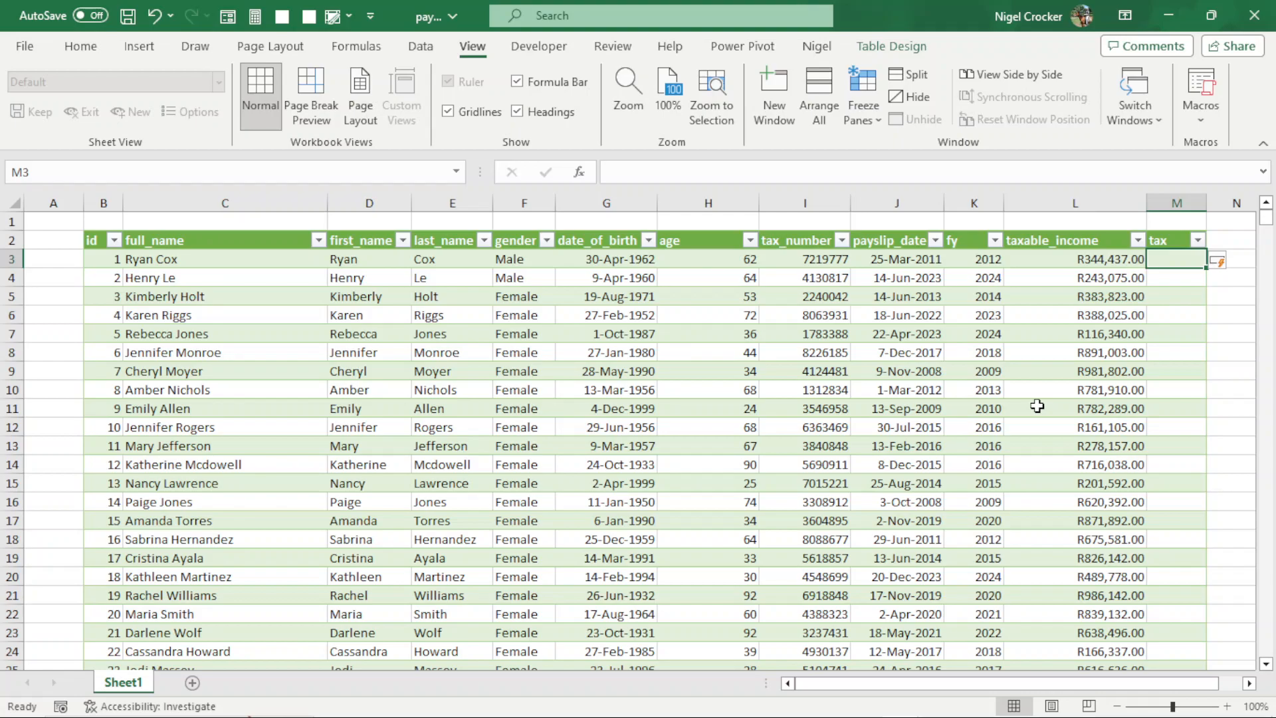
pyautogui.write('=cal')
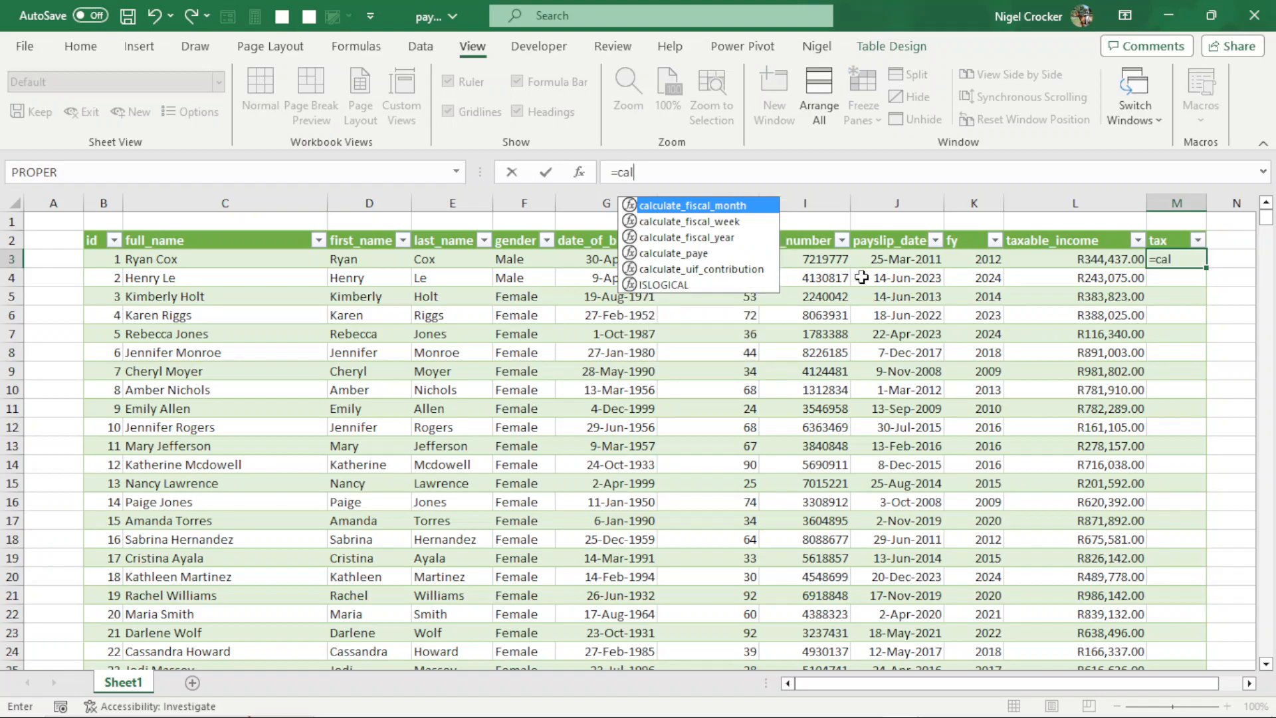
pyautogui.doubleClick(693, 252)
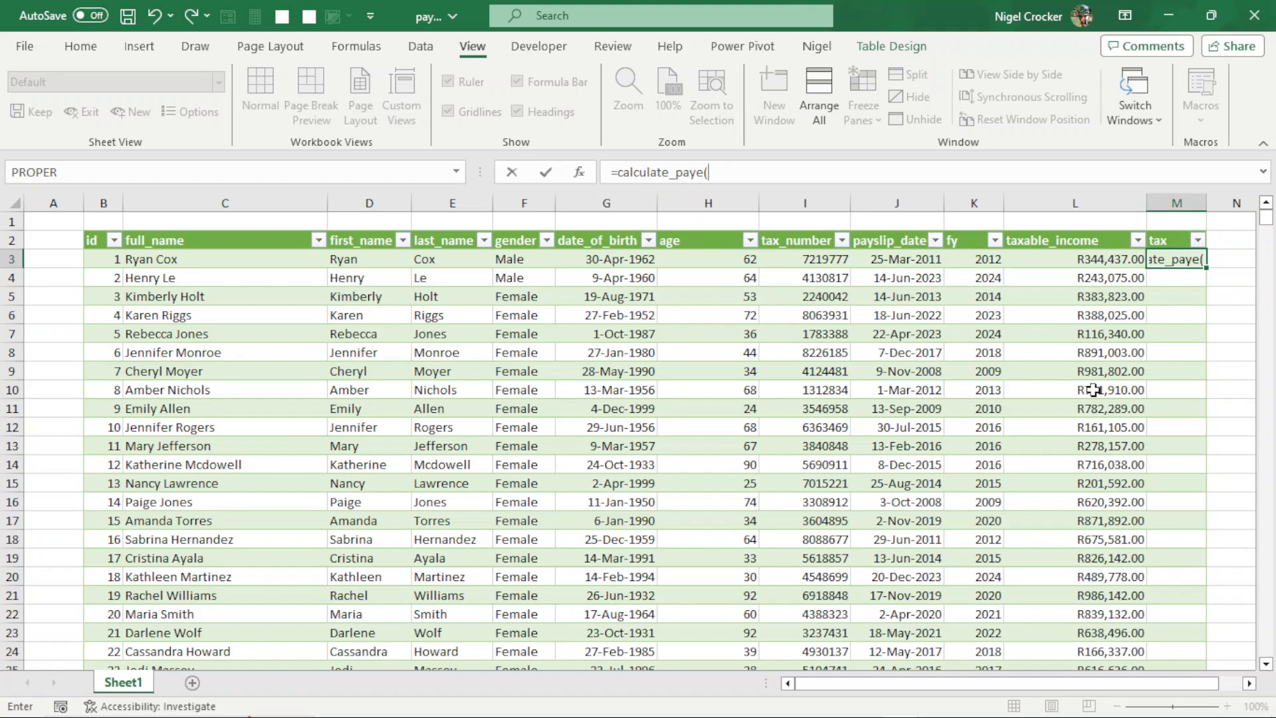
pyautogui.click(1065, 265)
pyautogui.write(',')
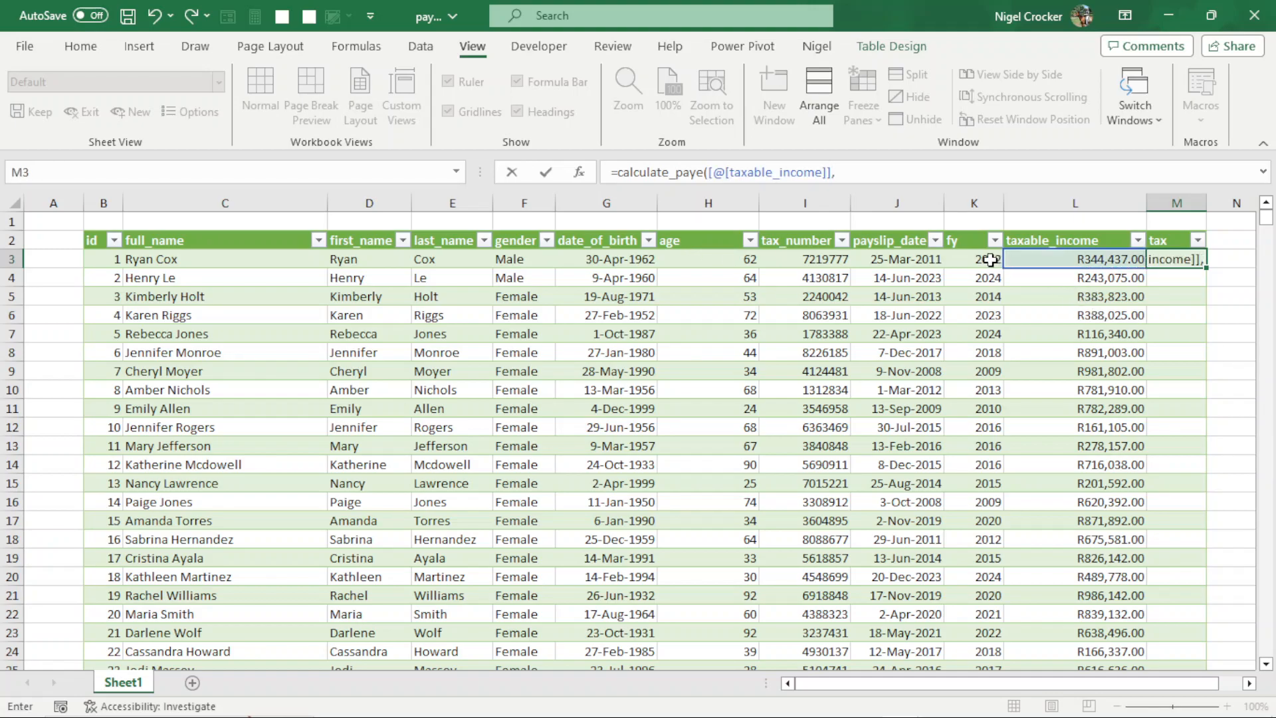
pyautogui.click(990, 260)
pyautogui.write(',')
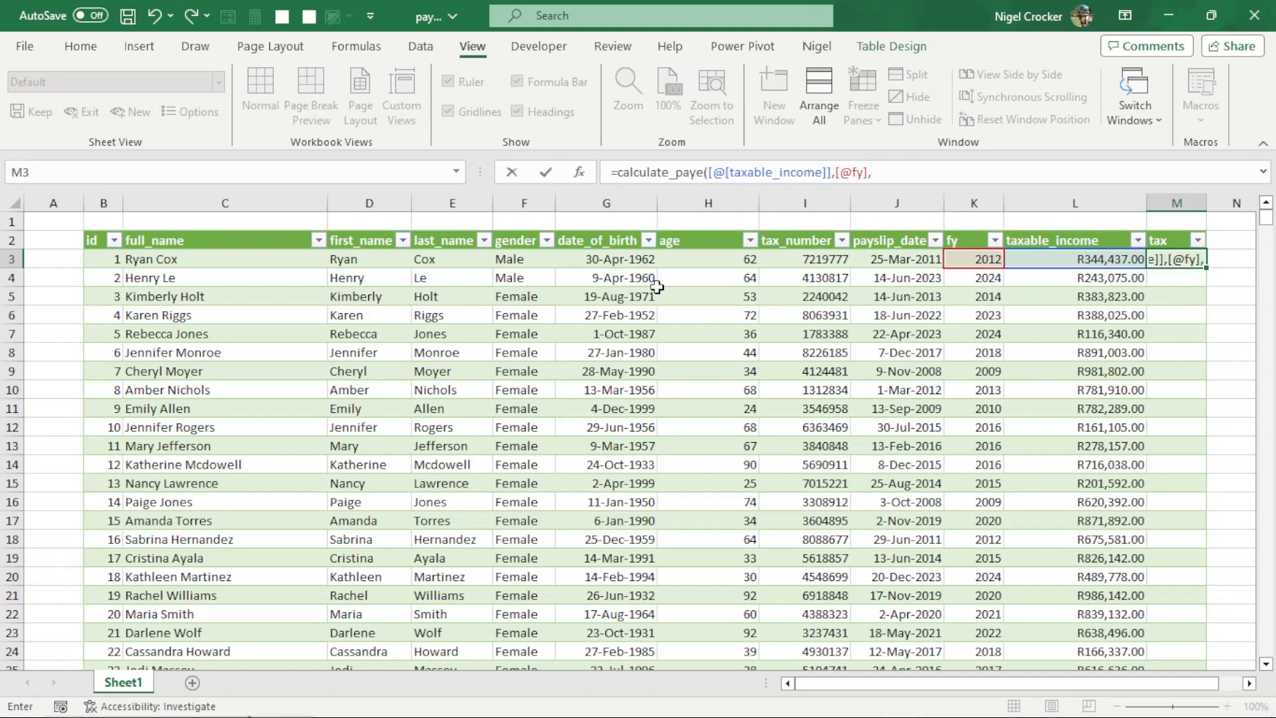
pyautogui.click(731, 264)
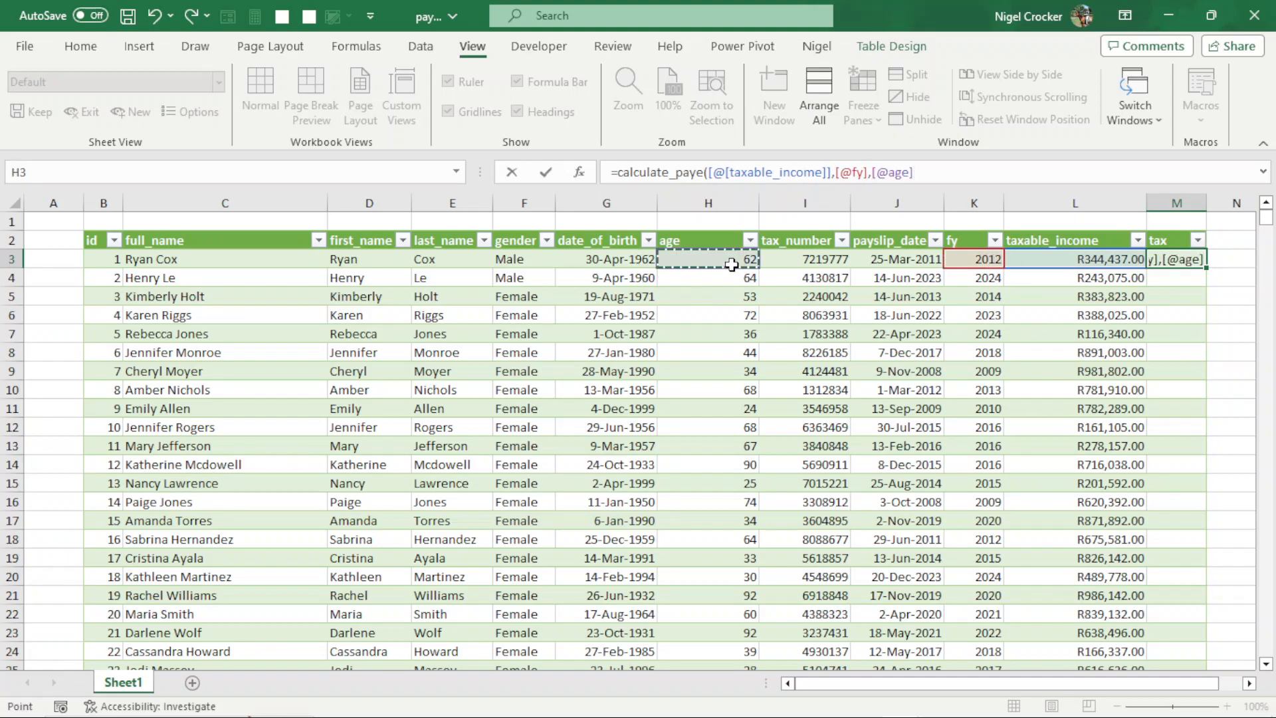
pyautogui.write(')')
pyautogui.press('Return')
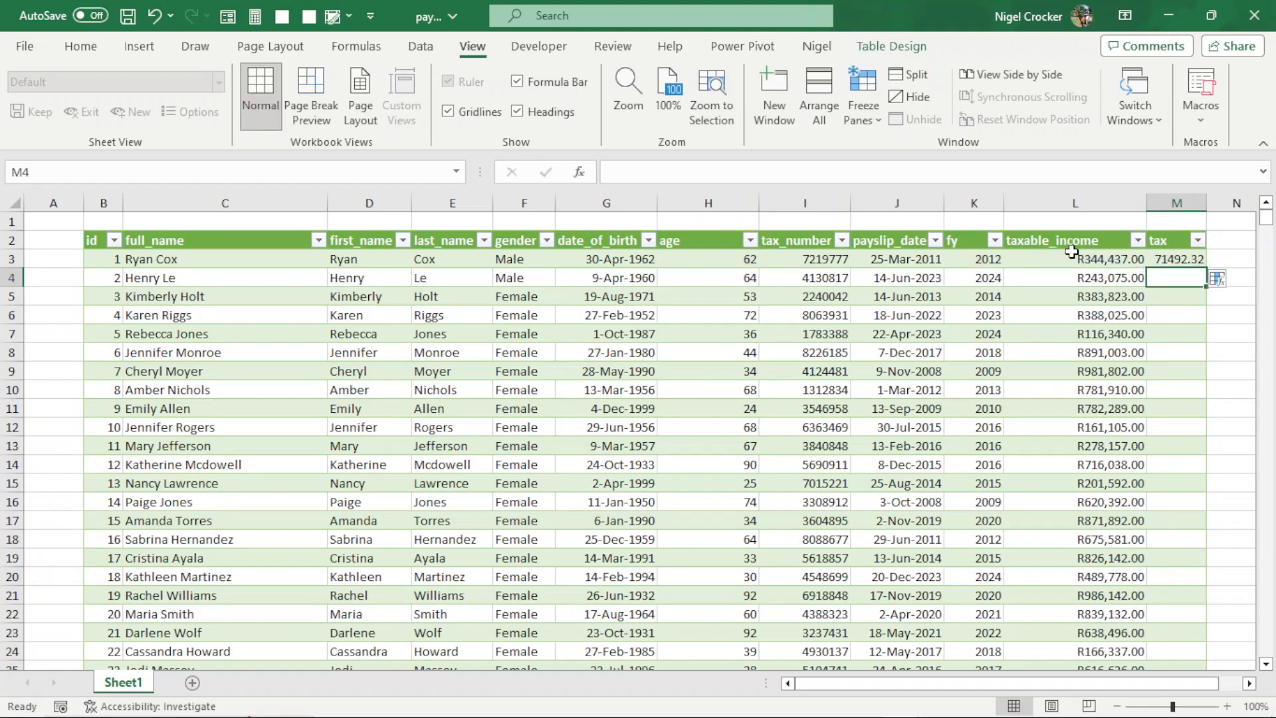
pyautogui.click(1218, 279)
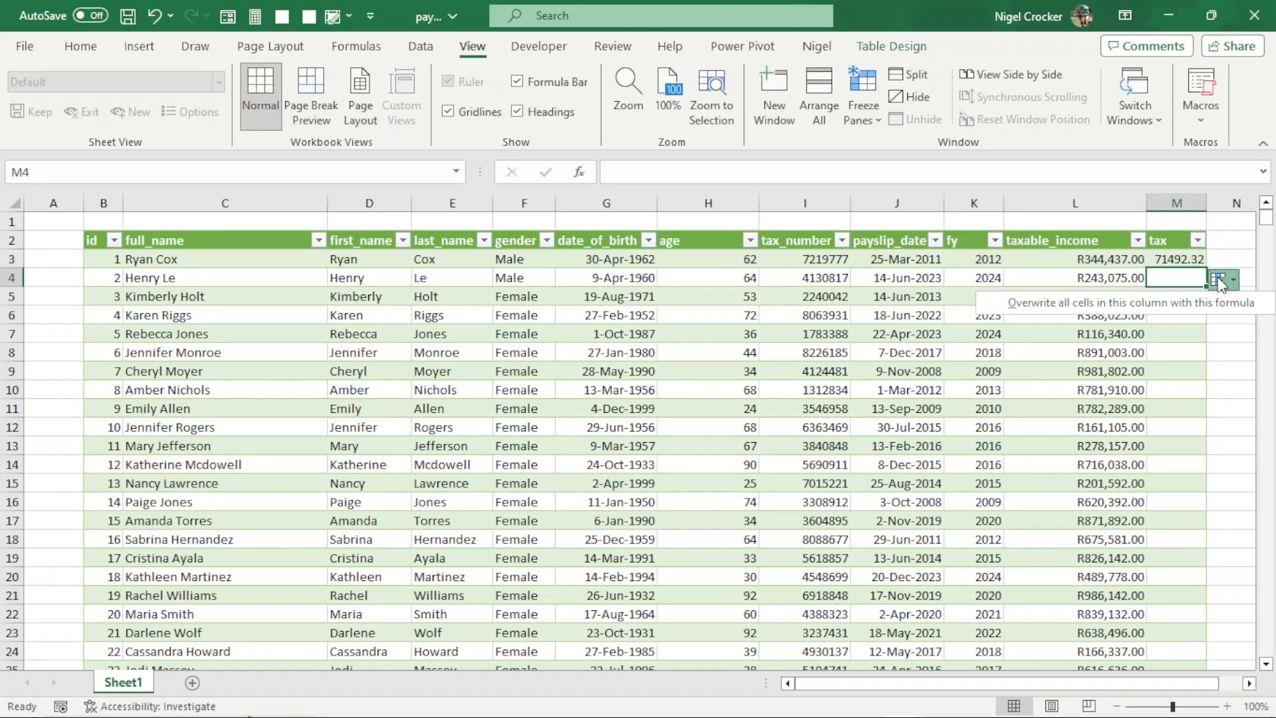
pyautogui.click(1163, 305)
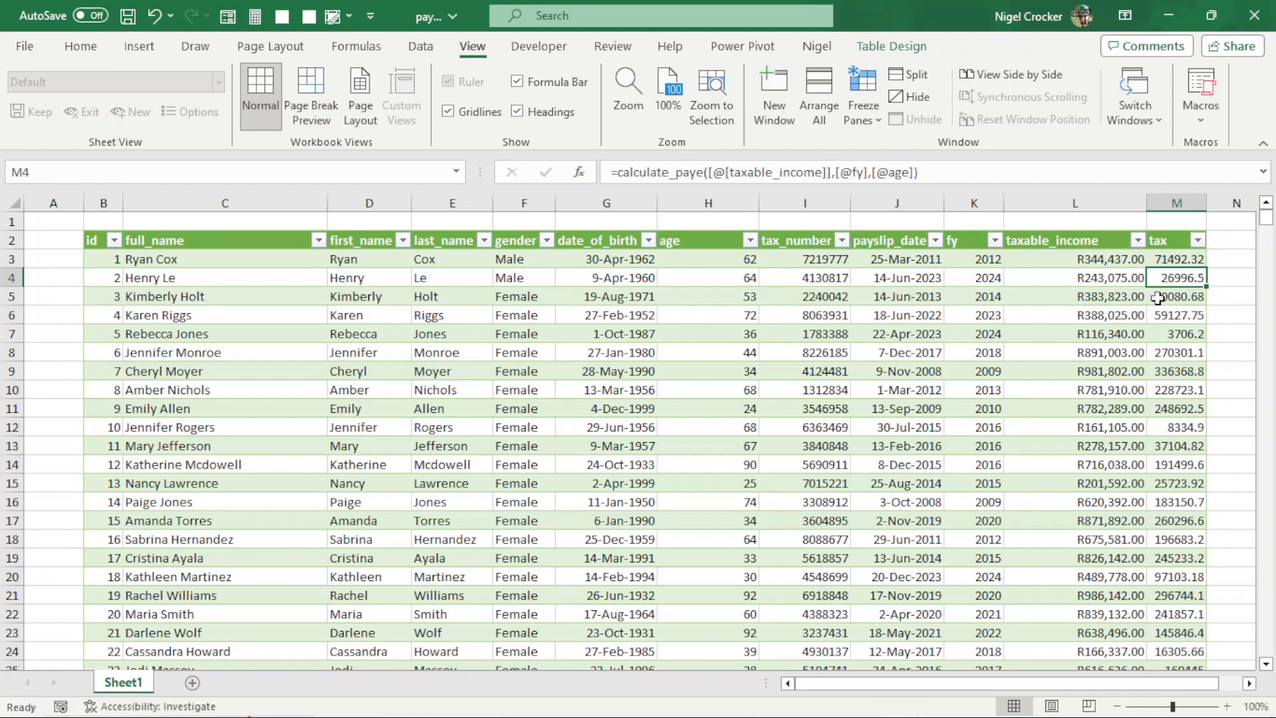
# Step: Replace the calculate_paye formulas in the whole tax column with fixed values
pyautogui.click(1164, 262)
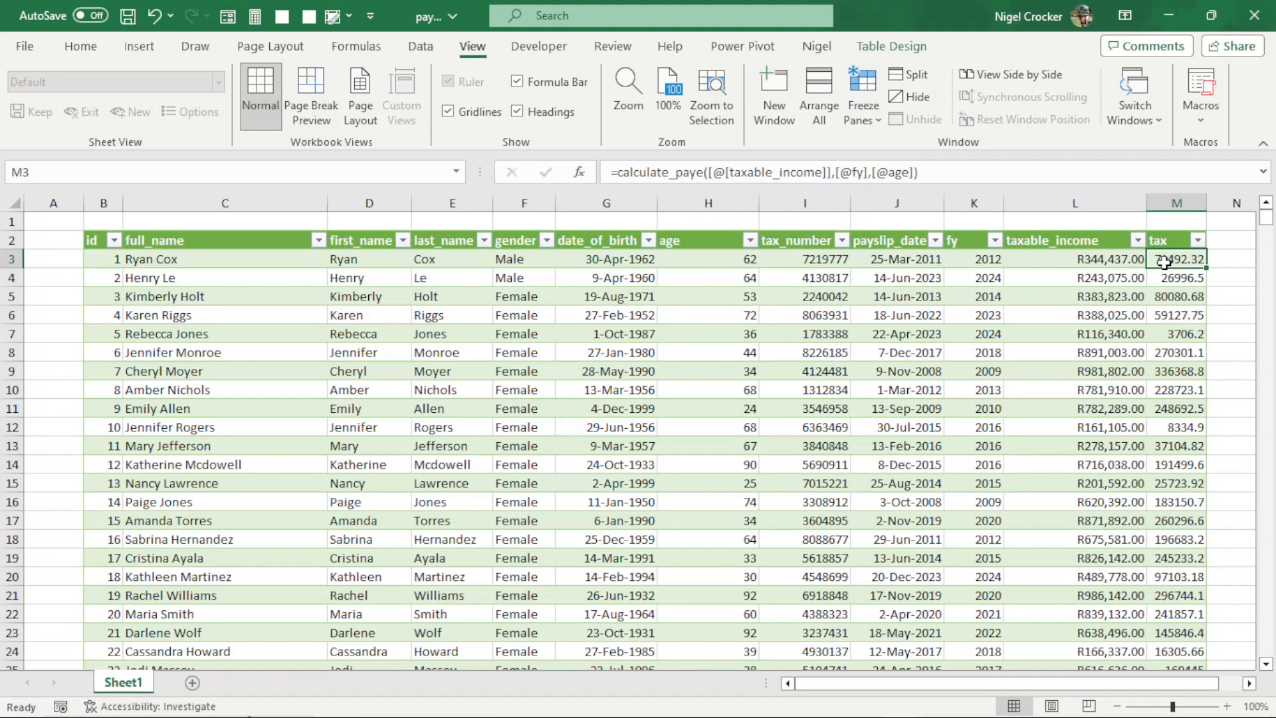
pyautogui.hotkey('ctrl', 'shift', 'Down')
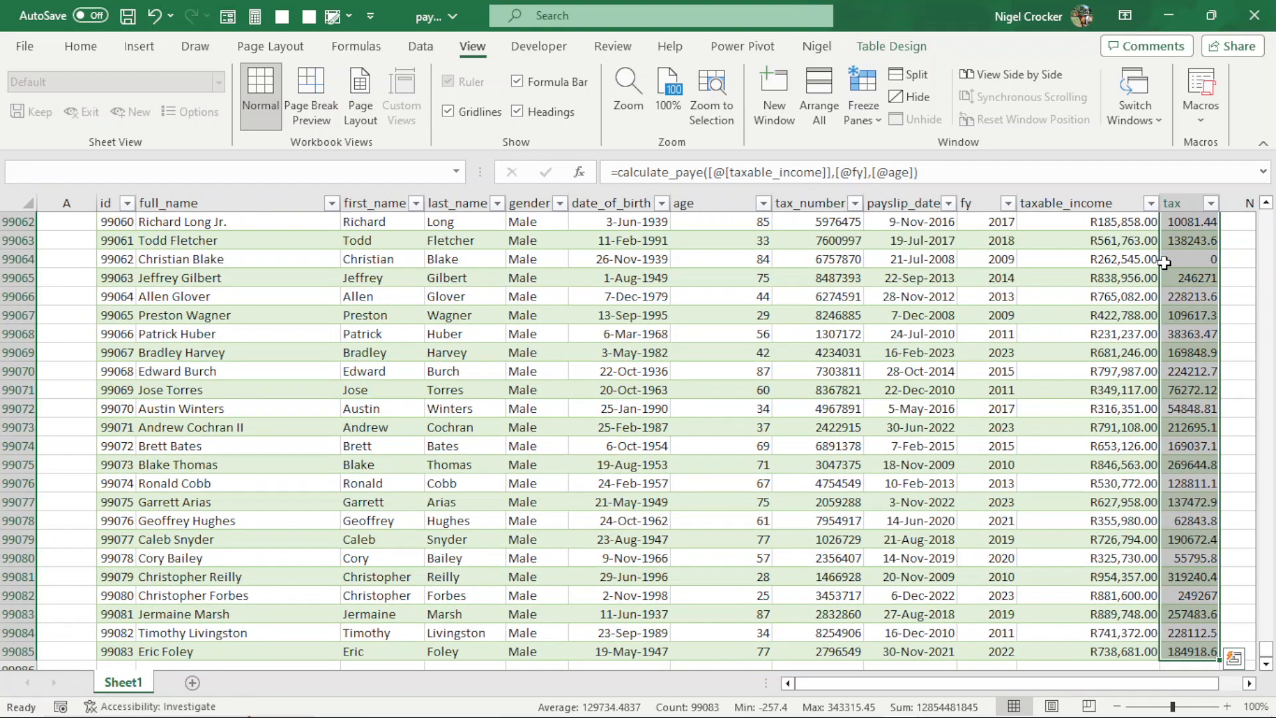
pyautogui.hotkey('ctrl', 'c')
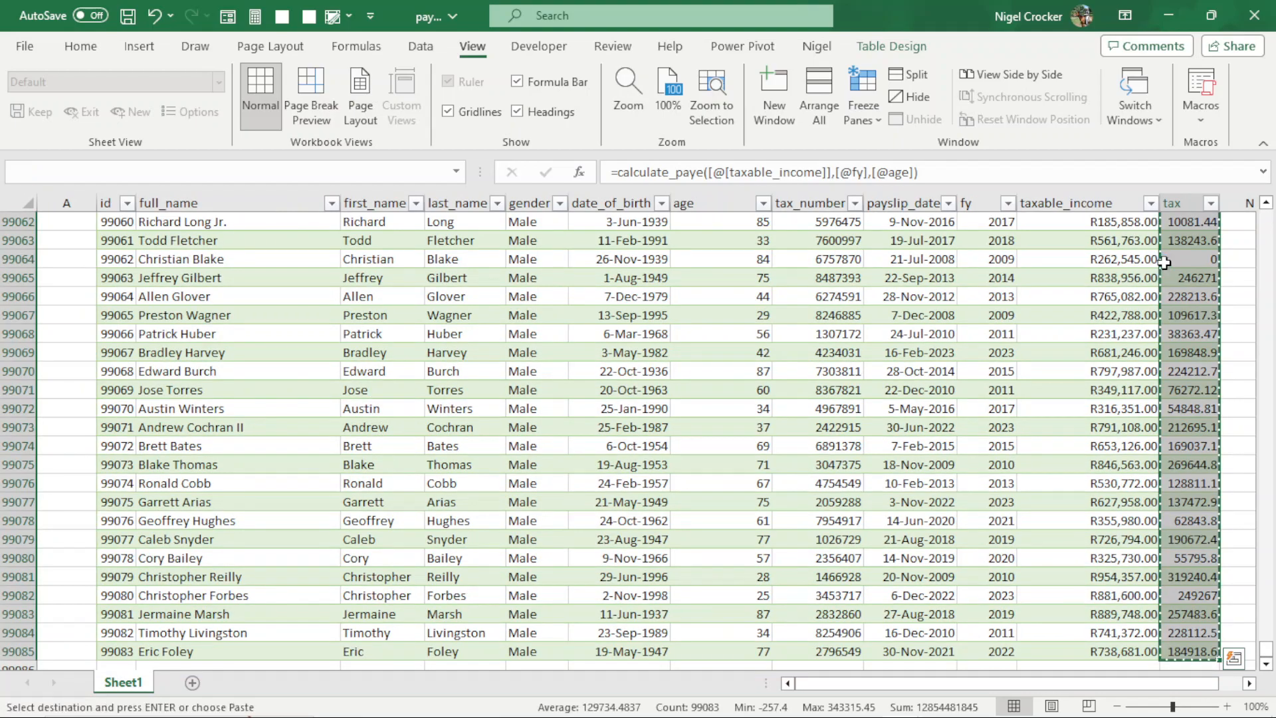
pyautogui.rightClick(1200, 258)
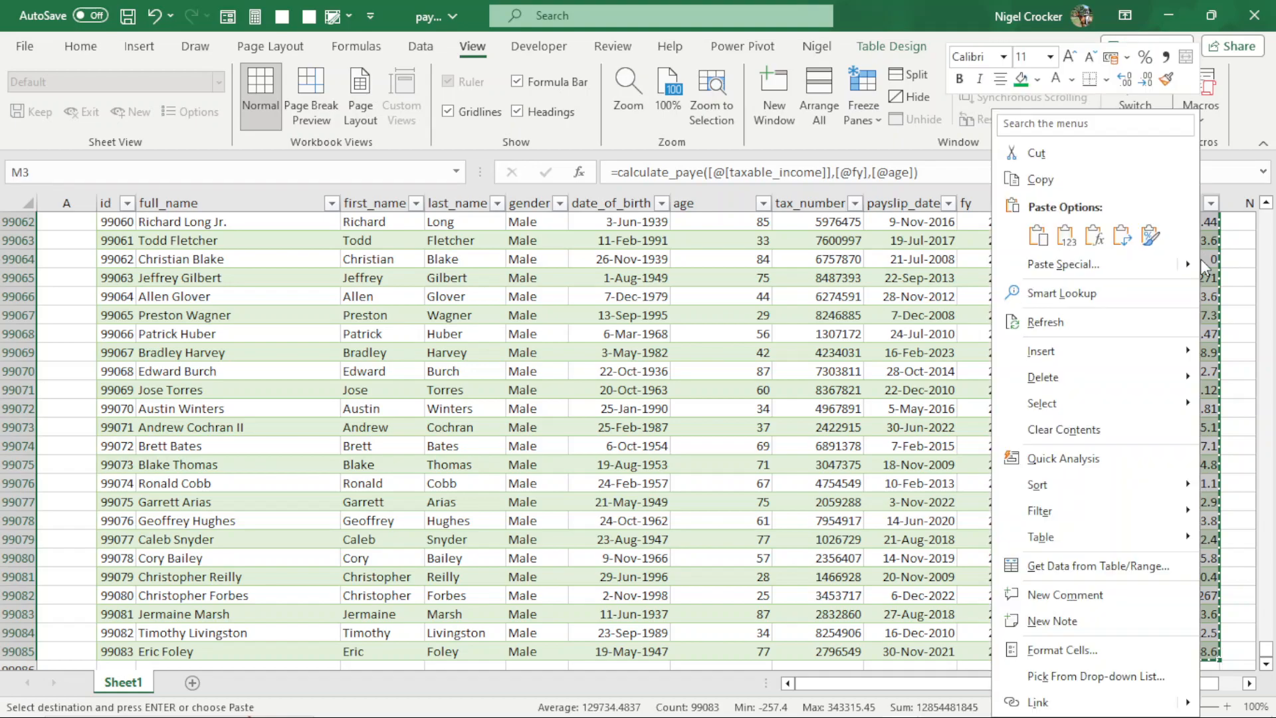
pyautogui.click(1071, 226)
pyautogui.click(1178, 335)
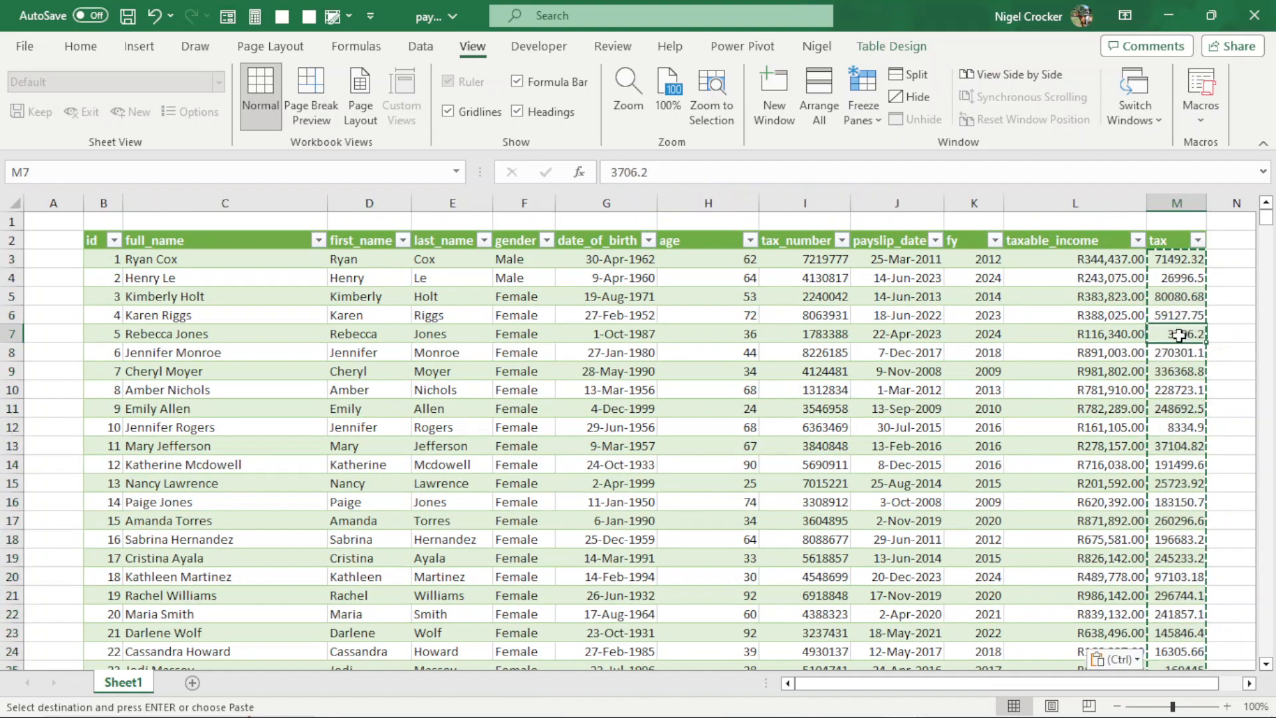
pyautogui.press('Escape')
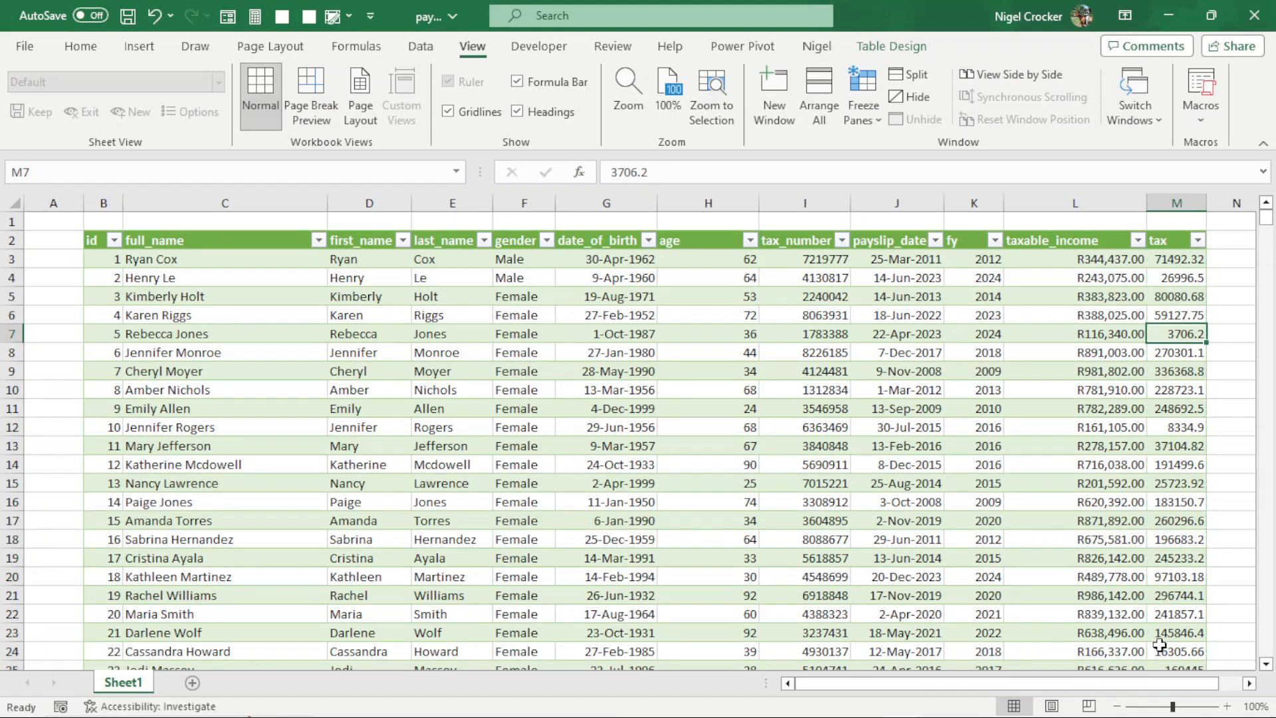
# Step: Add a new table column headed net_pay directly after the tax column
pyautogui.moveTo(1163, 680); pyautogui.dragTo(1218, 678)
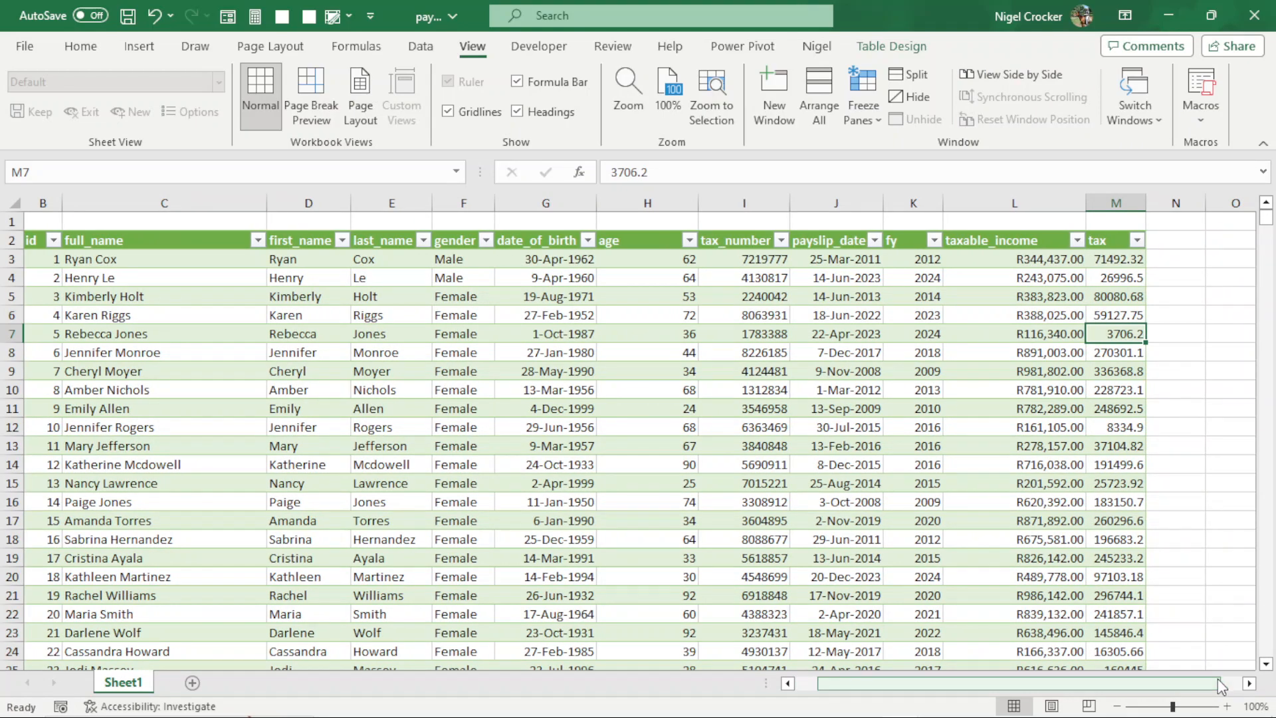
pyautogui.click(1170, 243)
pyautogui.write('net_')
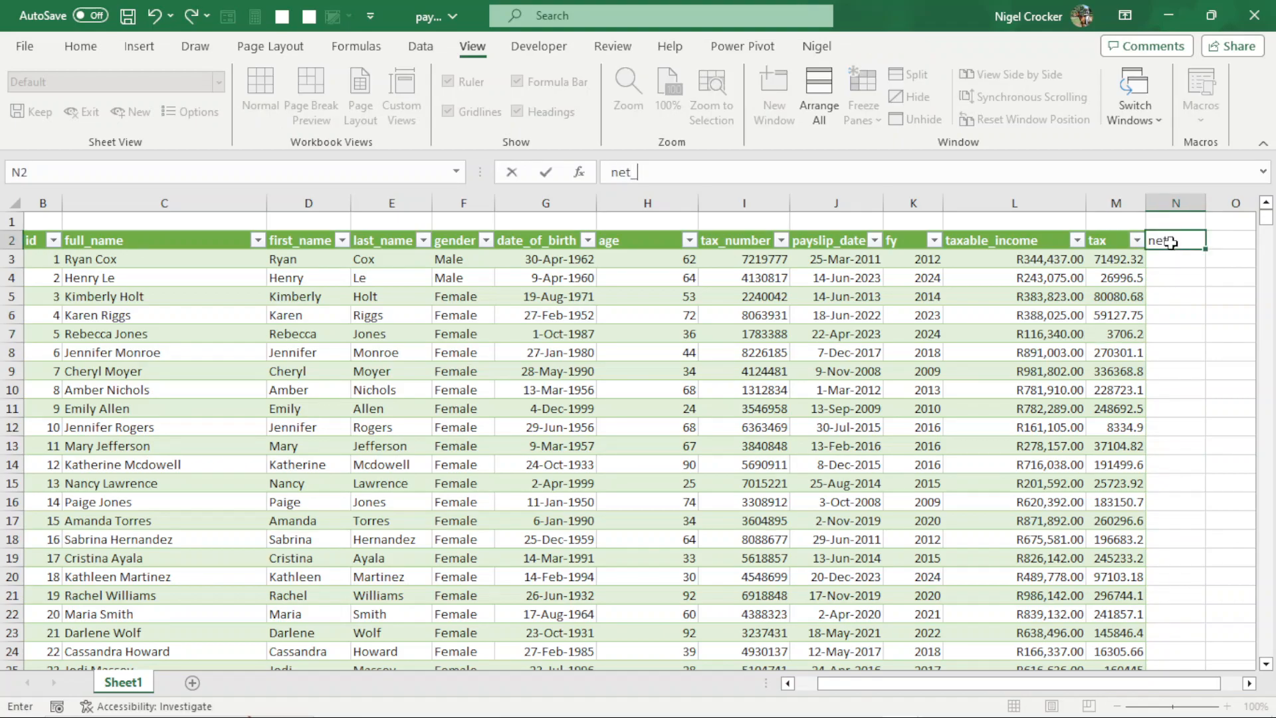
pyautogui.write('pay')
pyautogui.click(1193, 282)
pyautogui.click(1162, 263)
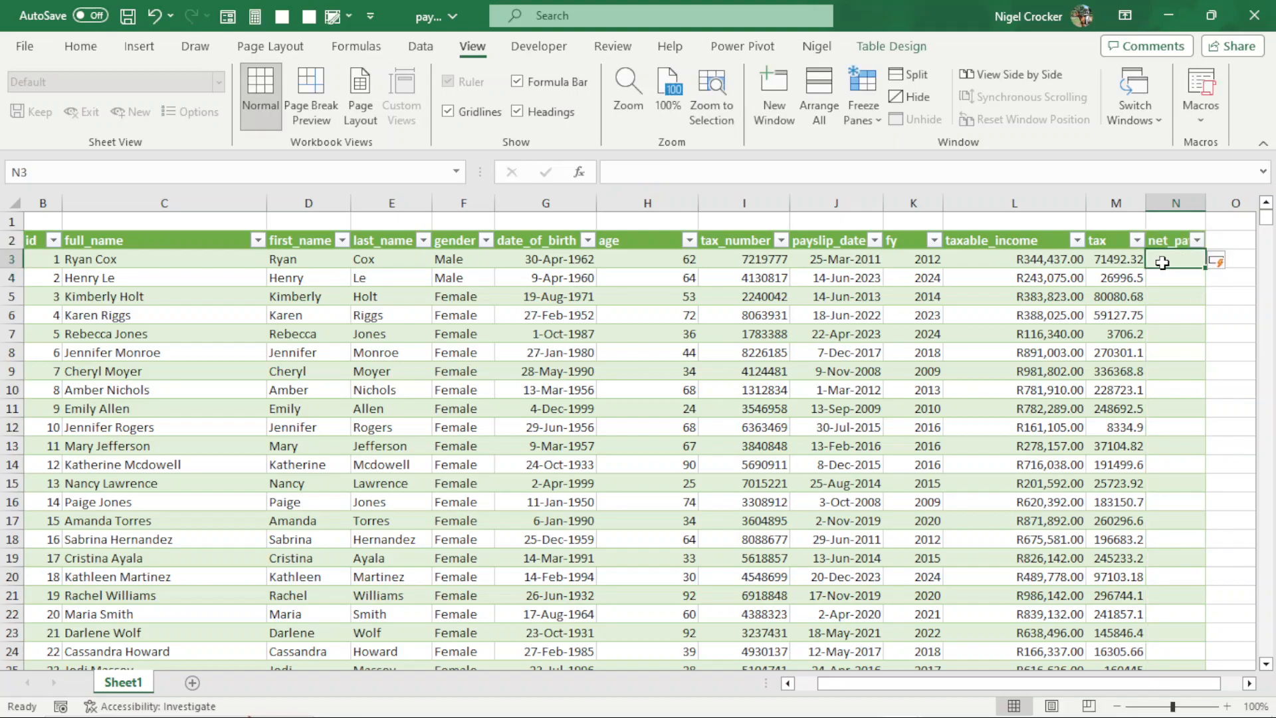
pyautogui.write('=')
pyautogui.click(1039, 260)
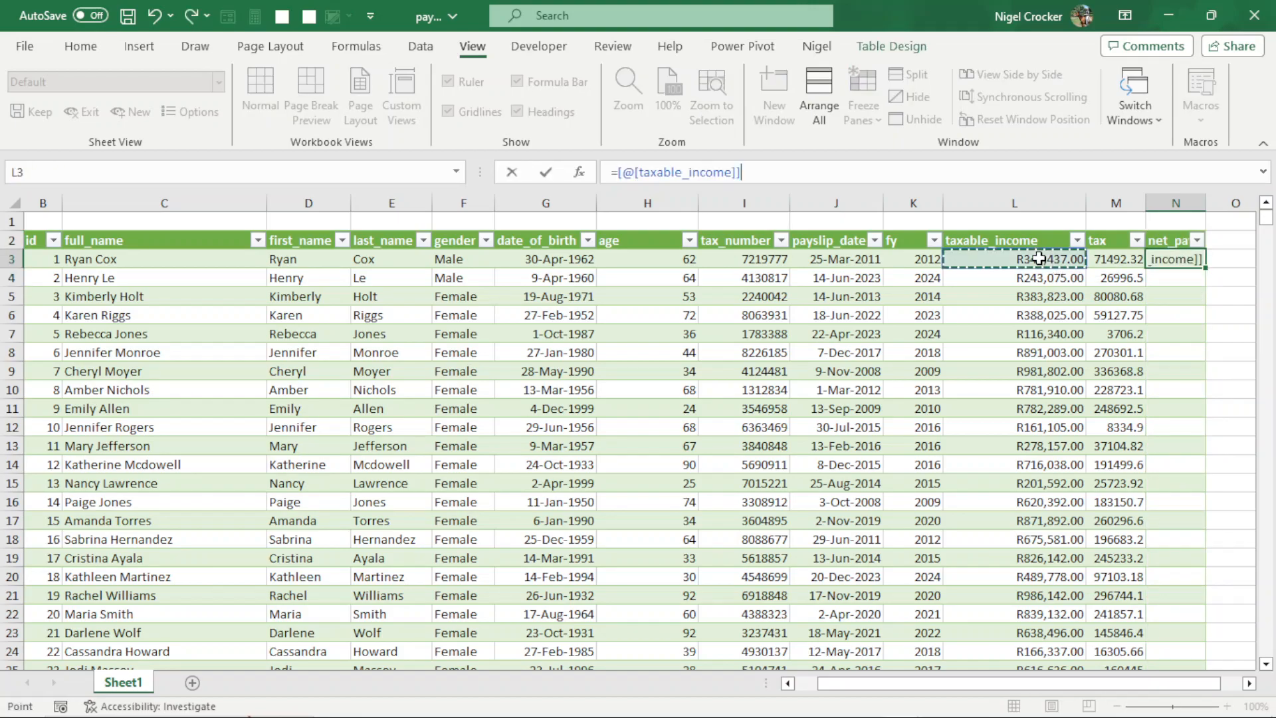
pyautogui.write('-')
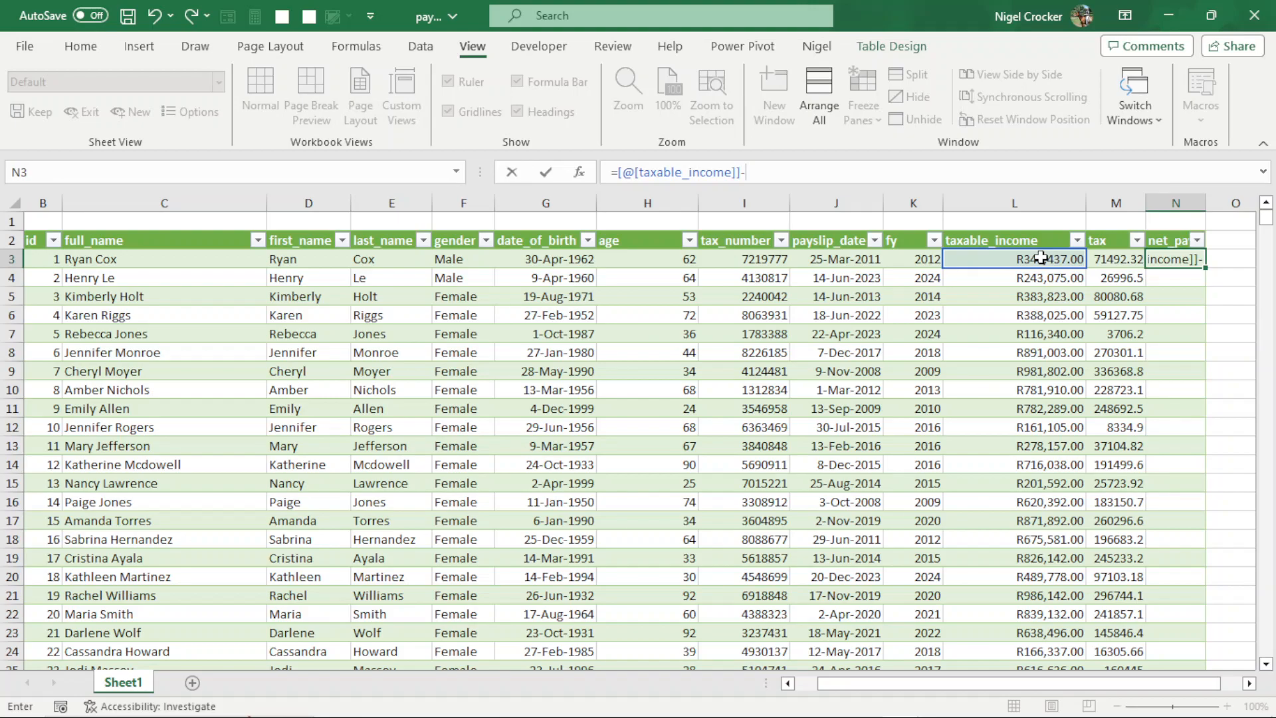
pyautogui.click(1114, 256)
pyautogui.press('Return')
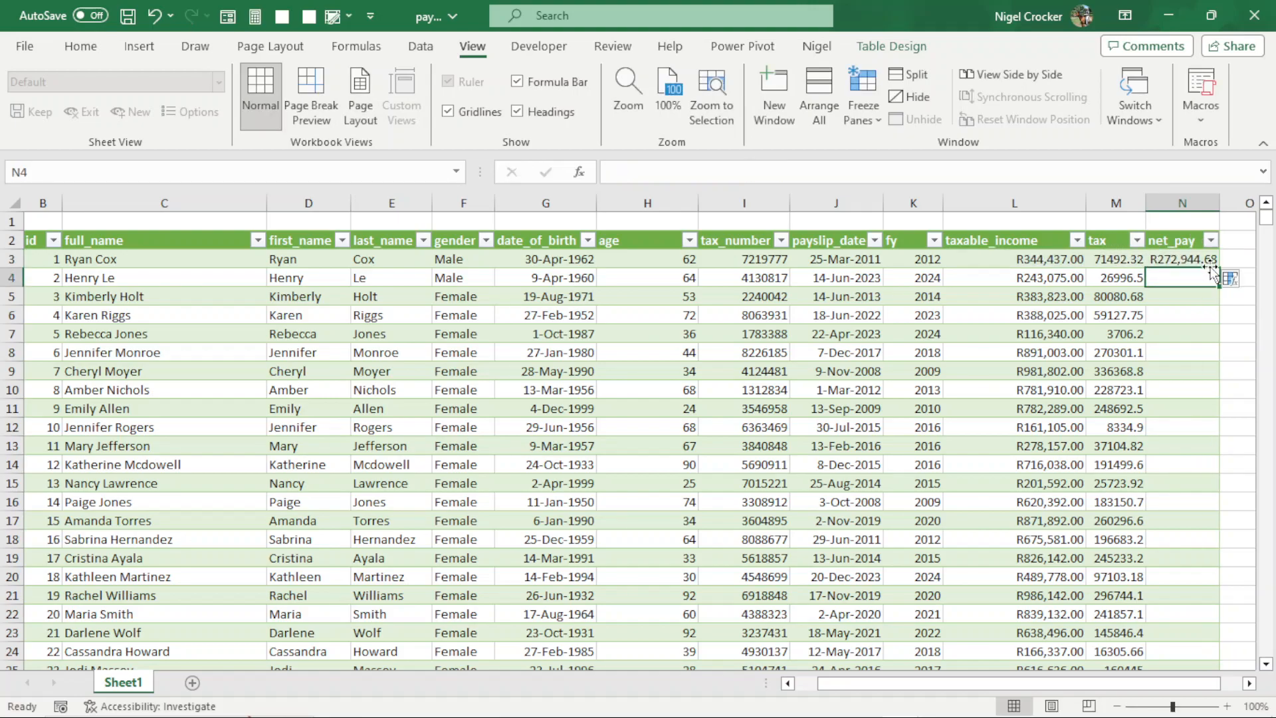
pyautogui.click(1230, 279)
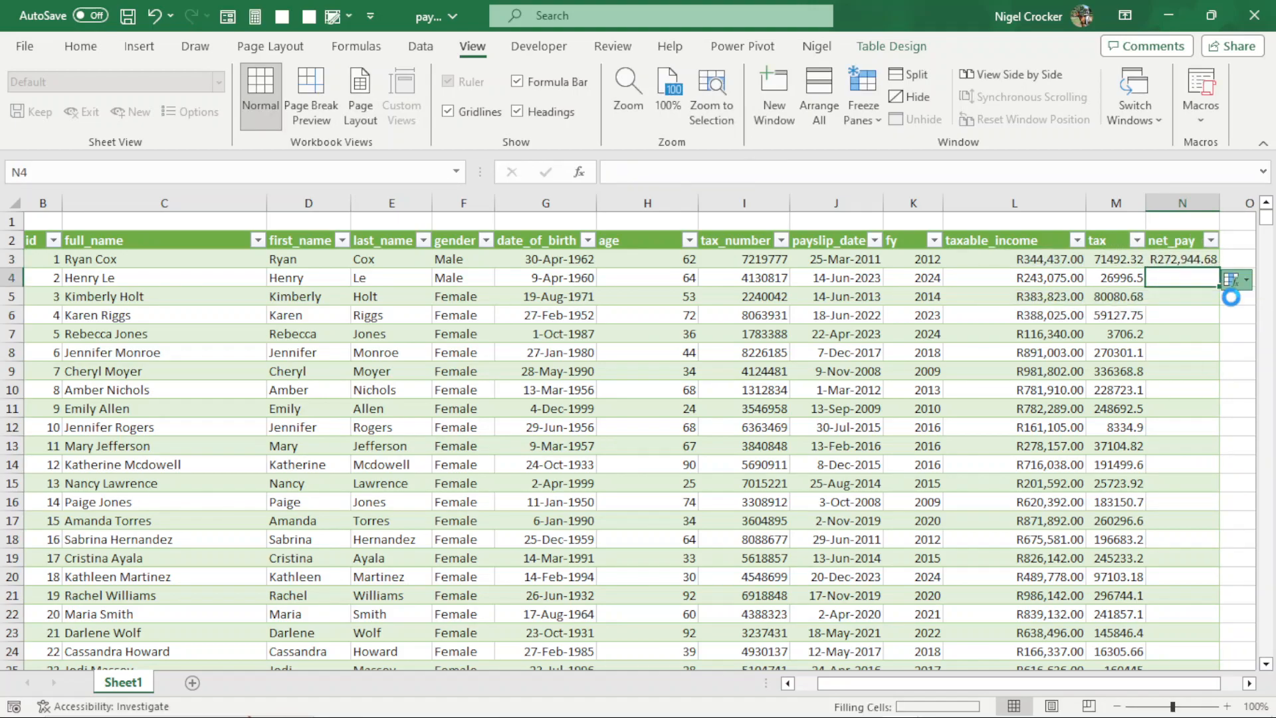
# Step: Replace the formulas in the whole net_pay column with fixed values and check the column down to its last row
pyautogui.click(1165, 258)
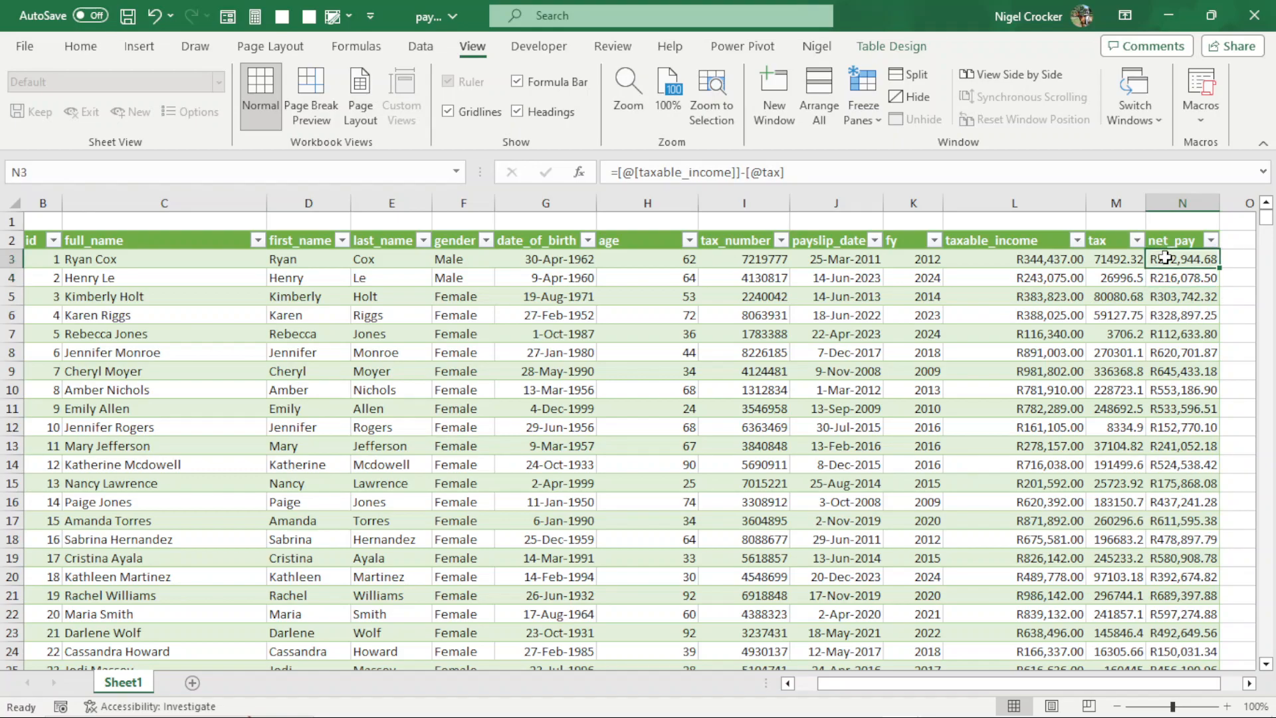
pyautogui.hotkey('ctrl', 'shift', 'Down')
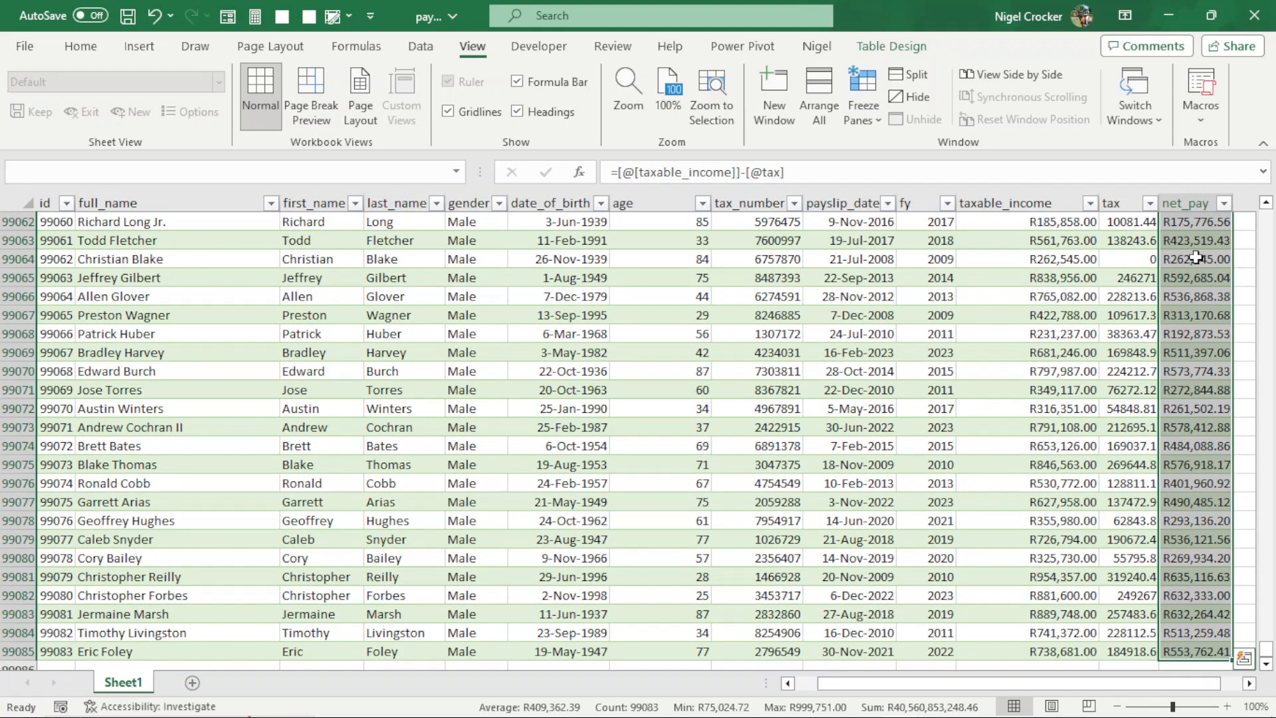
pyautogui.rightClick(1195, 257)
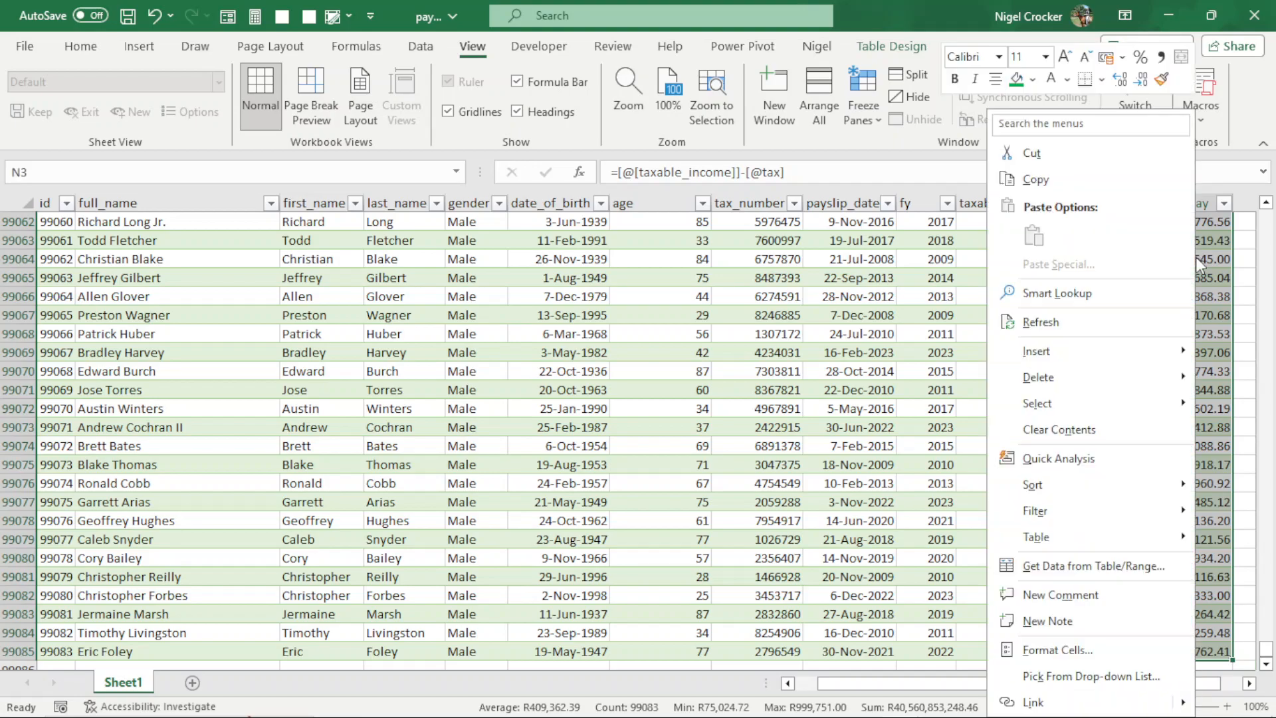
pyautogui.click(1036, 180)
pyautogui.hotkey('ctrl', 'BackSpace')
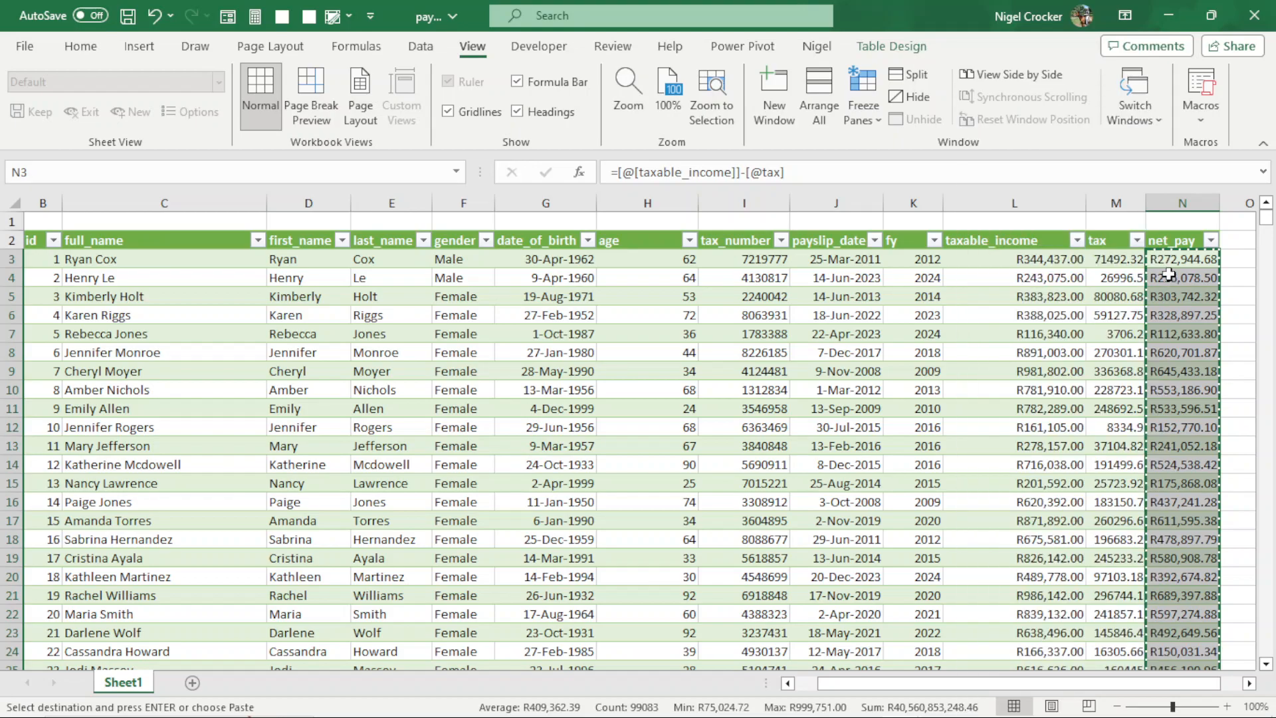
pyautogui.rightClick(1170, 275)
pyautogui.press('v')
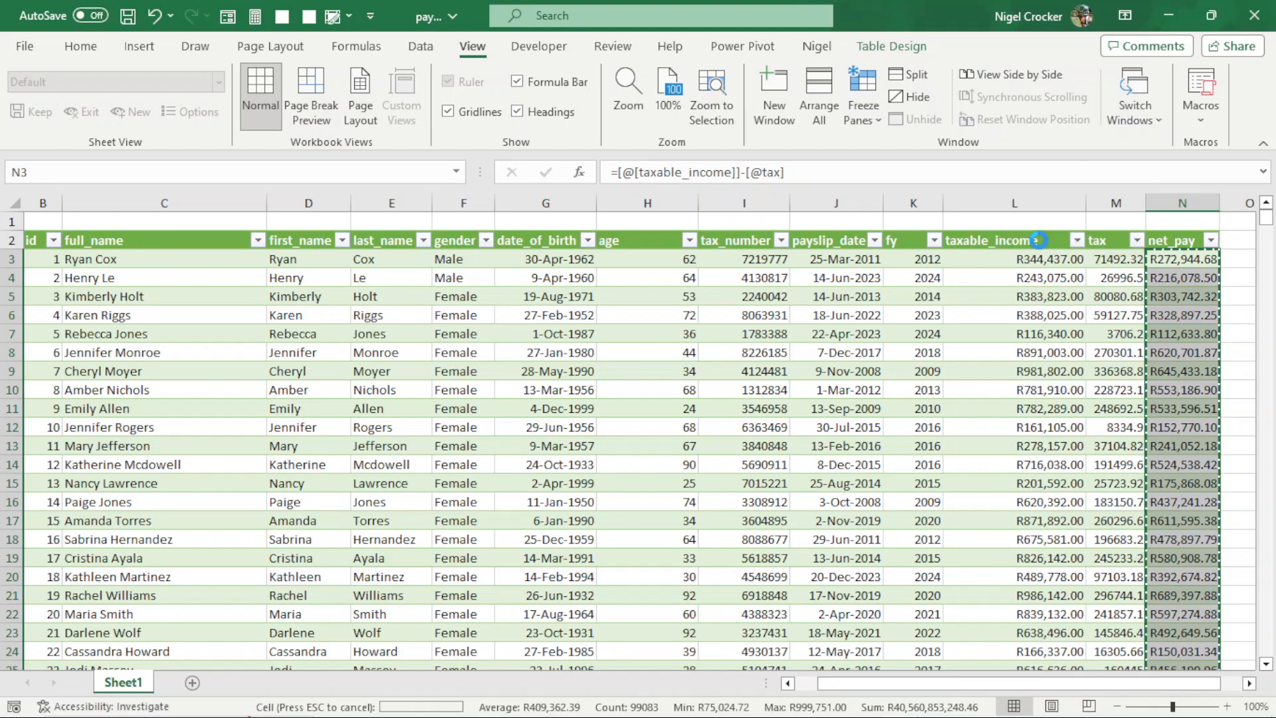
pyautogui.click(1151, 296)
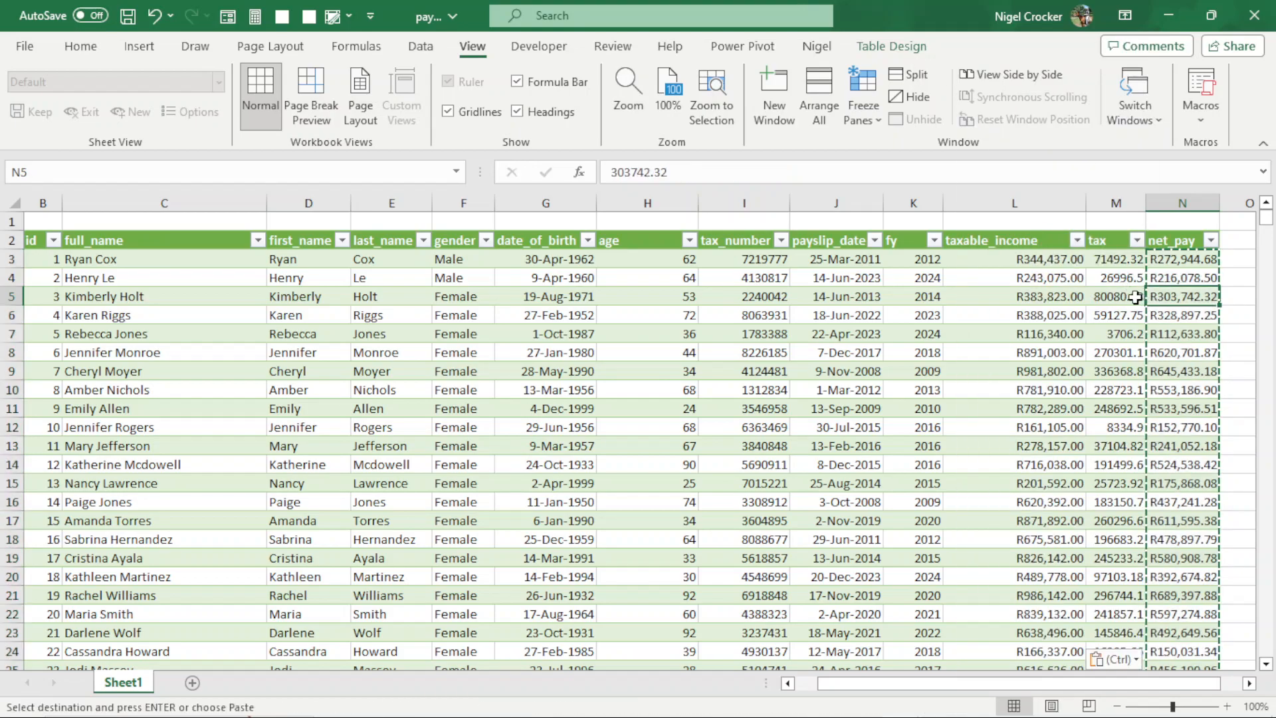
pyautogui.press('Escape')
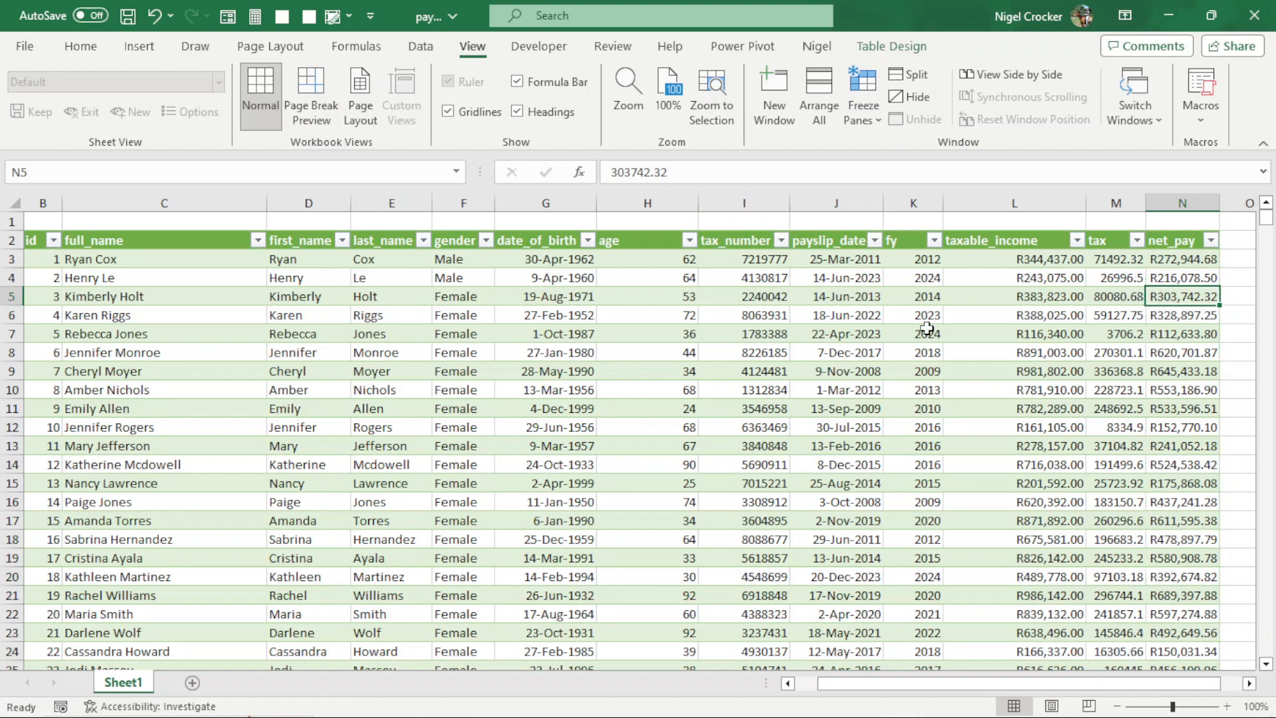
pyautogui.click(1183, 262)
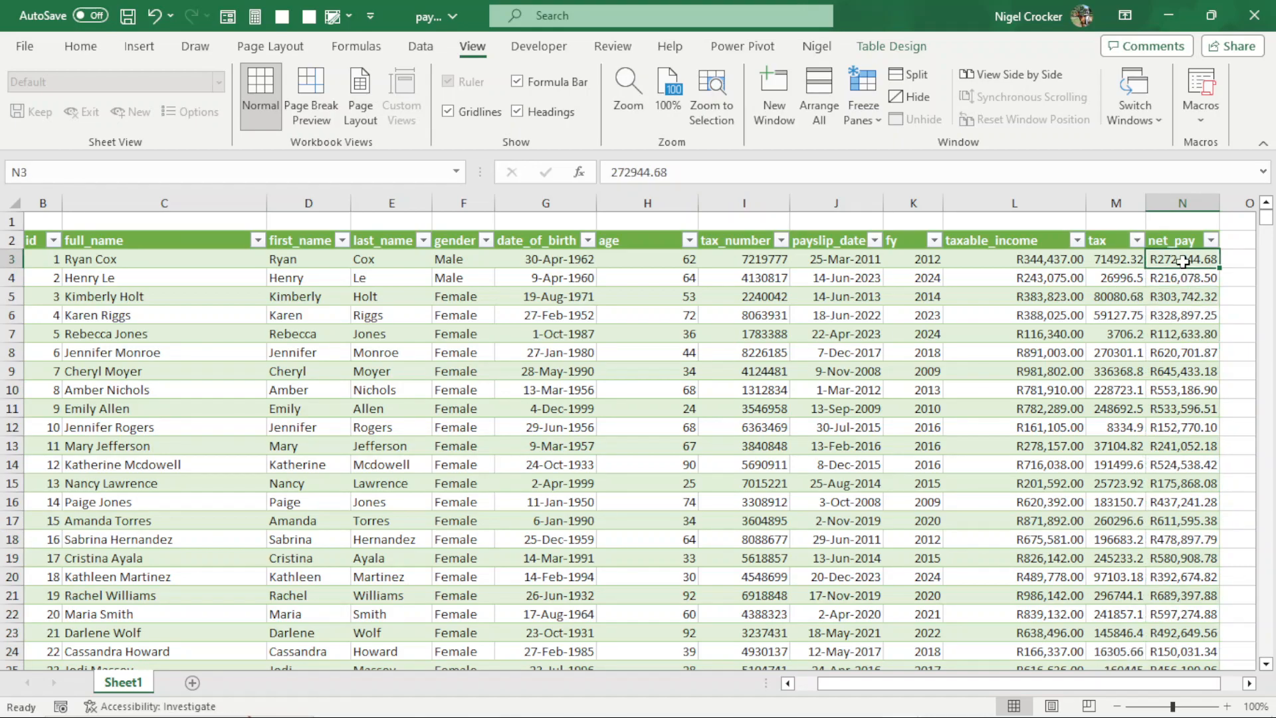
pyautogui.hotkey('ctrl', 'Down')
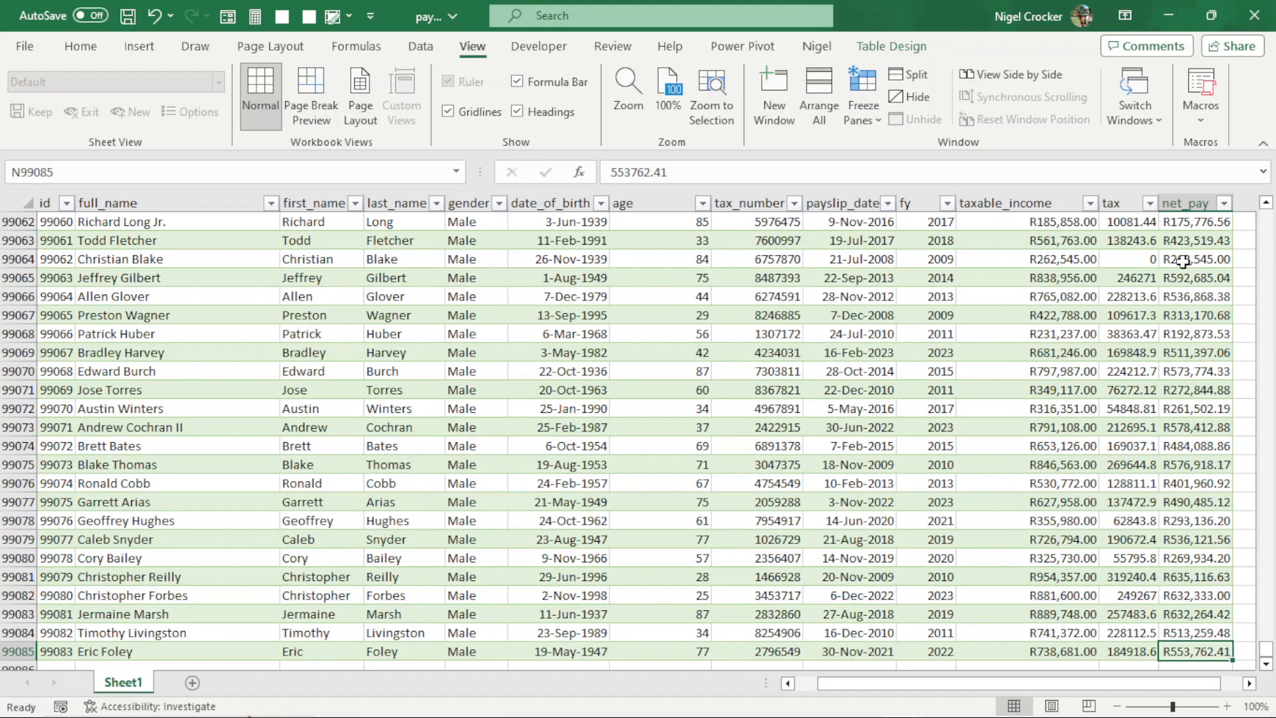
# Step: Add the whole payslips table, from id to net_pay, to the Power Pivot data model
pyautogui.hotkey('ctrl', 'Up')
pyautogui.click(551, 314)
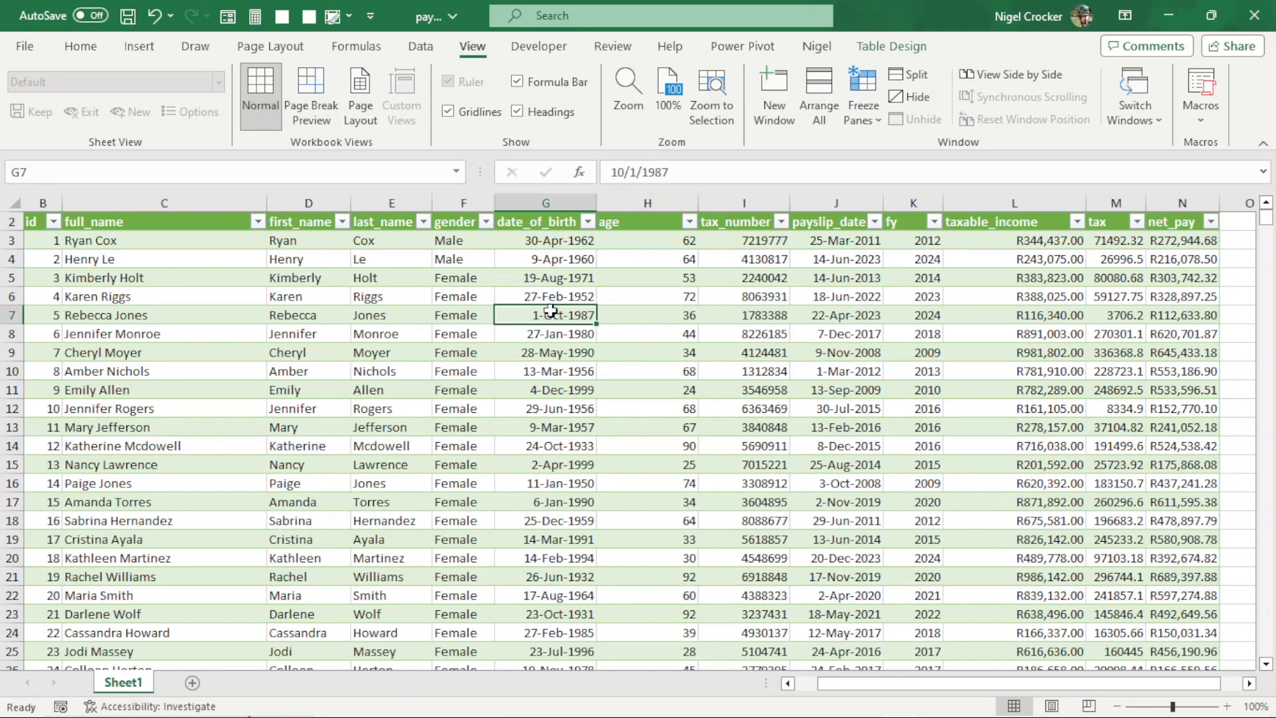
pyautogui.click(767, 48)
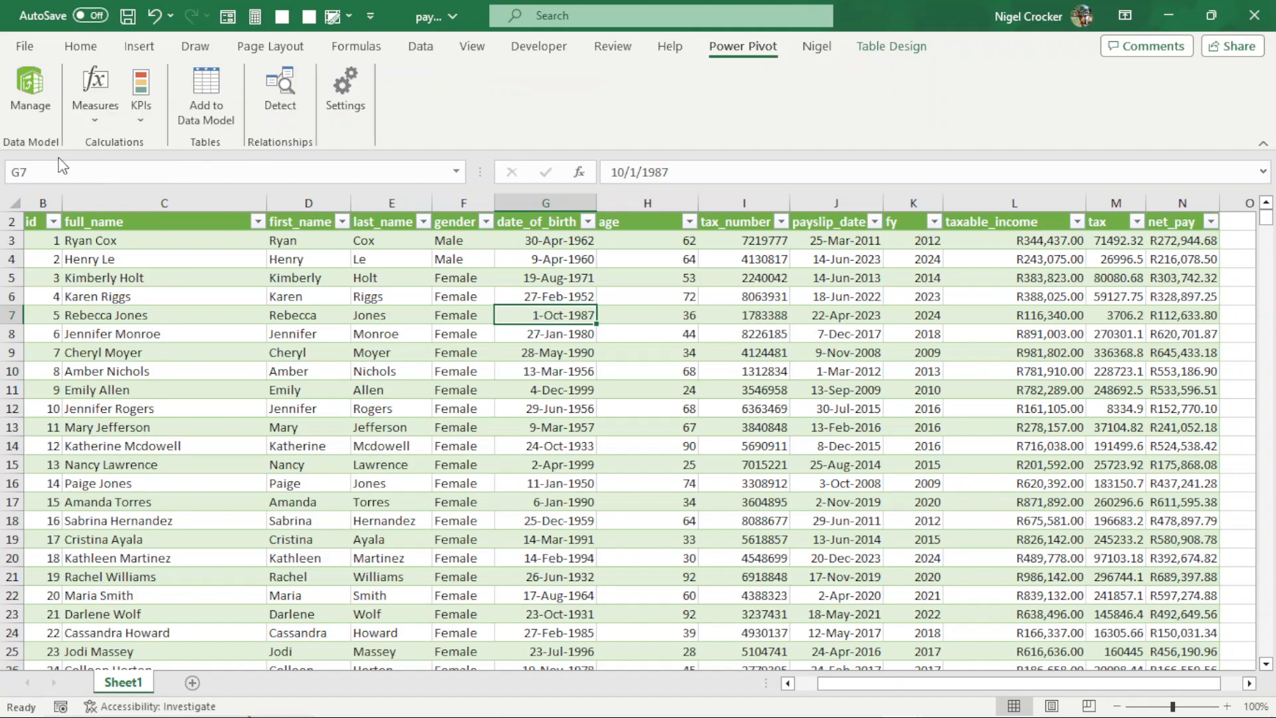
pyautogui.click(210, 106)
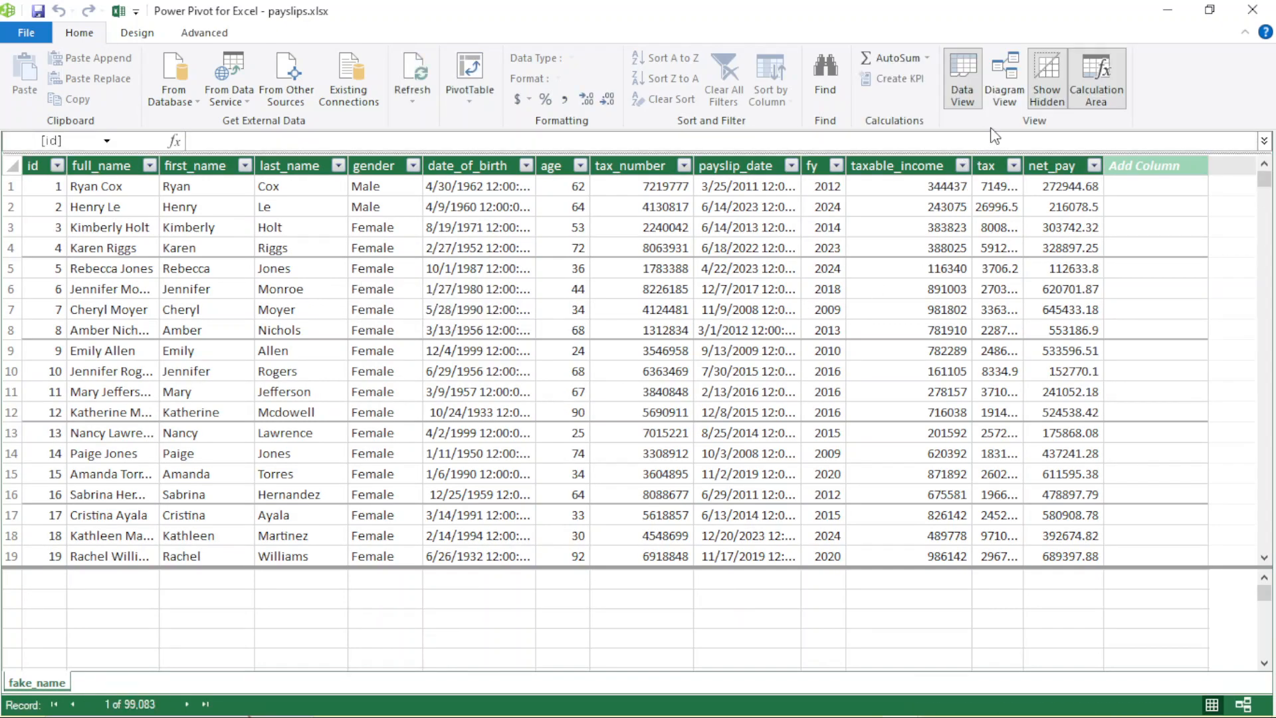
# Step: Examine the fake_name table's complete field list in the diagram view and return to the data view
pyautogui.click(1004, 99)
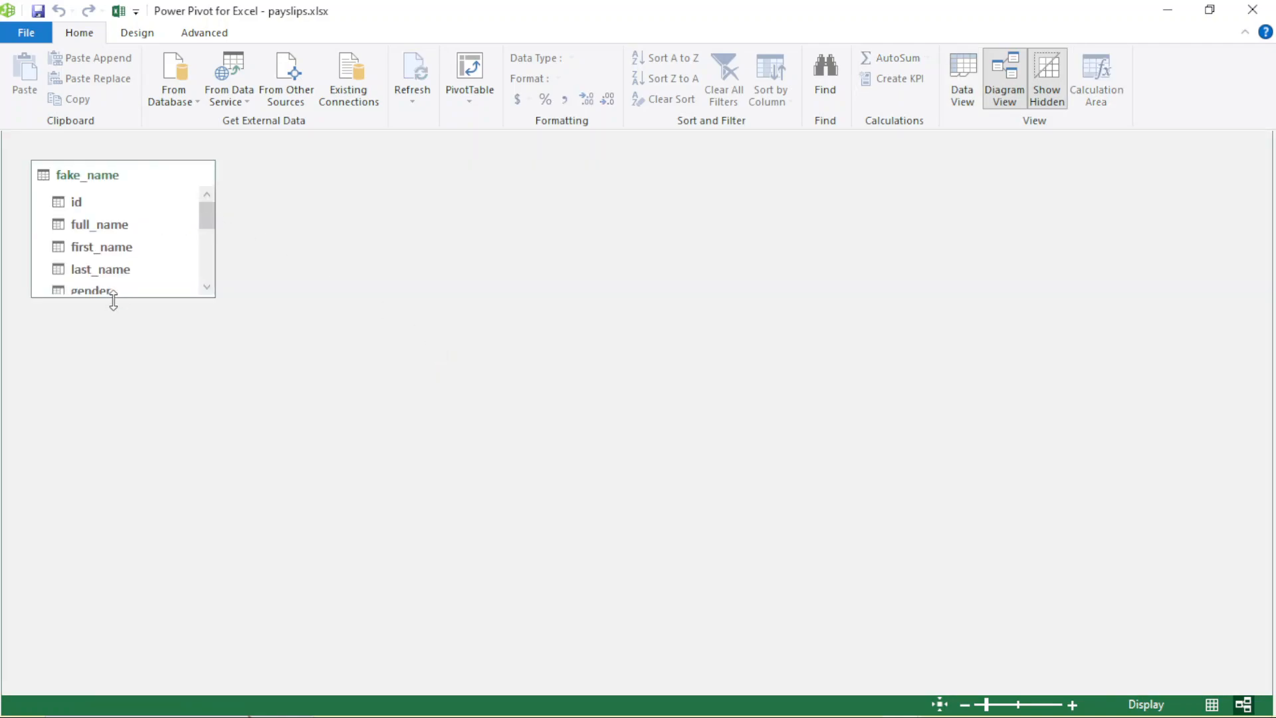
pyautogui.moveTo(114, 301); pyautogui.dragTo(131, 516)
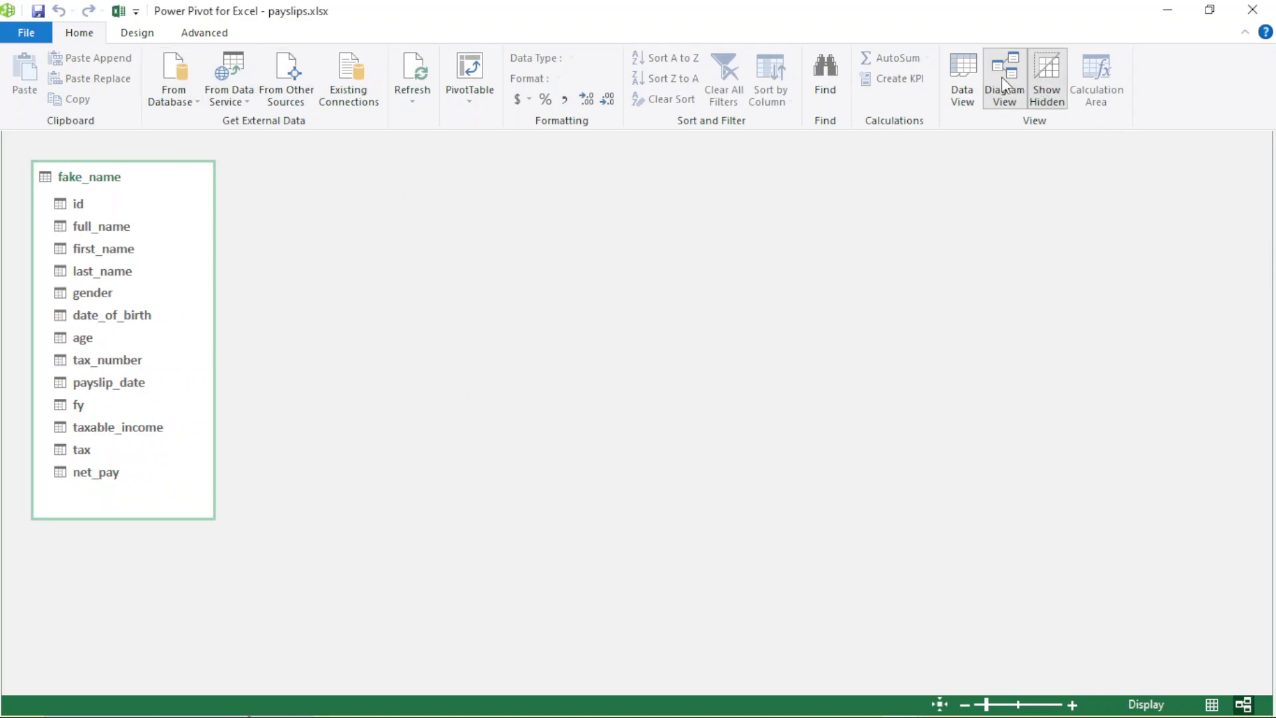
pyautogui.click(963, 69)
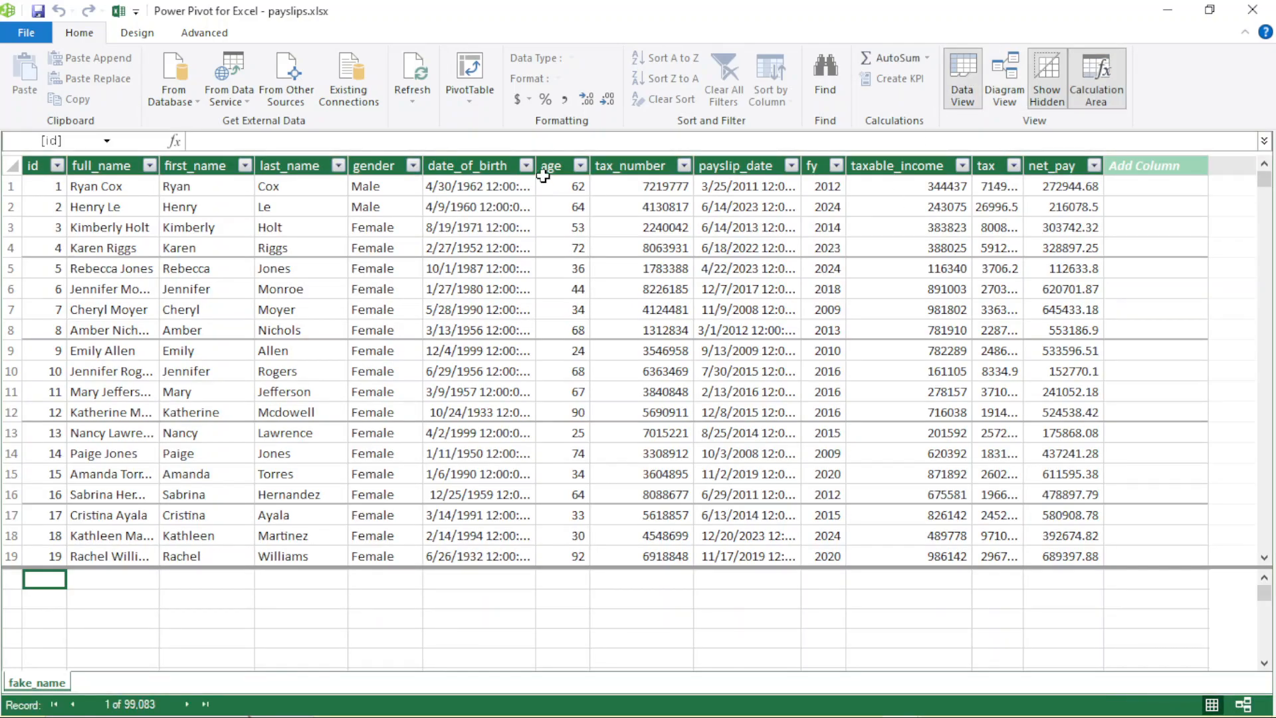
# Step: Create a flattened PivotTable from the data model on a new worksheet
pyautogui.click(470, 98)
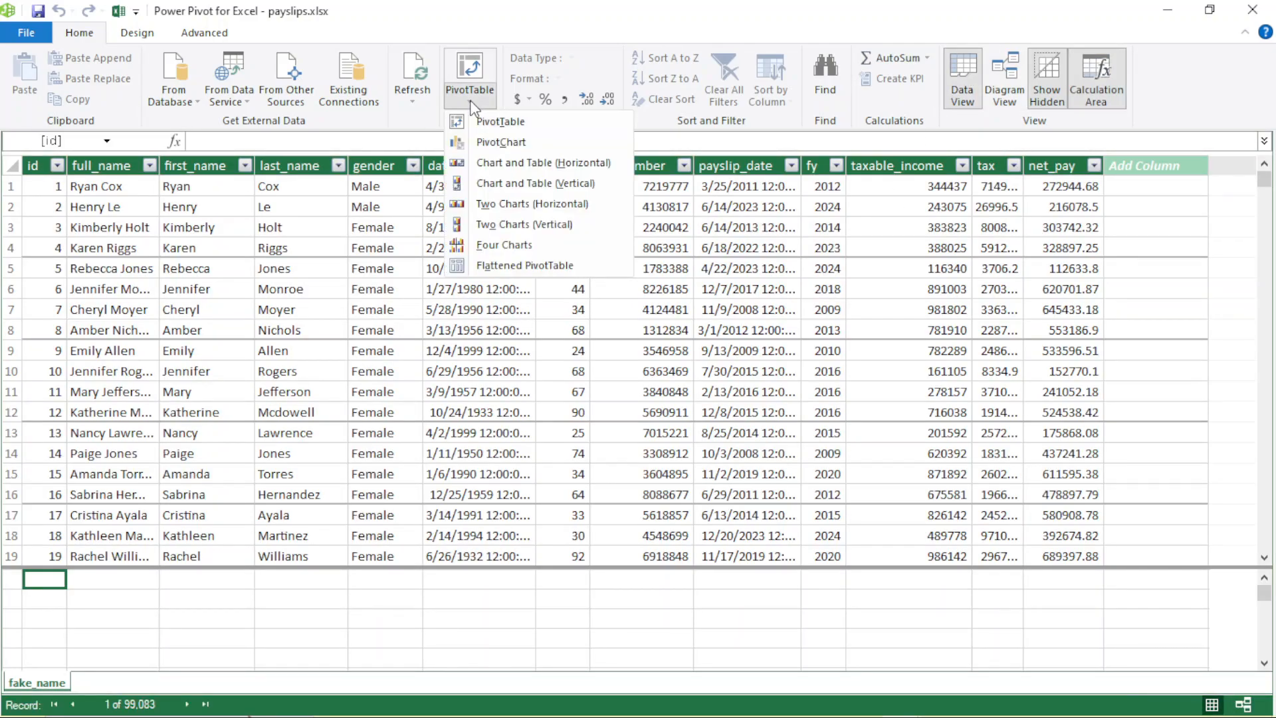
pyautogui.click(511, 268)
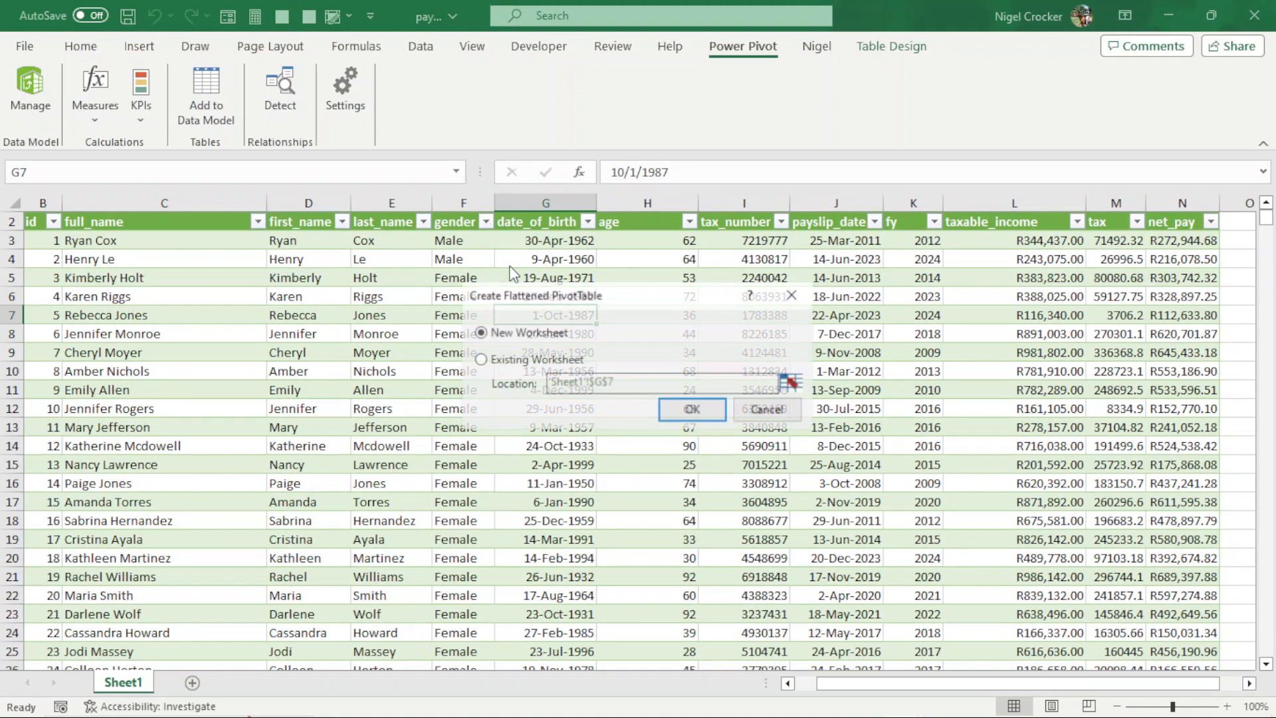
pyautogui.click(706, 410)
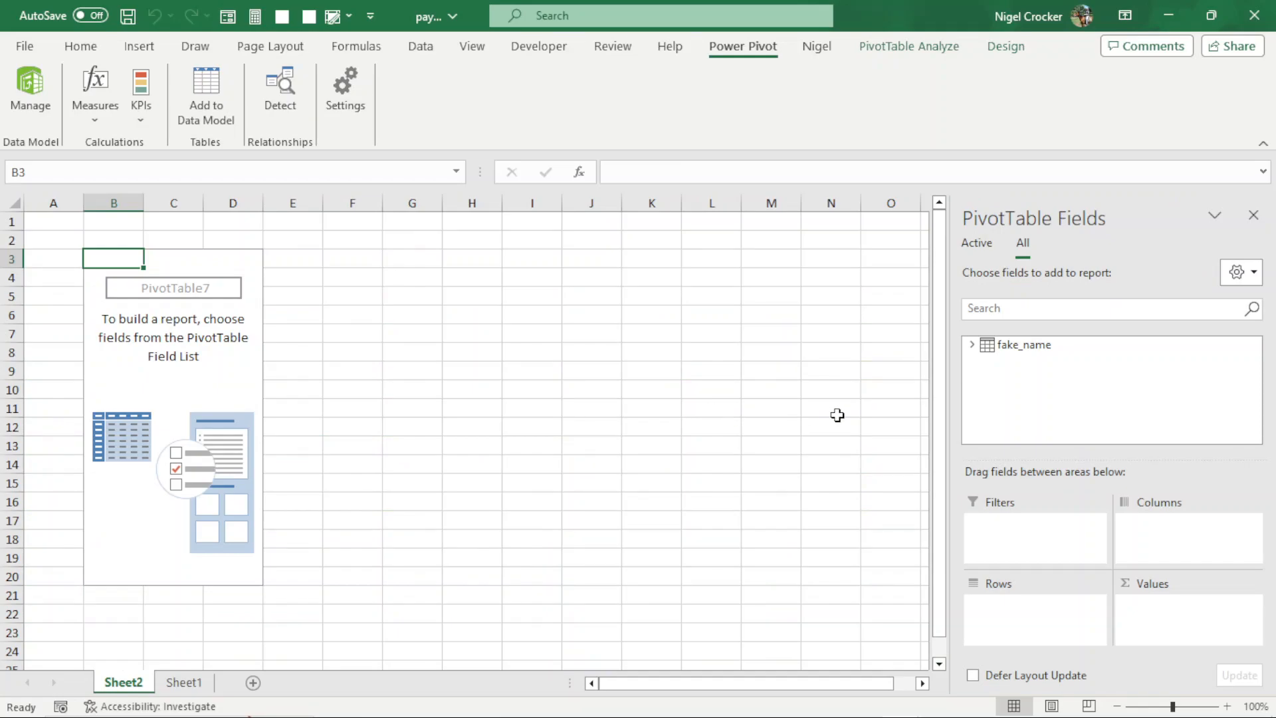
# Step: Add a slicer for the full_name field and filter it to the first name in its list
pyautogui.click(1011, 310)
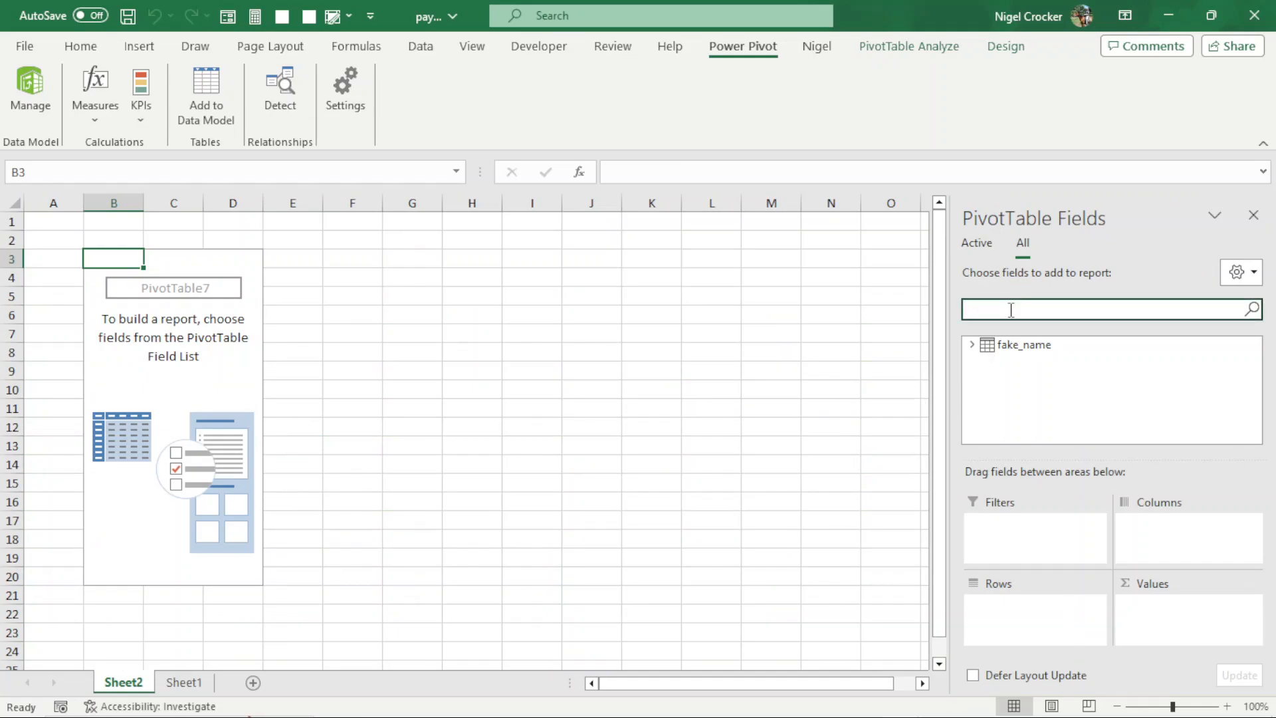
pyautogui.write('f')
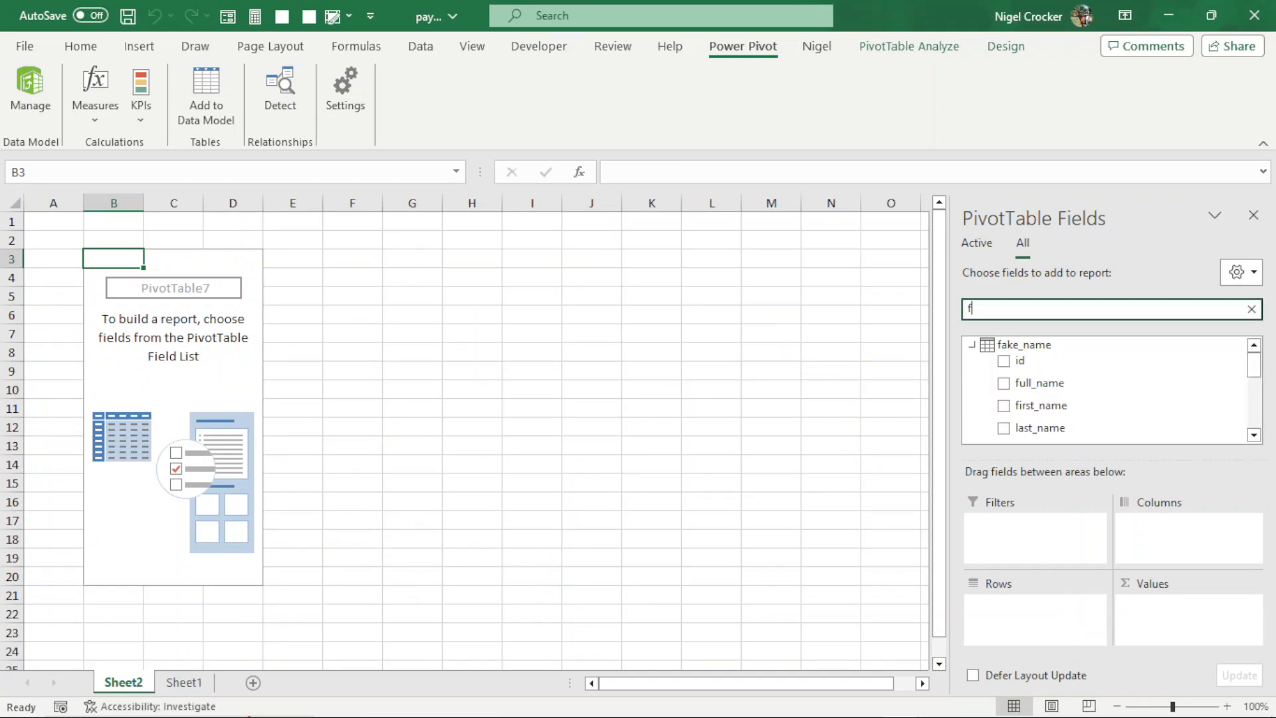
pyautogui.rightClick(1032, 392)
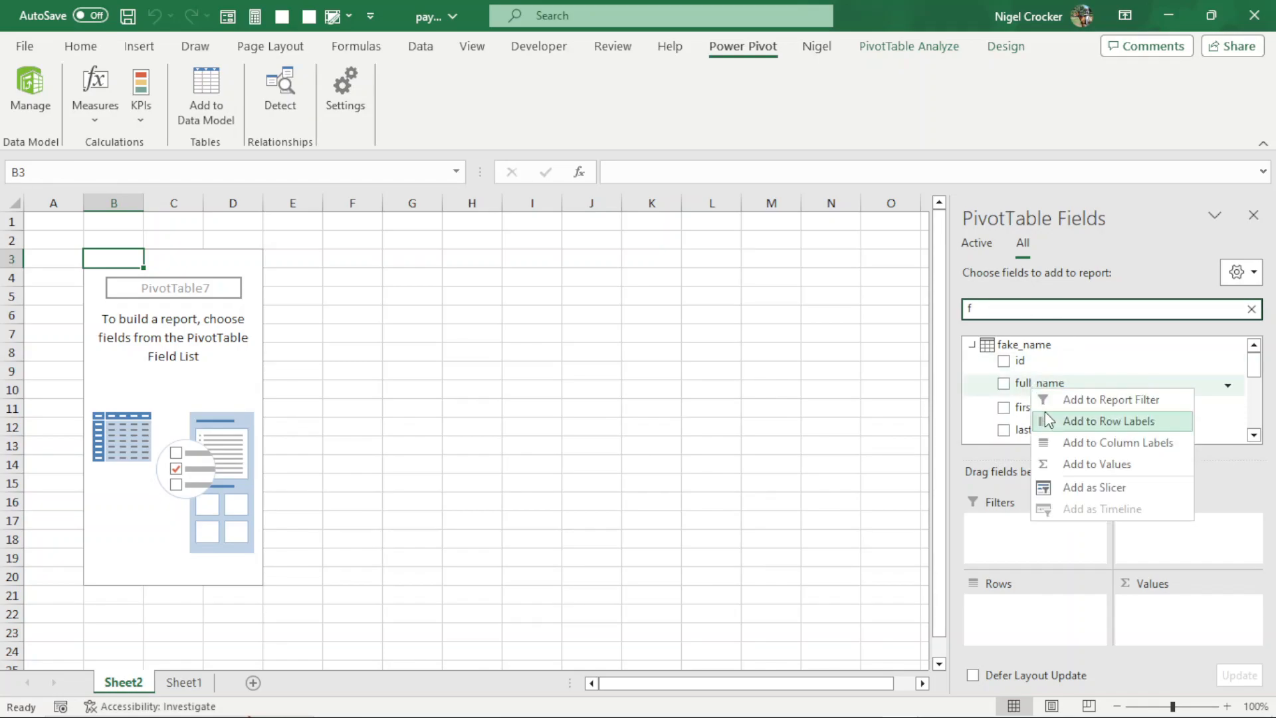
pyautogui.click(1080, 491)
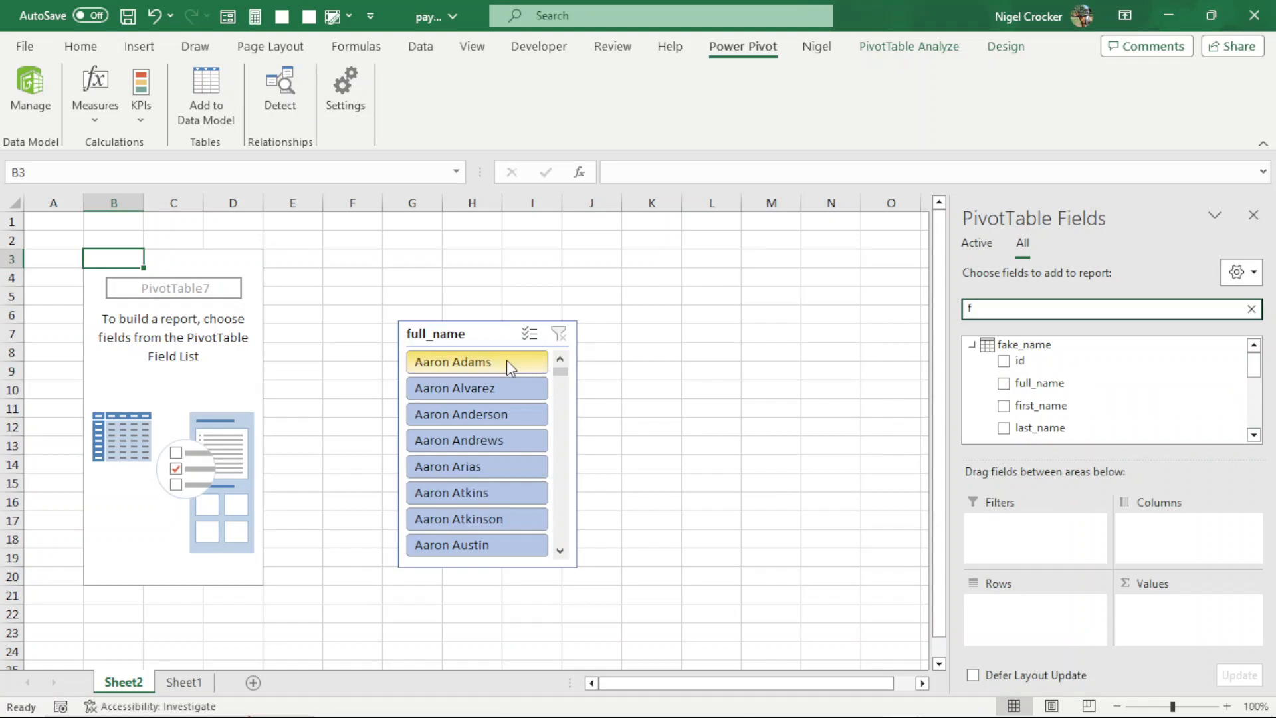
pyautogui.click(507, 361)
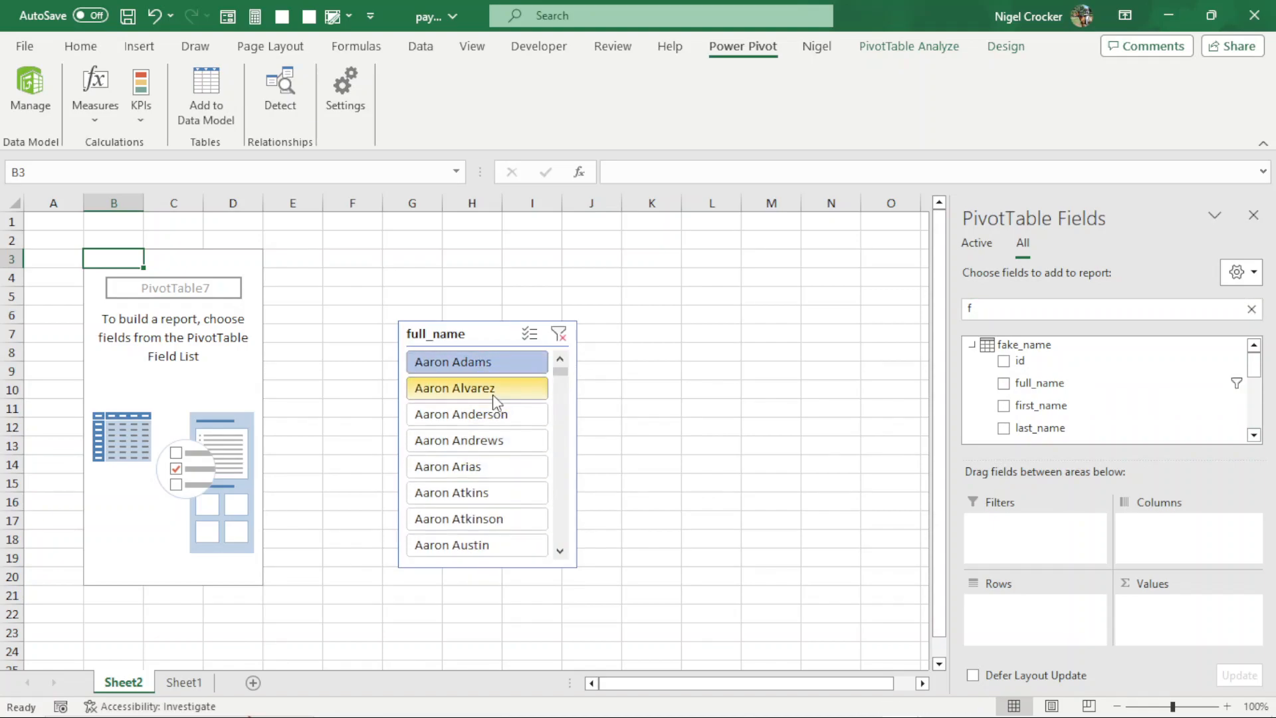
# Step: Move the full_name slicer up to row 1 around columns H to J and lengthen it down to about row 23
pyautogui.moveTo(499, 332); pyautogui.dragTo(561, 229)
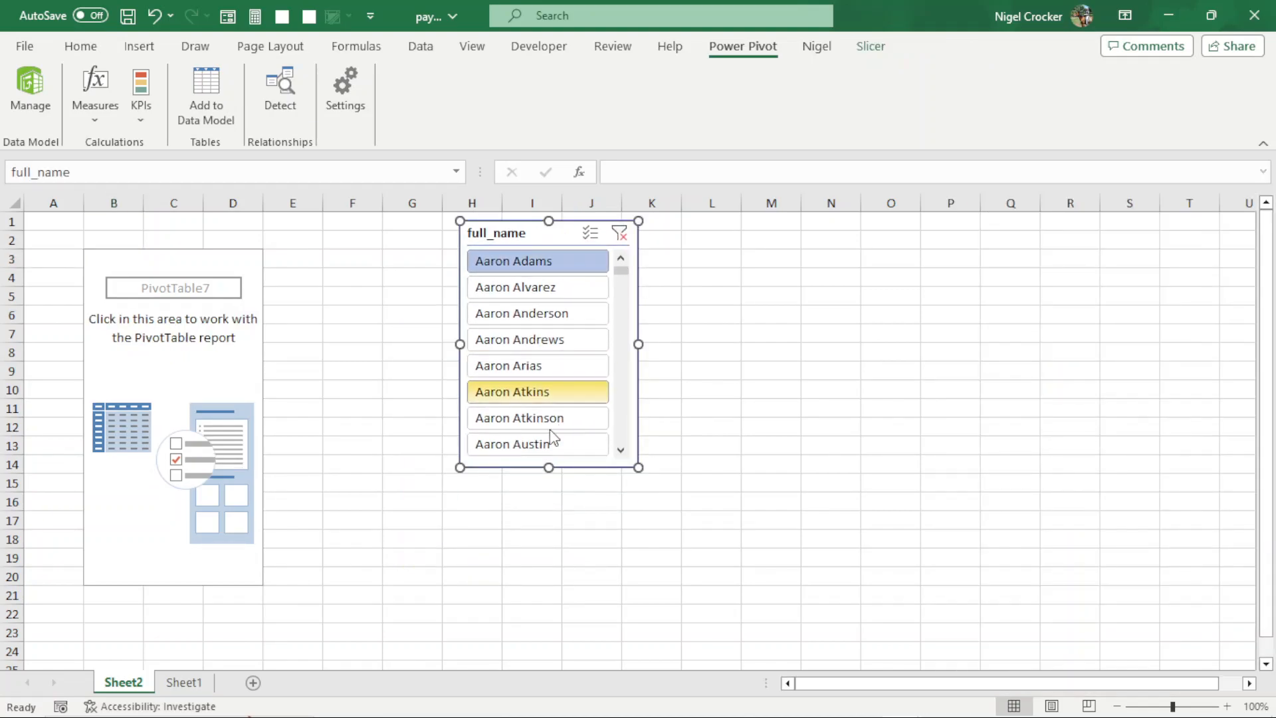
pyautogui.moveTo(546, 467); pyautogui.dragTo(542, 645)
pyautogui.moveTo(620, 270)
pyautogui.mouseDown()
pyautogui.moveTo(703, 393)
pyautogui.moveTo(618, 535)
pyautogui.moveTo(637, 267)
pyautogui.mouseUp()
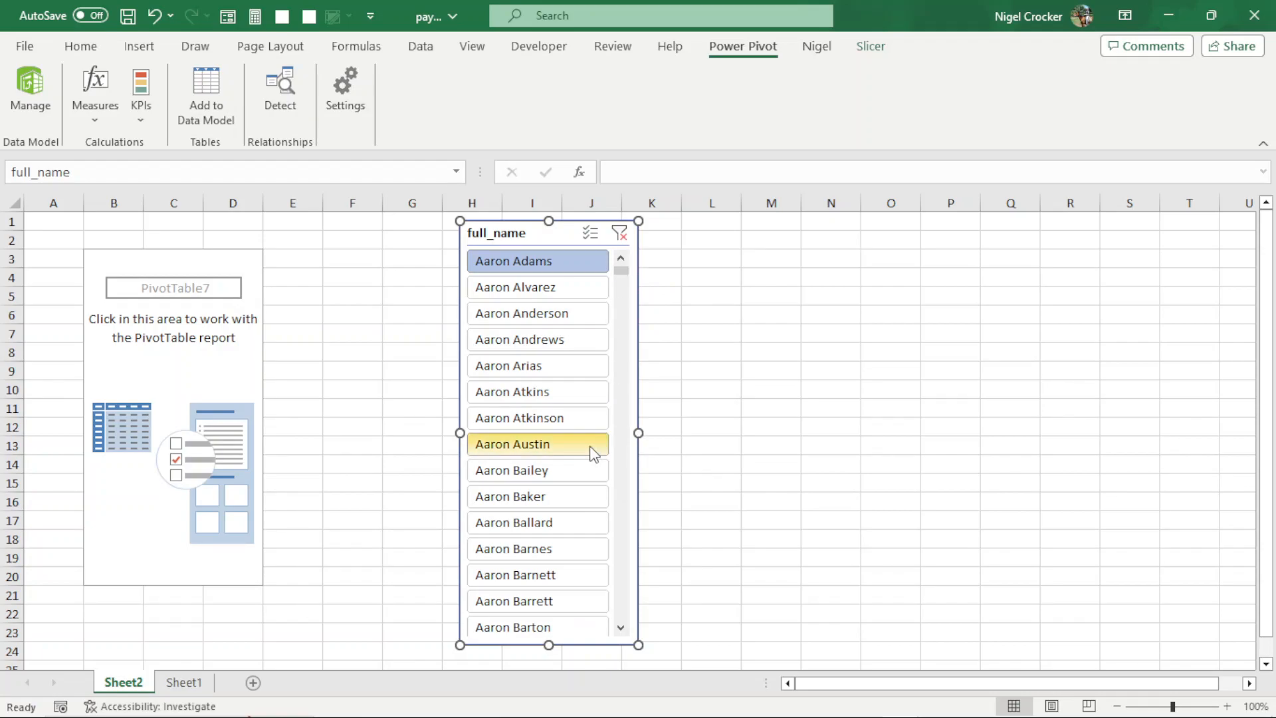
# Step: Put the full_name field in the rows of the PivotTable at B3
pyautogui.click(127, 266)
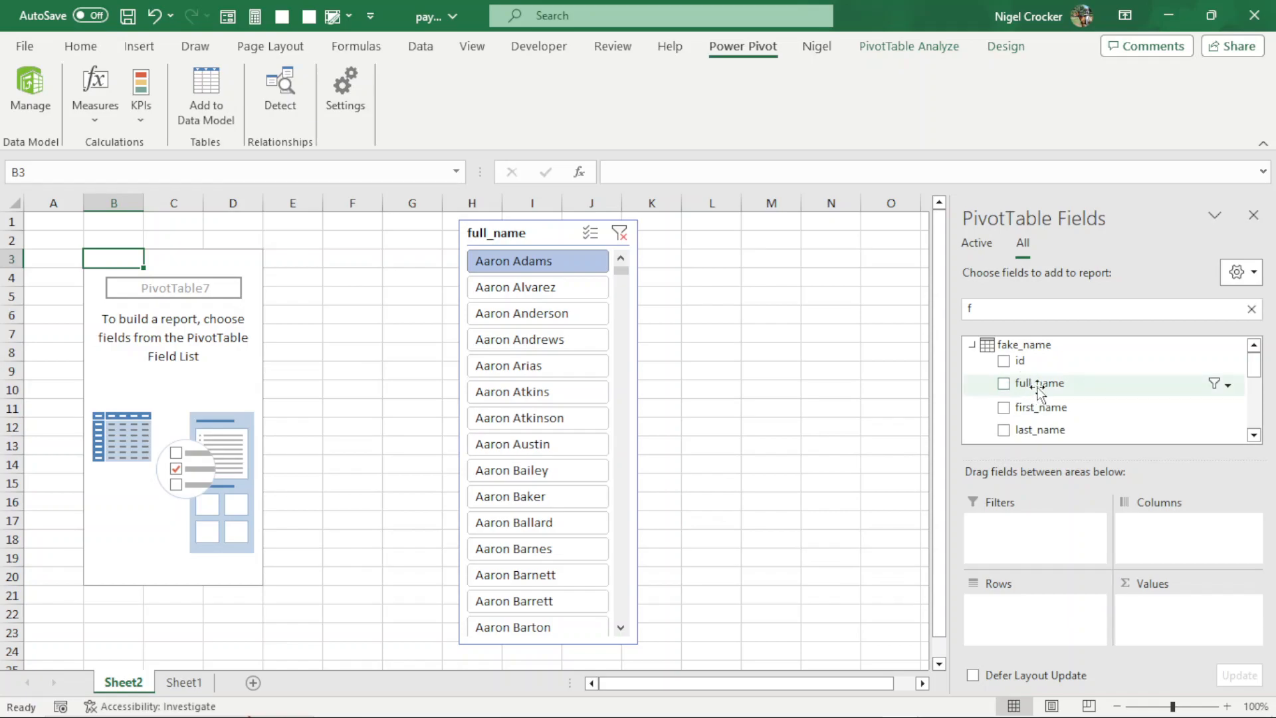
pyautogui.moveTo(1040, 386); pyautogui.dragTo(1008, 615)
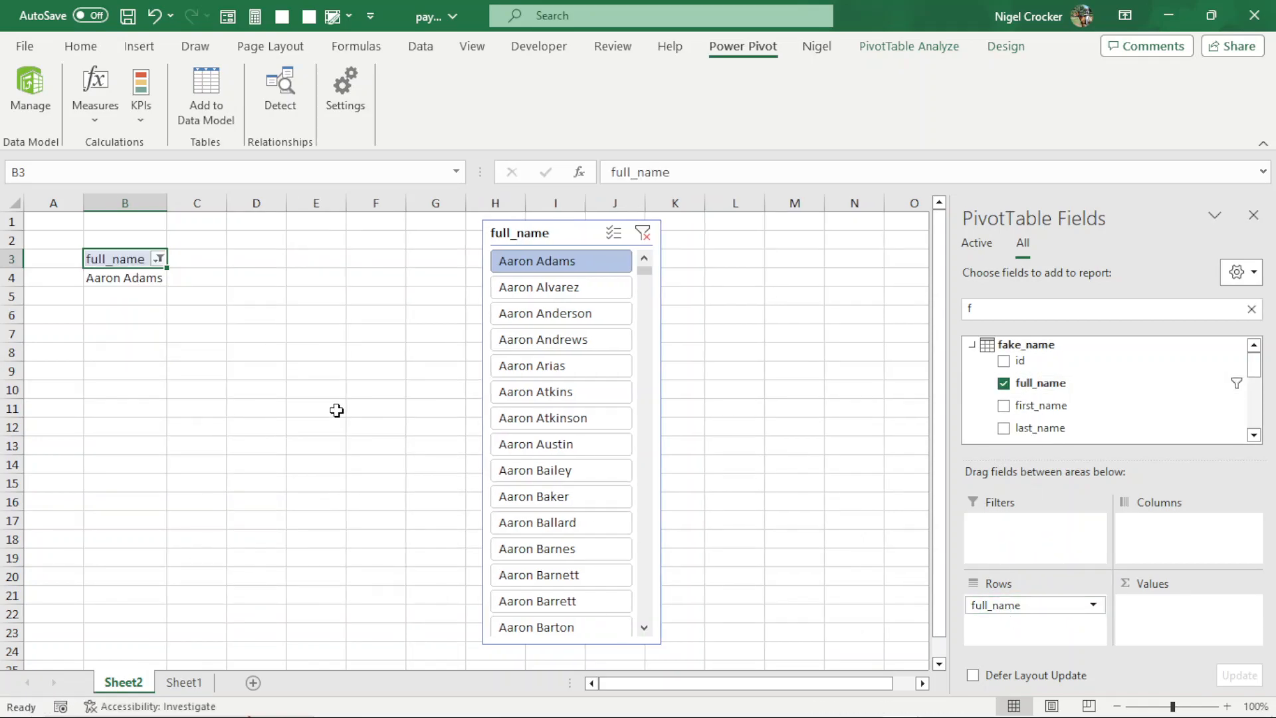
# Step: Turn off autofitting column widths on update for the full_name PivotTable and widen column B
pyautogui.rightClick(136, 259)
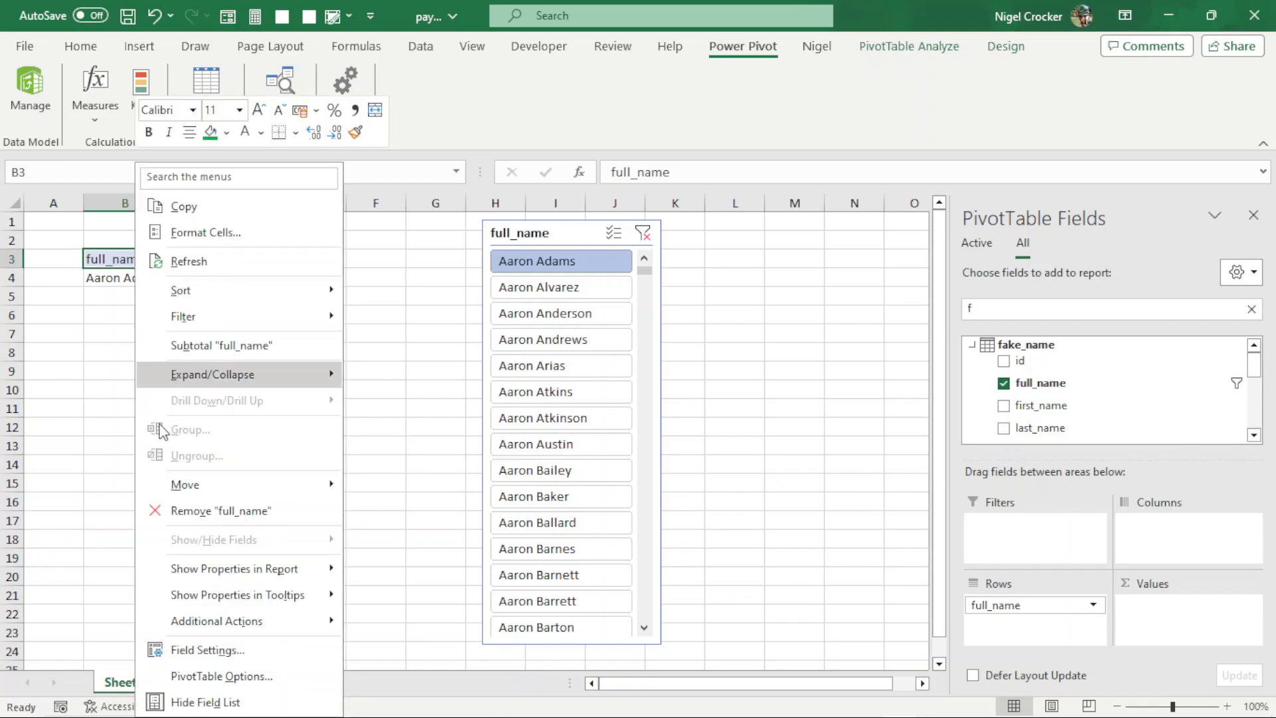
pyautogui.click(226, 676)
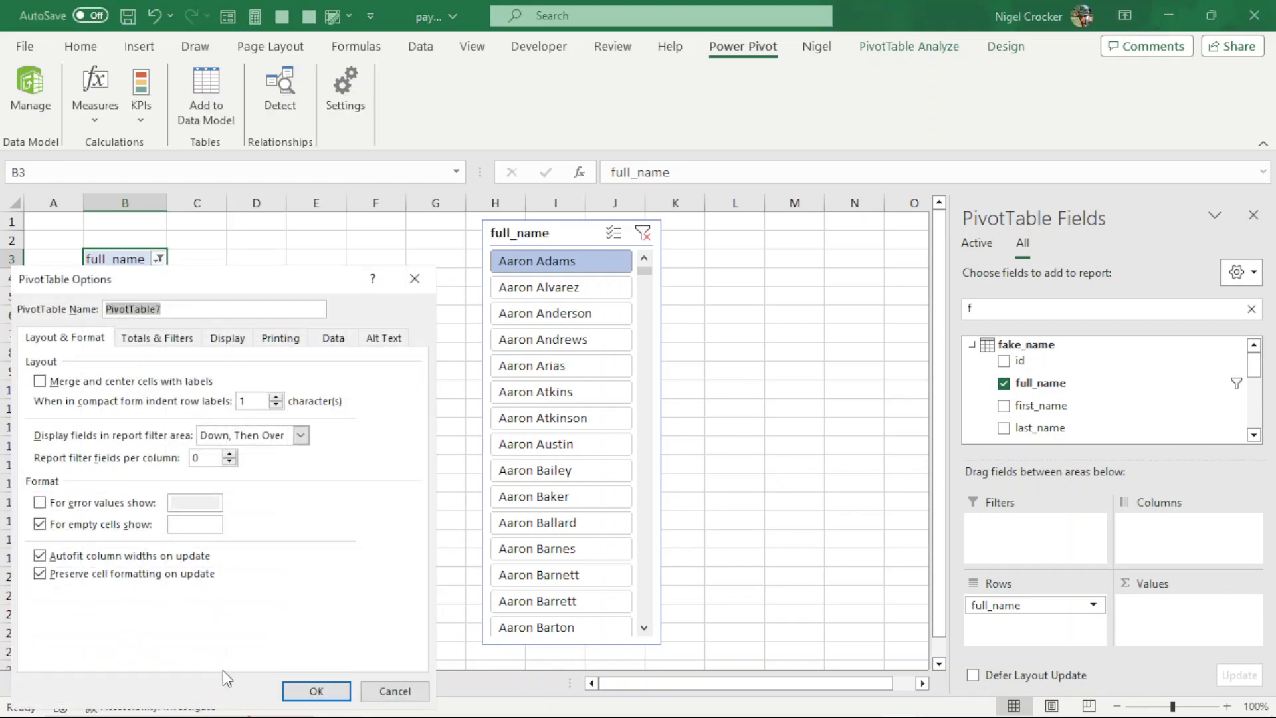
pyautogui.click(39, 557)
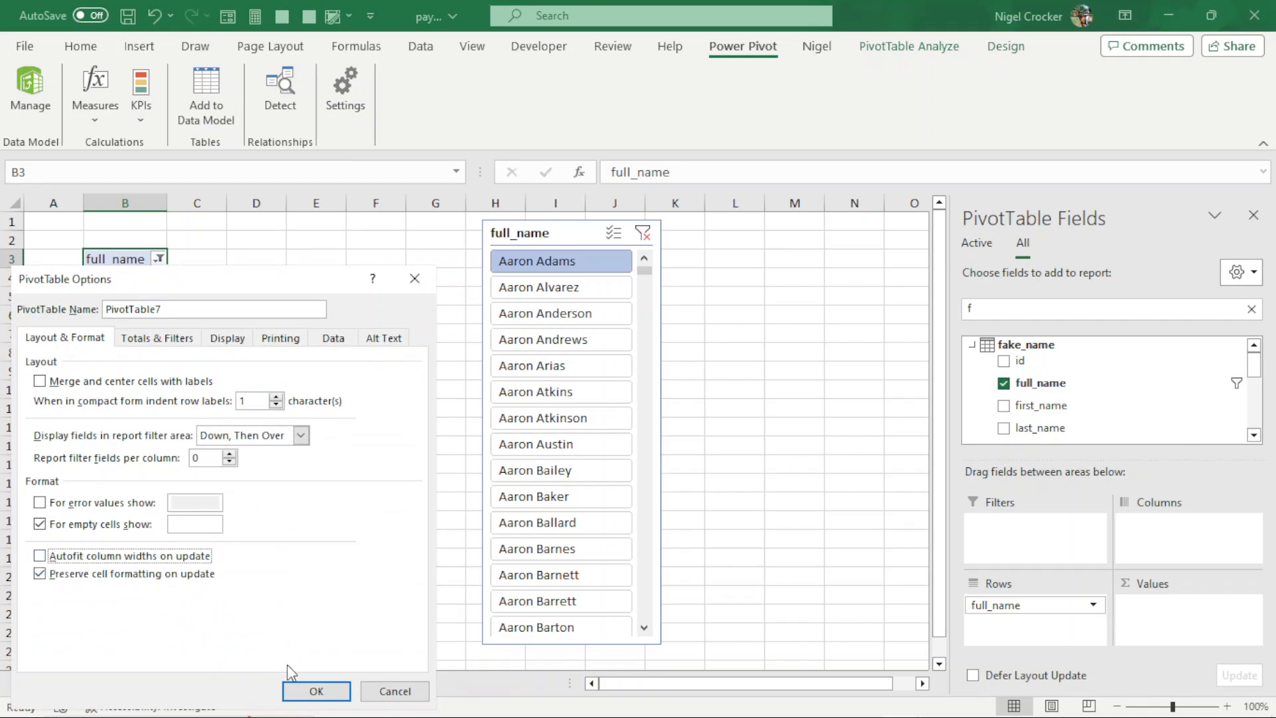
pyautogui.click(333, 691)
pyautogui.moveTo(179, 206); pyautogui.dragTo(209, 204)
# Step: Copy the full_name PivotTable to cell F3 and enable the workbook's data connections
pyautogui.moveTo(153, 256); pyautogui.dragTo(152, 275)
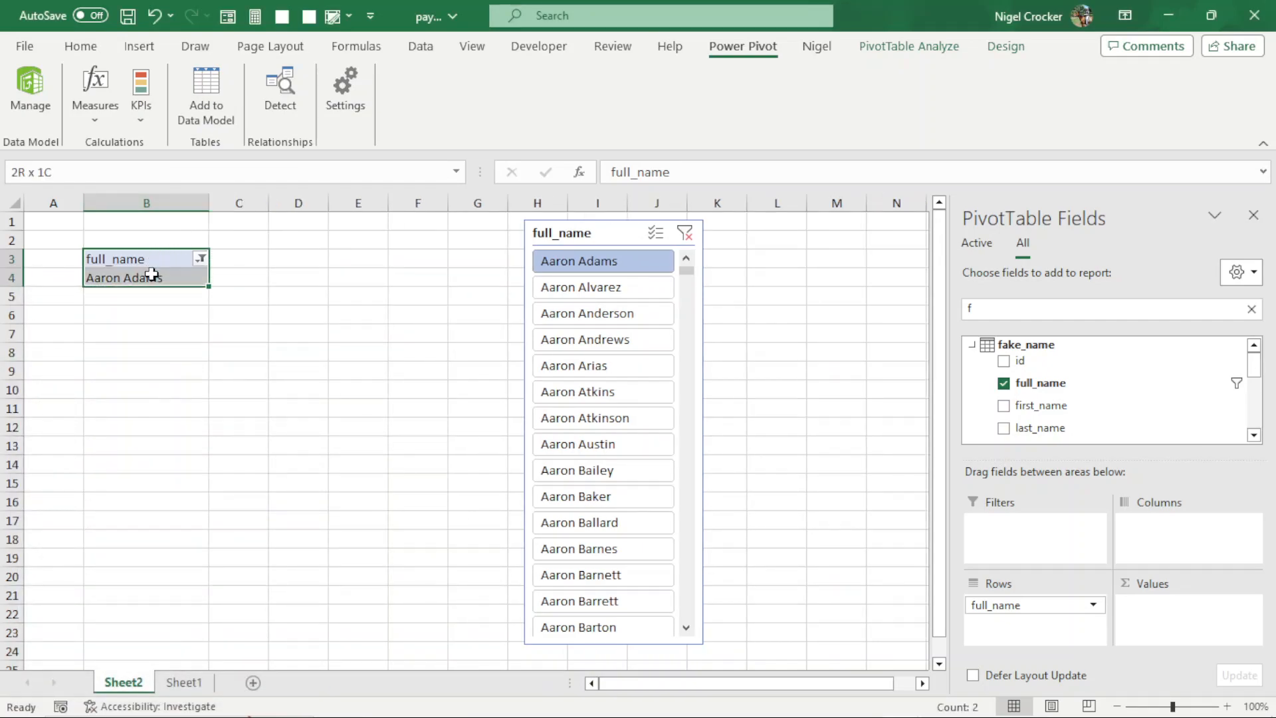
pyautogui.hotkey('ctrl', 'c')
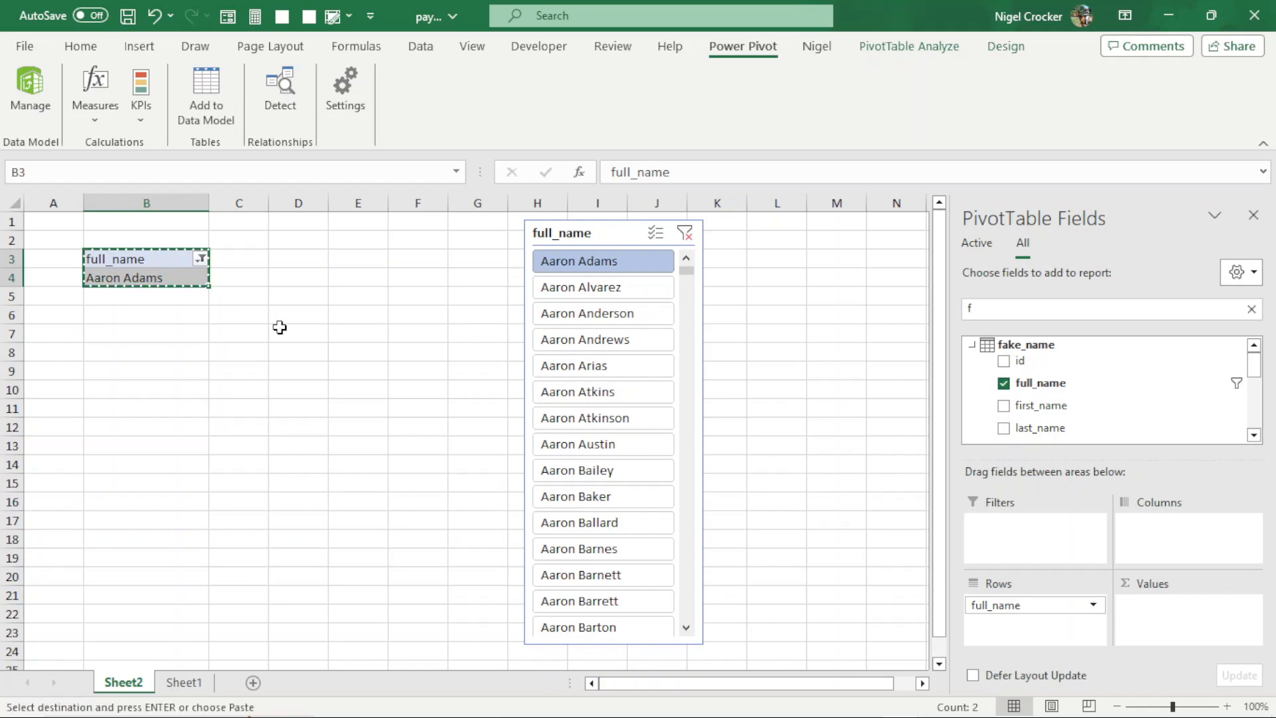
pyautogui.click(416, 265)
pyautogui.hotkey('ctrl', 'v')
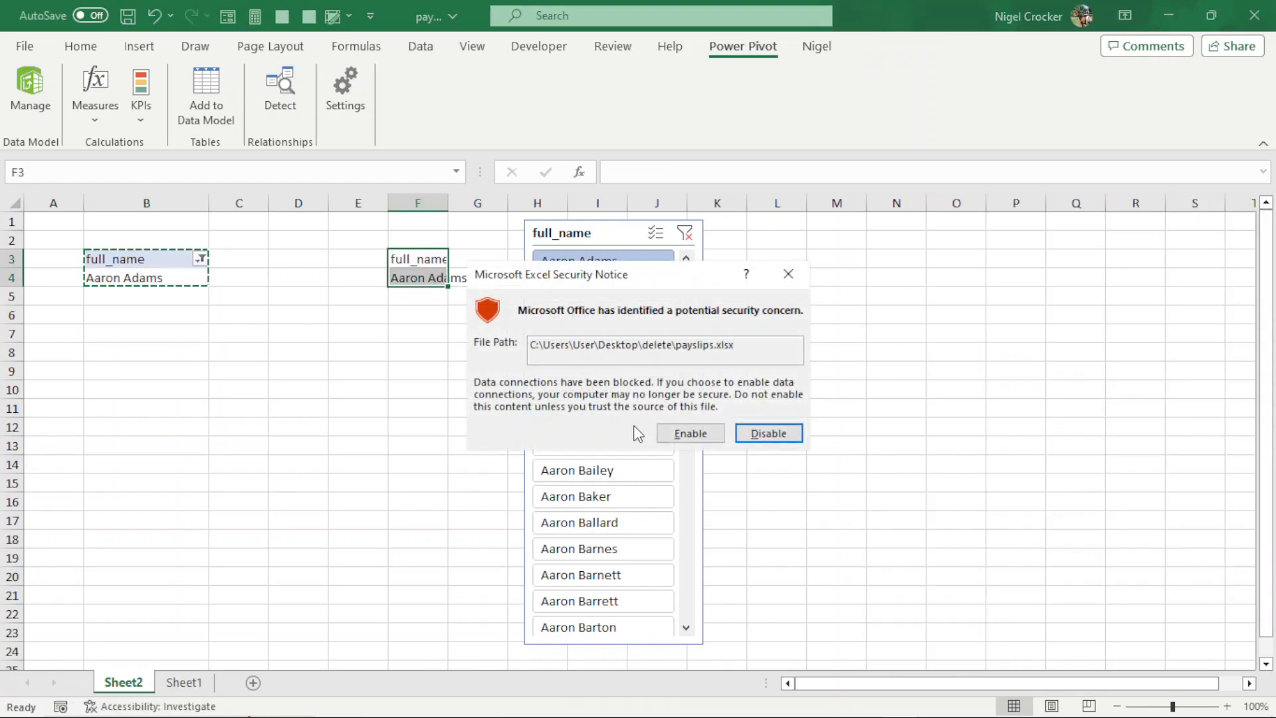
pyautogui.click(684, 435)
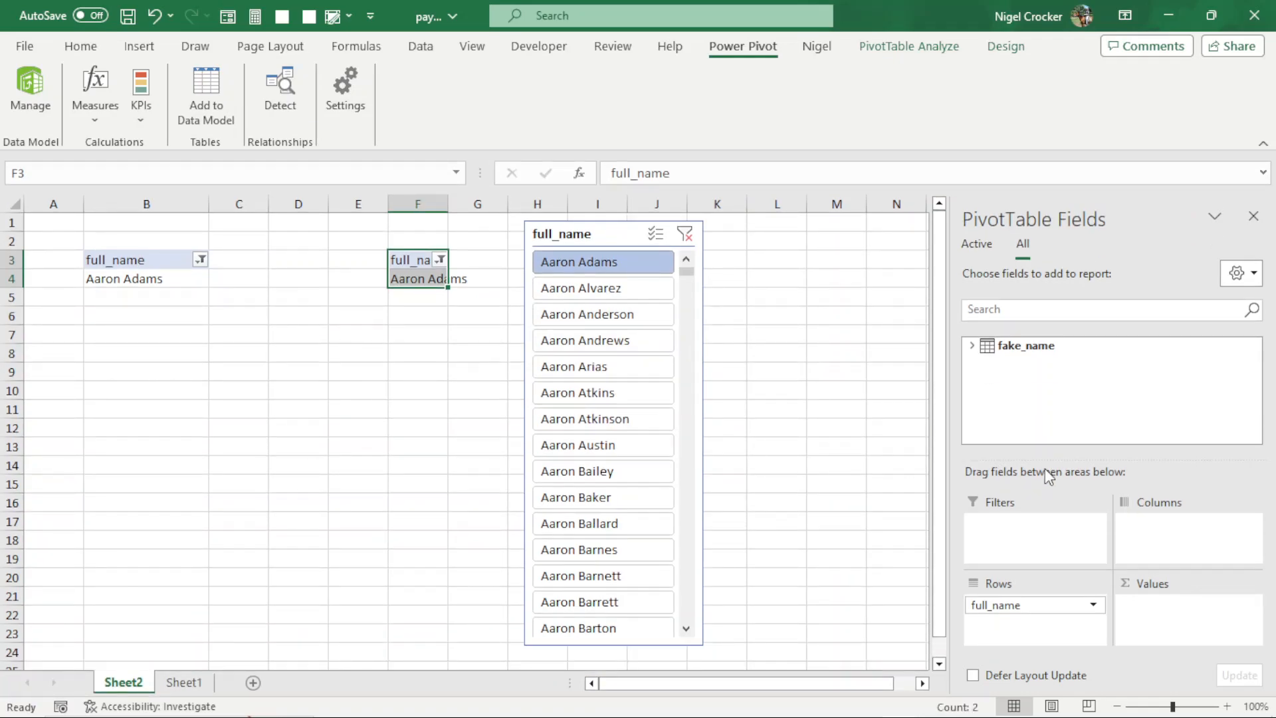
# Step: Replace full_name with payslip_date in the rows of the PivotTable at F3 and widen column F to fit the date
pyautogui.click(989, 311)
pyautogui.write('pays')
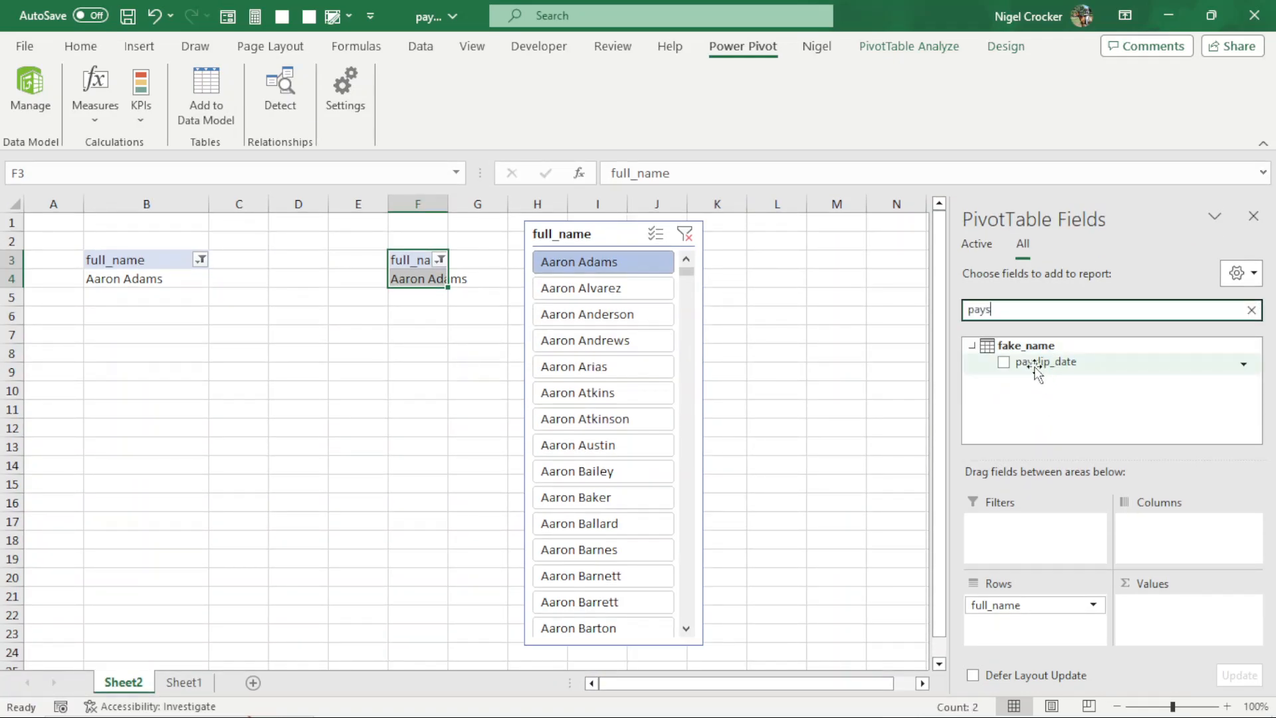
pyautogui.moveTo(1002, 367); pyautogui.dragTo(846, 592)
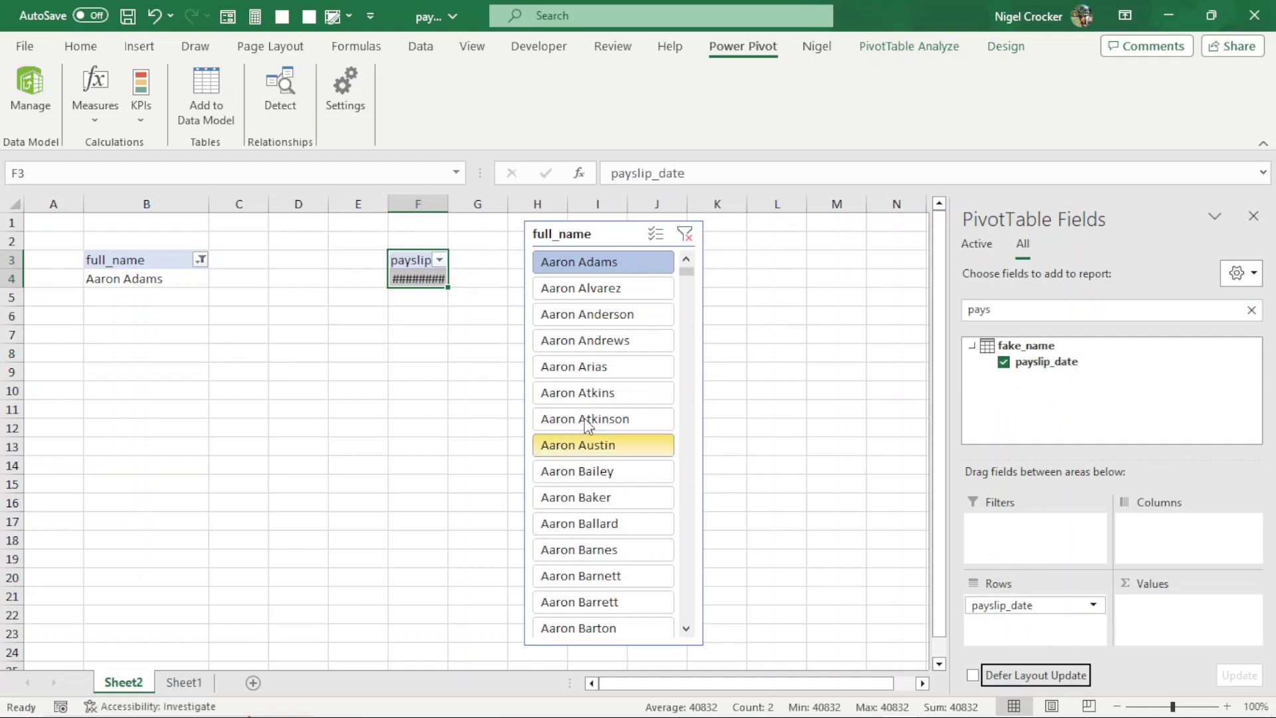
pyautogui.moveTo(449, 203); pyautogui.dragTo(517, 202)
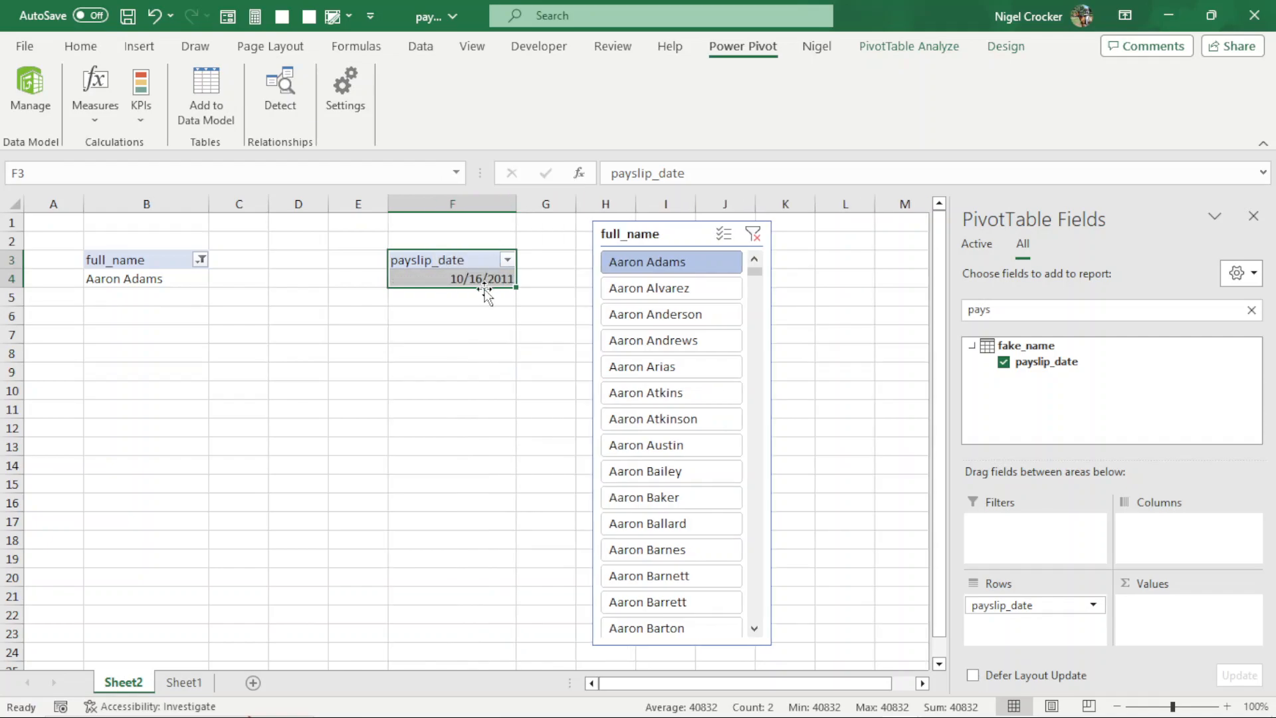
# Step: Format the payslip date in F4 with the 14-Mar-2012 date type
pyautogui.click(478, 282)
pyautogui.hotkey('ctrl', '1')
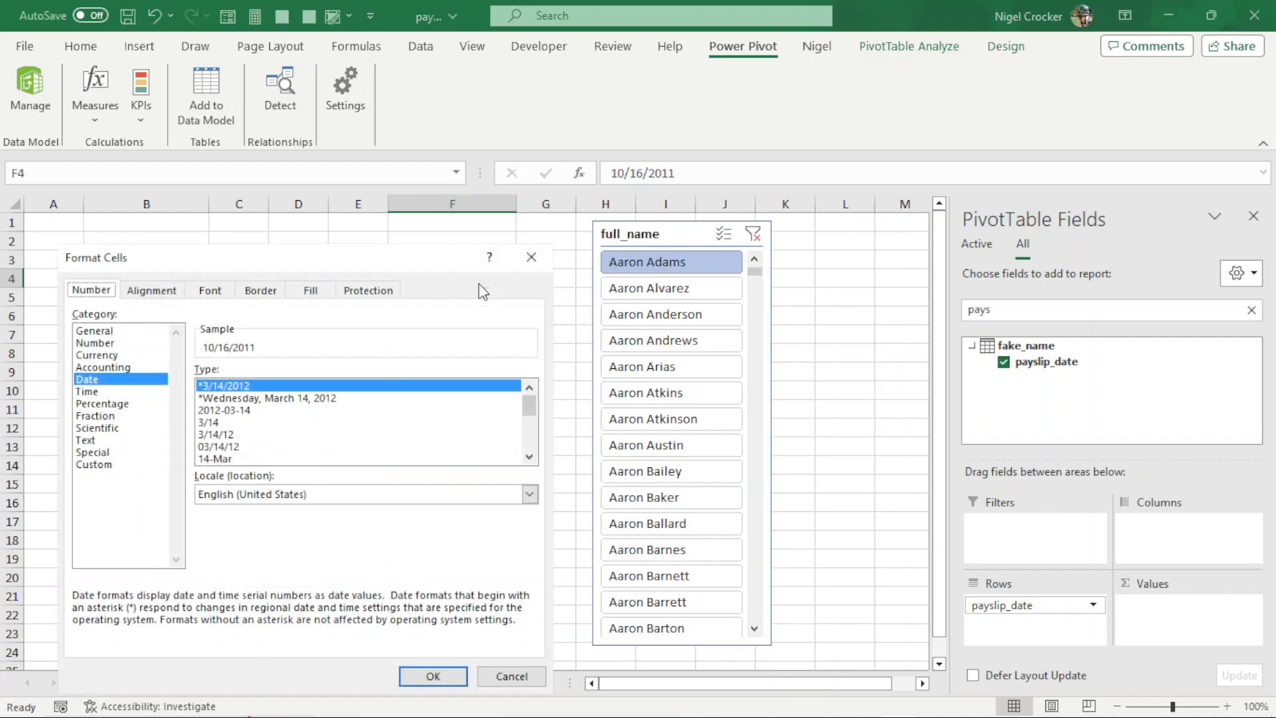
pyautogui.scroll(-4, 533, 428)
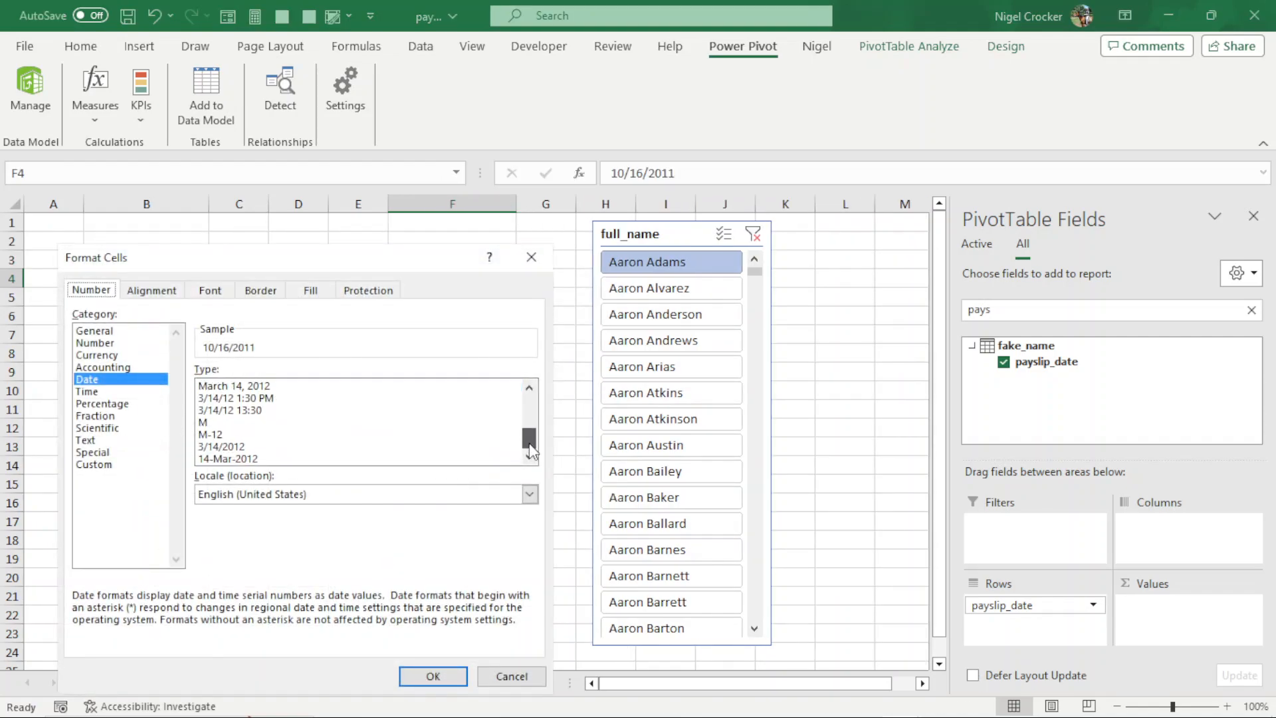
pyautogui.click(255, 459)
pyautogui.click(457, 676)
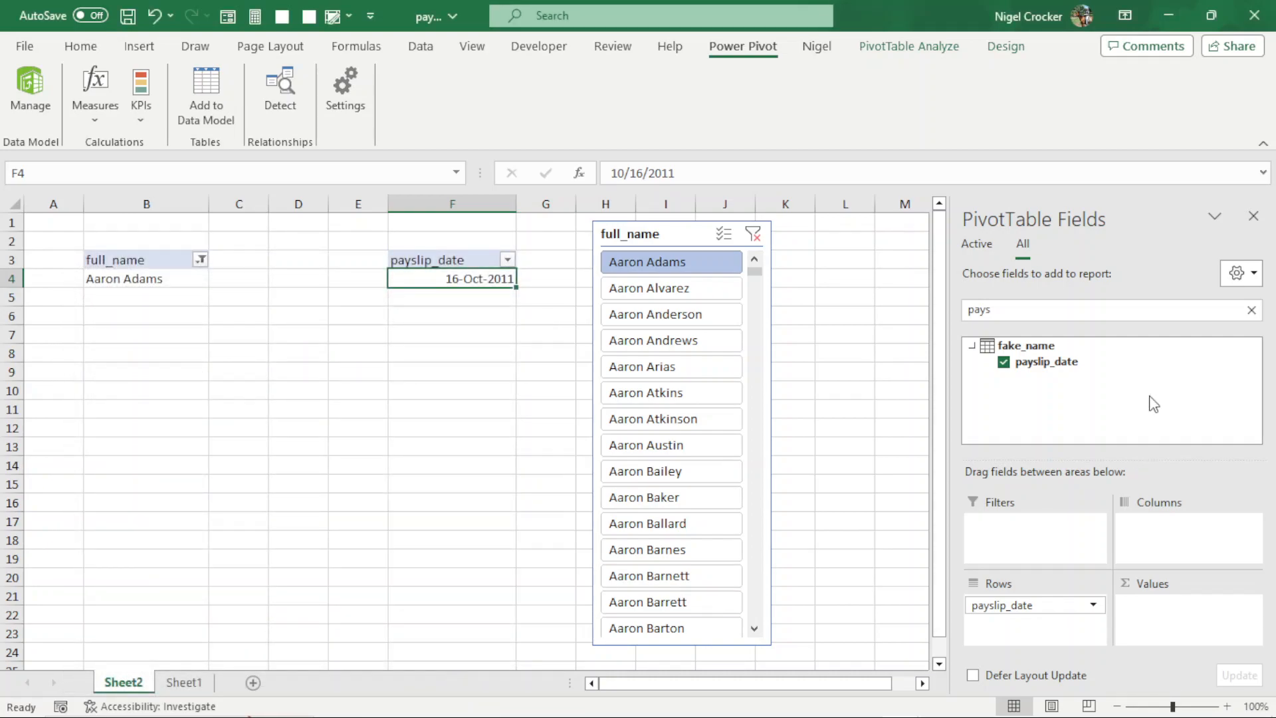
pyautogui.click(971, 346)
pyautogui.click(1250, 312)
pyautogui.click(970, 347)
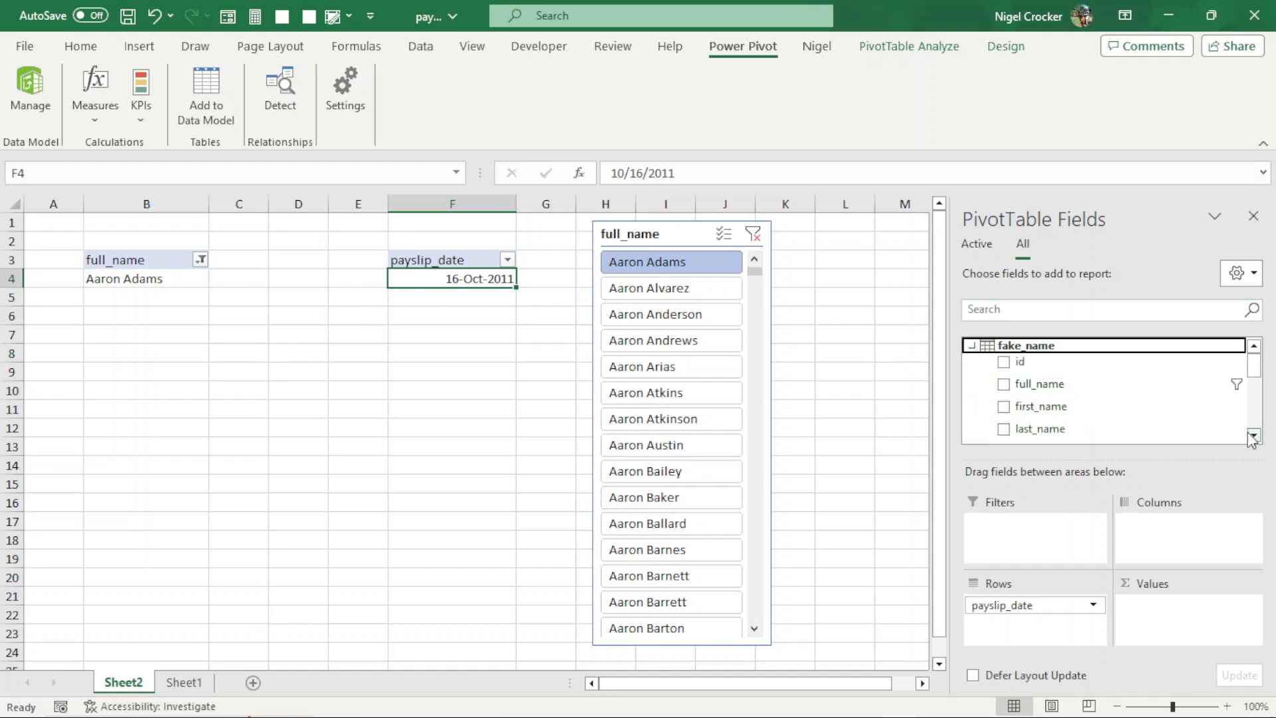
# Step: Copy the payslip_date PivotTable from F3:F4 to cell F6
pyautogui.moveTo(487, 256); pyautogui.dragTo(485, 273)
pyautogui.hotkey('ctrl', 'c')
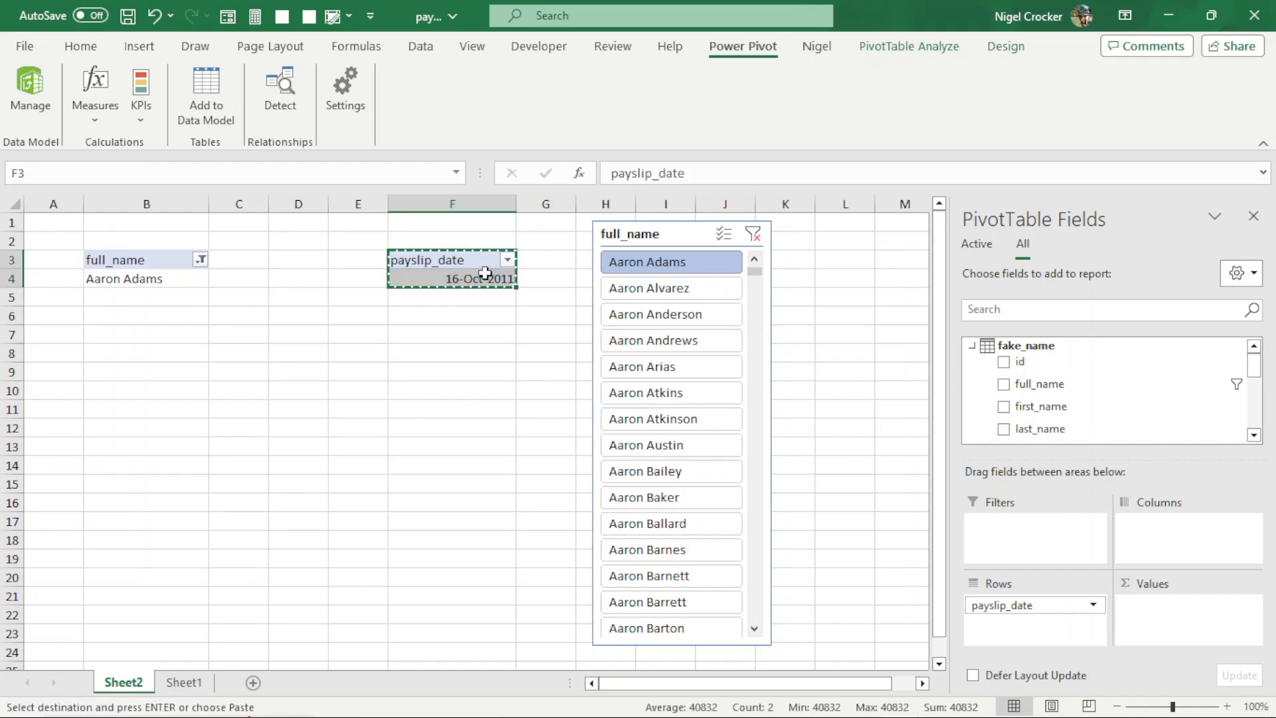
pyautogui.click(407, 319)
pyautogui.press('Return')
# Step: Replace payslip_date with date_of_birth in the rows of the PivotTable at F6
pyautogui.click(979, 309)
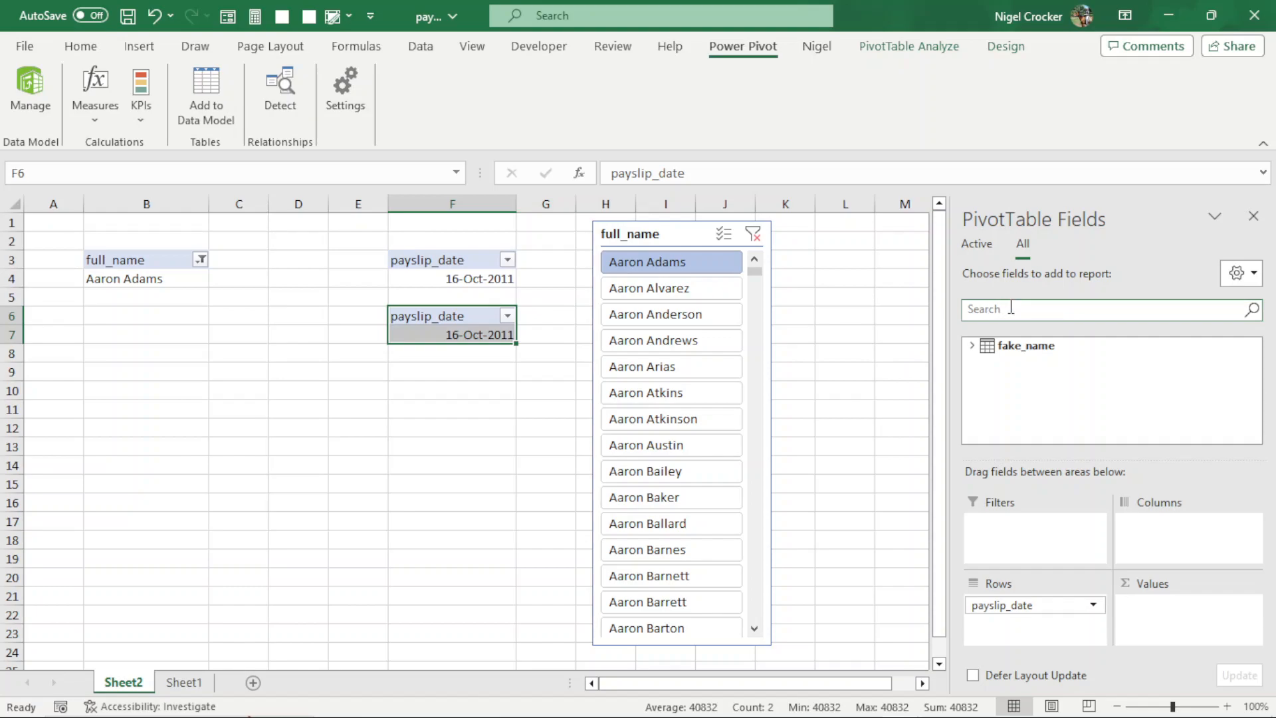
pyautogui.write('bir')
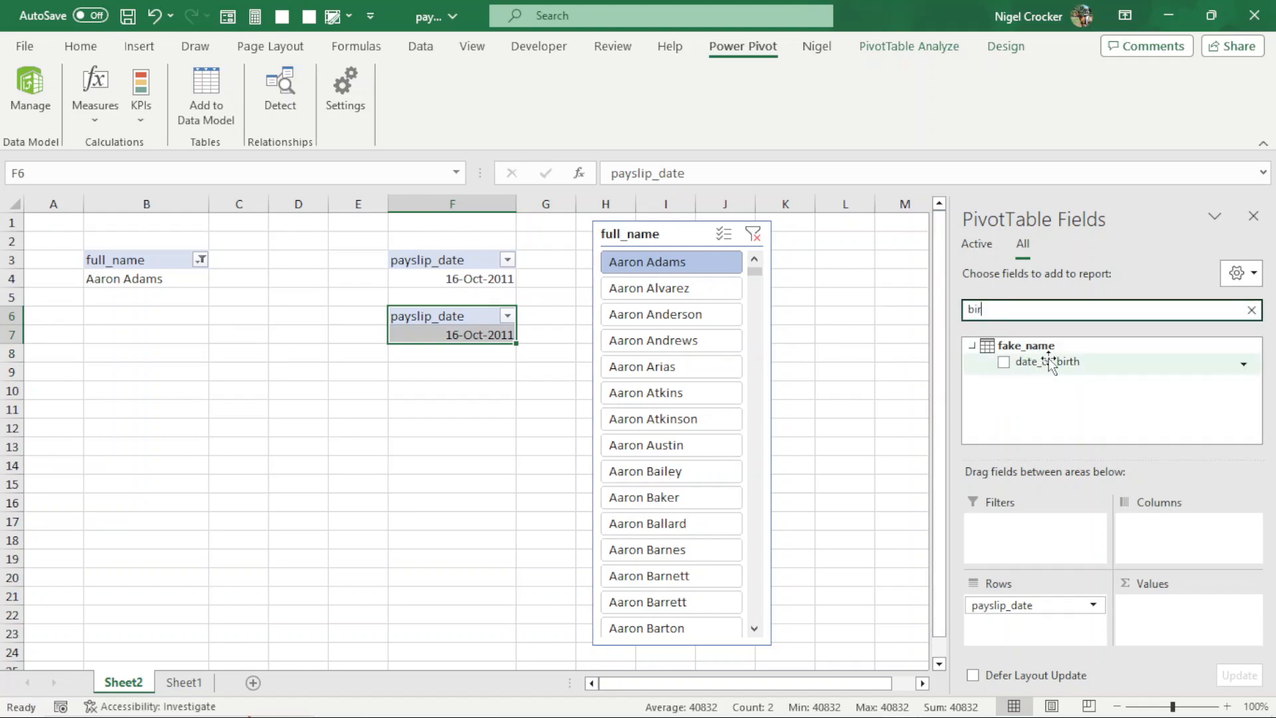
pyautogui.moveTo(1042, 362); pyautogui.dragTo(849, 585)
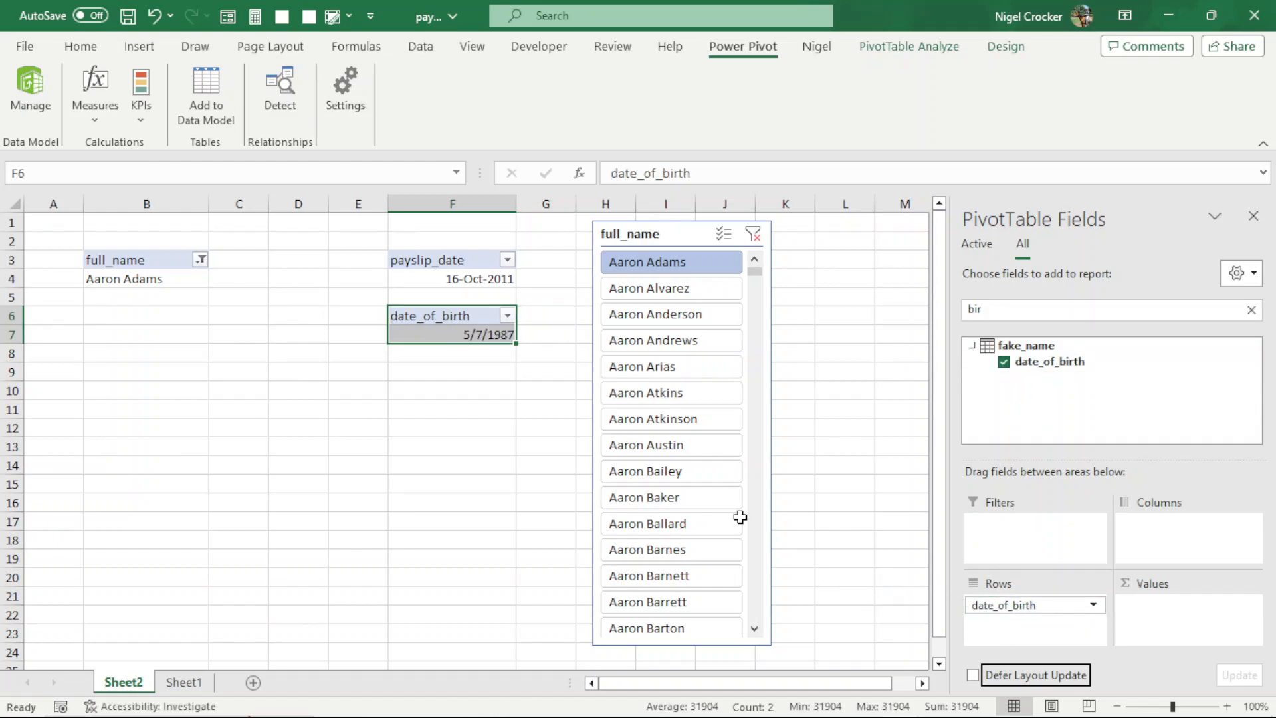
# Step: Format the date of birth in F7 with the 14-Mar-2012 date type
pyautogui.click(499, 335)
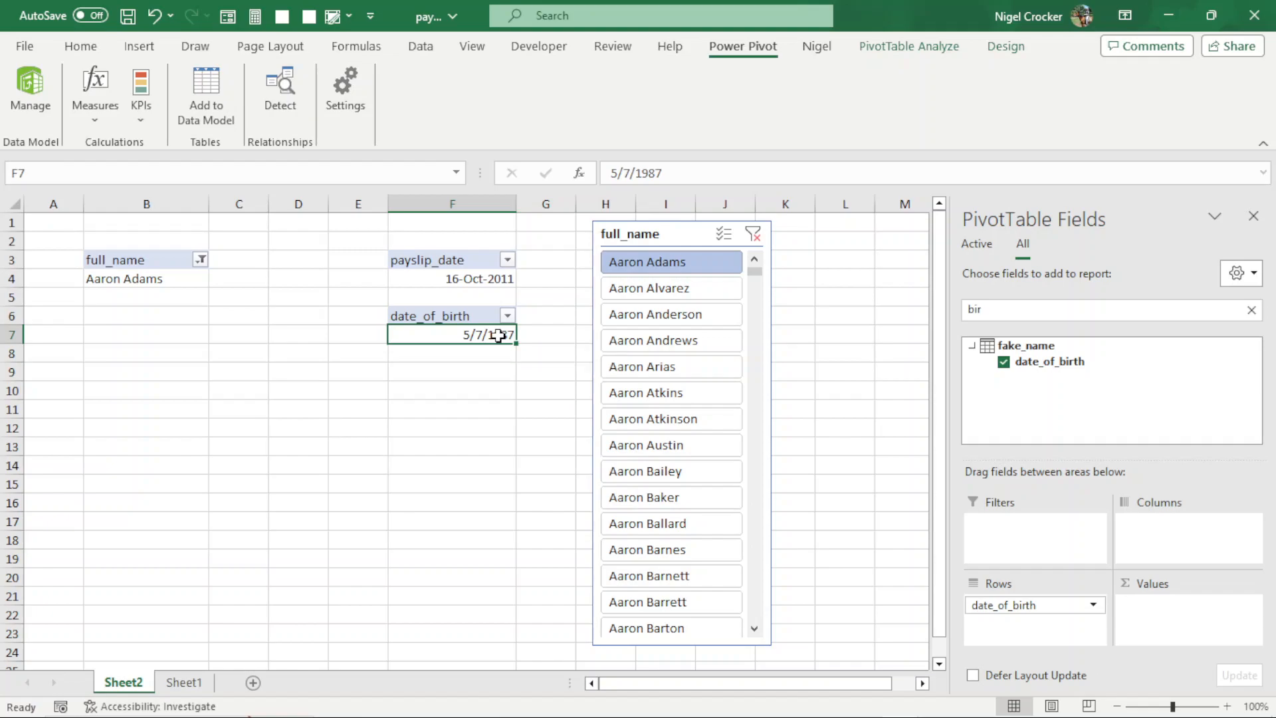
pyautogui.hotkey('ctrl', '1')
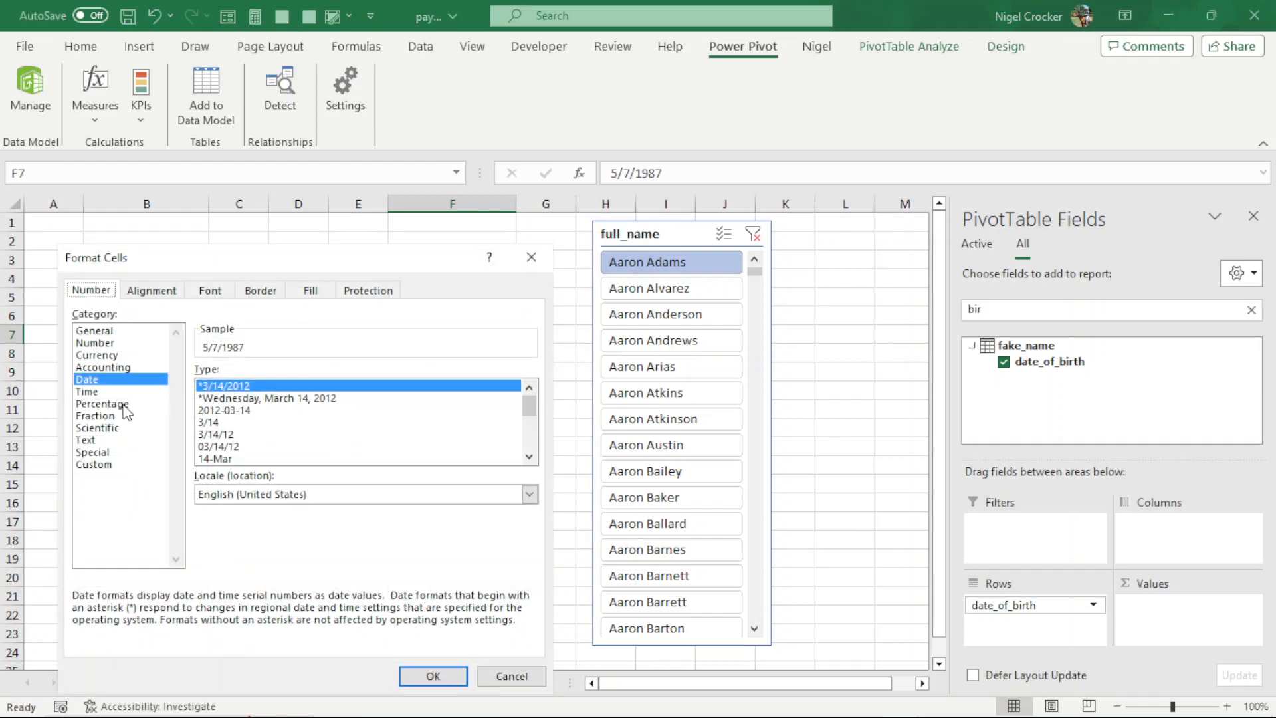
pyautogui.moveTo(536, 416); pyautogui.dragTo(535, 442)
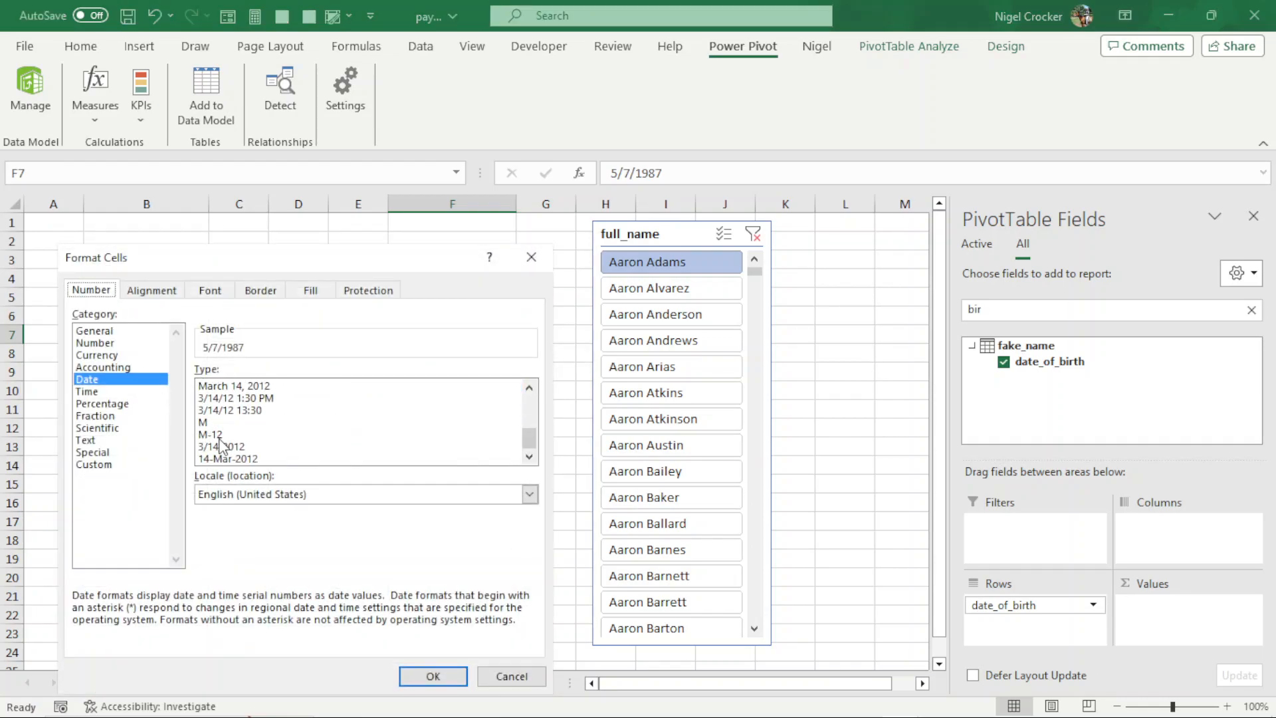
pyautogui.click(243, 459)
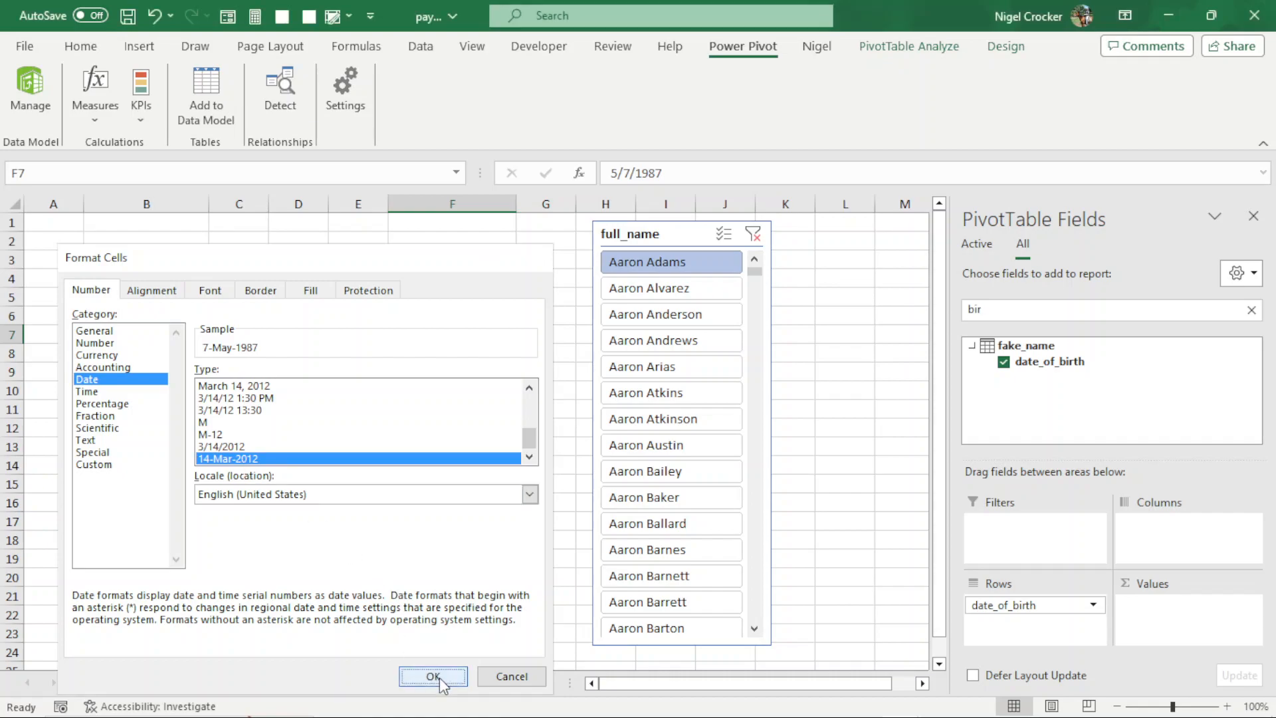
pyautogui.click(430, 673)
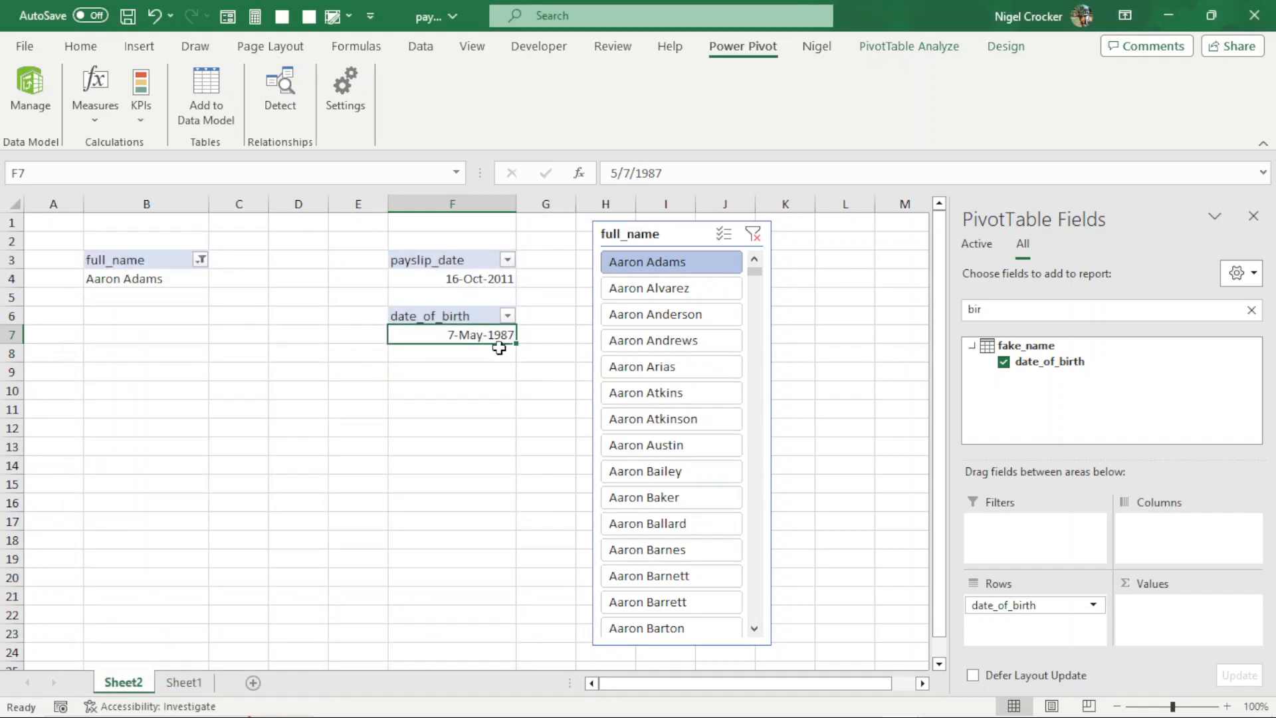
# Step: Copy the full_name PivotTable from B3:B4 to cell B13
pyautogui.moveTo(127, 258); pyautogui.dragTo(125, 278)
pyautogui.hotkey('ctrl', 'c')
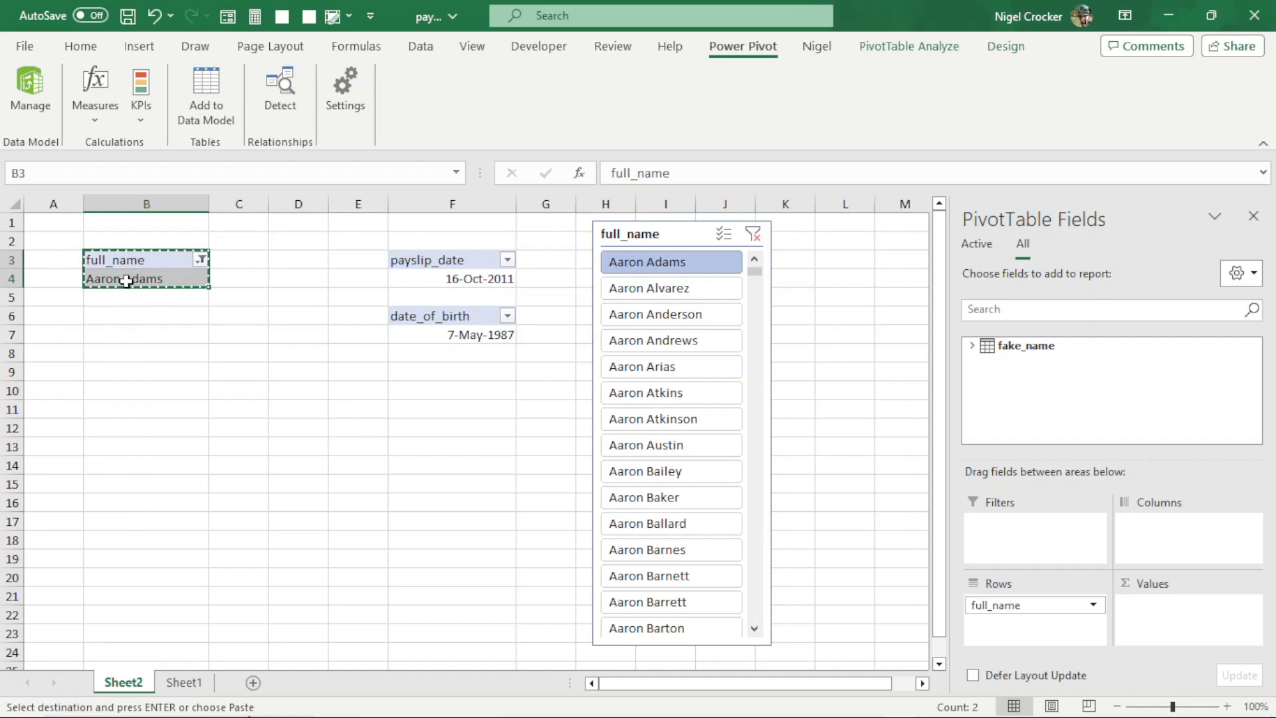
pyautogui.click(139, 445)
pyautogui.press('Return')
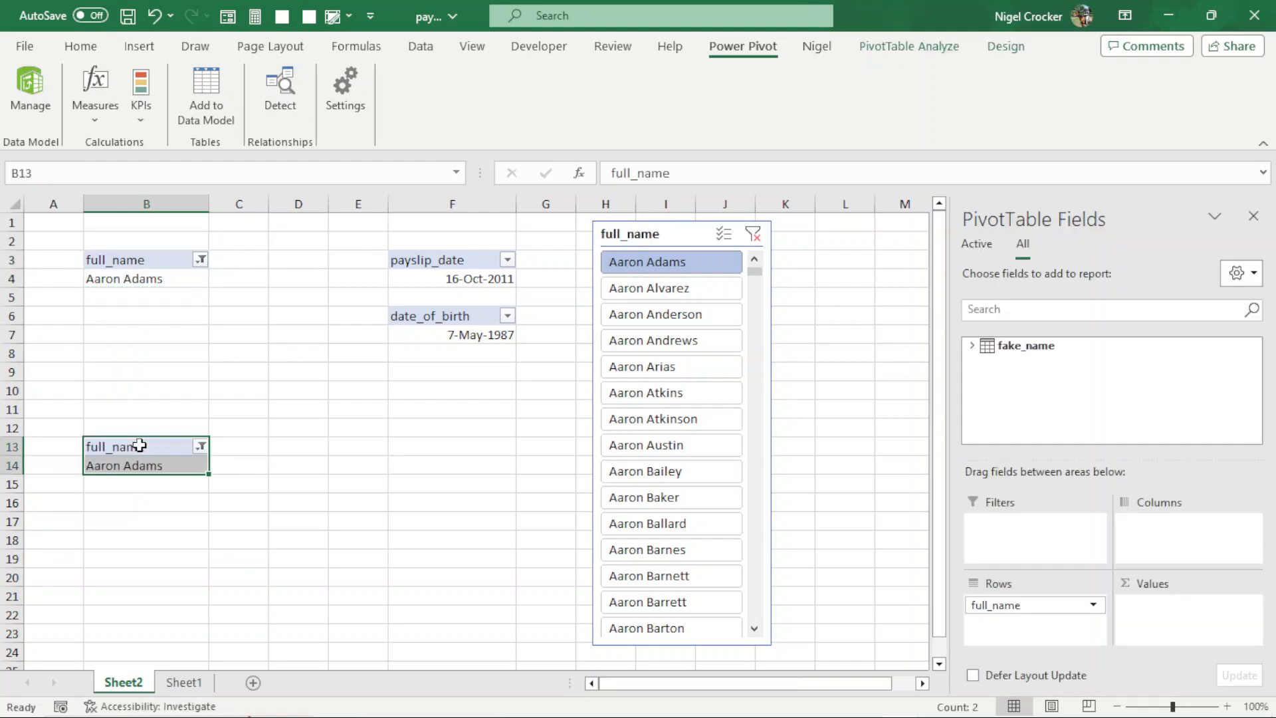
# Step: Add taxable_income, tax and net_pay as values to the PivotTable at B13 and remove full_name from its rows
pyautogui.click(971, 346)
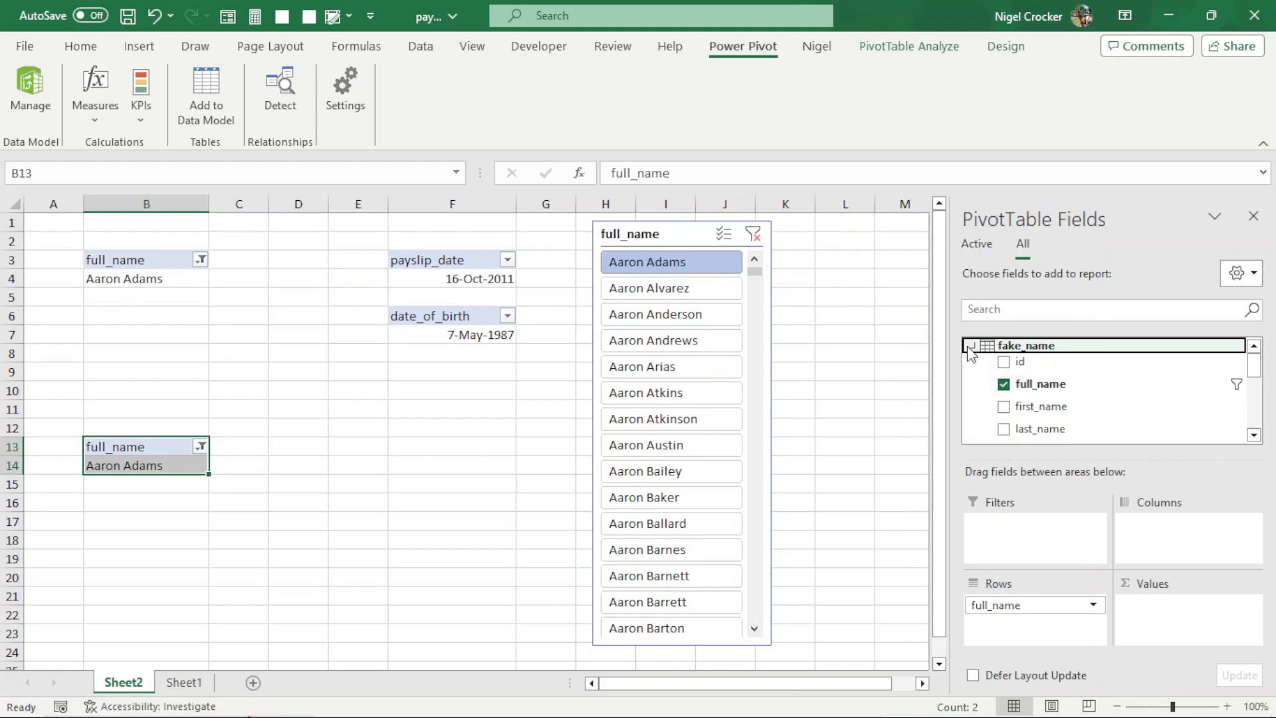
pyautogui.moveTo(1253, 365); pyautogui.dragTo(1246, 443)
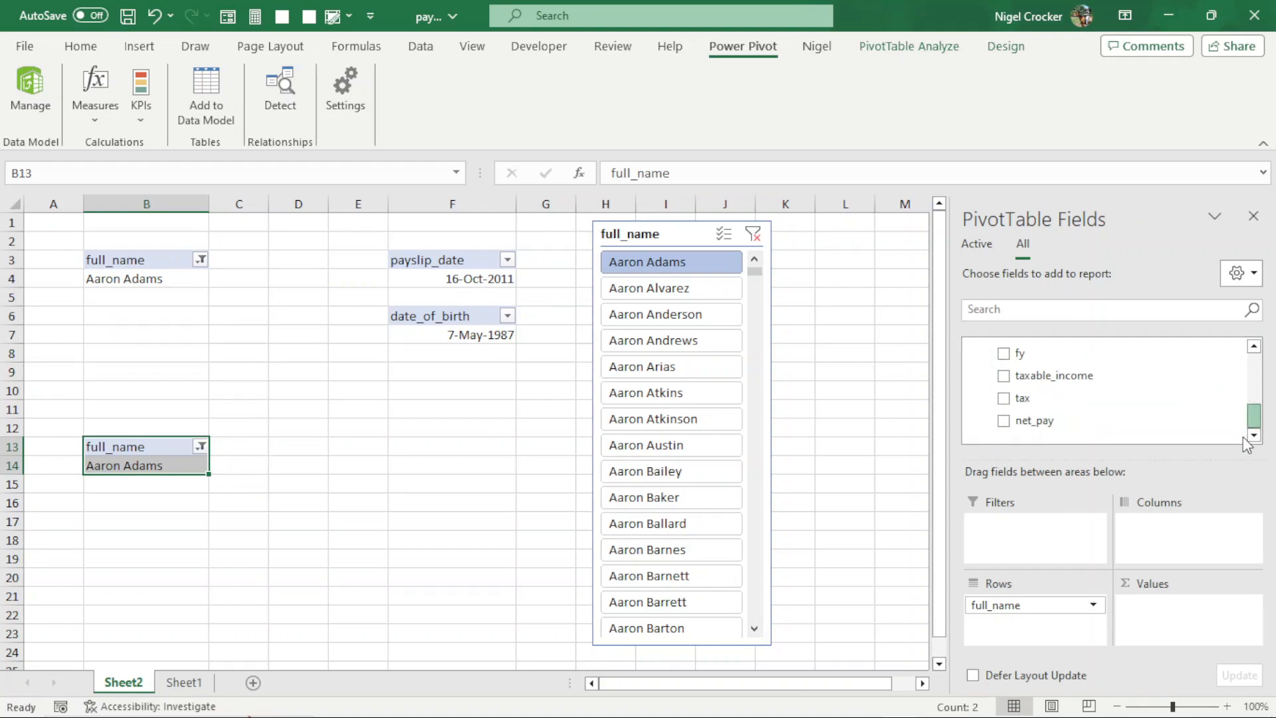
pyautogui.click(1004, 377)
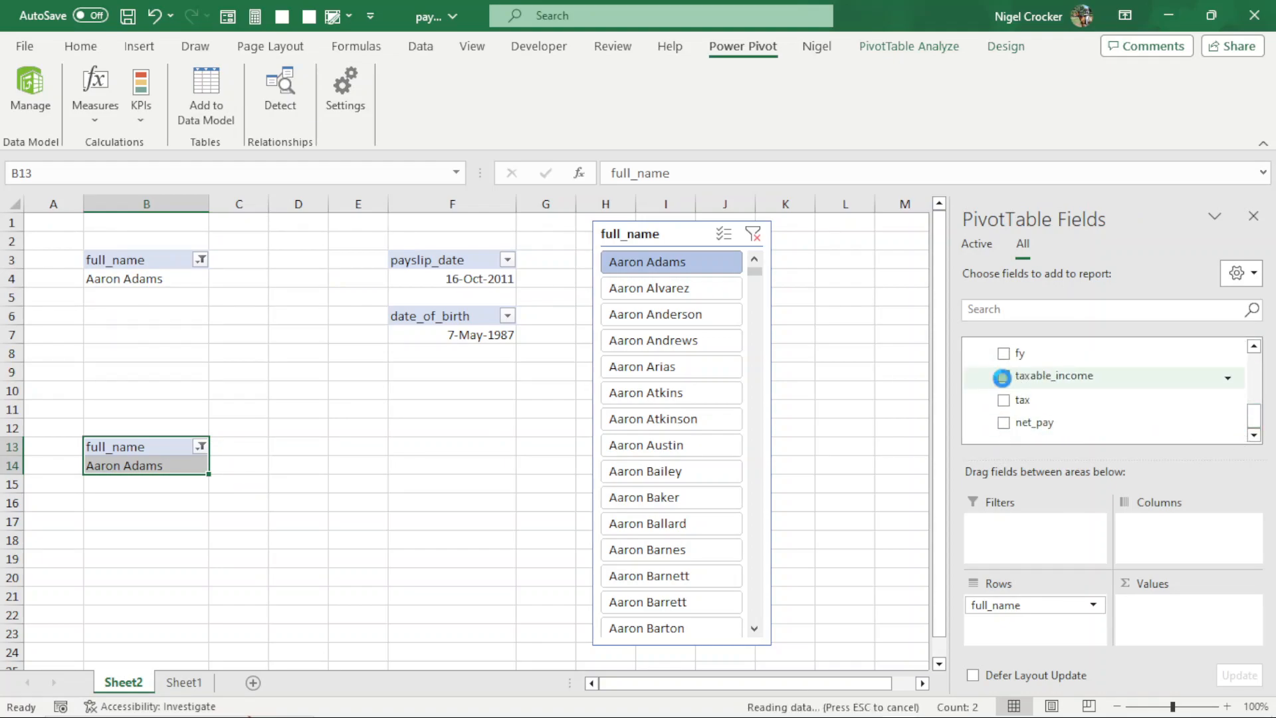
pyautogui.click(1004, 400)
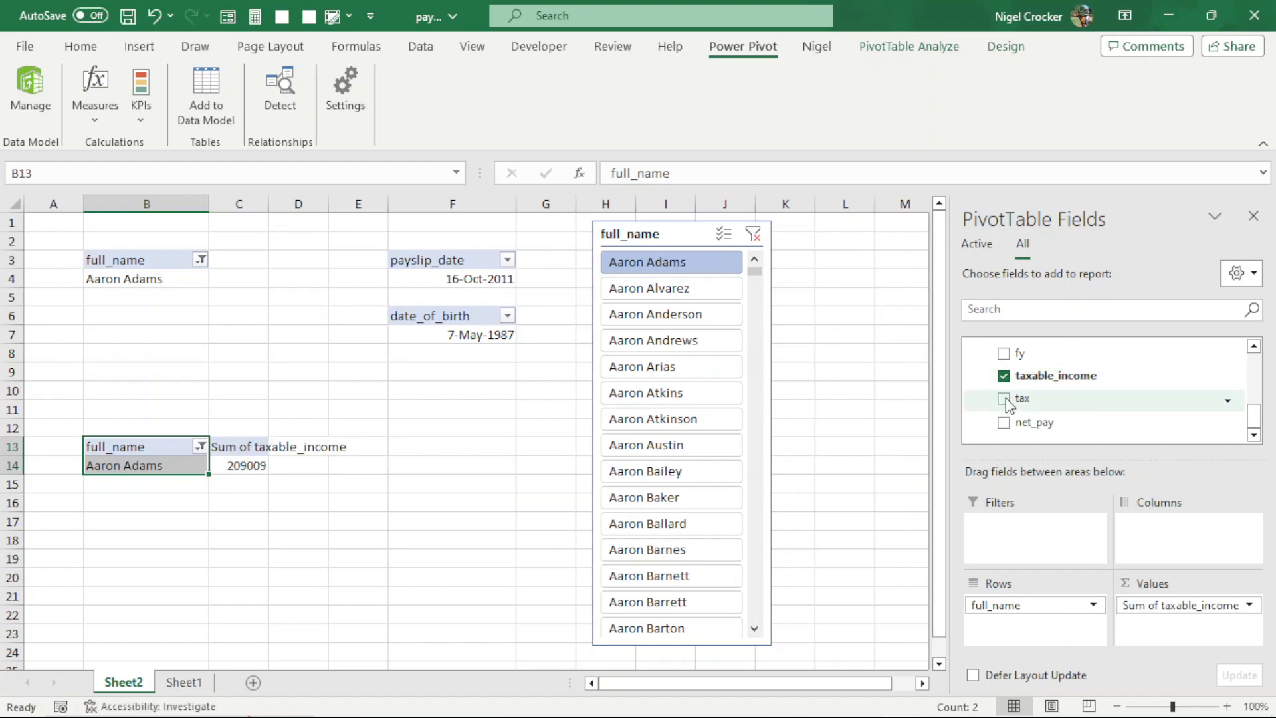
pyautogui.click(1003, 422)
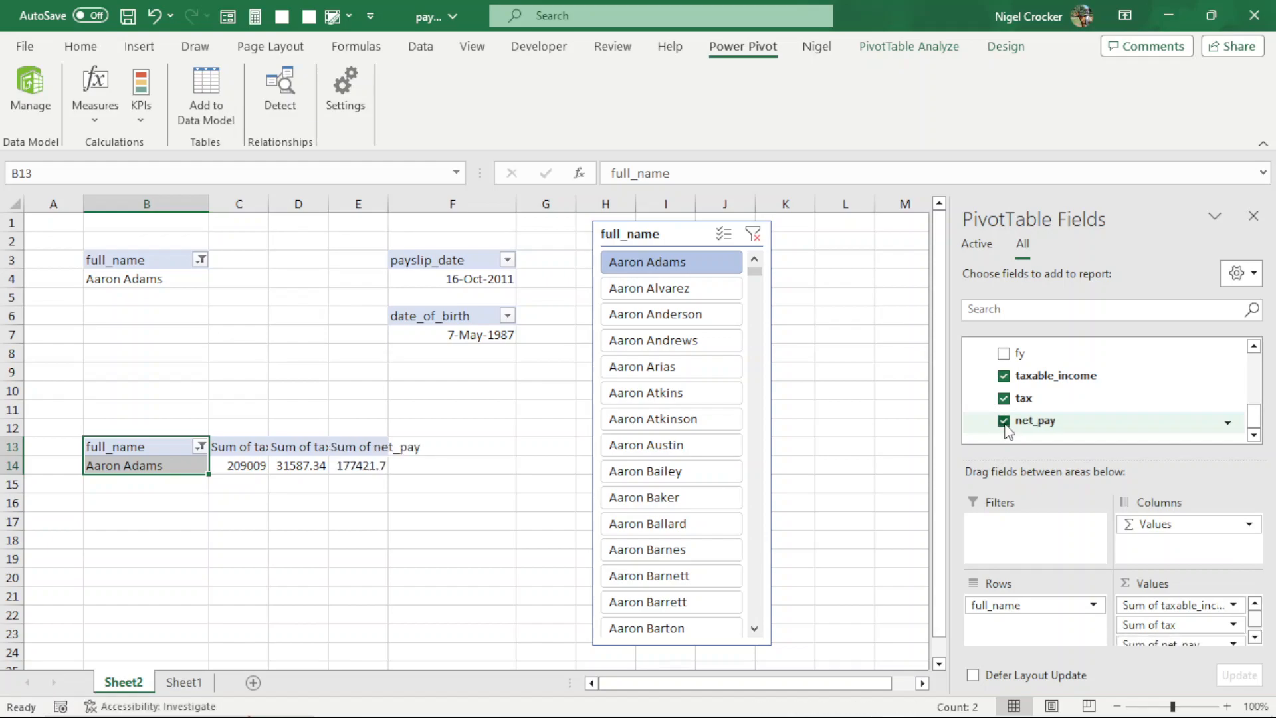
pyautogui.moveTo(1022, 606); pyautogui.dragTo(821, 557)
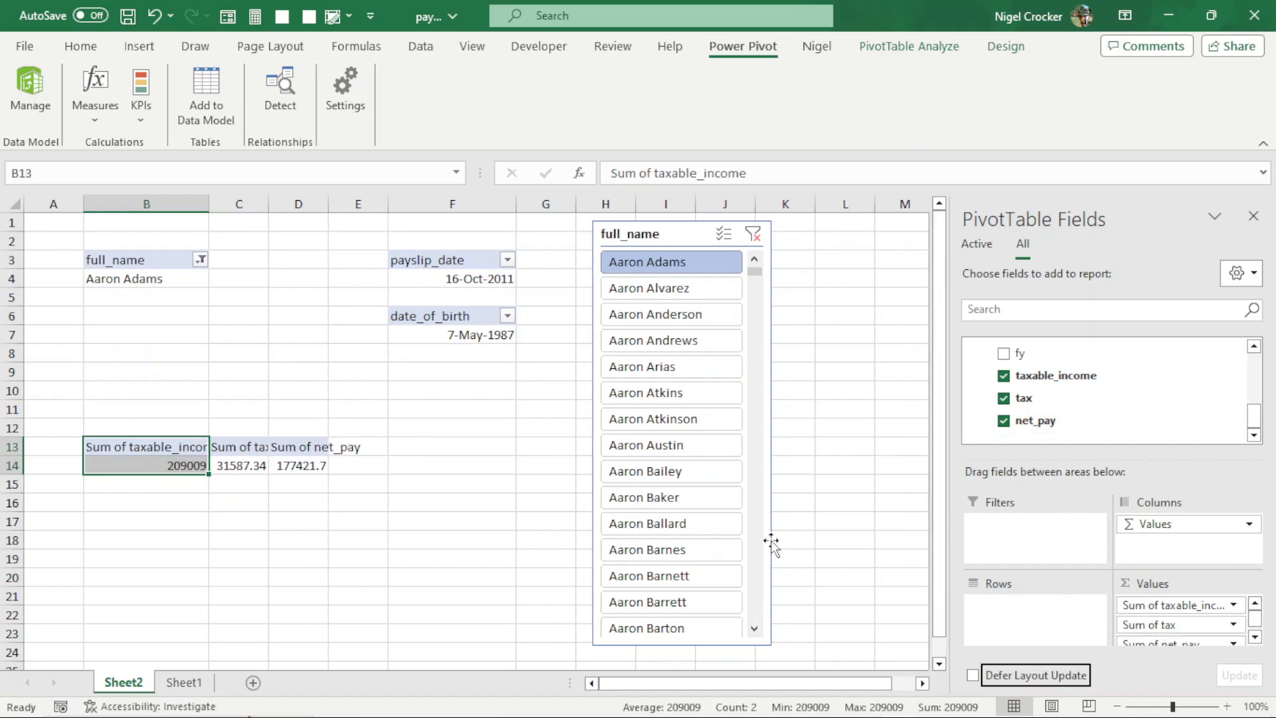
# Step: AutoFit the width of all columns on the sheet and select cell D14 in the lower PivotTable
pyautogui.click(8, 204)
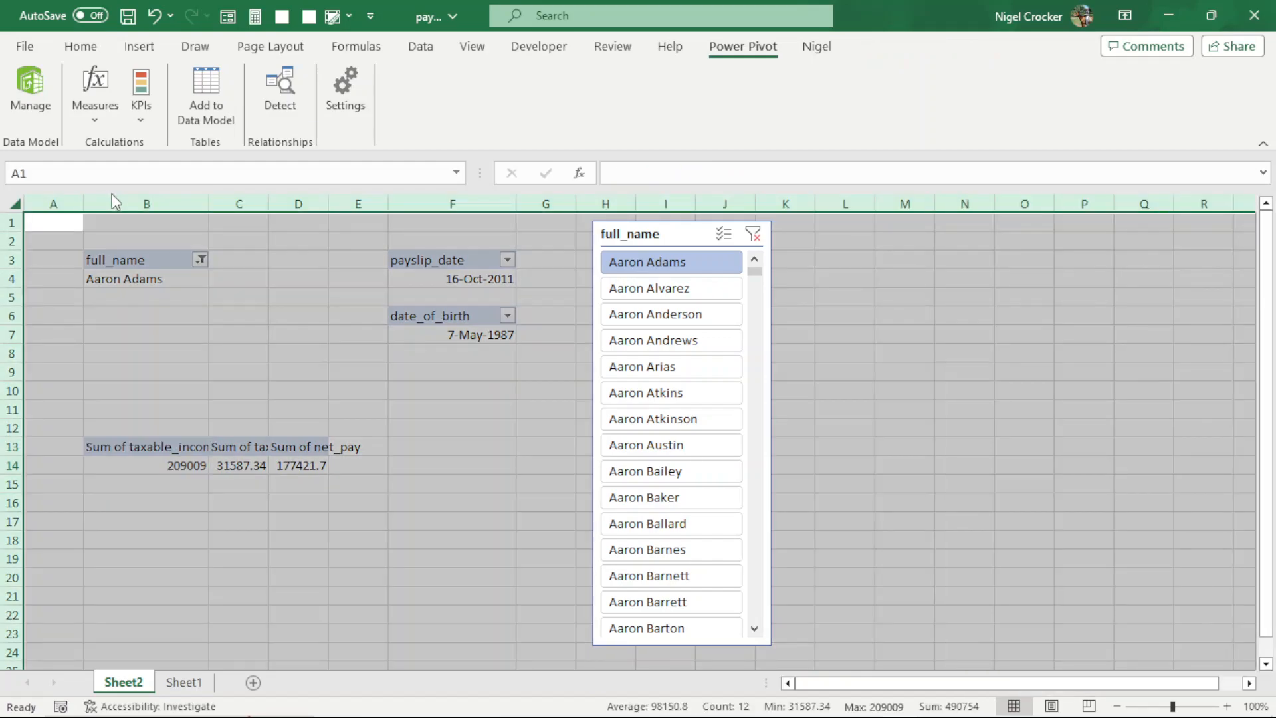
pyautogui.doubleClick(84, 201)
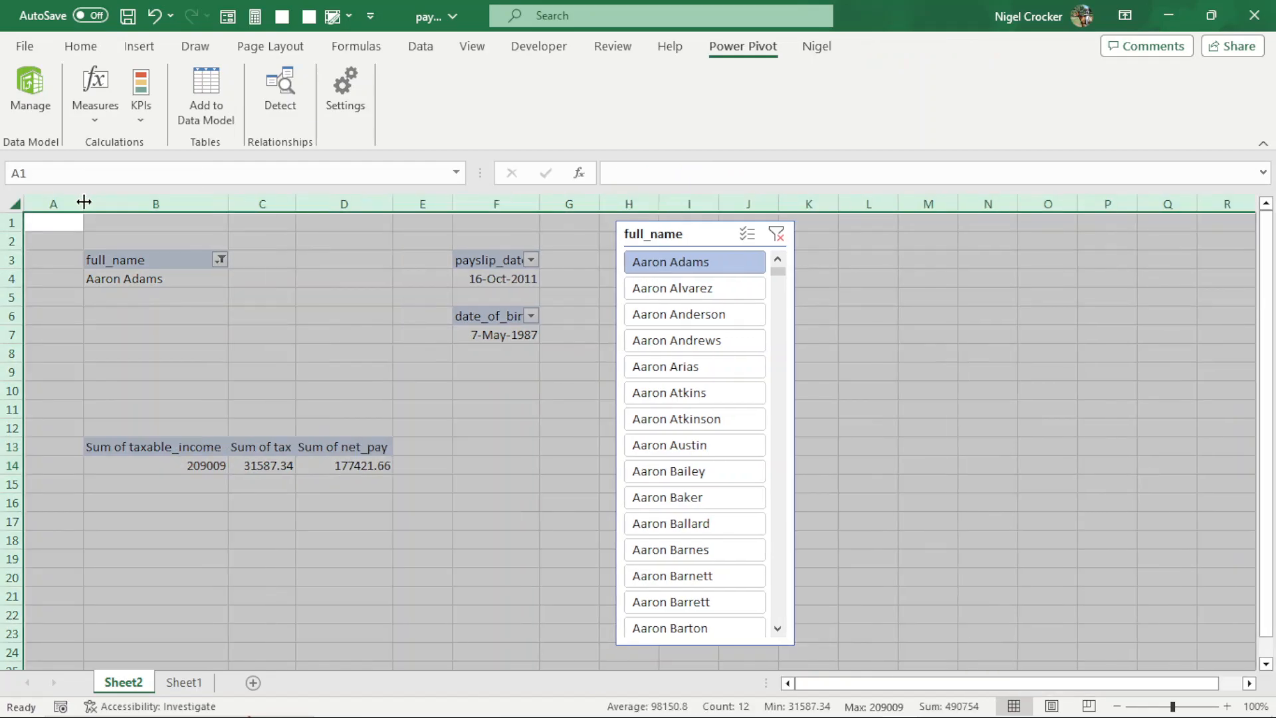
pyautogui.click(347, 466)
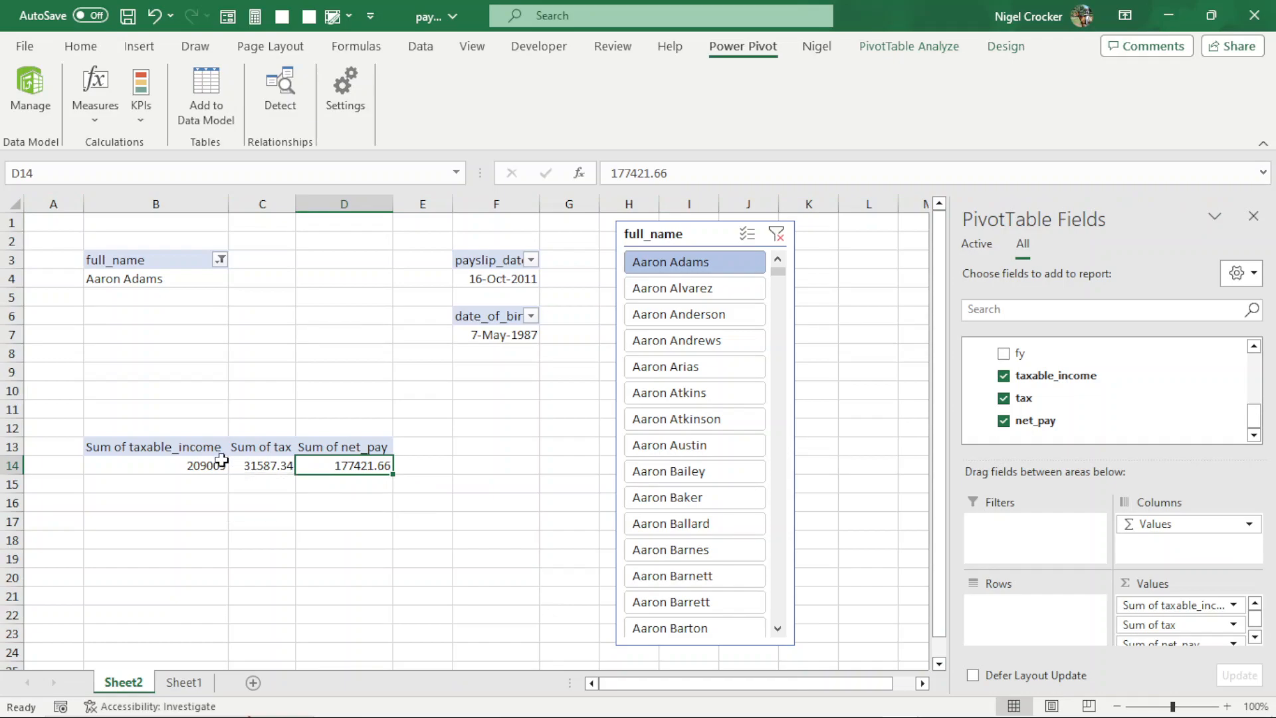
# Step: Set the number format of the Sum of taxable_income value field to Currency
pyautogui.moveTo(221, 460)
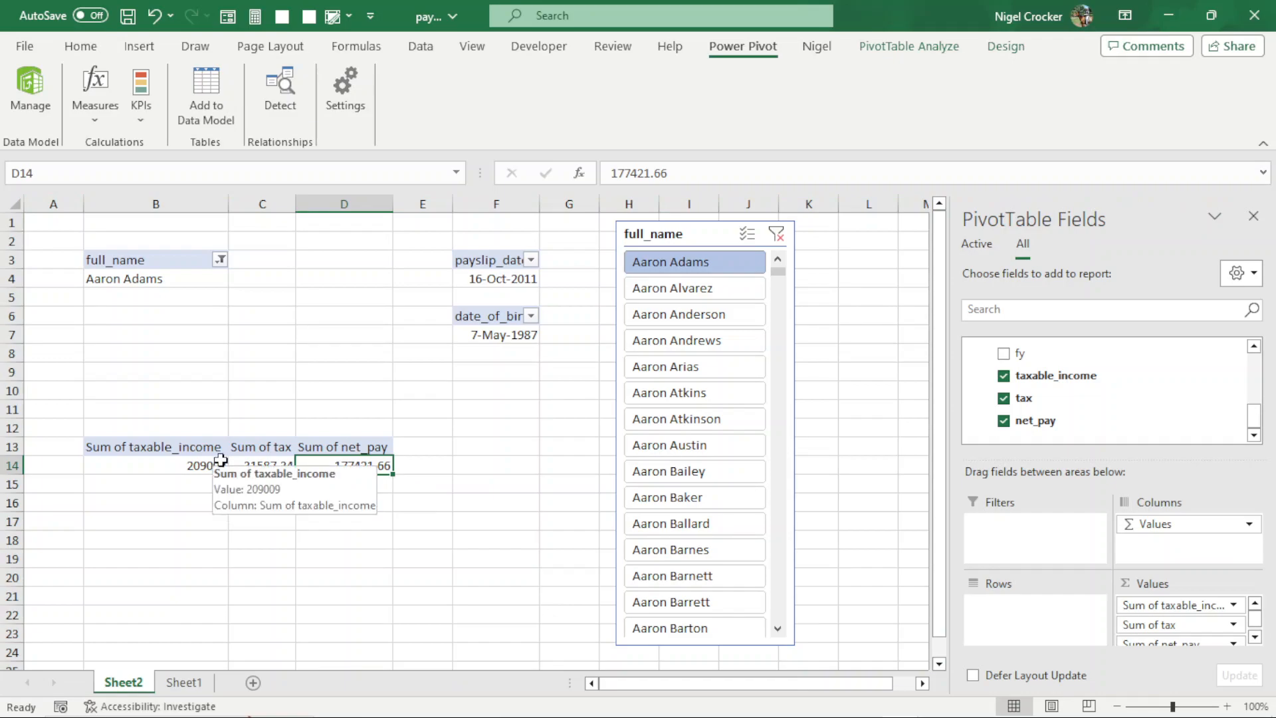
pyautogui.click(1233, 605)
pyautogui.click(1189, 582)
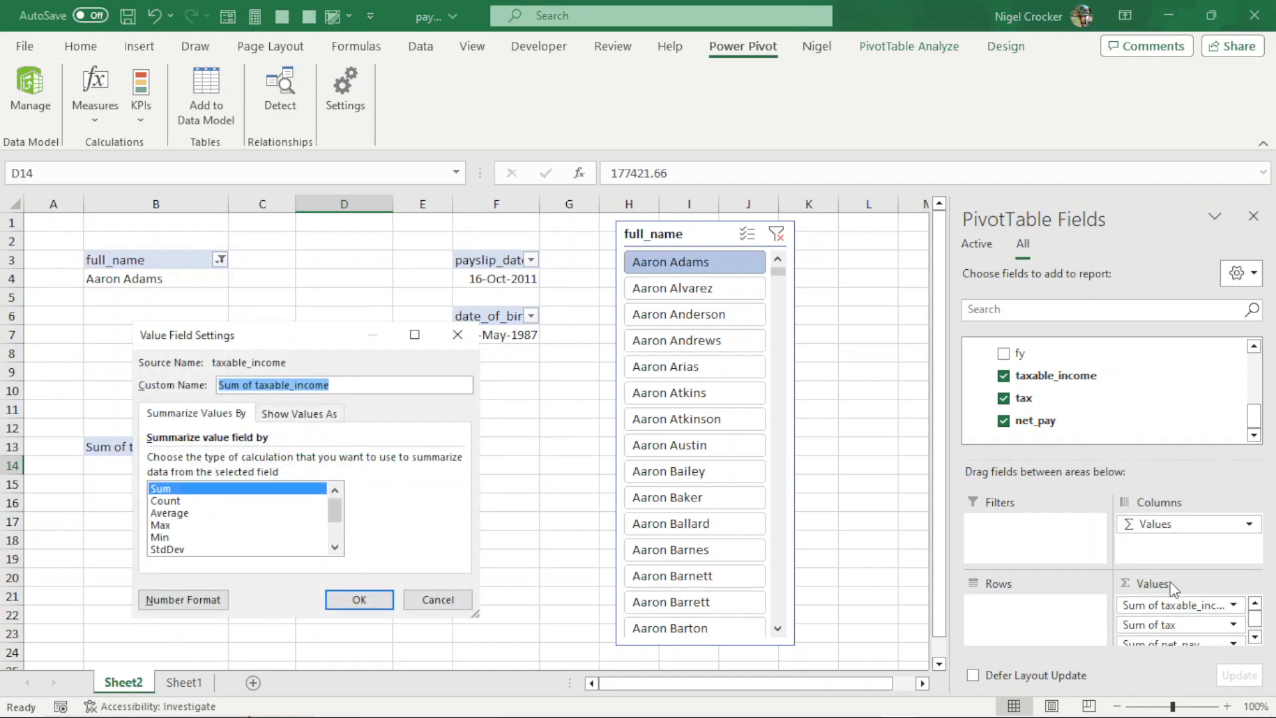
pyautogui.click(189, 597)
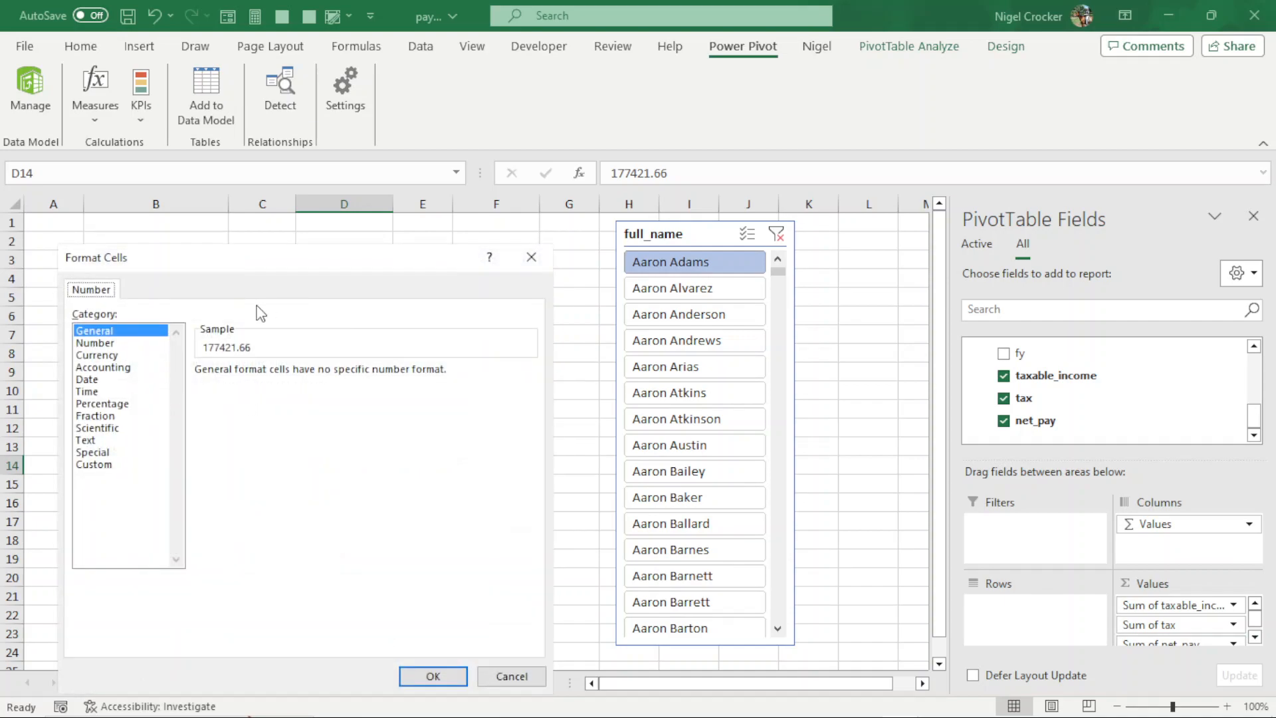
pyautogui.click(109, 357)
pyautogui.click(434, 675)
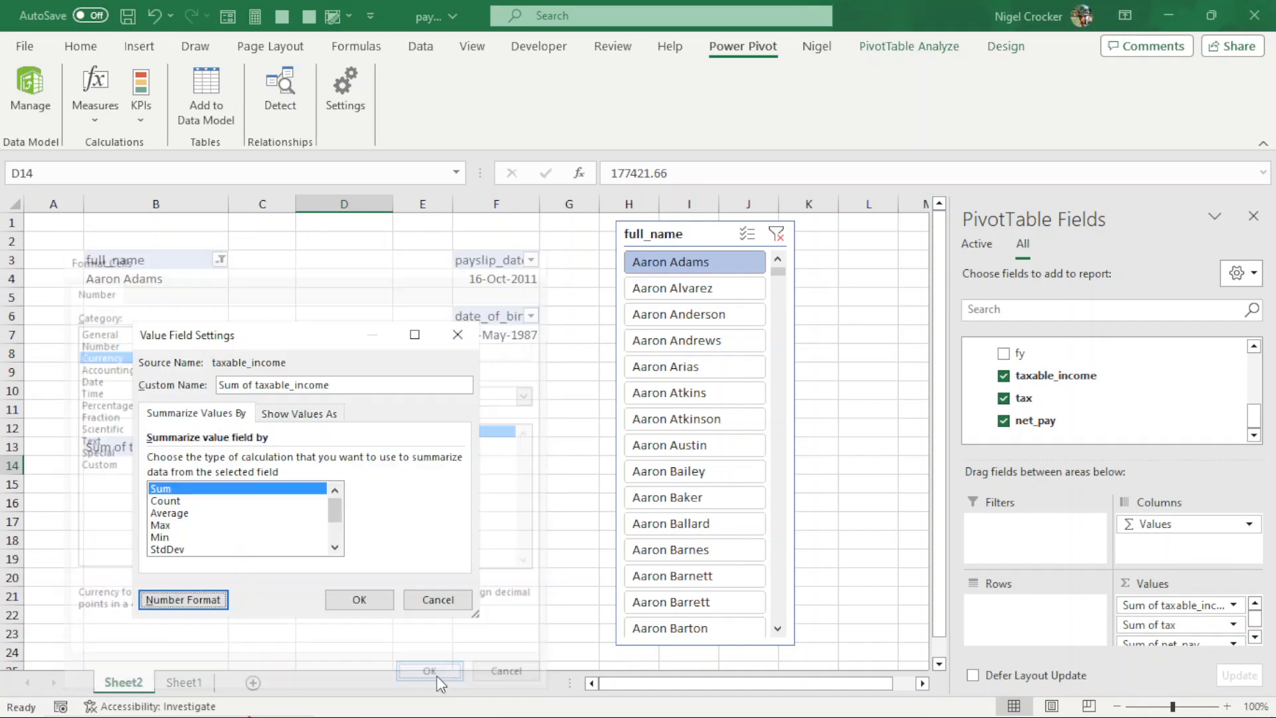
pyautogui.click(359, 600)
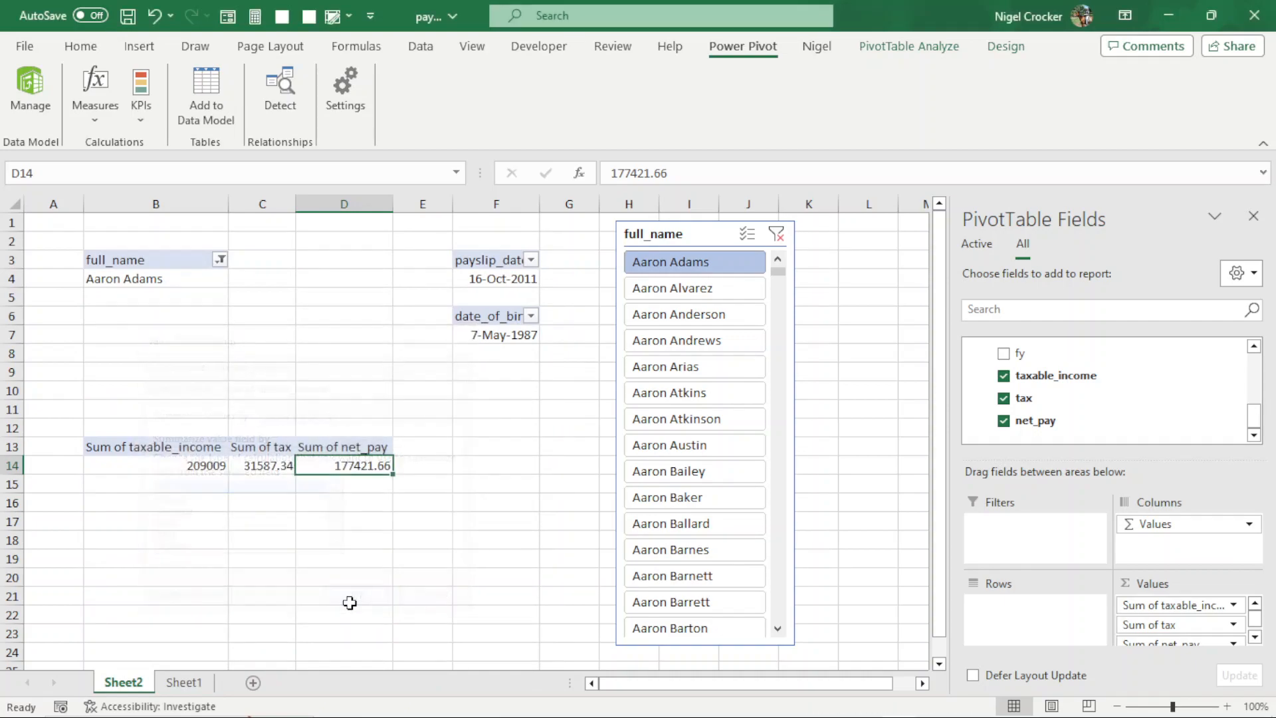
# Step: Set the number format of the Sum of tax value field to Currency with the R symbol and 2 decimal places
pyautogui.click(246, 458)
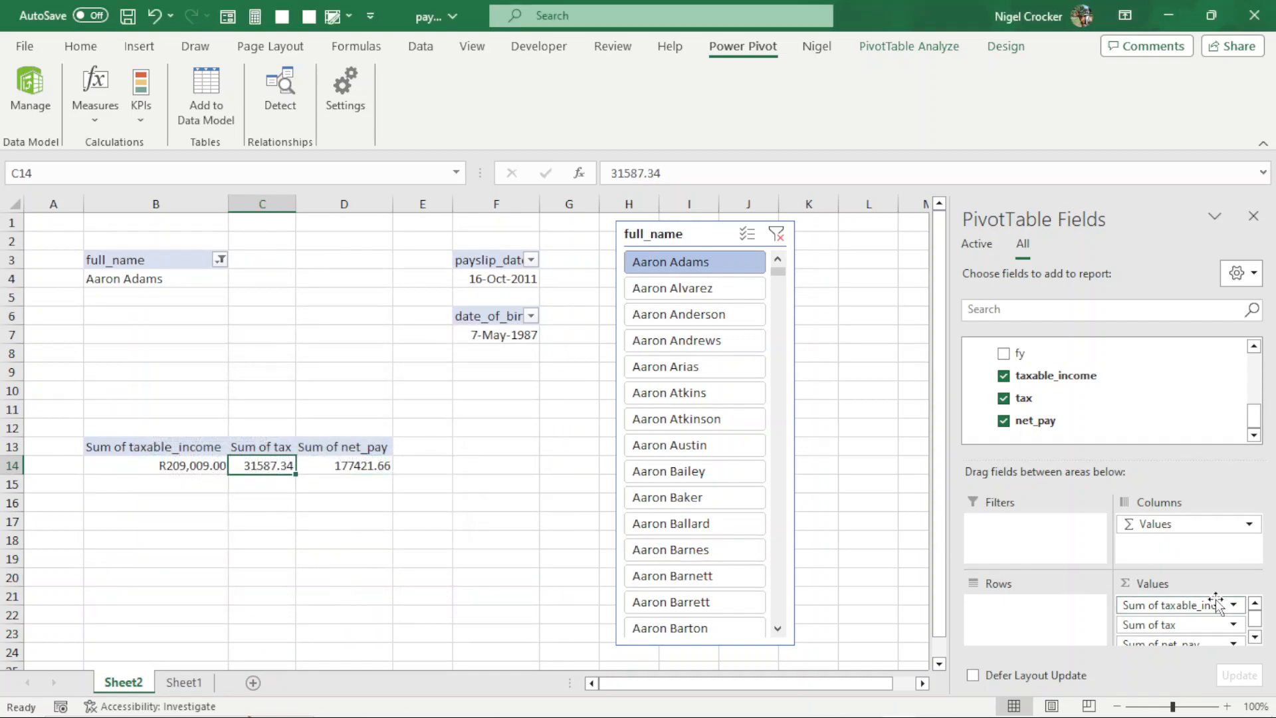
pyautogui.click(1235, 625)
pyautogui.click(1130, 601)
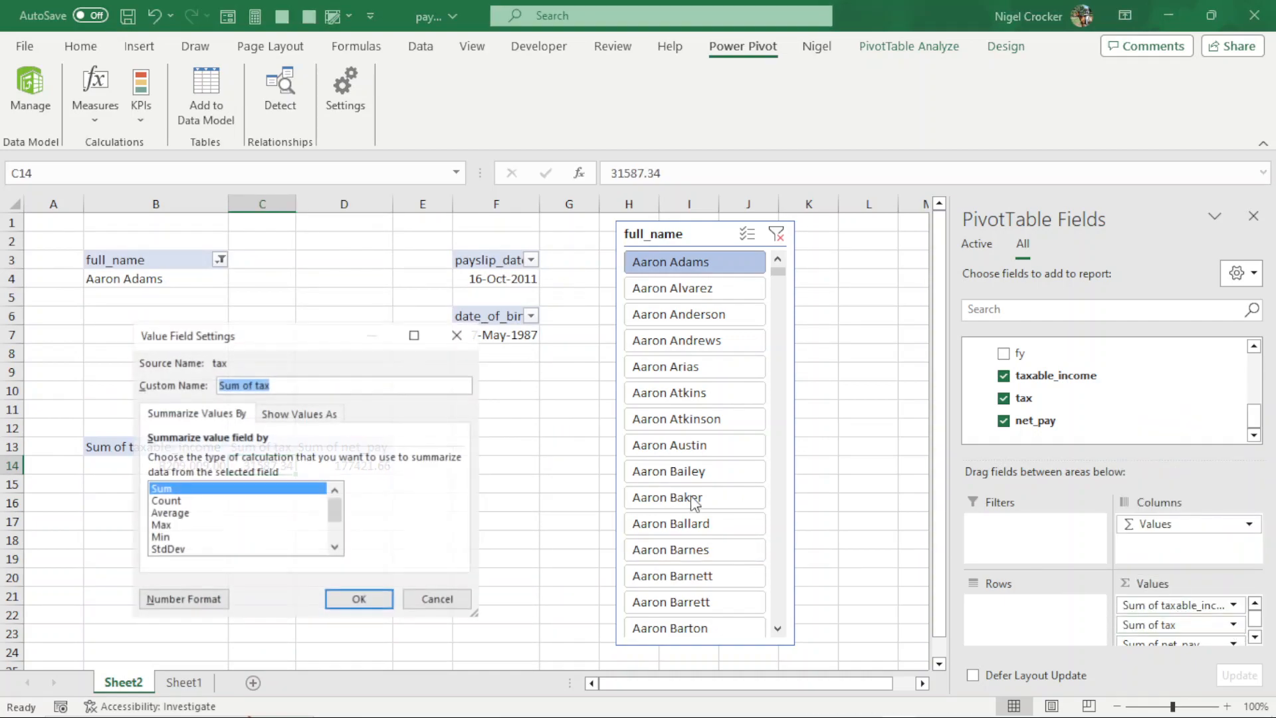
pyautogui.click(203, 599)
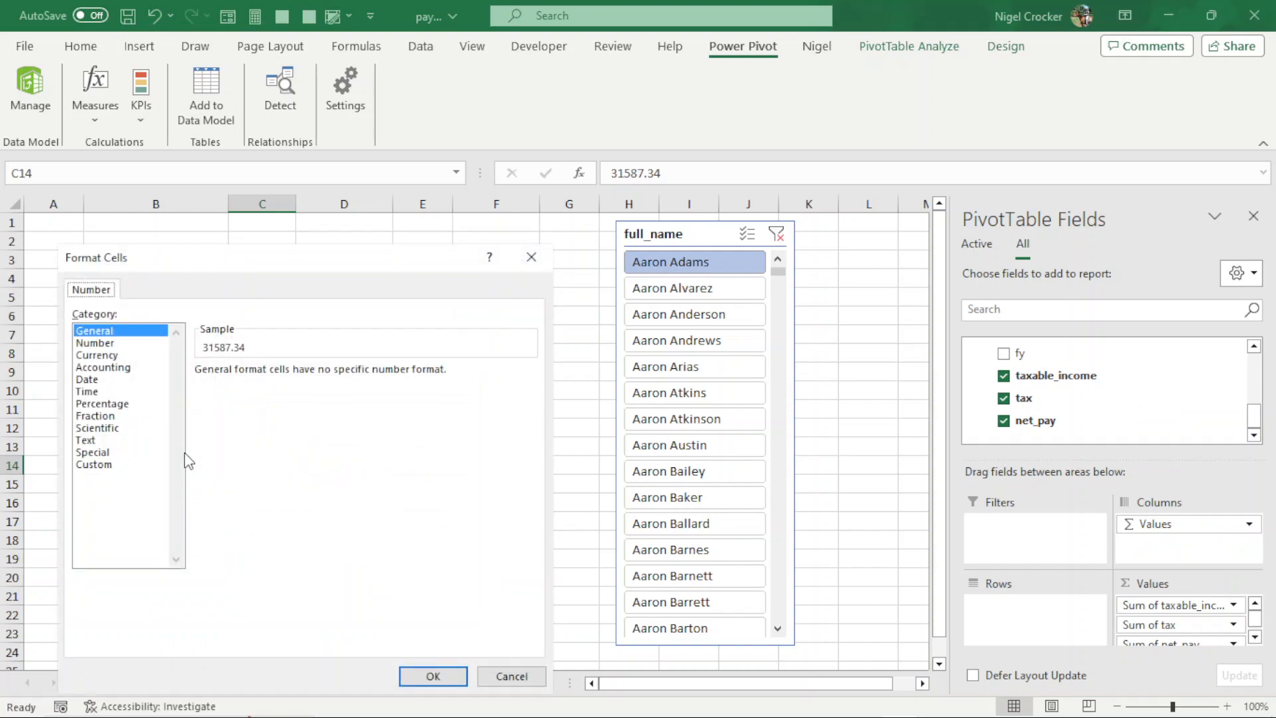
pyautogui.click(101, 368)
pyautogui.click(100, 356)
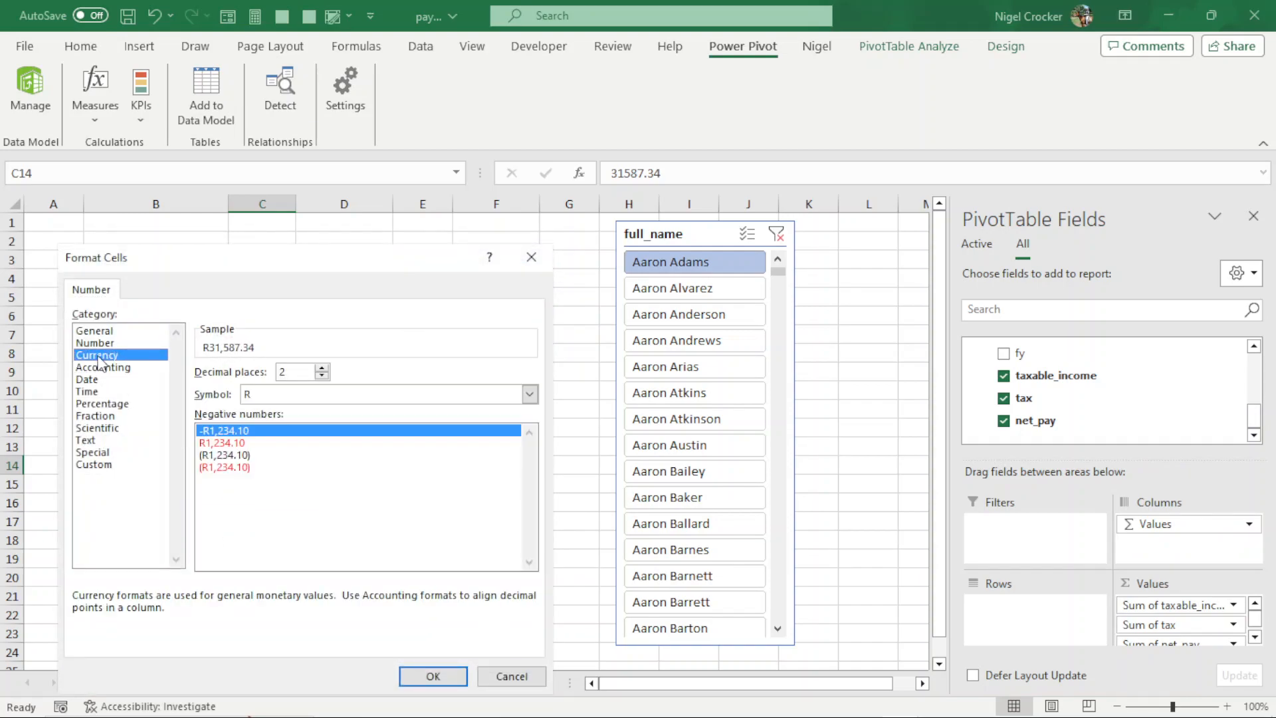
pyautogui.click(425, 675)
pyautogui.click(352, 599)
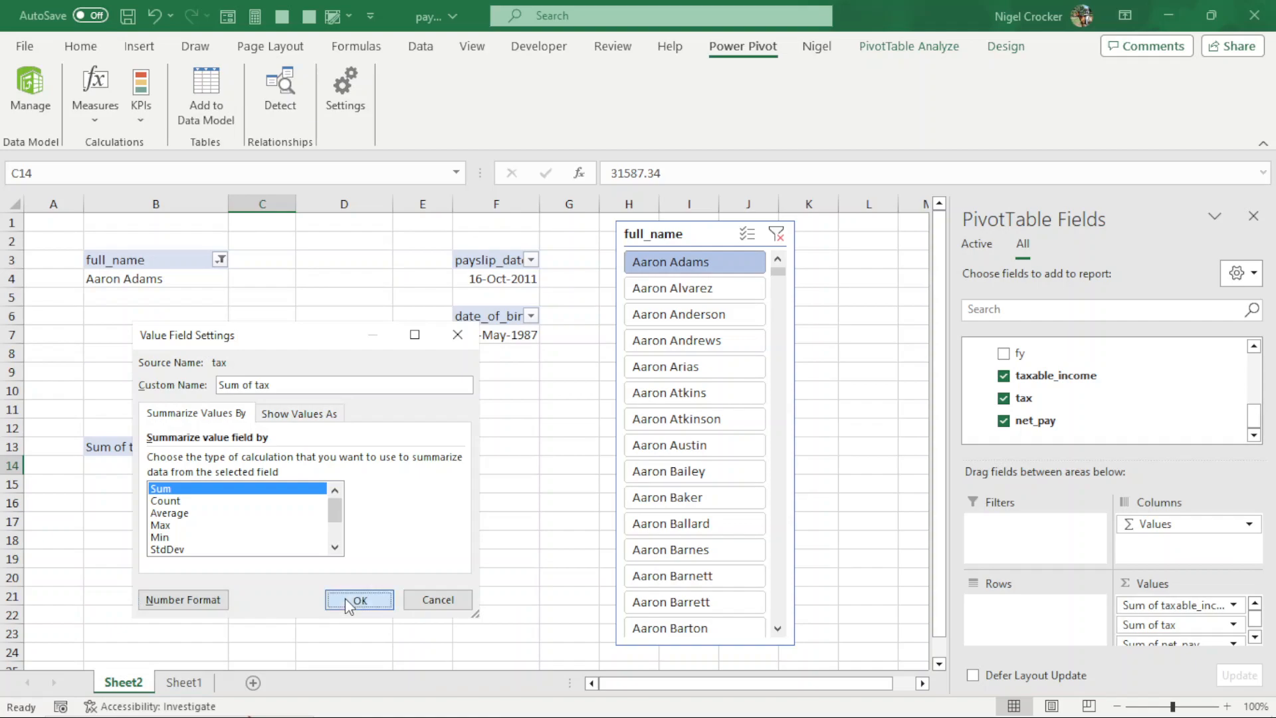
# Step: Open the number format settings of the Sum of net_pay value field
pyautogui.click(346, 446)
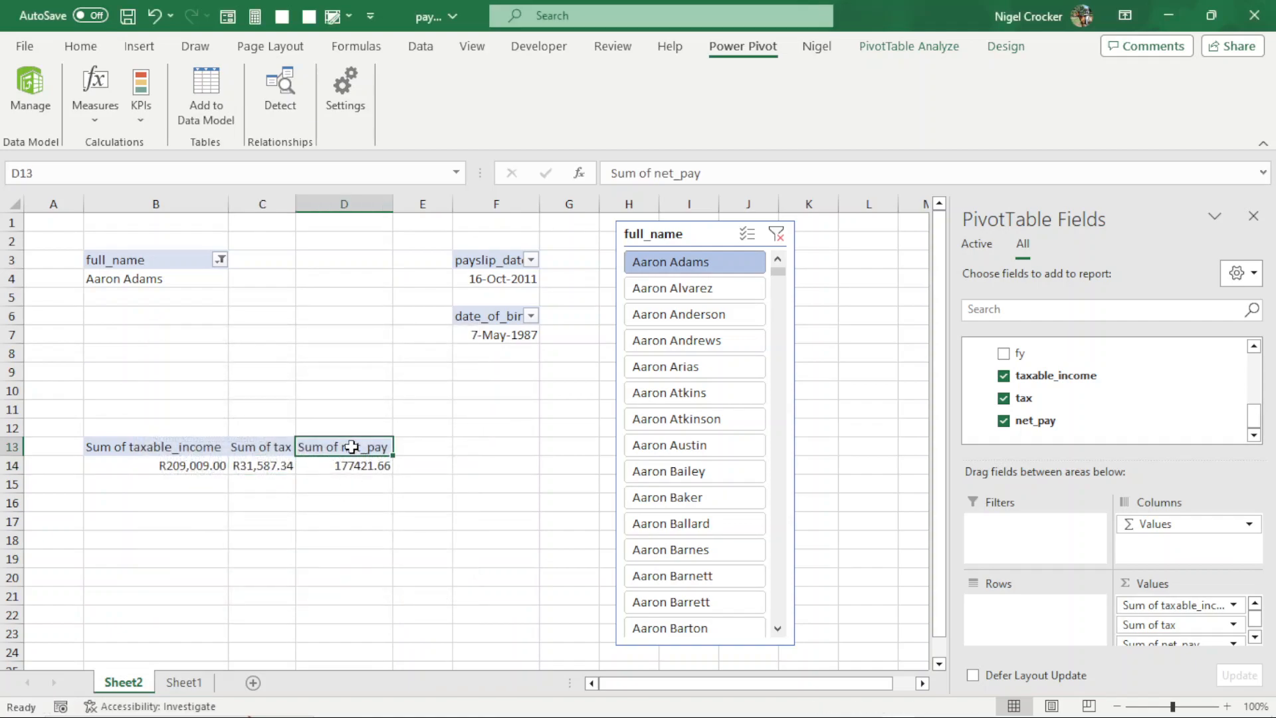
pyautogui.click(1255, 637)
pyautogui.click(1207, 638)
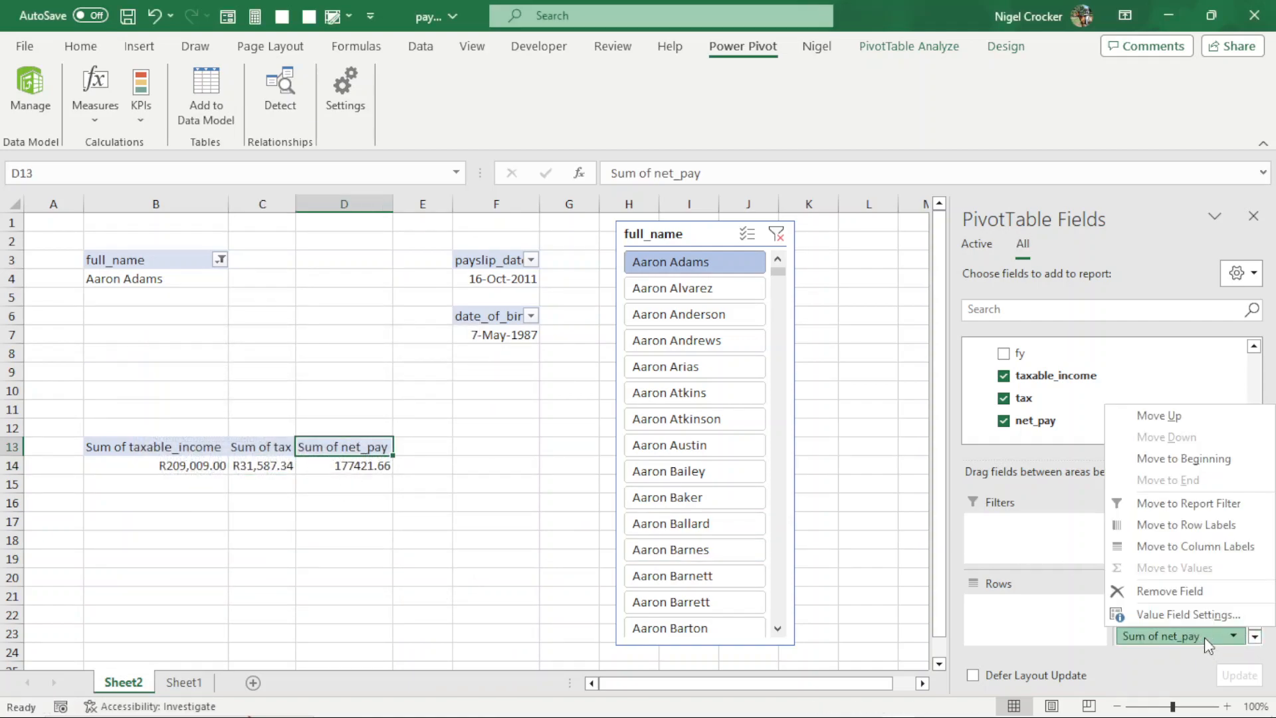
pyautogui.click(1232, 638)
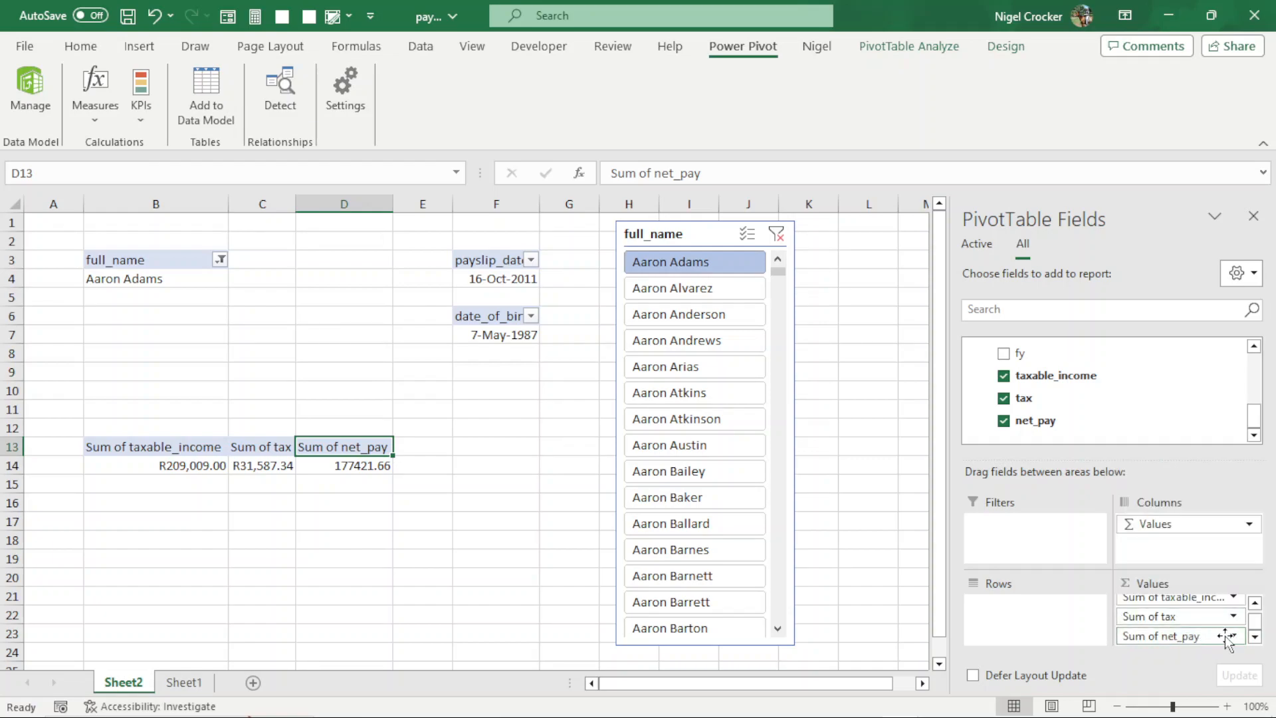
pyautogui.click(1197, 637)
pyautogui.click(1189, 615)
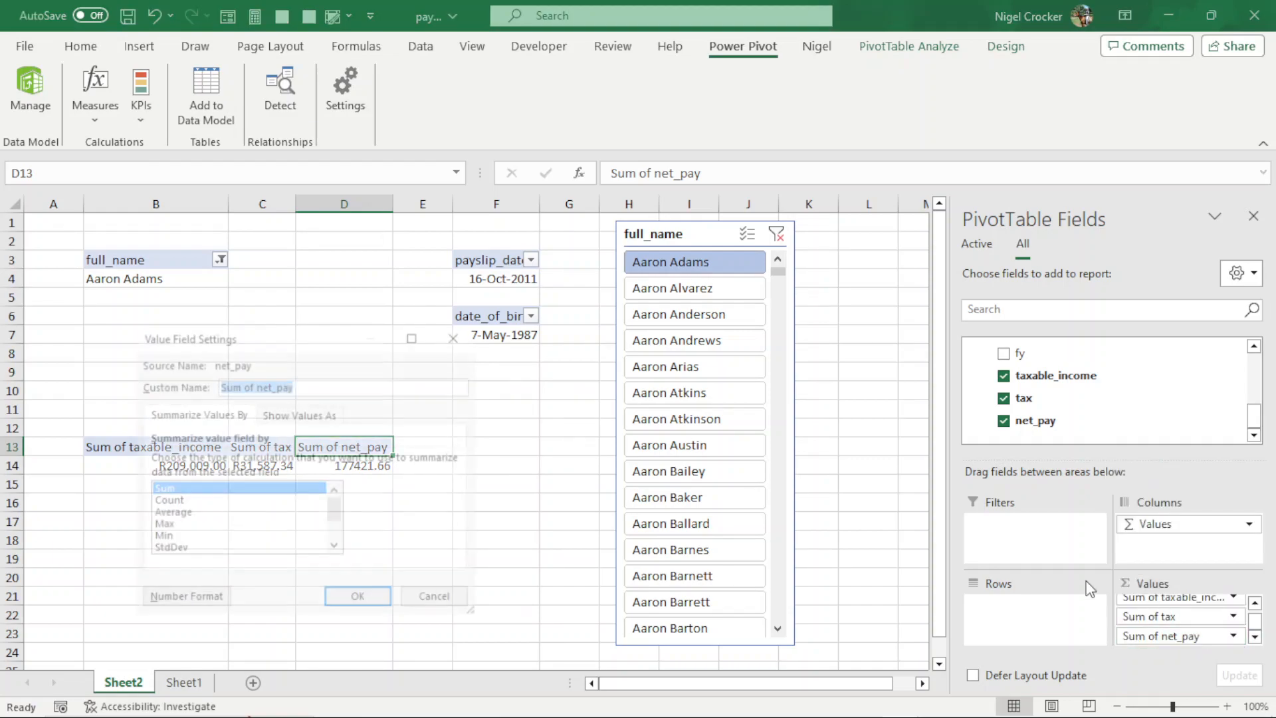
pyautogui.click(183, 600)
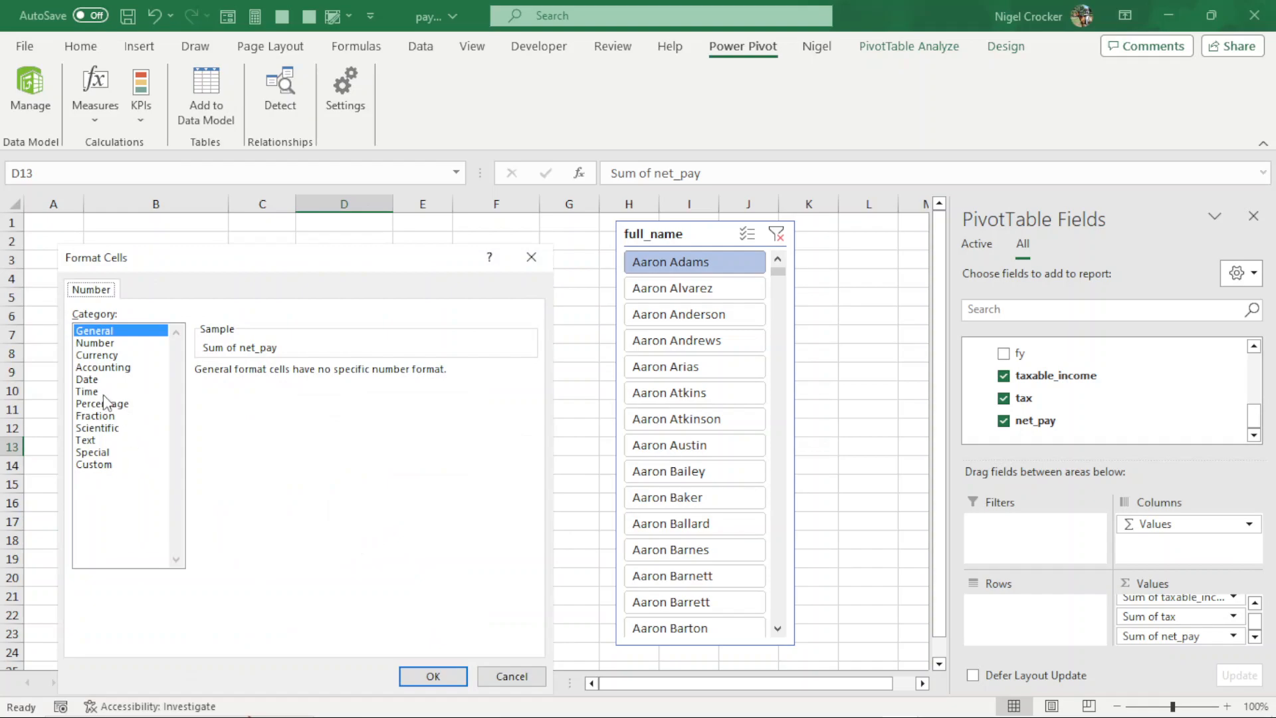
# Step: Format the Sum of net_pay field as Currency with two decimal places and the R symbol
pyautogui.click(107, 356)
pyautogui.click(427, 675)
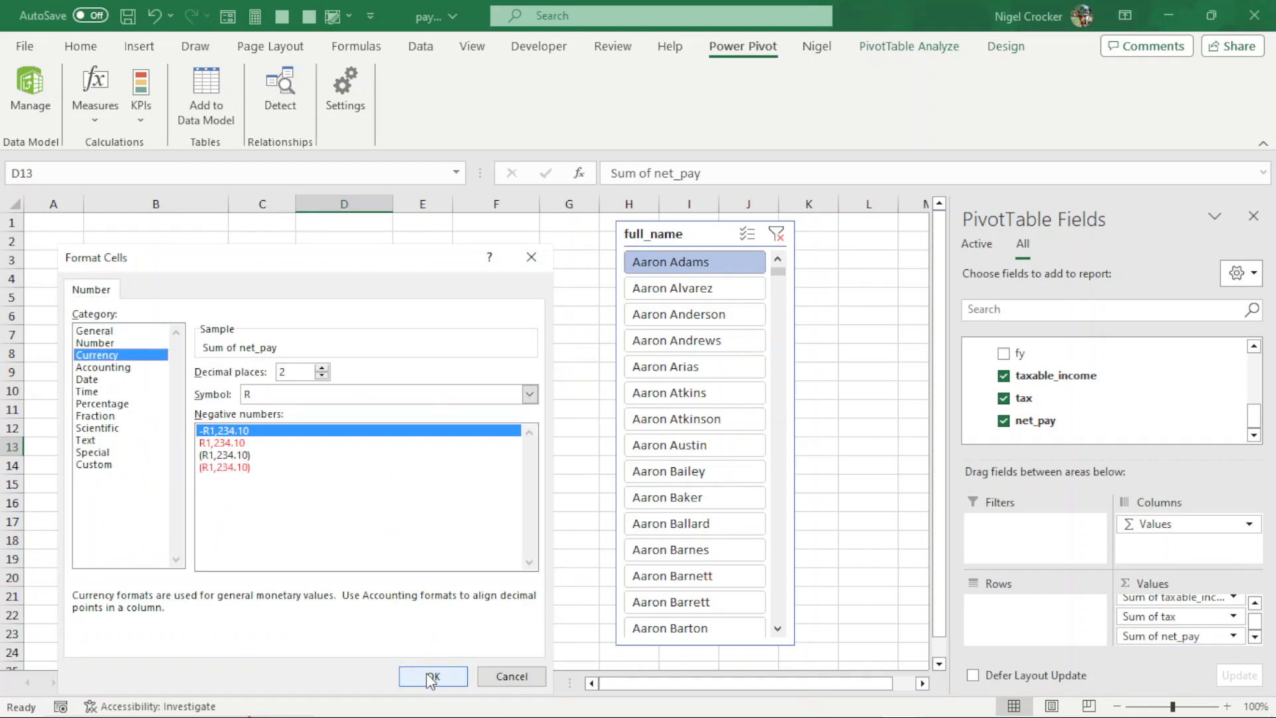
pyautogui.click(358, 600)
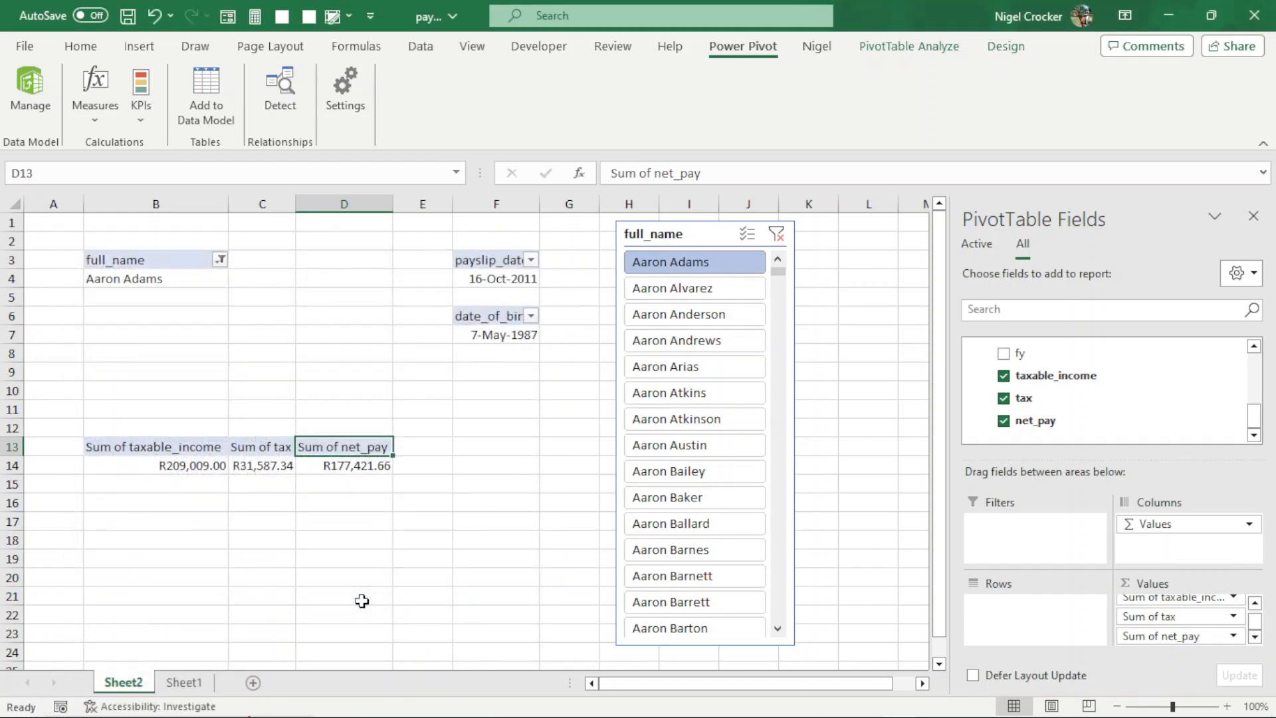
# Step: Rename the three value headers in row 13 as Taxable Income, Tax and Net pay
pyautogui.click(182, 448)
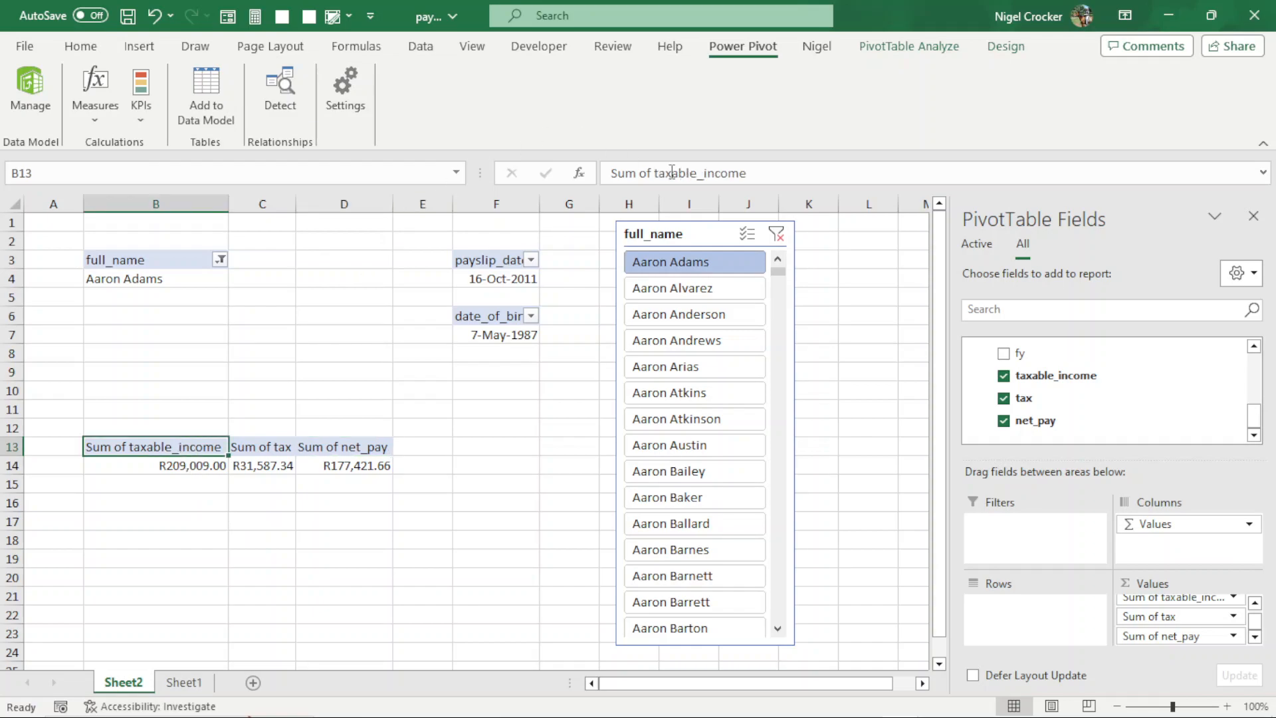
pyautogui.write('T')
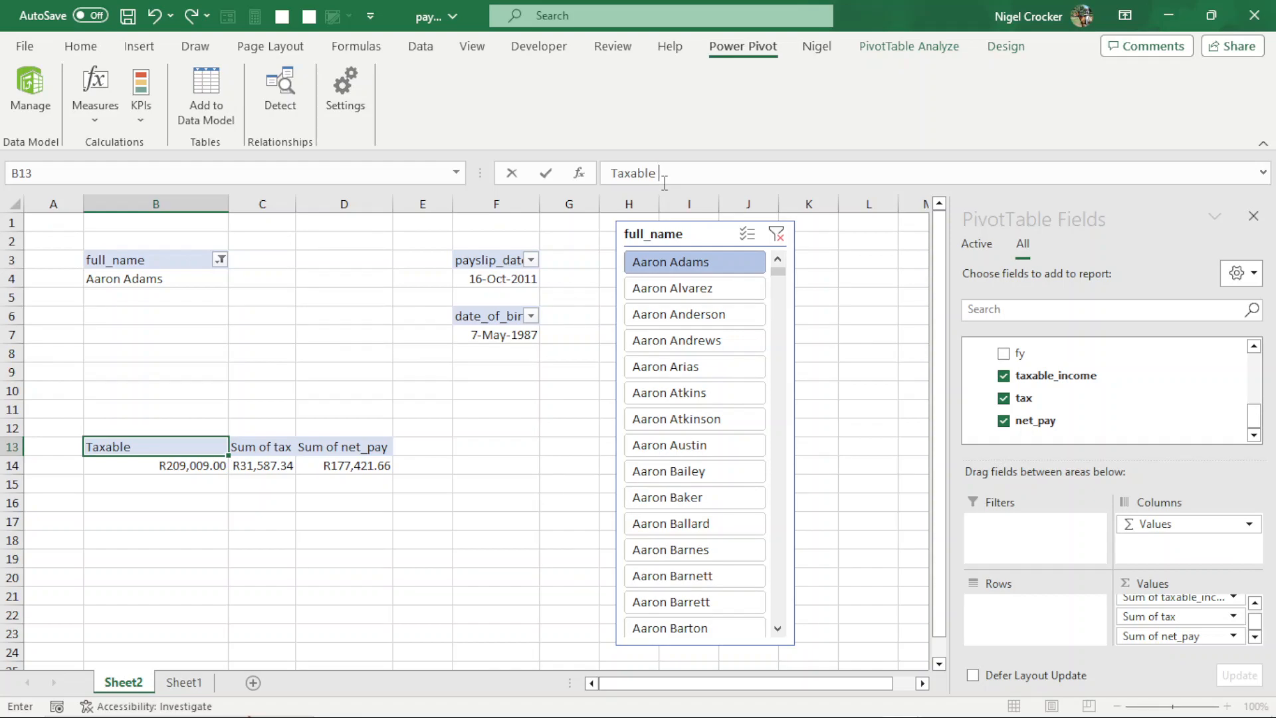
pyautogui.write('come')
pyautogui.press('Tab')
pyautogui.write('Y')
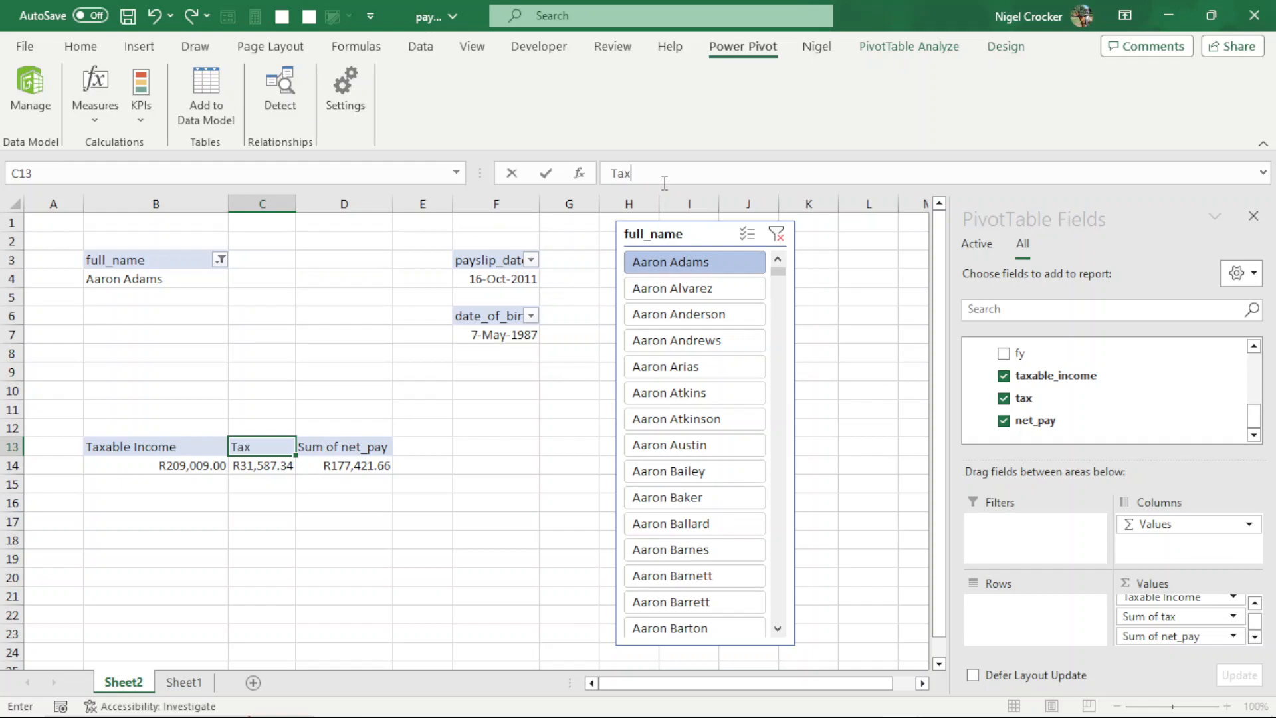
pyautogui.press('Tab')
pyautogui.write('N')
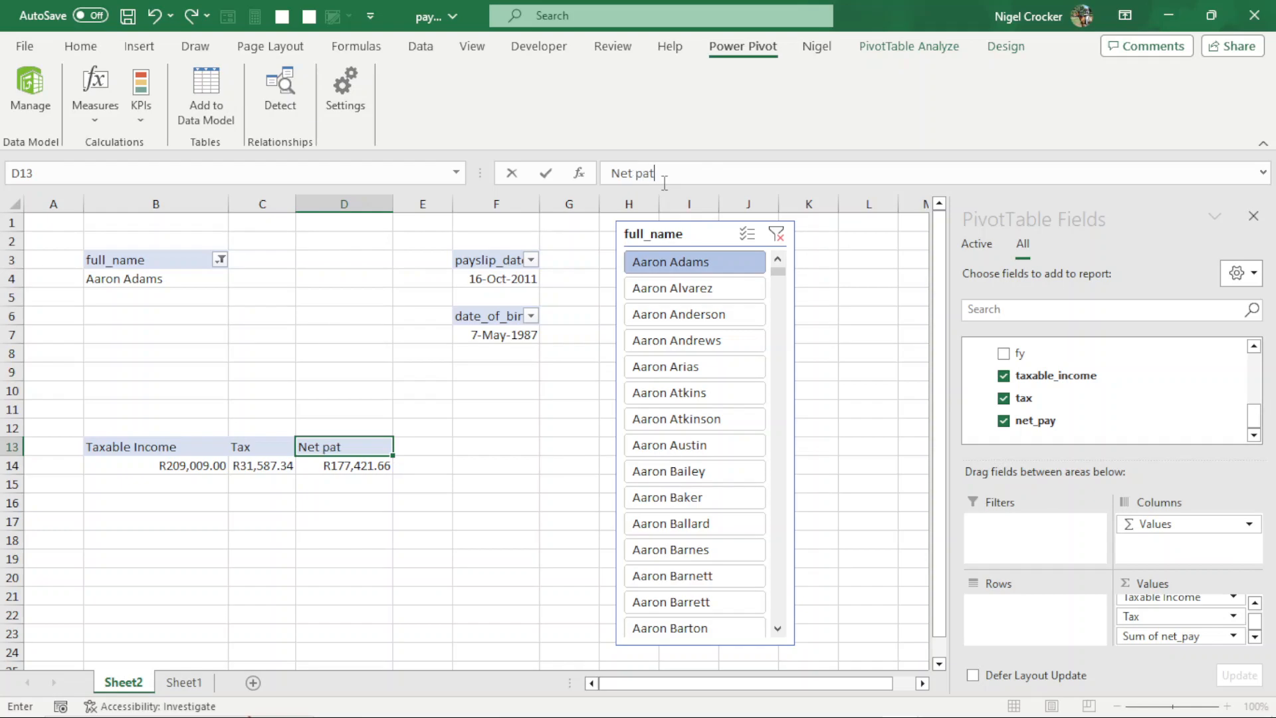
pyautogui.click(322, 521)
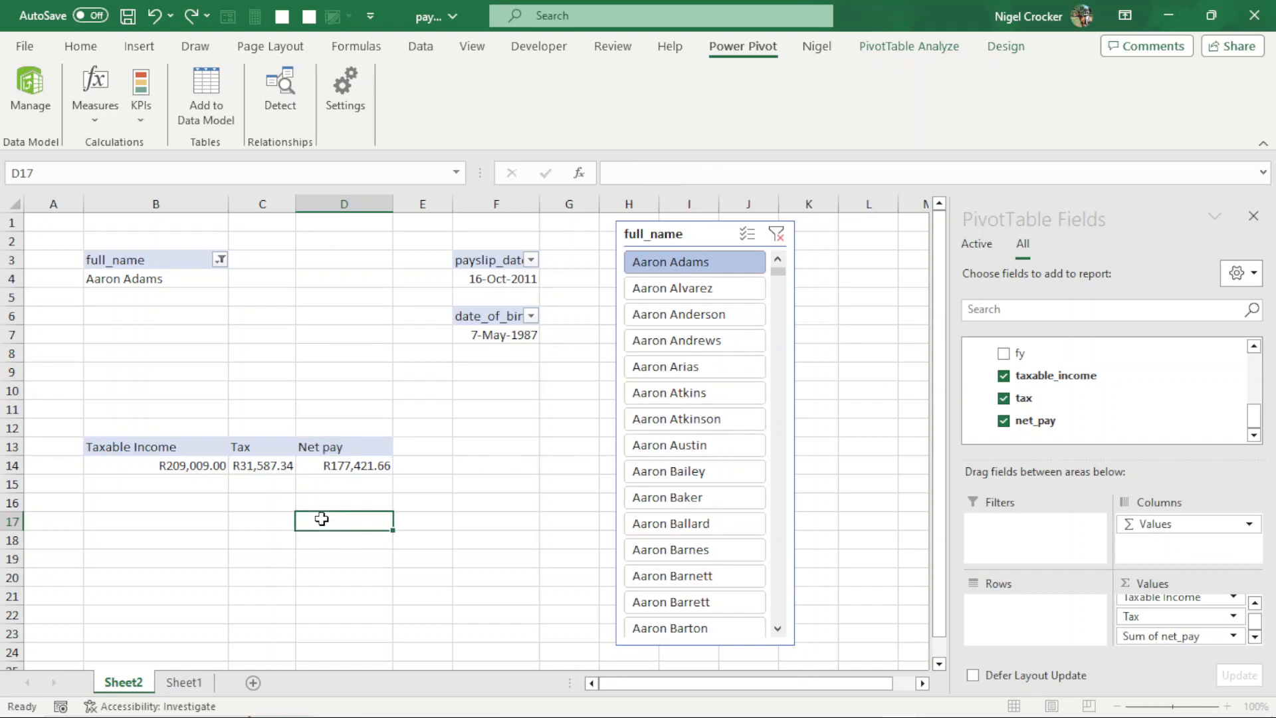
# Step: Right-align the Net pay header in D13
pyautogui.click(186, 449)
pyautogui.click(362, 452)
pyautogui.click(80, 46)
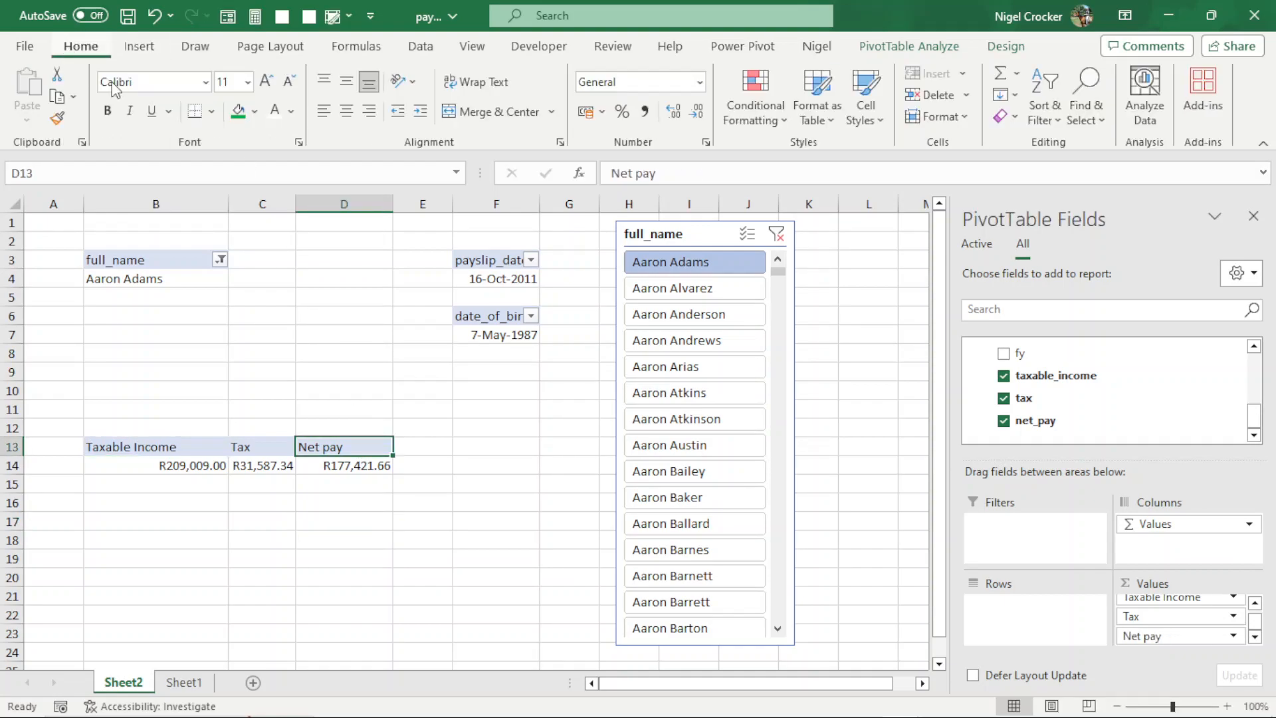
pyautogui.click(369, 113)
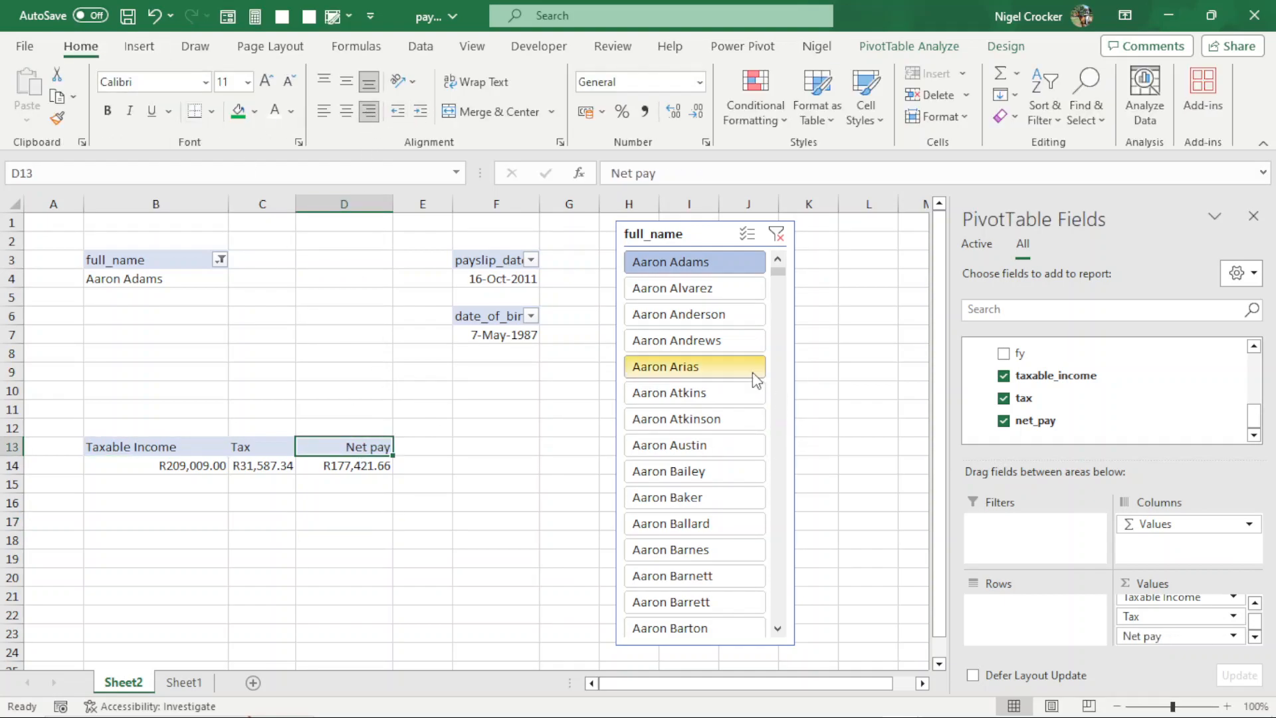
# Step: Hide the PivotTable field list and widen column C, zooming the sheet to 130%
pyautogui.click(1253, 216)
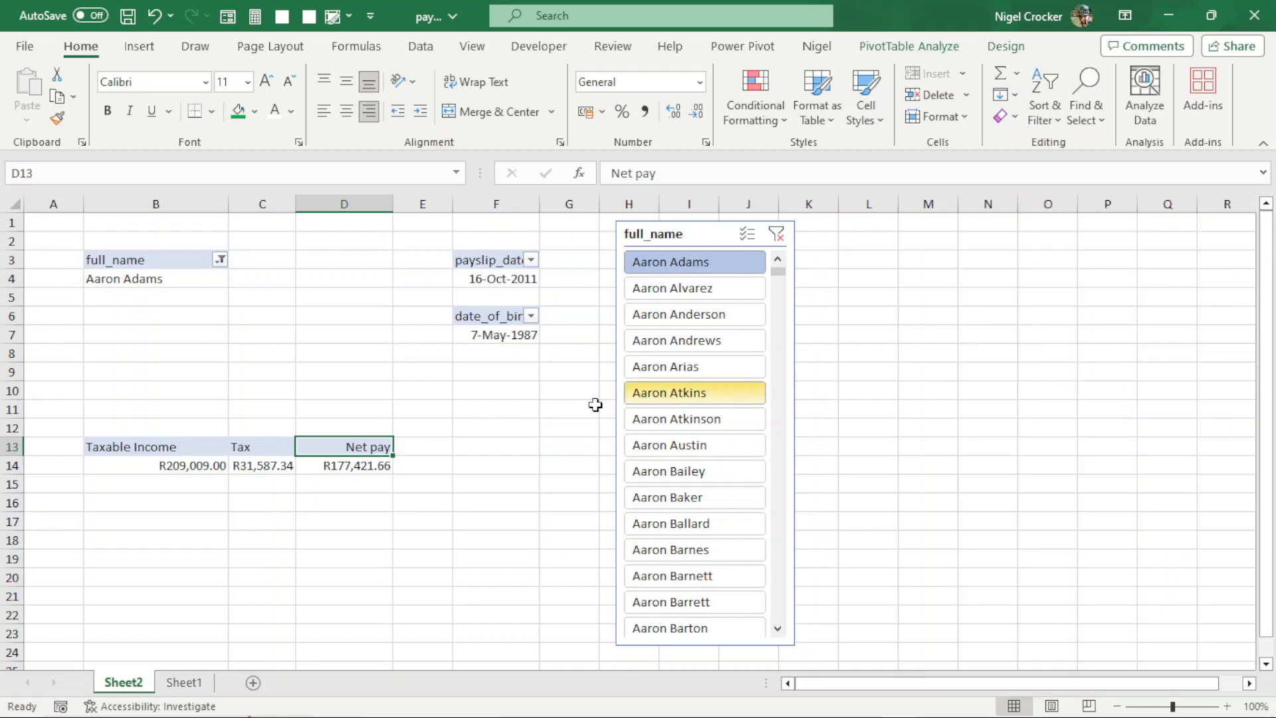
pyautogui.scroll(2, 478, 447)
pyautogui.moveTo(388, 207); pyautogui.dragTo(435, 208)
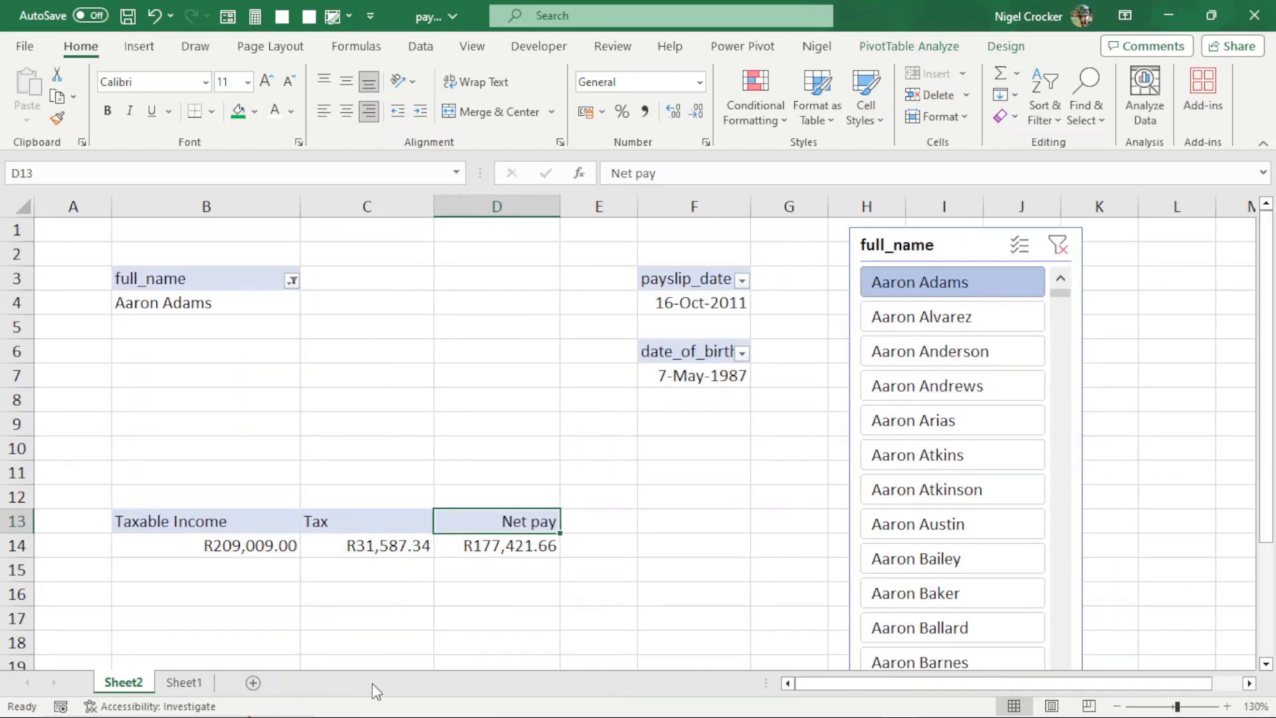
# Step: Check the name, date and pay values for several employees from the beginning and far end of the full_name slicer
pyautogui.click(263, 310)
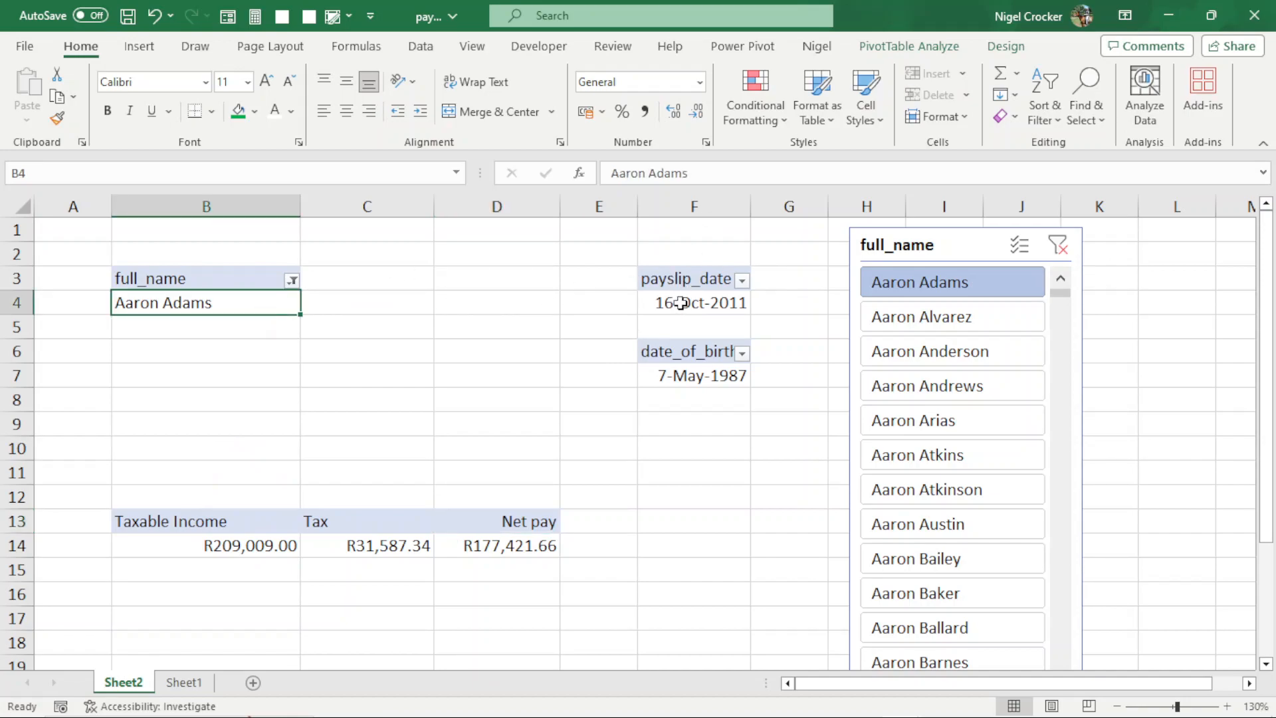
pyautogui.click(675, 300)
pyautogui.click(732, 367)
pyautogui.click(954, 315)
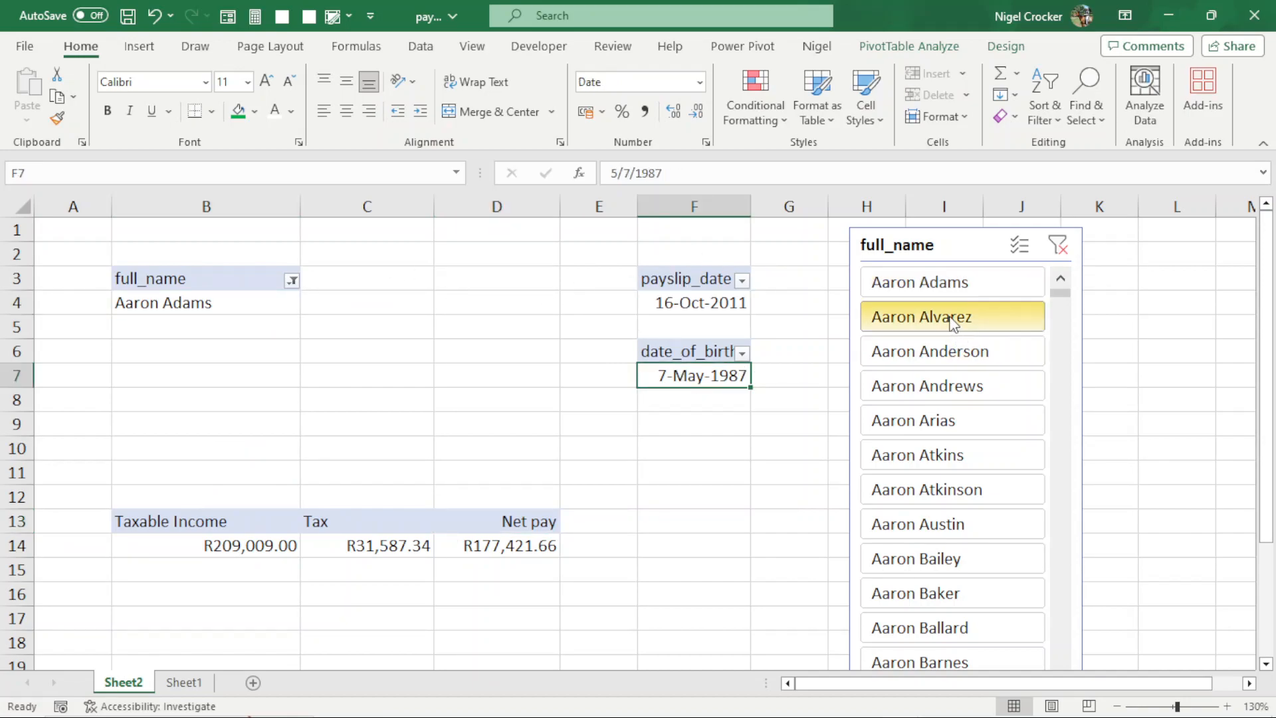
pyautogui.click(949, 421)
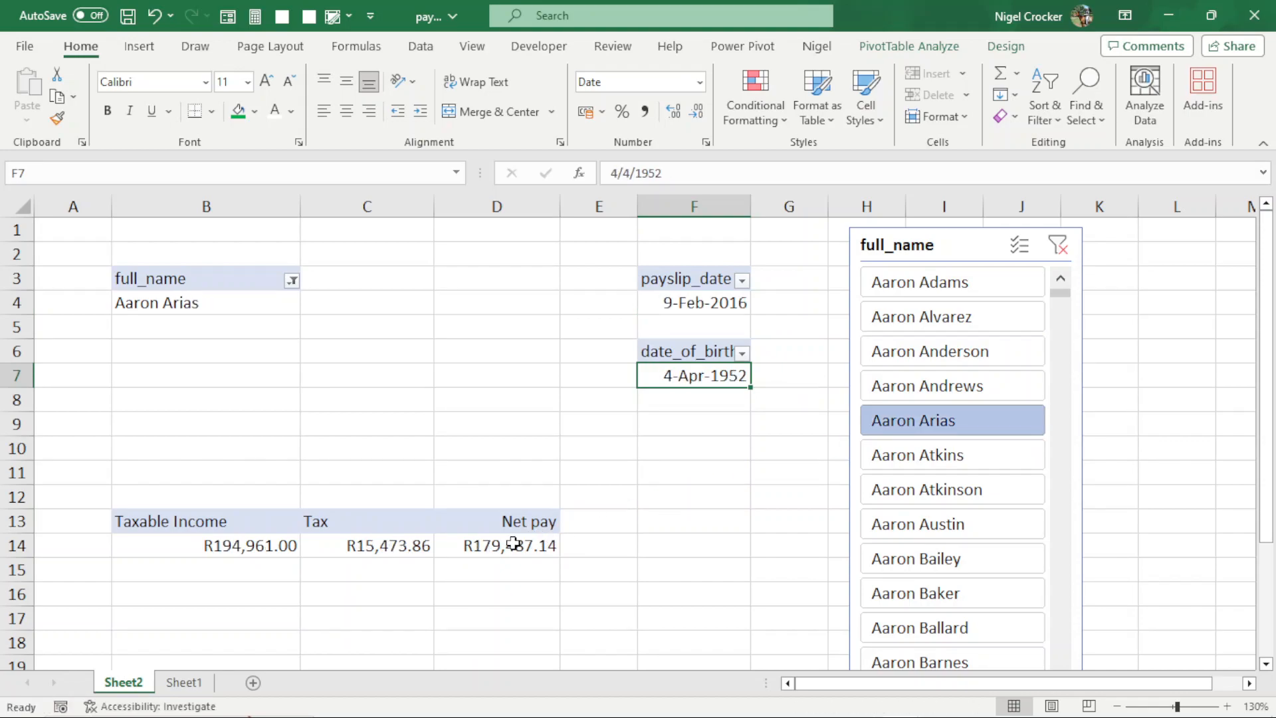
pyautogui.click(870, 465)
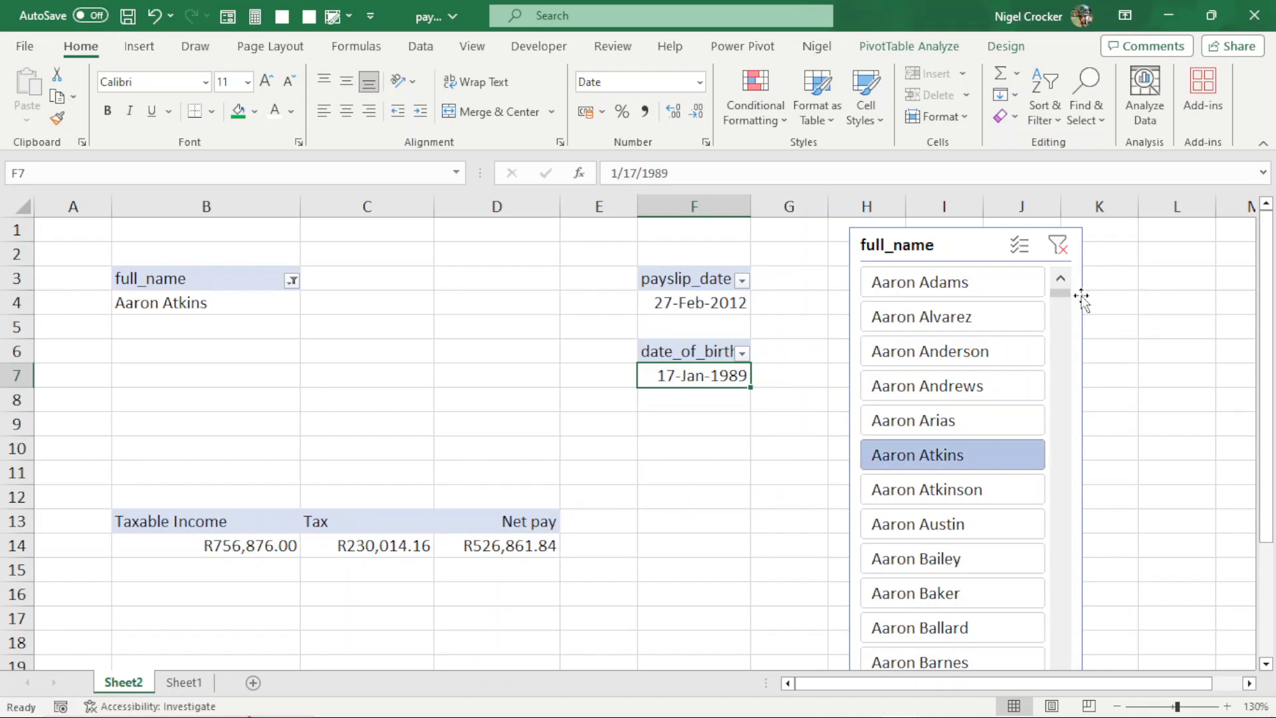
pyautogui.moveTo(1060, 293); pyautogui.dragTo(1060, 661)
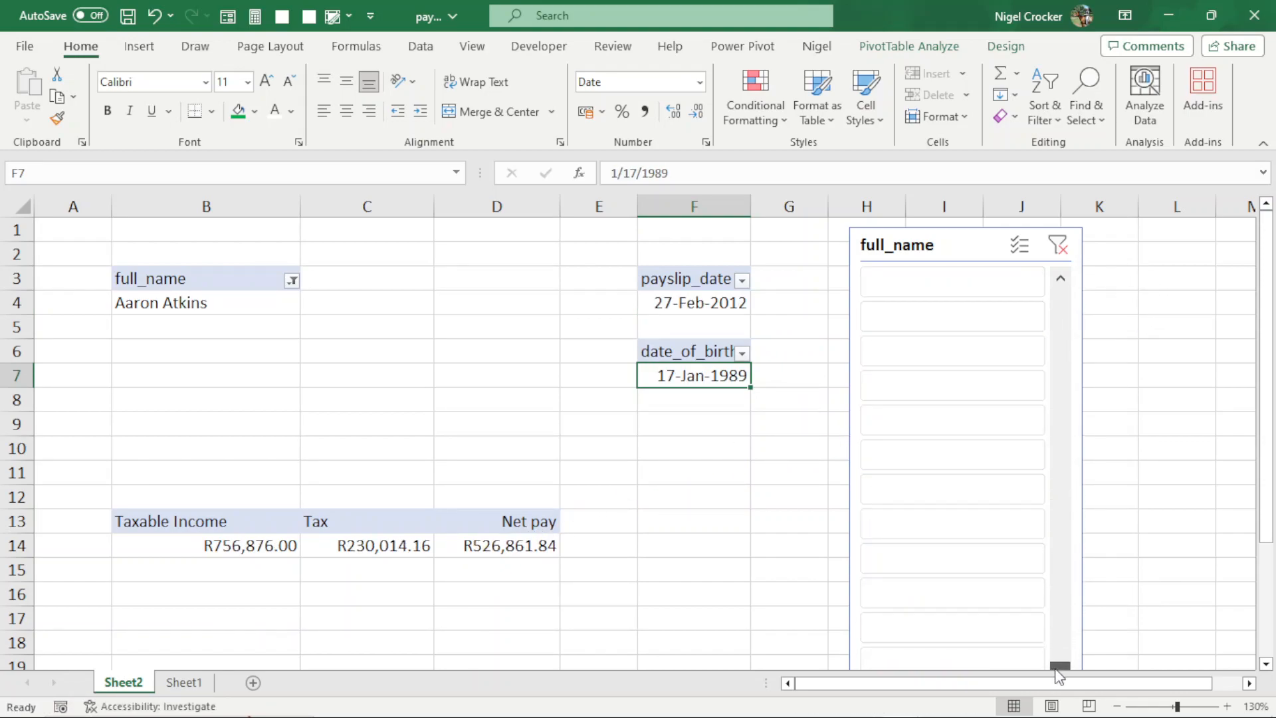
pyautogui.scroll(-2, 1012, 436)
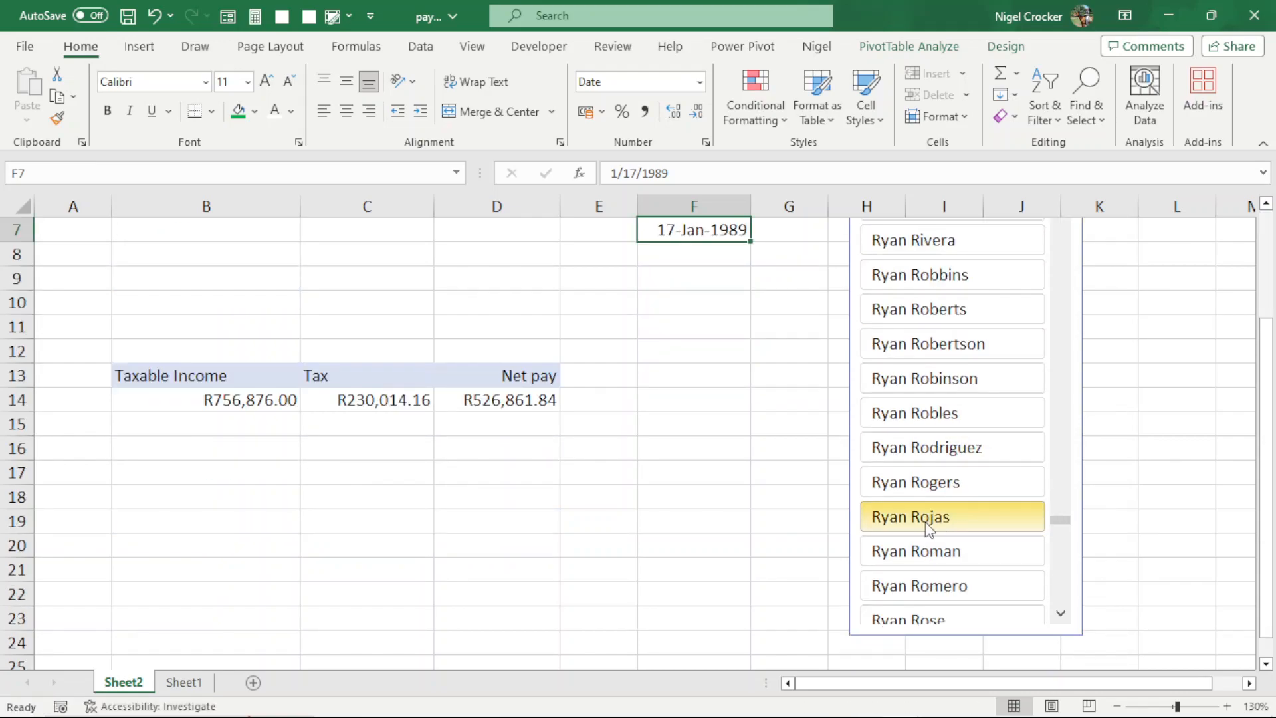
pyautogui.click(937, 553)
pyautogui.scroll(2, 734, 521)
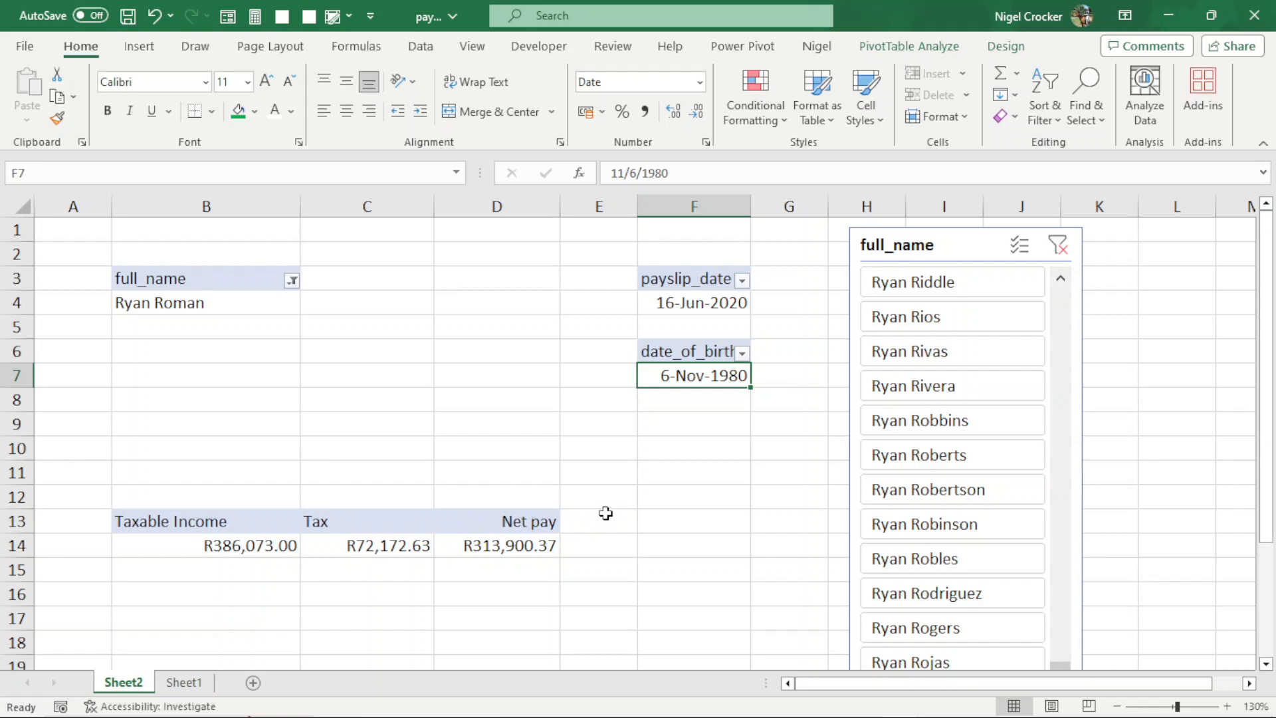
# Step: Examine the last record of the source table on Sheet1 and the Power Pivot data model, and return to Sheet2
pyautogui.click(183, 681)
pyautogui.click(46, 594)
pyautogui.hotkey('ctrl', 'Down')
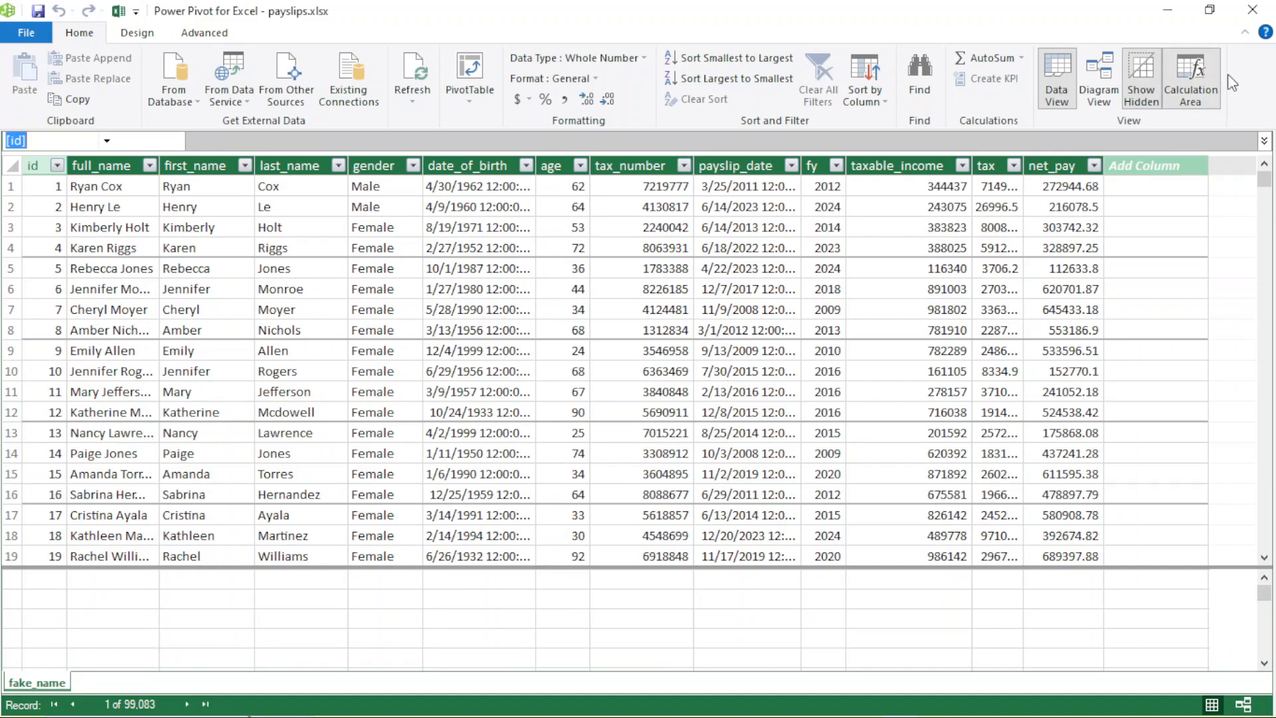
pyautogui.click(1252, 9)
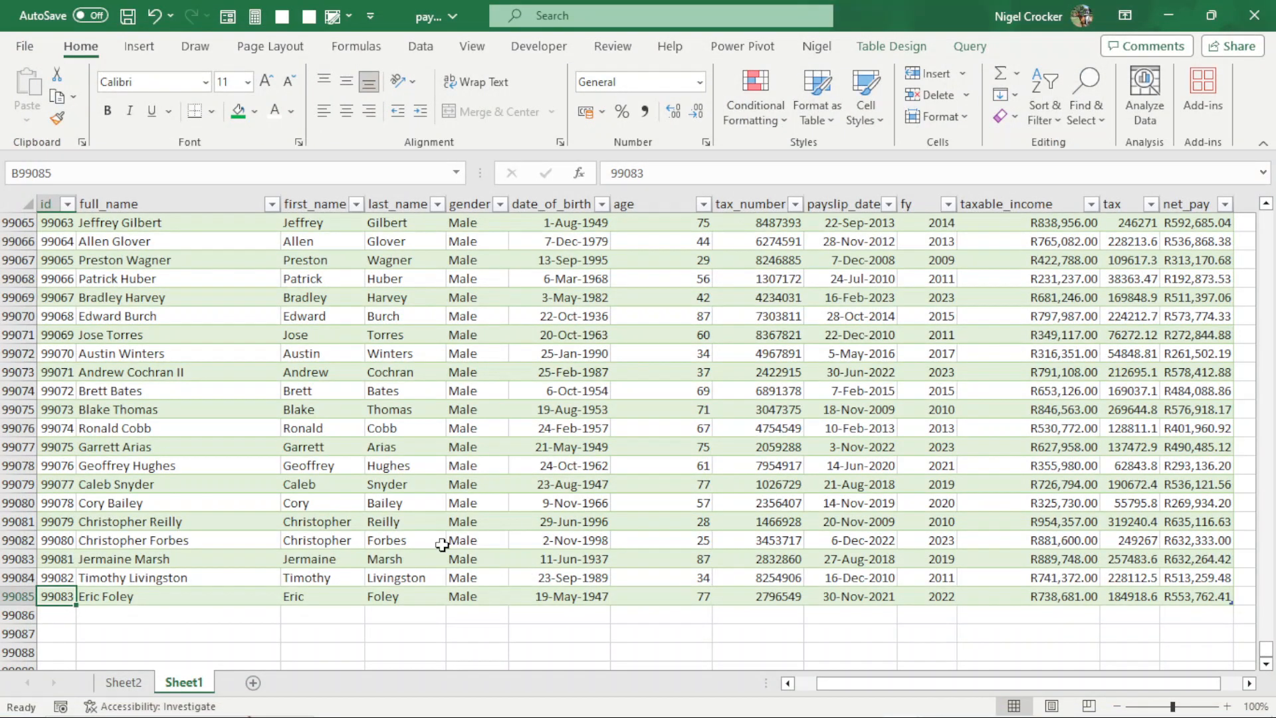
pyautogui.click(123, 681)
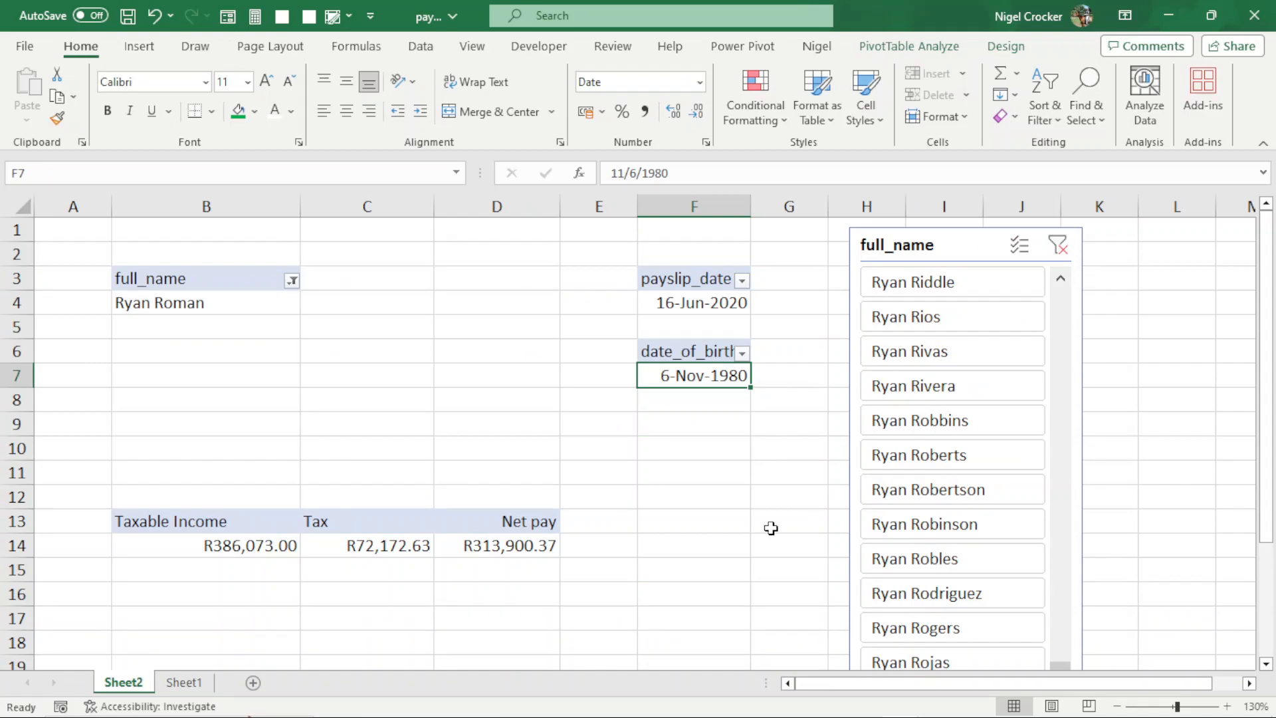
# Step: Copy the full_name PivotTable in B3:B4 and paste the copy at B6
pyautogui.moveTo(222, 284)
pyautogui.mouseDown()
pyautogui.moveTo(213, 316)
pyautogui.moveTo(225, 308)
pyautogui.mouseUp()
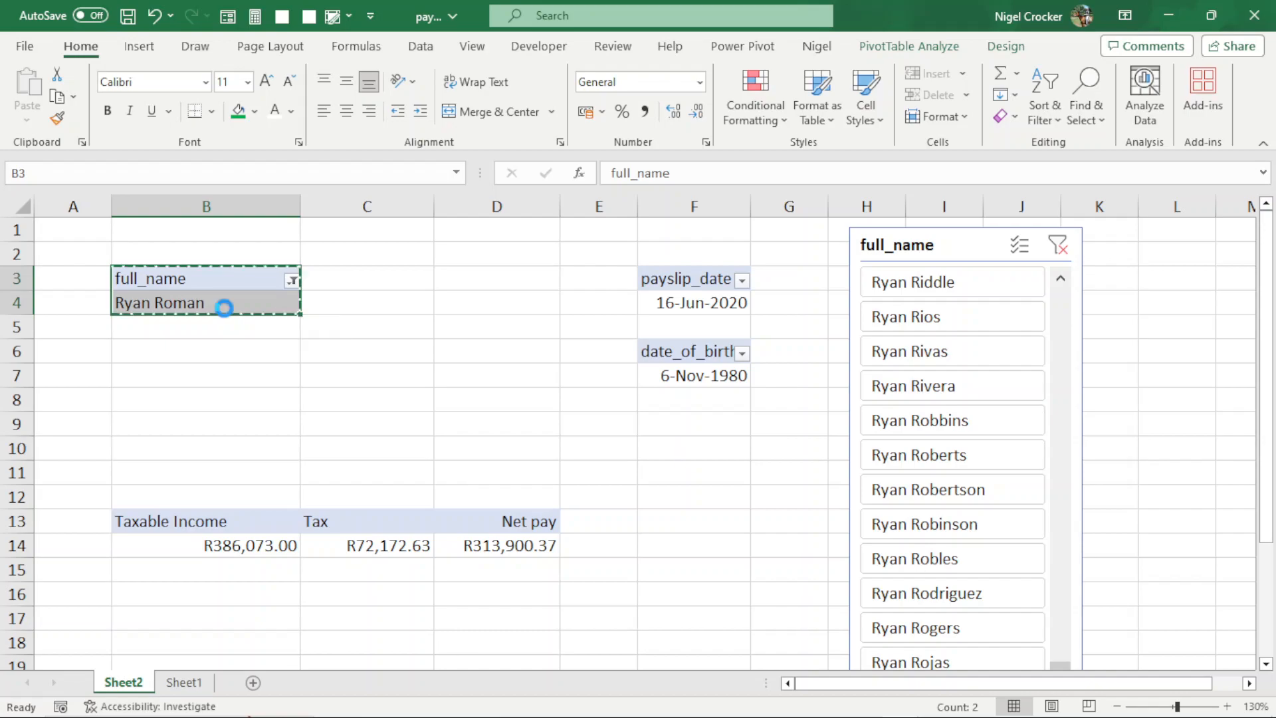
pyautogui.hotkey('ctrl', 'c')
pyautogui.click(187, 347)
pyautogui.press('Return')
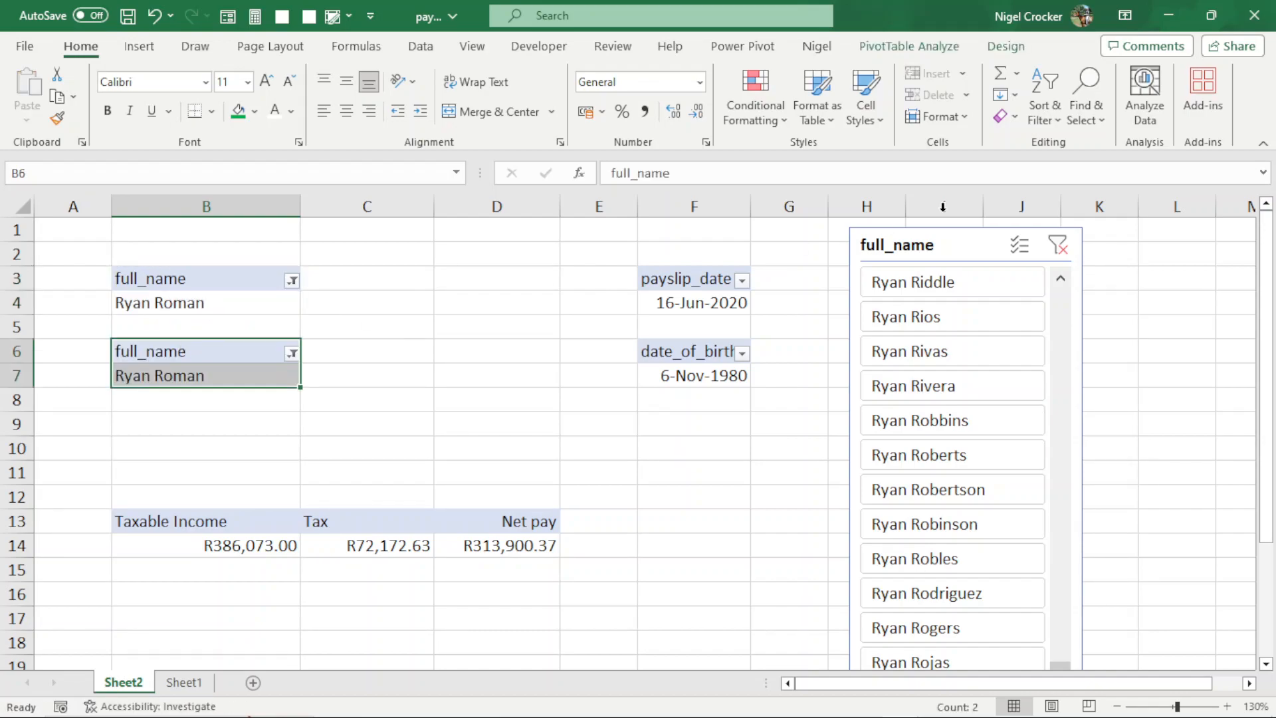
# Step: Replace full_name with gender in the rows of the copied PivotTable and move that table to B8:B9
pyautogui.click(909, 46)
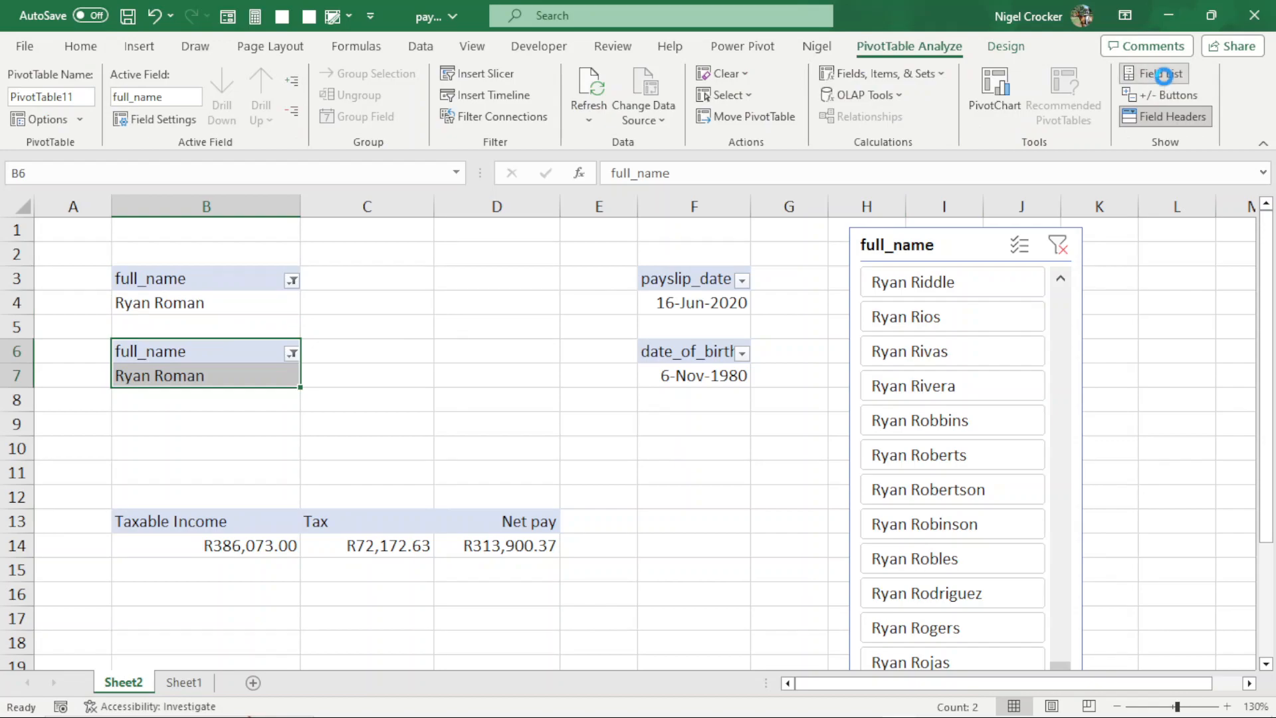
pyautogui.click(1160, 74)
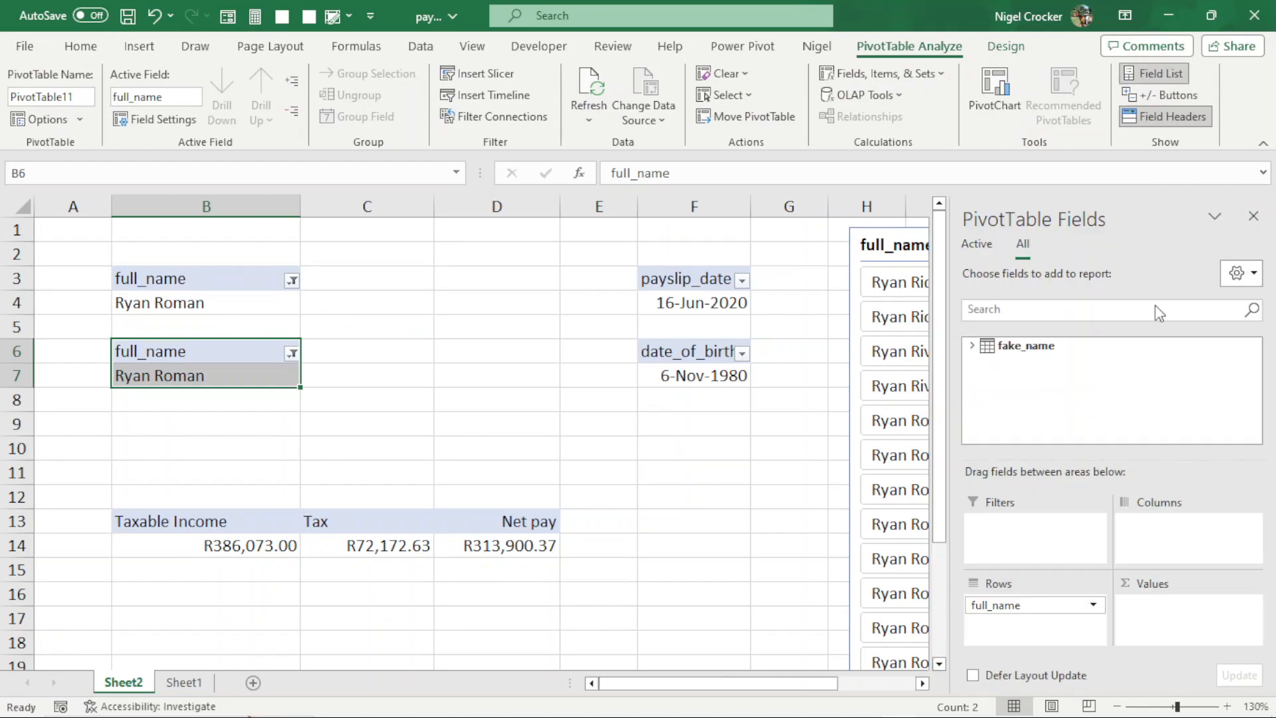
pyautogui.click(973, 345)
pyautogui.moveTo(1254, 366); pyautogui.dragTo(1256, 392)
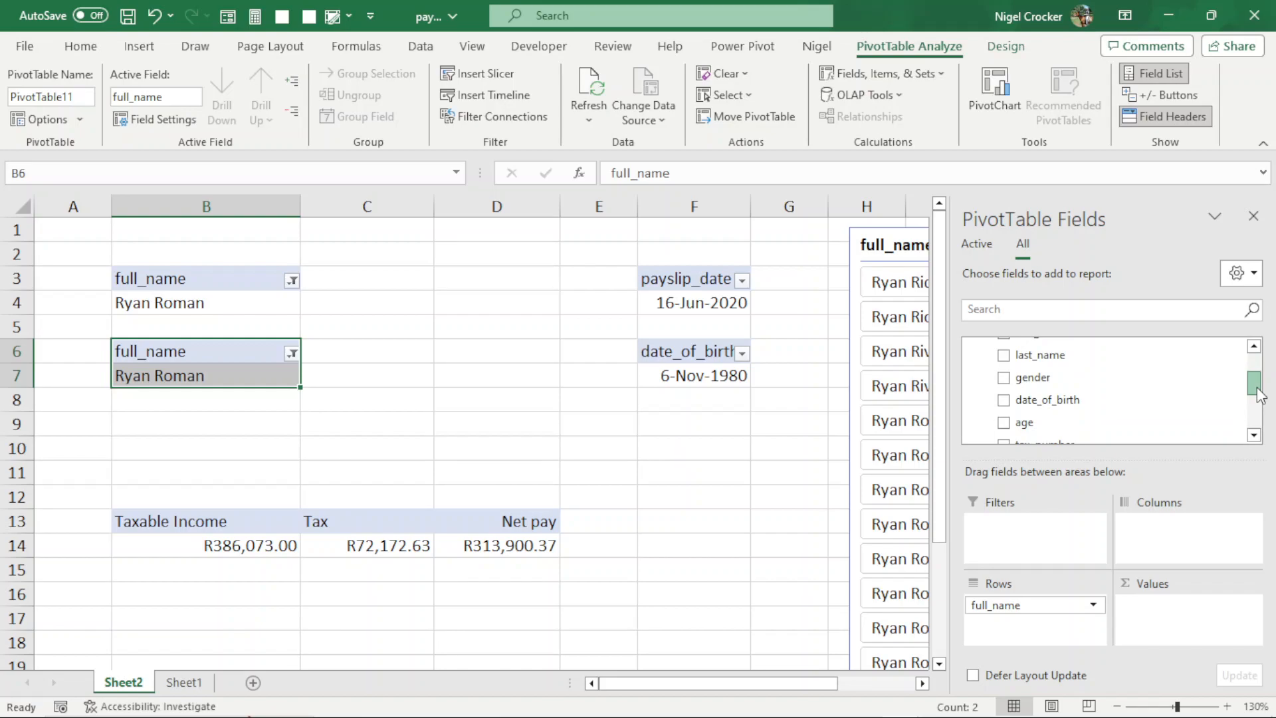
pyautogui.click(1005, 378)
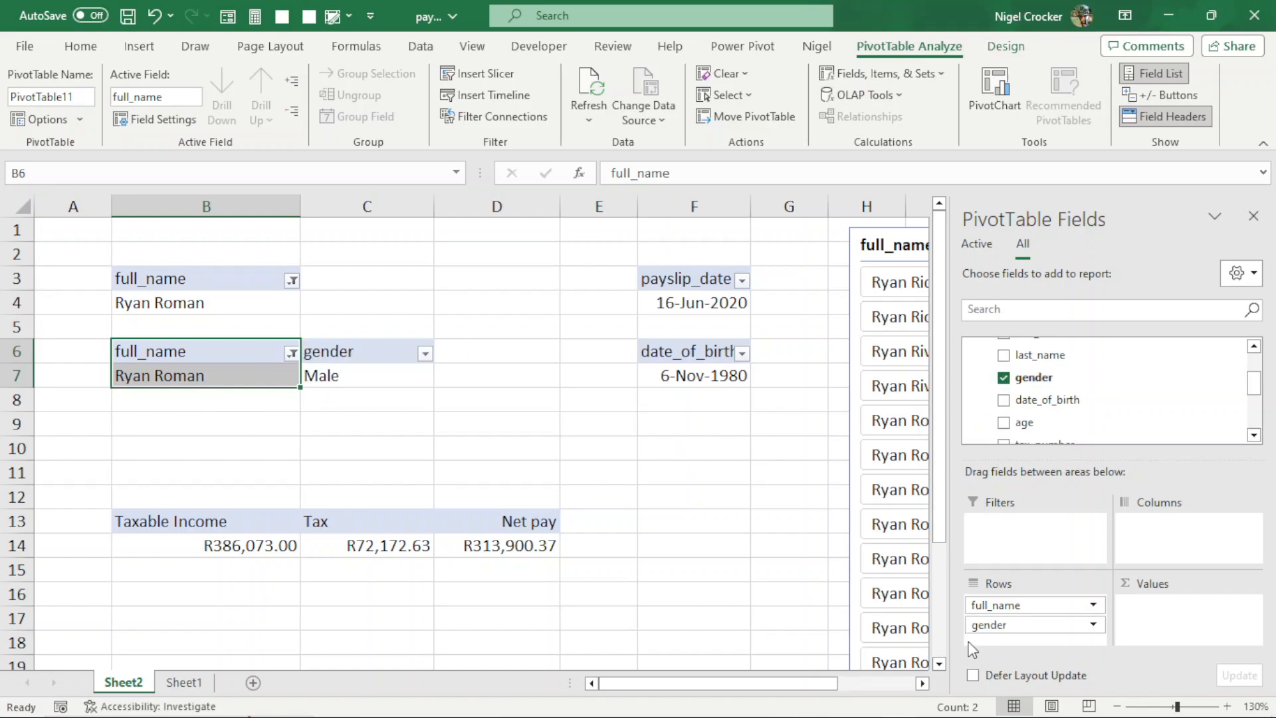
pyautogui.moveTo(996, 606); pyautogui.dragTo(807, 563)
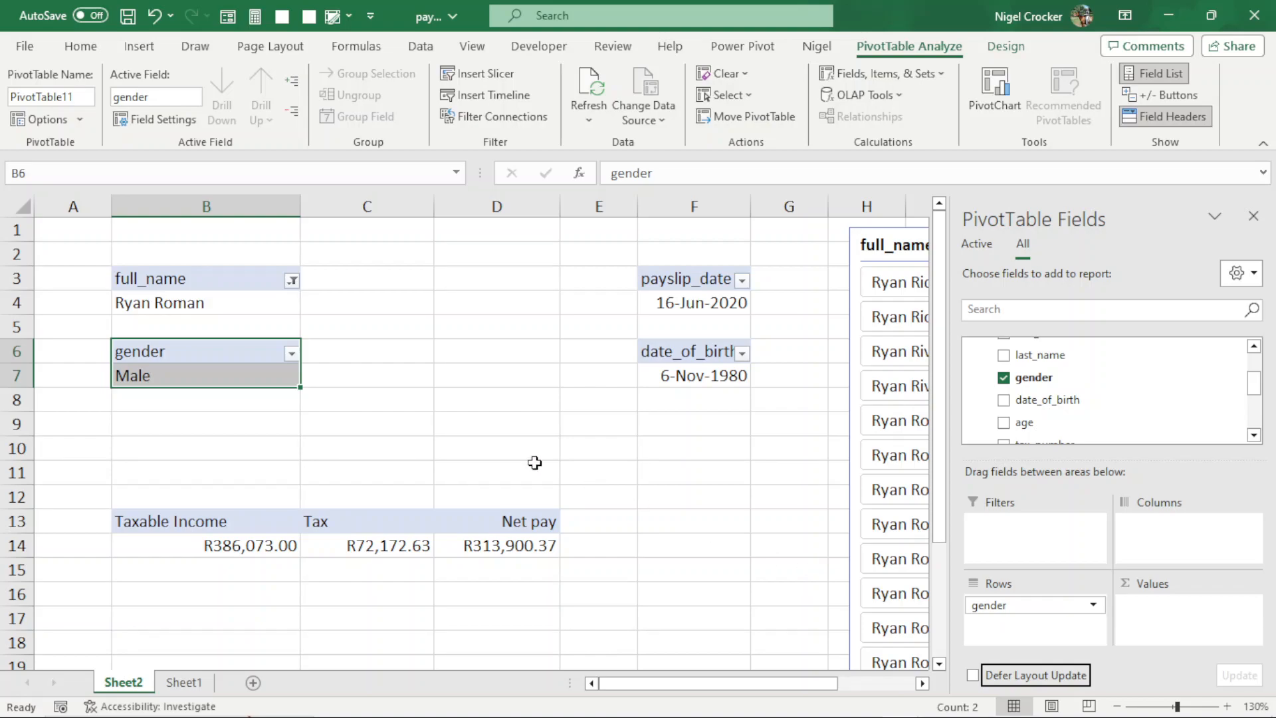
pyautogui.moveTo(186, 351); pyautogui.dragTo(250, 436)
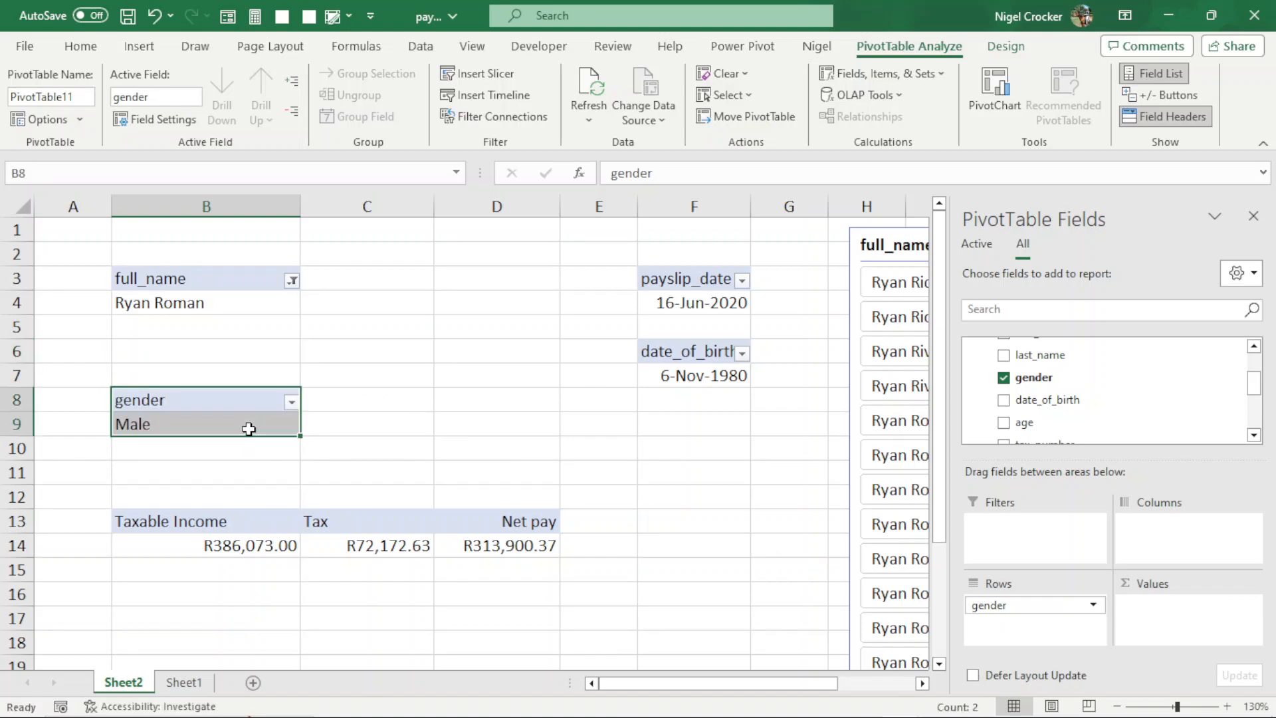
pyautogui.click(453, 436)
# Step: With the field list hidden, choose another employee in the full_name slicer and widen column F to fit the date_of_birth header
pyautogui.click(941, 286)
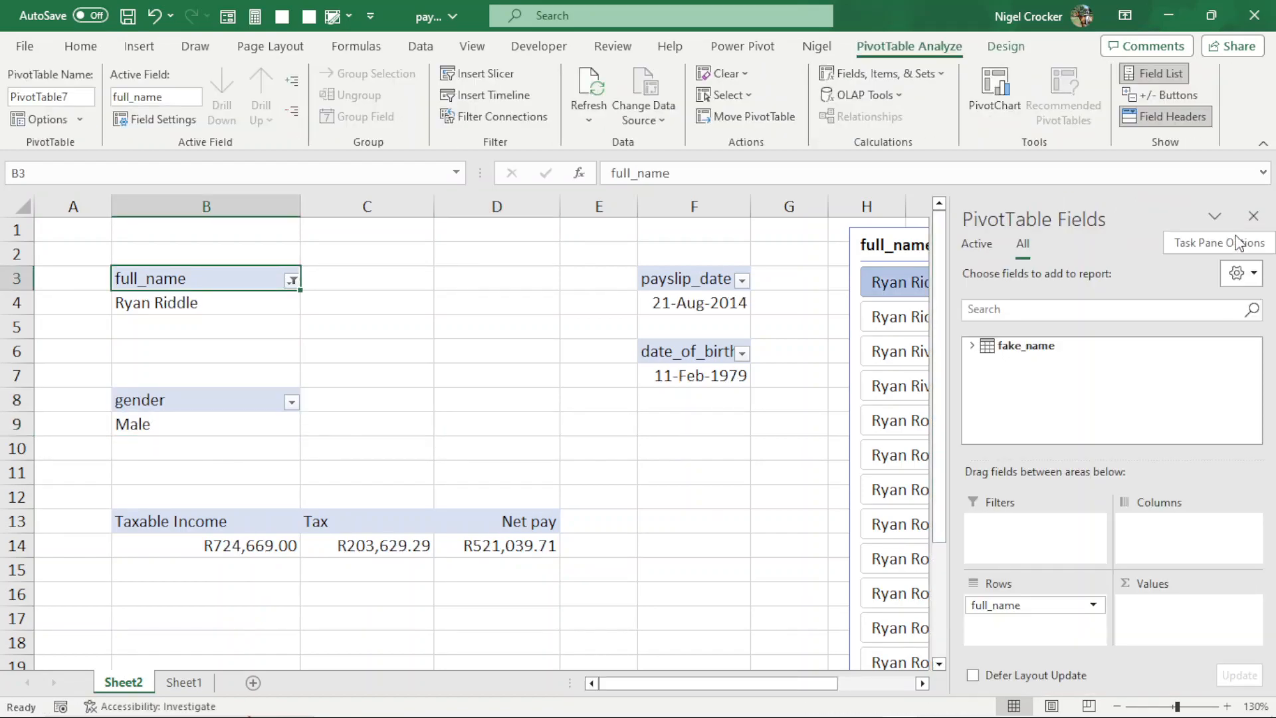
pyautogui.click(1252, 218)
pyautogui.click(978, 387)
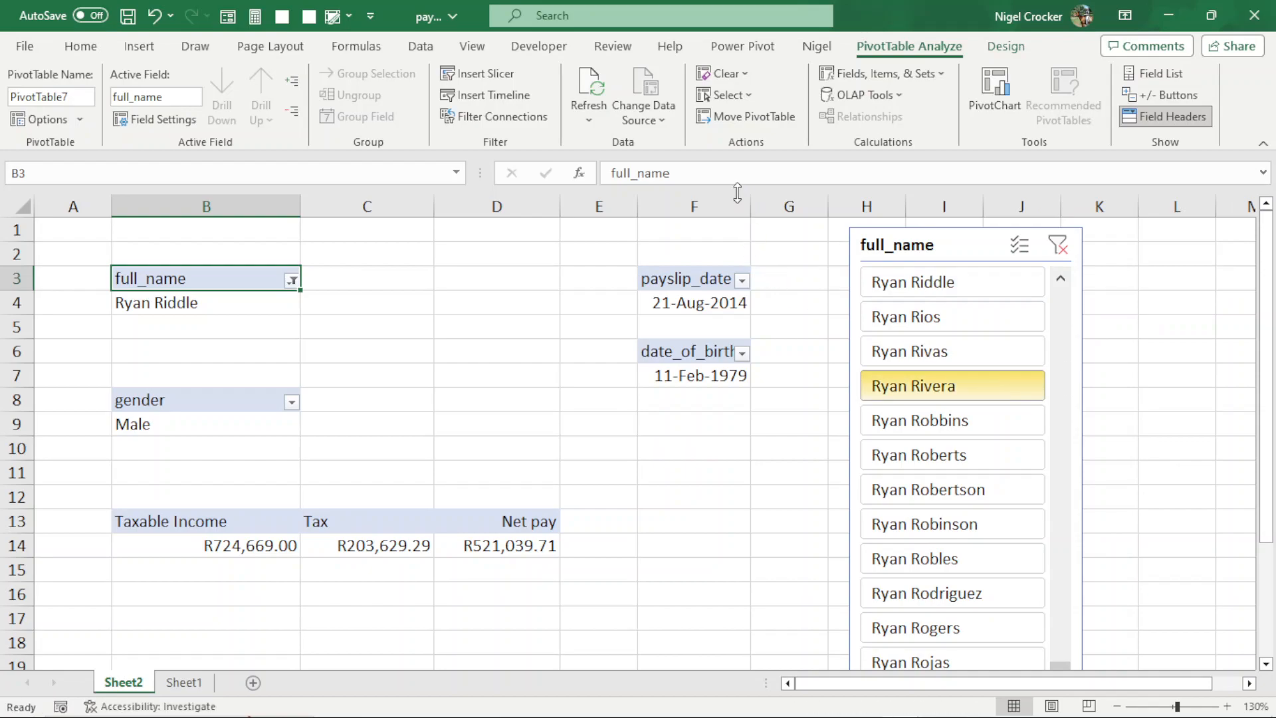
pyautogui.moveTo(749, 210); pyautogui.dragTo(781, 208)
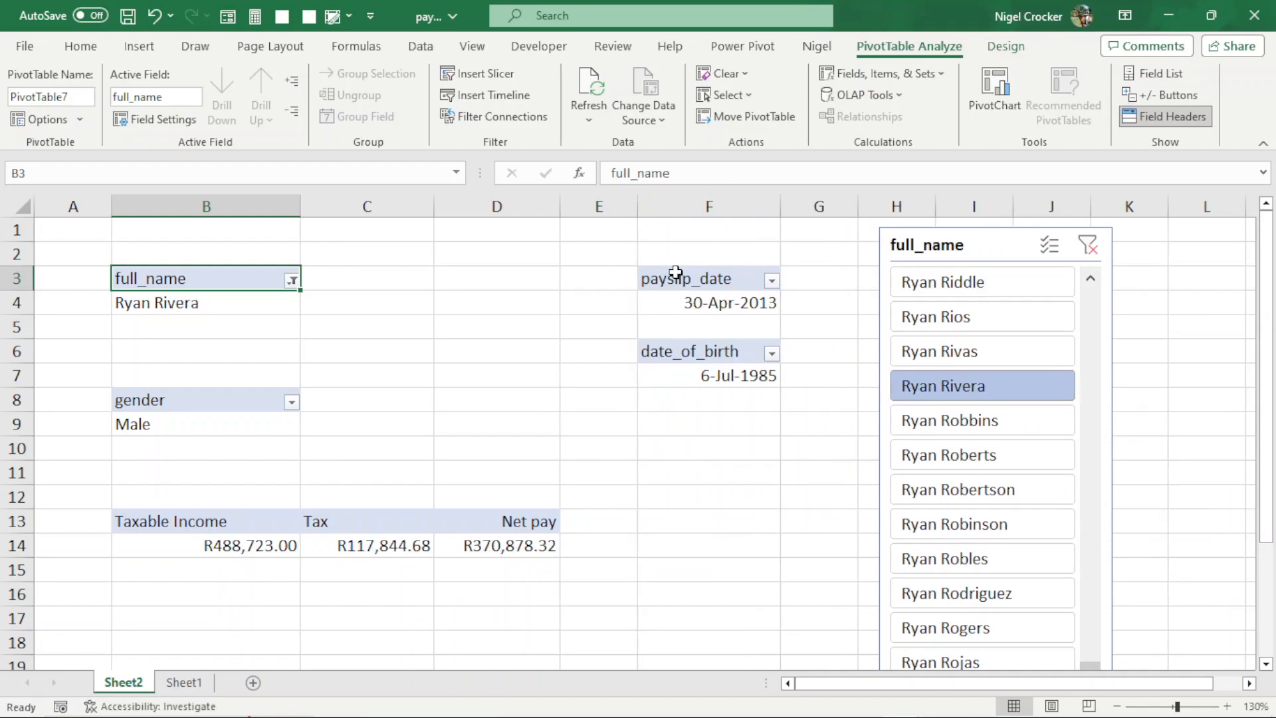
# Step: Apply the green PivotTable style from the first row of Medium styles to all the PivotTables in B3:F14
pyautogui.moveTo(242, 272); pyautogui.dragTo(718, 541)
pyautogui.click(1005, 46)
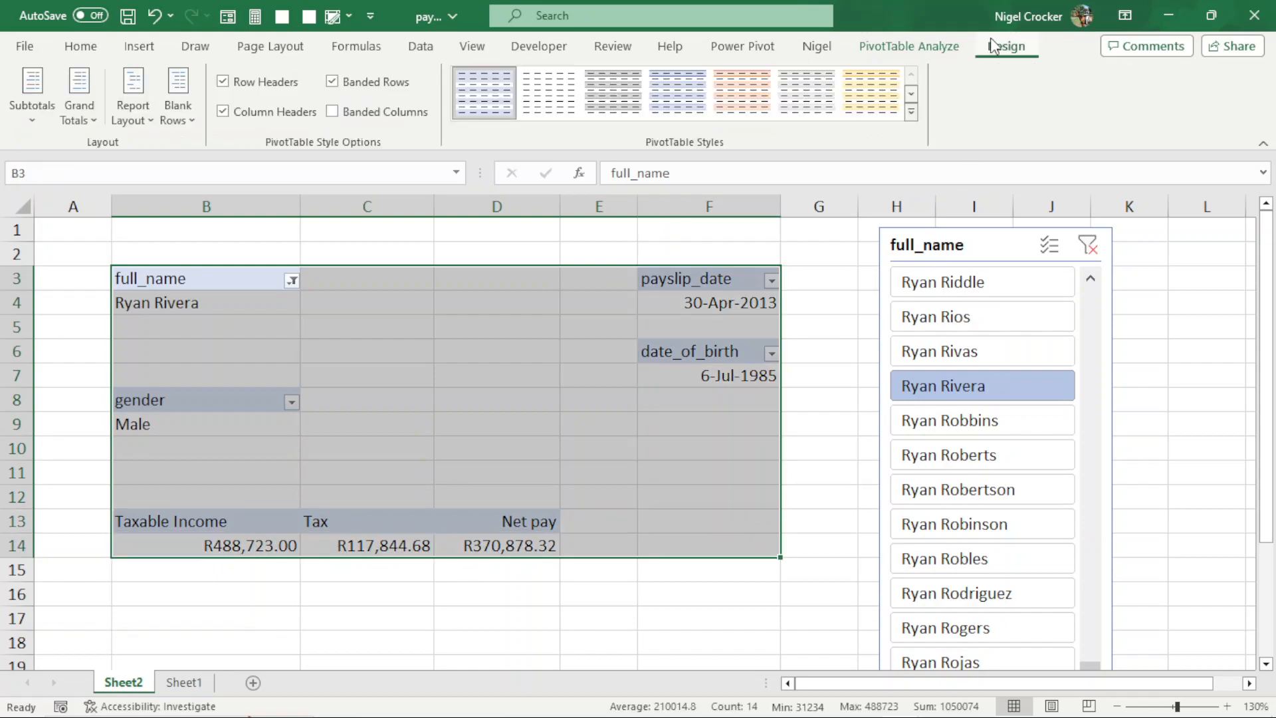
pyautogui.click(911, 112)
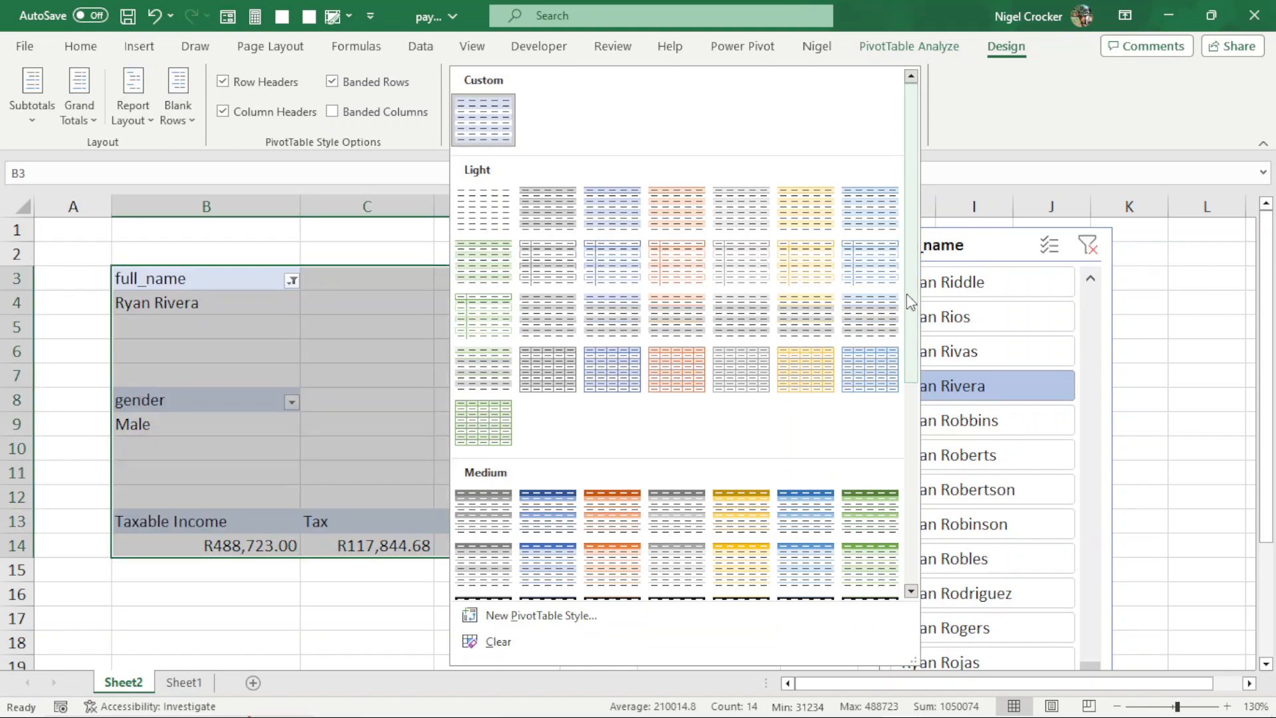
pyautogui.click(879, 497)
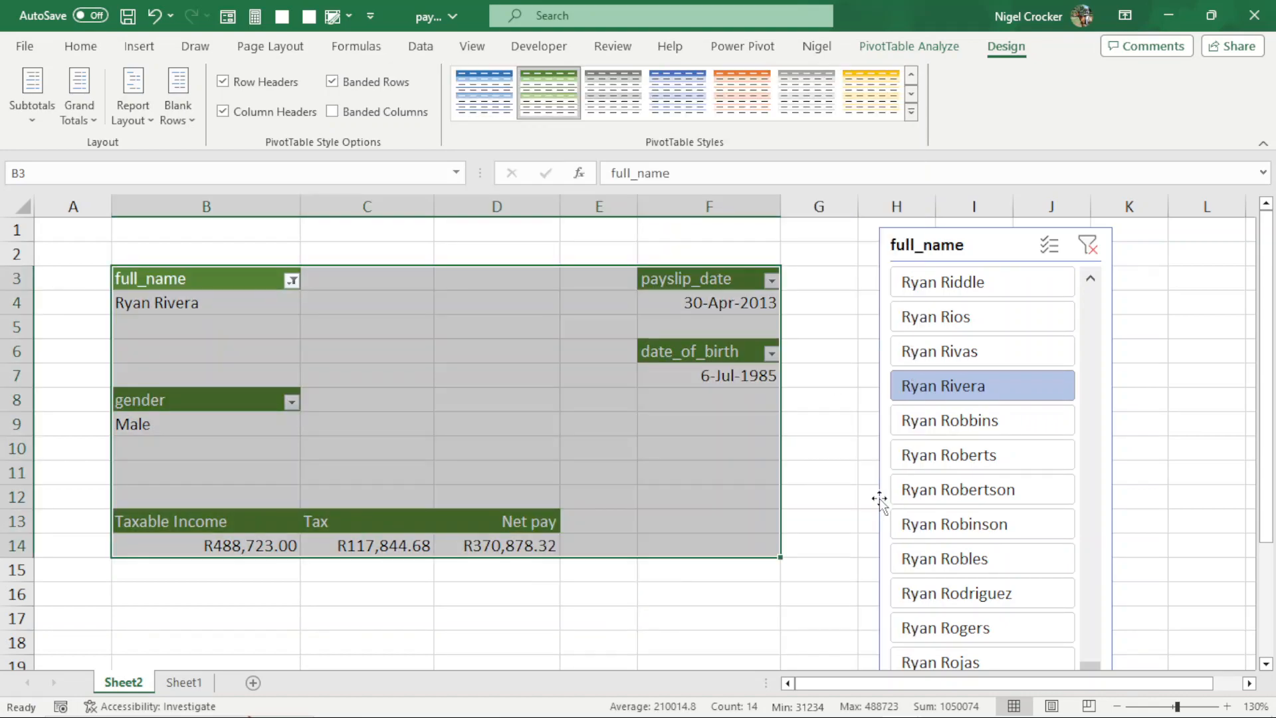
# Step: Move the payslip_date and date_of_birth PivotTables to D3:D7 and widen column C to spread out the layout
pyautogui.click(475, 426)
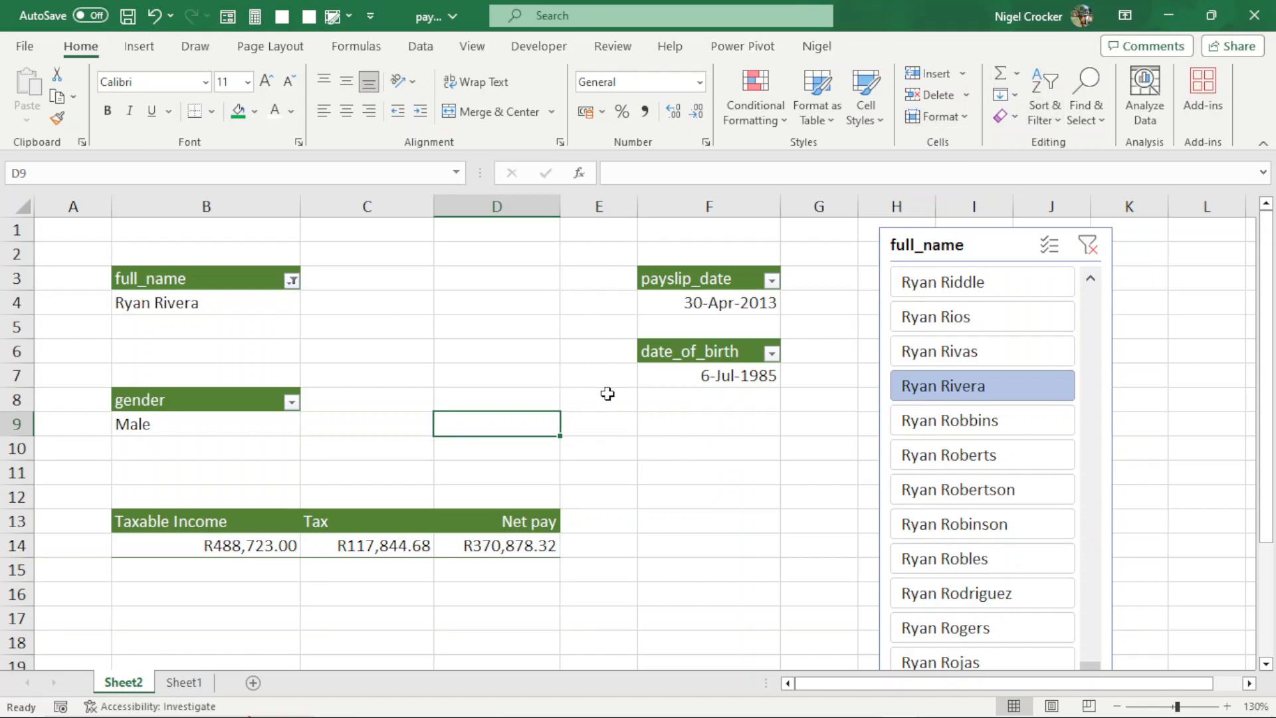
pyautogui.moveTo(701, 279); pyautogui.dragTo(706, 375)
pyautogui.moveTo(638, 277); pyautogui.dragTo(507, 296)
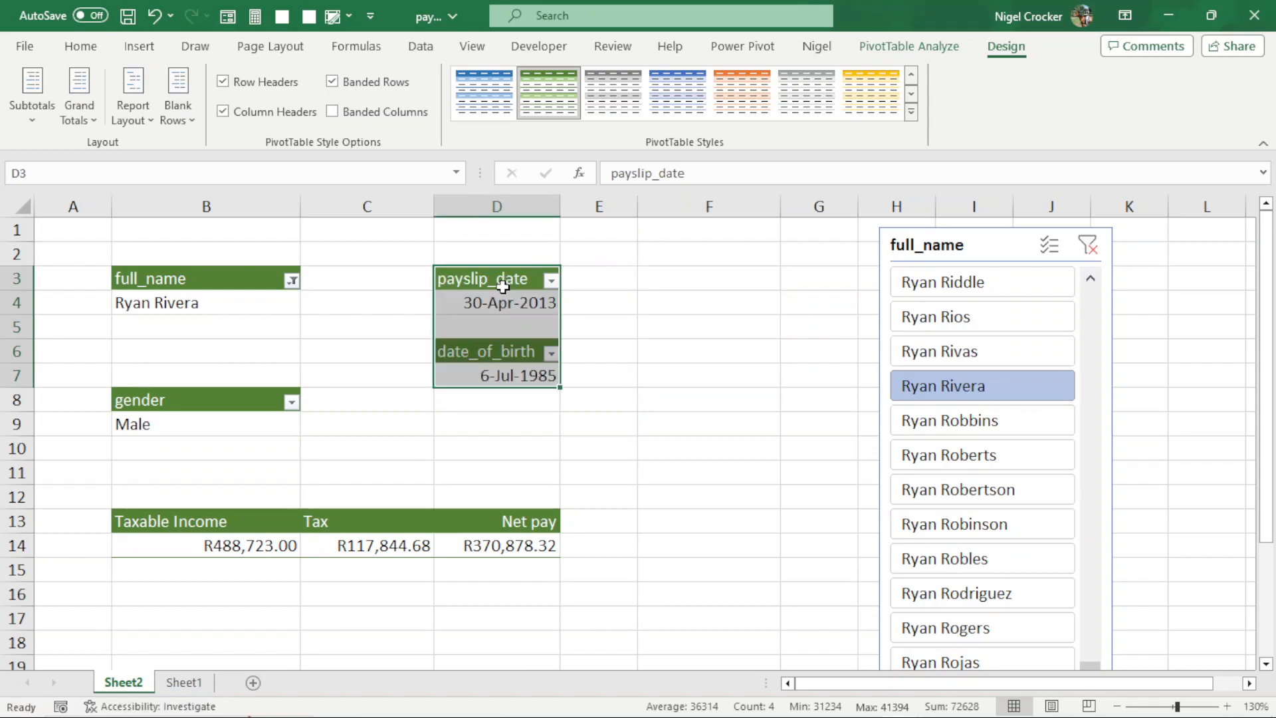
pyautogui.click(382, 352)
pyautogui.moveTo(434, 206); pyautogui.dragTo(547, 211)
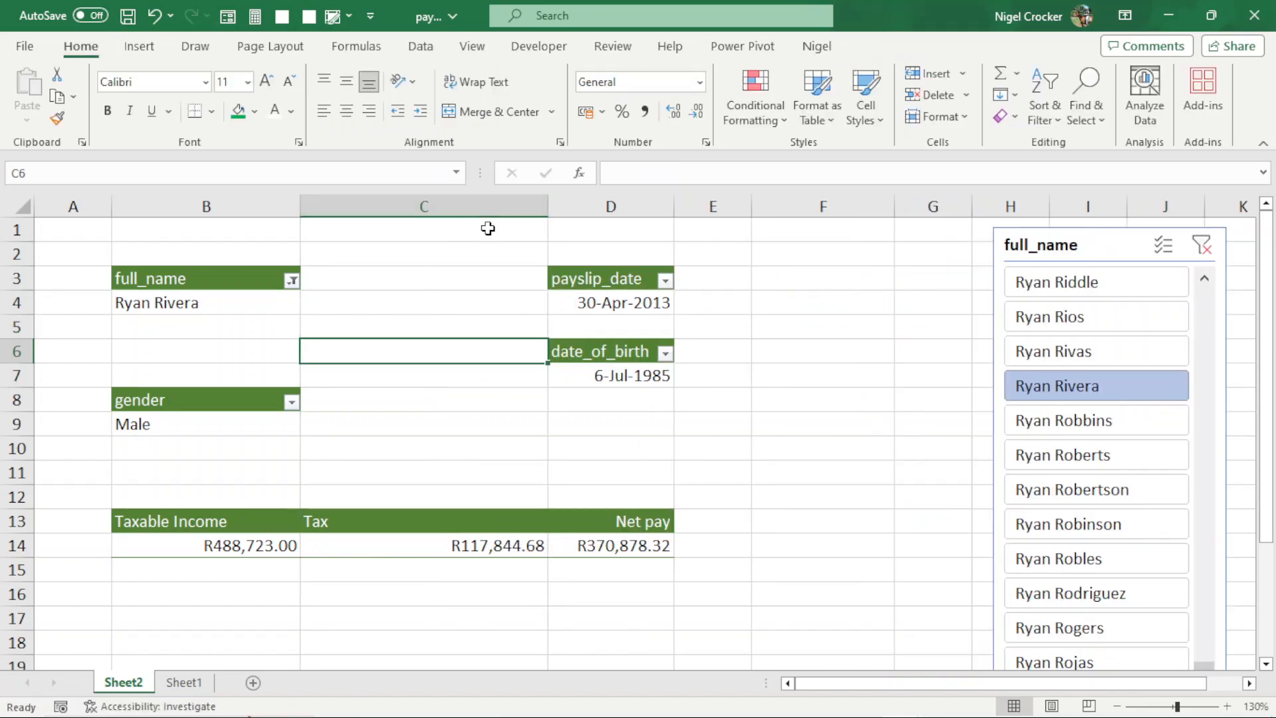
pyautogui.click(490, 469)
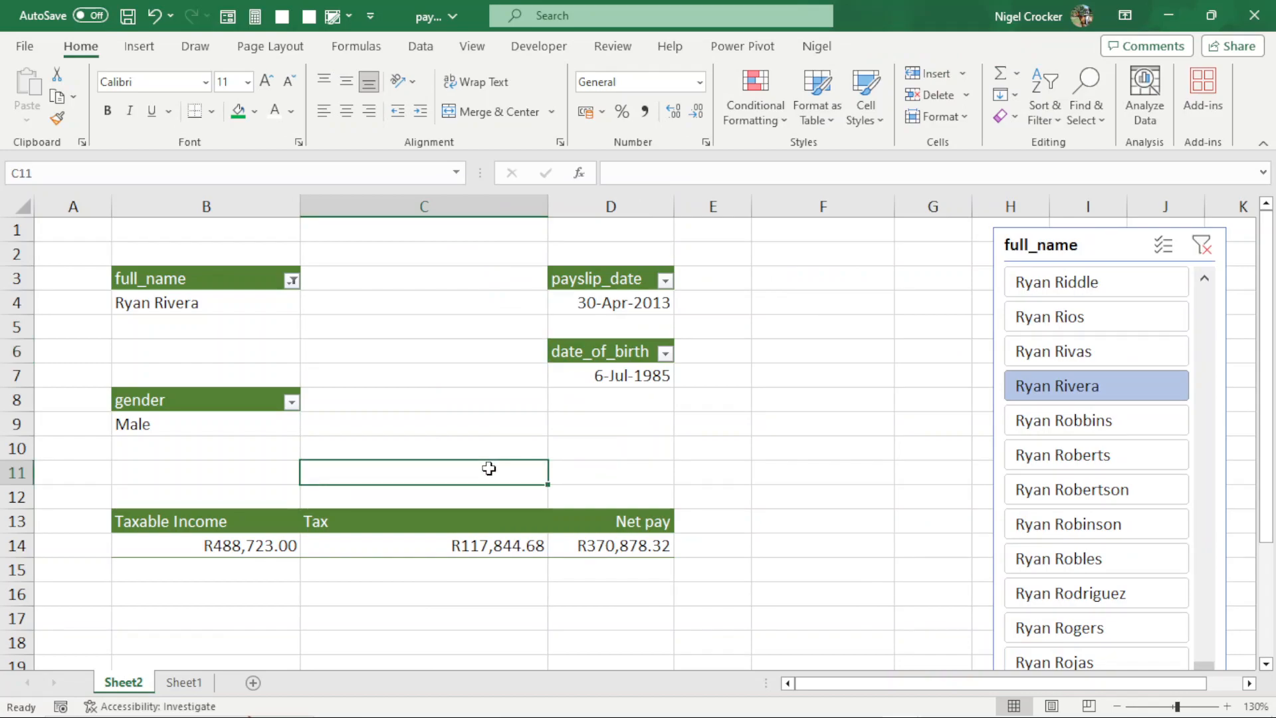
# Step: Move the Taxable Income, Tax and Net pay PivotTable from B13:D14 down to B17:D18
pyautogui.moveTo(180, 521); pyautogui.dragTo(585, 546)
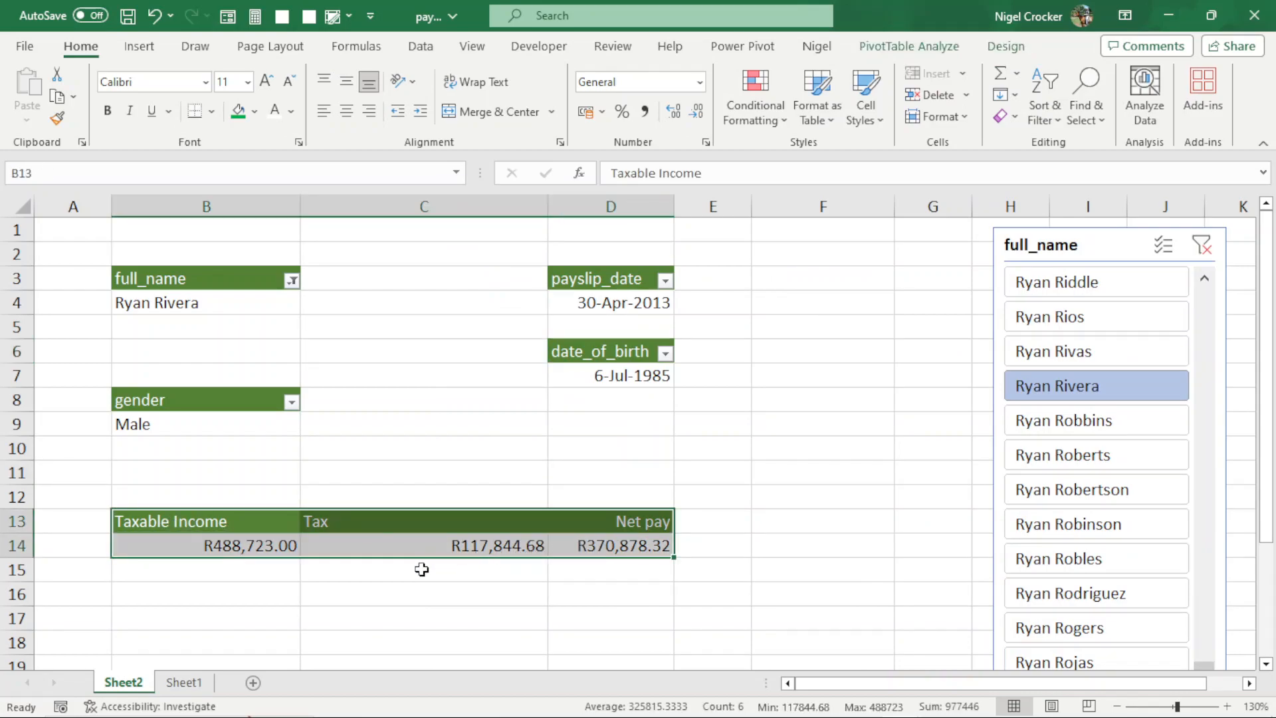
pyautogui.moveTo(406, 555); pyautogui.dragTo(504, 607)
pyautogui.scroll(3, 508, 606)
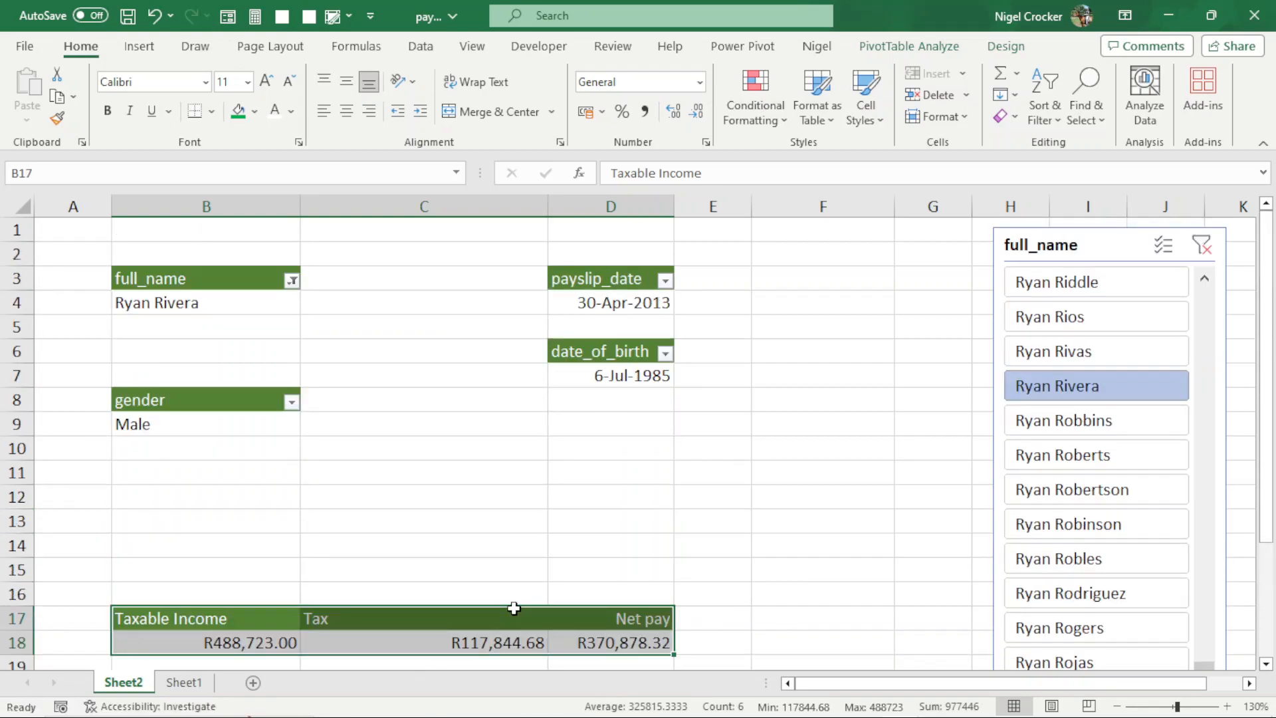
pyautogui.keyDown('ctrl'); pyautogui.scroll(-1, 571, 567); pyautogui.keyUp('ctrl')
pyautogui.click(478, 500)
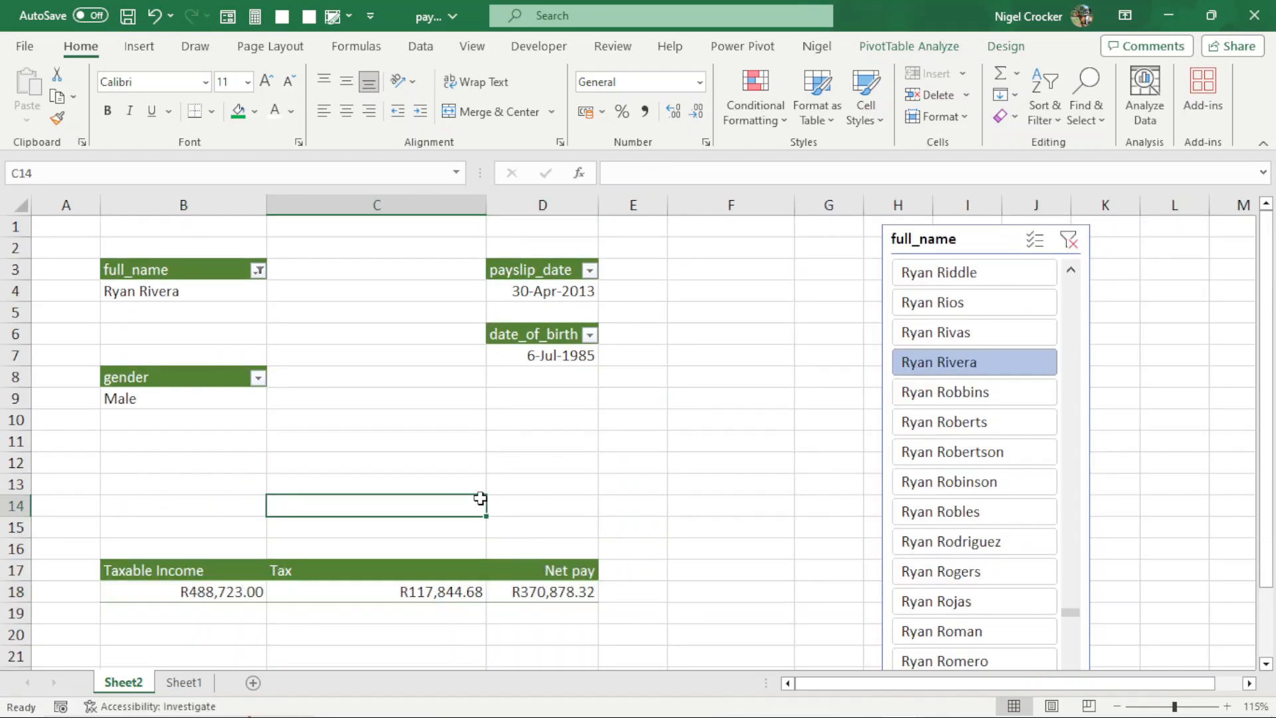
# Step: Set B3:D18 as the print area of Sheet2
pyautogui.moveTo(174, 267); pyautogui.dragTo(575, 585)
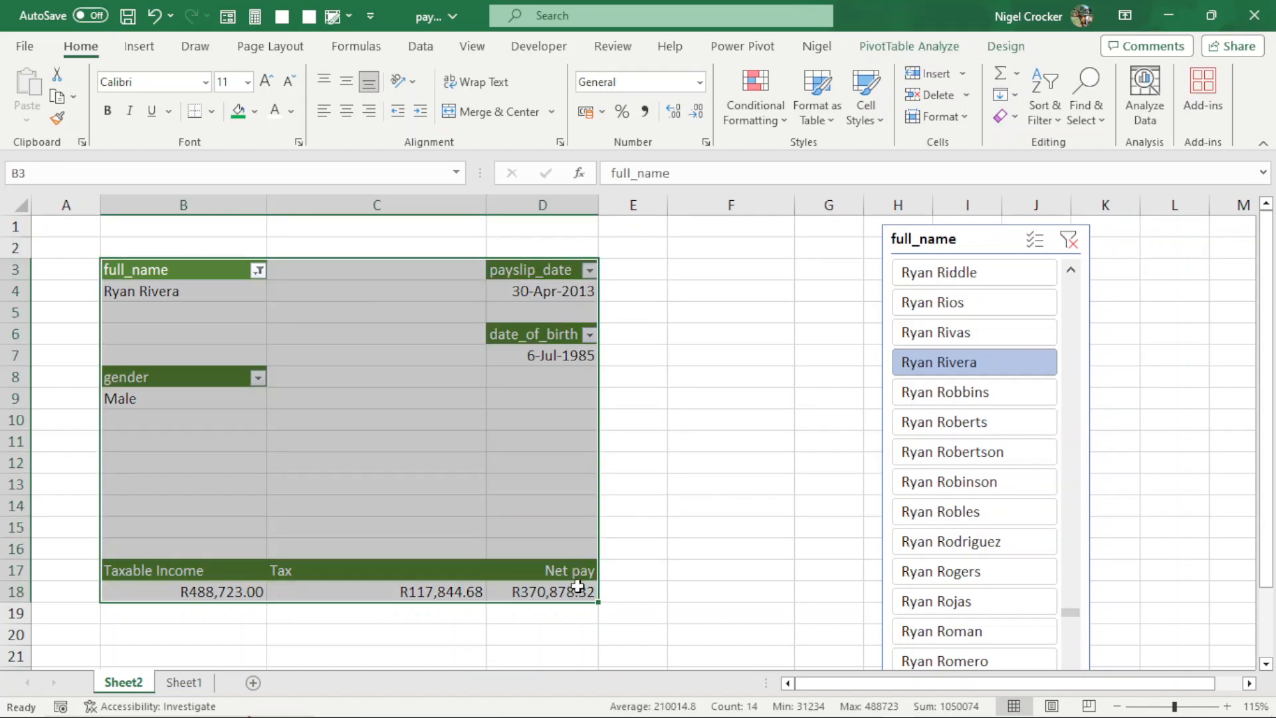
pyautogui.click(274, 46)
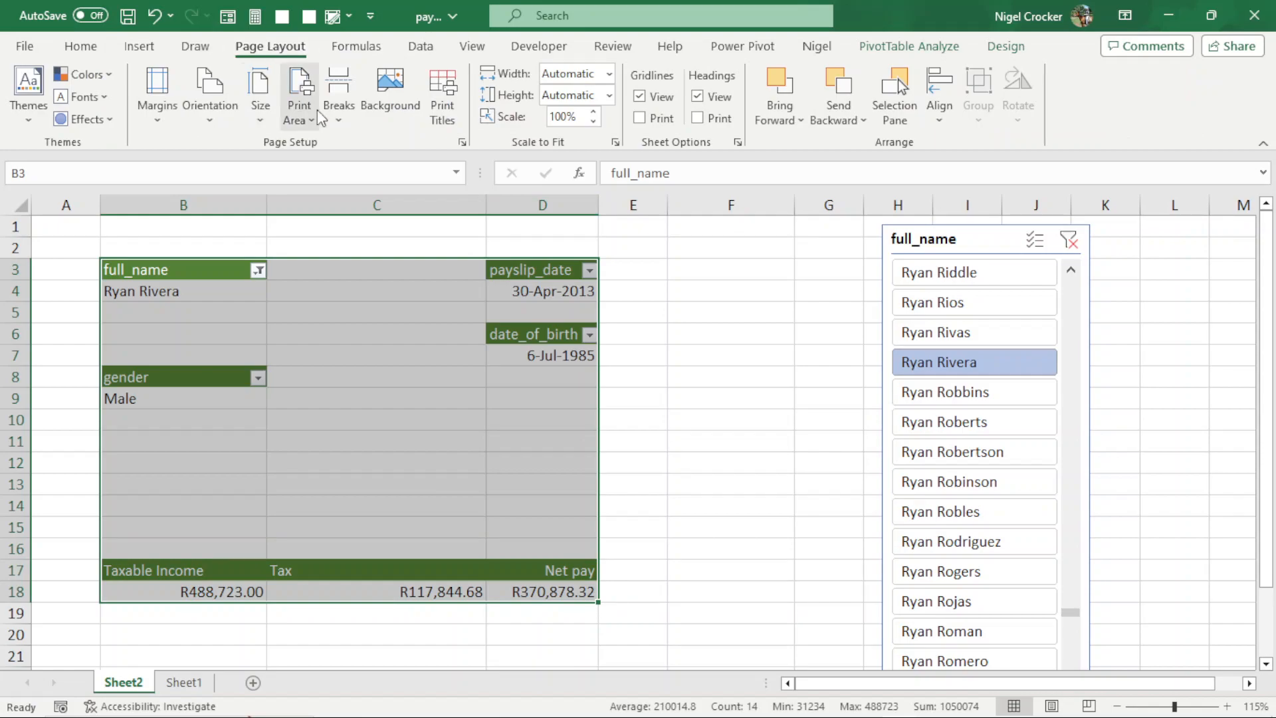
pyautogui.click(299, 107)
pyautogui.click(338, 146)
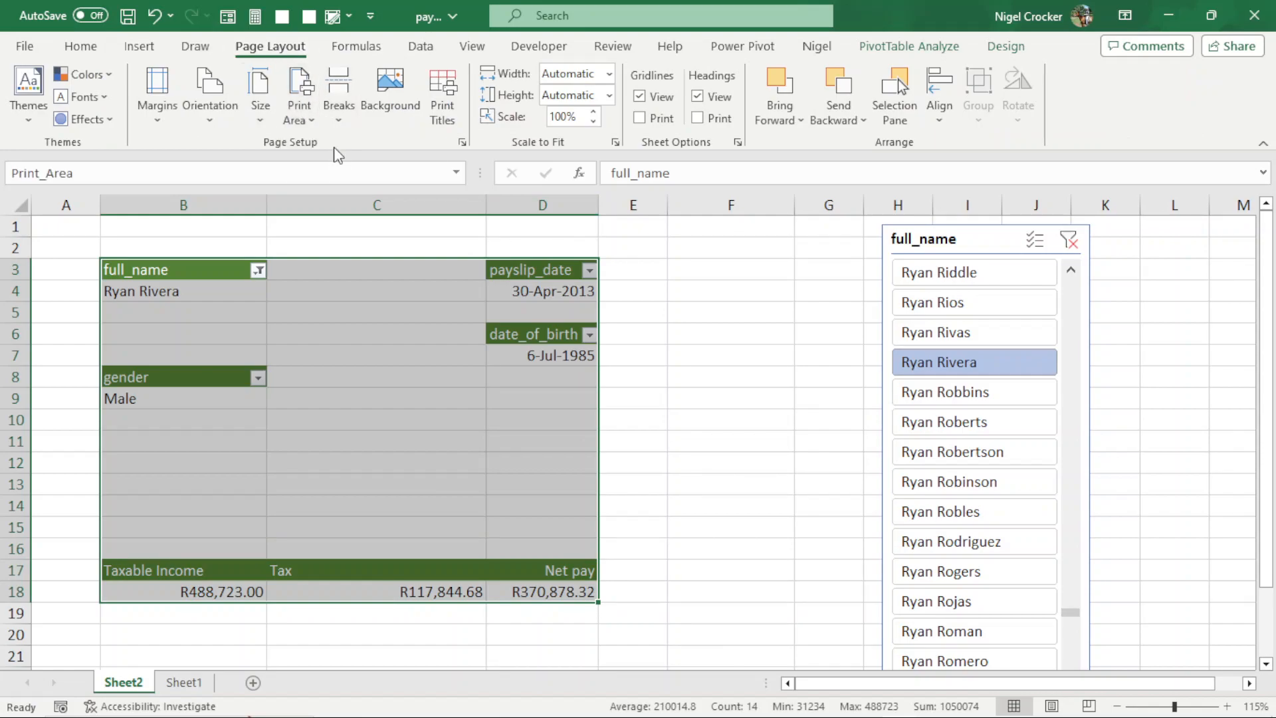
# Step: Start a custom page header and enter "My Company Name" in its center section
pyautogui.click(452, 92)
pyautogui.click(236, 307)
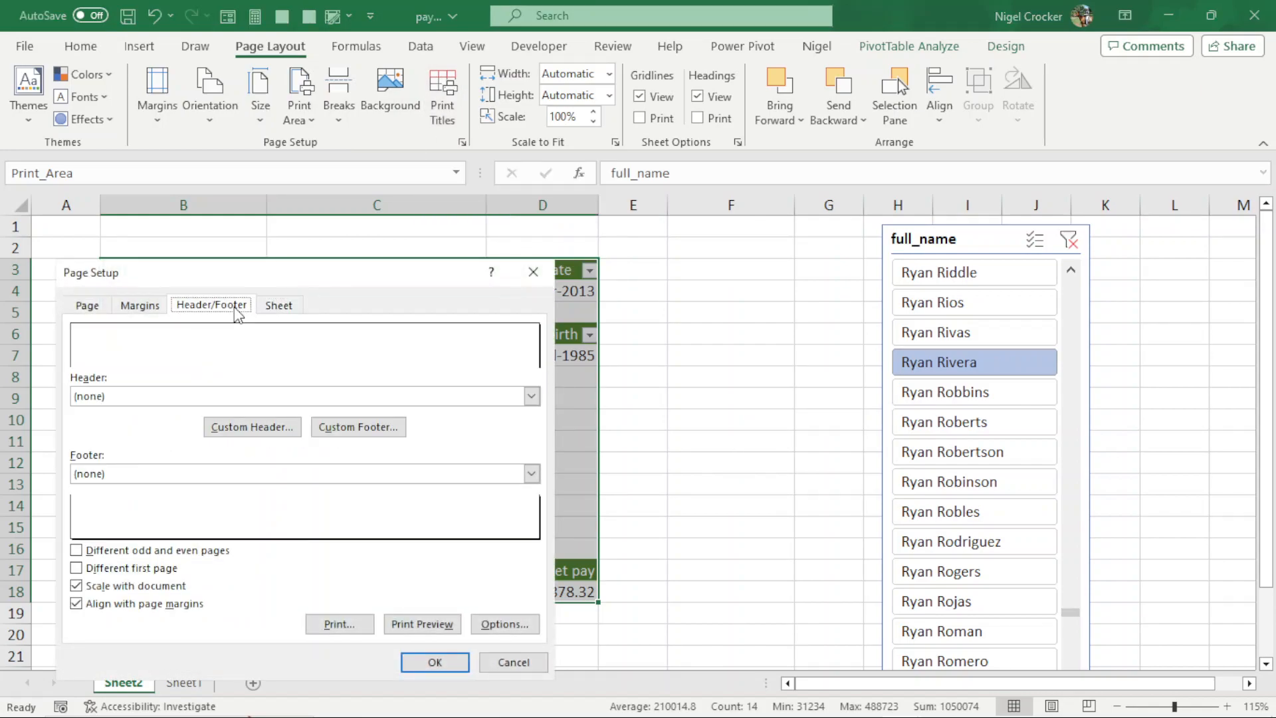
pyautogui.click(286, 431)
pyautogui.click(300, 521)
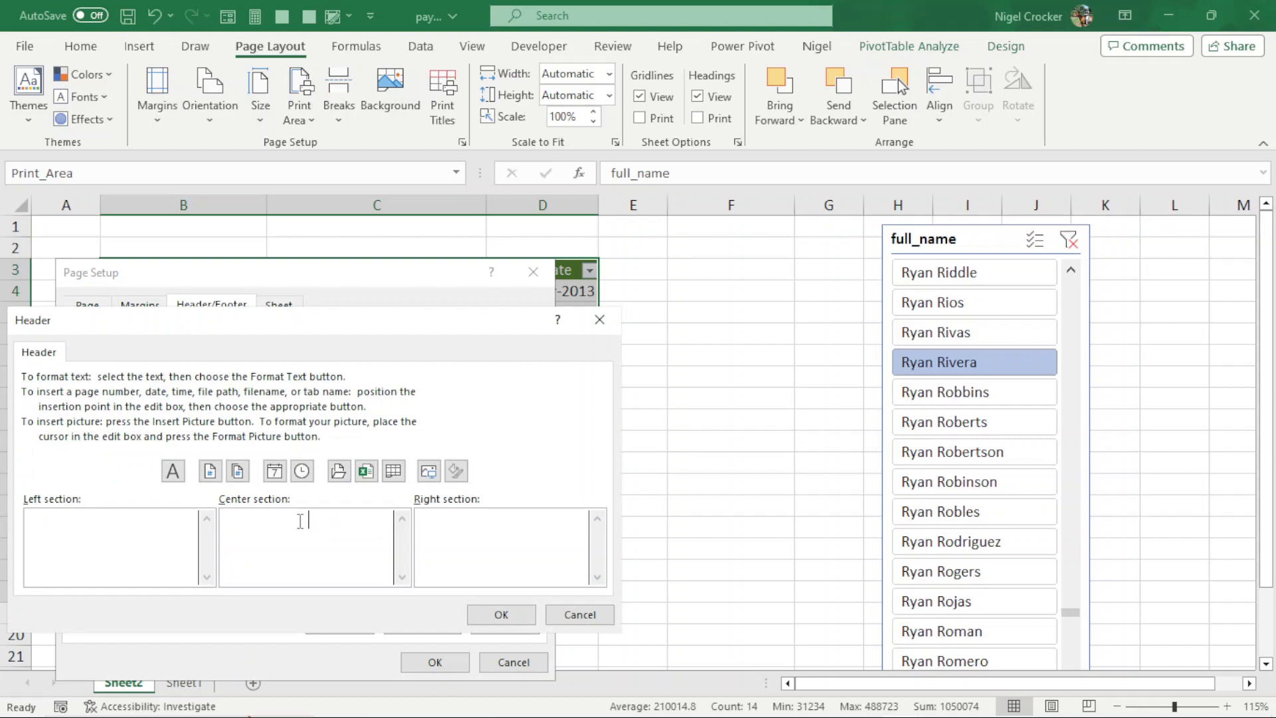
pyautogui.write('My Company Name')
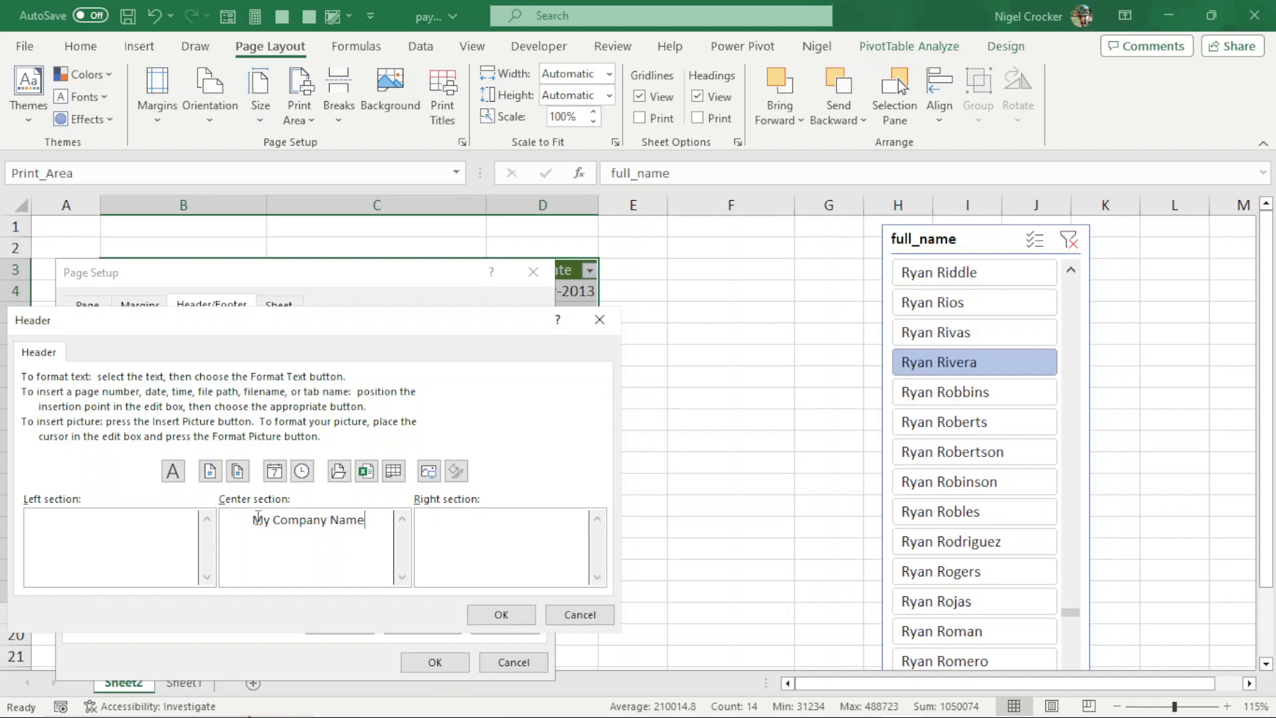
# Step: Set the font size of "My Company Name" in the header to 24
pyautogui.moveTo(255, 516); pyautogui.dragTo(356, 511)
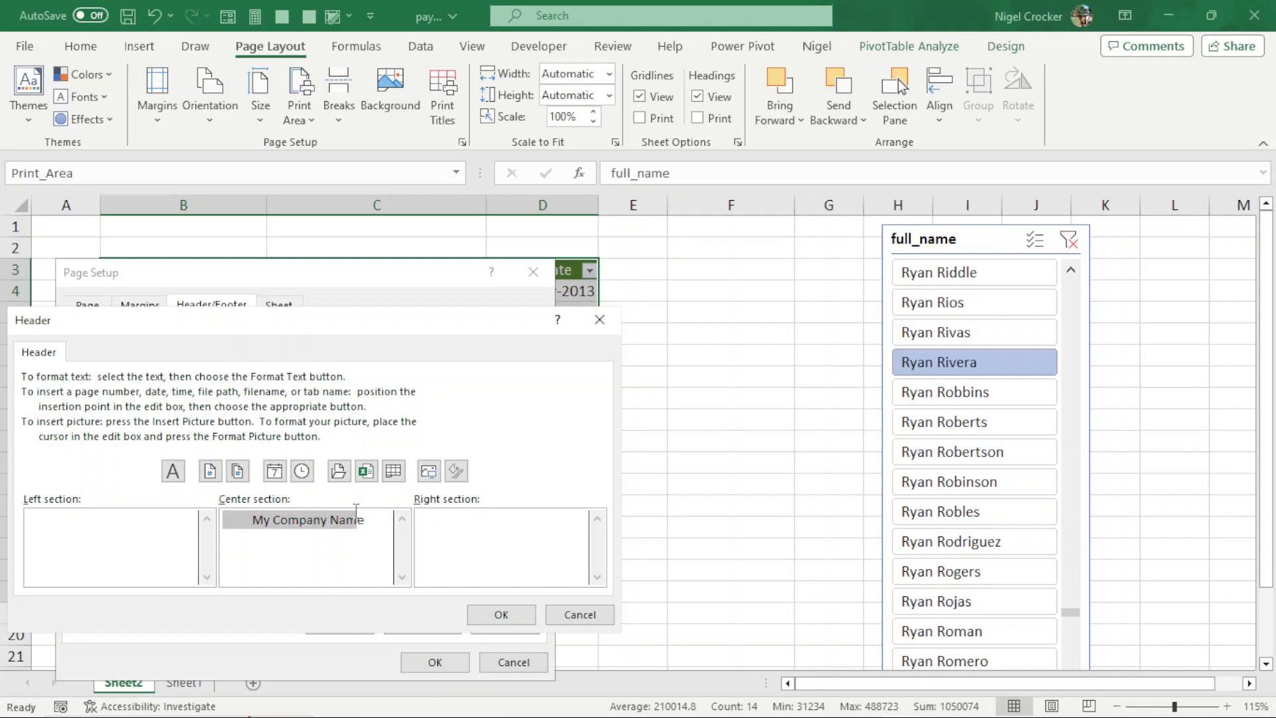
pyautogui.click(173, 470)
pyautogui.click(471, 405)
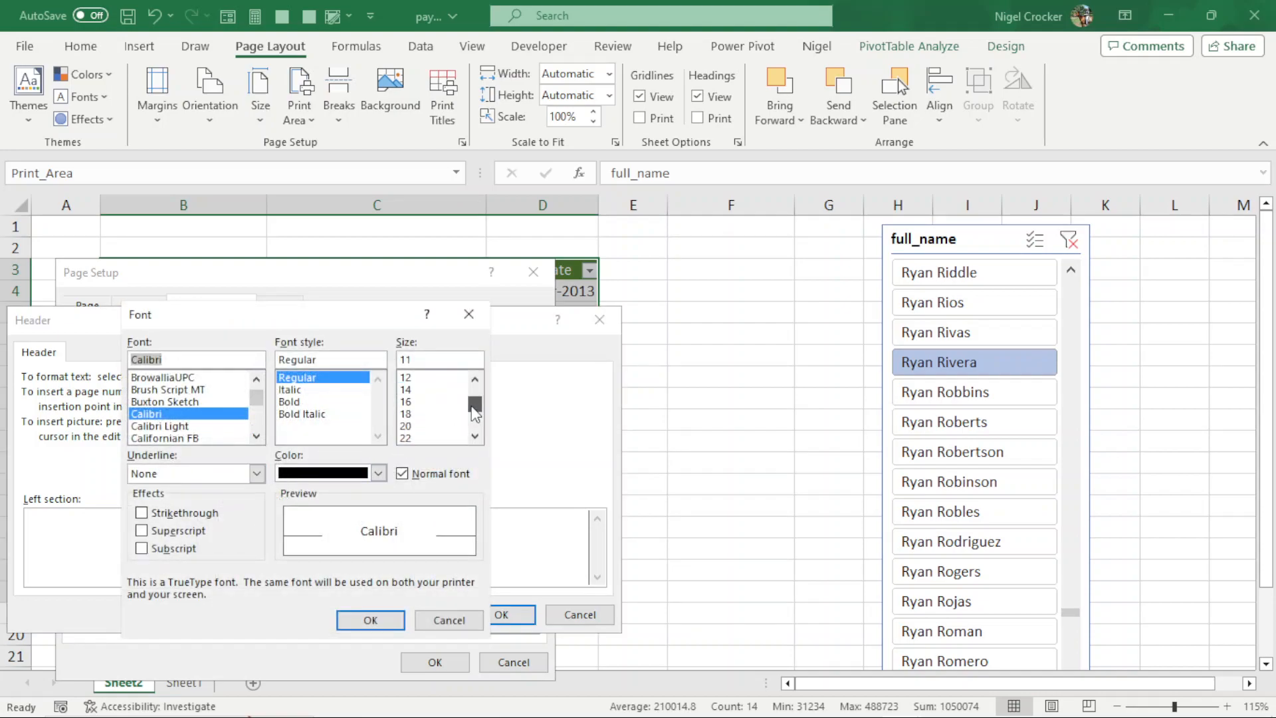
pyautogui.click(407, 438)
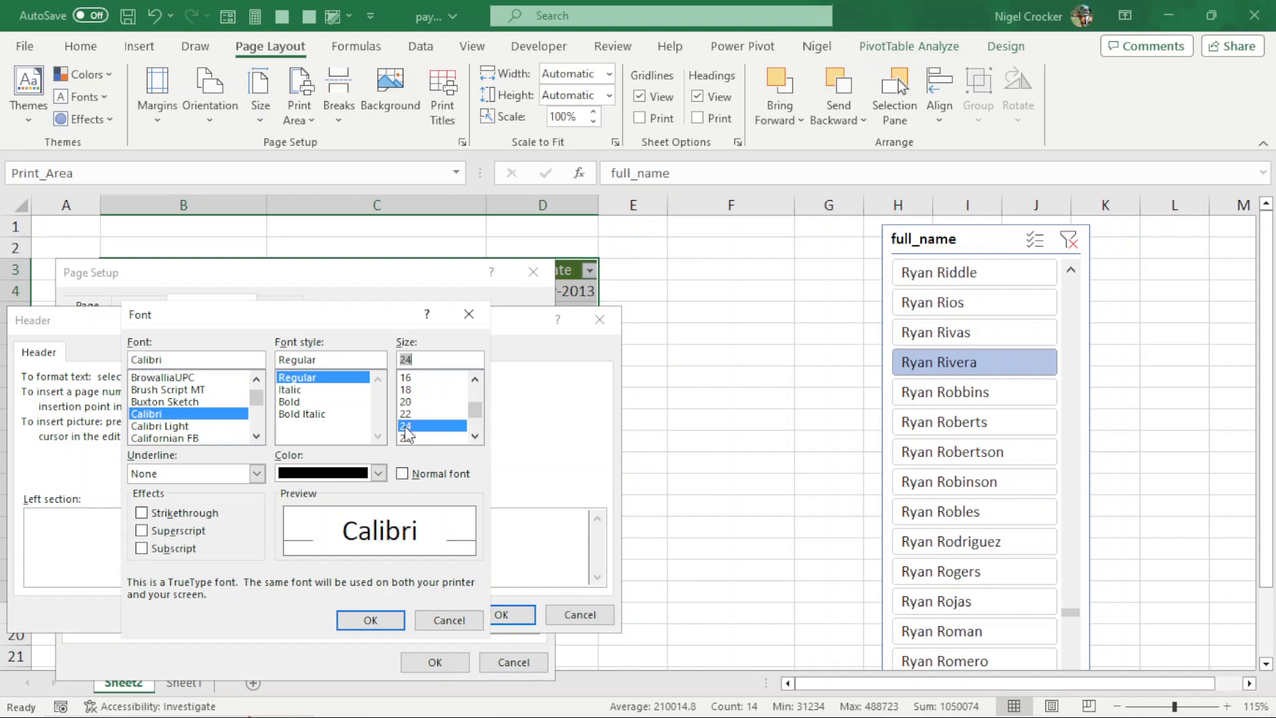
pyautogui.click(369, 620)
# Step: Add the text "Payslip" on a new line below the company name in the header's center section
pyautogui.click(356, 564)
pyautogui.press('Return')
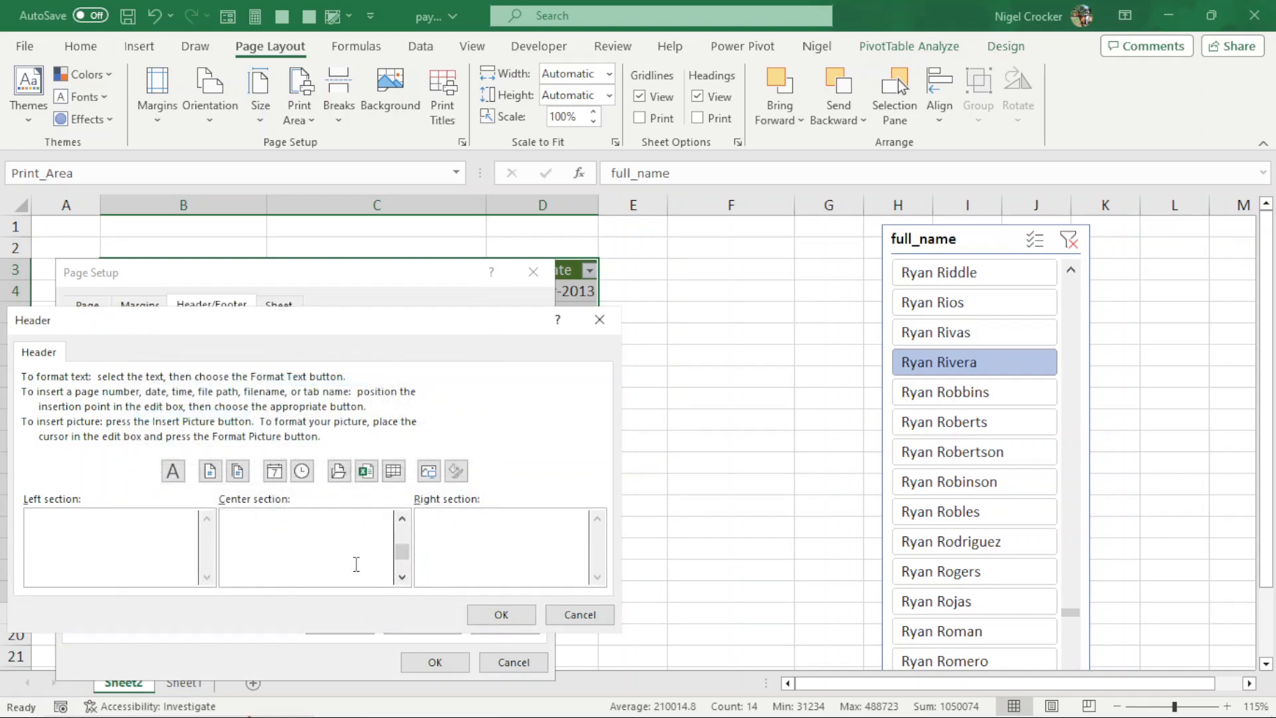
pyautogui.write('pAYSLY')
pyautogui.press('BackSpace')
pyautogui.press('BackSpace')
pyautogui.press('BackSpace')
pyautogui.press('BackSpace')
pyautogui.press('BackSpace')
pyautogui.press('BackSpace')
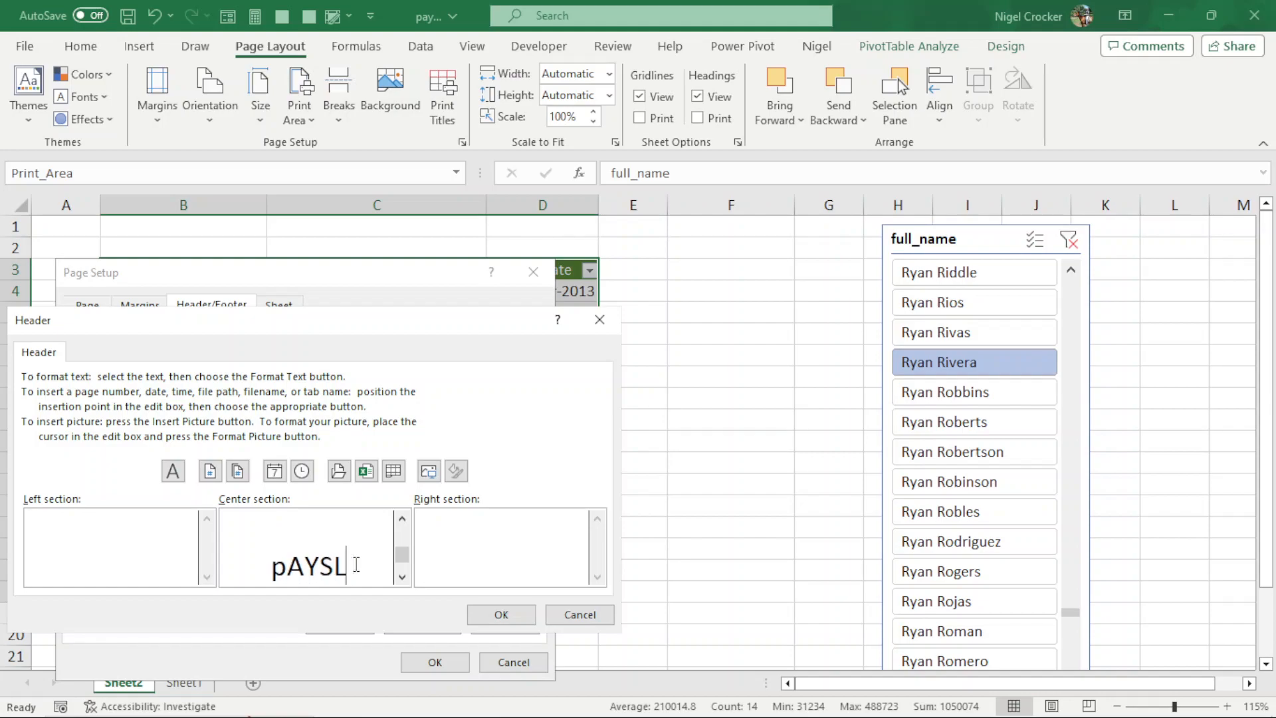
pyautogui.write('Payslu')
pyautogui.press('BackSpace')
pyautogui.write('ip')
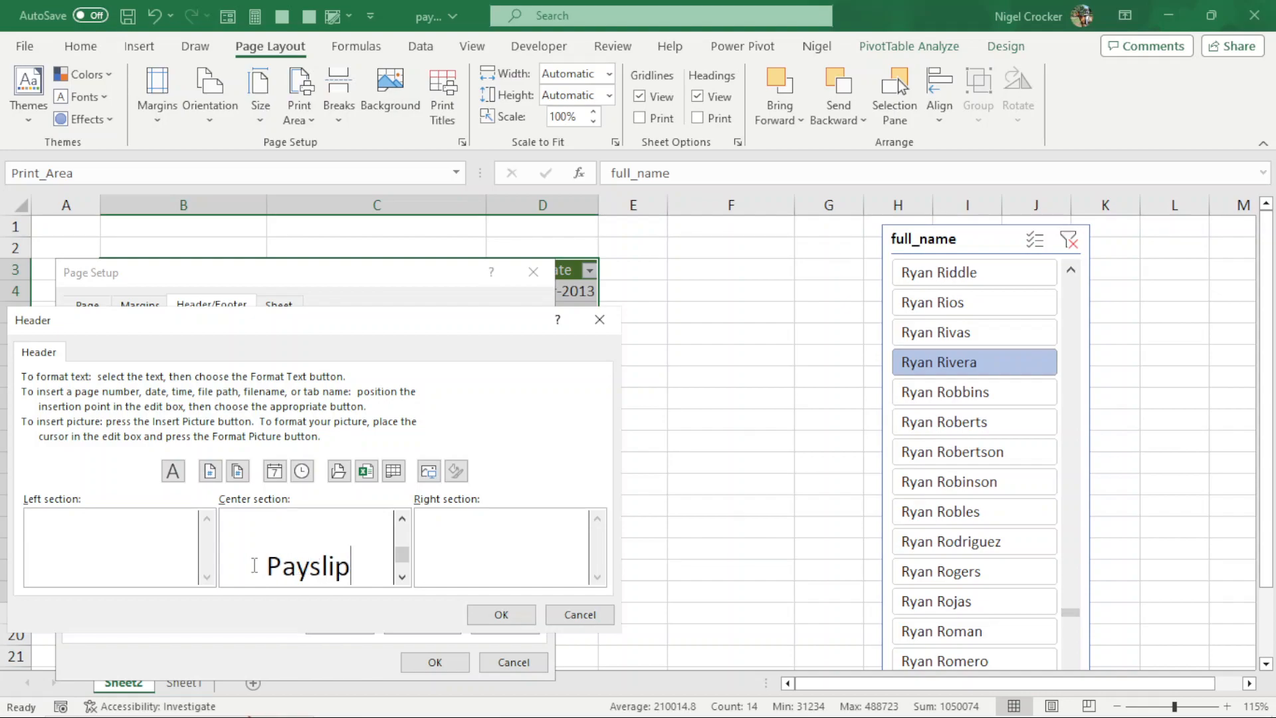
# Step: Reduce the font size of "Payslip" in the header to 16
pyautogui.moveTo(268, 565); pyautogui.dragTo(350, 565)
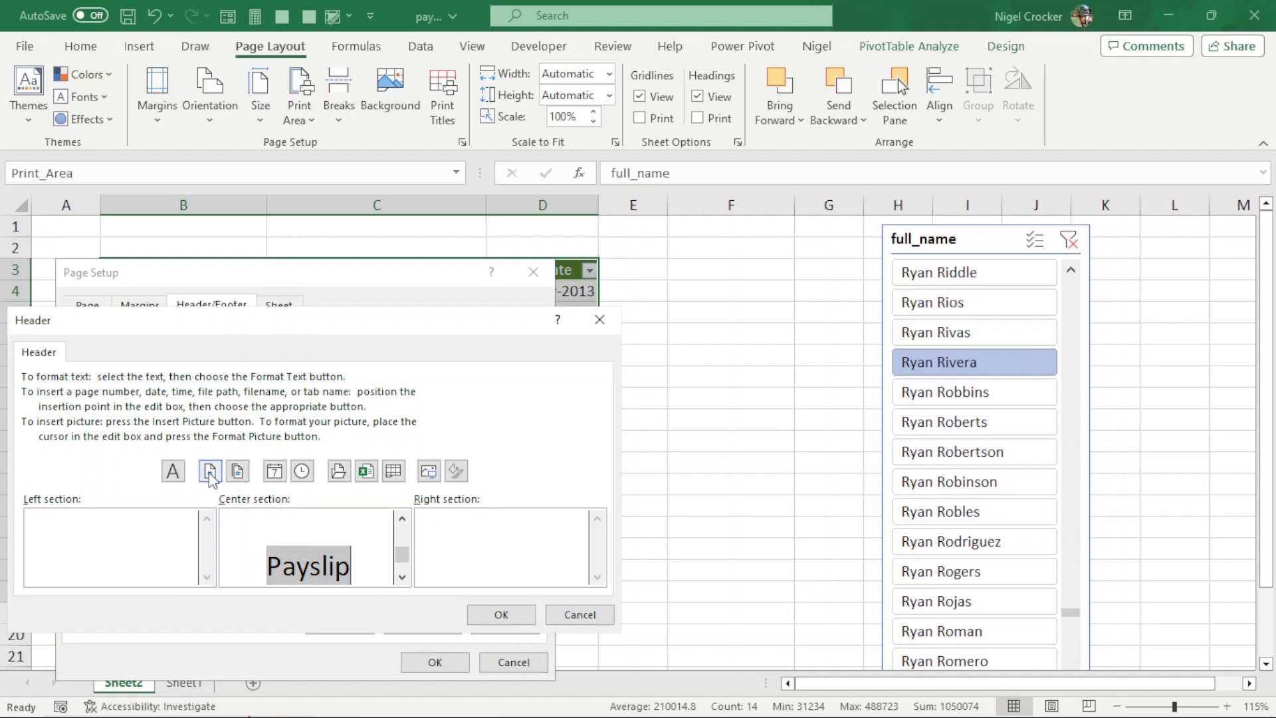
pyautogui.click(173, 471)
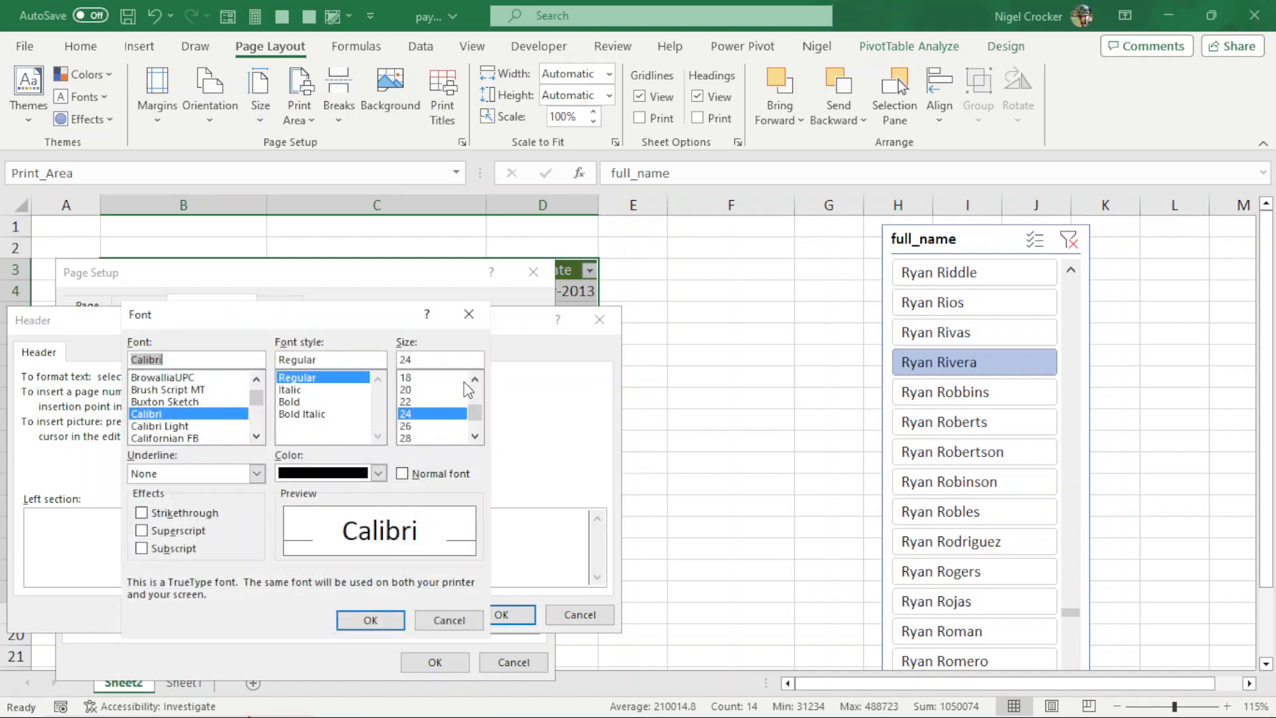
pyautogui.click(473, 382)
pyautogui.click(415, 399)
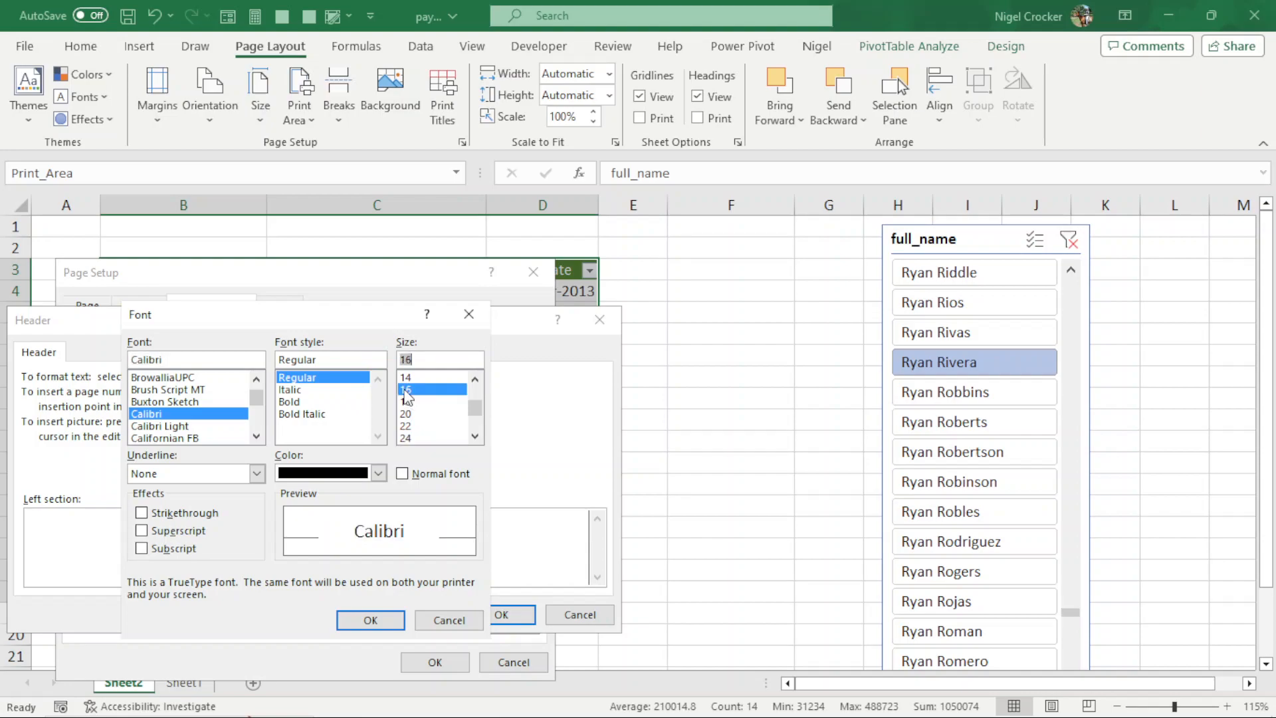
pyautogui.click(370, 619)
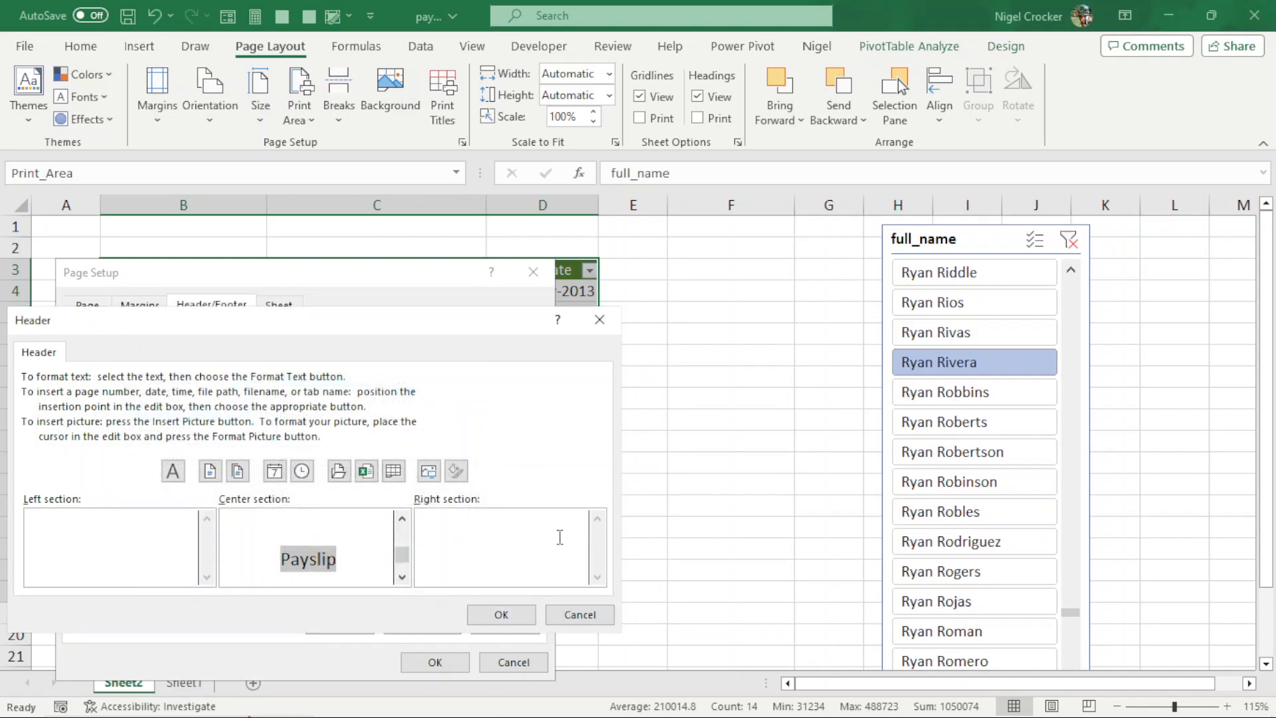
# Step: Try to insert a picture in the header's right section
pyautogui.click(560, 525)
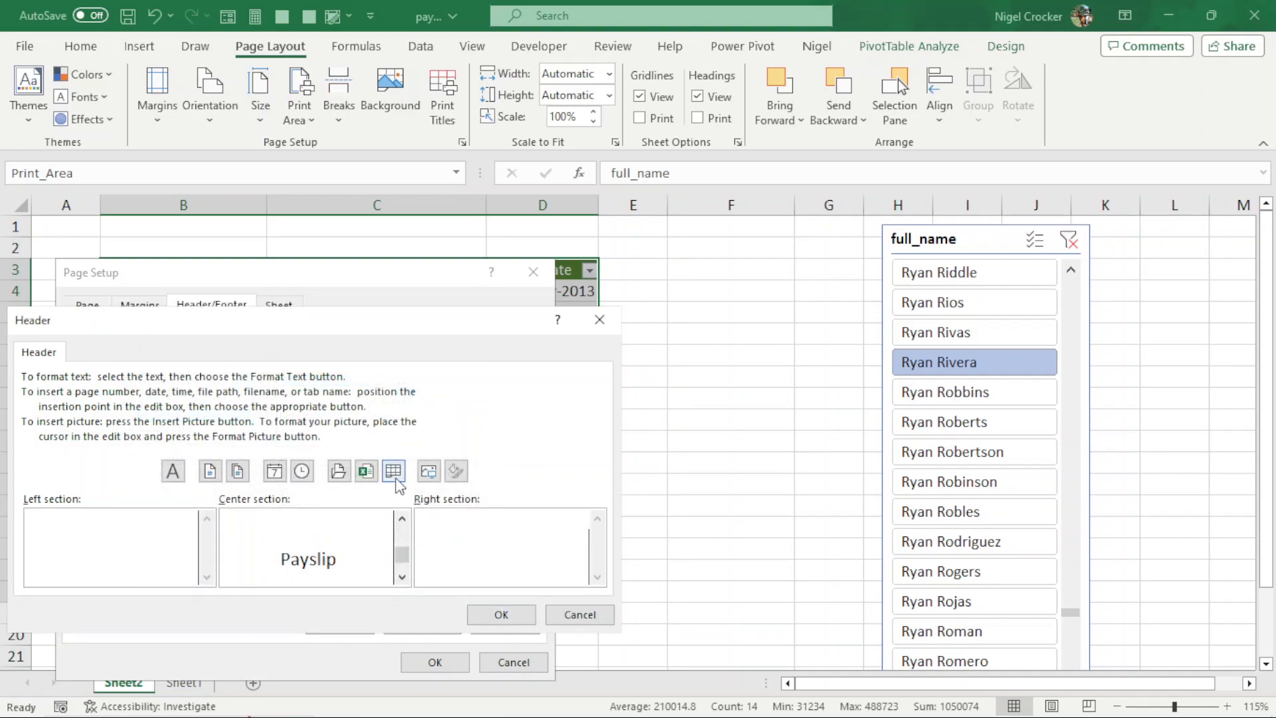
pyautogui.click(428, 471)
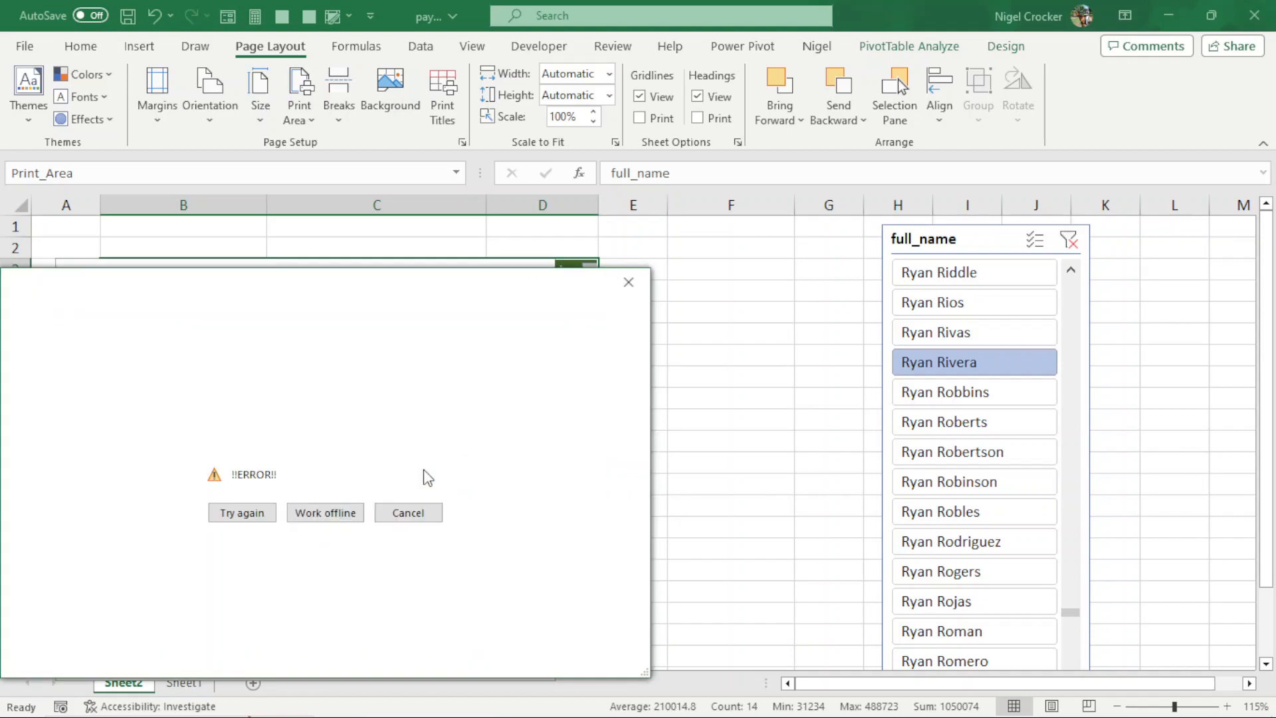
pyautogui.click(408, 512)
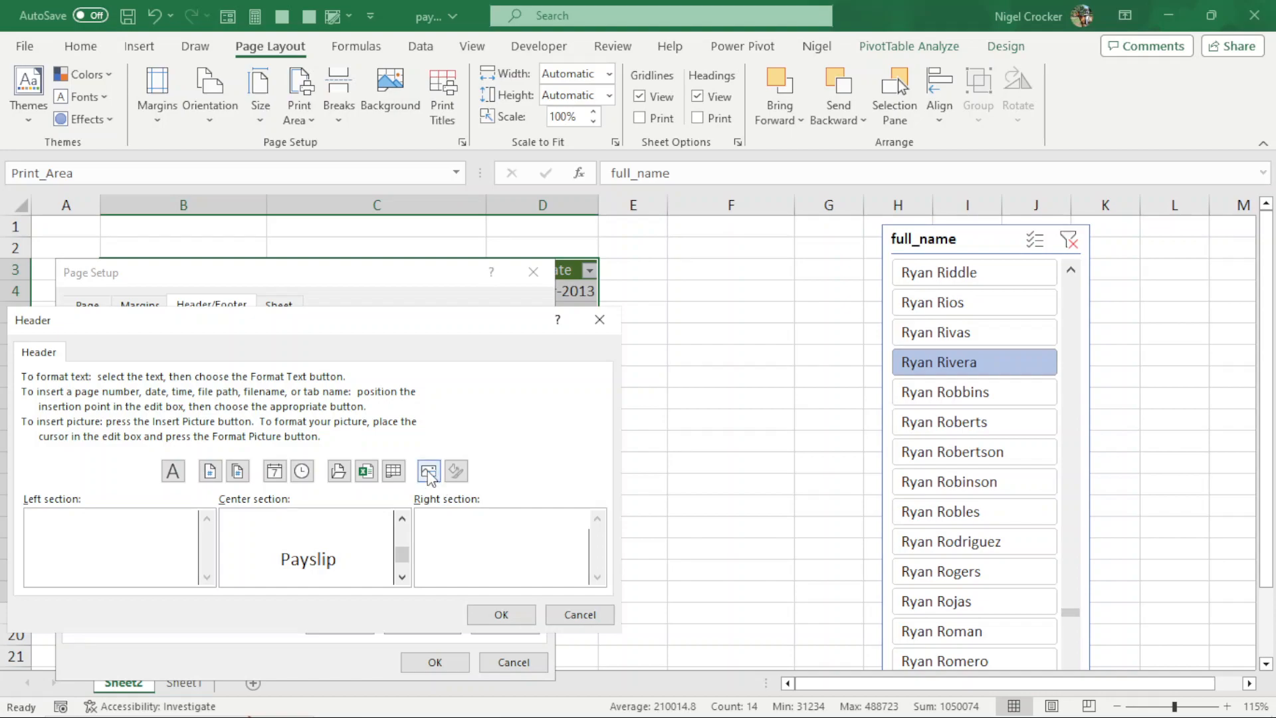
# Step: Accept the custom header and open the print preview, zoomed in with the margins shown
pyautogui.click(501, 615)
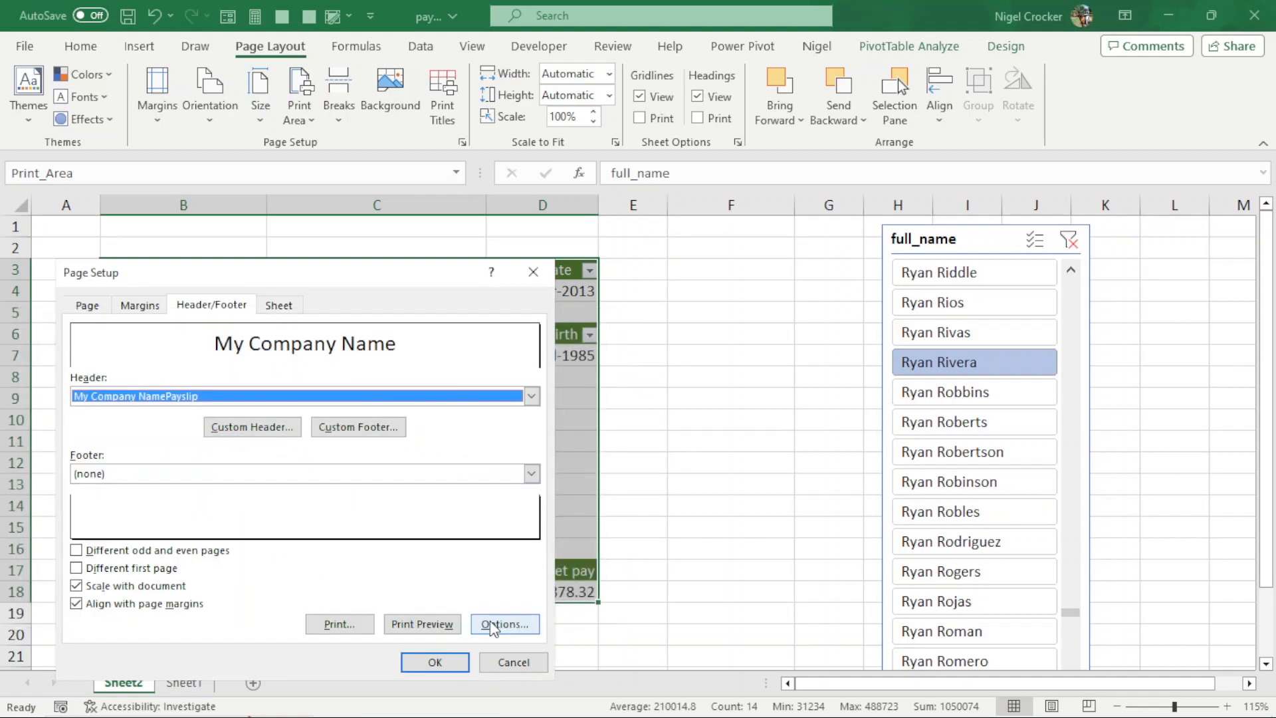
pyautogui.click(425, 621)
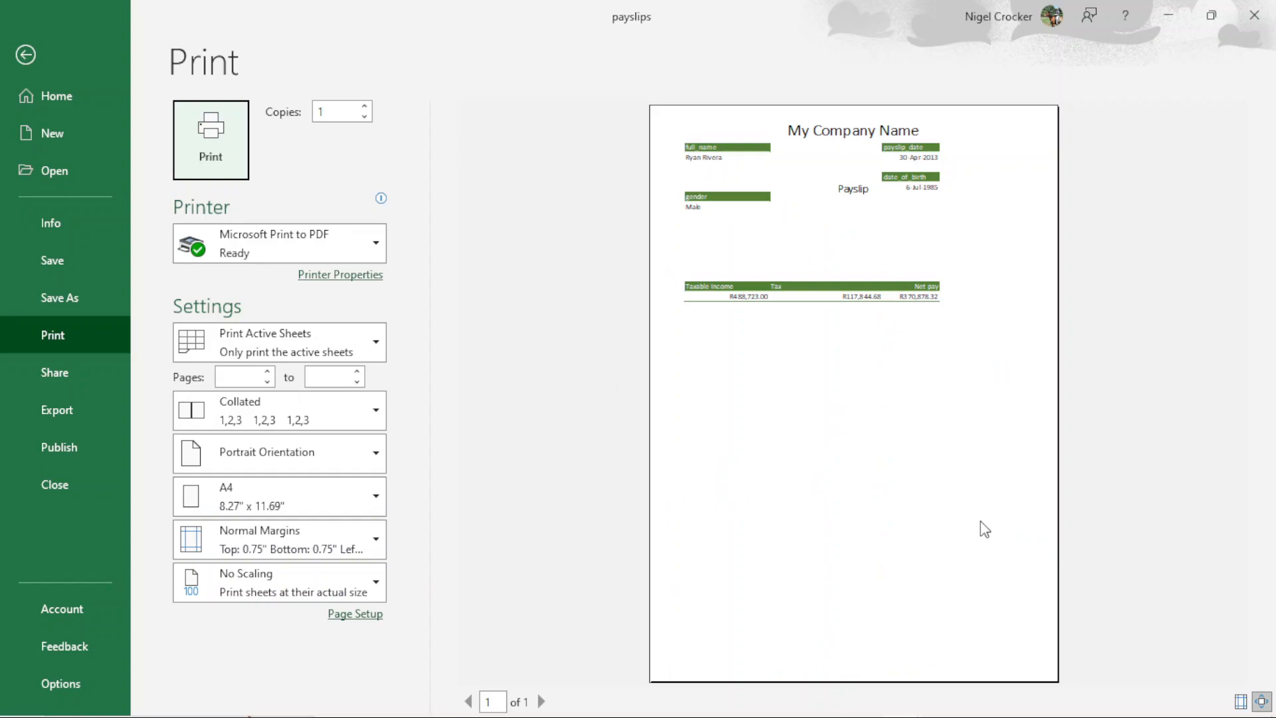
pyautogui.click(1241, 701)
pyautogui.click(1262, 702)
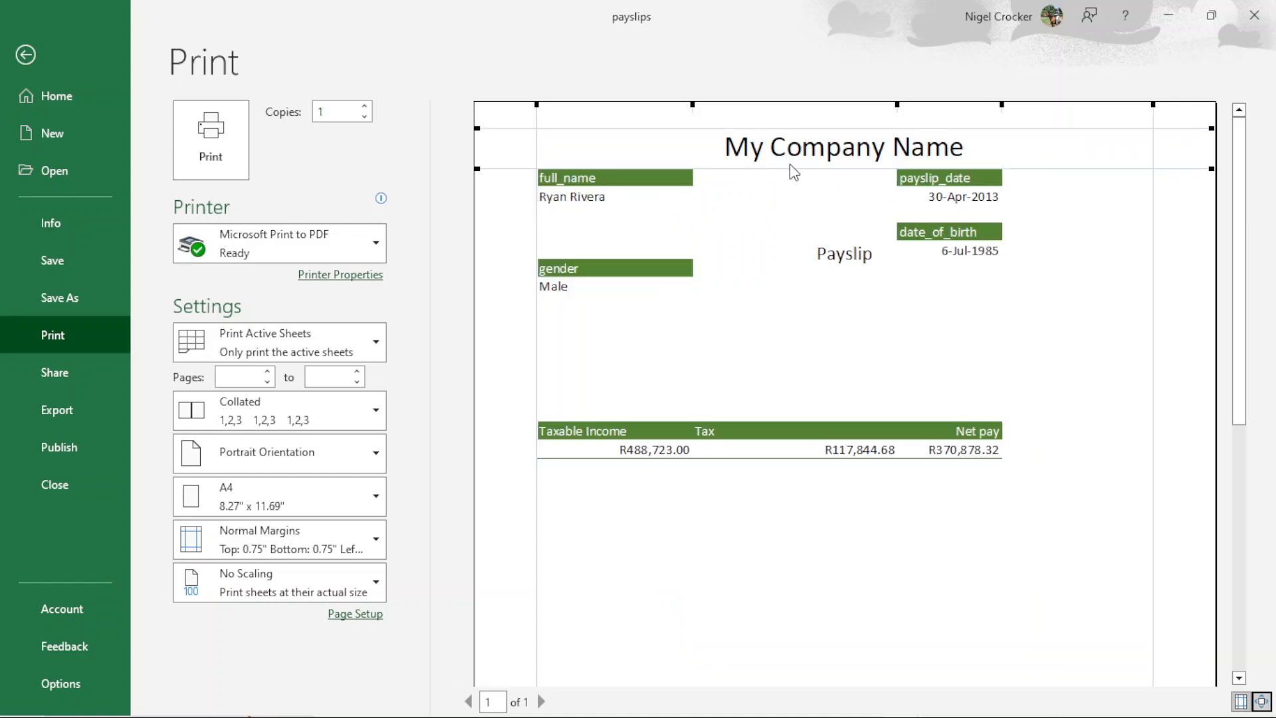
# Step: Increase the page's top margin to 2.16 inches and lower the header margin slightly in the print preview
pyautogui.moveTo(790, 169); pyautogui.dragTo(809, 295)
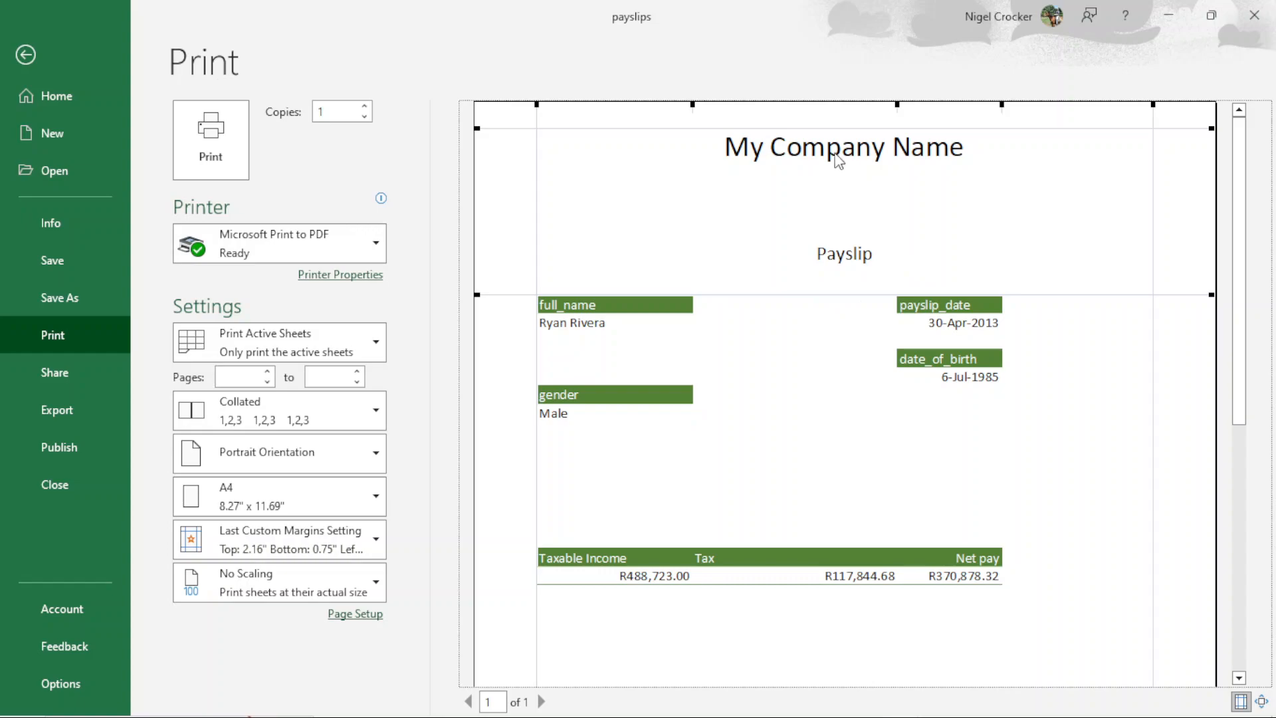
pyautogui.moveTo(826, 129); pyautogui.dragTo(826, 139)
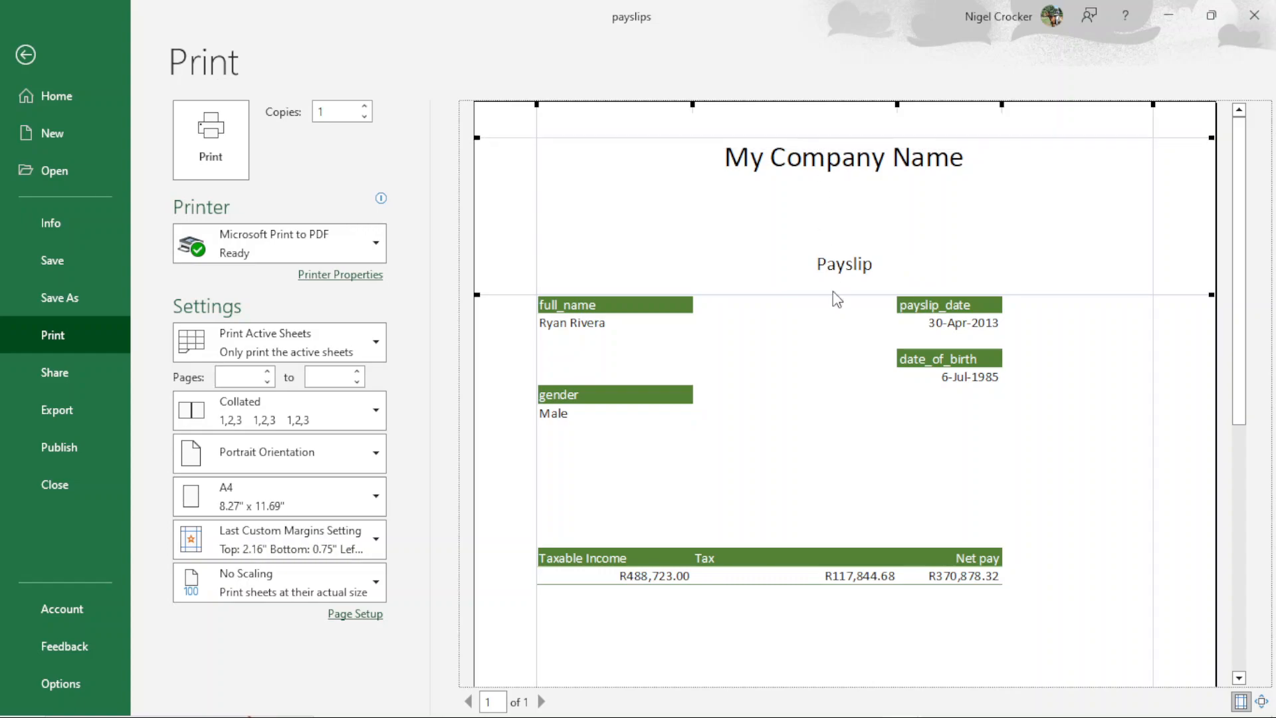
# Step: Create a custom page footer with the text "Enjoy your payday !!" in its center section
pyautogui.scroll(-2, 875, 364)
pyautogui.scroll(-2, 875, 364)
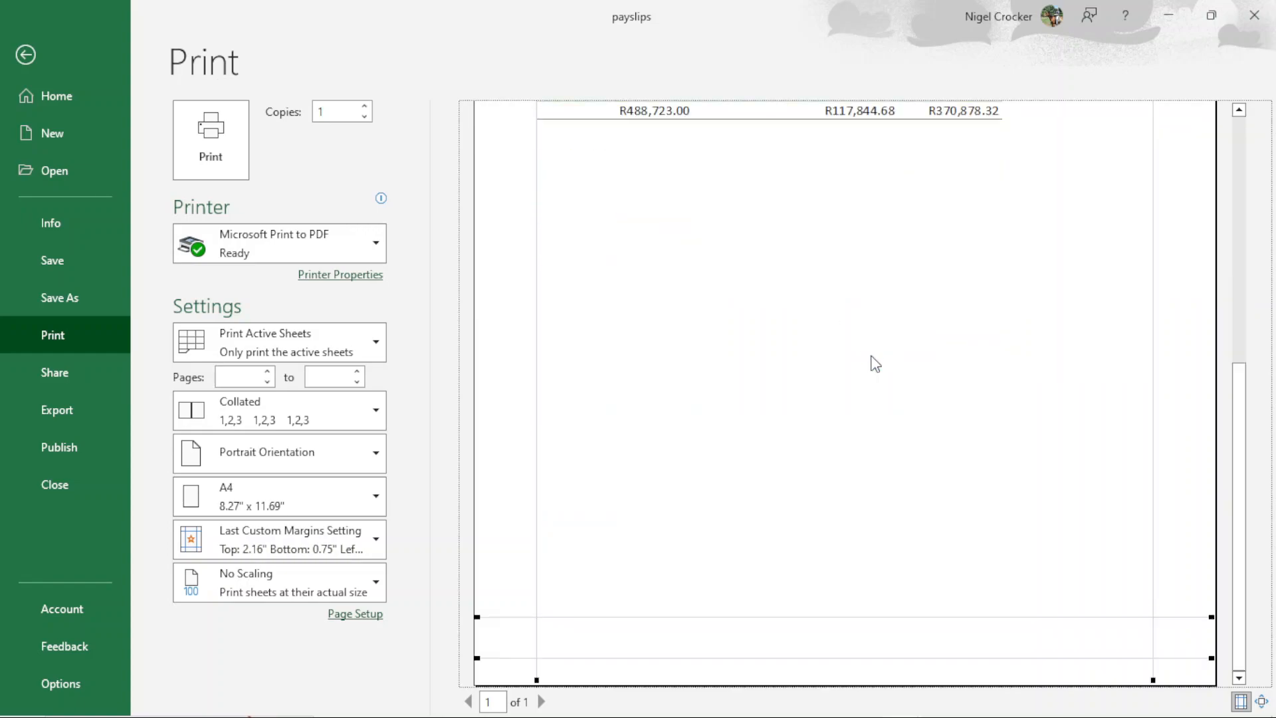
pyautogui.scroll(4, 875, 363)
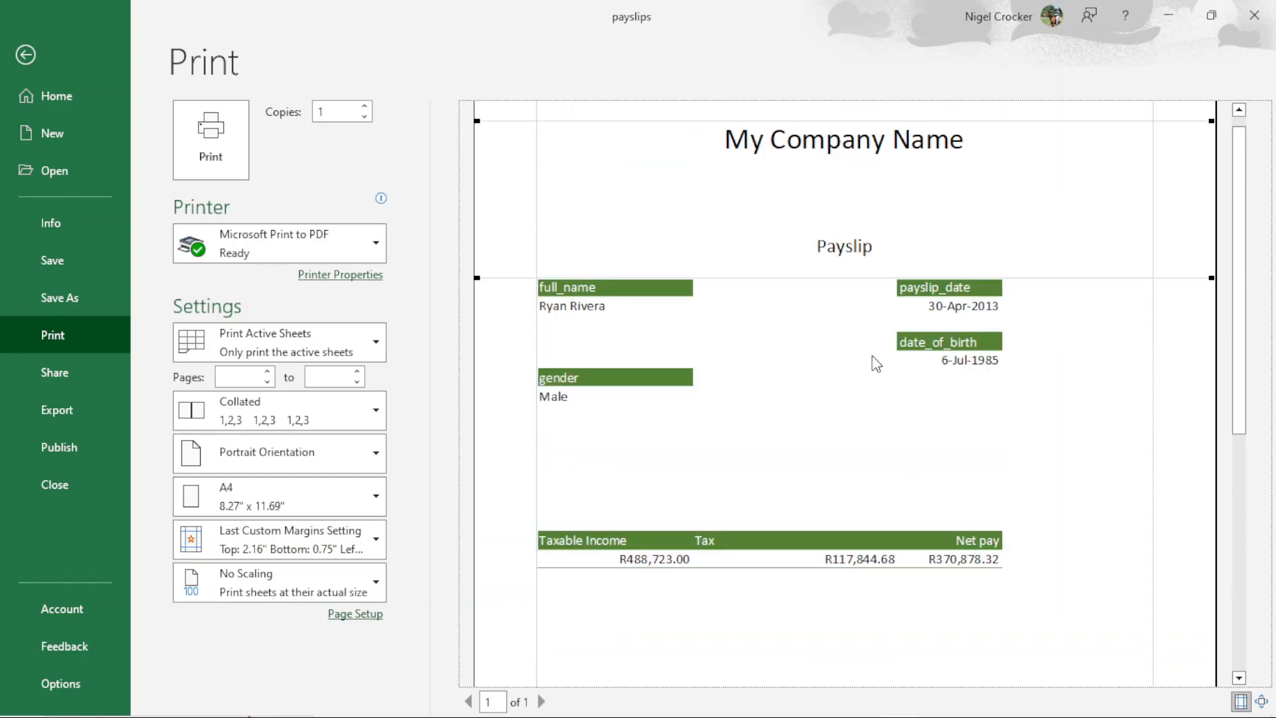
pyautogui.scroll(-4, 806, 538)
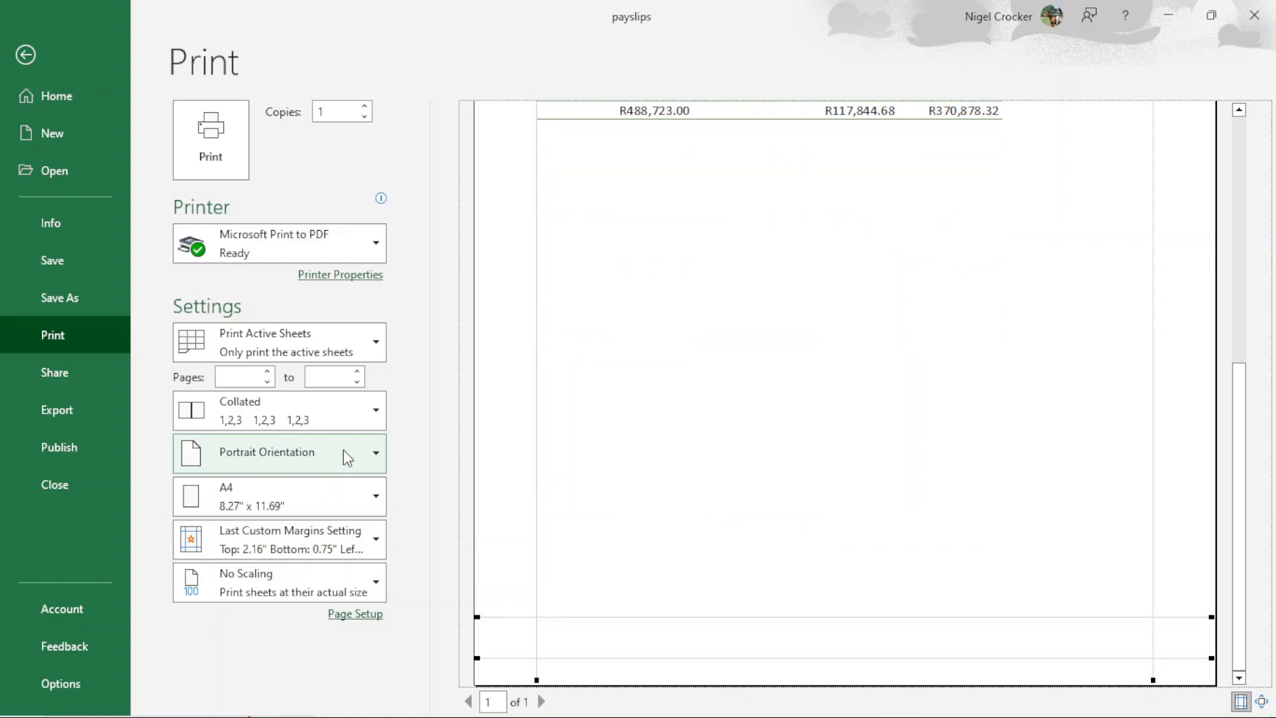
pyautogui.click(356, 612)
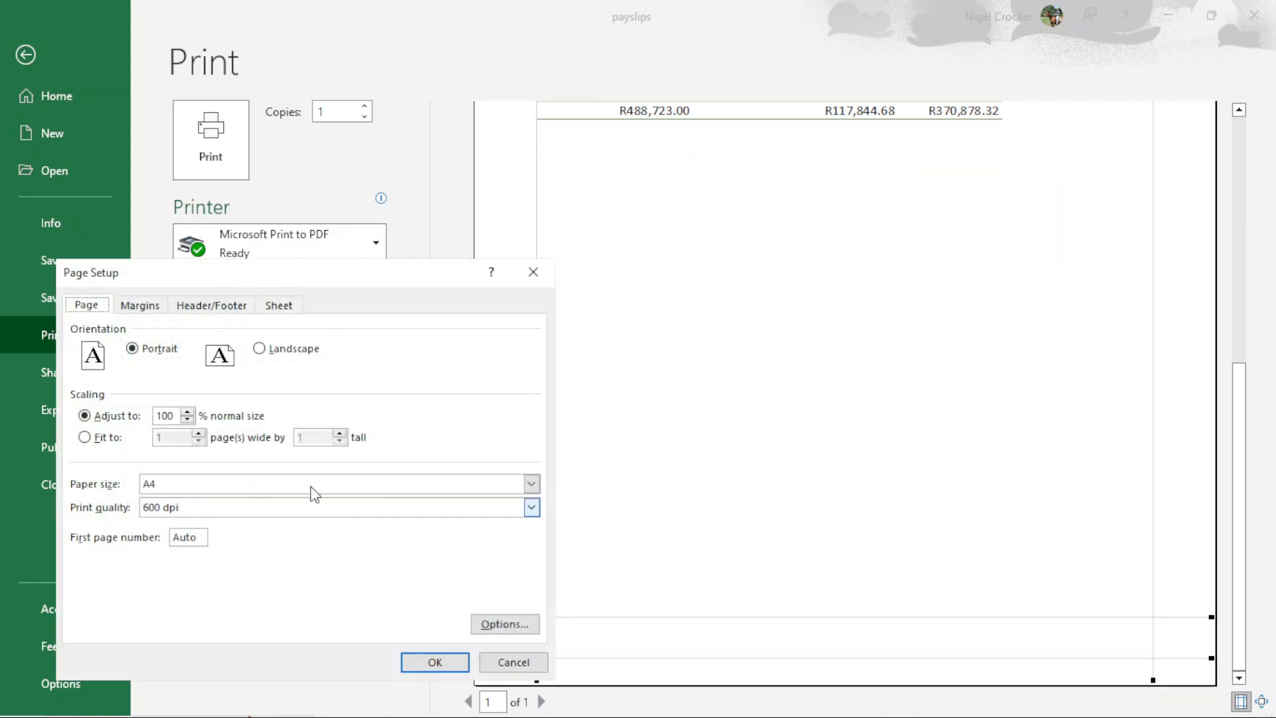
pyautogui.click(245, 307)
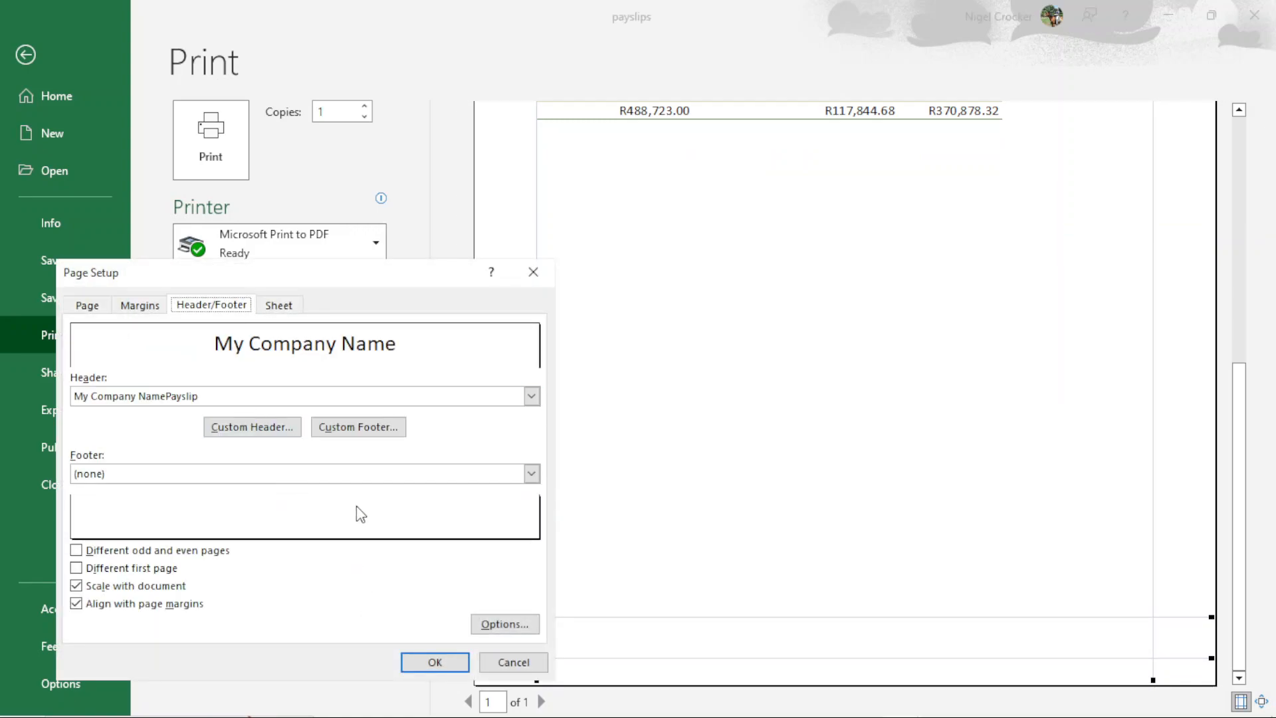
pyautogui.click(365, 432)
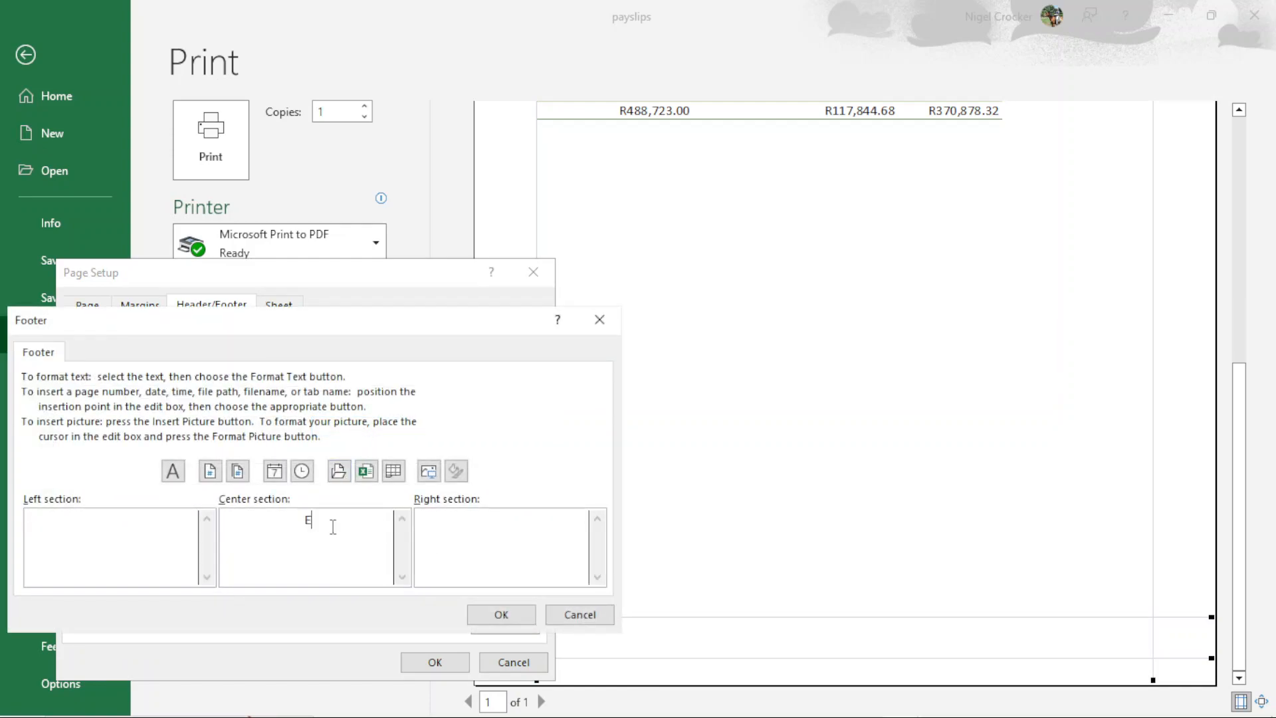
pyautogui.write('oy your payday')
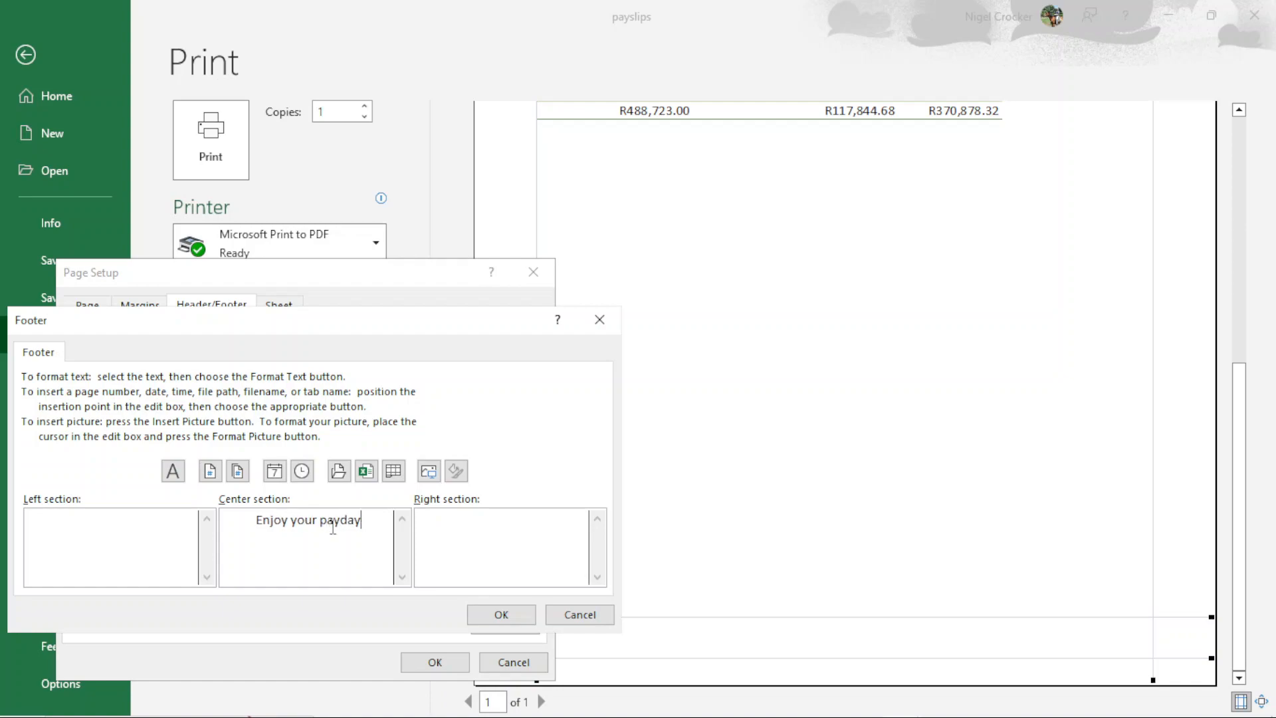
pyautogui.write(' !!')
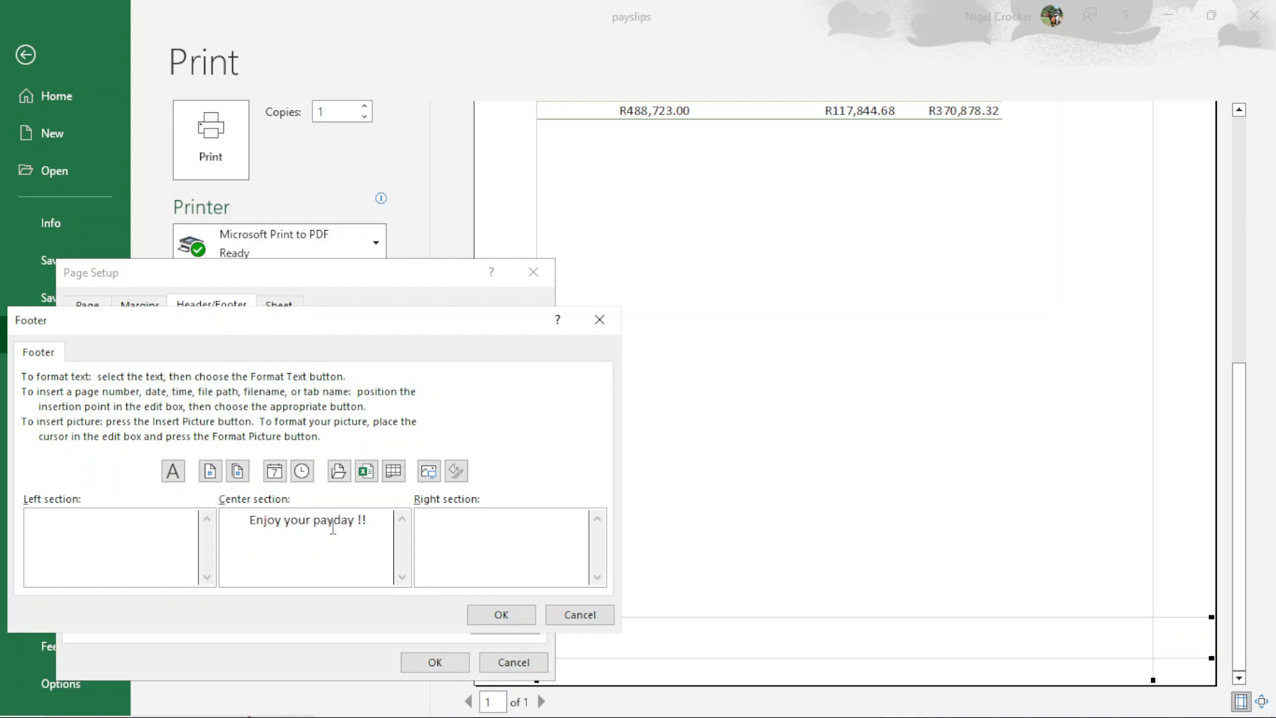
# Step: Format the footer text in size 14 and the theme green, and accept the footer and page setup
pyautogui.moveTo(244, 519); pyautogui.dragTo(372, 524)
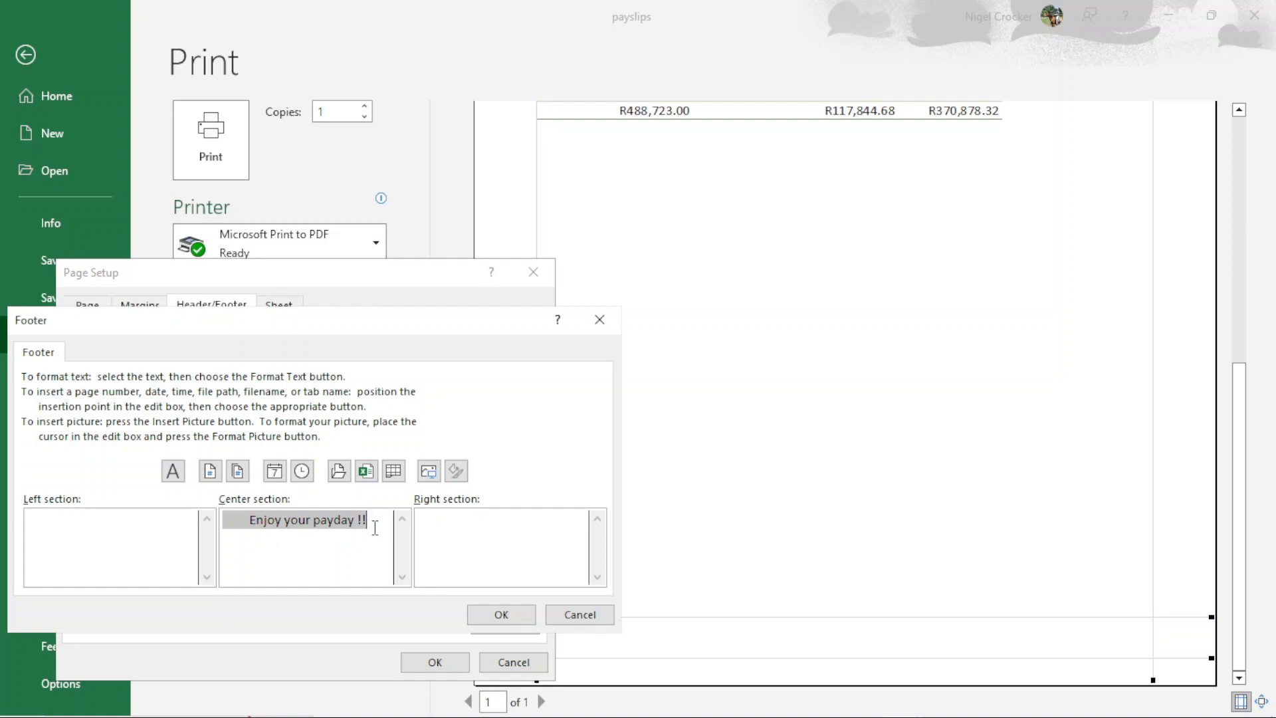
pyautogui.click(170, 472)
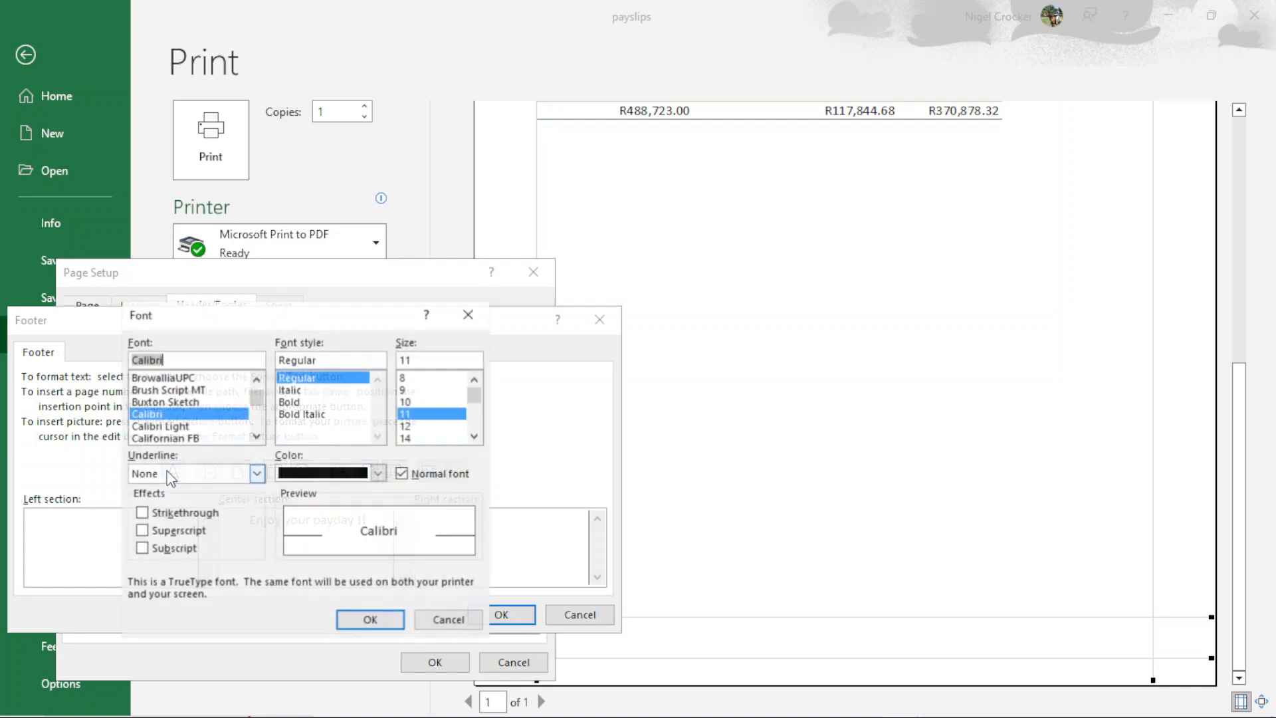
pyautogui.click(406, 437)
pyautogui.click(378, 472)
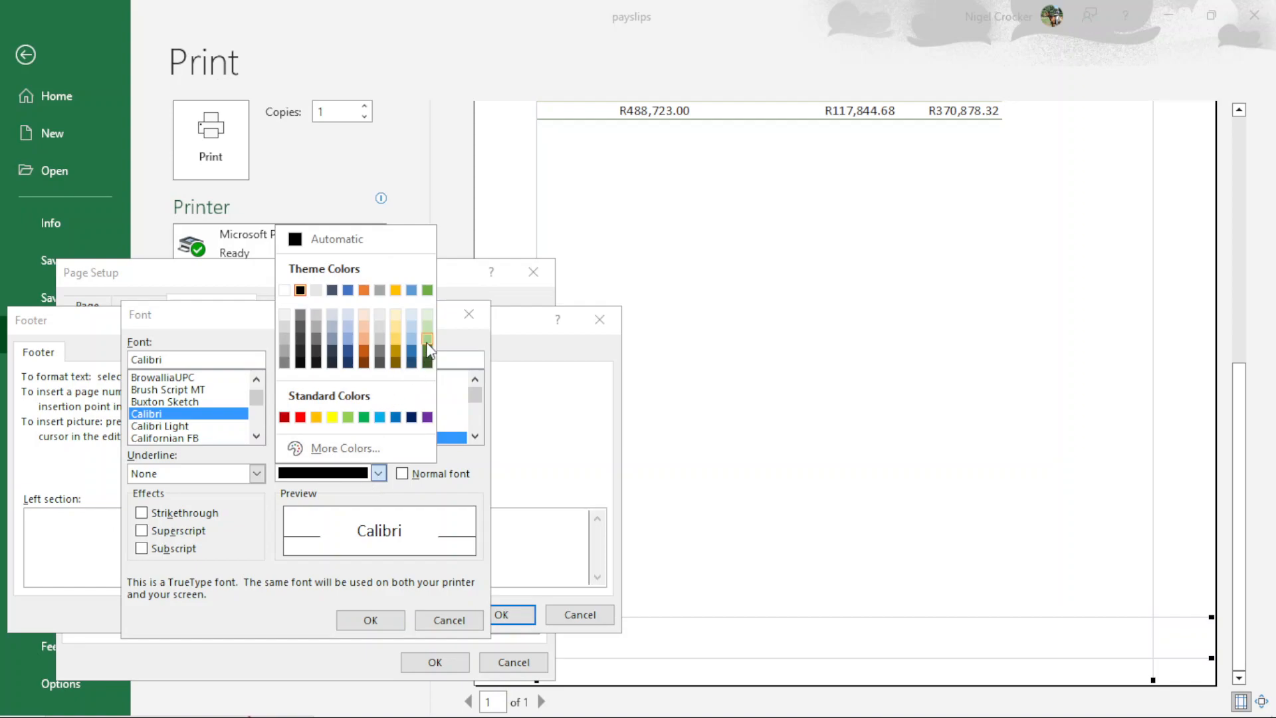
pyautogui.click(427, 291)
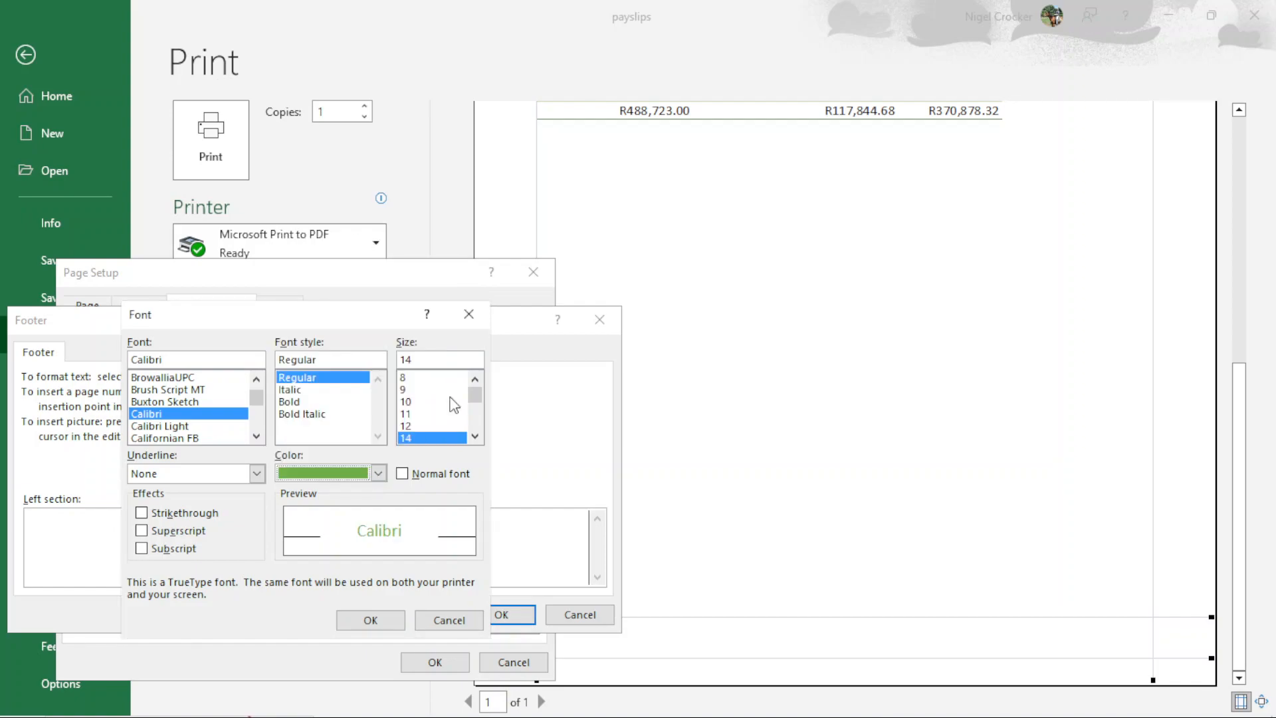
pyautogui.click(382, 617)
pyautogui.click(498, 613)
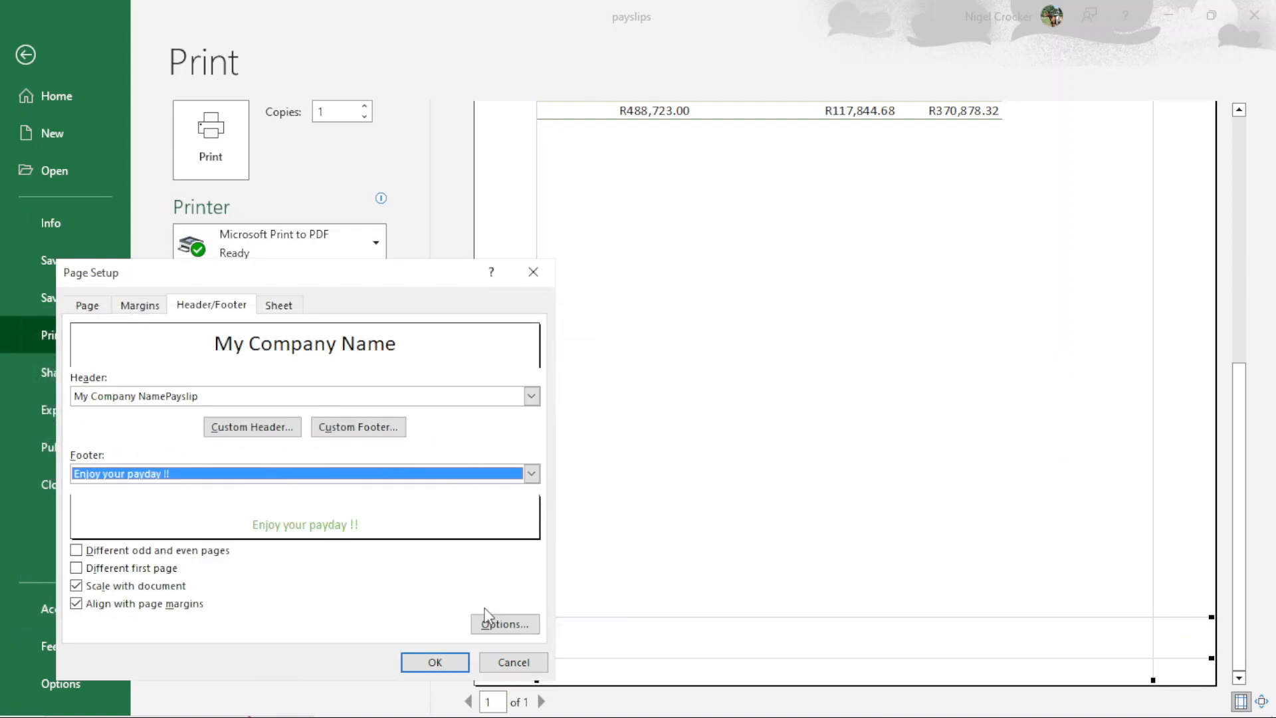
pyautogui.click(438, 658)
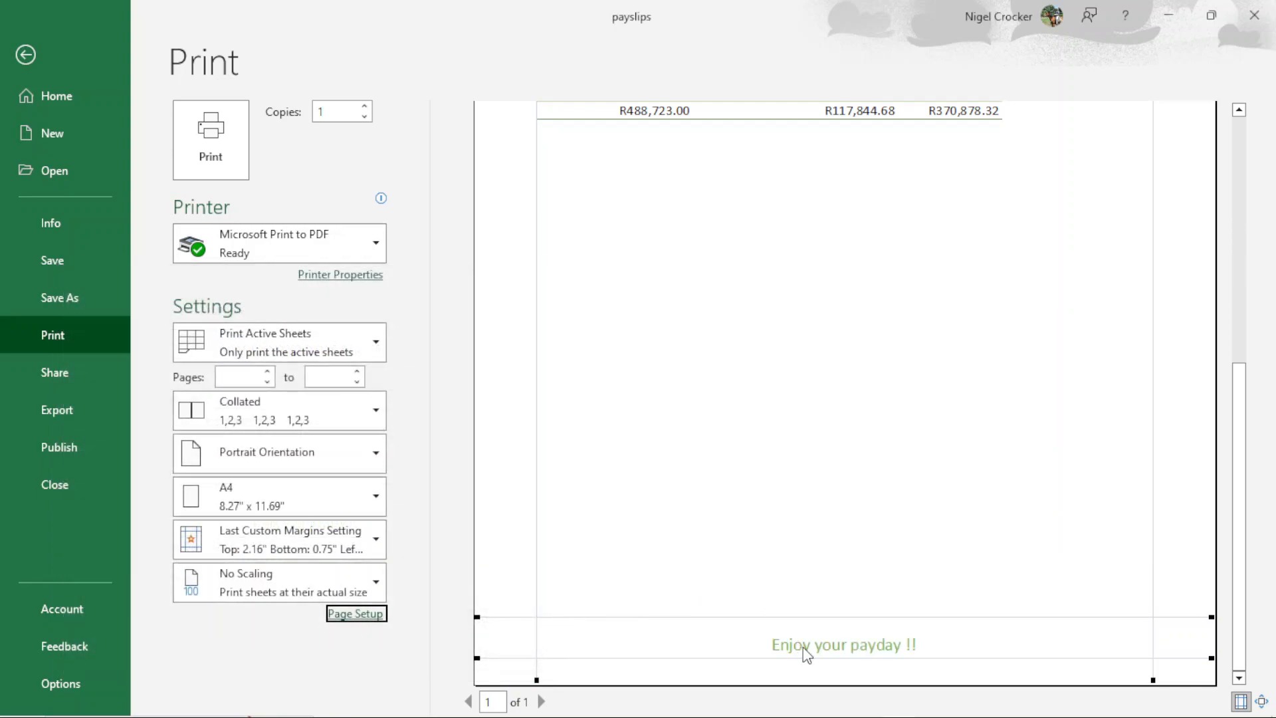
# Step: Increase the page's bottom margin to 1.09 inches and raise the footer margin slightly in the print preview
pyautogui.moveTo(819, 620); pyautogui.dragTo(844, 549)
pyautogui.moveTo(832, 658); pyautogui.dragTo(844, 582)
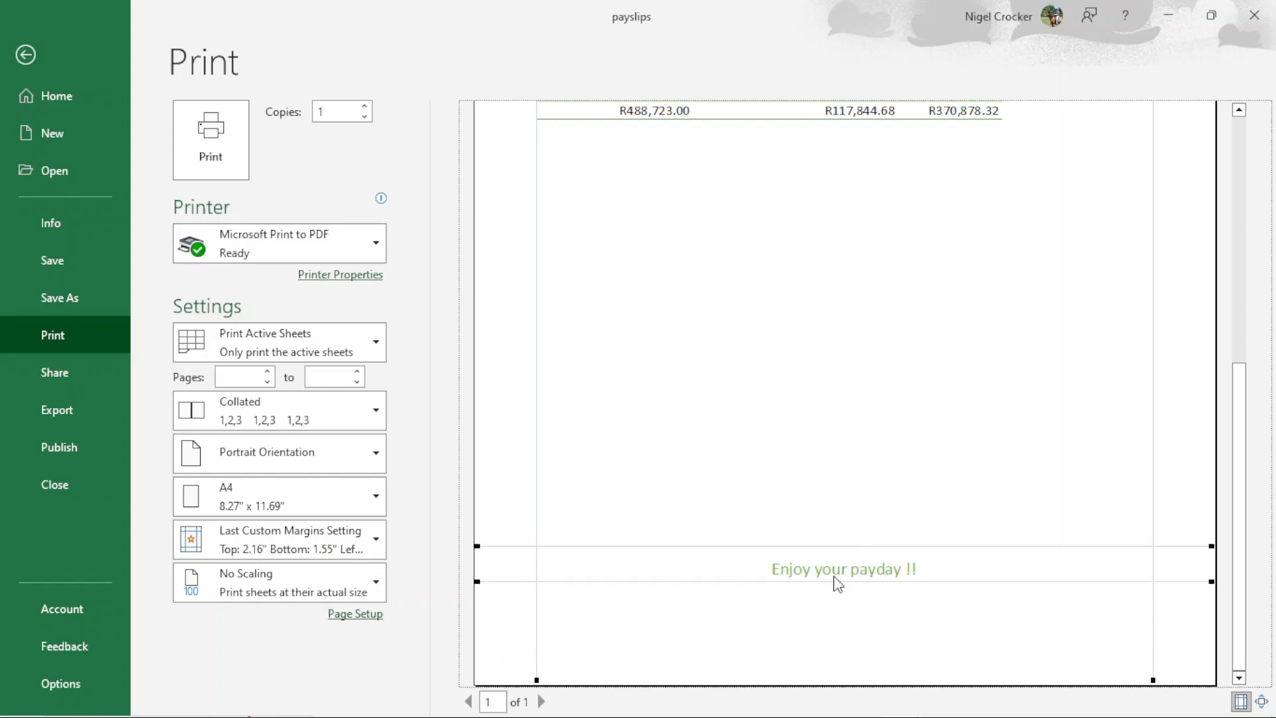
pyautogui.moveTo(807, 580); pyautogui.dragTo(806, 624)
pyautogui.moveTo(814, 547); pyautogui.dragTo(818, 591)
pyautogui.scroll(5, 831, 569)
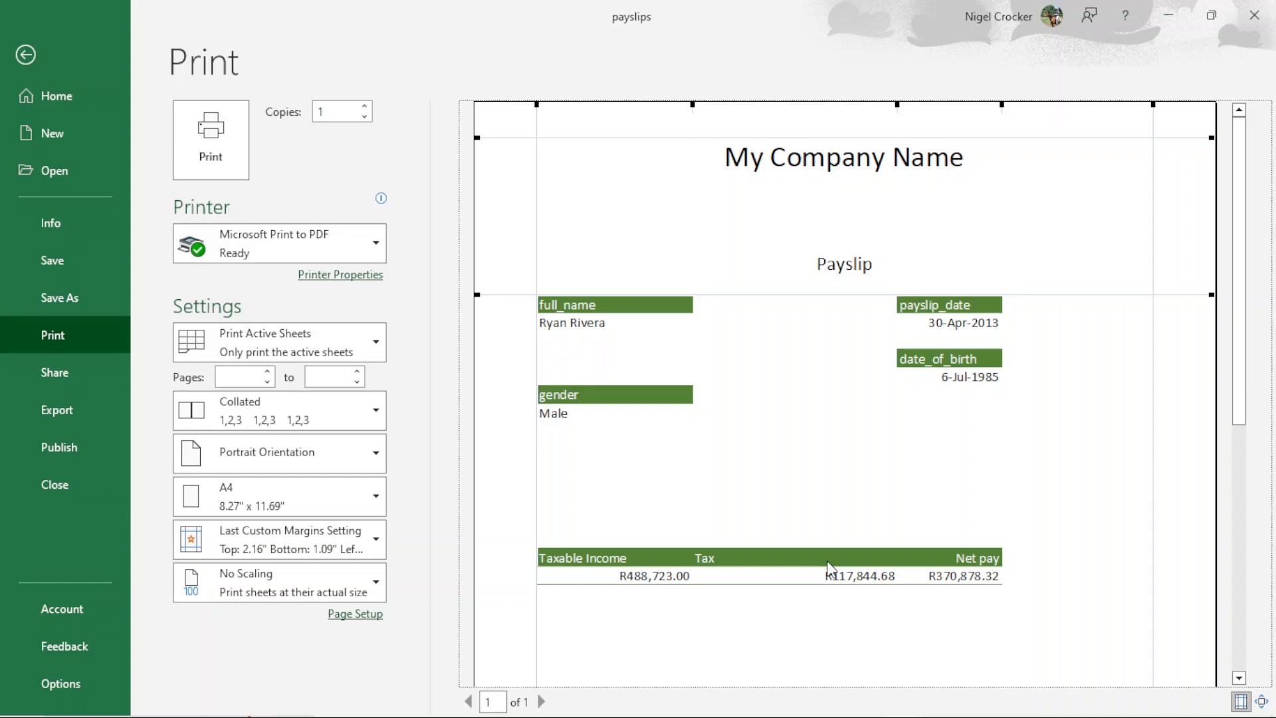
# Step: Return to the worksheet and show two other employees' payslips in turn with the full_name slicer, ending on one much further down the list
pyautogui.click(25, 54)
pyautogui.click(487, 461)
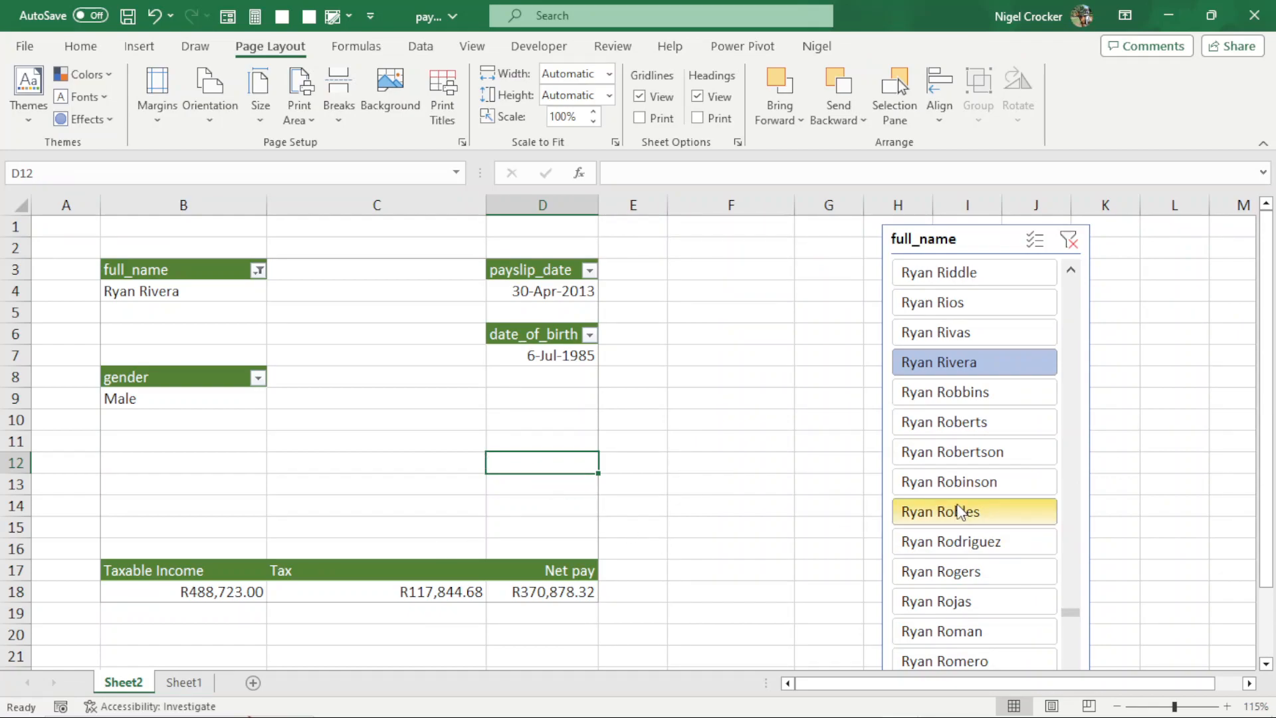
pyautogui.click(943, 487)
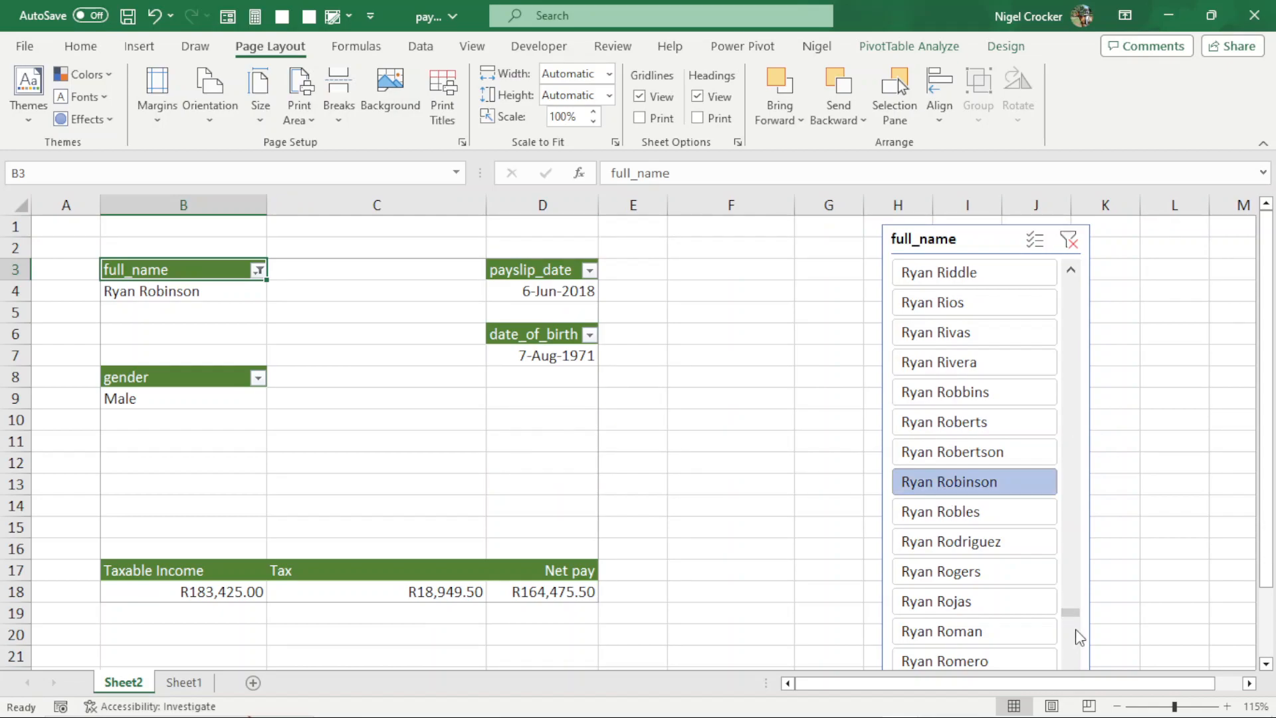
pyautogui.moveTo(1070, 612); pyautogui.dragTo(1070, 656)
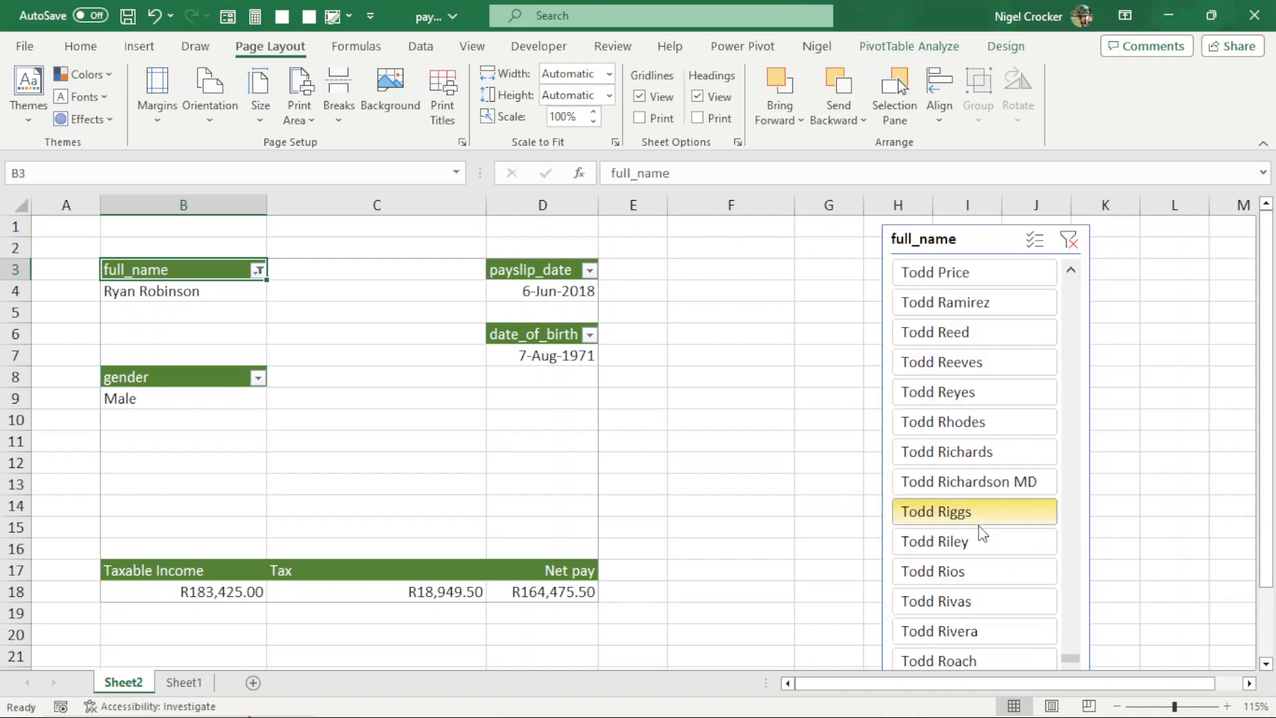
pyautogui.click(961, 483)
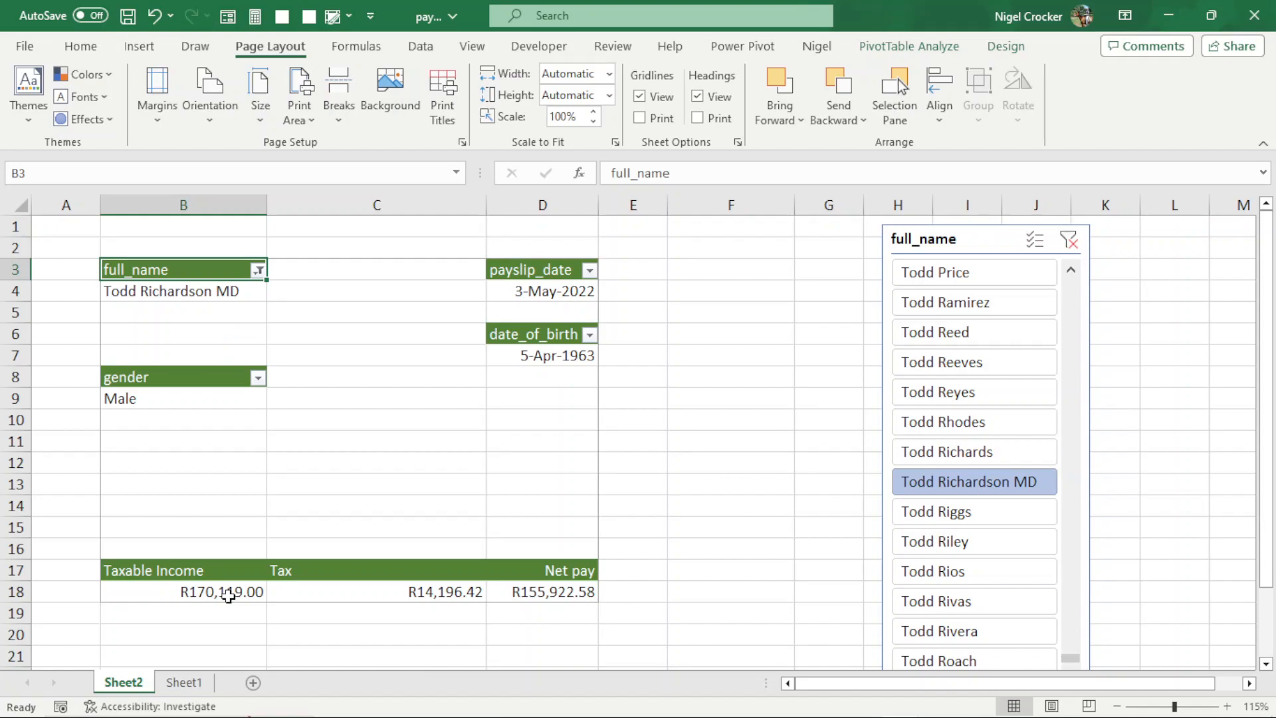
# Step: Filter the full_name column of the table on Sheet1 to only the employee selected in the slicer
pyautogui.click(197, 683)
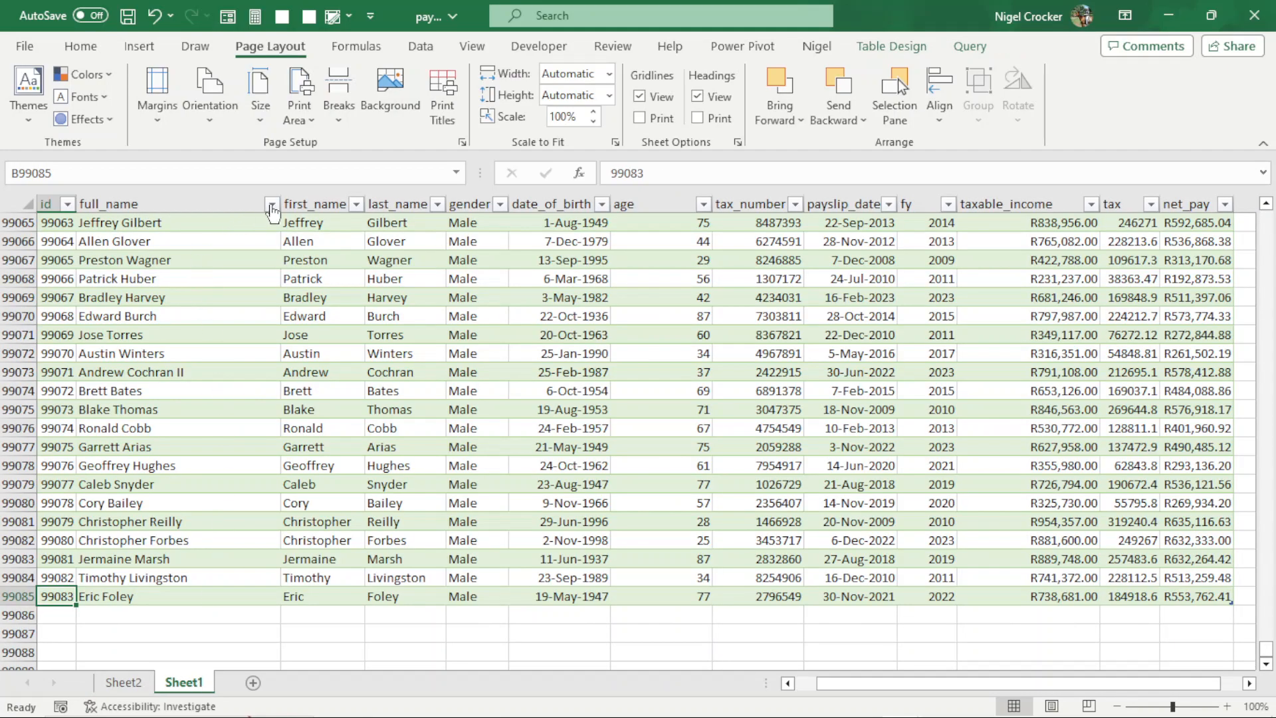
pyautogui.click(272, 204)
pyautogui.click(146, 419)
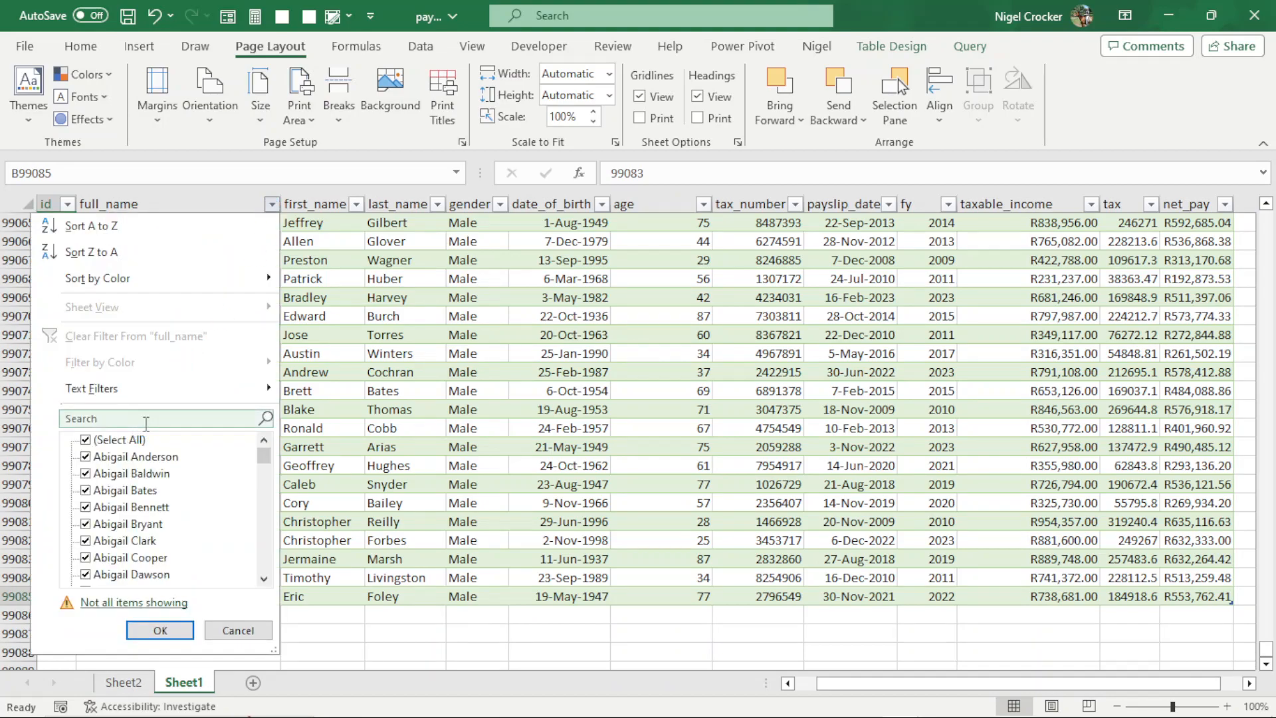
pyautogui.write('richar')
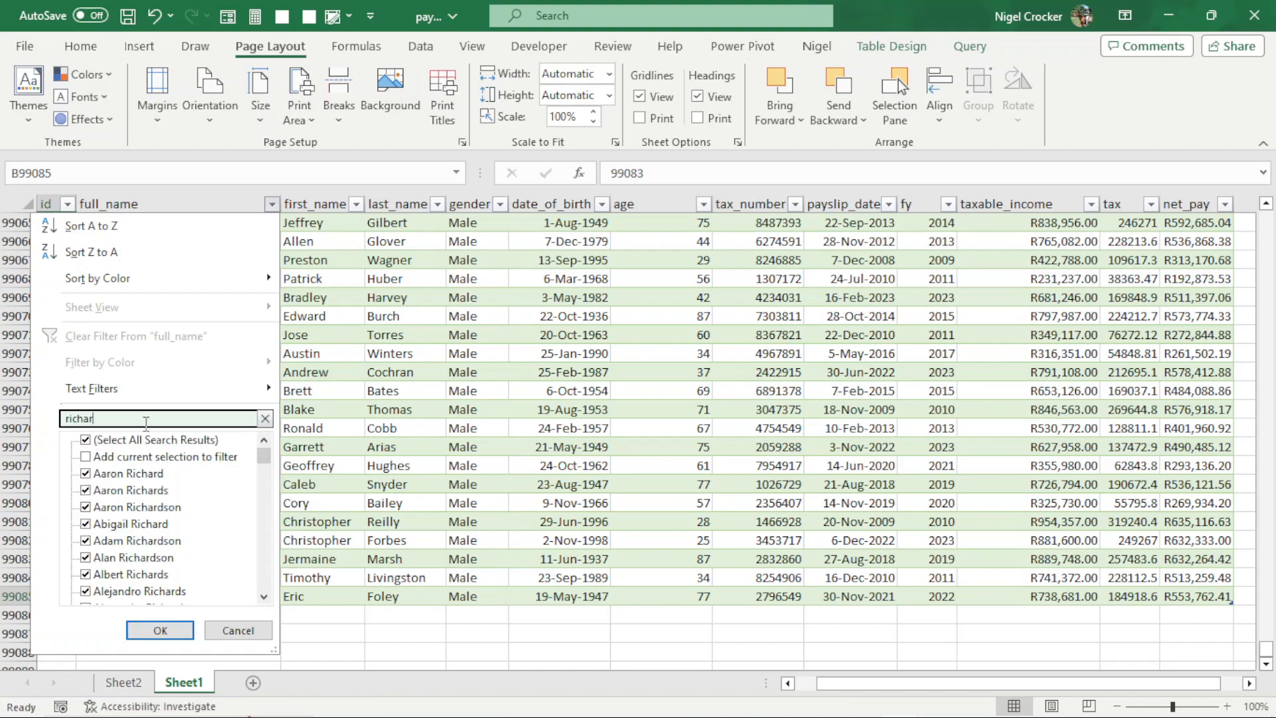
pyautogui.press('BackSpace')
pyautogui.write('todd ri')
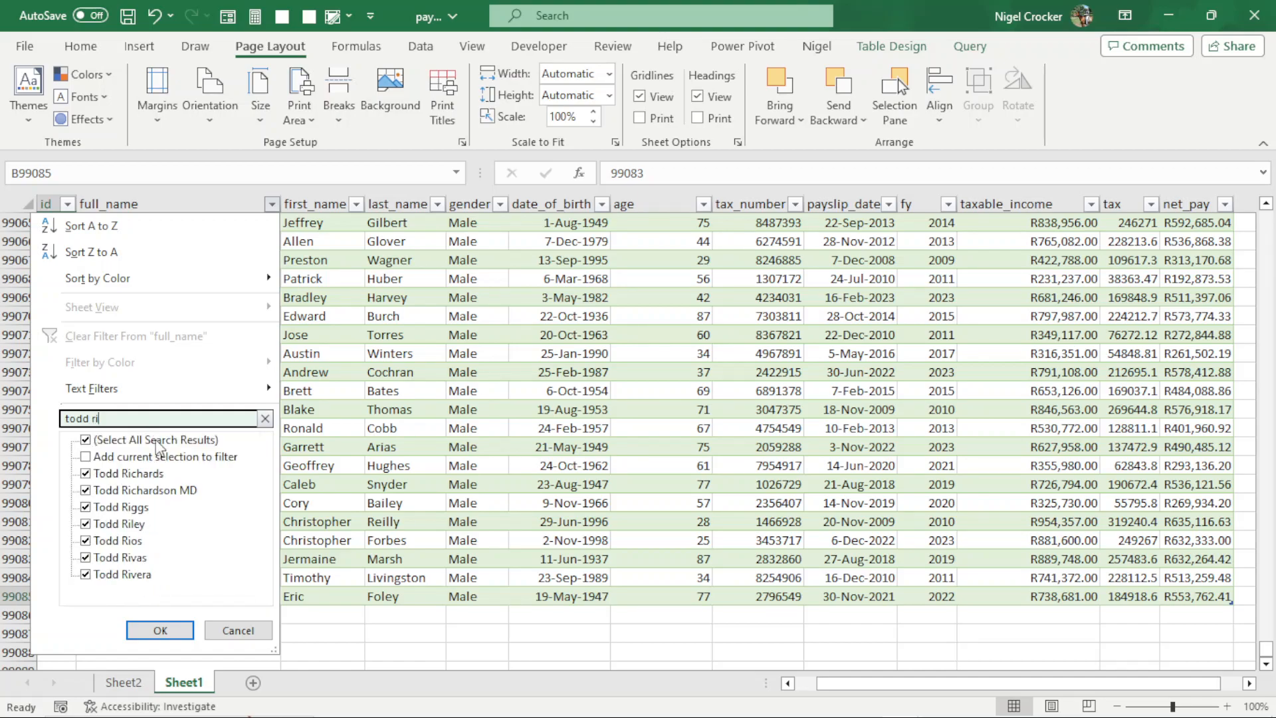
pyautogui.click(85, 440)
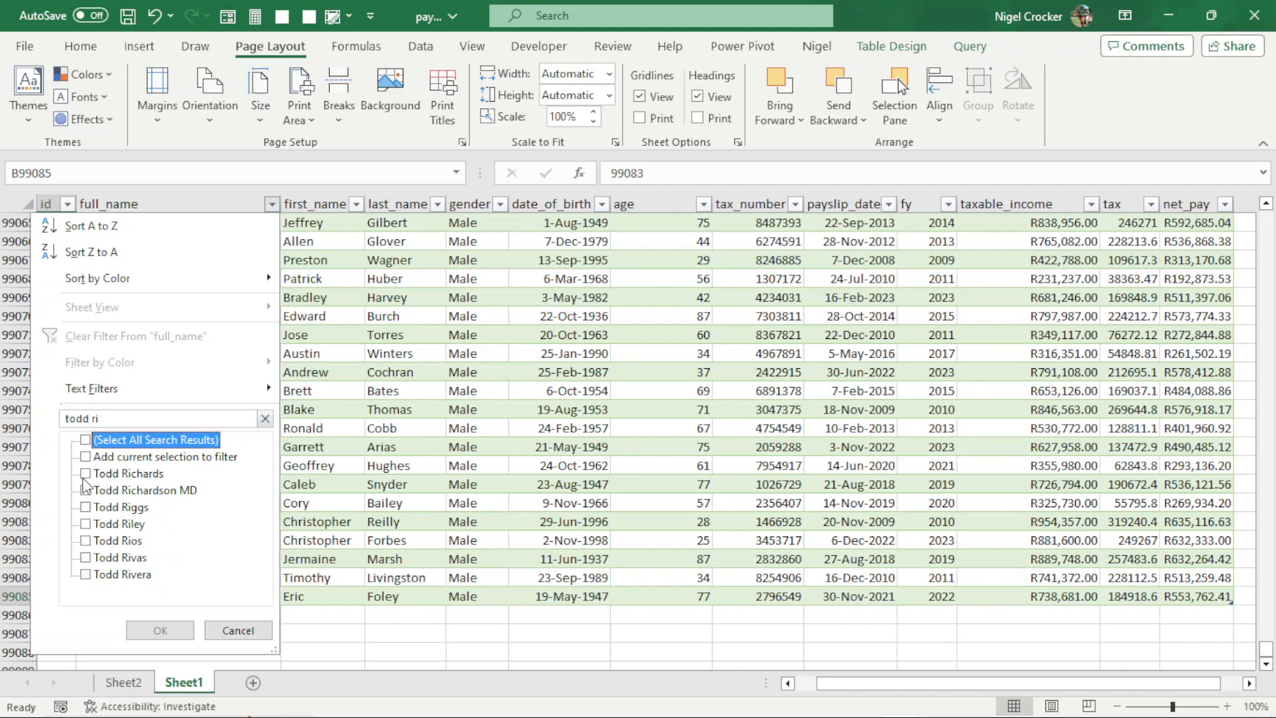
pyautogui.click(85, 490)
pyautogui.click(160, 630)
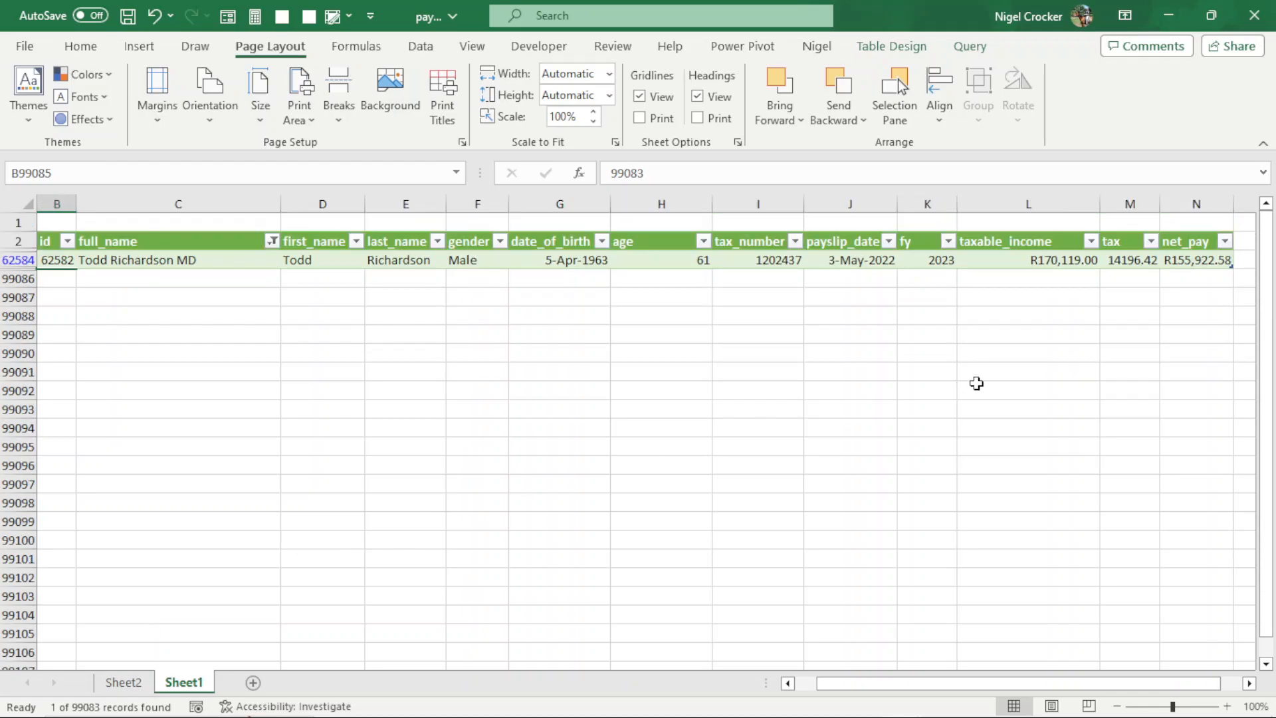
# Step: Collapse the ribbon on Sheet2 and move the full_name slicer beside the payslip, over columns F and G
pyautogui.click(117, 682)
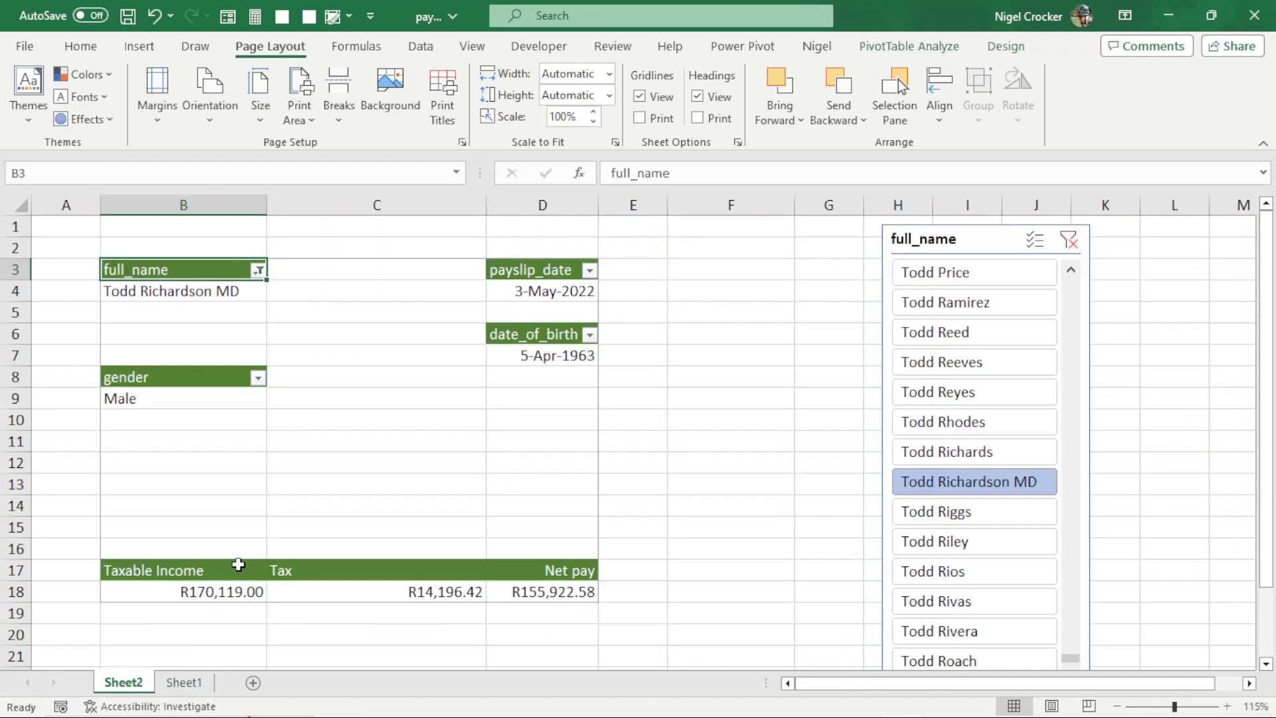
pyautogui.keyDown('ctrl'); pyautogui.scroll(-2, 344, 528); pyautogui.keyUp('ctrl')
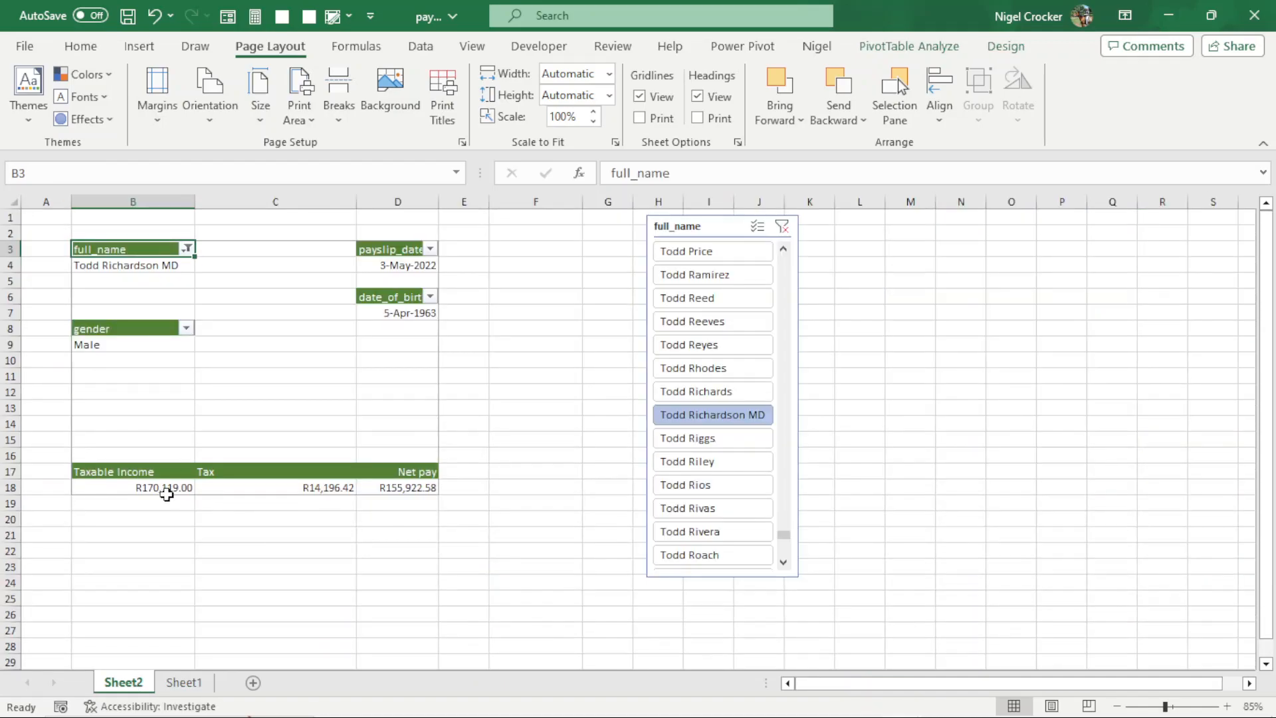
pyautogui.keyDown('ctrl'); pyautogui.scroll(2, 172, 497); pyautogui.keyUp('ctrl')
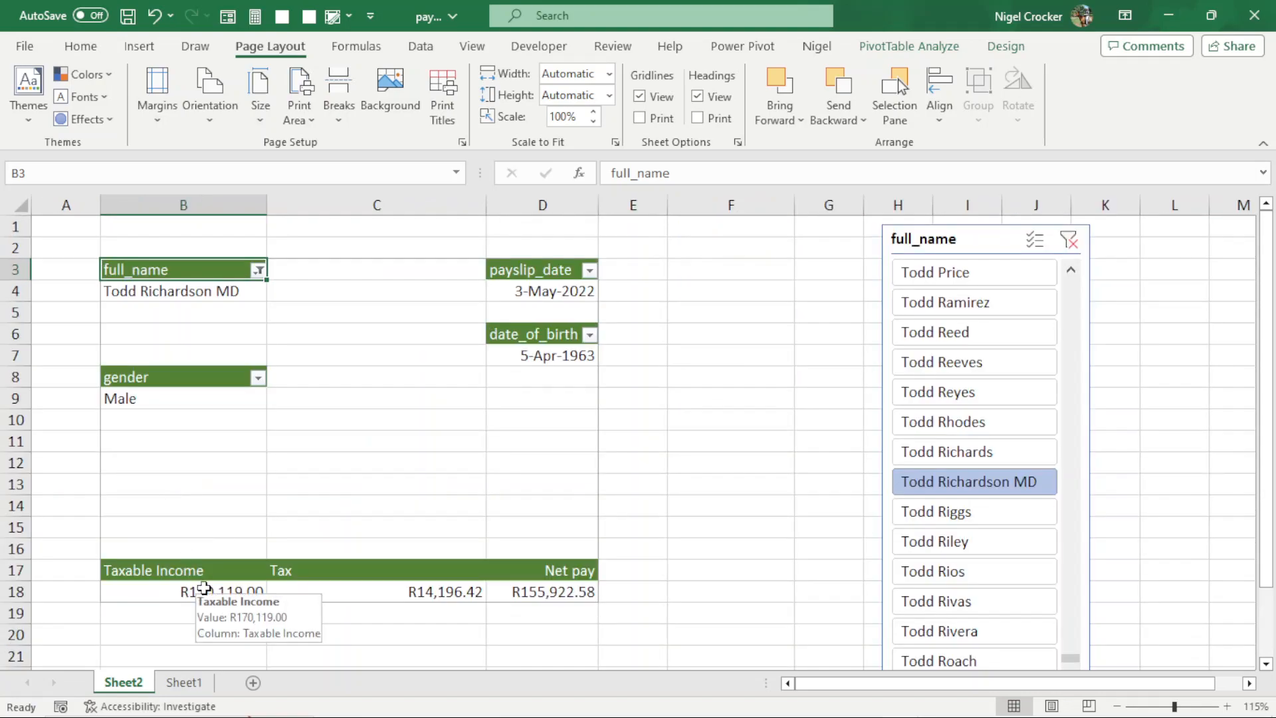
pyautogui.hotkey('ctrl', 'F1')
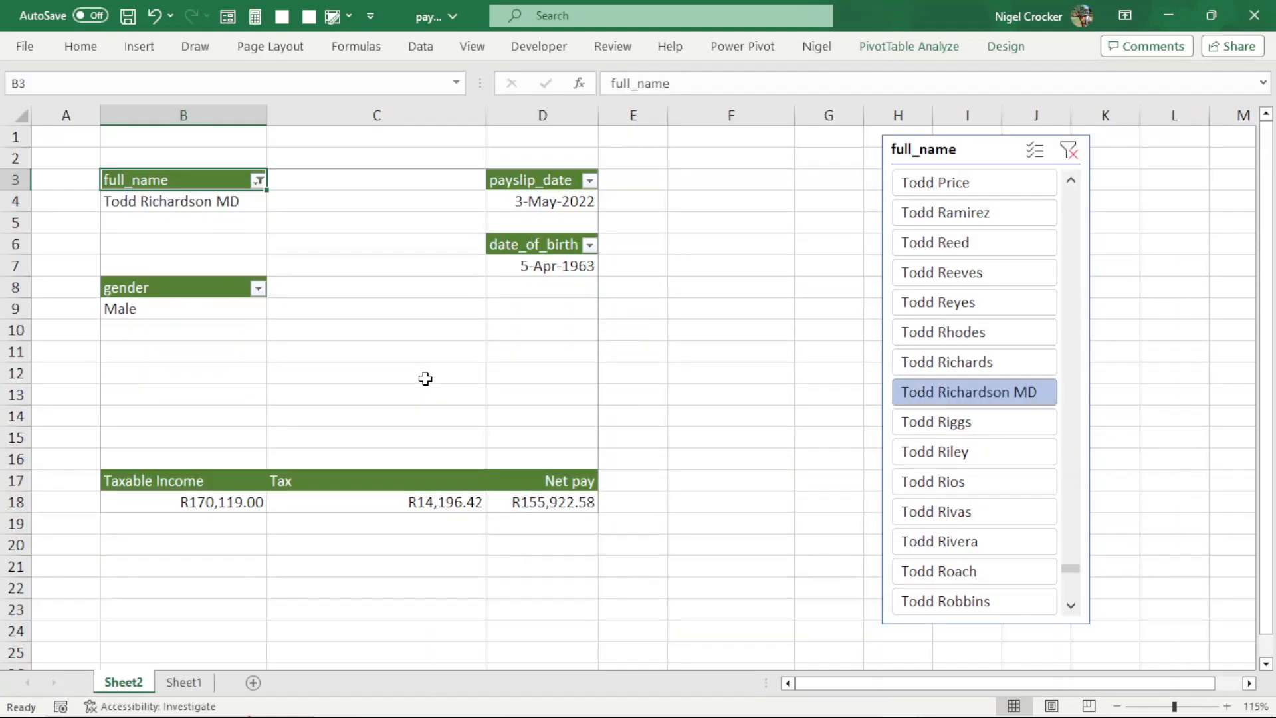
pyautogui.keyDown('ctrl'); pyautogui.scroll(3, 454, 378); pyautogui.keyUp('ctrl')
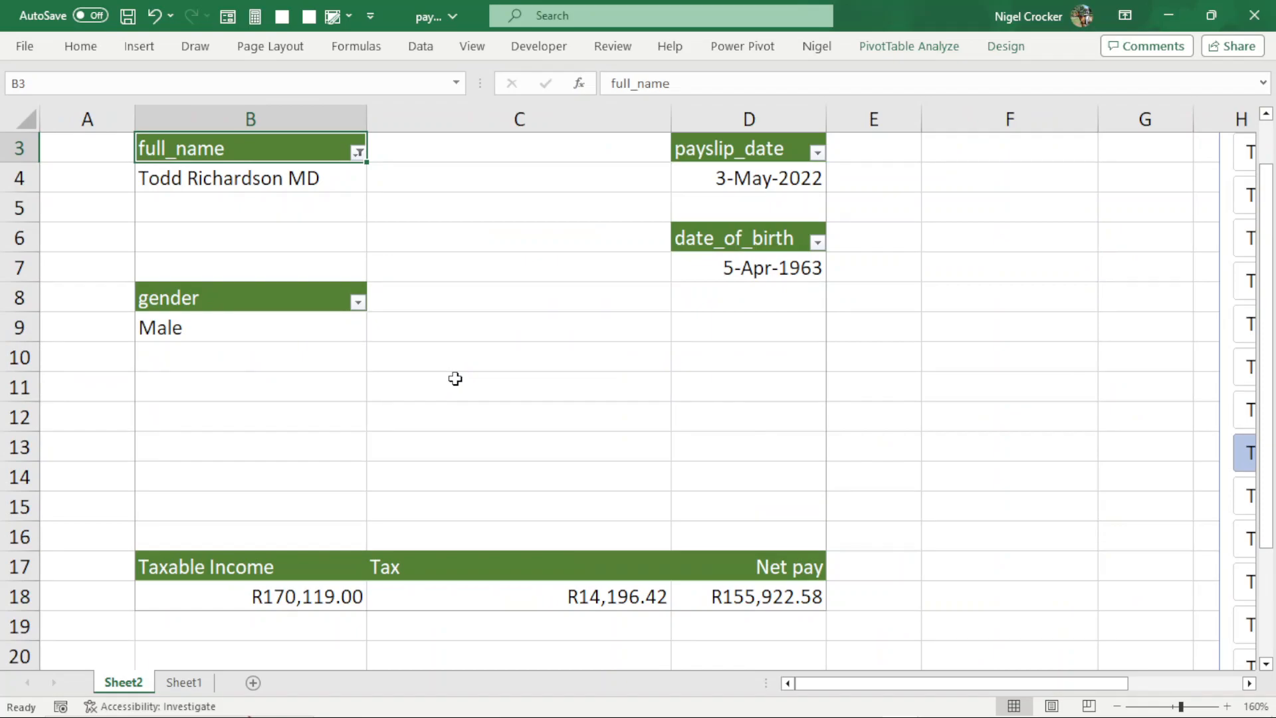
pyautogui.keyDown('ctrl'); pyautogui.scroll(-1, 455, 378); pyautogui.keyUp('ctrl')
pyautogui.moveTo(1221, 143); pyautogui.dragTo(939, 166)
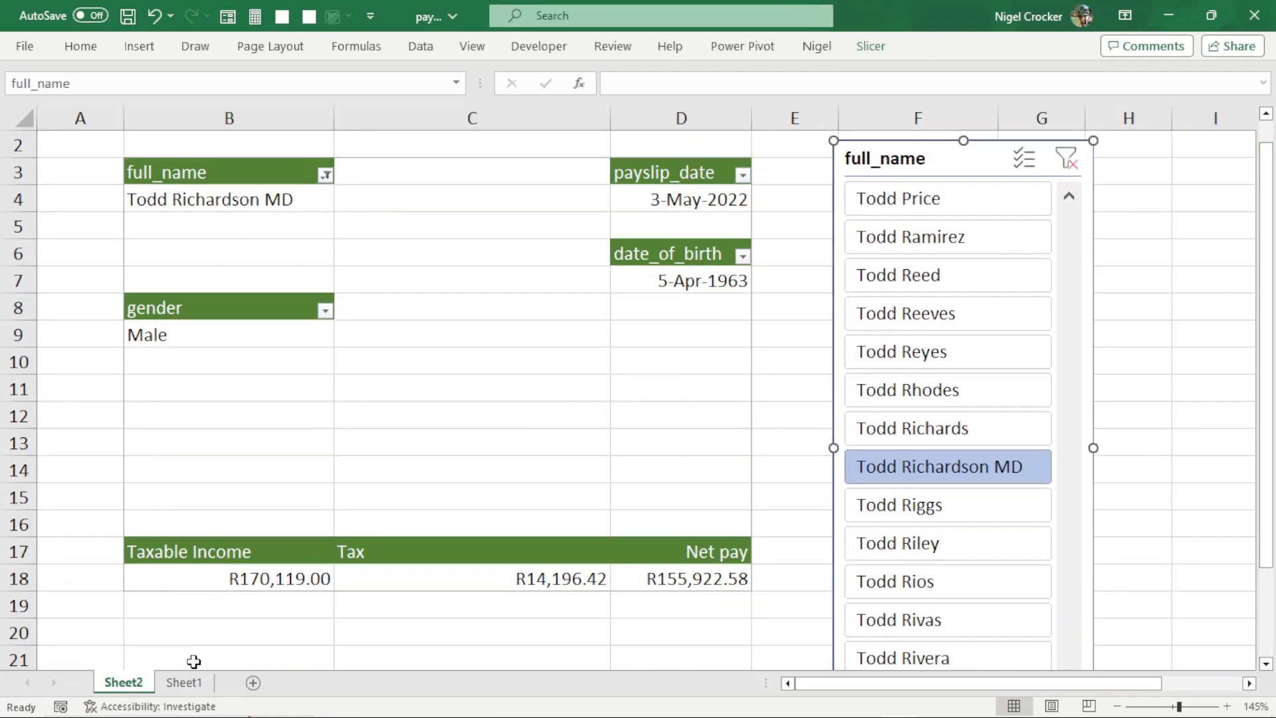
# Step: Compare the employee's taxable income, tax and net pay in the Sheet1 record with the payslip on Sheet2
pyautogui.hotkey('ctrl', 'x')
pyautogui.click(184, 682)
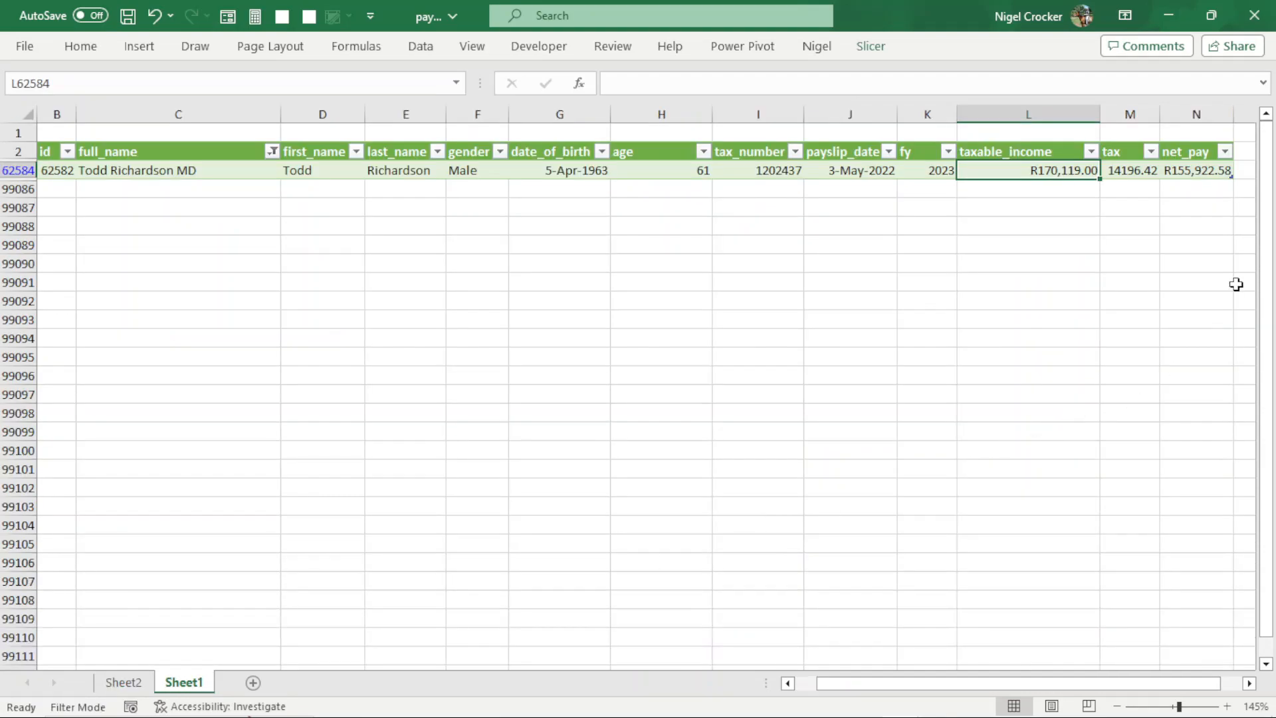
pyautogui.click(1131, 170)
pyautogui.click(136, 683)
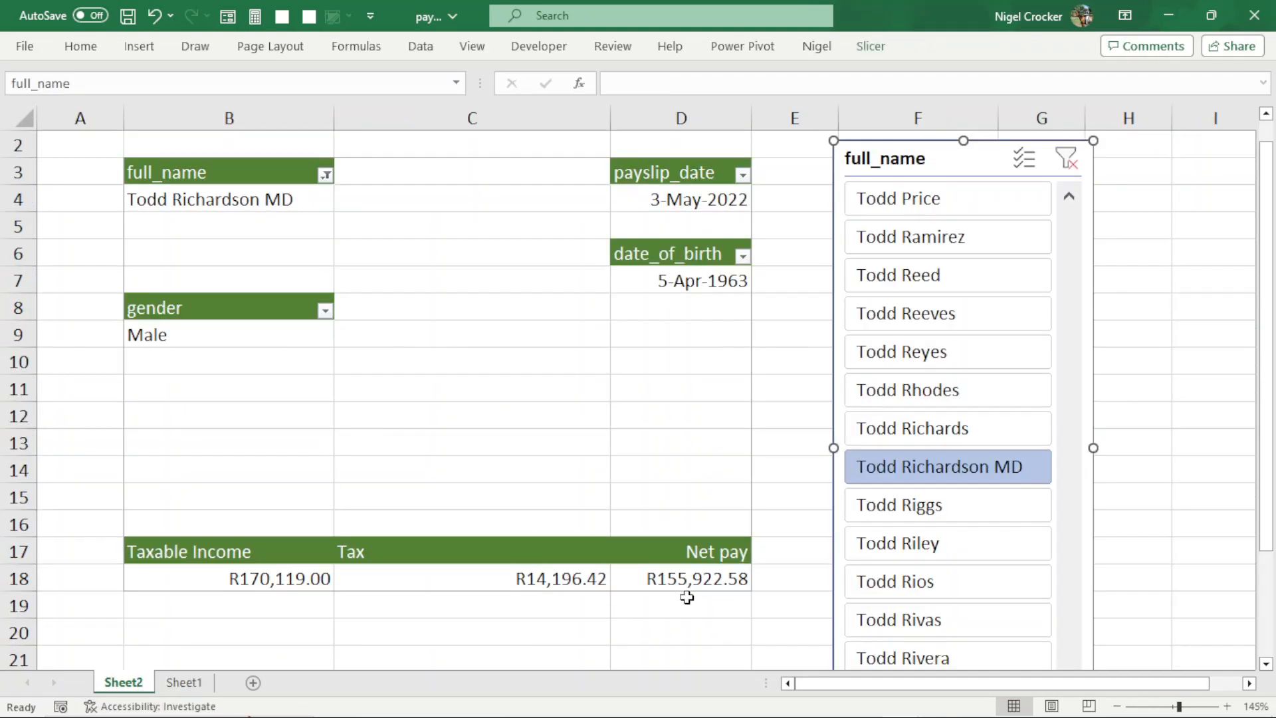
pyautogui.click(184, 682)
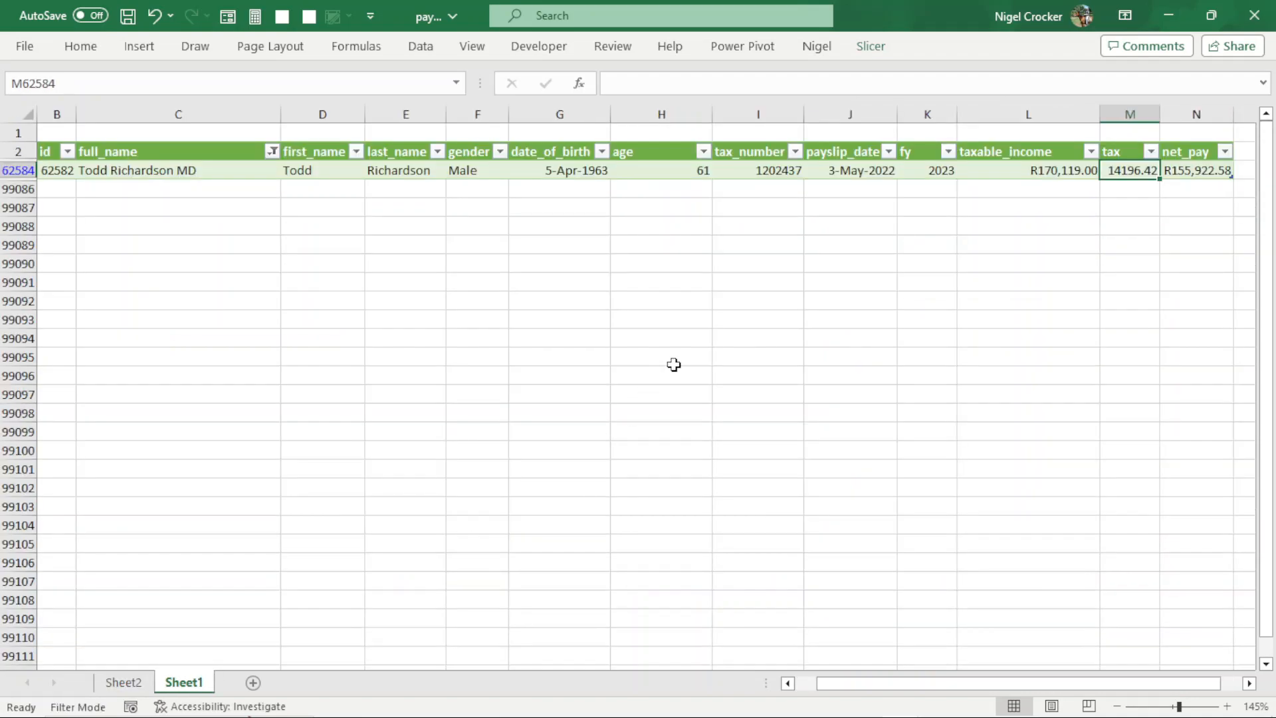
# Step: Show all employees again in the full_name column of the Sheet1 table
pyautogui.click(272, 152)
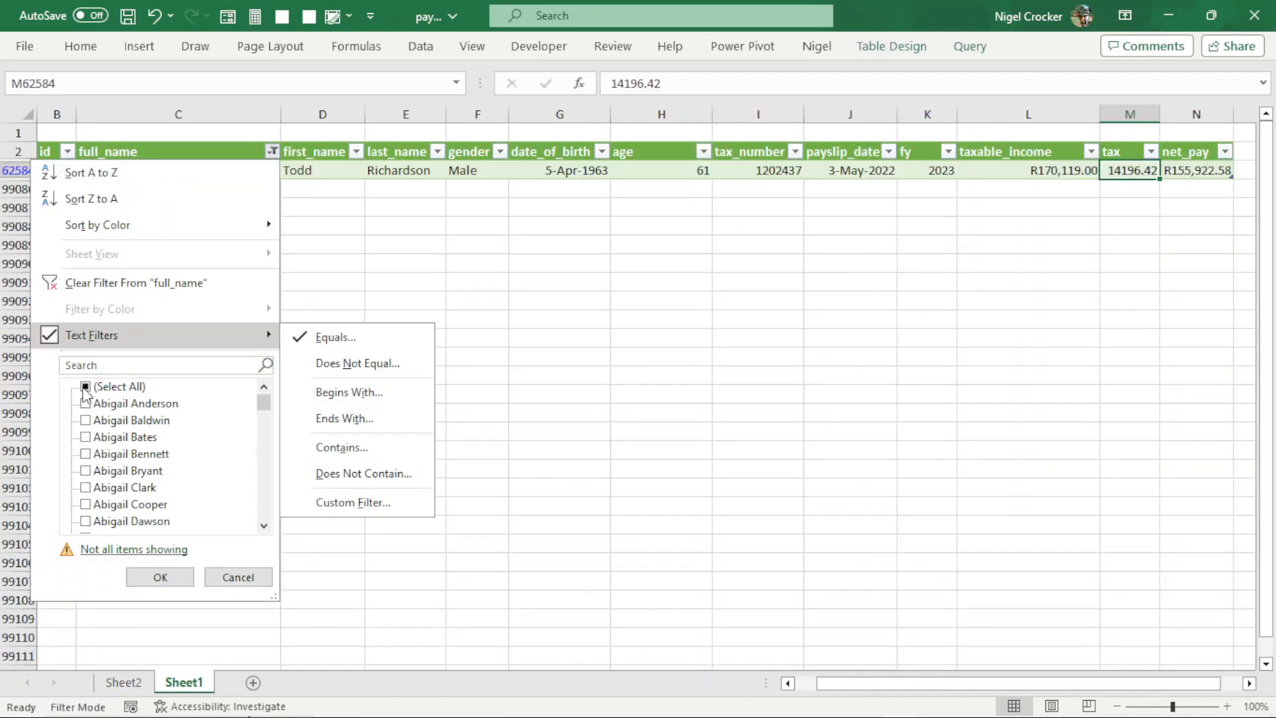
pyautogui.click(85, 386)
pyautogui.click(160, 577)
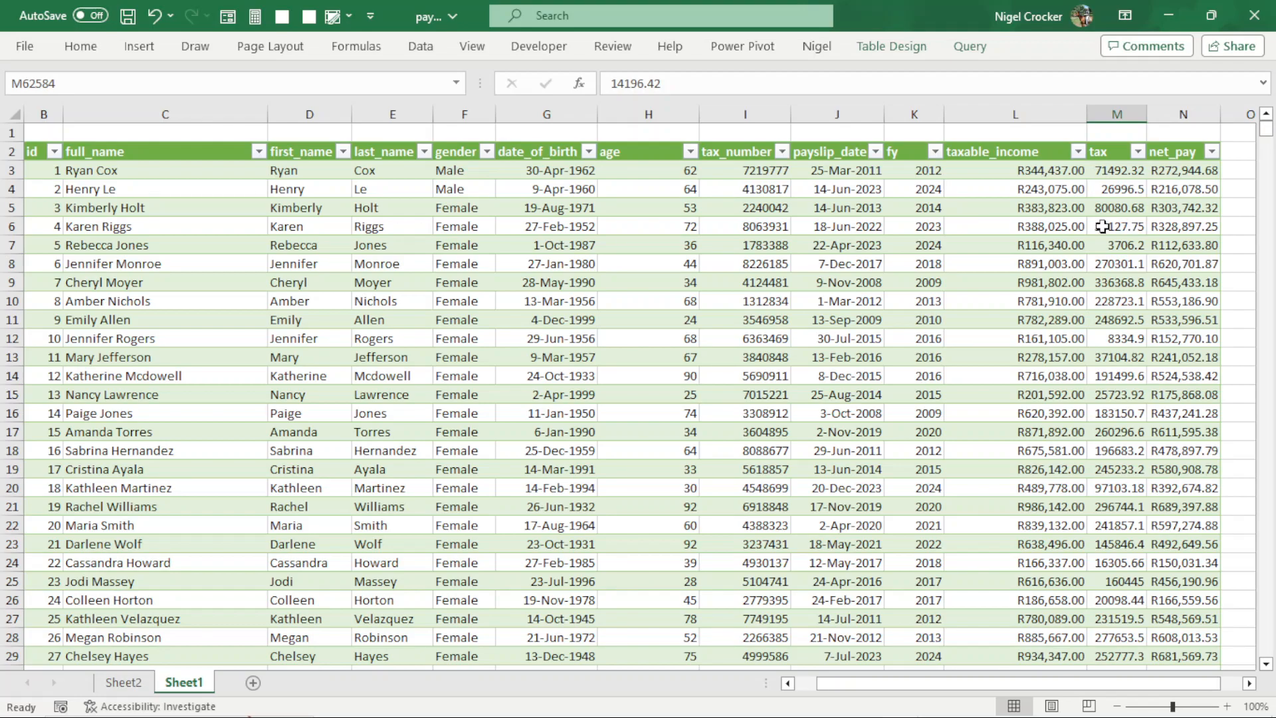
# Step: Apply the Light Green, Pivot Style Light 21 style to the payslip PivotTables in B3:D18 on Sheet2
pyautogui.click(132, 682)
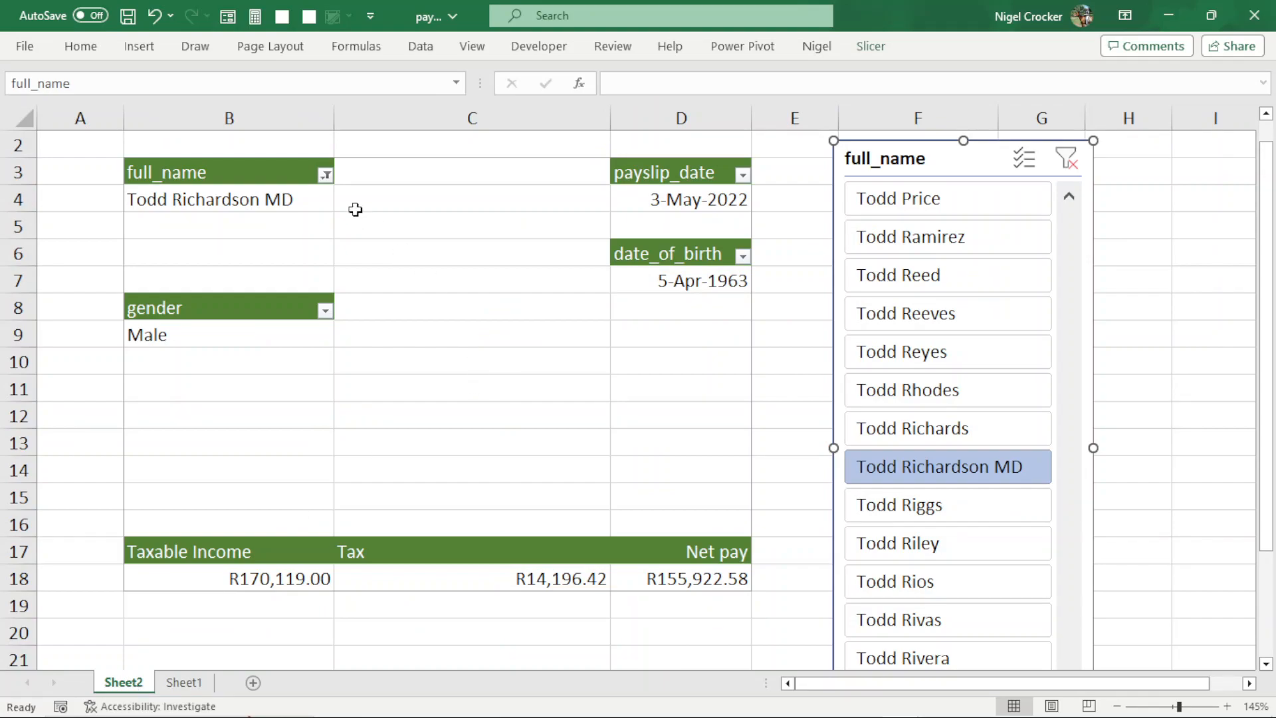
pyautogui.moveTo(273, 174); pyautogui.dragTo(701, 583)
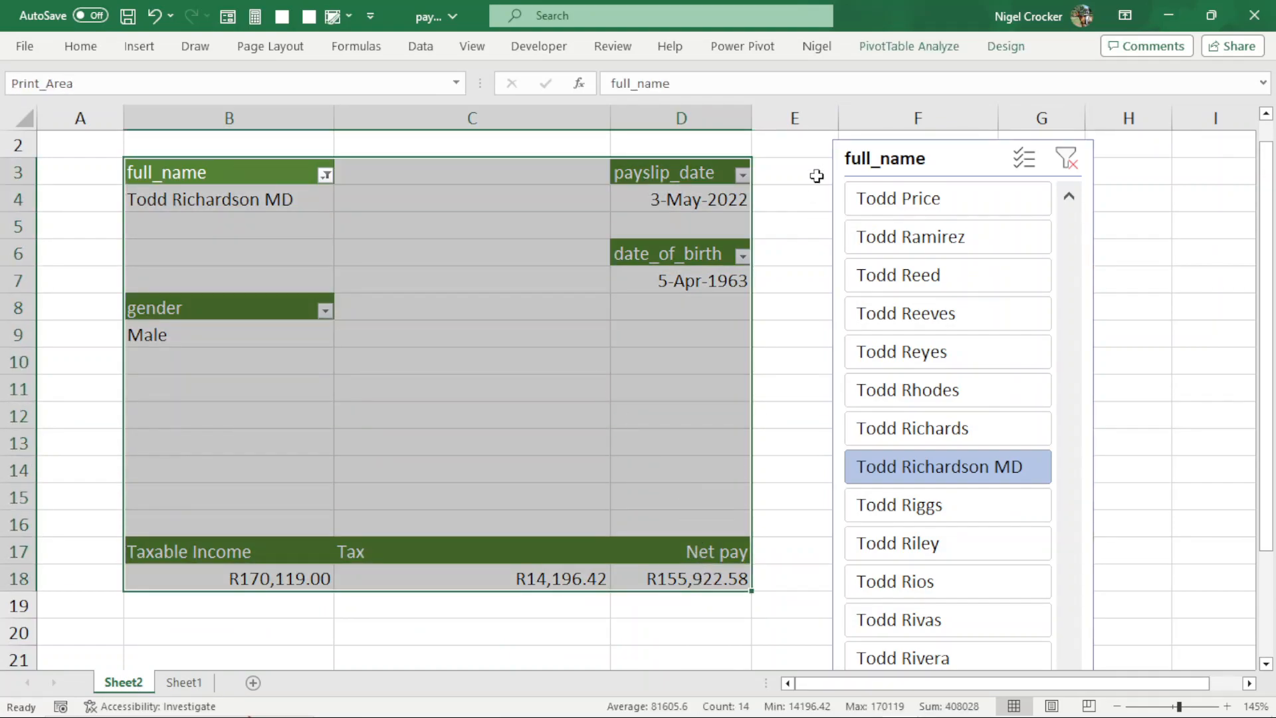
pyautogui.click(1005, 47)
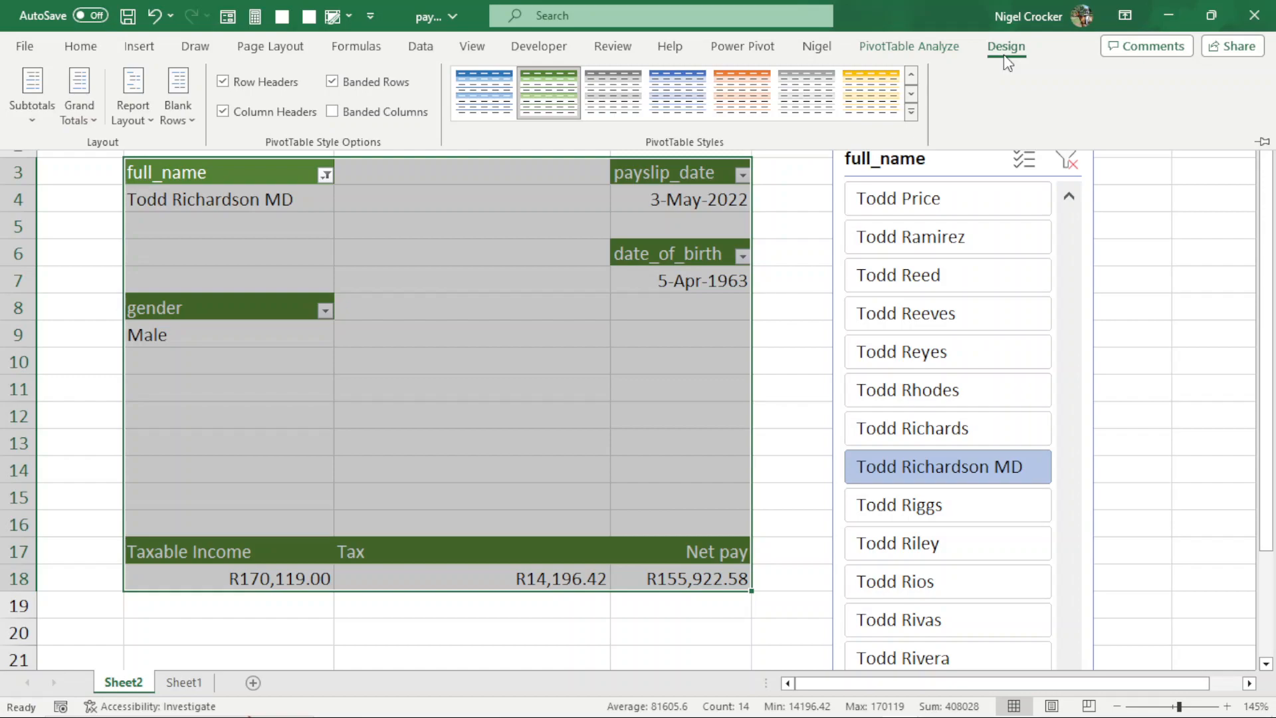
pyautogui.click(912, 111)
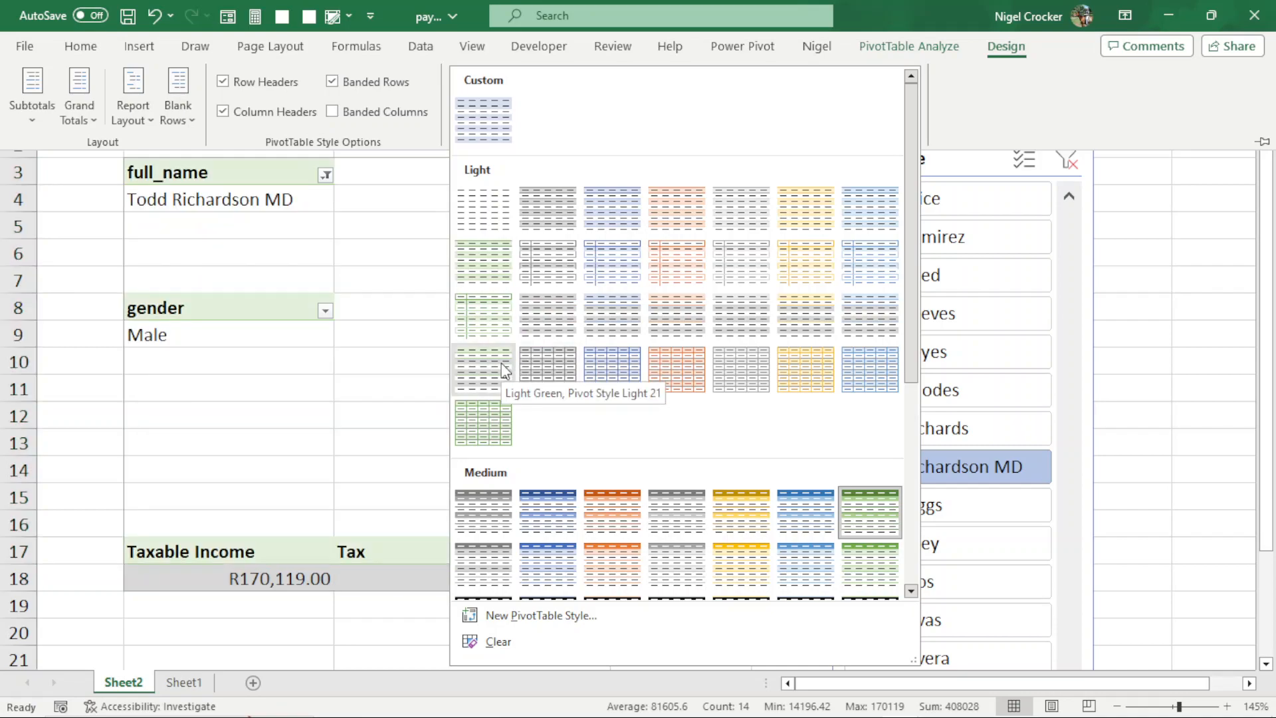
pyautogui.click(502, 370)
pyautogui.scroll(1, 599, 419)
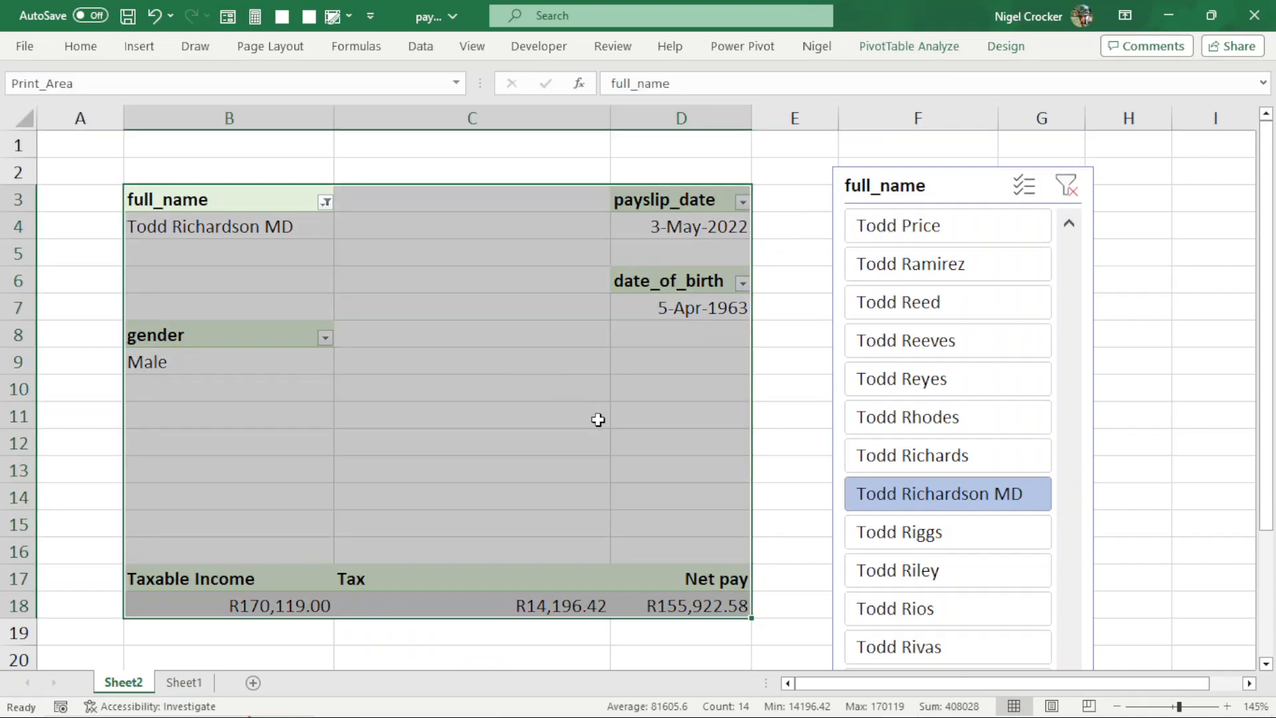
# Step: Check the restyled payslip in the print preview with the margin guides hidden, and return to the worksheet
pyautogui.hotkey('ctrl', 'p')
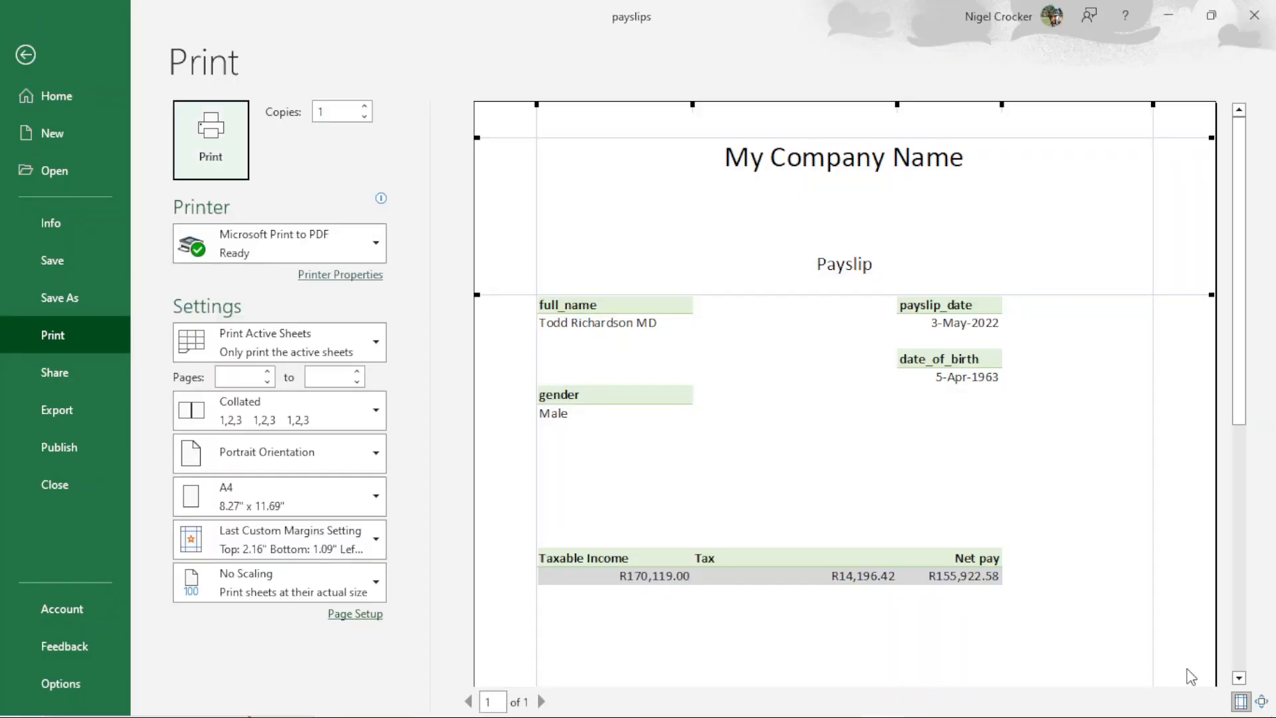
pyautogui.click(1240, 701)
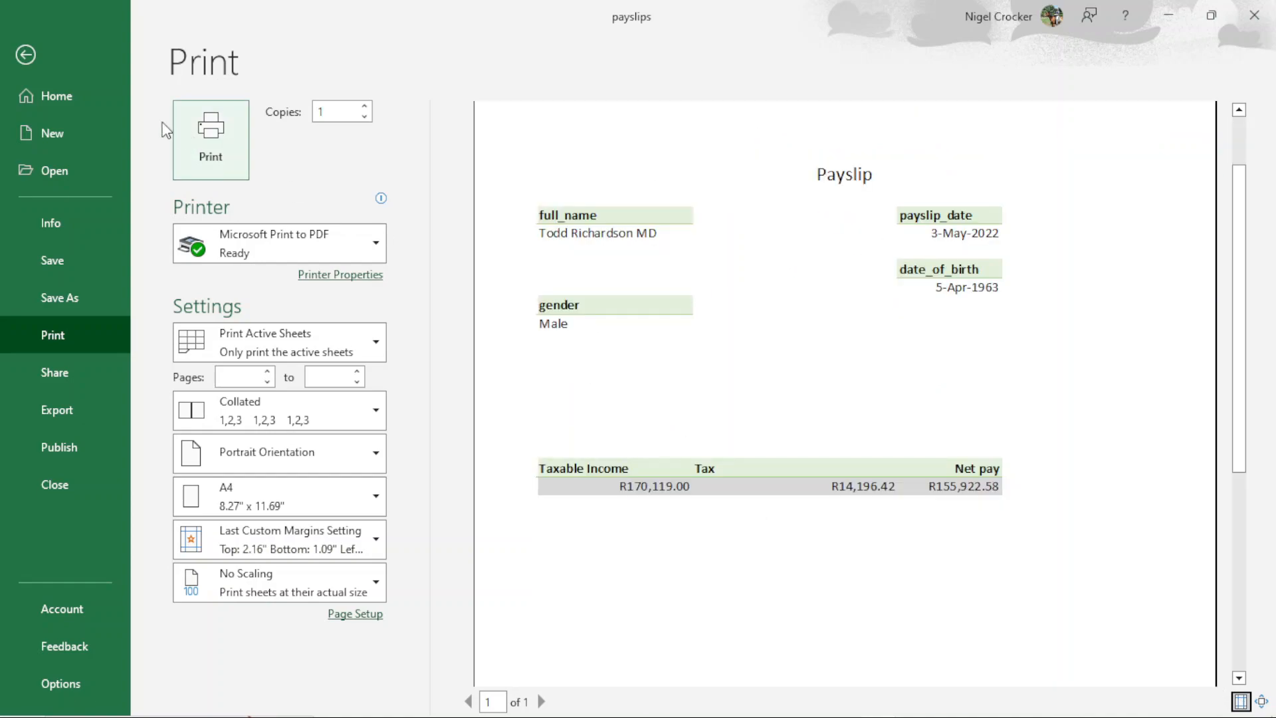
pyautogui.click(25, 54)
pyautogui.click(503, 394)
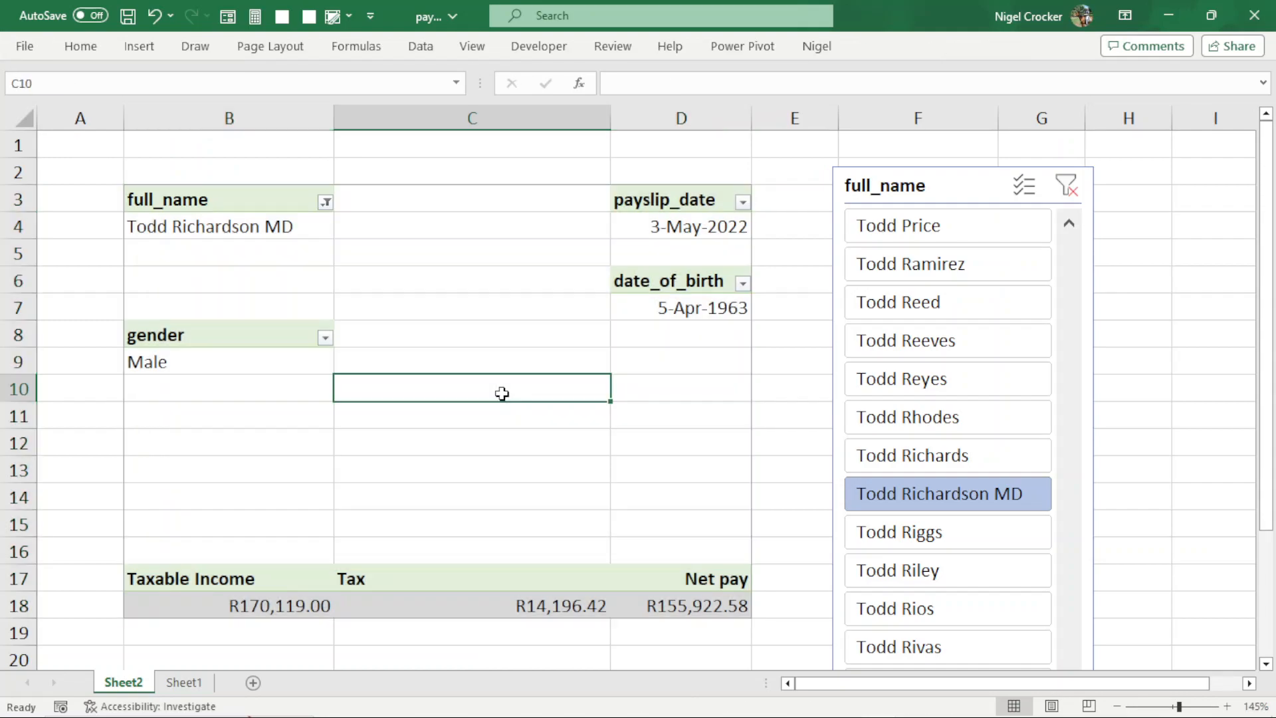
# Step: Move the payslip_date and date_of_birth PivotTables to C6:C10 and show two other employees' payslips with the full_name slicer
pyautogui.moveTo(682, 189); pyautogui.dragTo(691, 292)
pyautogui.moveTo(608, 245); pyautogui.dragTo(529, 330)
pyautogui.click(858, 343)
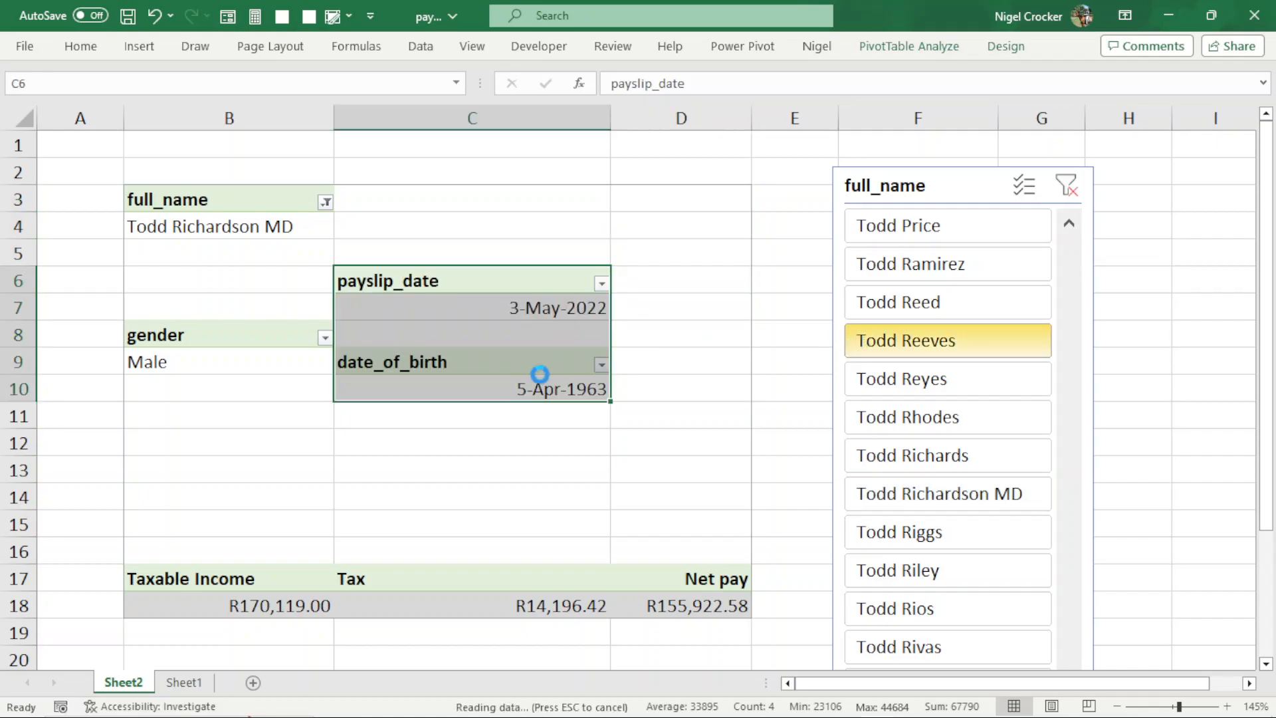
pyautogui.click(877, 303)
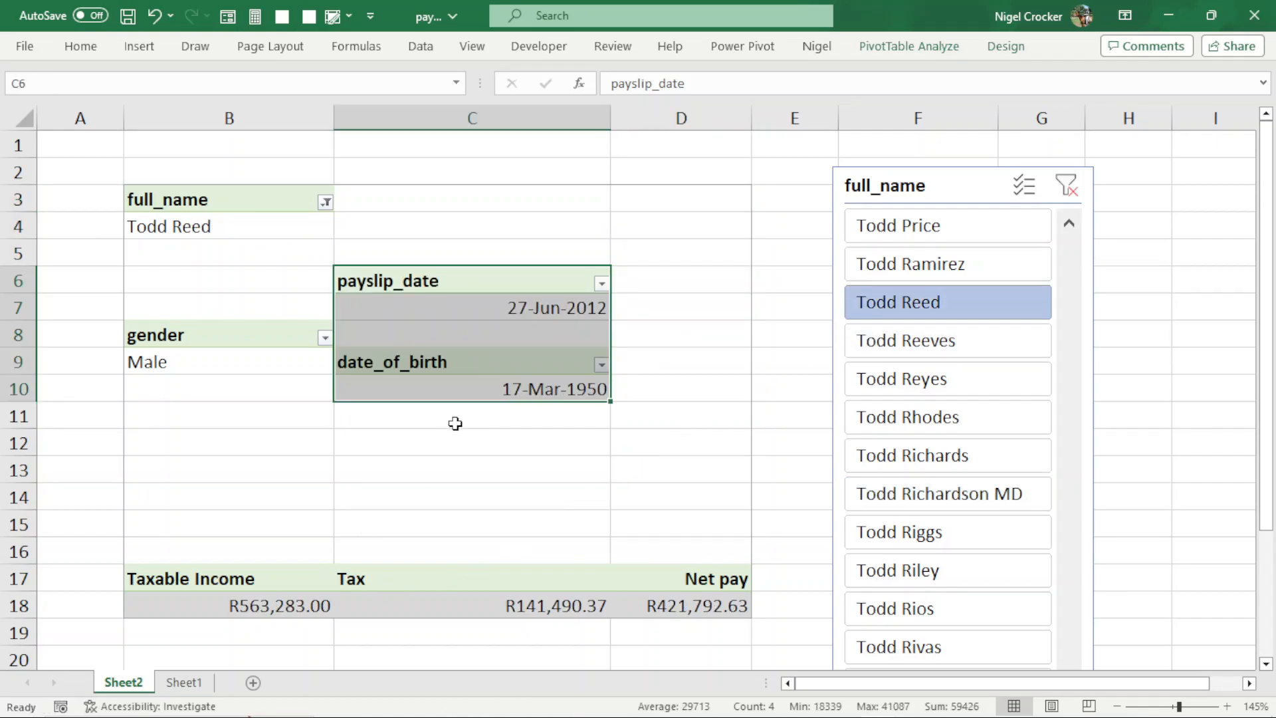
# Step: Undo the slicer selections and the move of the payslip_date and date_of_birth PivotTables
pyautogui.hotkey('ctrl', 'z')
pyautogui.hotkey('ctrl', 'z')
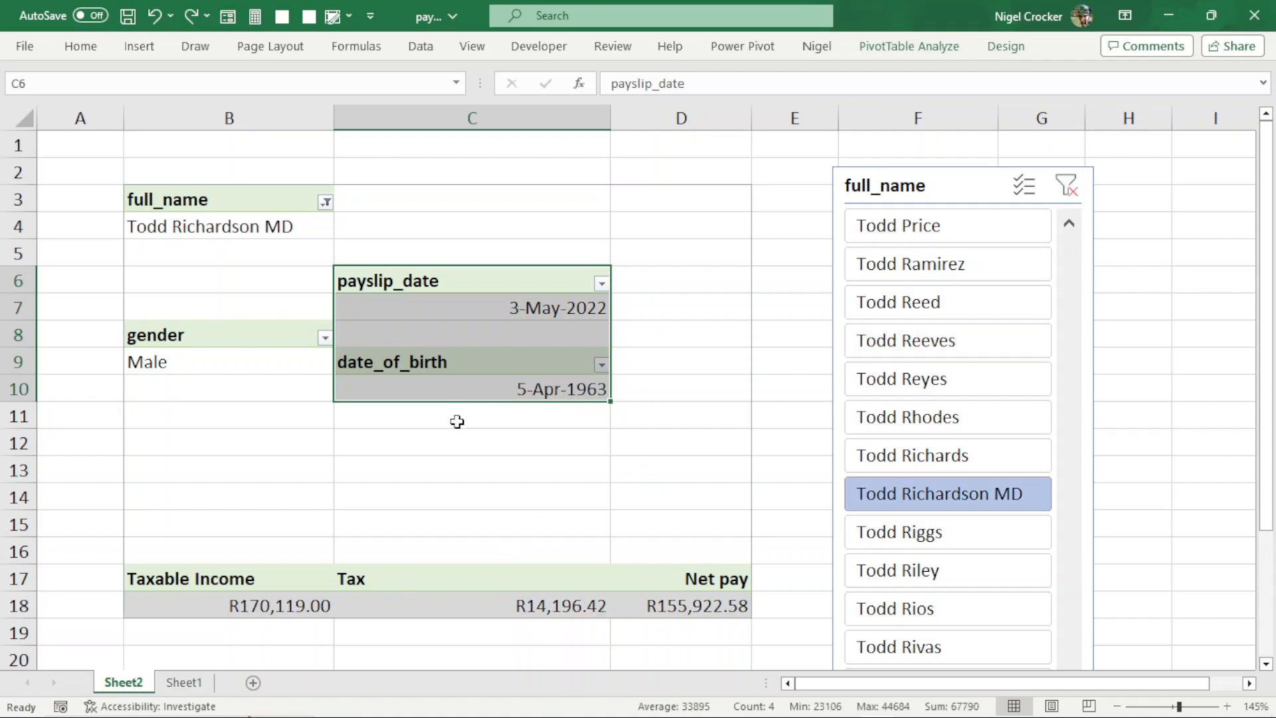
pyautogui.hotkey('ctrl', 'z')
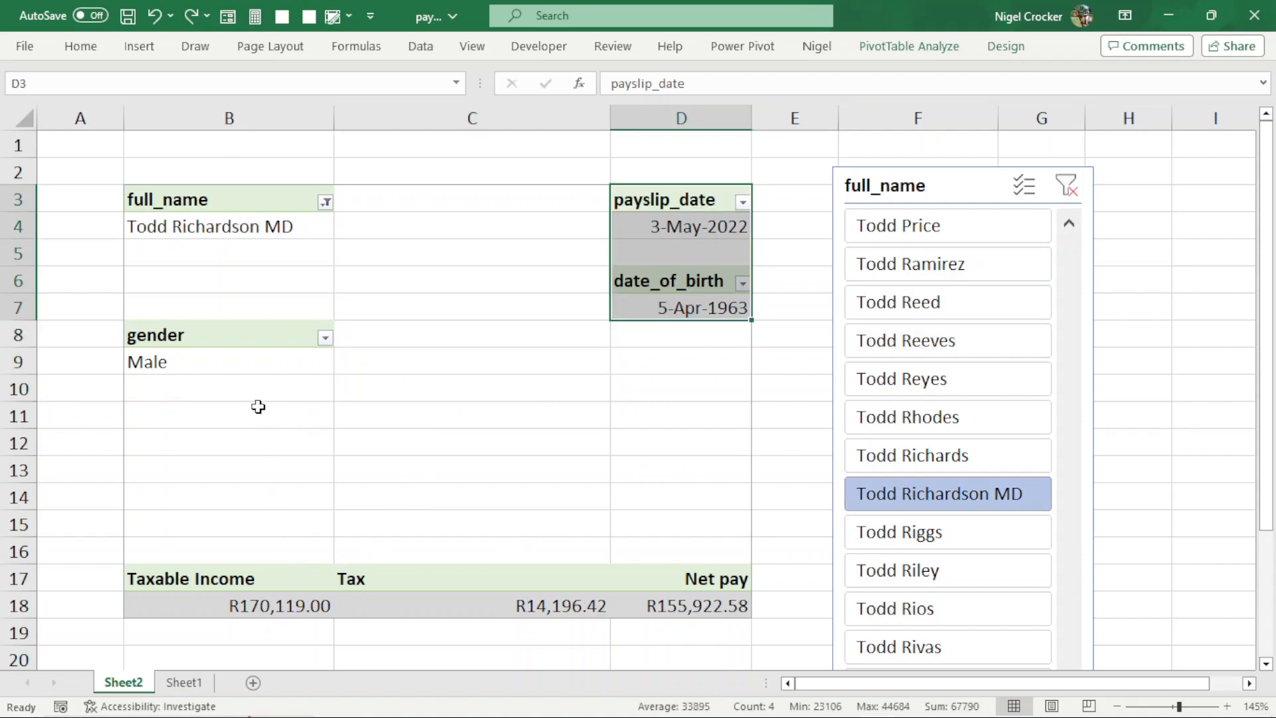
# Step: Show two other employees' payslips with the gender PivotTable moved to C10, and move that PivotTable back to B8
pyautogui.moveTo(271, 339); pyautogui.dragTo(555, 376)
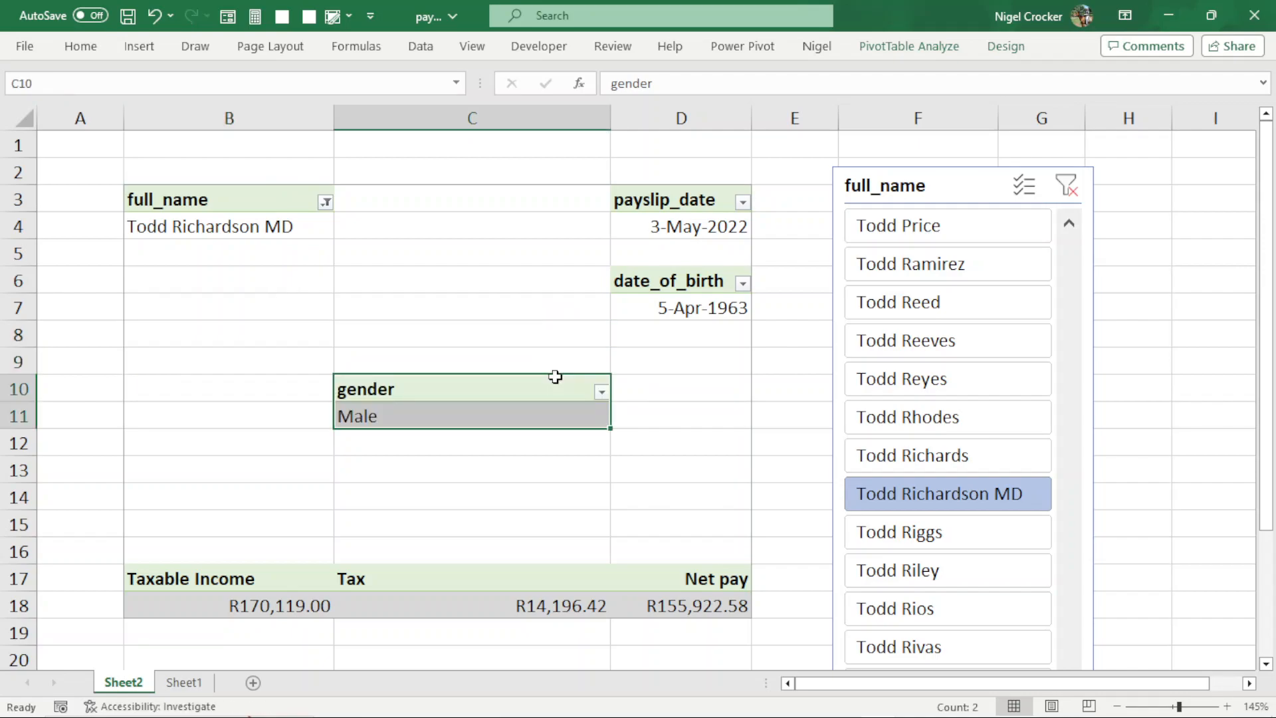
pyautogui.click(919, 338)
pyautogui.click(909, 310)
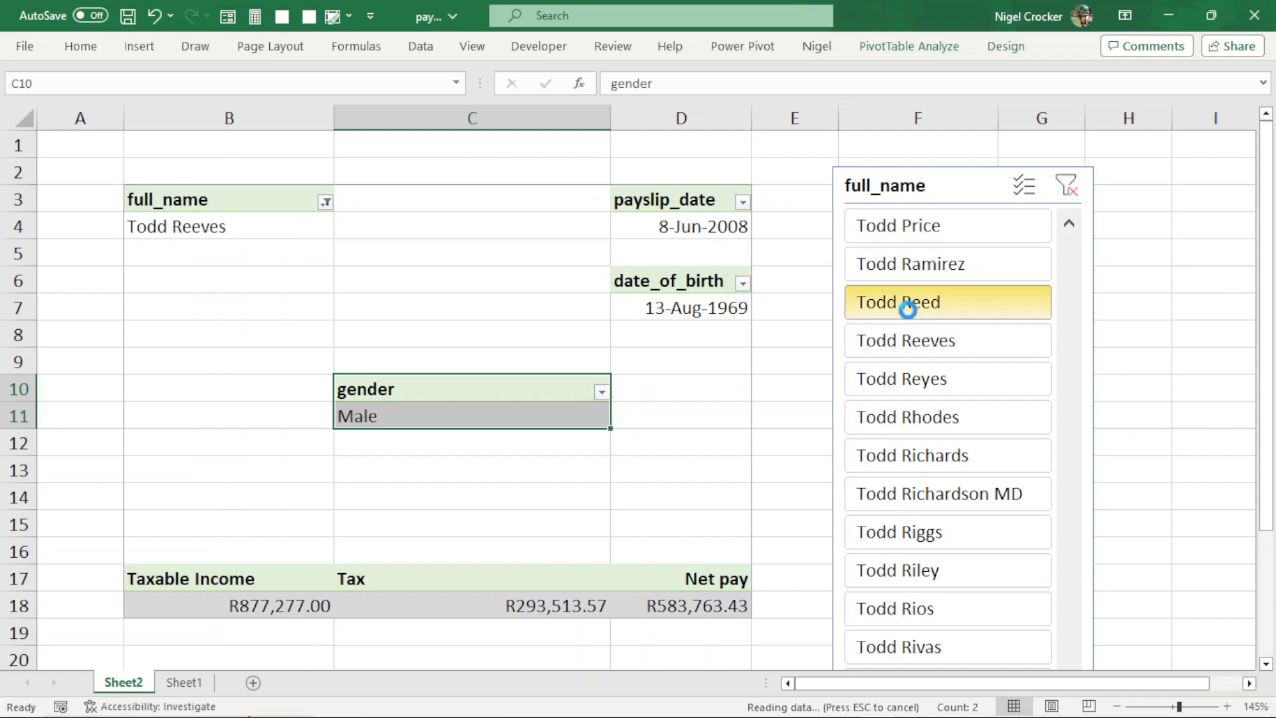
pyautogui.moveTo(513, 376); pyautogui.dragTo(288, 336)
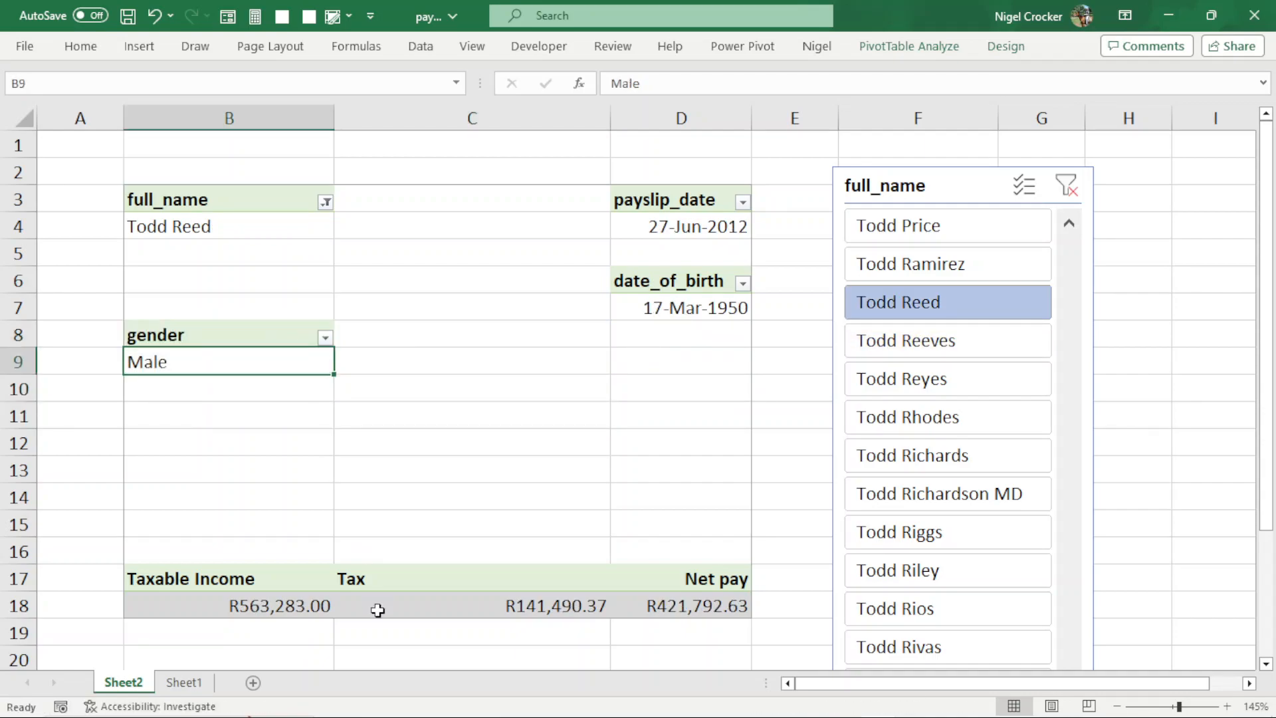
pyautogui.moveTo(377, 610)
# Step: Compare the Sheet2 payslip with the source table on Sheet1 and go to the last record in the full_name column
pyautogui.click(187, 681)
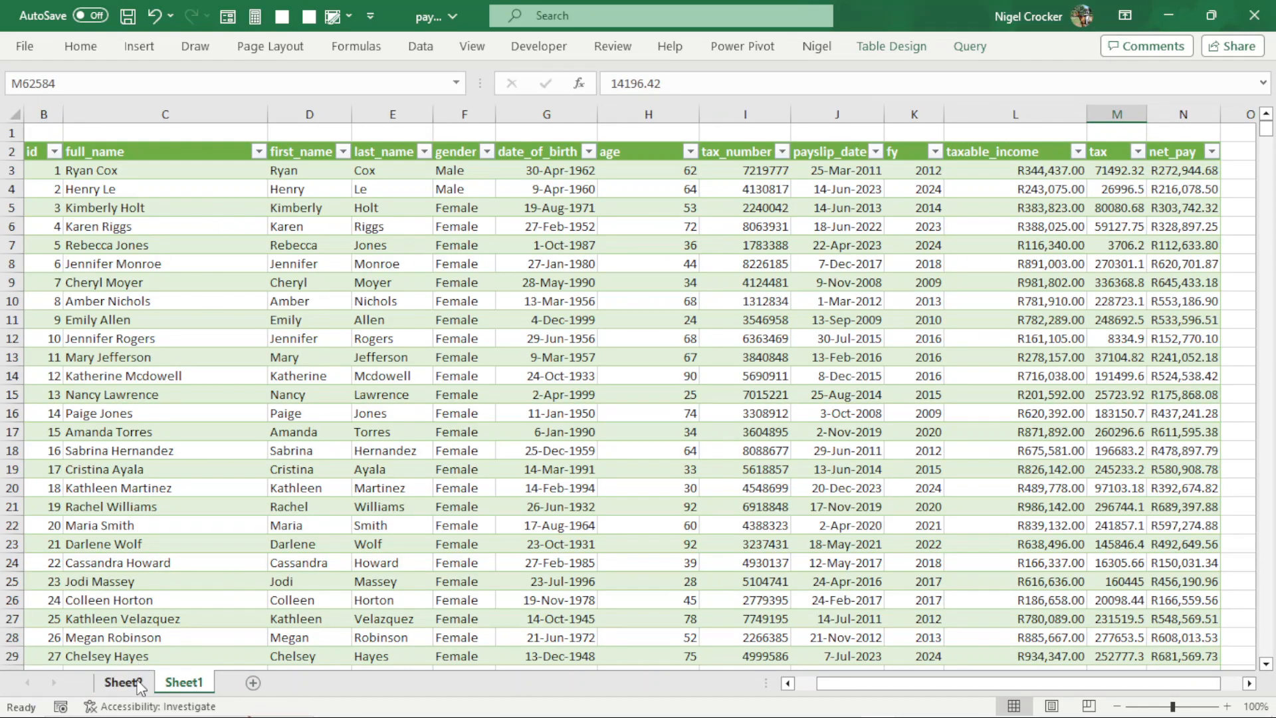
pyautogui.click(123, 682)
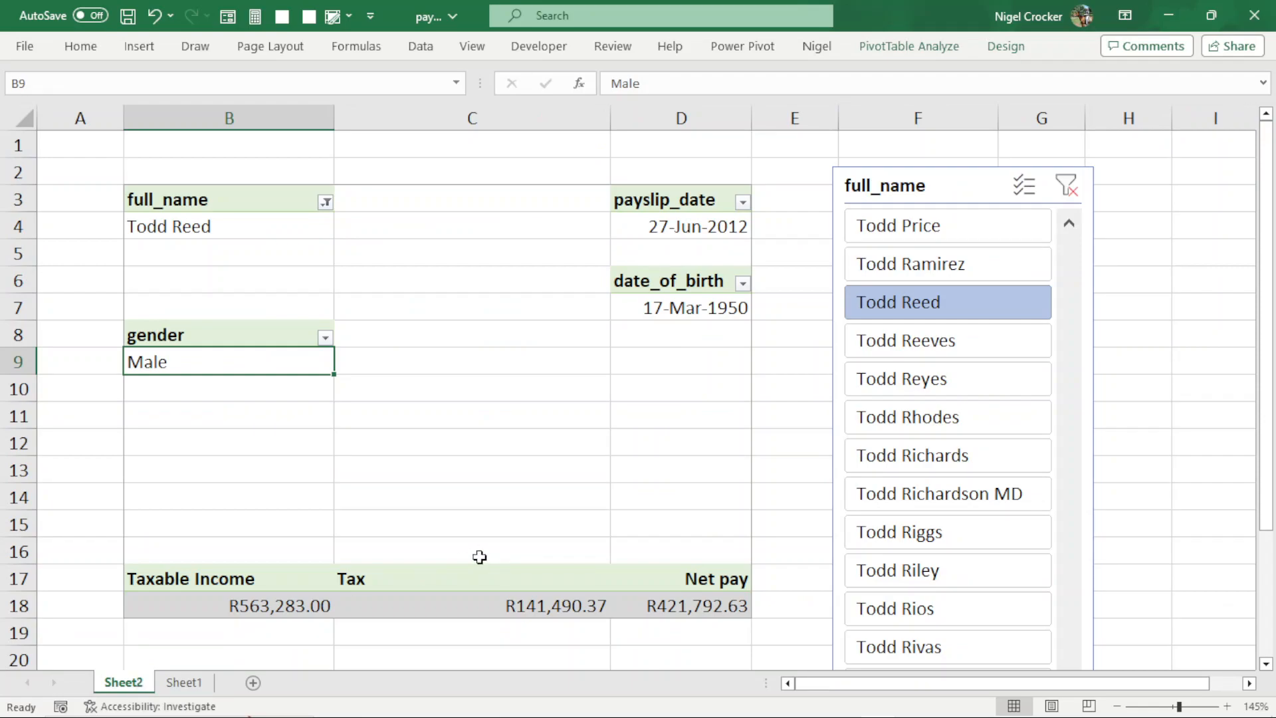
pyautogui.click(160, 682)
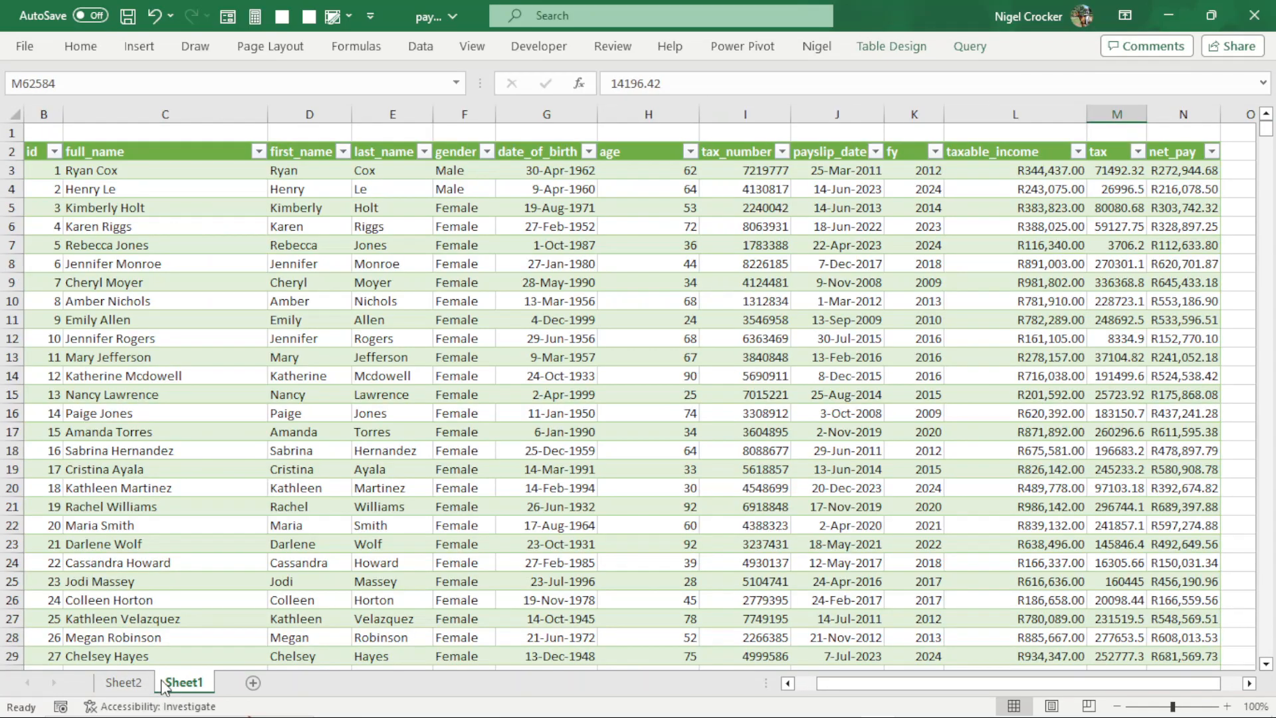
pyautogui.click(130, 433)
pyautogui.hotkey('ctrl', 'Down')
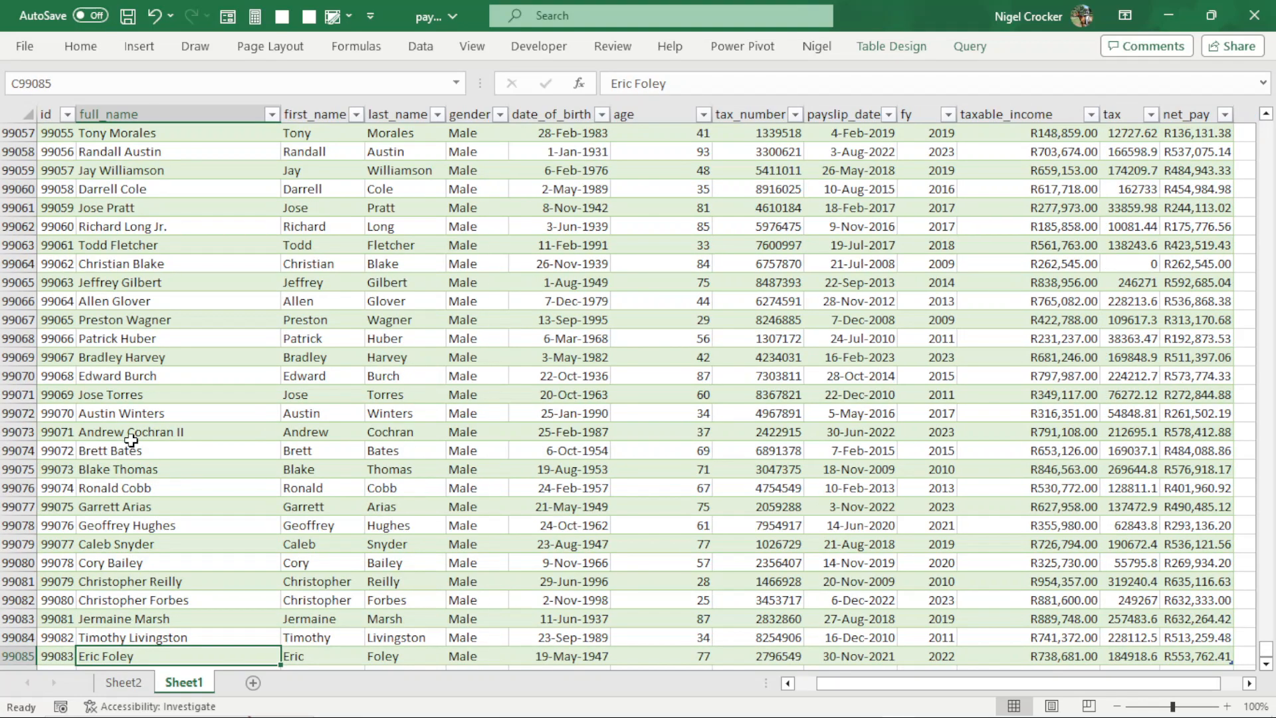
# Step: Place Sheet2 after Sheet1 and duplicate it as a new sheet directly behind it
pyautogui.click(148, 680)
pyautogui.moveTo(179, 684); pyautogui.dragTo(217, 688)
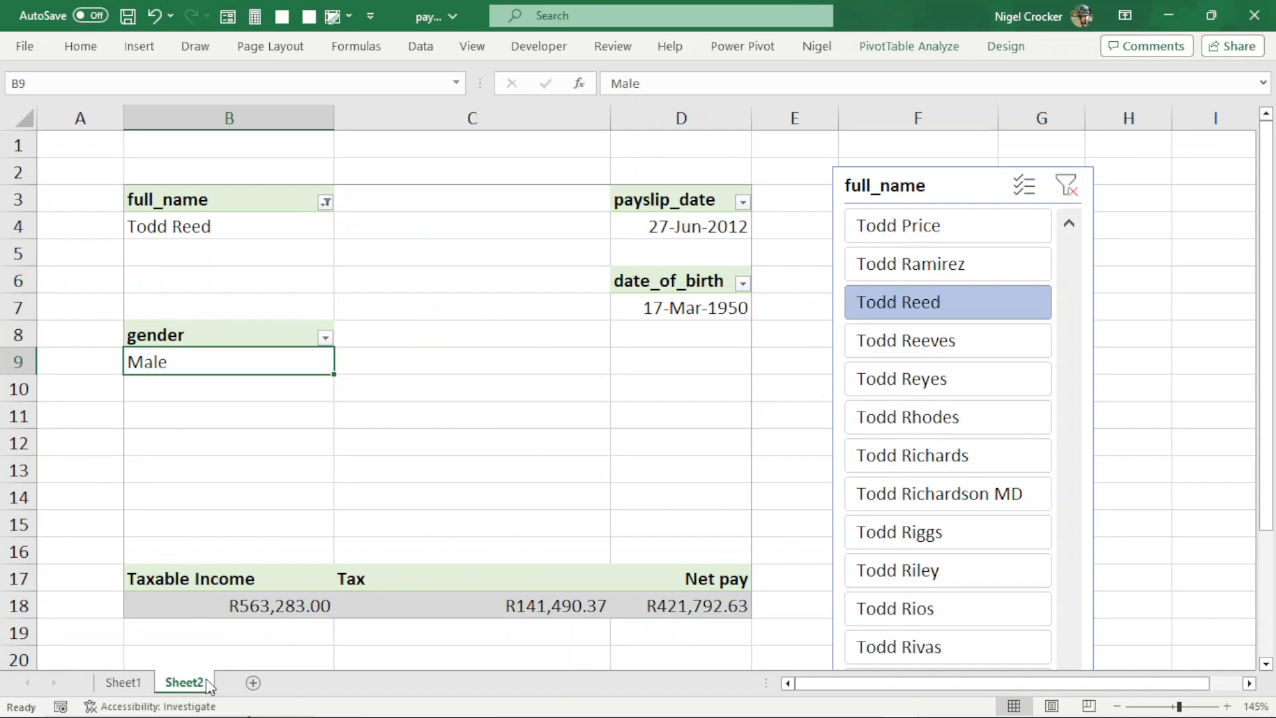
pyautogui.moveTo(220, 684); pyautogui.dragTo(220, 689)
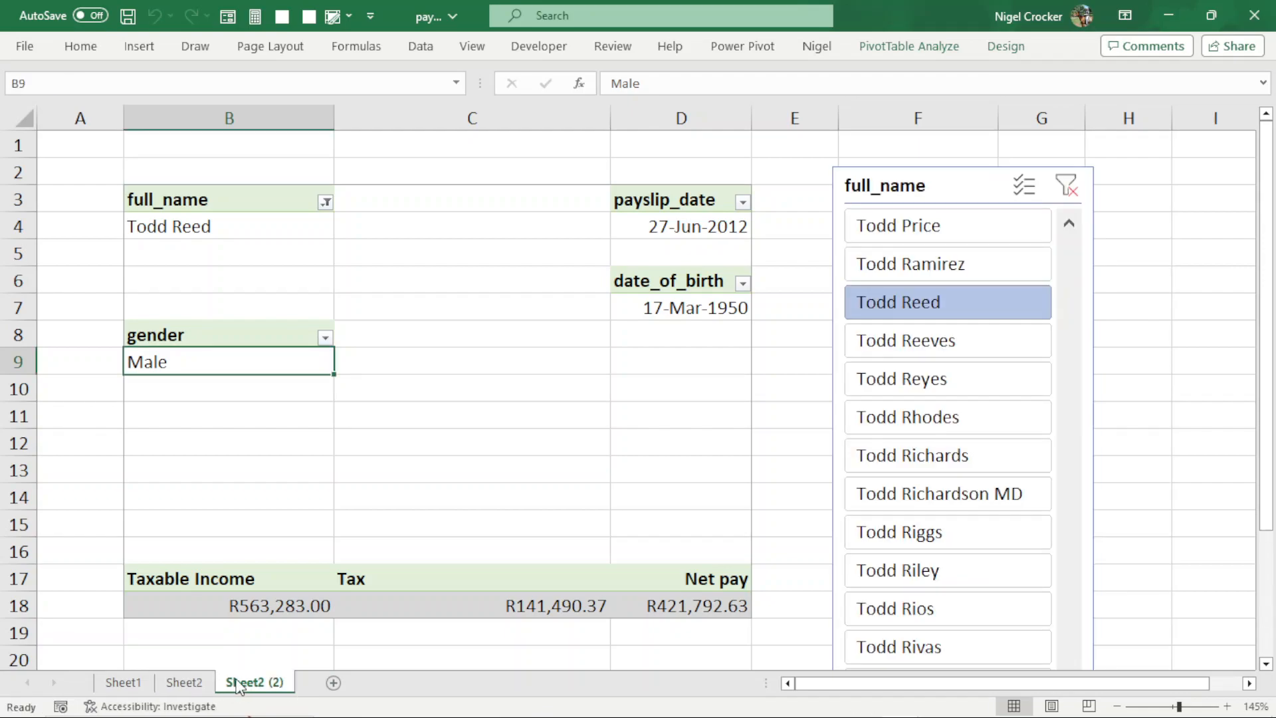
# Step: Group Sheet2 and Sheet2 (2) and create copies of both at the end of the workbook
pyautogui.click(197, 685)
pyautogui.keyDown('ctrl'); pyautogui.click(258, 683); pyautogui.keyUp('ctrl')
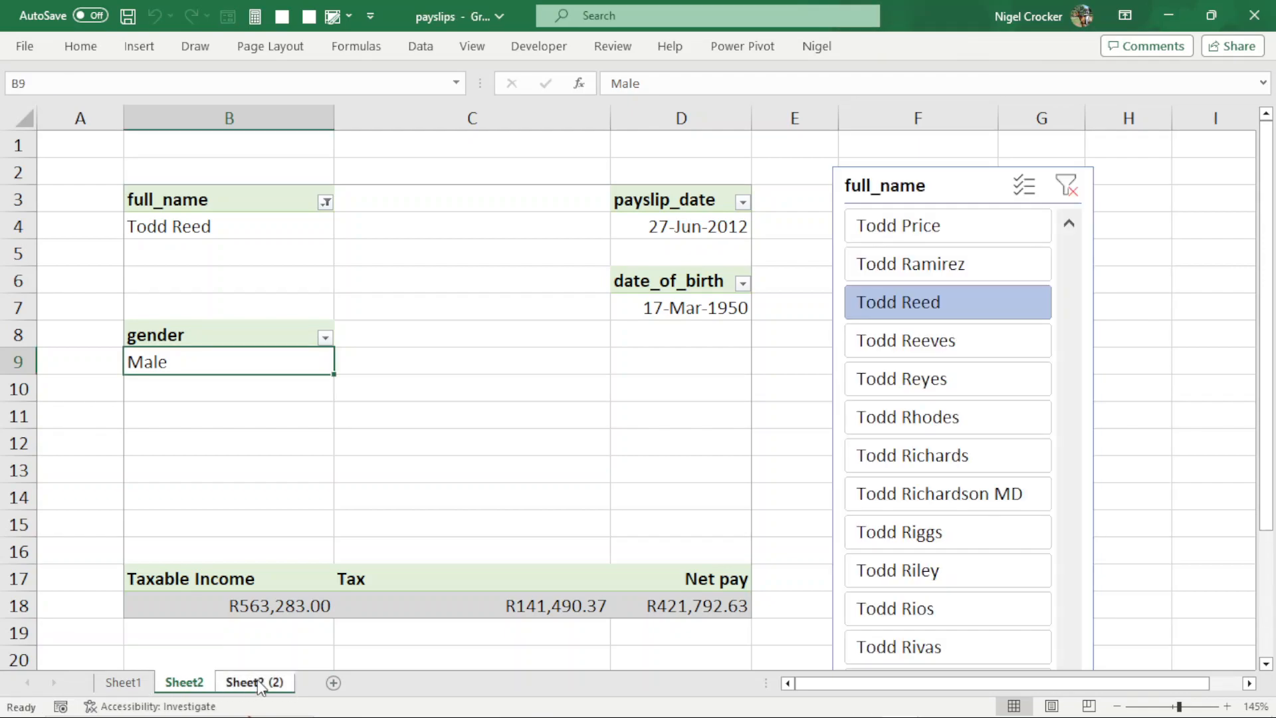
pyautogui.keyDown('ctrl'); pyautogui.click(260, 685); pyautogui.keyUp('ctrl')
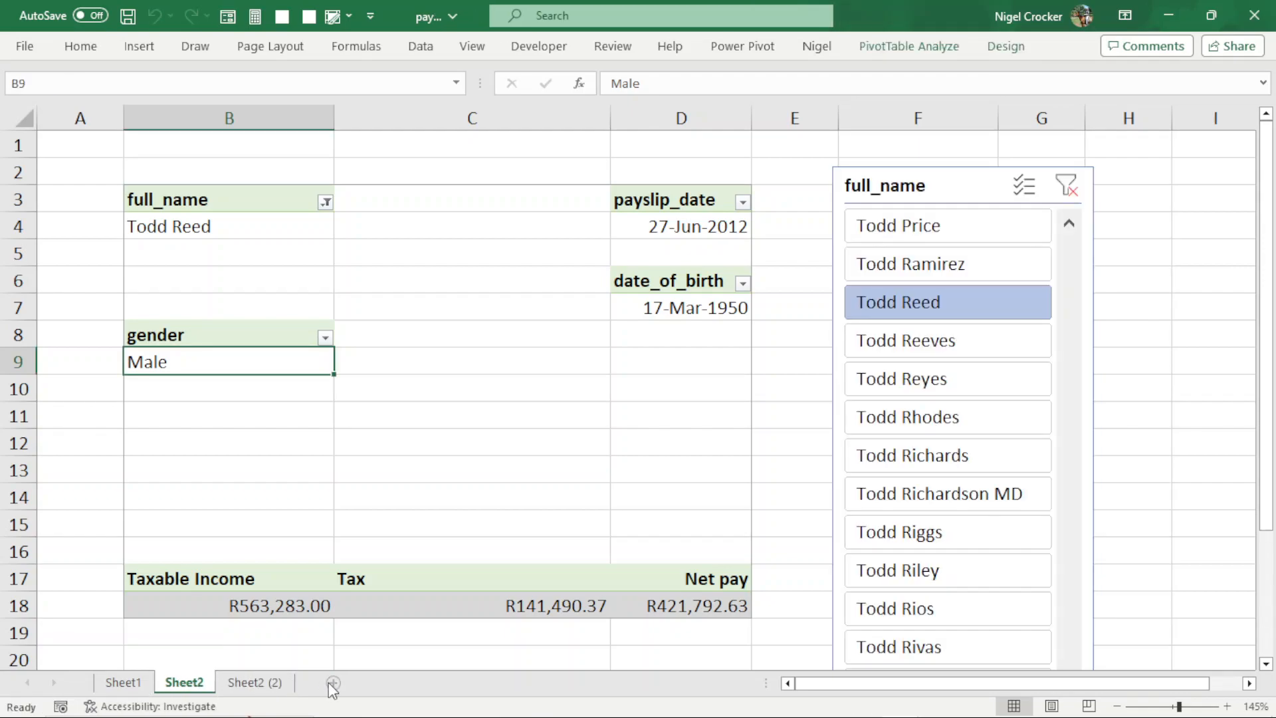
pyautogui.keyDown('ctrl'); pyautogui.click(251, 685); pyautogui.keyUp('ctrl')
pyautogui.rightClick(251, 684)
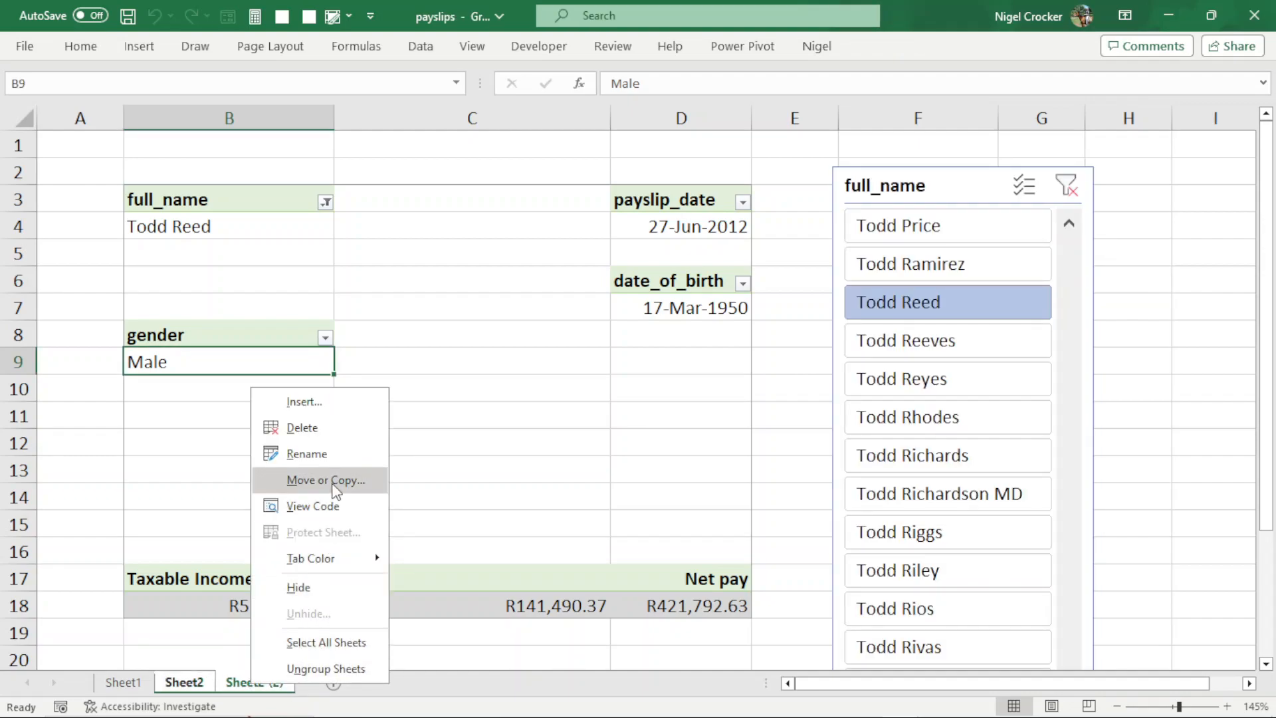
pyautogui.click(335, 492)
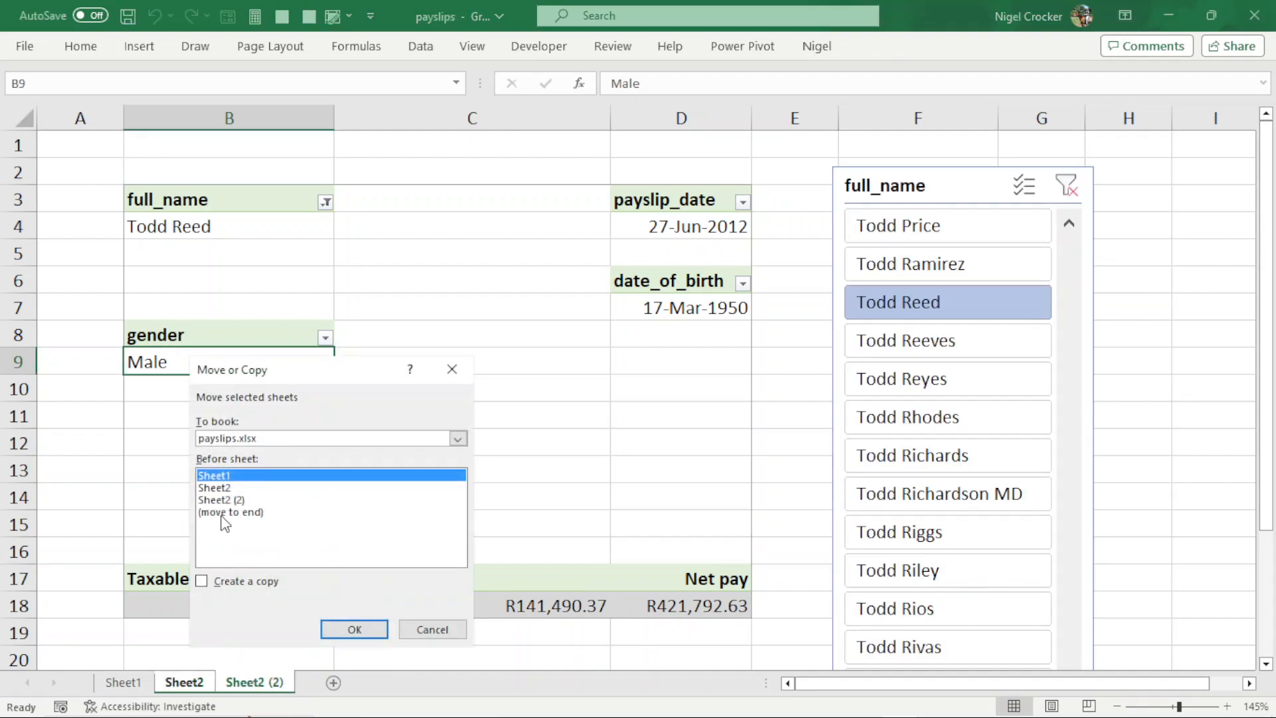
pyautogui.click(199, 581)
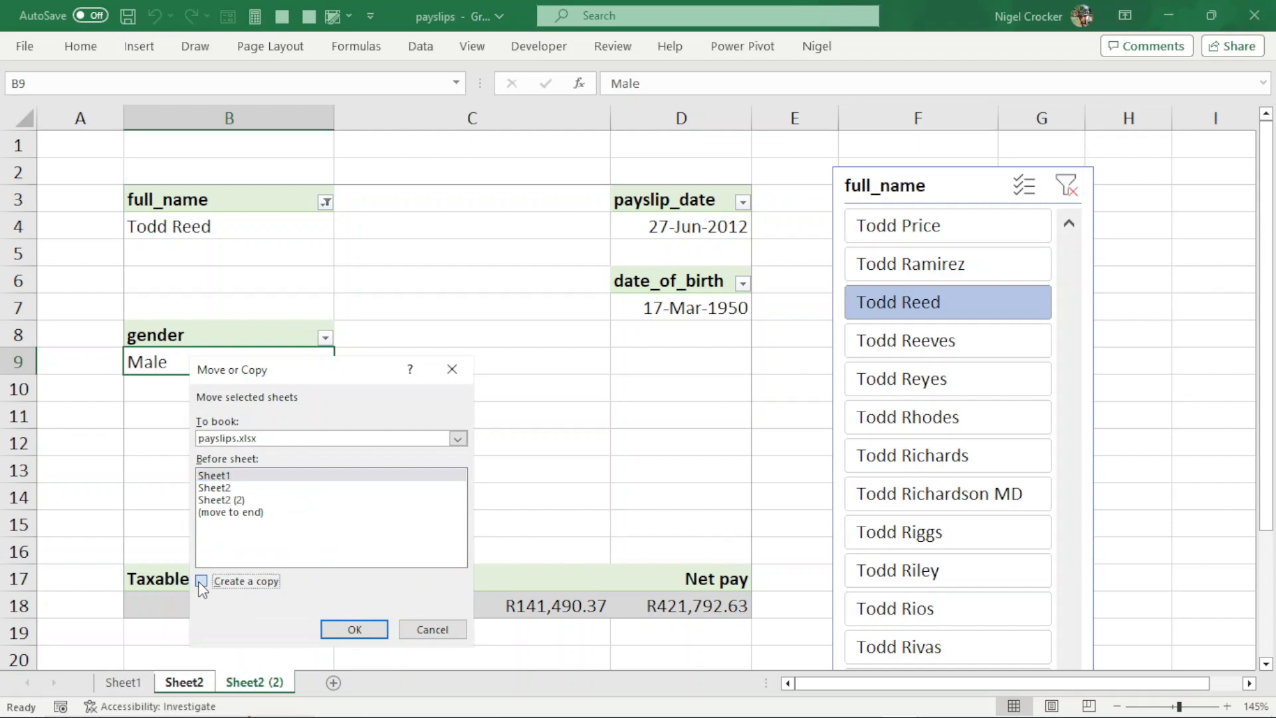
pyautogui.click(219, 513)
pyautogui.click(342, 628)
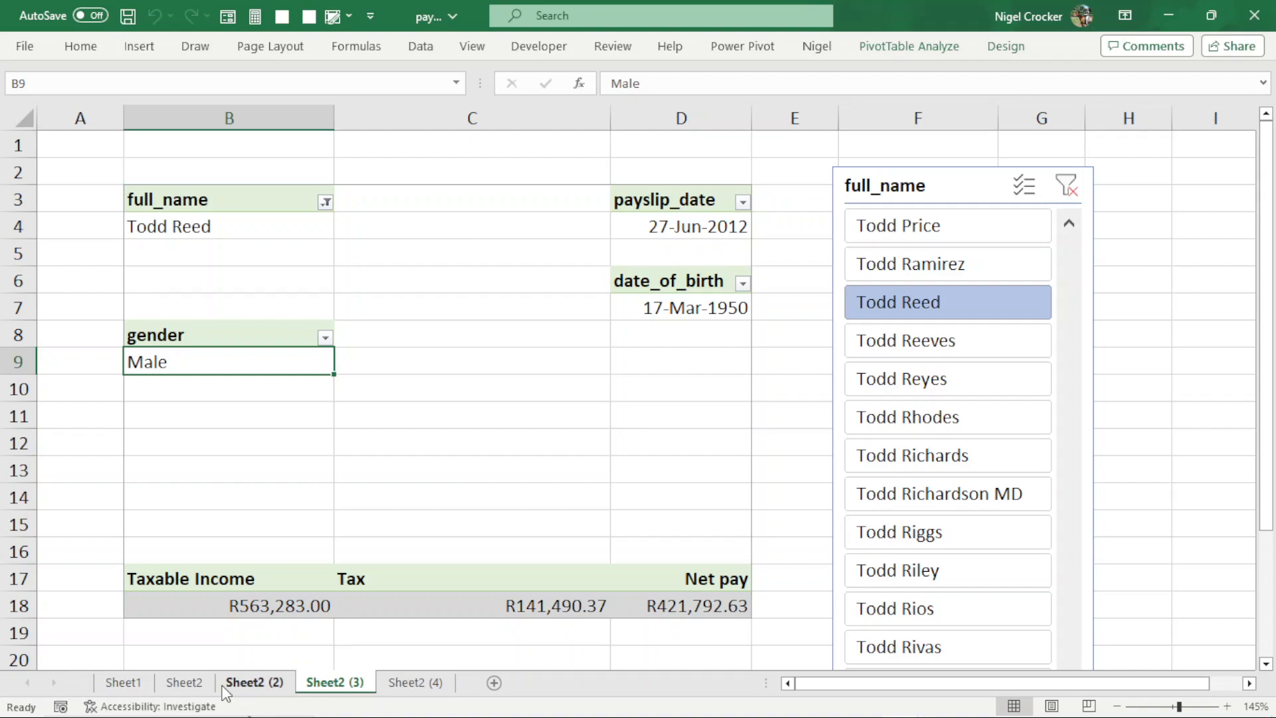
# Step: Copy the grouped sheets Sheet2 through Sheet2 (4) to the end of the workbook, and go back to Sheet2
pyautogui.click(198, 685)
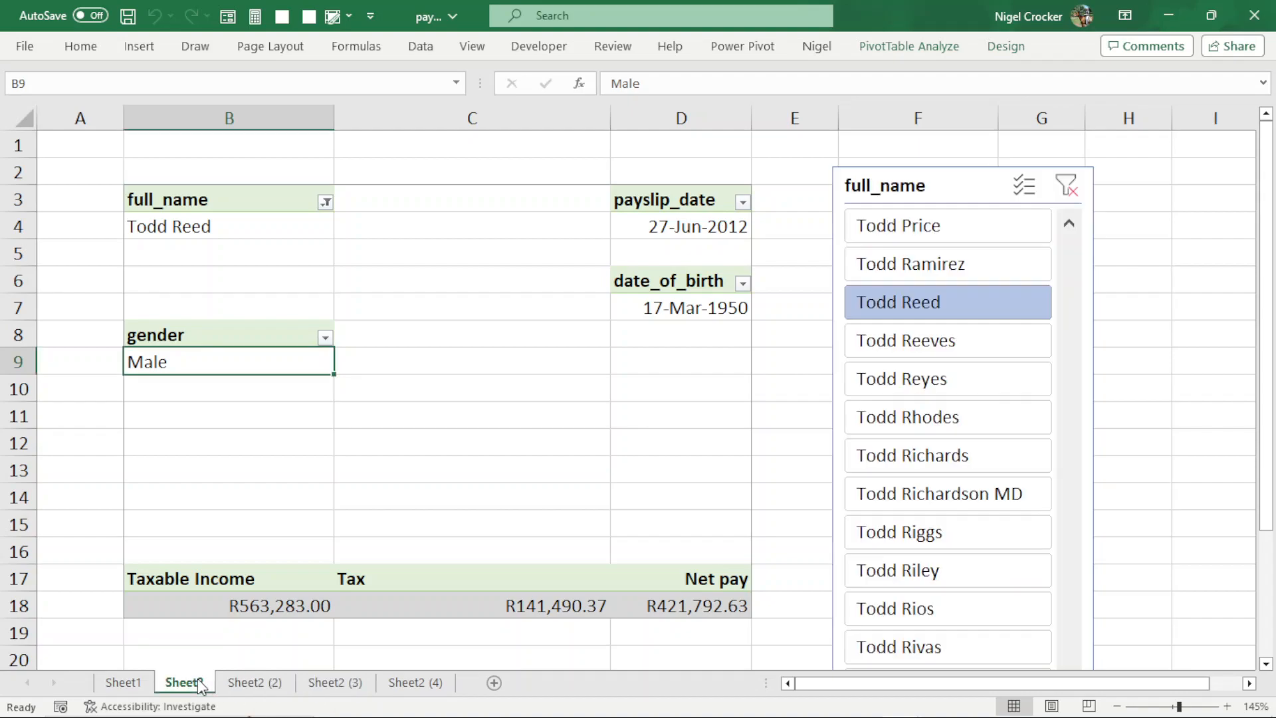
pyautogui.keyDown('shift'); pyautogui.click(427, 683); pyautogui.keyUp('shift')
pyautogui.rightClick(427, 683)
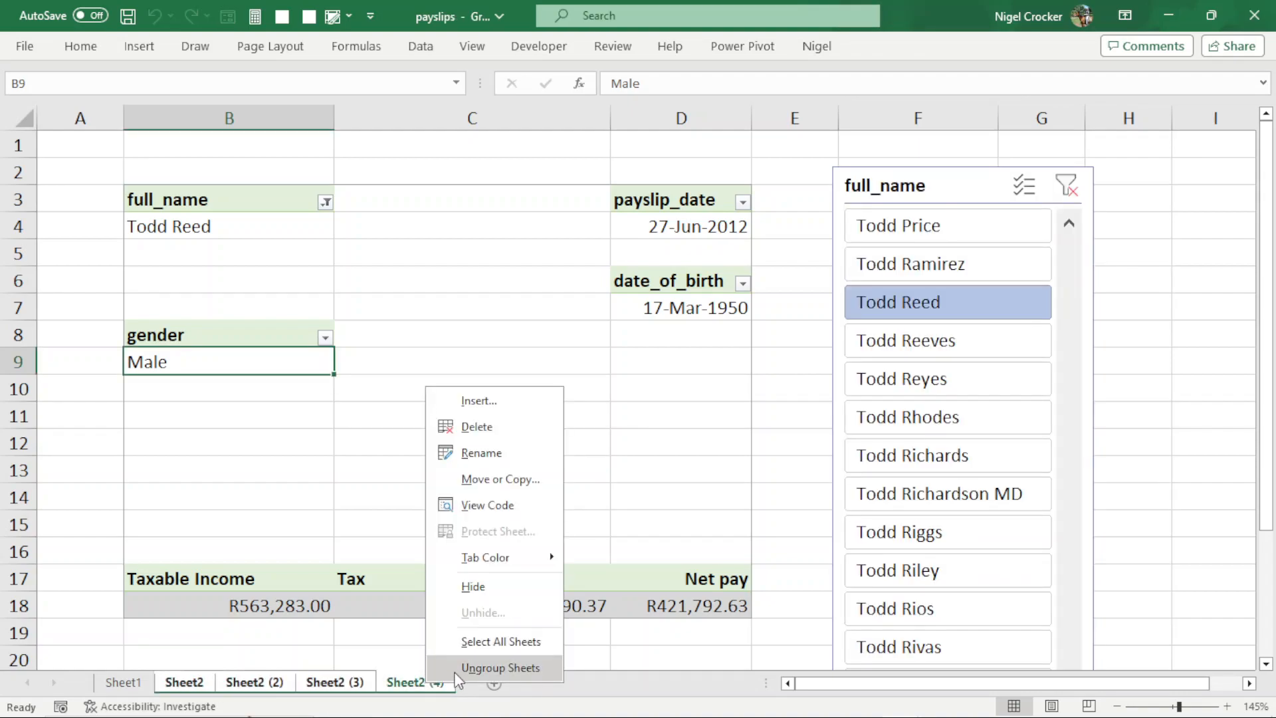
pyautogui.click(500, 479)
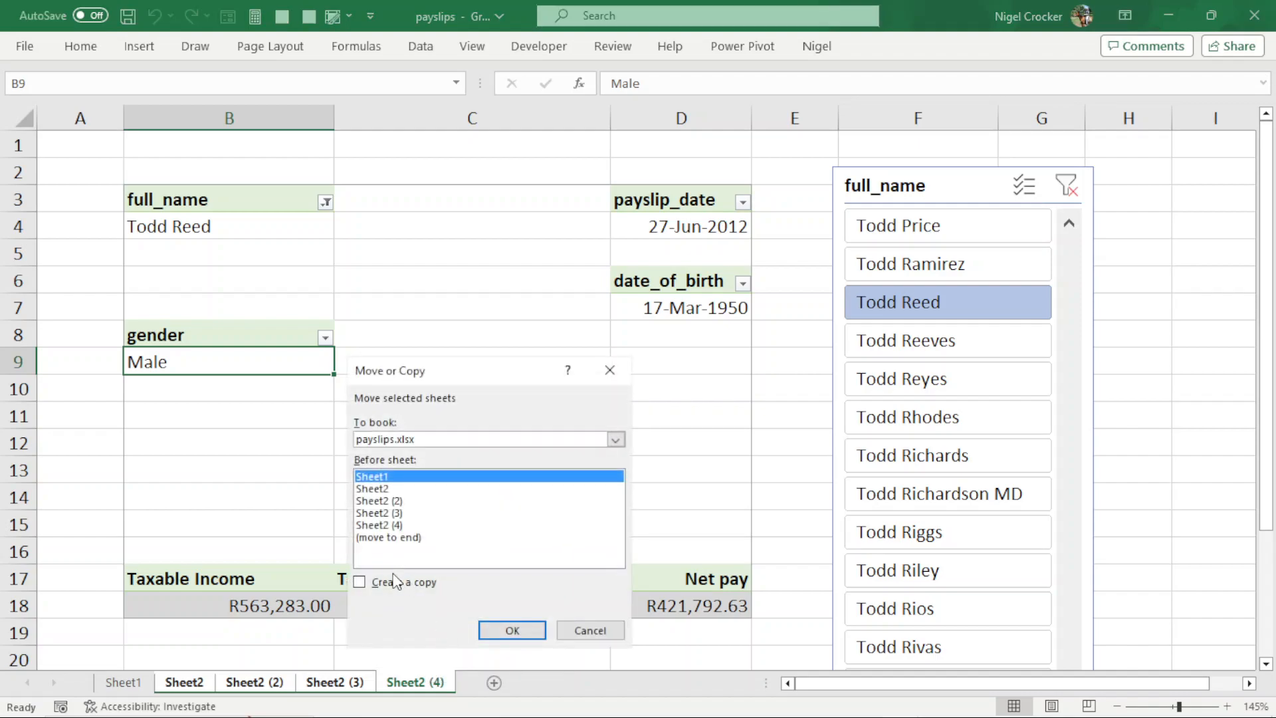
pyautogui.click(361, 583)
pyautogui.click(386, 538)
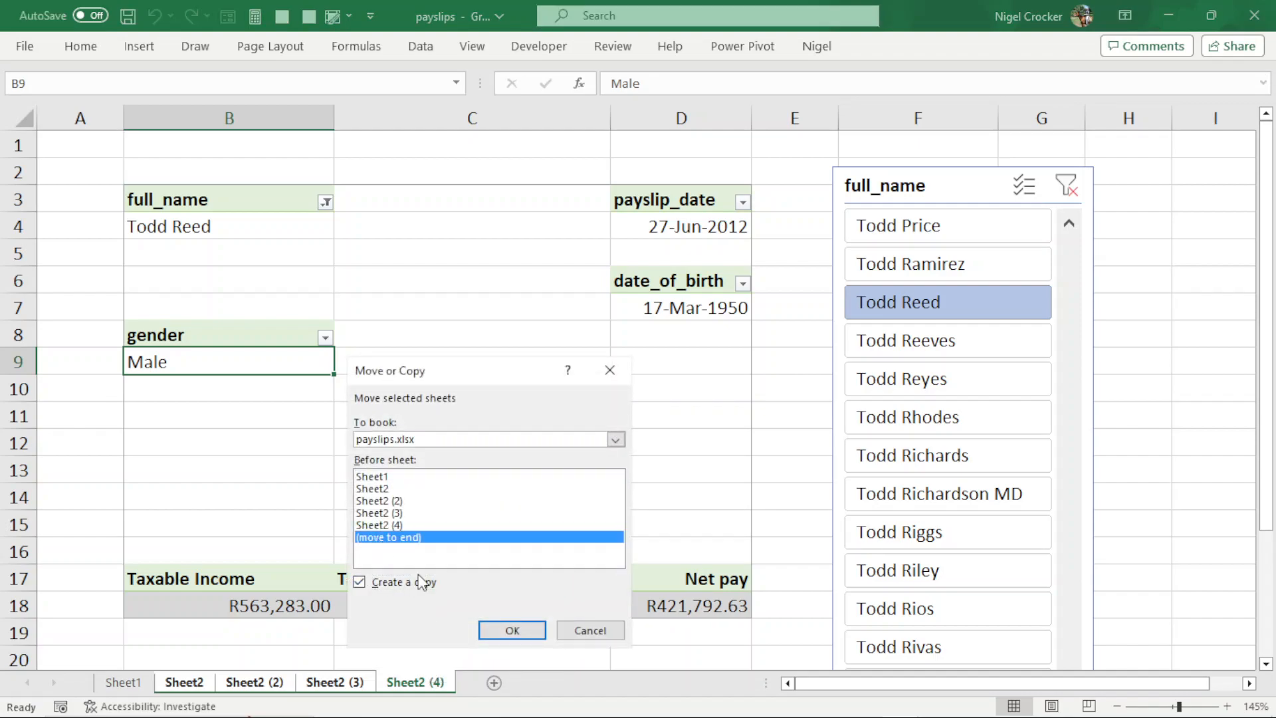
pyautogui.click(511, 630)
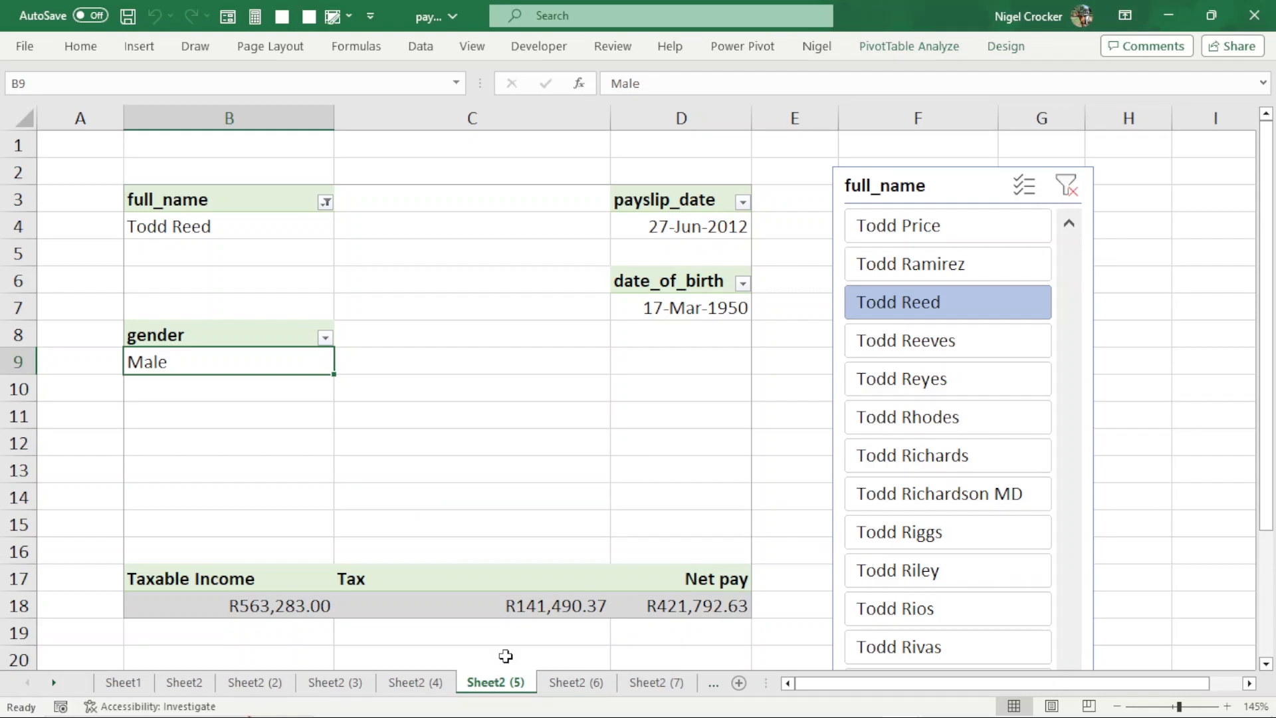
pyautogui.click(184, 683)
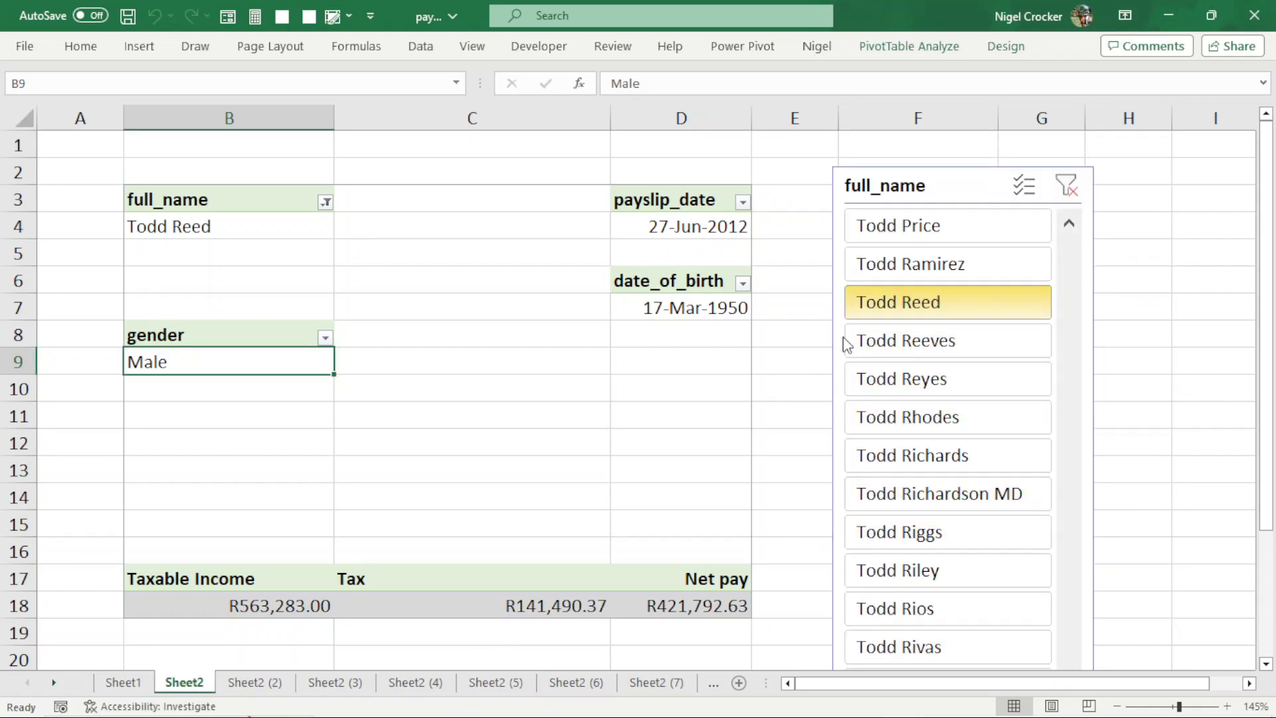
# Step: Use the full_name slicers to show a different employee's payslip on each of Sheet2 (2) and Sheet2 (3)
pyautogui.click(255, 684)
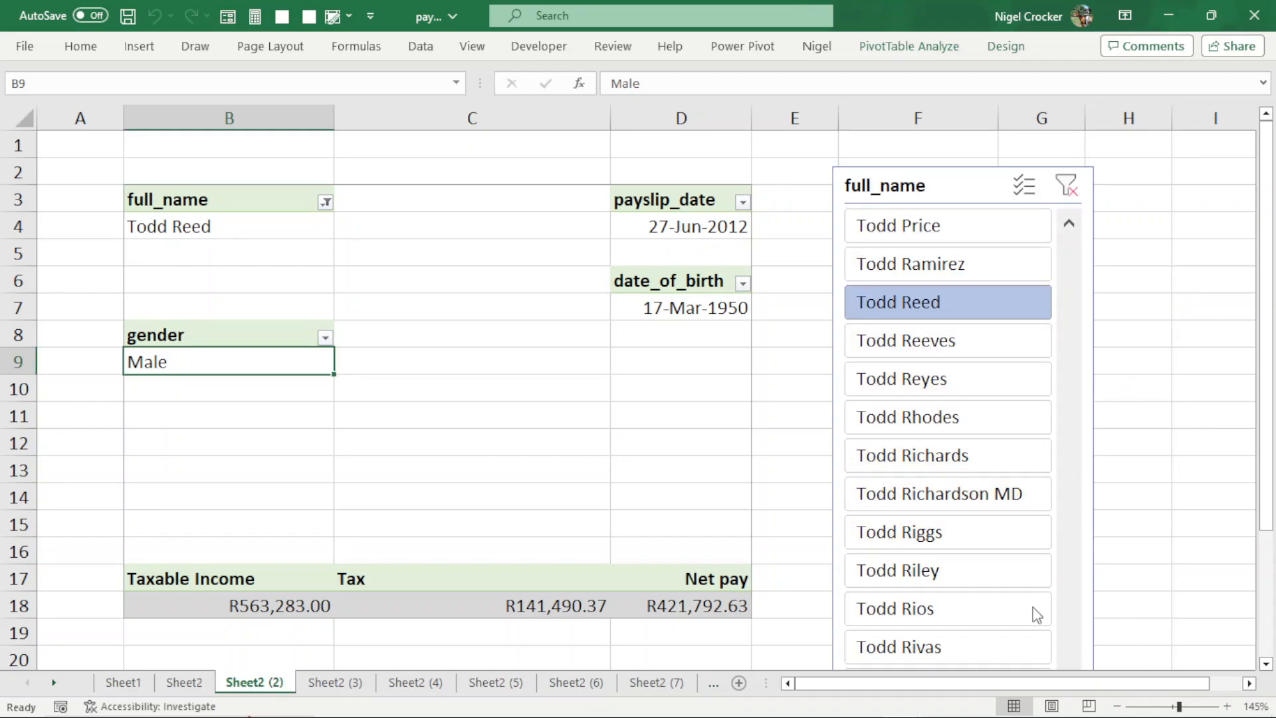
pyautogui.scroll(-1, 967, 588)
pyautogui.click(848, 563)
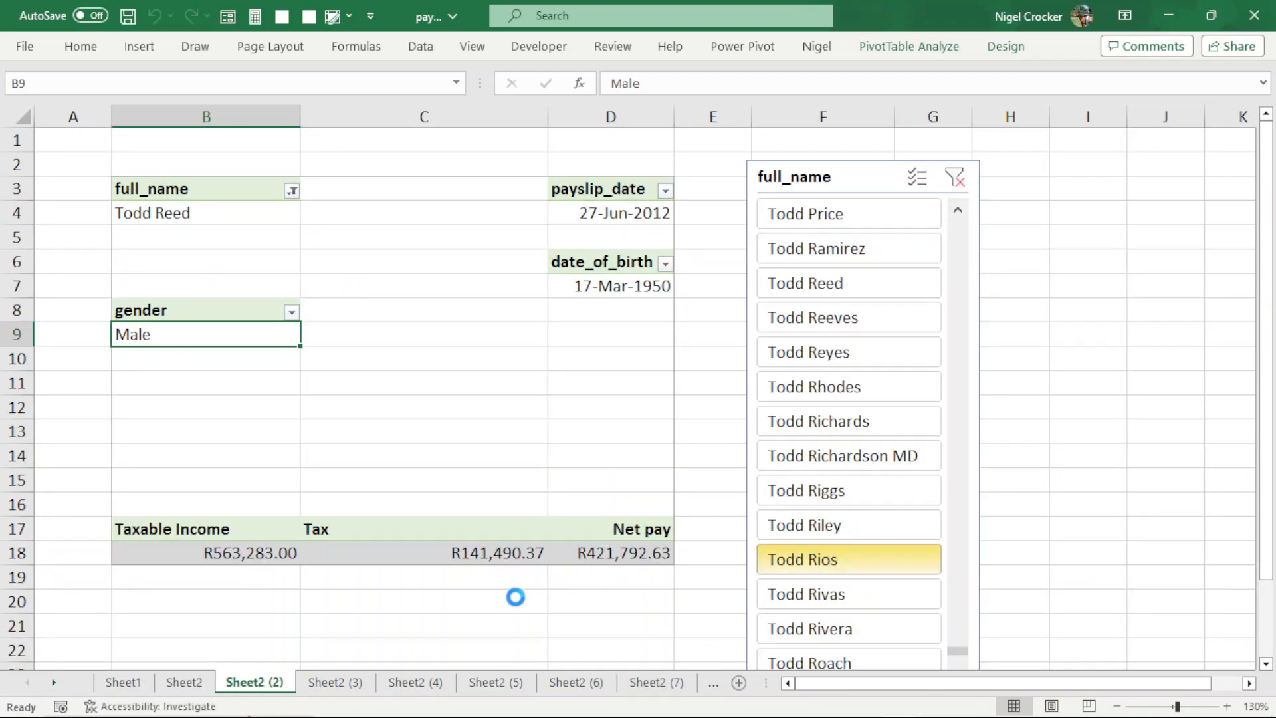
pyautogui.click(335, 682)
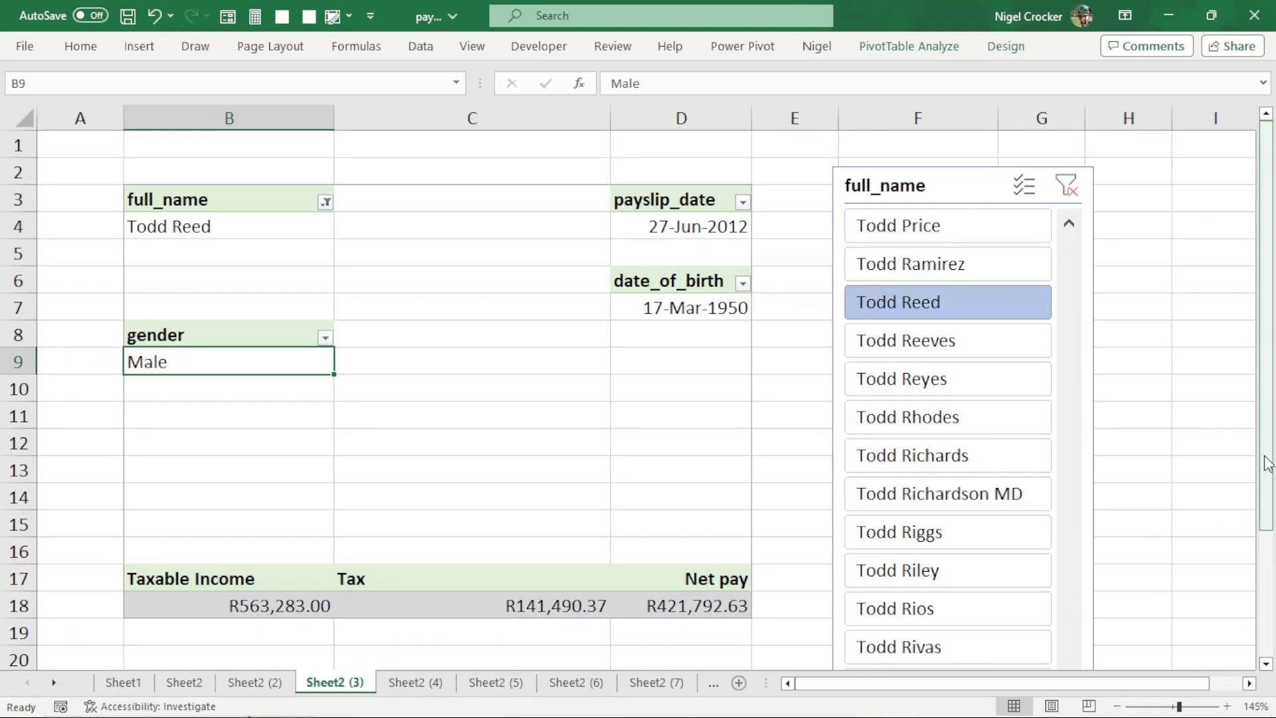
pyautogui.moveTo(1264, 462); pyautogui.dragTo(1262, 551)
pyautogui.moveTo(1066, 603); pyautogui.dragTo(1061, 218)
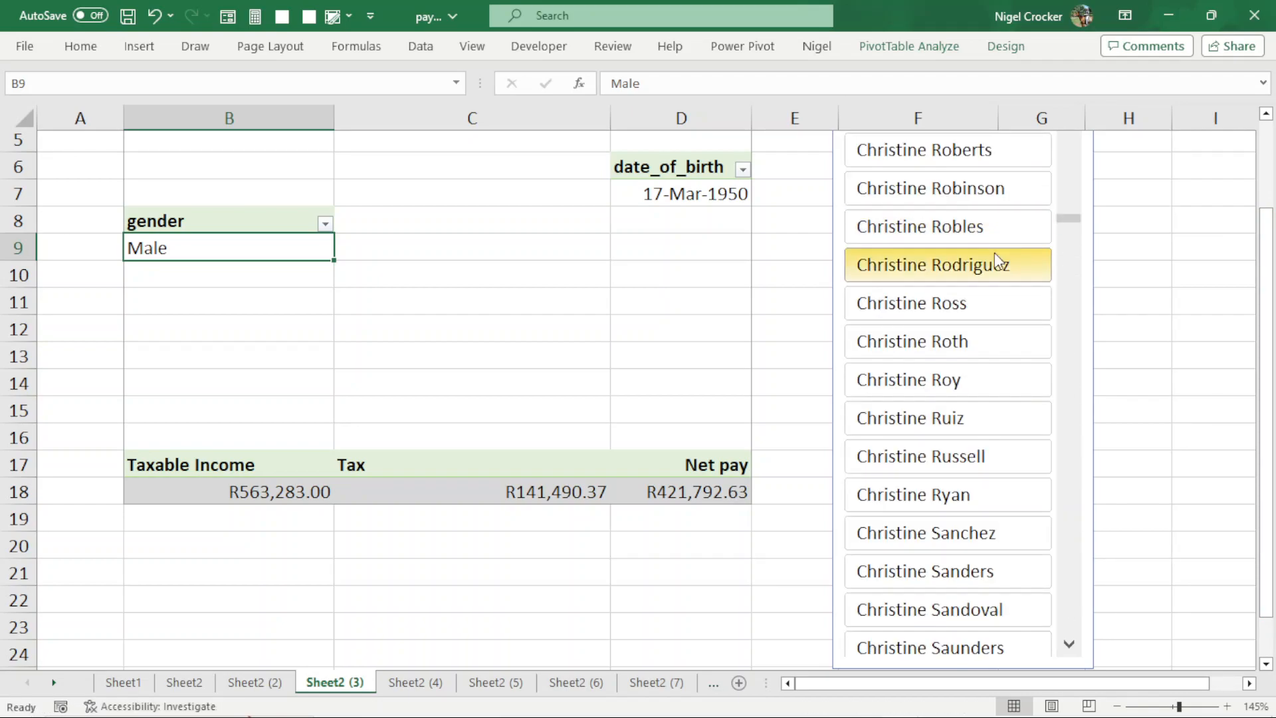
pyautogui.click(930, 227)
# Step: Filter the payslips on Sheet2 (4) and Sheet2 (5) to two other employees with their full_name slicers
pyautogui.click(416, 682)
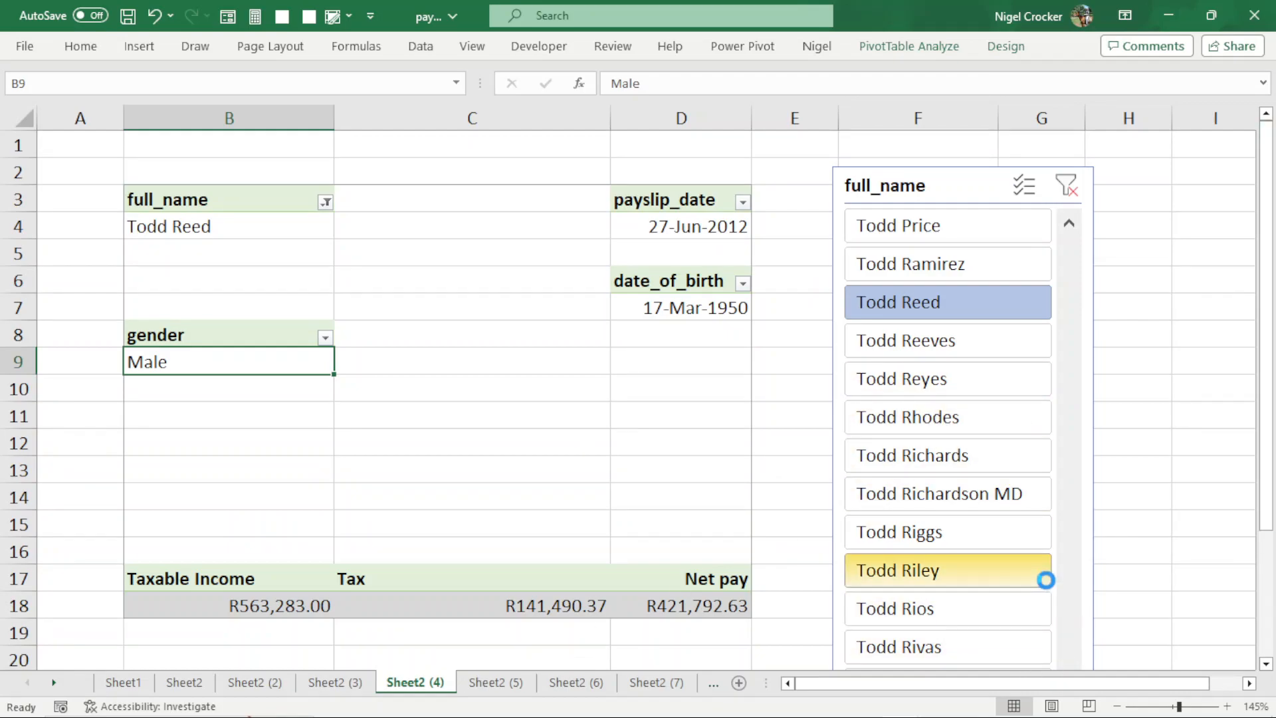
pyautogui.keyDown('ctrl'); pyautogui.scroll(-3, 1048, 579); pyautogui.keyUp('ctrl')
pyautogui.moveTo(852, 588); pyautogui.dragTo(874, 347)
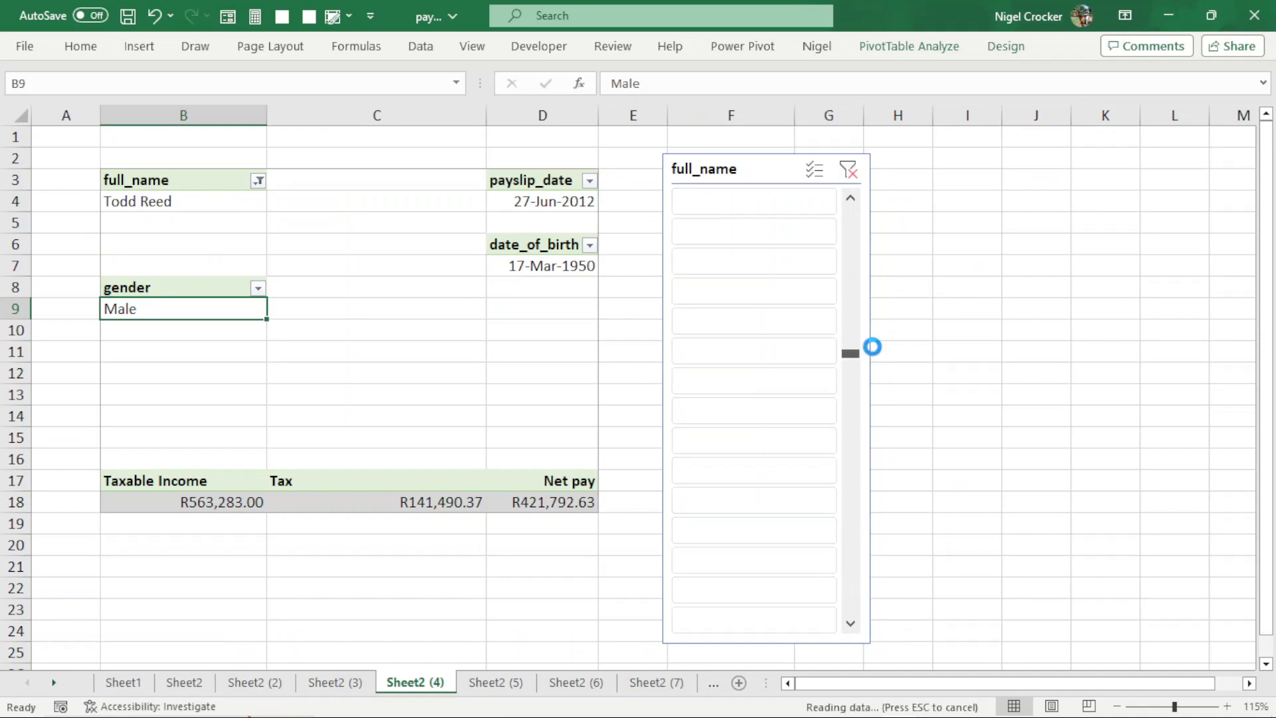
pyautogui.click(742, 354)
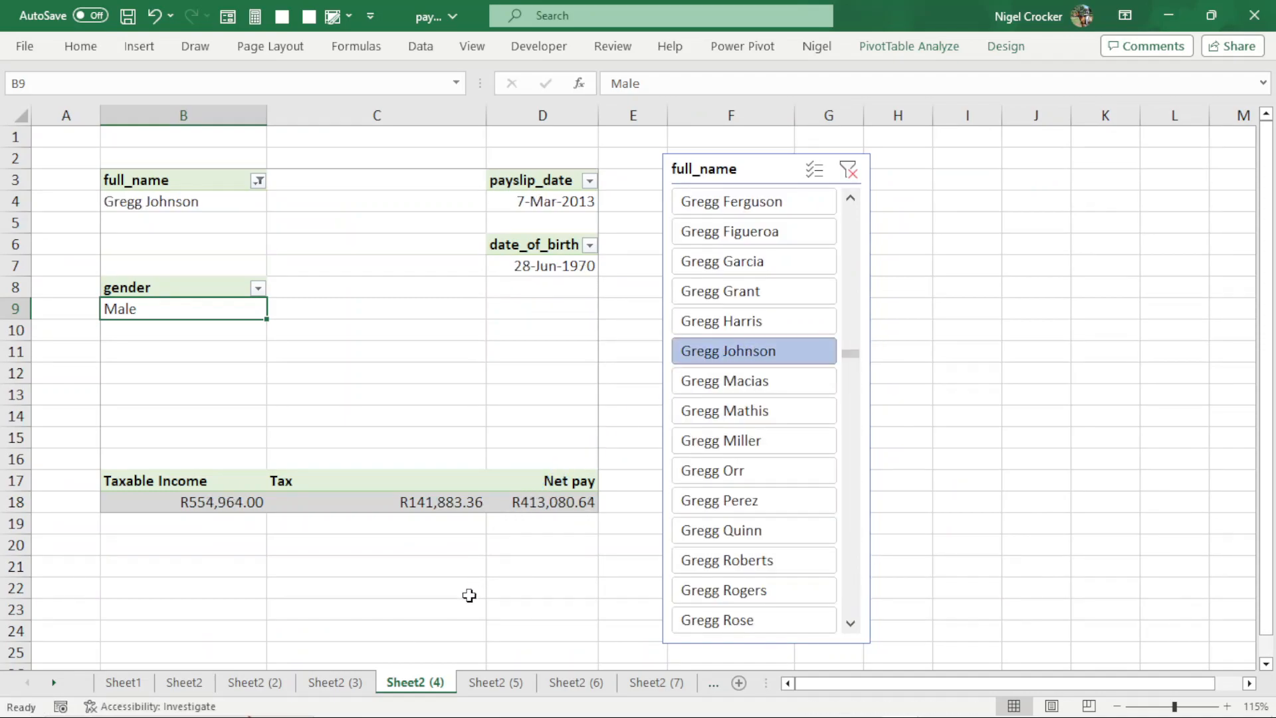
pyautogui.click(492, 685)
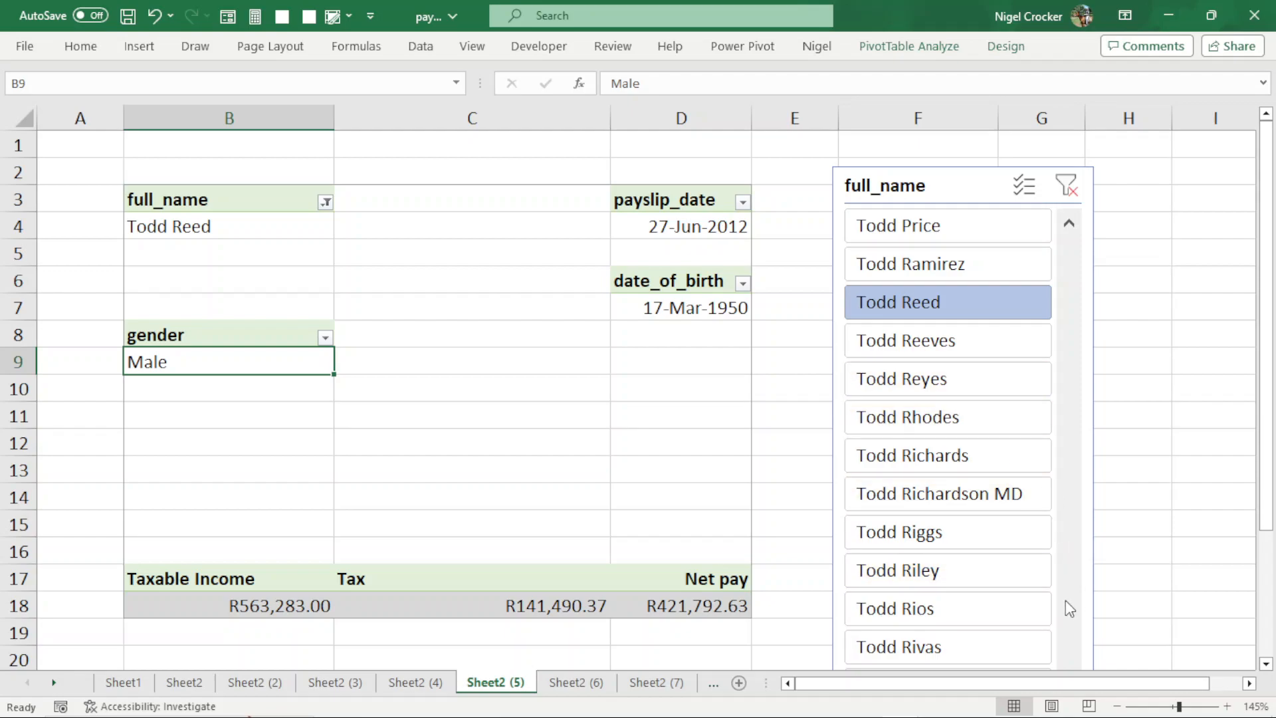
pyautogui.keyDown('ctrl'); pyautogui.scroll(-1, 1069, 609); pyautogui.keyUp('ctrl')
pyautogui.moveTo(956, 651); pyautogui.dragTo(967, 474)
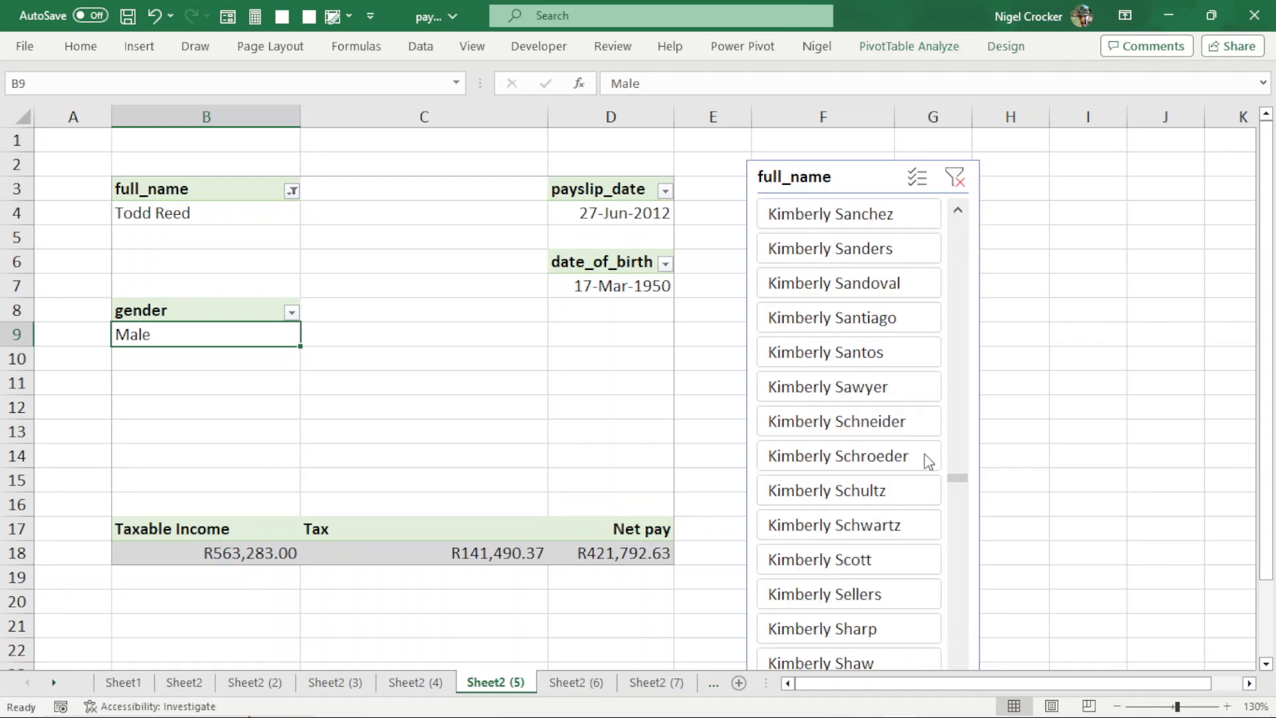
pyautogui.click(848, 362)
# Step: Set the full_name slicers on Sheet2 (6), Sheet2 (7) and Sheet2 (8) to a different employee on each sheet
pyautogui.click(585, 681)
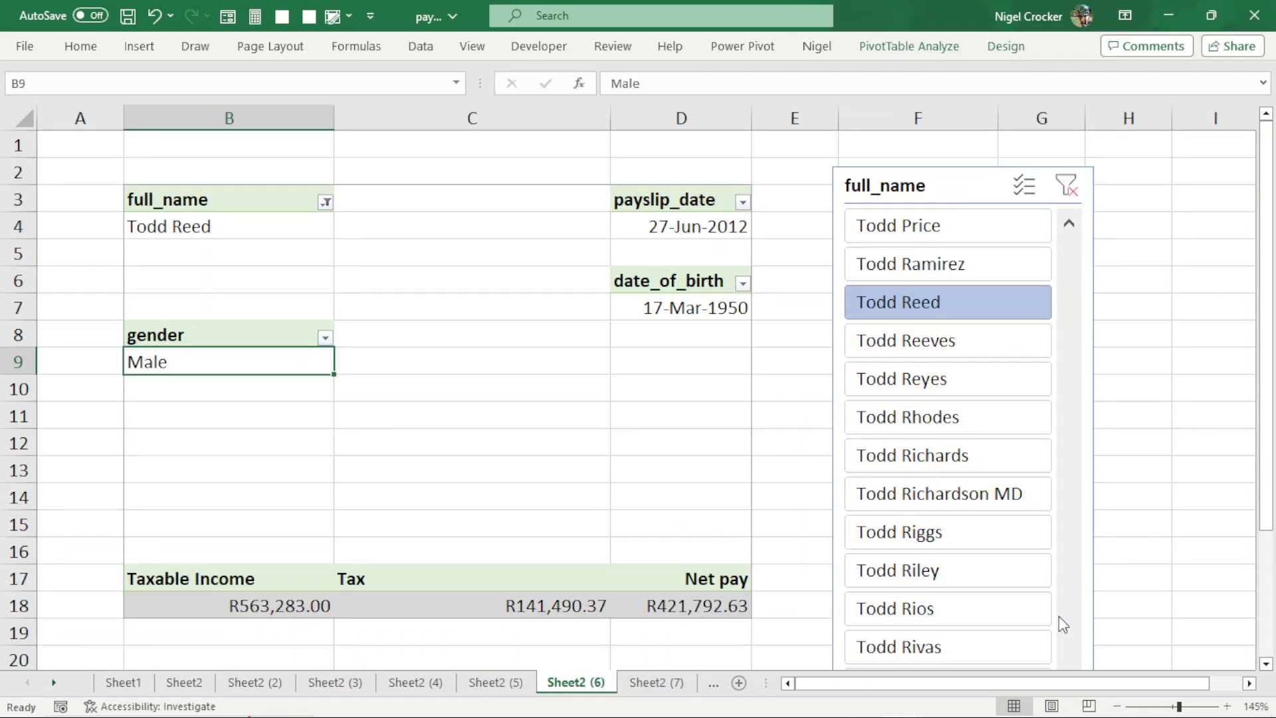
pyautogui.keyDown('ctrl'); pyautogui.scroll(-1, 1056, 618); pyautogui.keyUp('ctrl')
pyautogui.moveTo(957, 652); pyautogui.dragTo(957, 405)
pyautogui.click(812, 331)
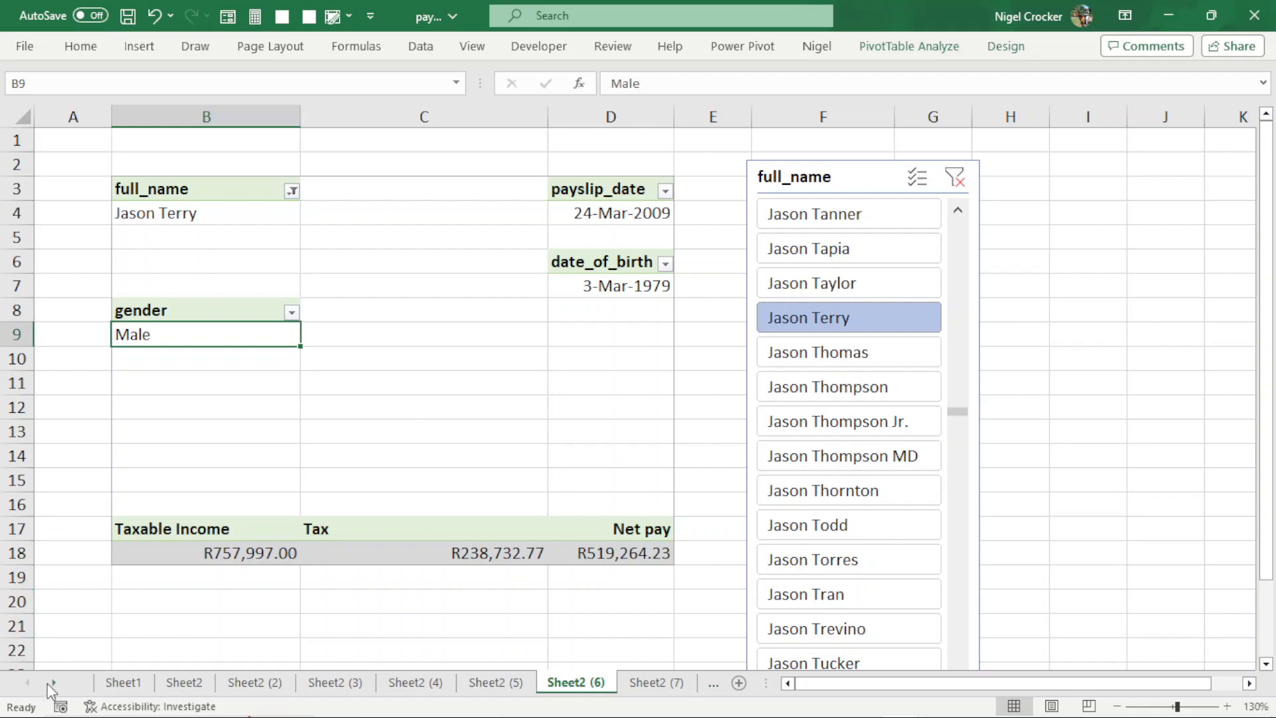
pyautogui.click(54, 682)
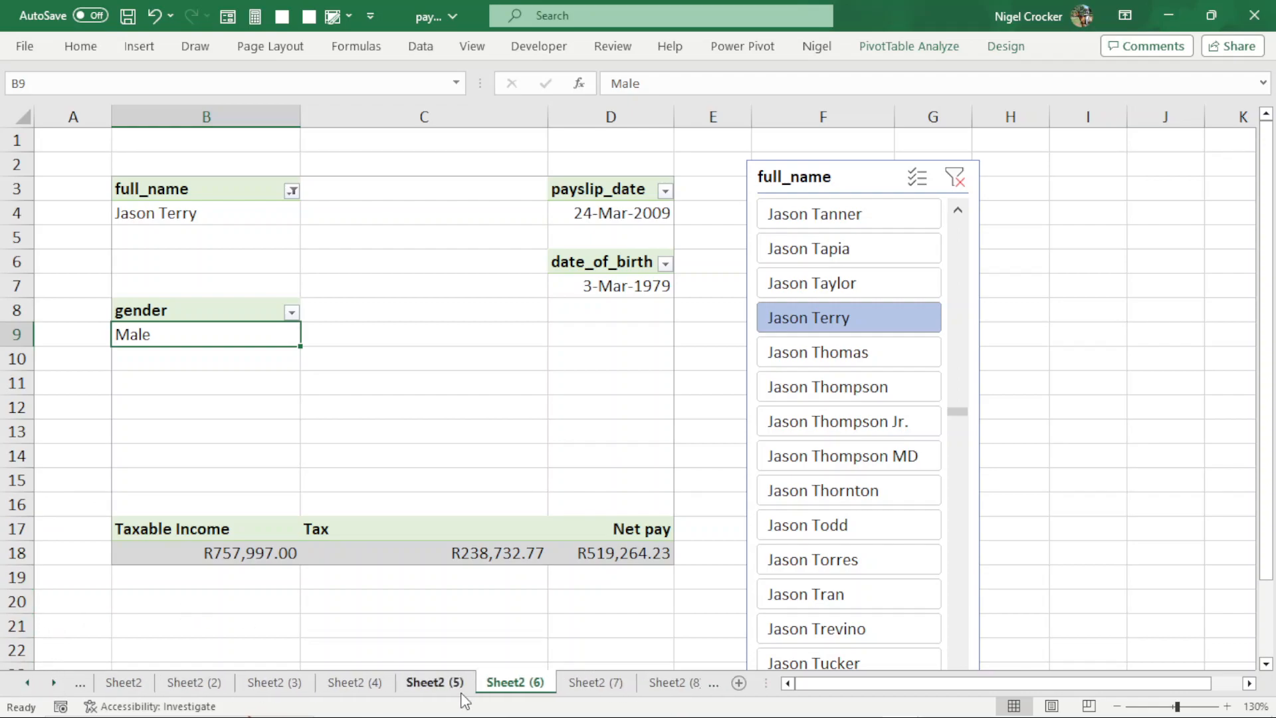
pyautogui.click(601, 682)
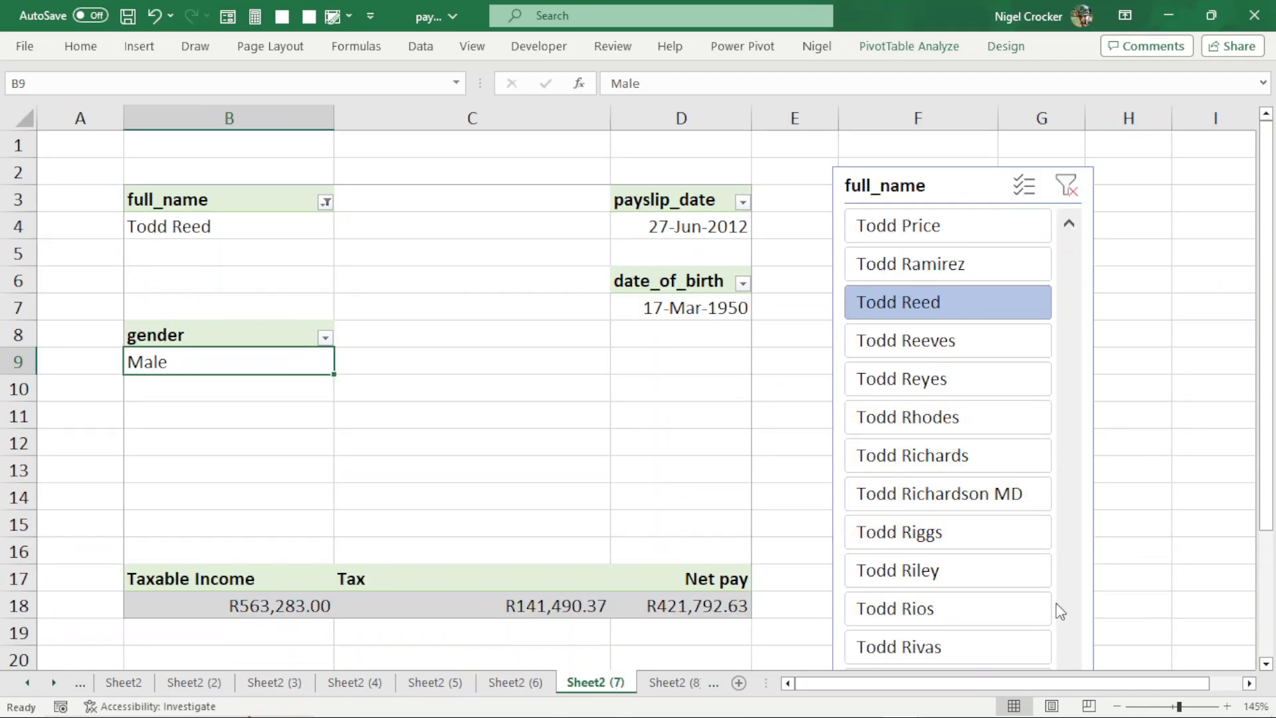
pyautogui.keyDown('ctrl'); pyautogui.scroll(-2, 1060, 611); pyautogui.keyUp('ctrl')
pyautogui.moveTo(851, 587); pyautogui.dragTo(835, 439)
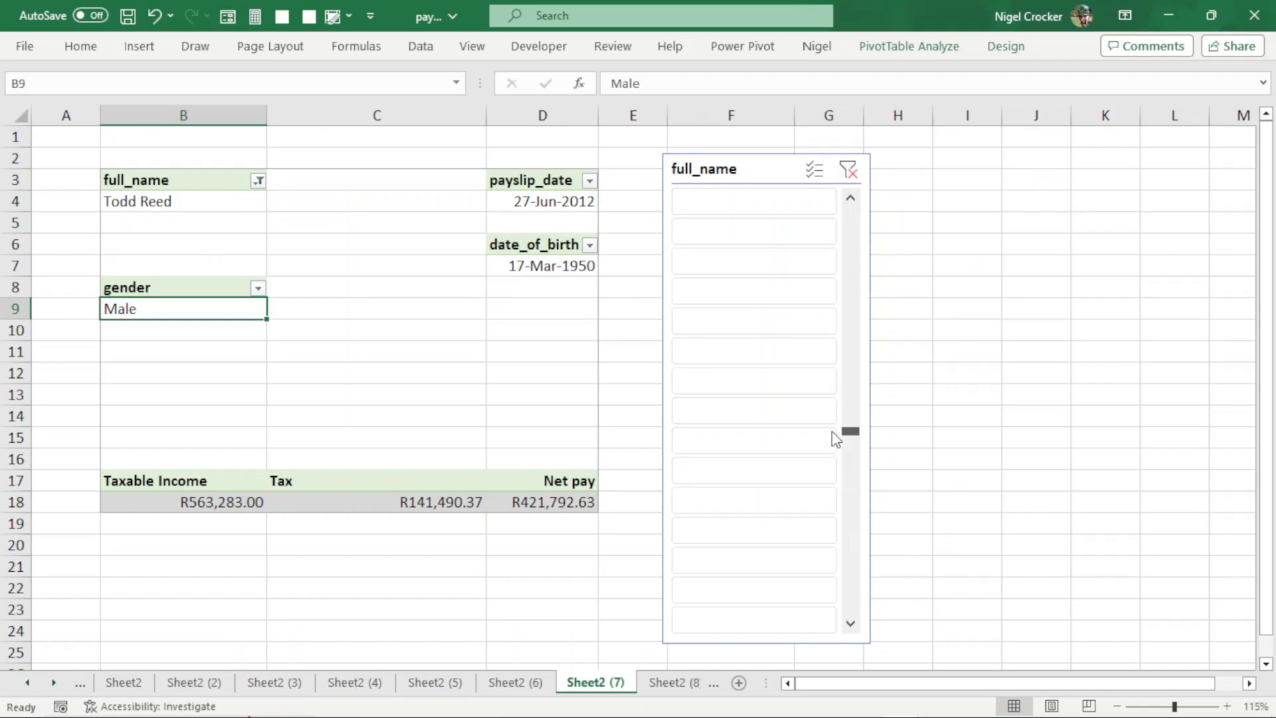
pyautogui.click(709, 295)
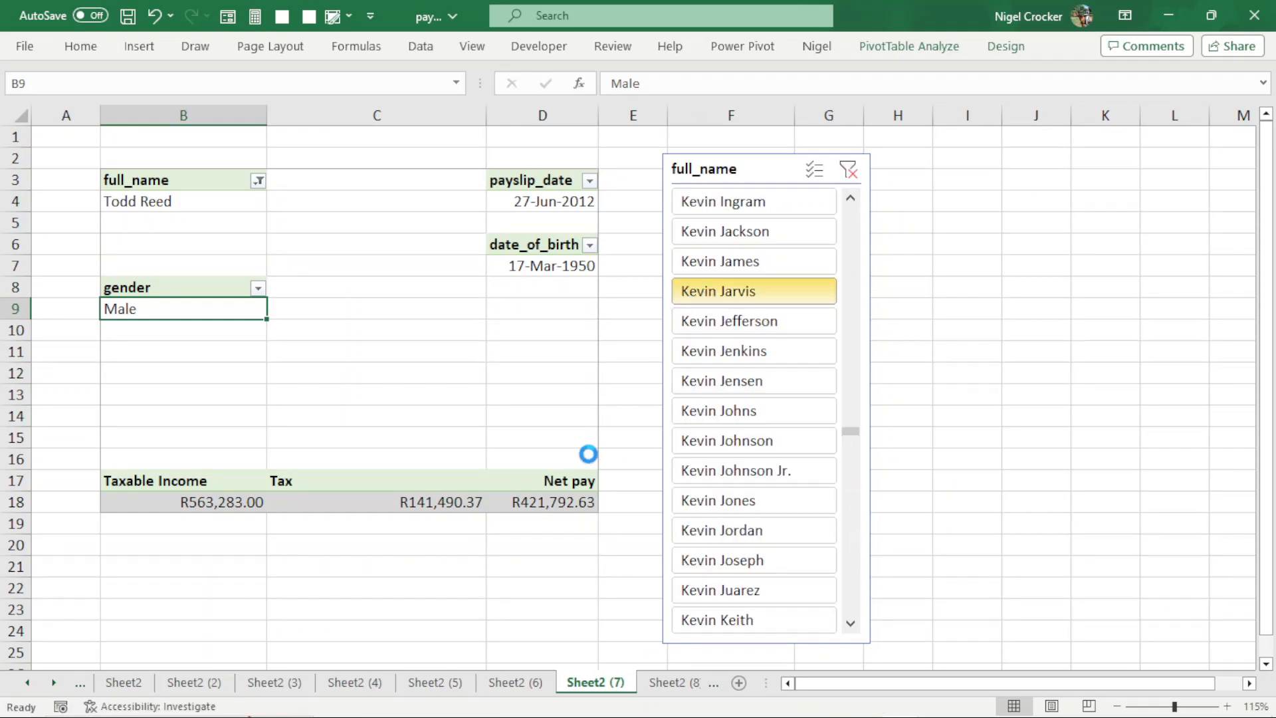
pyautogui.click(670, 682)
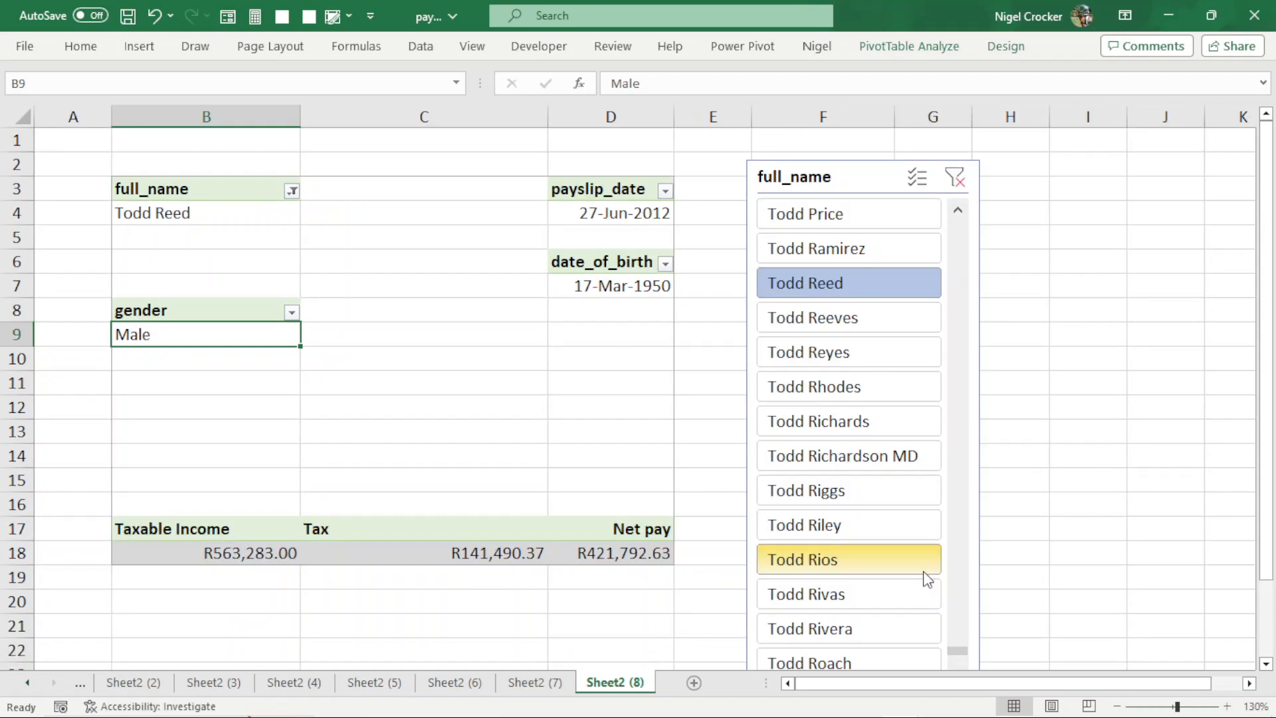
pyautogui.click(846, 497)
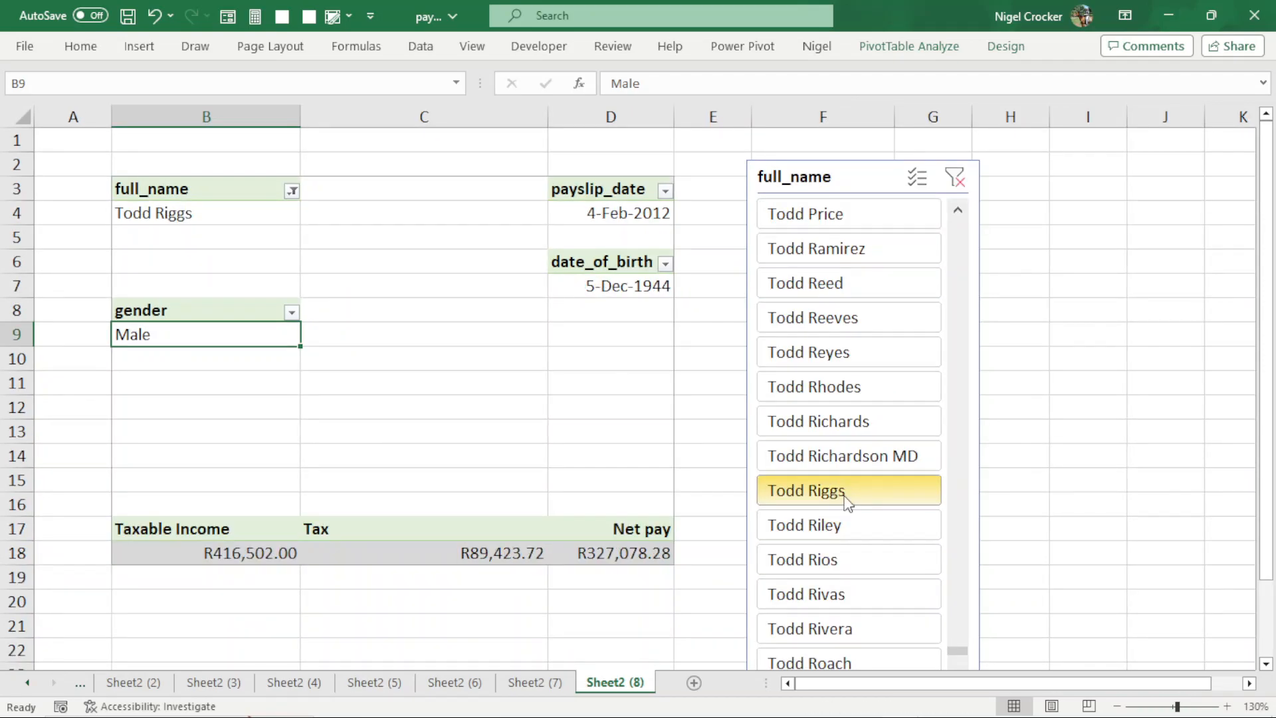
# Step: Group all the payslip sheets from Sheet2 through Sheet2 (8) and open their print preview
pyautogui.click(28, 683)
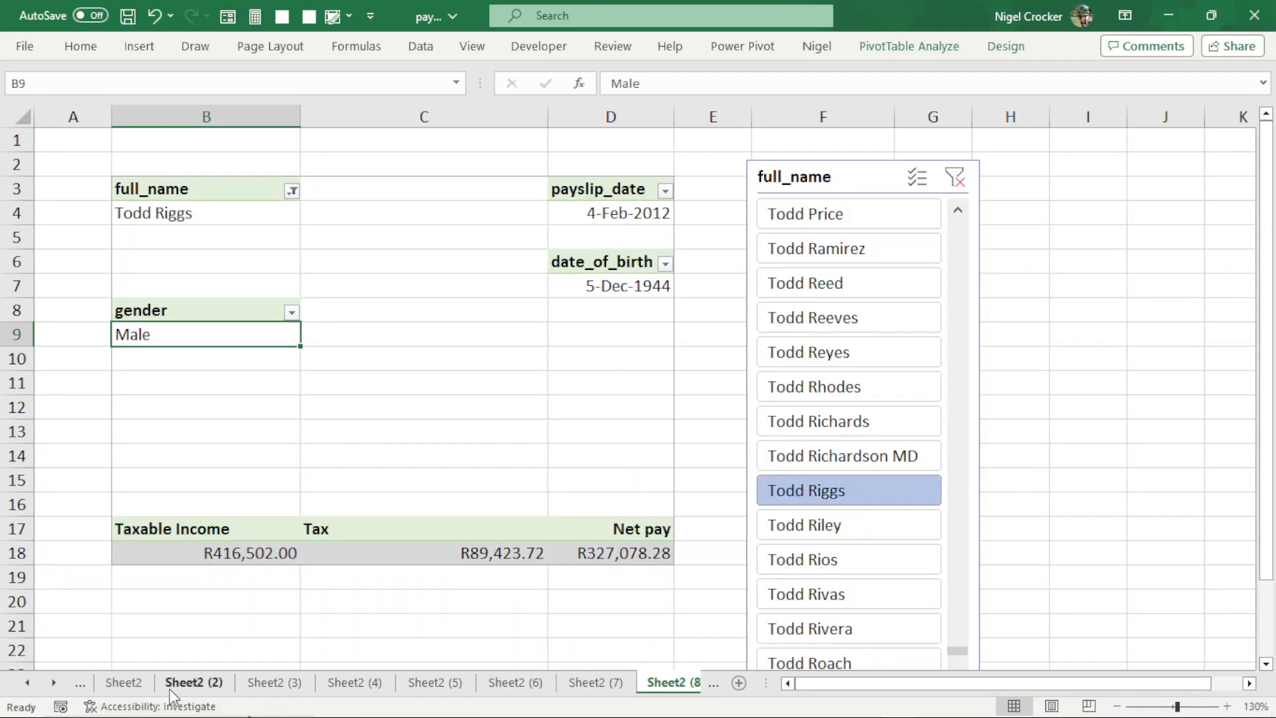
pyautogui.click(28, 683)
pyautogui.click(175, 688)
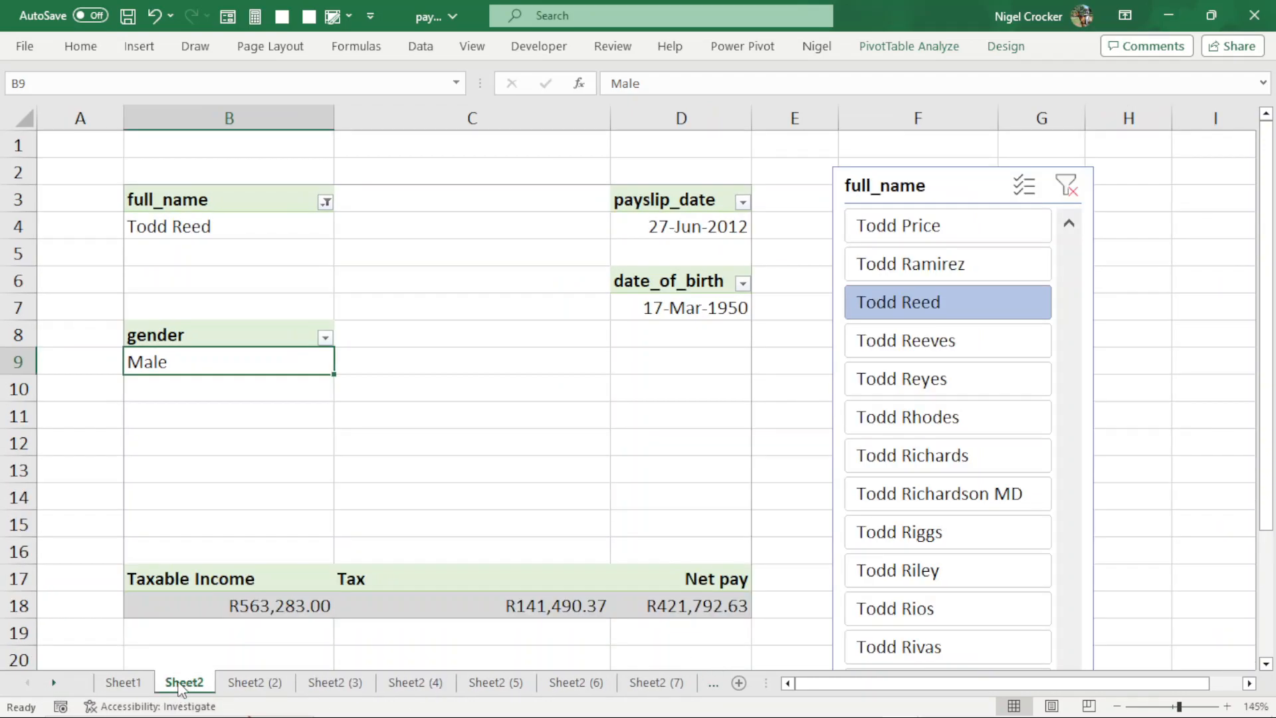
pyautogui.click(55, 680)
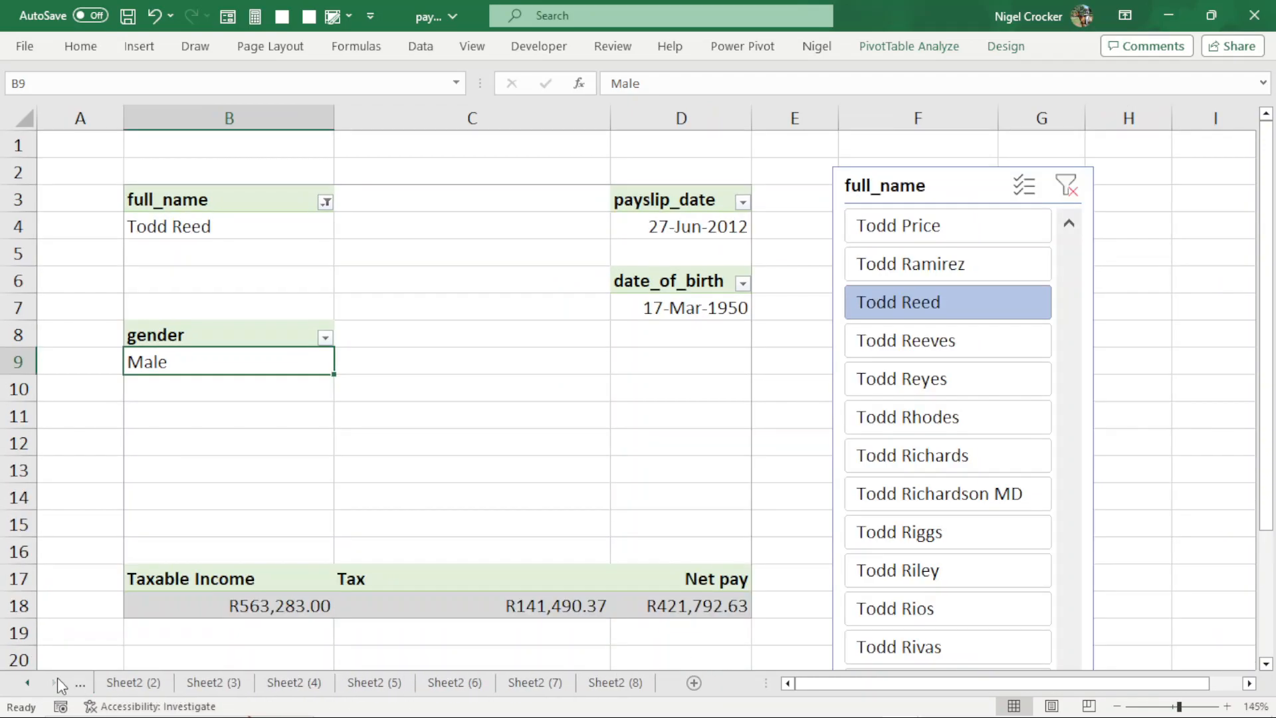
pyautogui.keyDown('shift'); pyautogui.click(626, 685); pyautogui.keyUp('shift')
pyautogui.hotkey('ctrl', 'p')
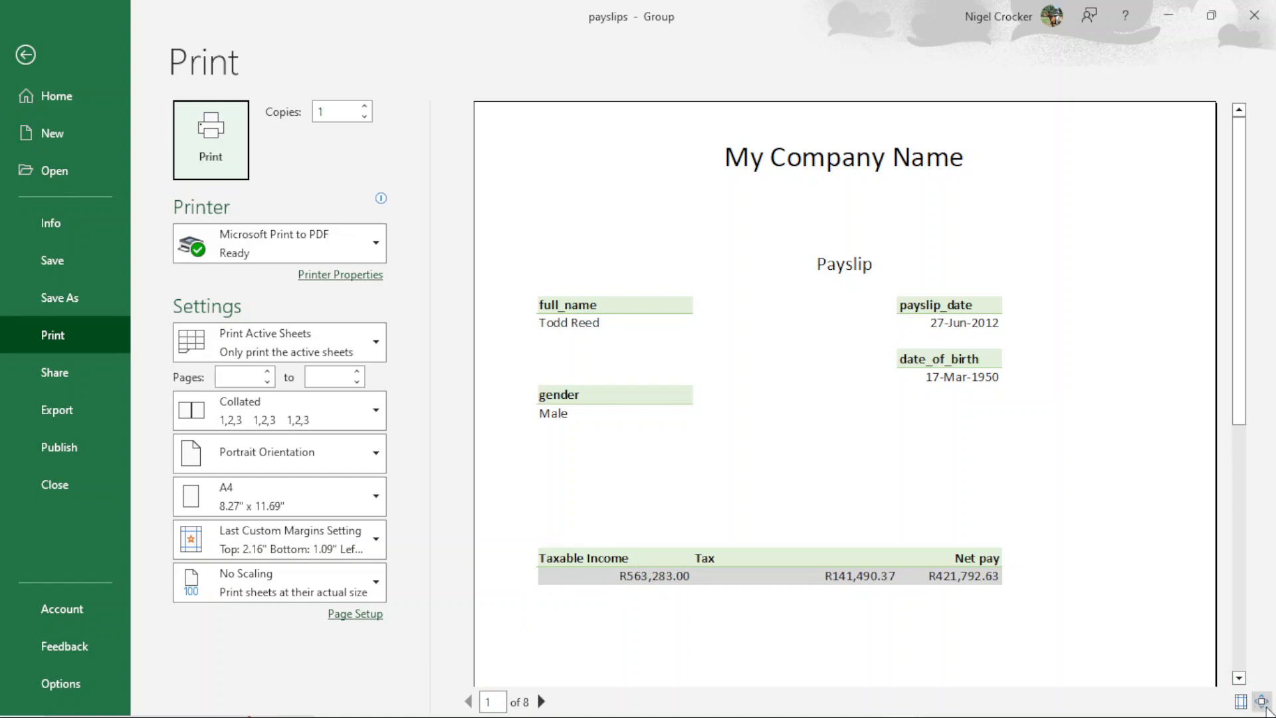
# Step: Page through the print preview to the last payslip, checking each employee's details and page layout, and return to the worksheet
pyautogui.click(1264, 706)
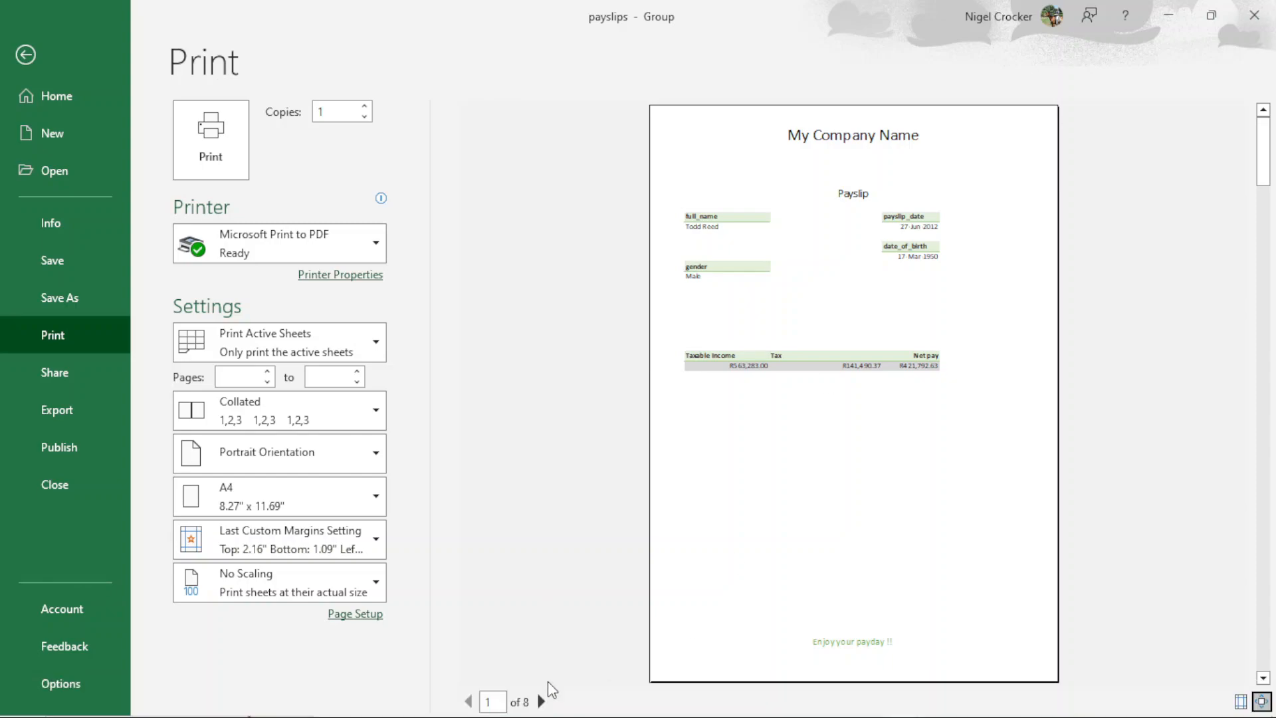
pyautogui.click(542, 702)
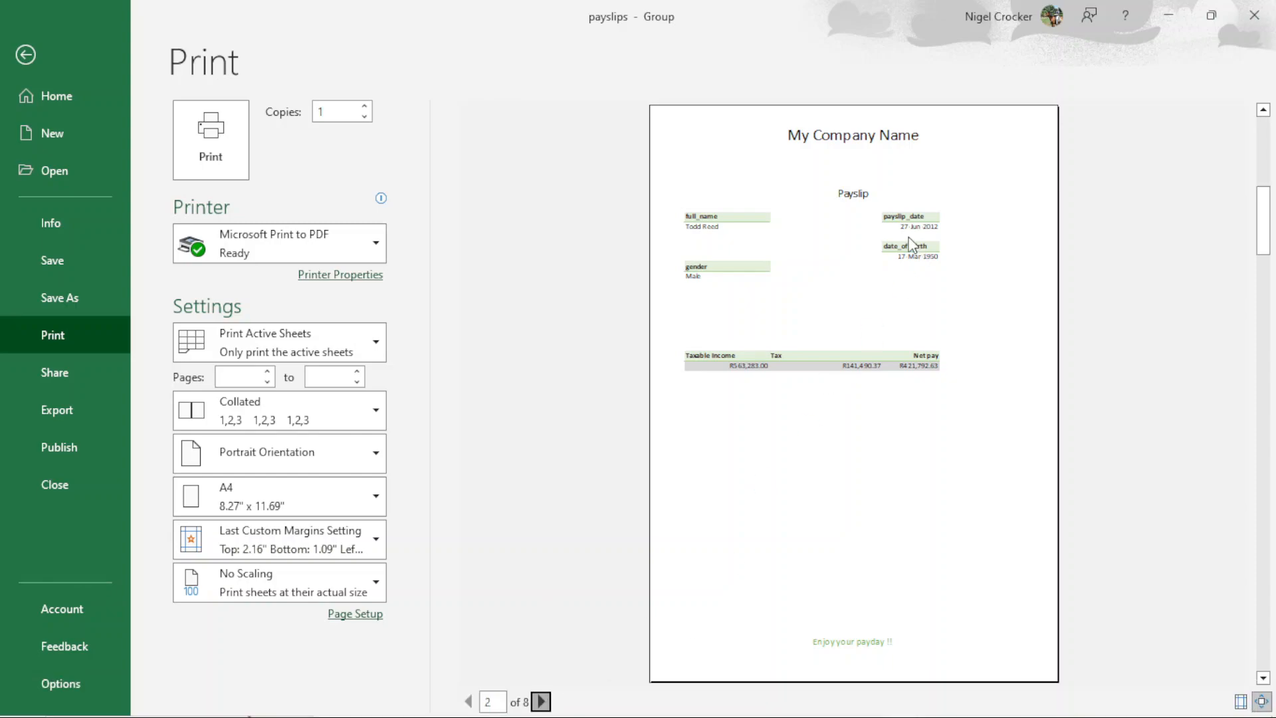
pyautogui.click(1239, 702)
pyautogui.click(1241, 702)
pyautogui.click(1260, 702)
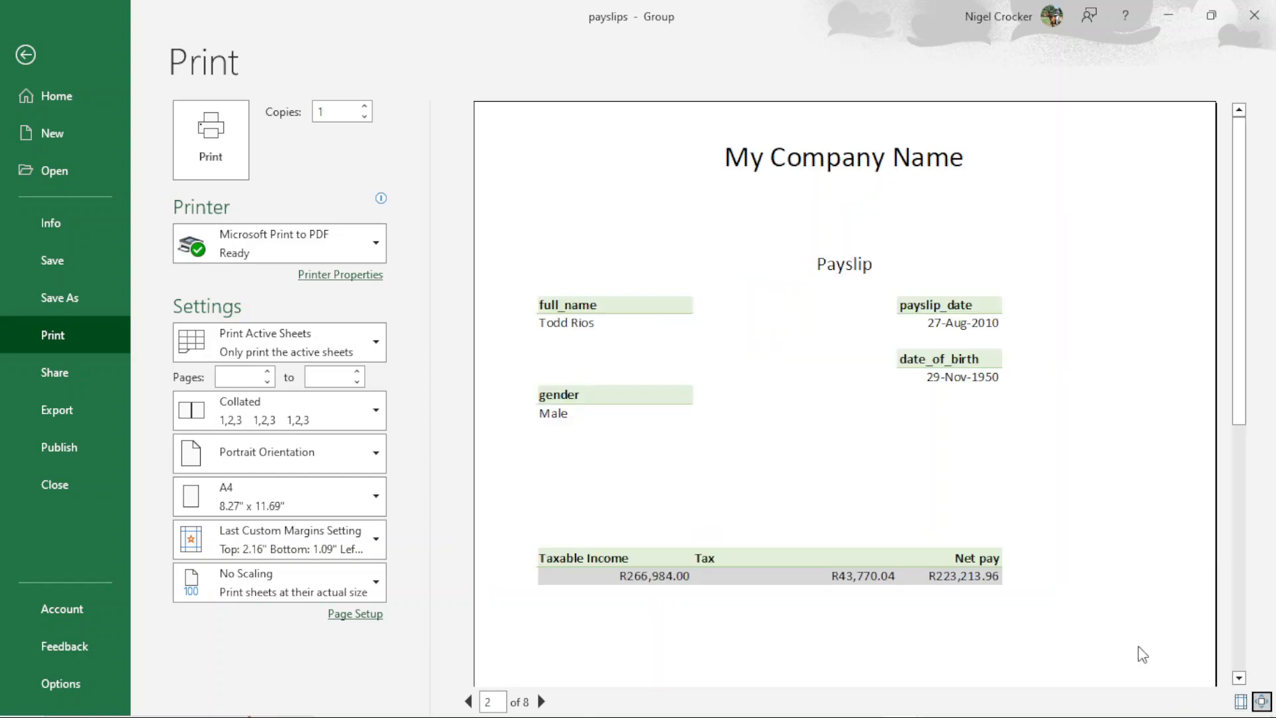
pyautogui.click(542, 702)
pyautogui.click(541, 702)
pyautogui.click(541, 701)
pyautogui.click(541, 702)
pyautogui.click(542, 701)
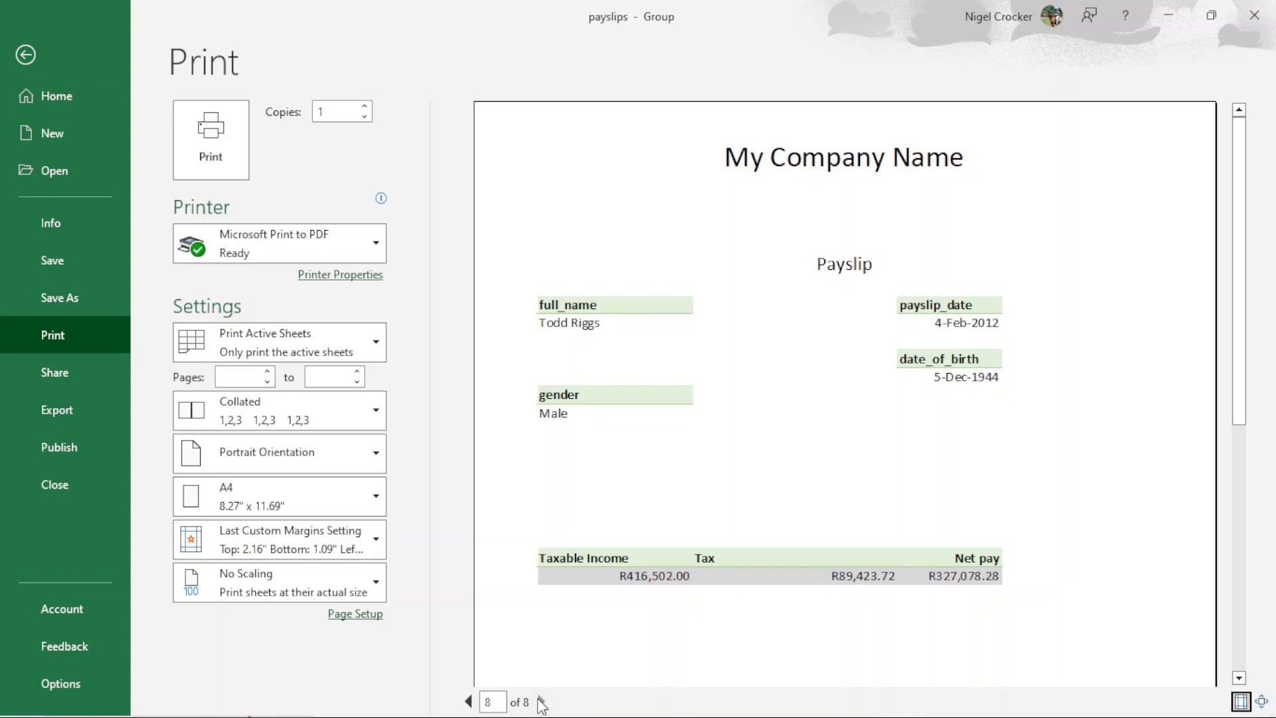
pyautogui.click(30, 56)
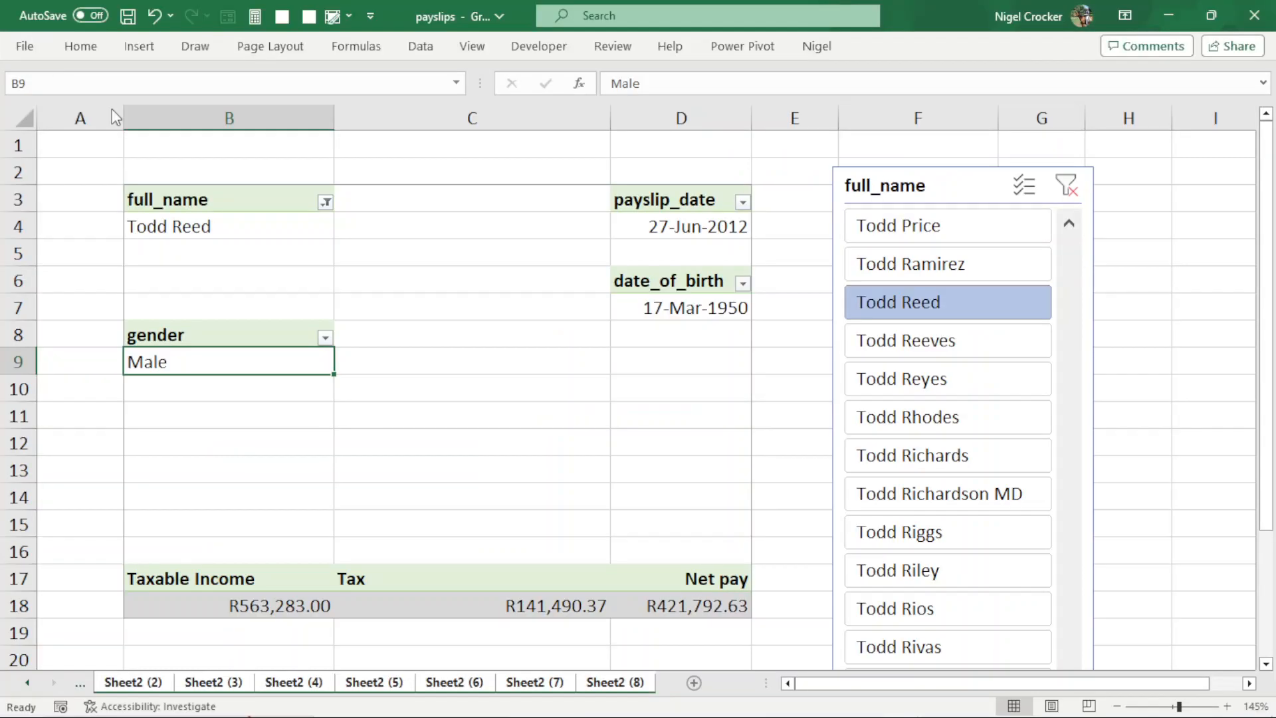
# Step: Ungroup the payslip sheets, staying on Sheet2 (5)
pyautogui.click(479, 488)
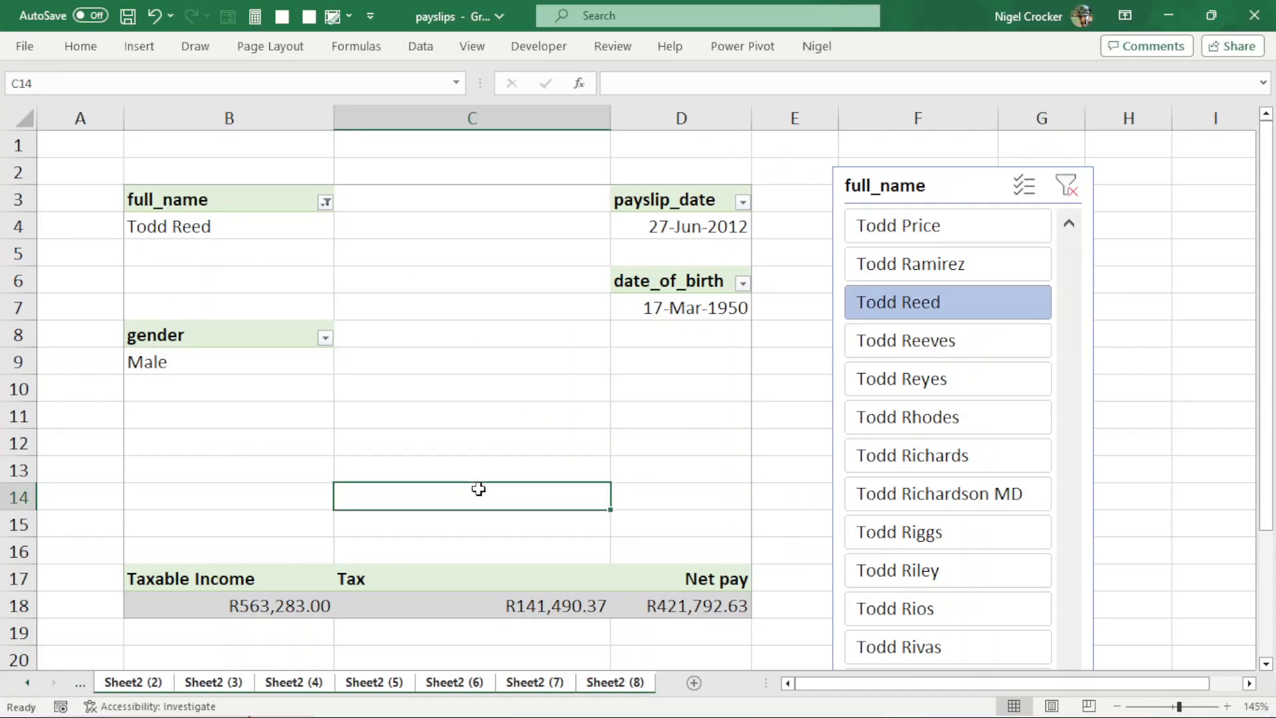
pyautogui.rightClick(389, 684)
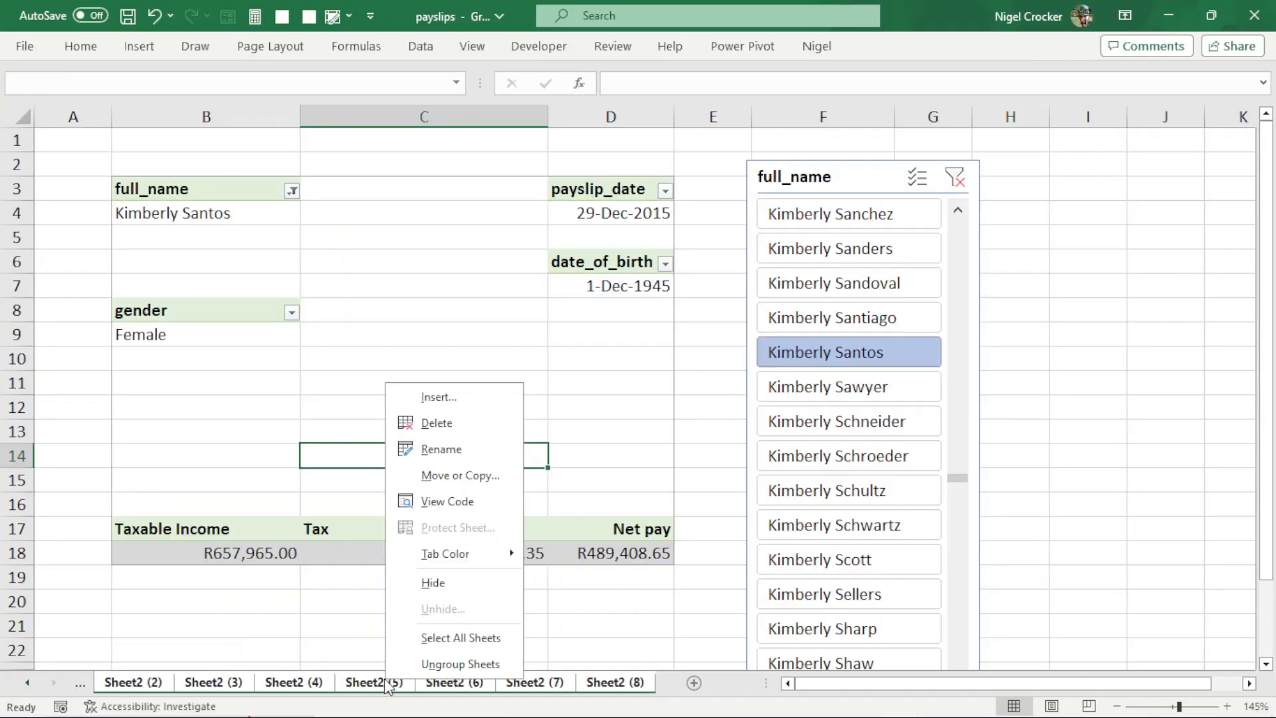
pyautogui.click(426, 667)
pyautogui.click(28, 683)
pyautogui.click(91, 629)
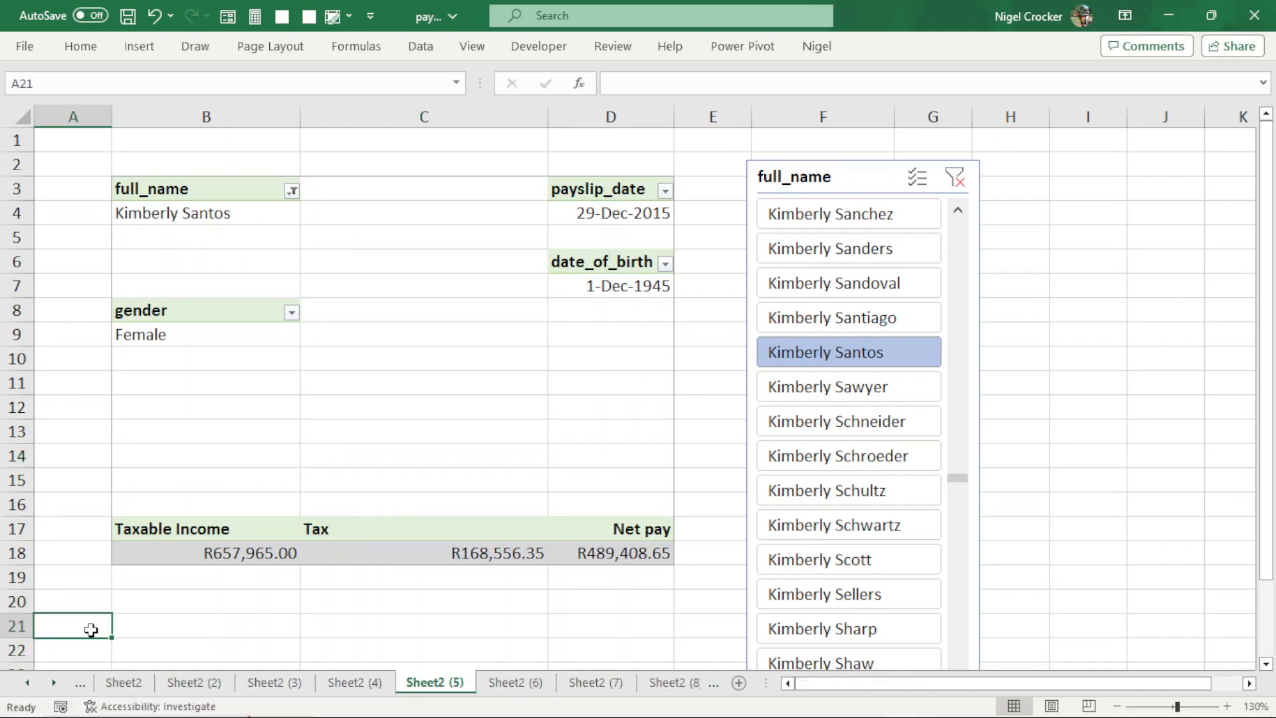
# Step: Delete all the copied payslip sheets from Sheet2 (2) through Sheet2 (8), keeping Sheet1 and Sheet2
pyautogui.click(53, 683)
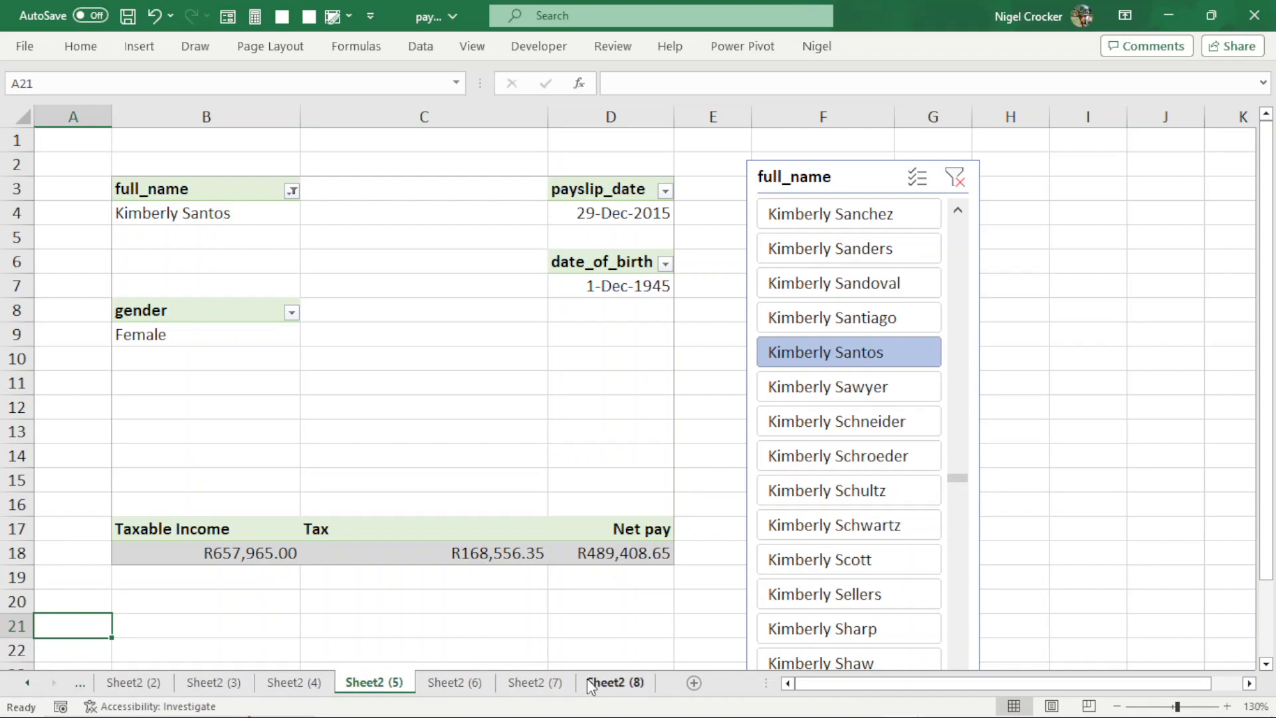
pyautogui.click(589, 684)
pyautogui.click(30, 682)
pyautogui.click(31, 682)
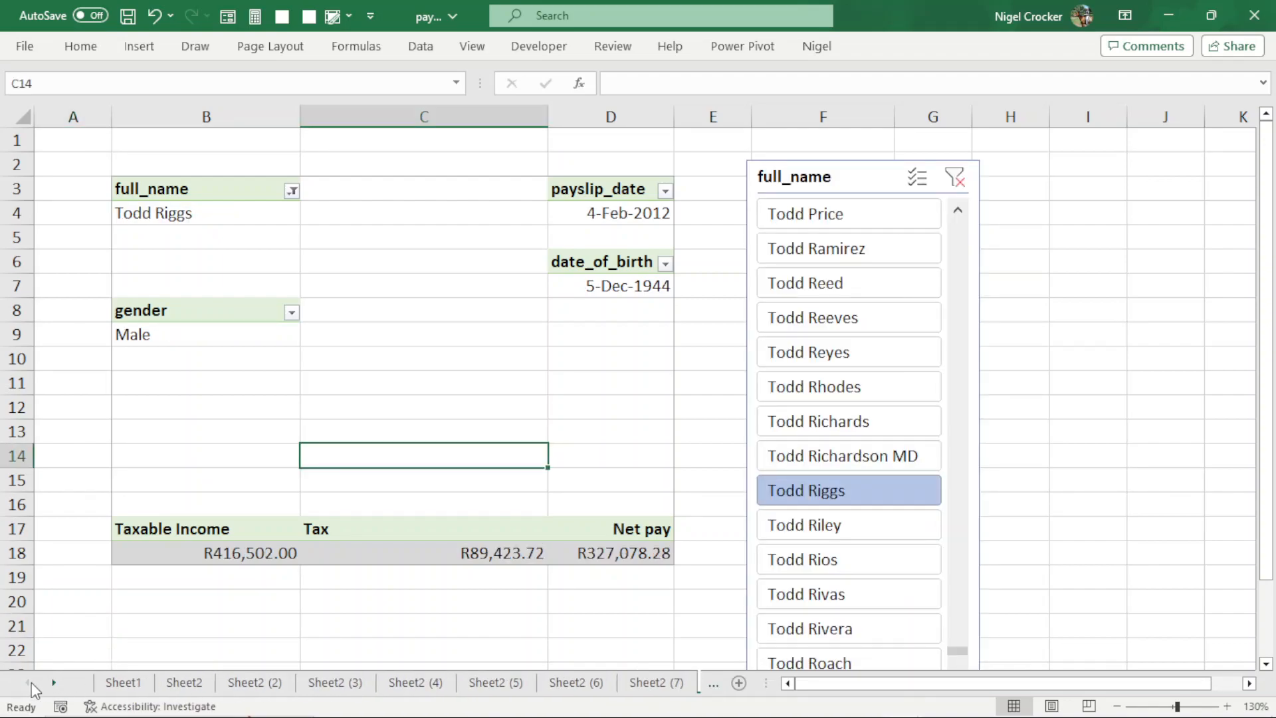
pyautogui.click(246, 683)
pyautogui.keyDown('shift'); pyautogui.click(233, 684); pyautogui.keyUp('shift')
pyautogui.rightClick(240, 683)
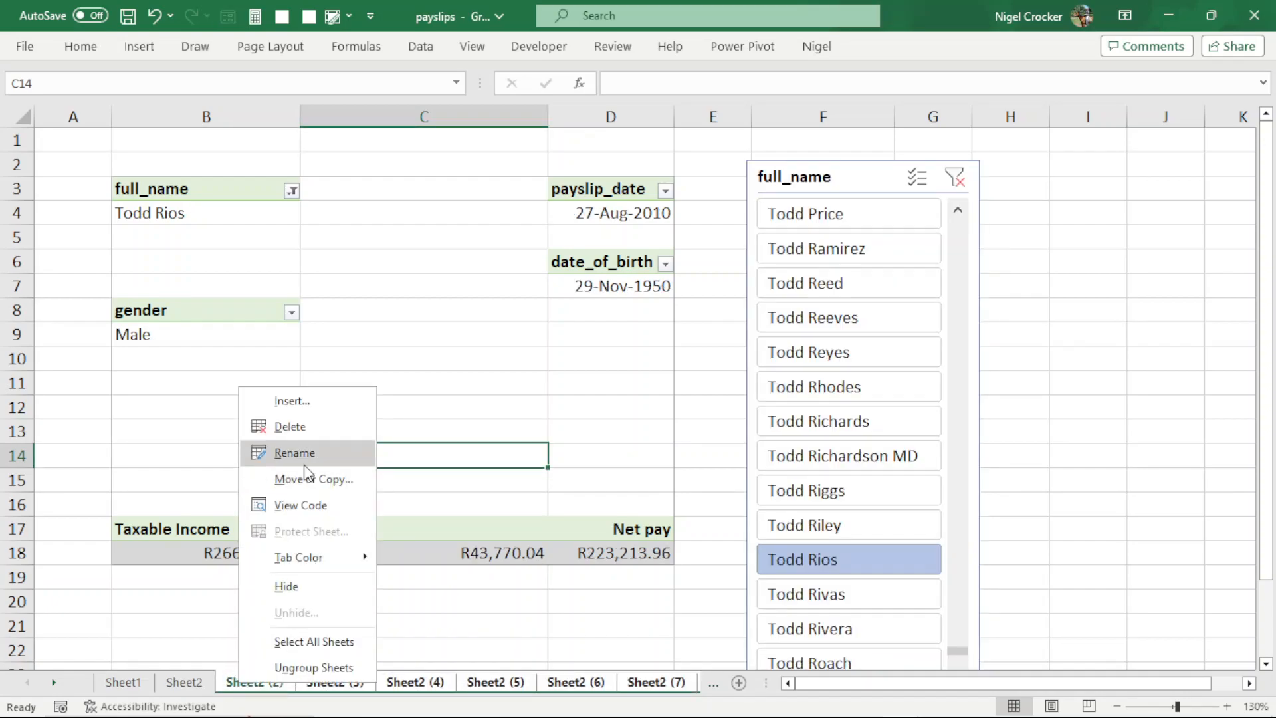
pyautogui.click(290, 427)
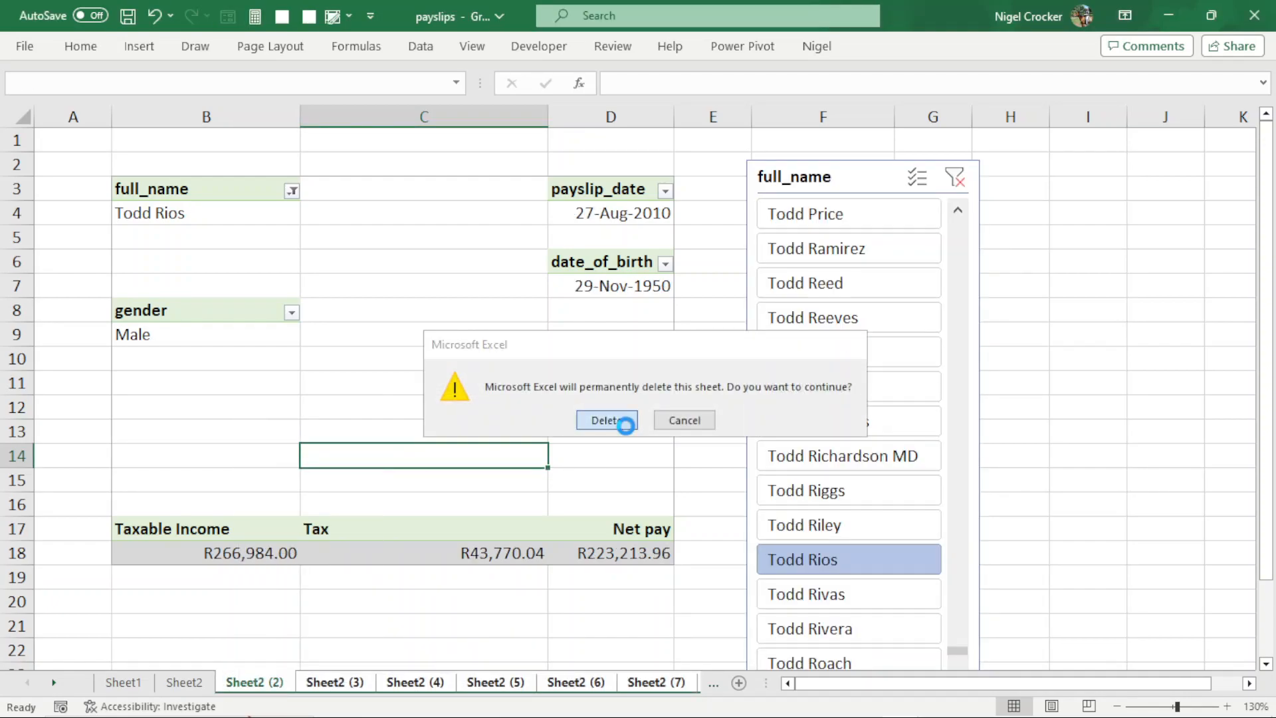
pyautogui.click(623, 424)
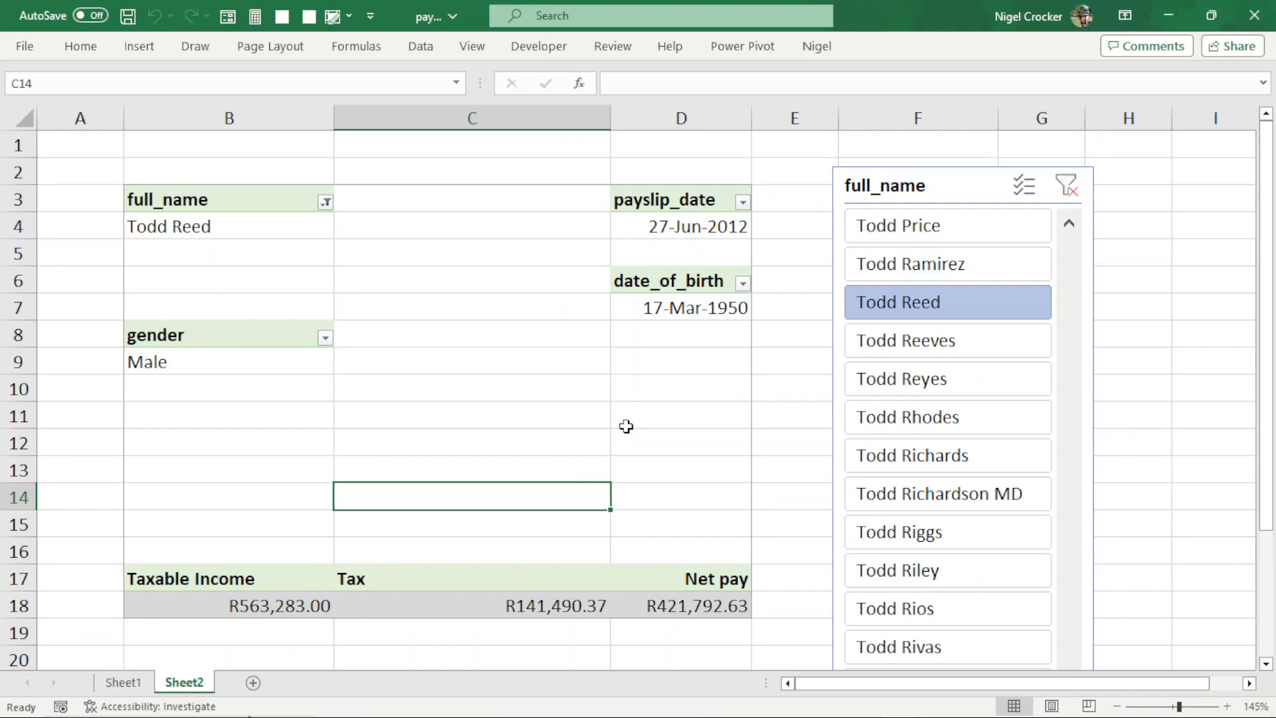
# Step: Select cell C11 on the Sheet2 payslip and save the workbook
pyautogui.scroll(-1, 626, 426)
pyautogui.scroll(-2, 626, 426)
pyautogui.scroll(3, 626, 426)
pyautogui.click(410, 417)
pyautogui.hotkey('ctrl', 's')
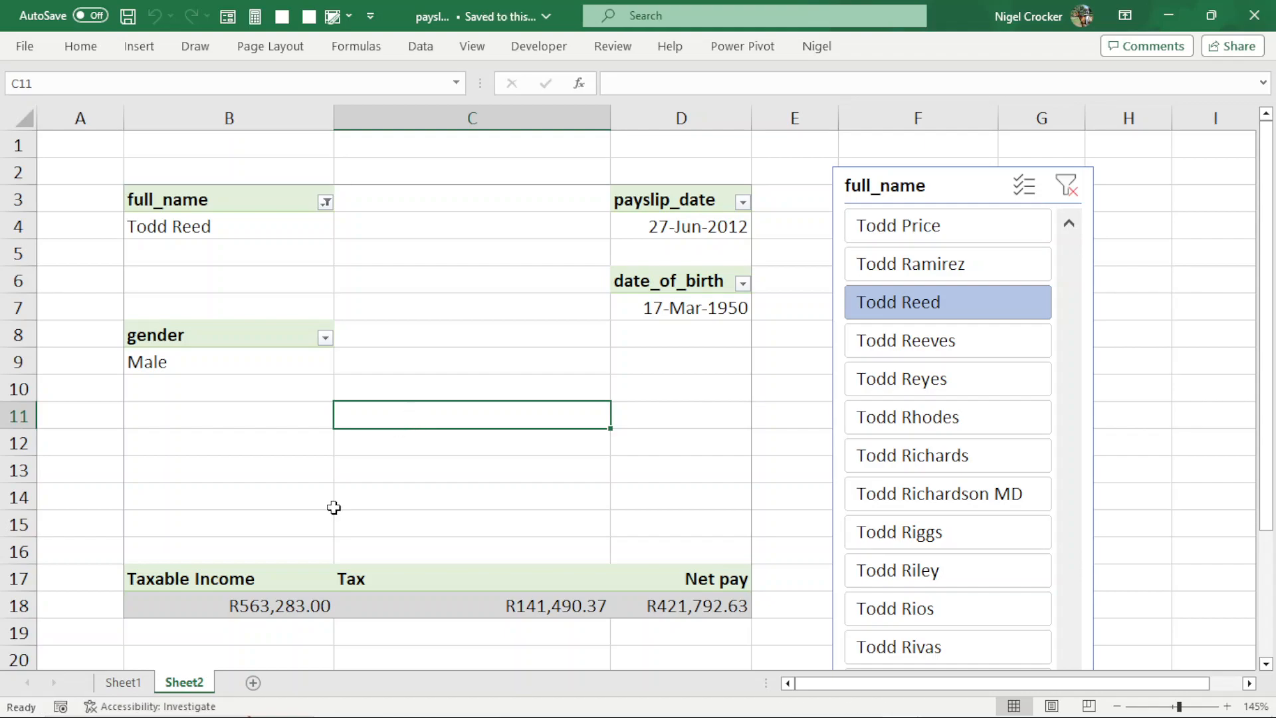
# Step: Add a blank worksheet after Sheet2 and look through the additional function categories in the function library
pyautogui.click(129, 688)
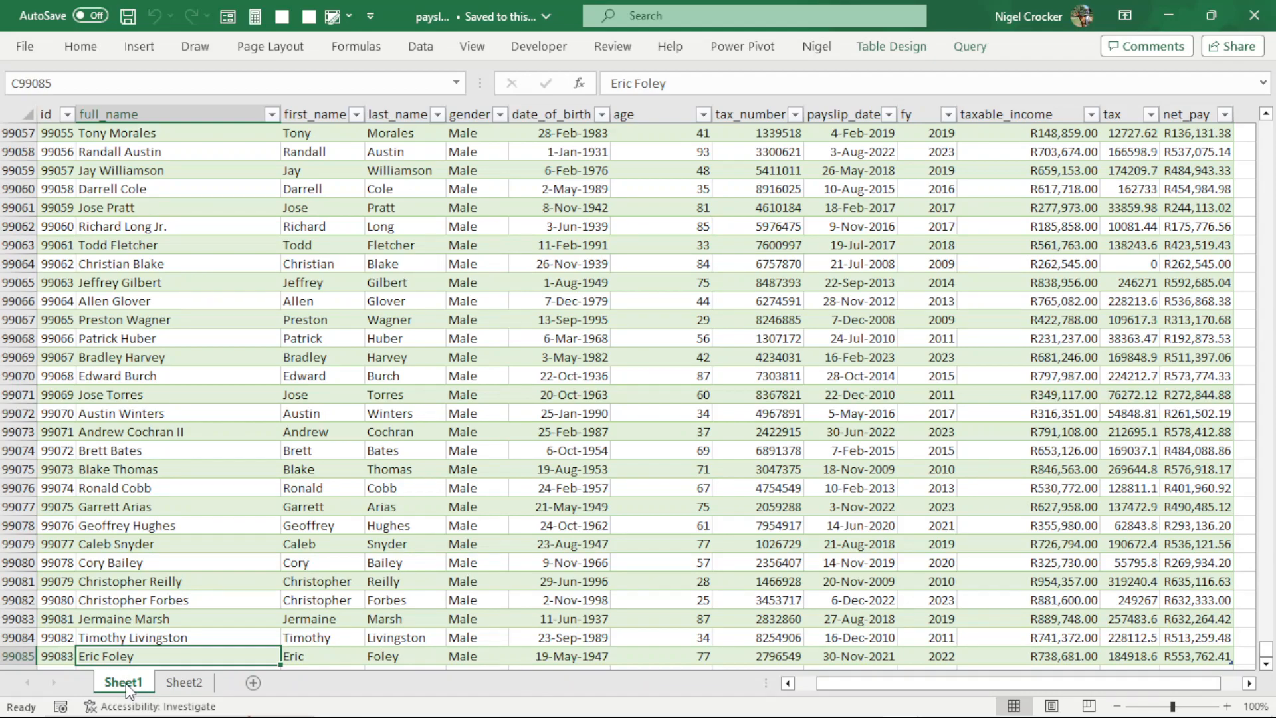
pyautogui.click(174, 688)
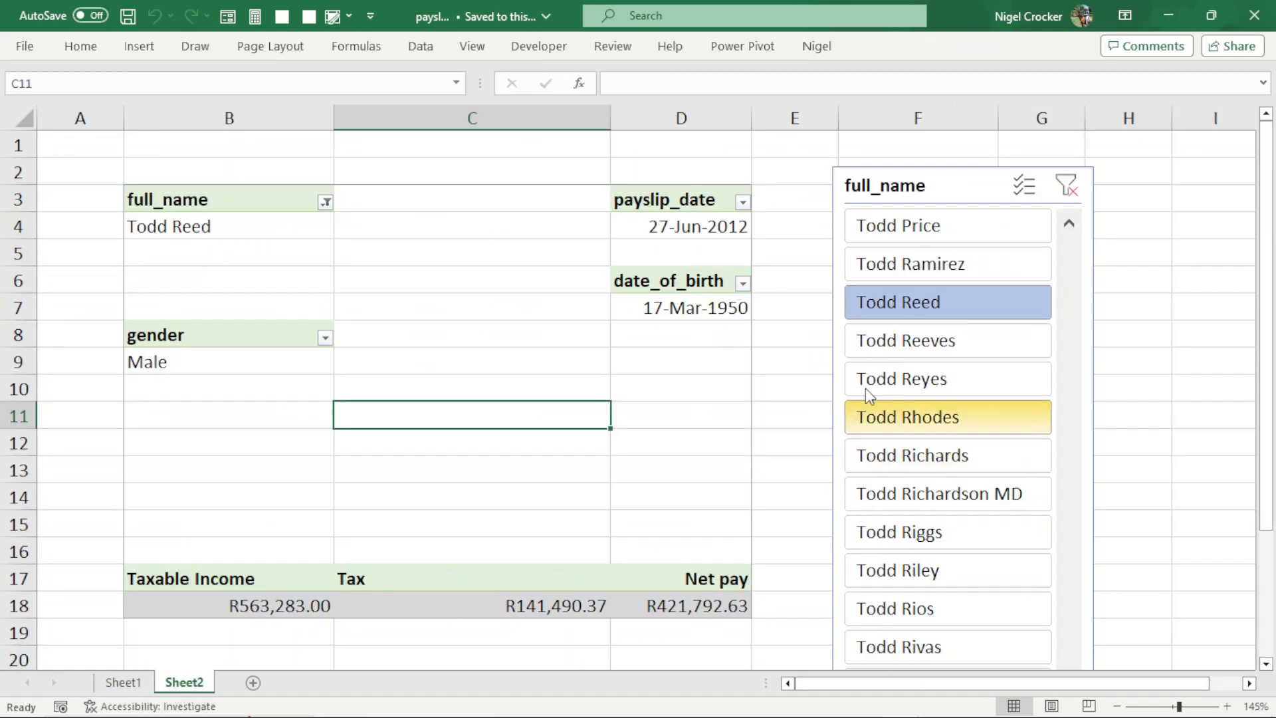
pyautogui.click(255, 682)
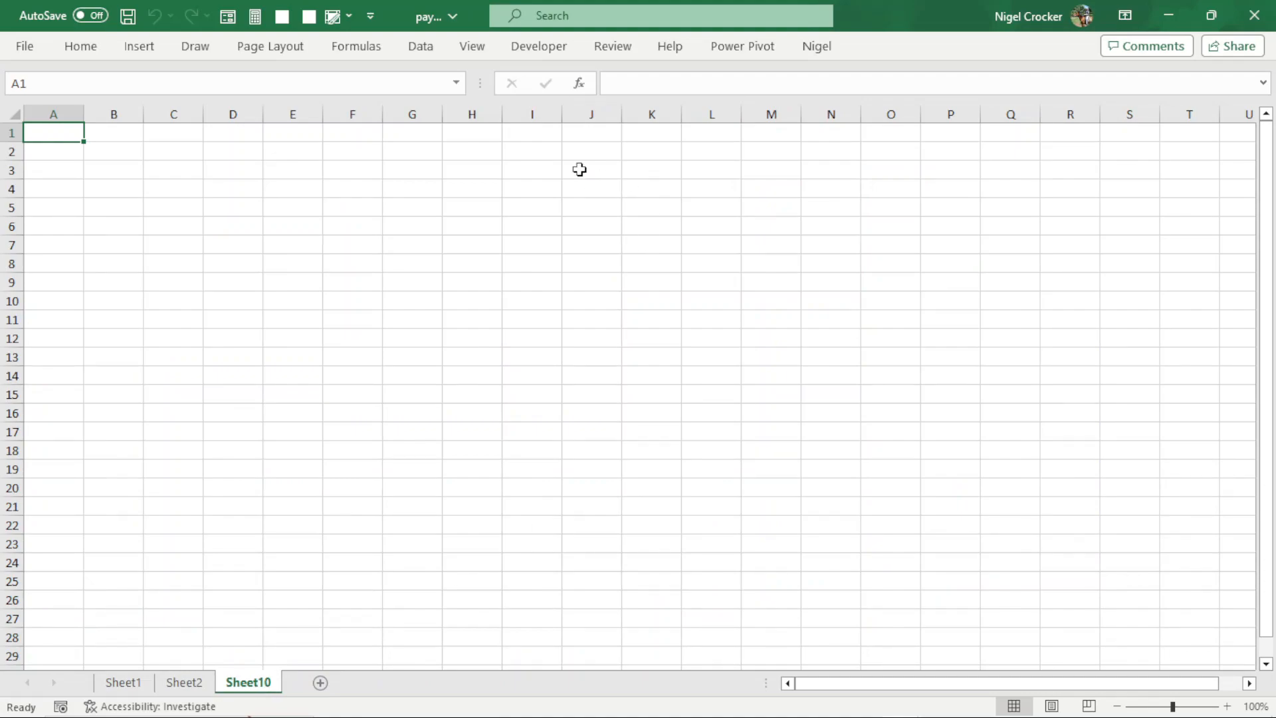
pyautogui.hotkey('ctrl', 'F1')
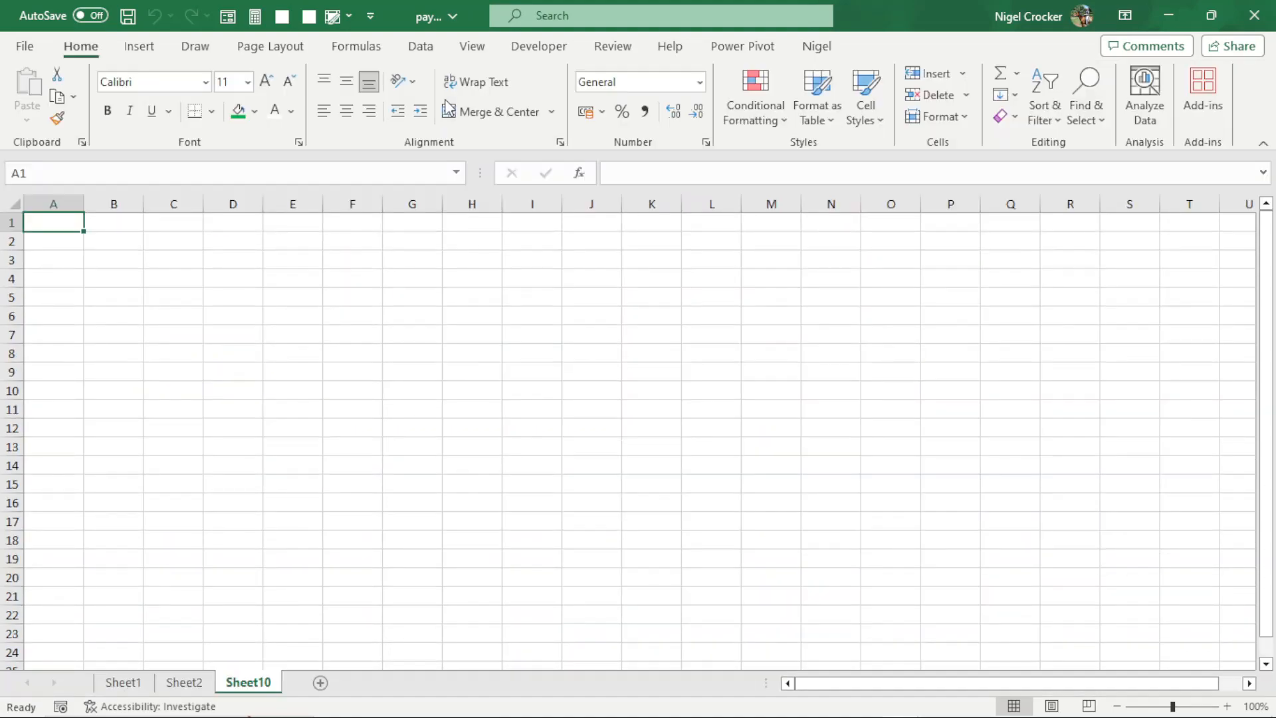
pyautogui.click(374, 52)
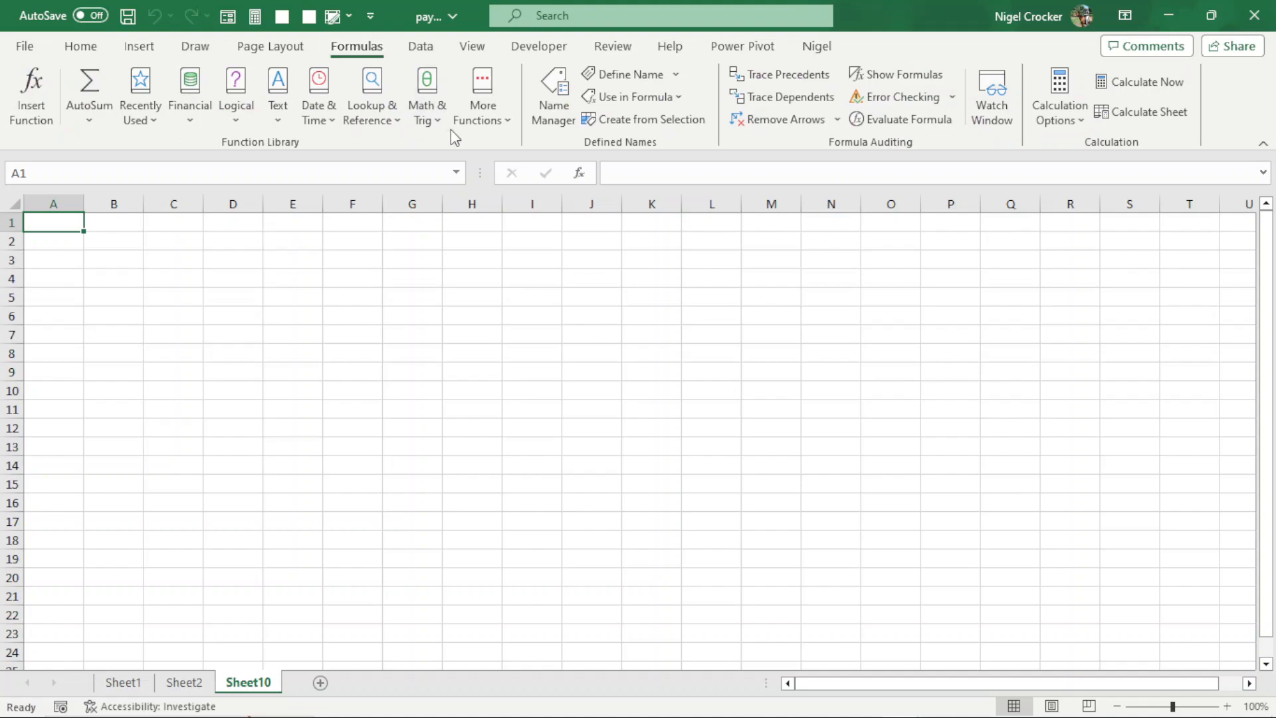
pyautogui.click(477, 123)
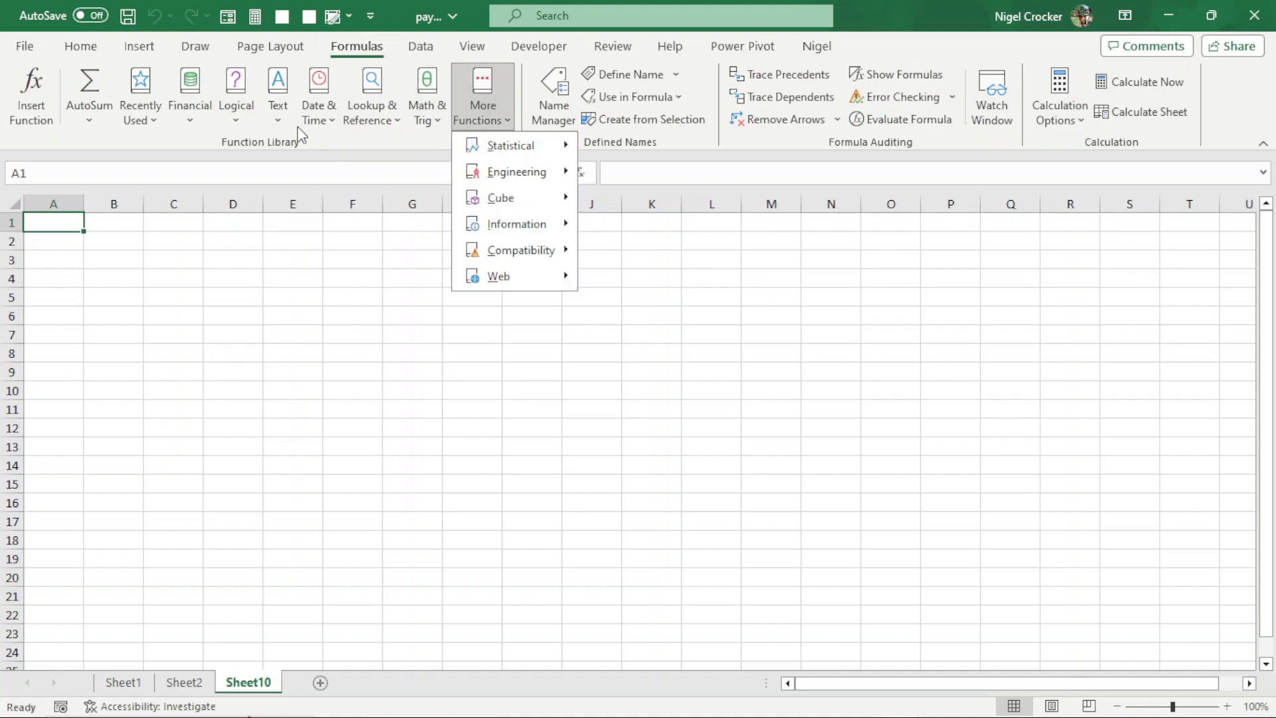
pyautogui.click(335, 311)
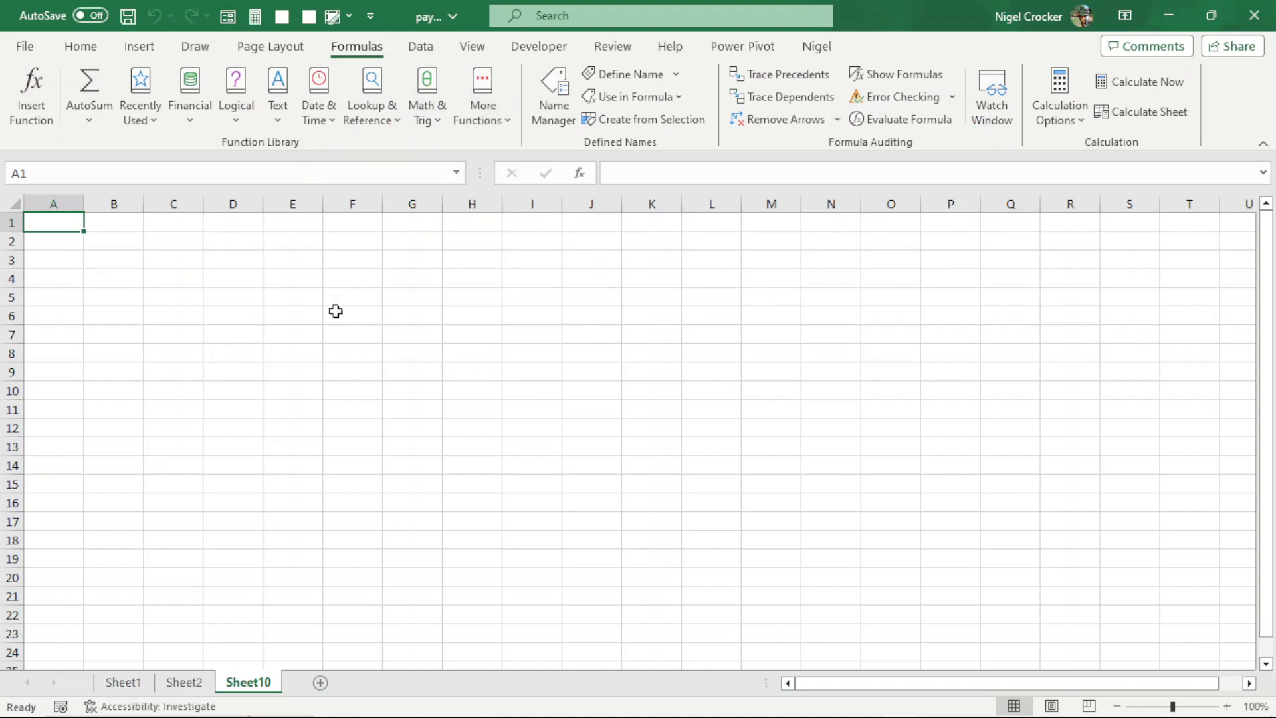
pyautogui.click(337, 311)
pyautogui.write('=')
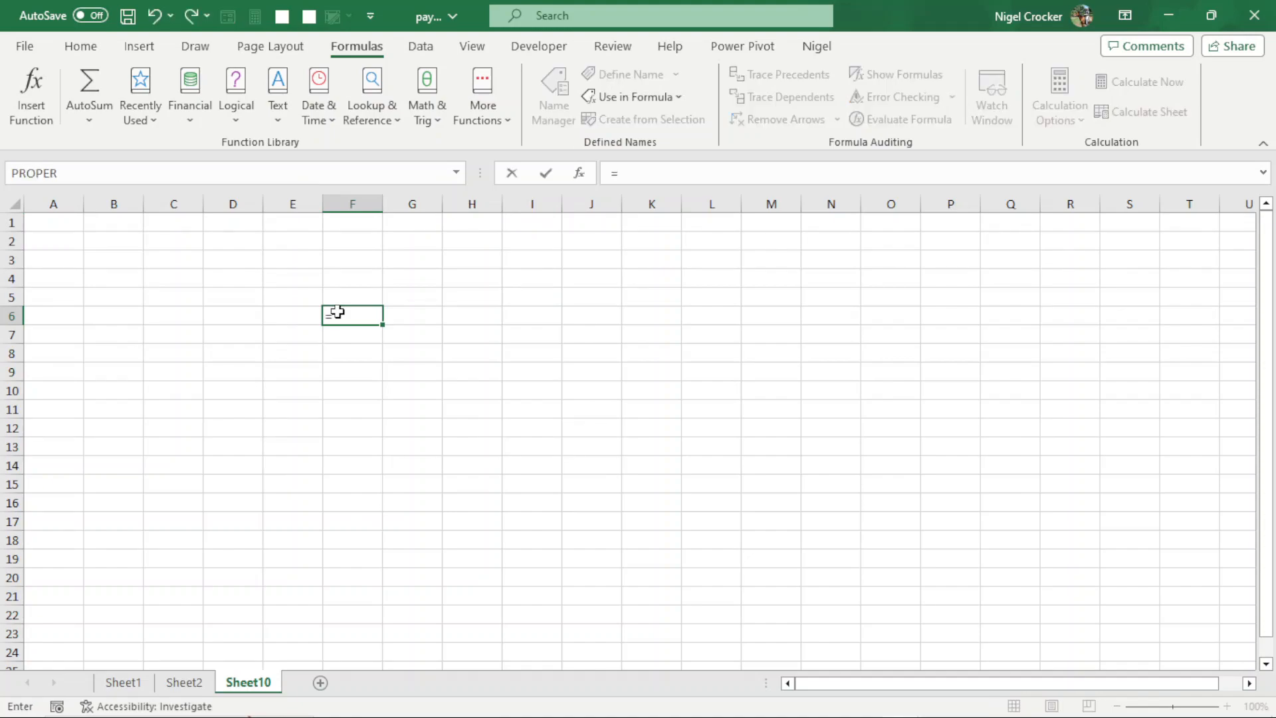
pyautogui.write('d')
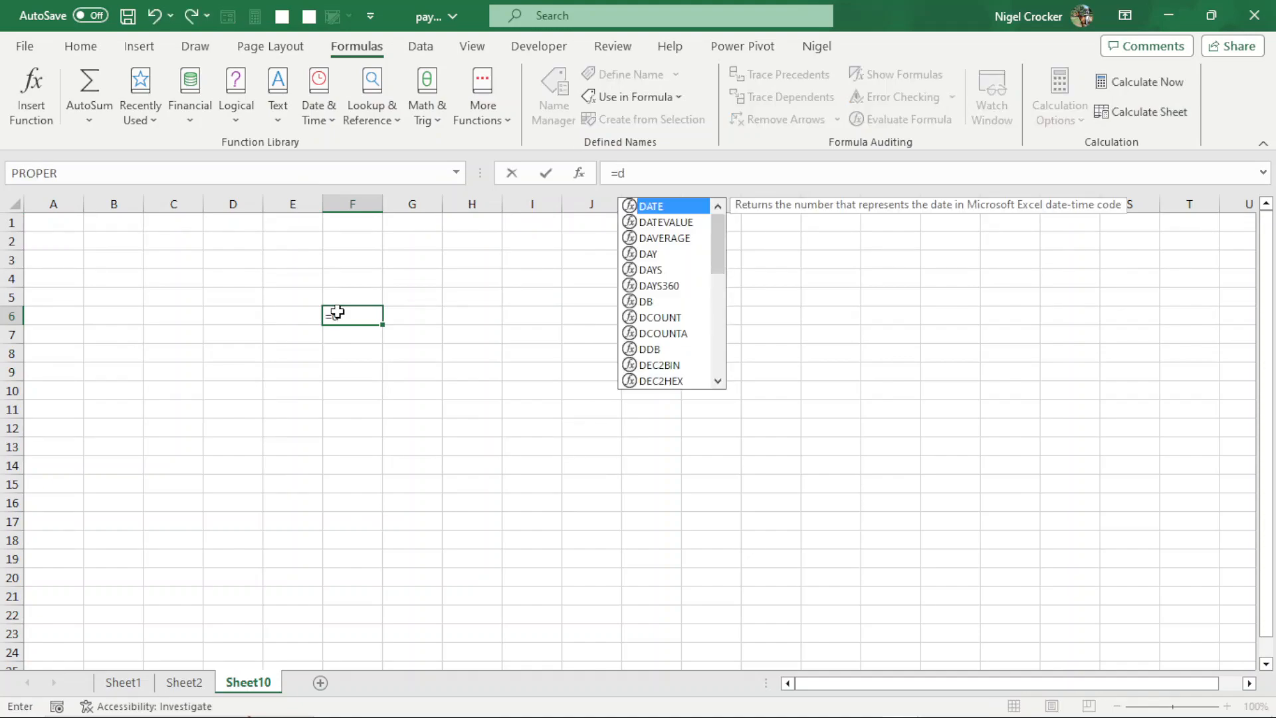
pyautogui.press('Escape')
pyautogui.press('Escape')
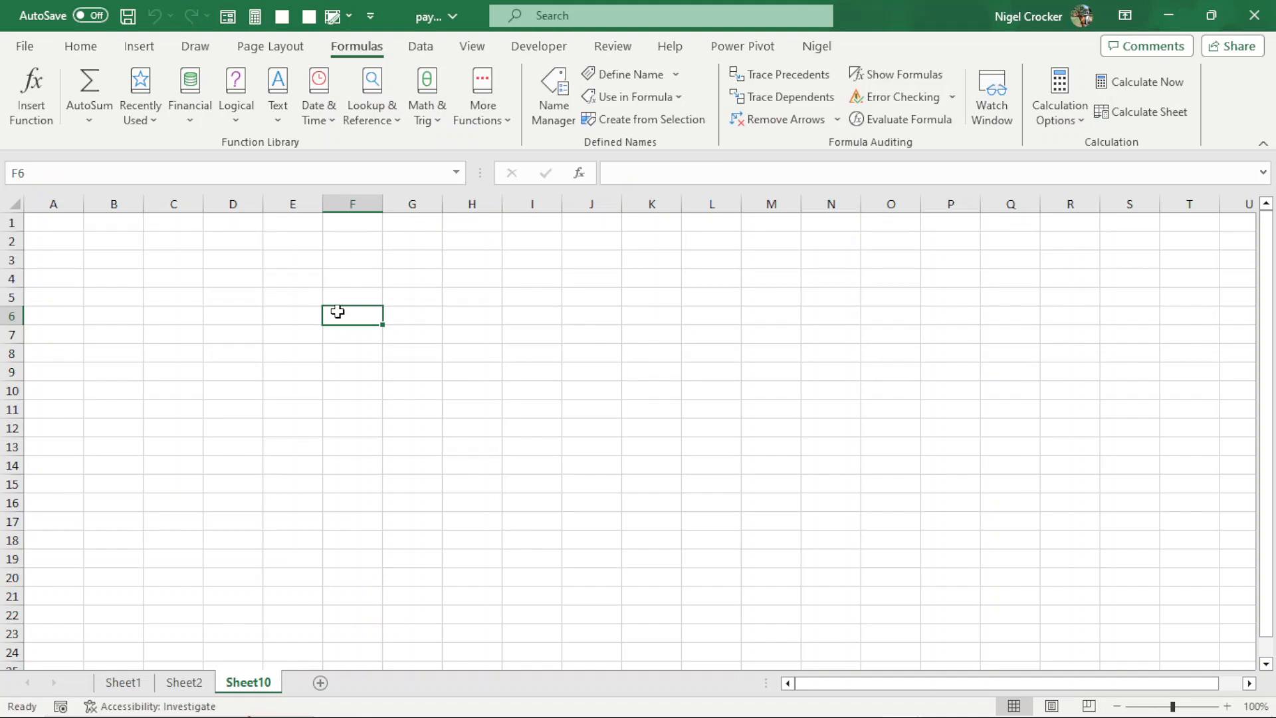
# Step: List the custom functions starting with "cal" from a formula in cell F6, and clear the cell
pyautogui.write('=')
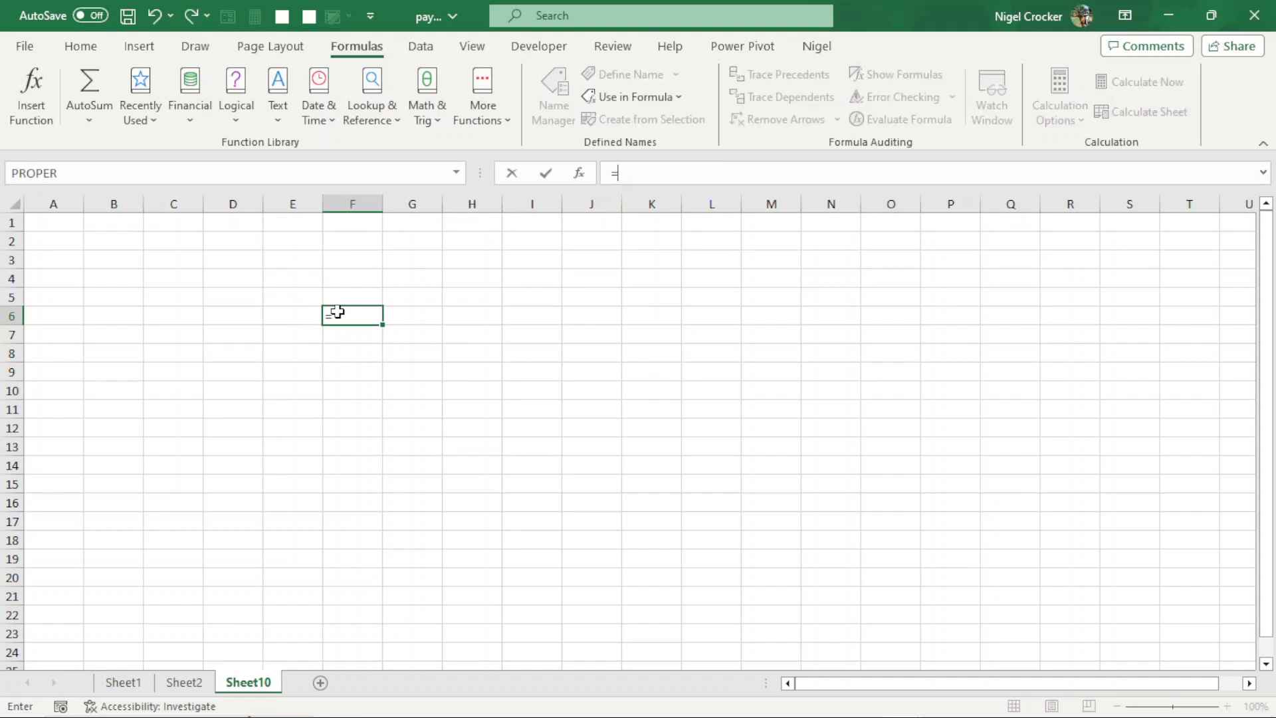
pyautogui.write('cal')
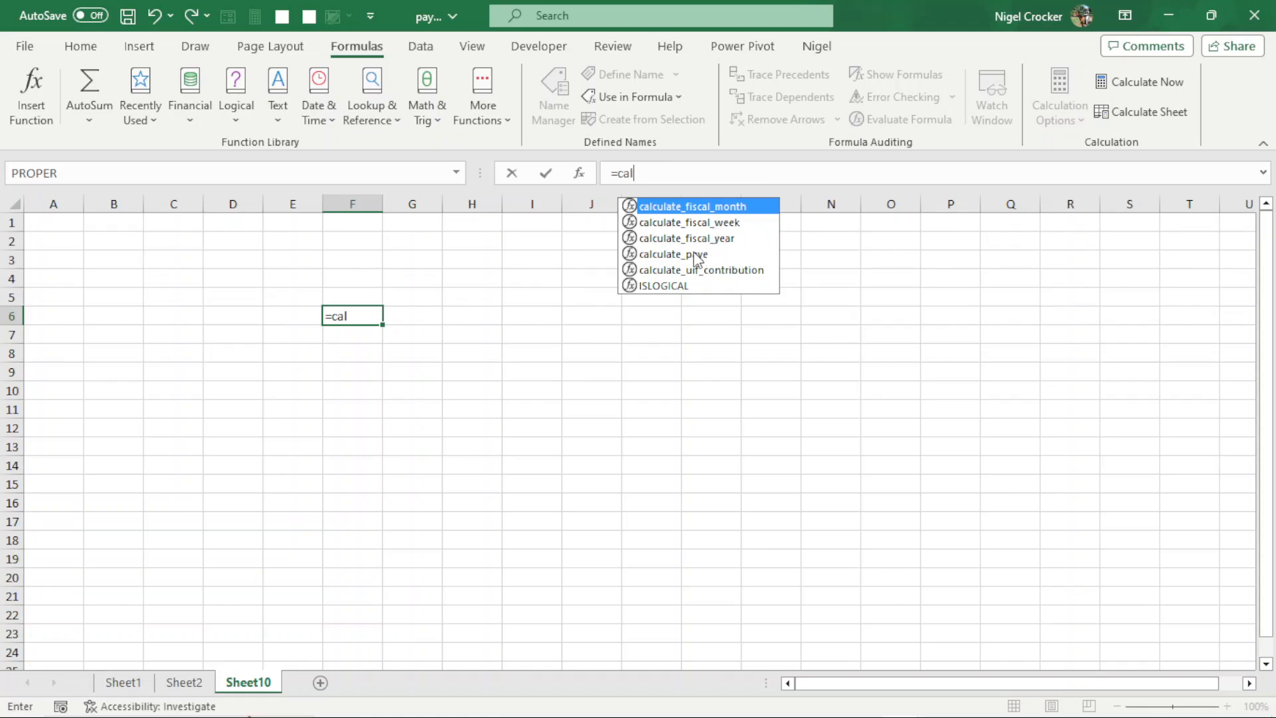
pyautogui.click(470, 308)
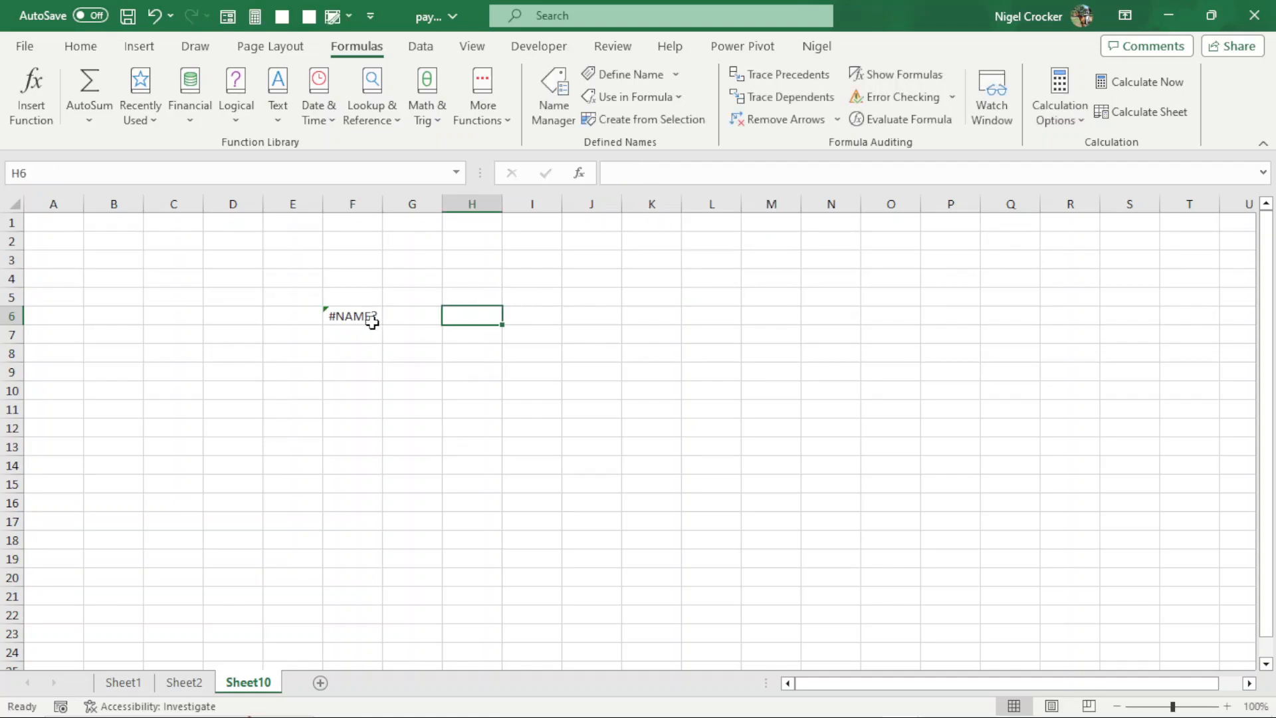
pyautogui.click(372, 323)
pyautogui.press('Delete')
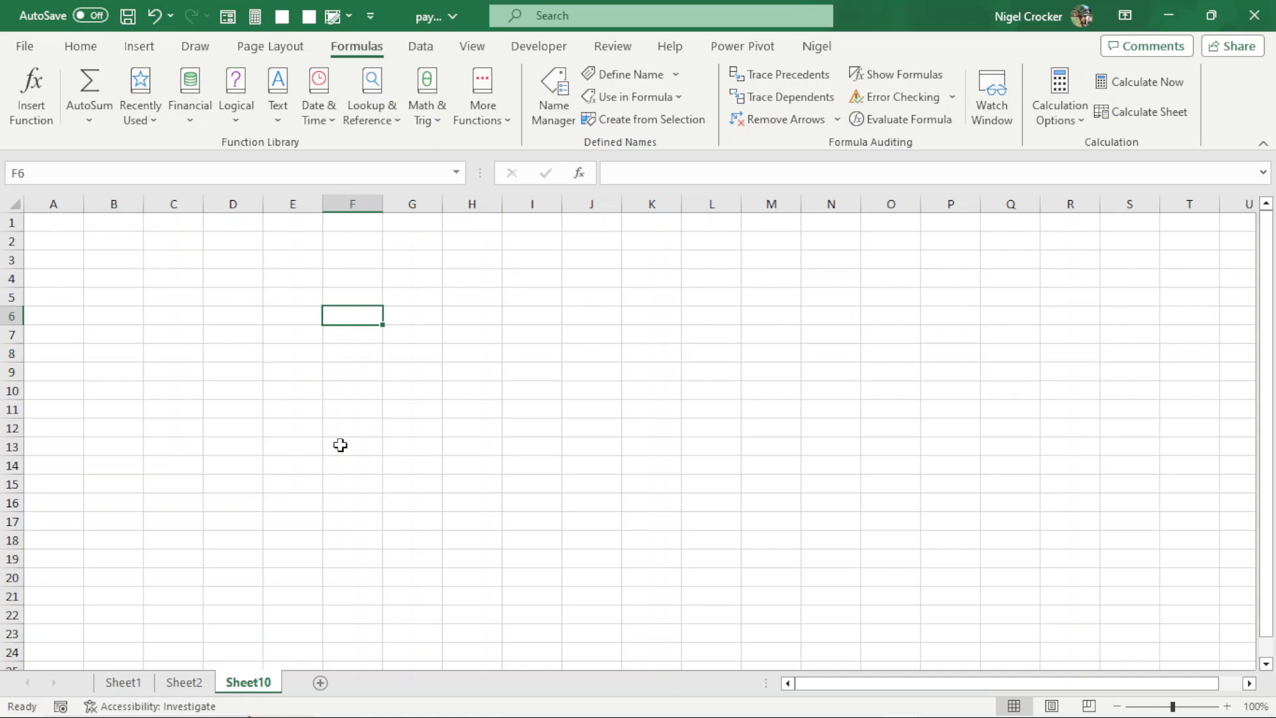
# Step: Open the Excel Add-ins manager from the program options and browse to the folder holding the add-in files
pyautogui.click(24, 47)
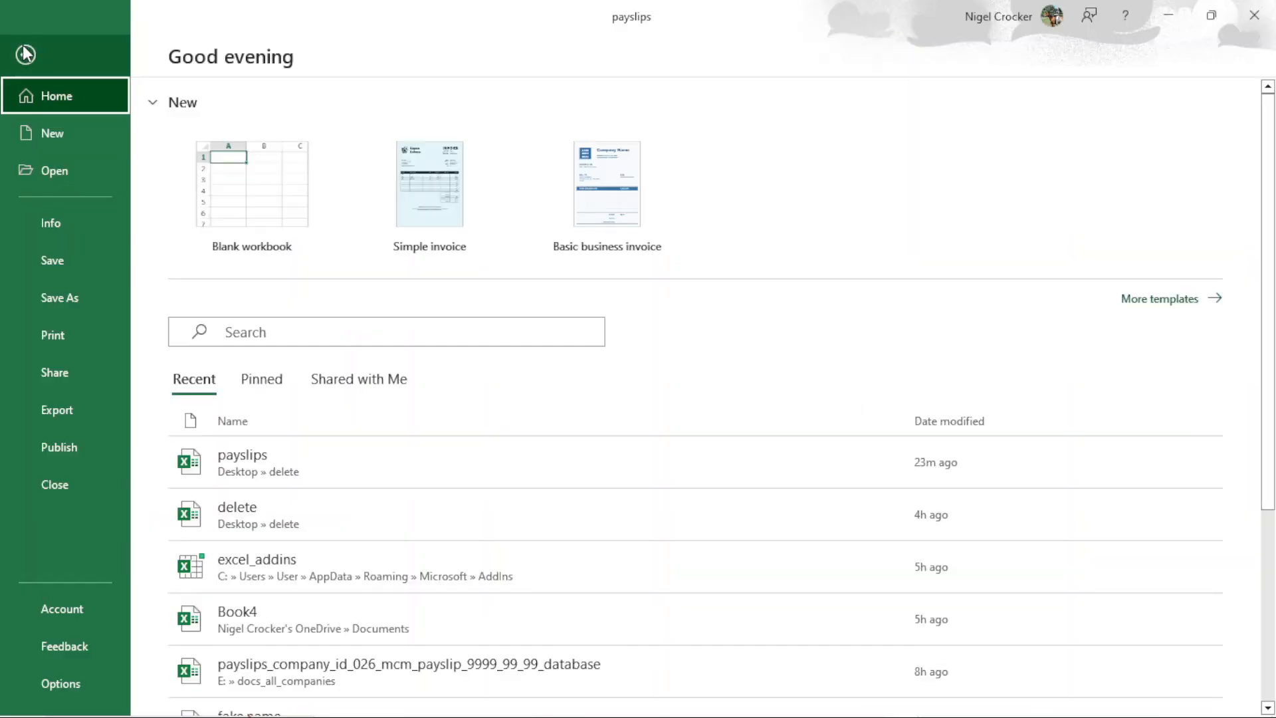
pyautogui.click(69, 686)
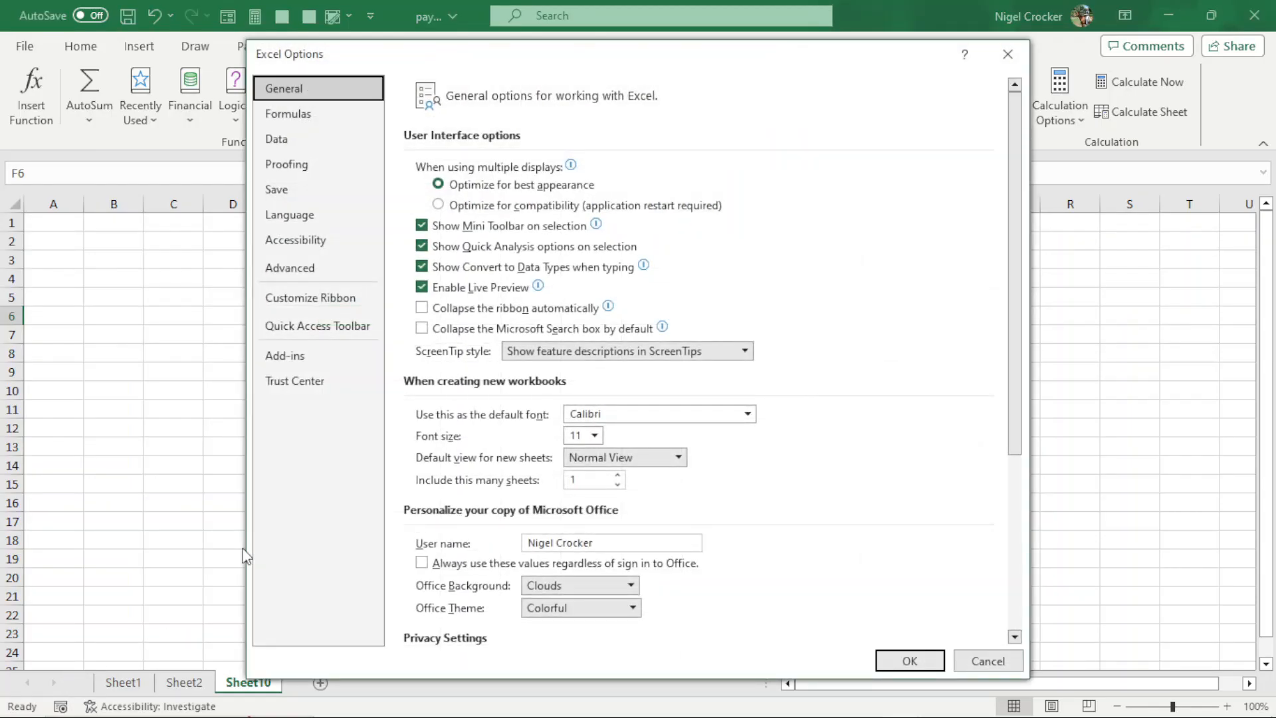
pyautogui.click(299, 362)
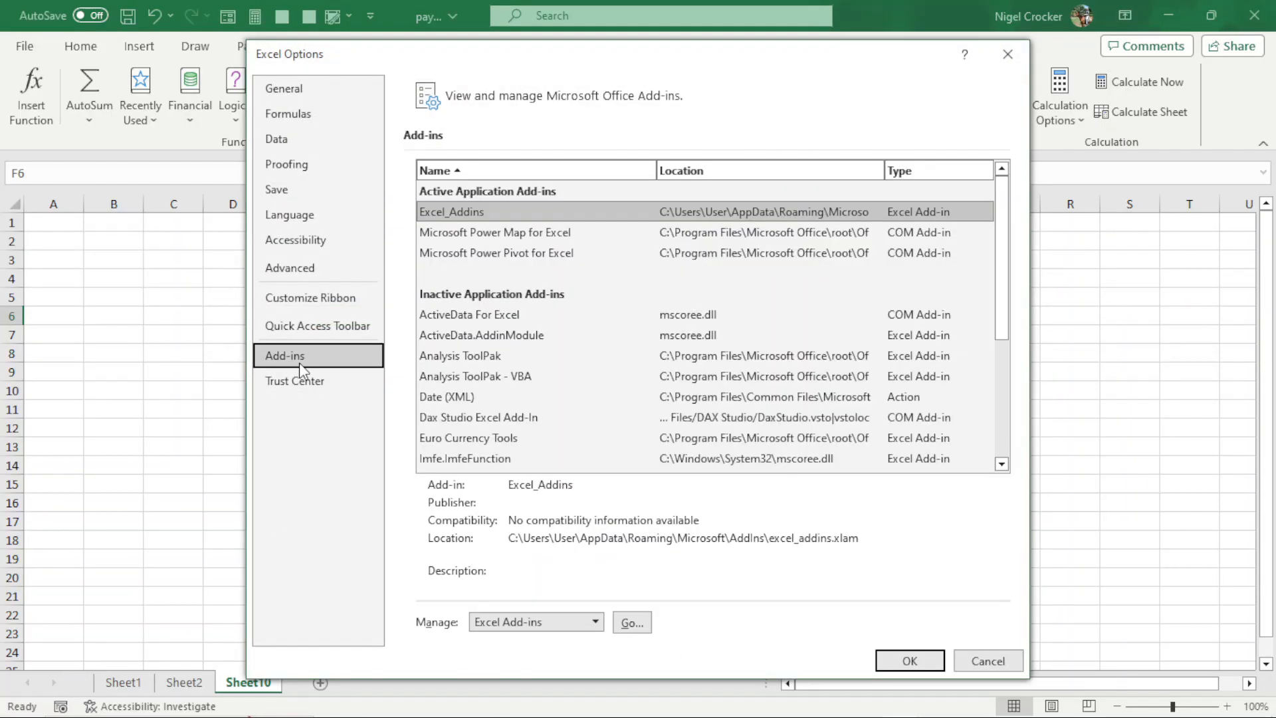
pyautogui.click(630, 623)
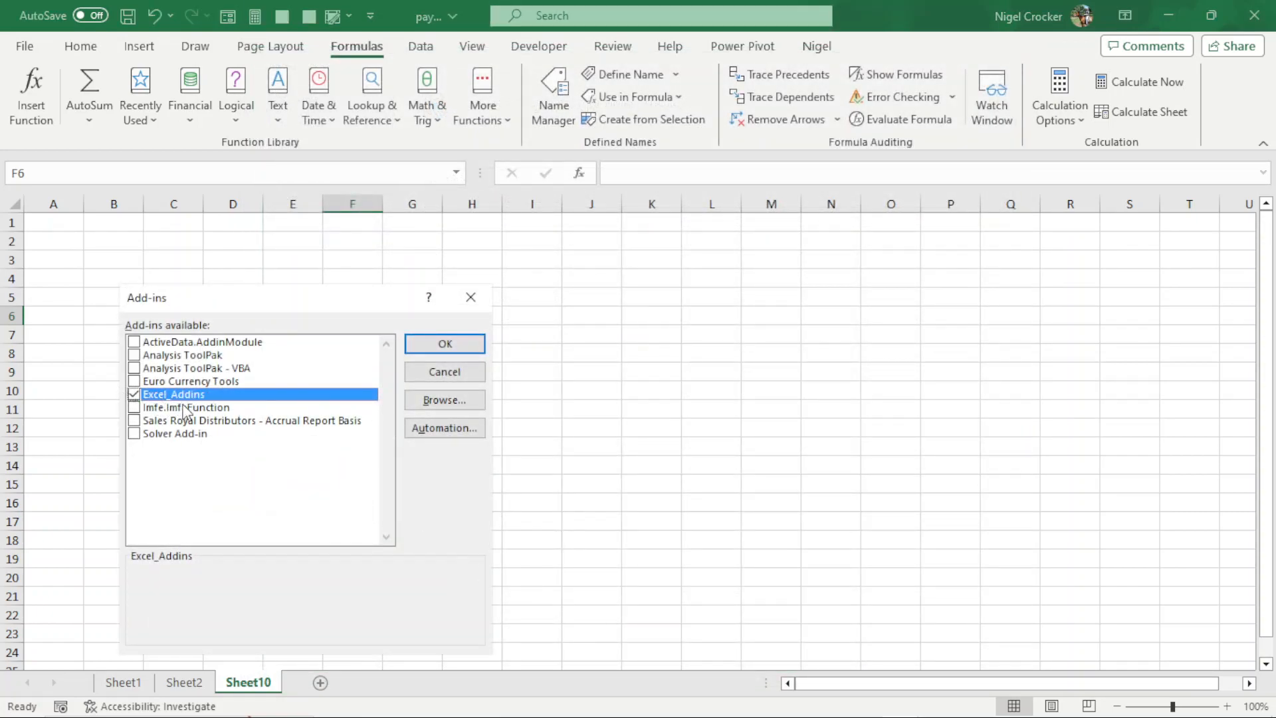
pyautogui.click(438, 401)
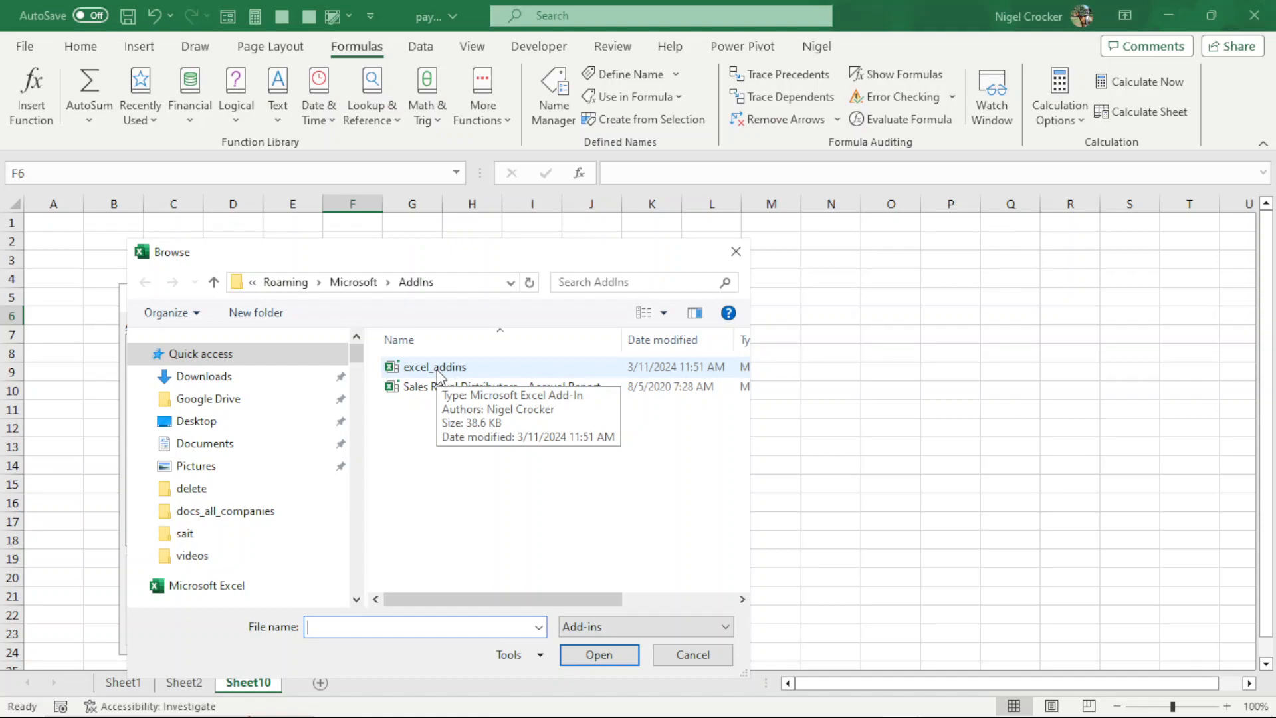
# Step: Copy the folder location from the excel_addins file's properties and close the add-in dialogs without changing anything
pyautogui.click(438, 367)
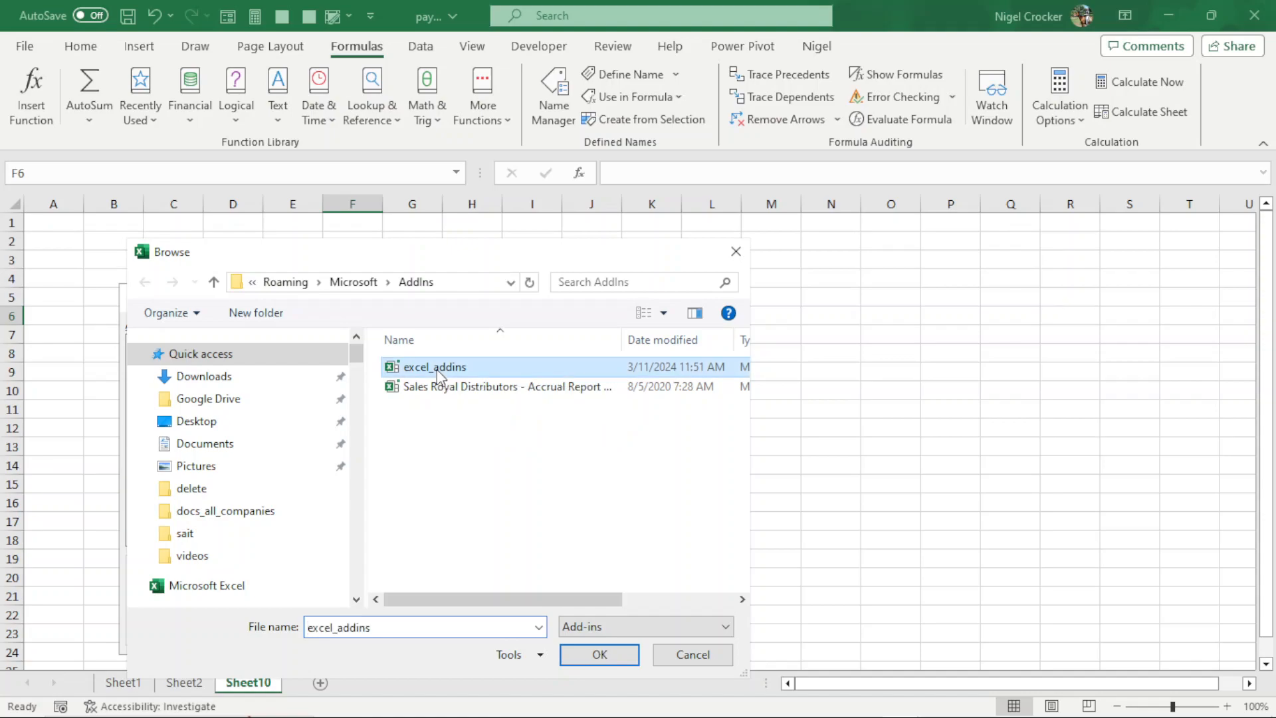
pyautogui.rightClick(438, 367)
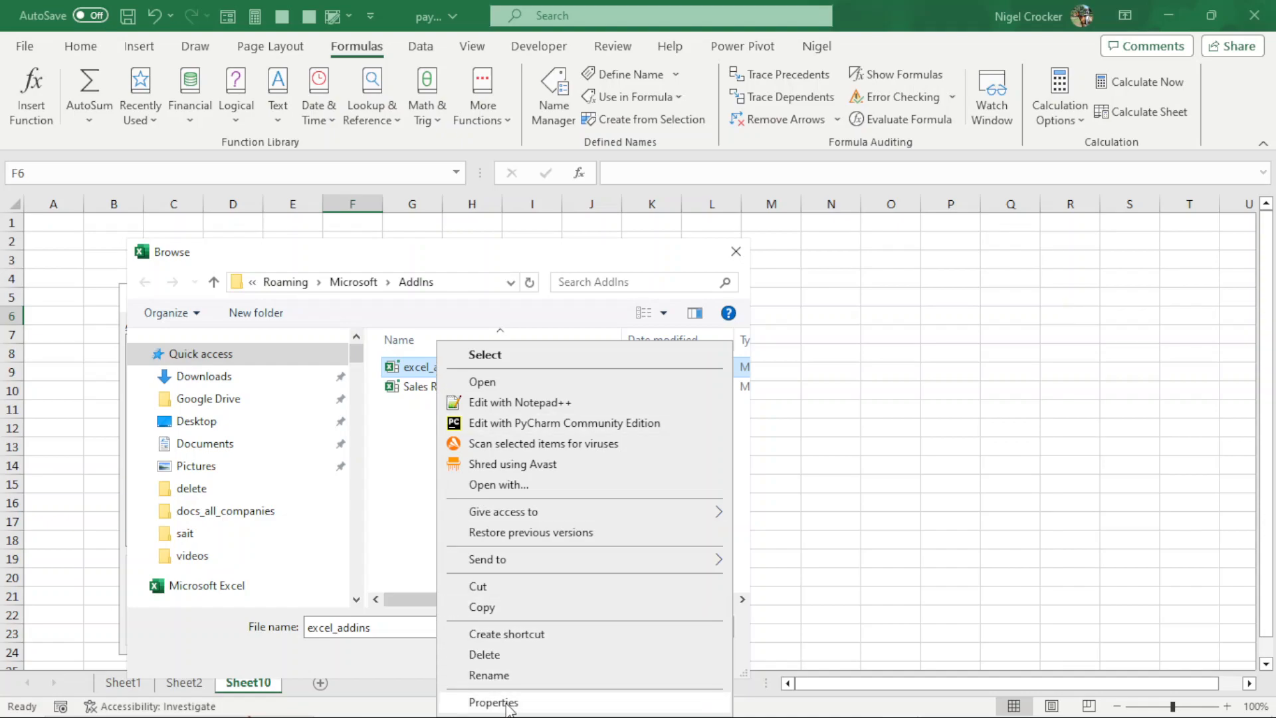
pyautogui.click(509, 703)
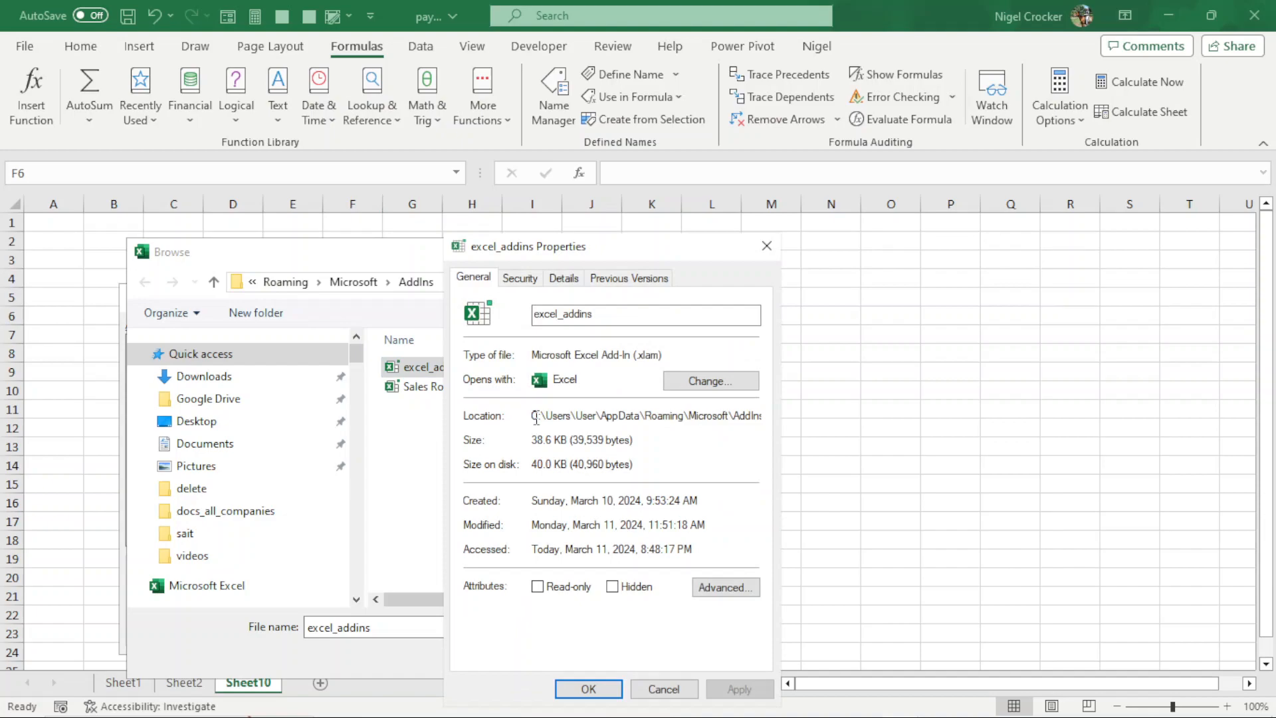
pyautogui.moveTo(532, 415); pyautogui.dragTo(758, 412)
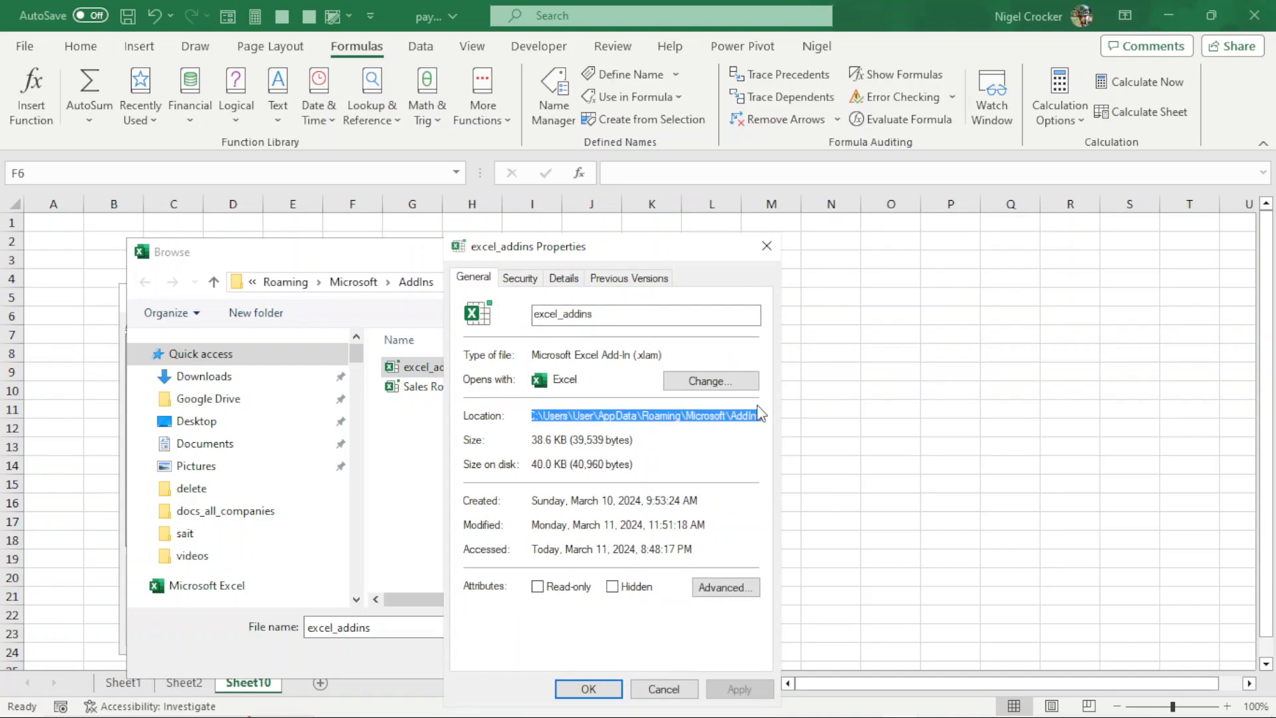
pyautogui.click(663, 688)
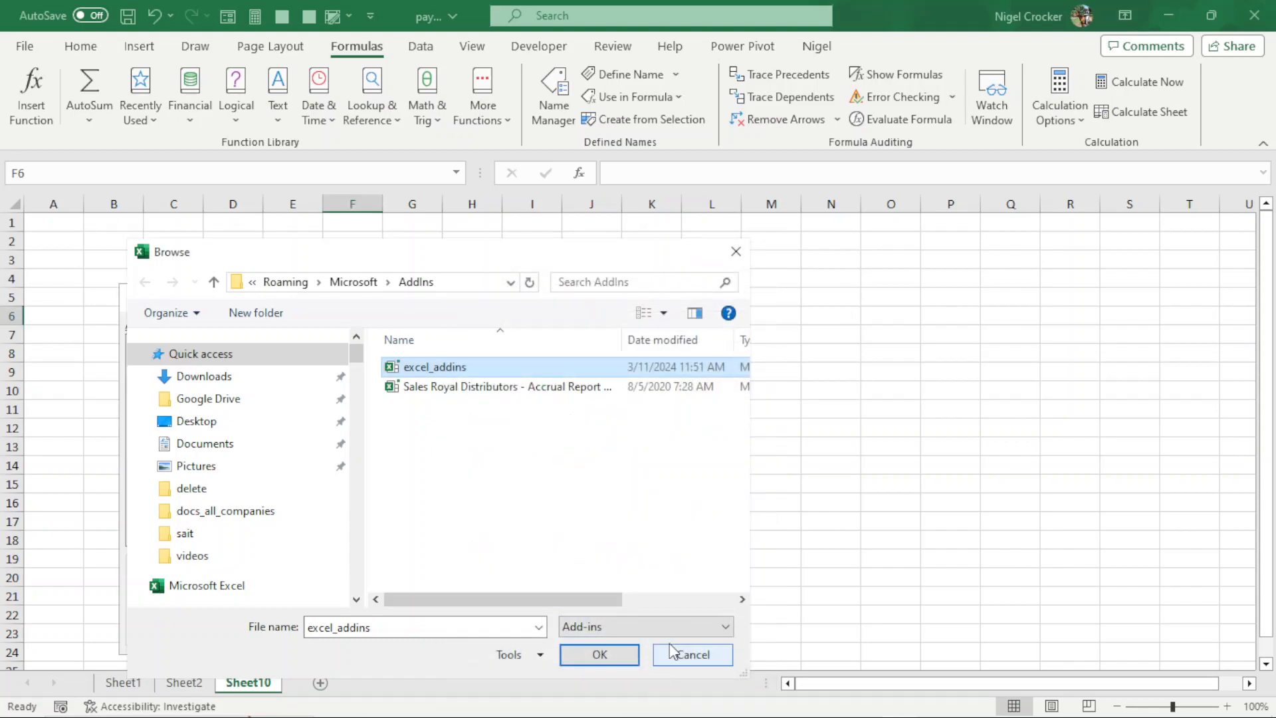
pyautogui.click(671, 653)
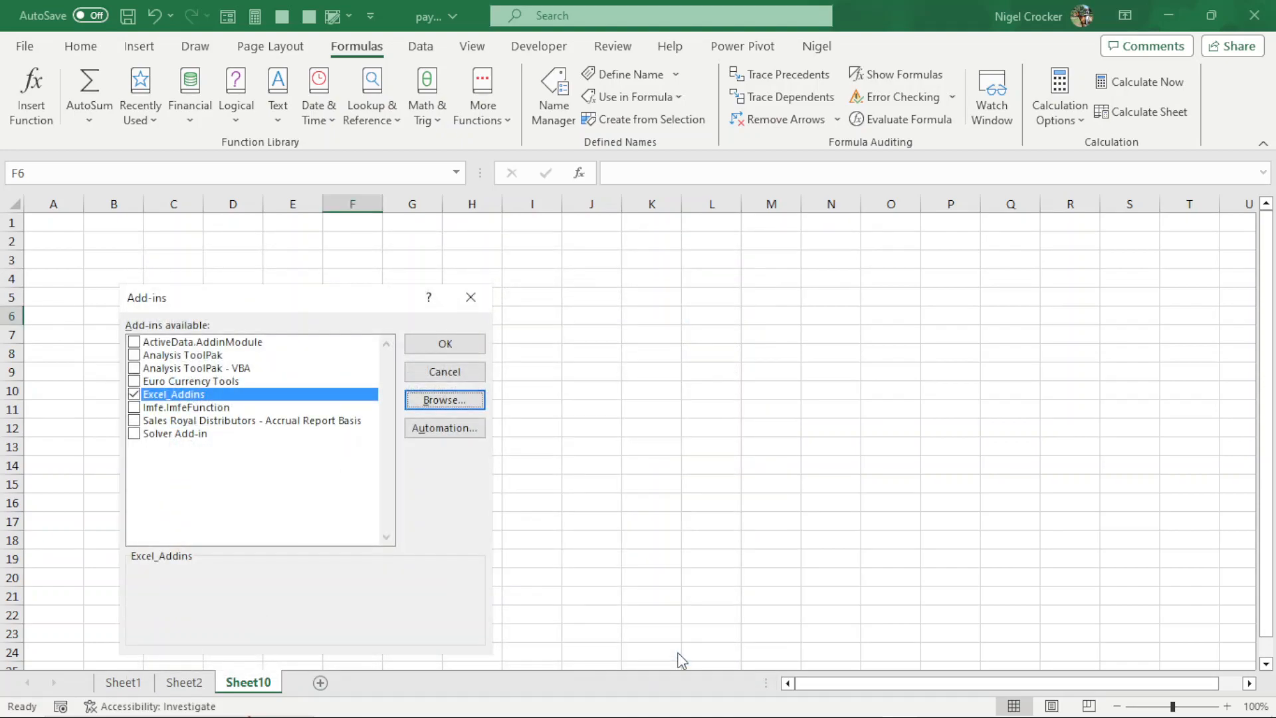
pyautogui.click(468, 371)
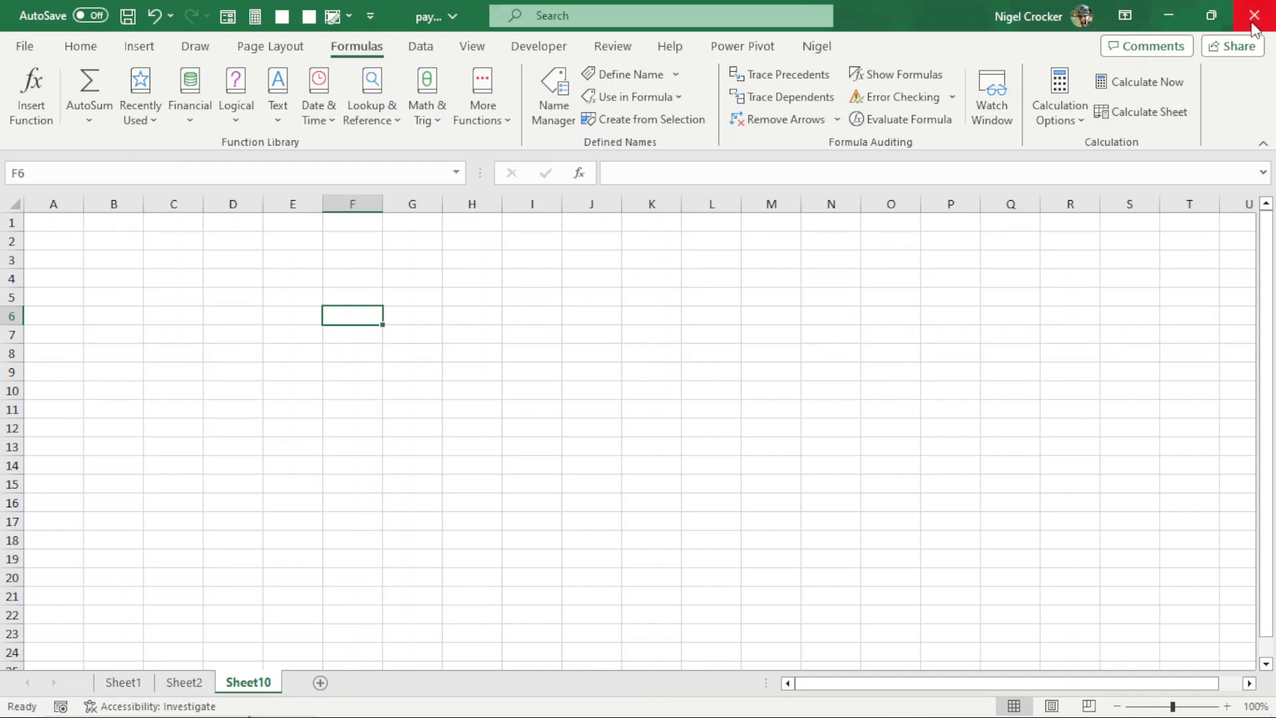
# Step: Delete the blank Sheet10 and save the payslips workbook
pyautogui.rightClick(244, 683)
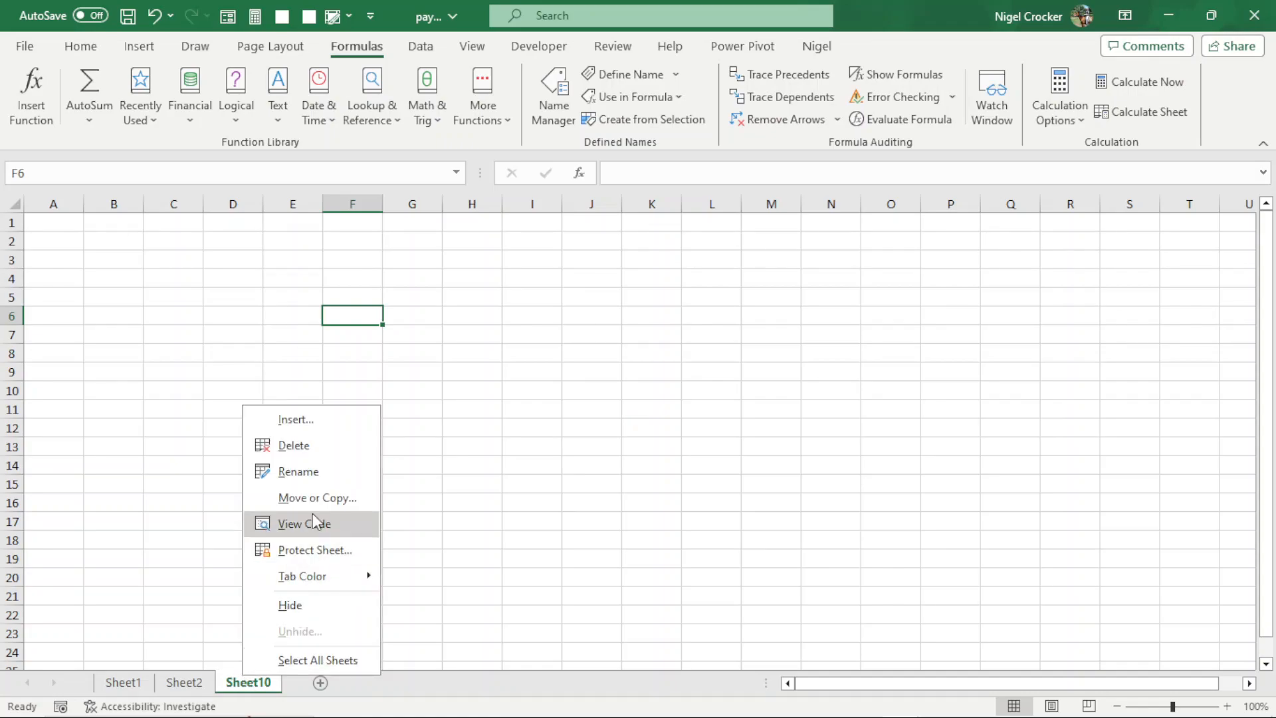
pyautogui.click(311, 449)
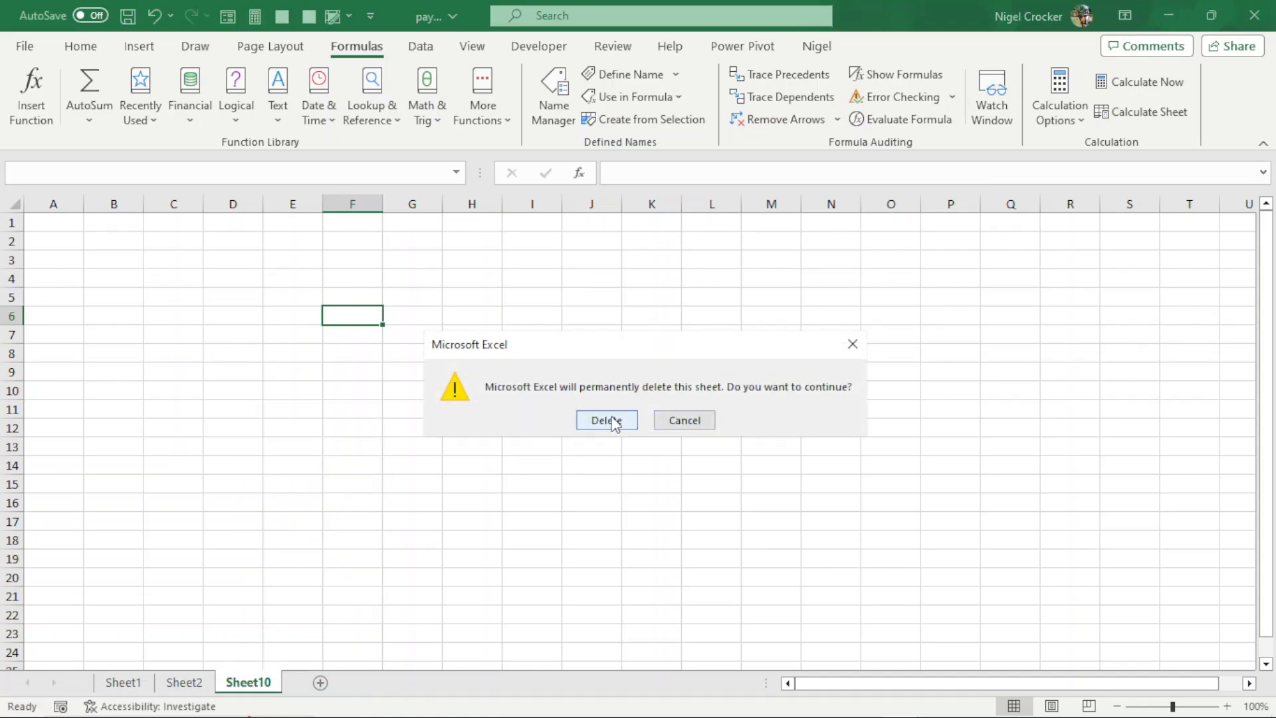
pyautogui.click(606, 421)
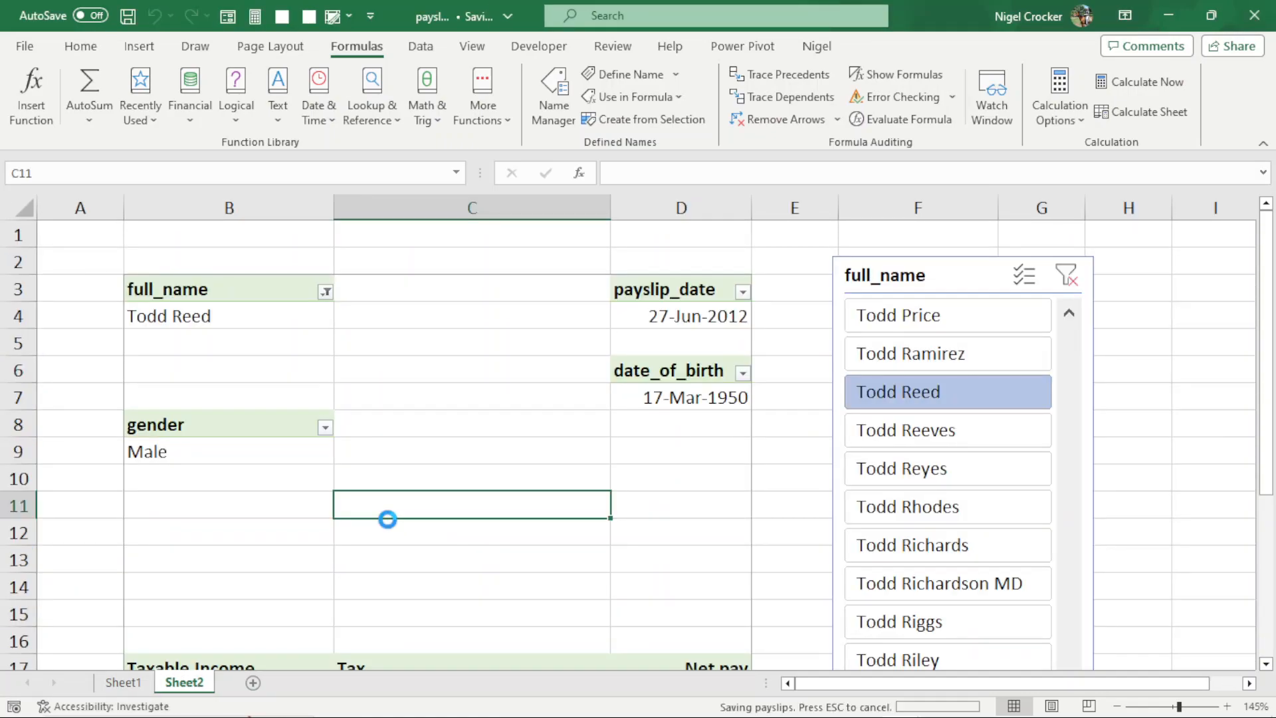
# Step: Close the payslips workbook and the Book1 title workbook
pyautogui.click(1257, 26)
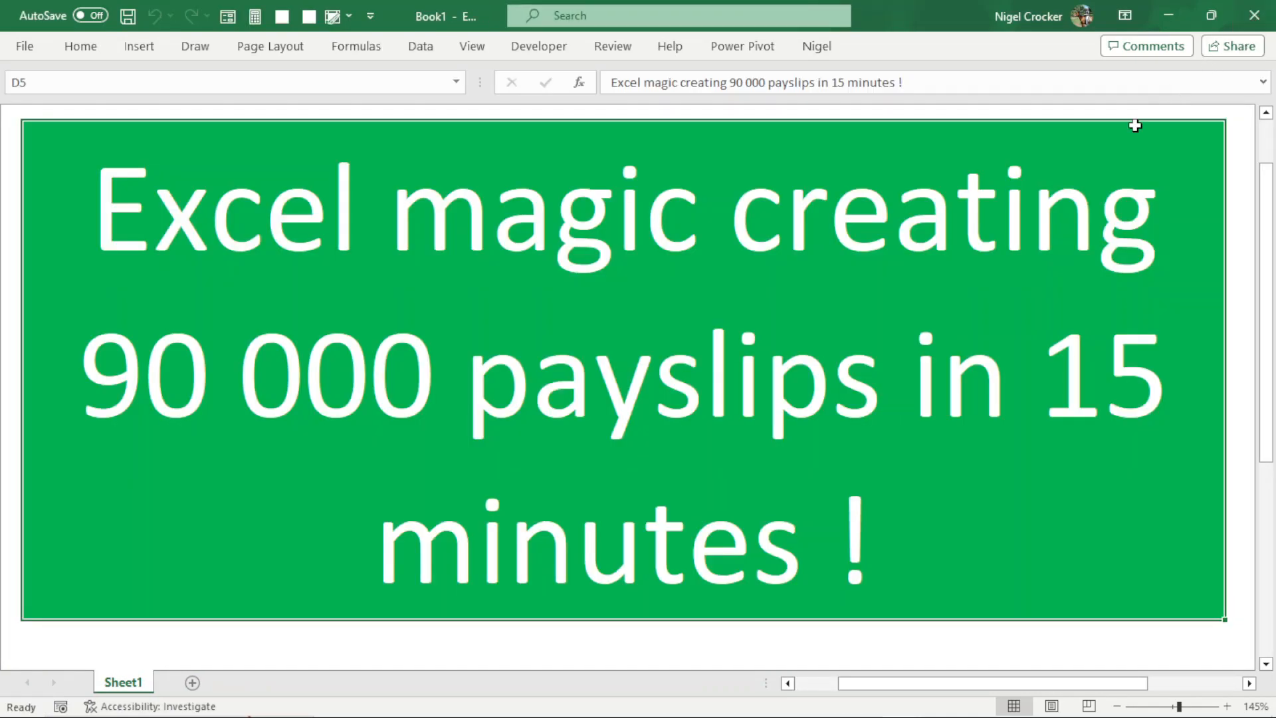
pyautogui.click(1257, 17)
pyautogui.click(729, 469)
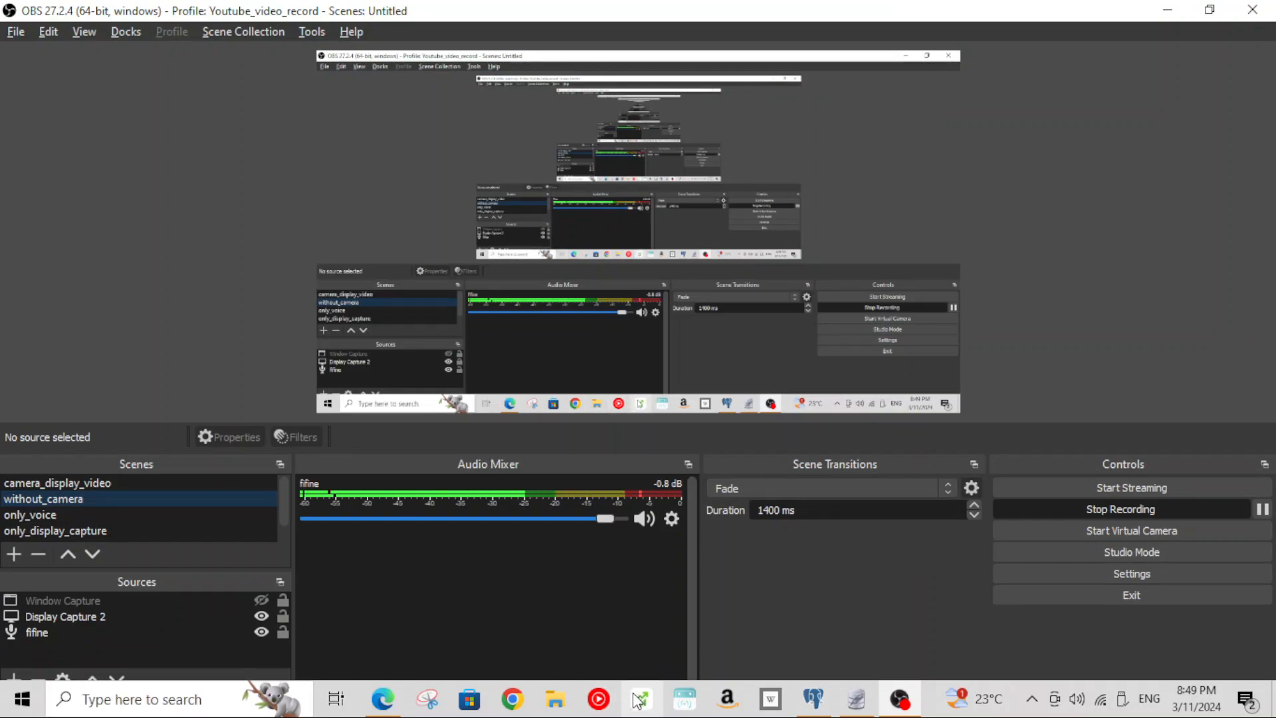
# Step: In File Explorer, go to C:\Users\User\AppData\Roaming\Microsoft\AddIns and open the excel_addins file
pyautogui.click(555, 699)
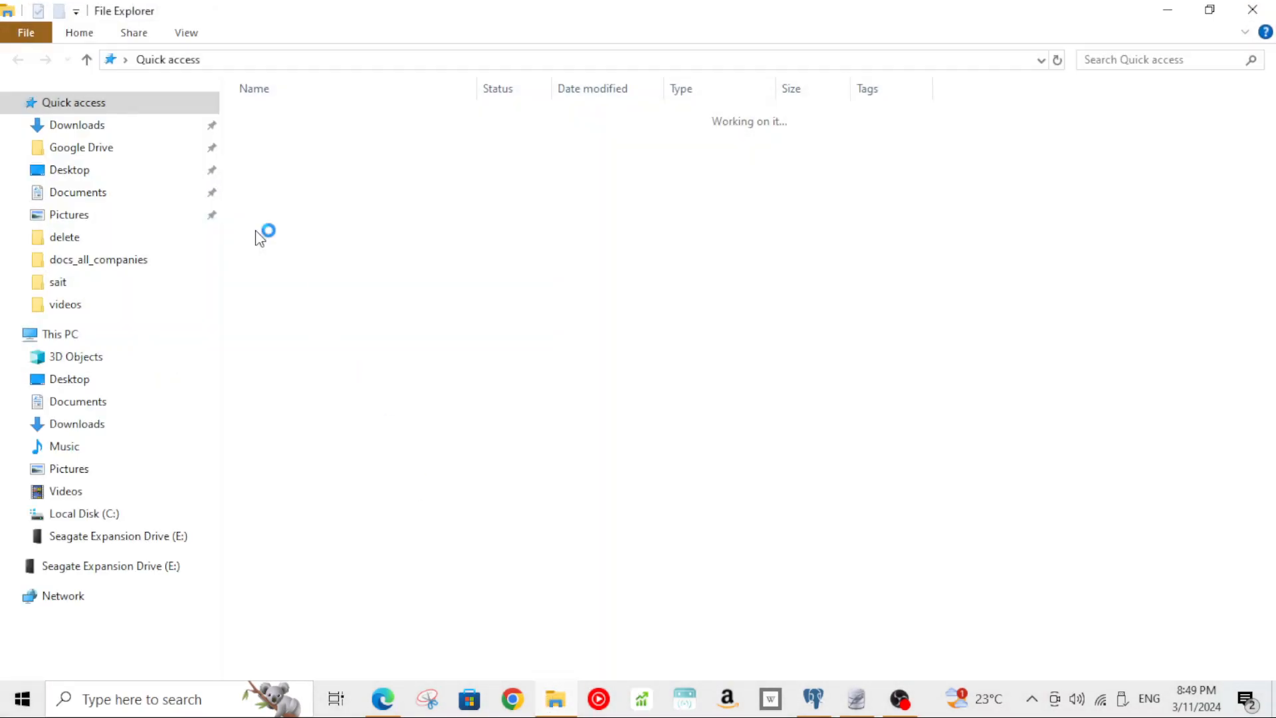
pyautogui.click(226, 61)
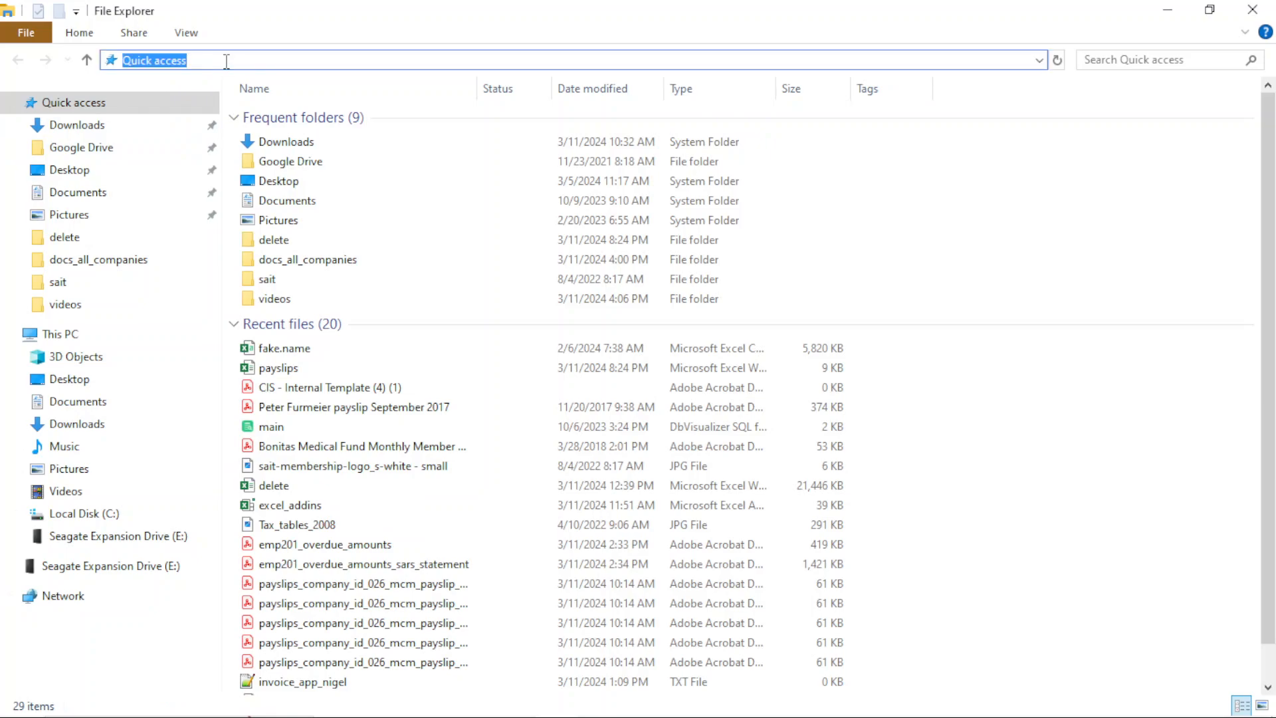
pyautogui.write('C:\\Users\\User\\AppData\\Roaming\\Microsoft\\AddIns')
pyautogui.press('Return')
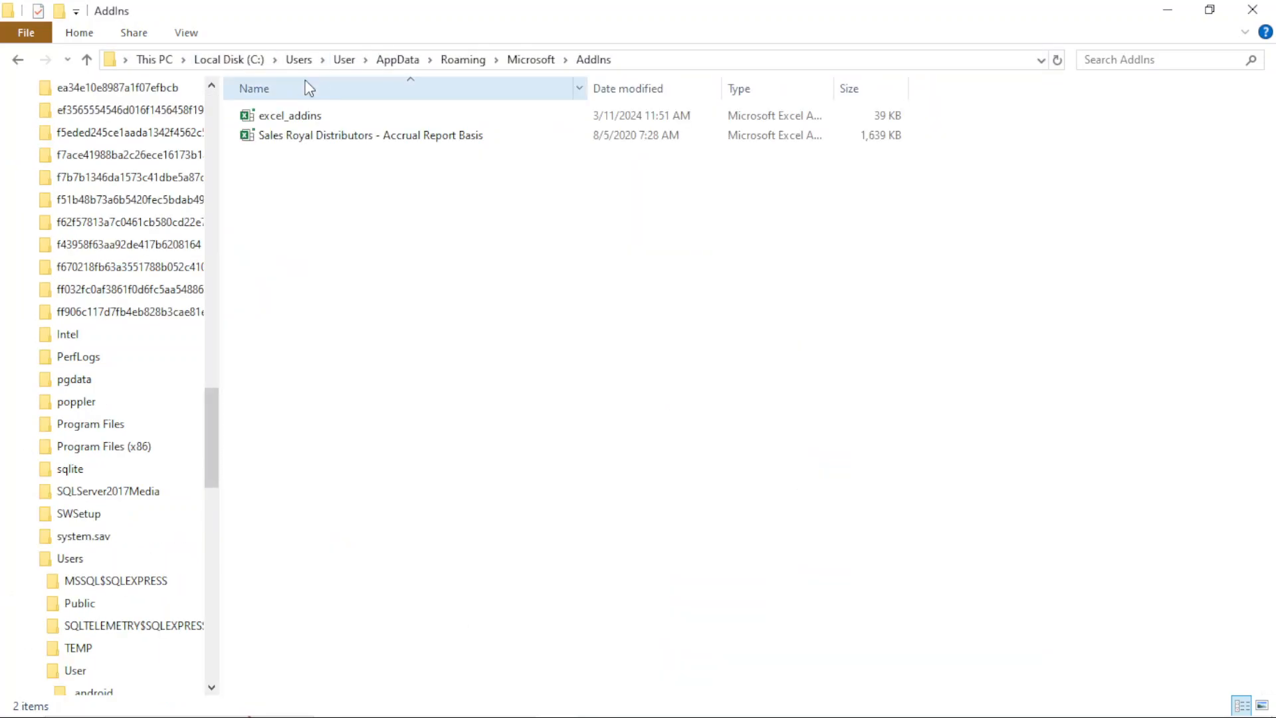
pyautogui.click(295, 115)
pyautogui.doubleClick(294, 116)
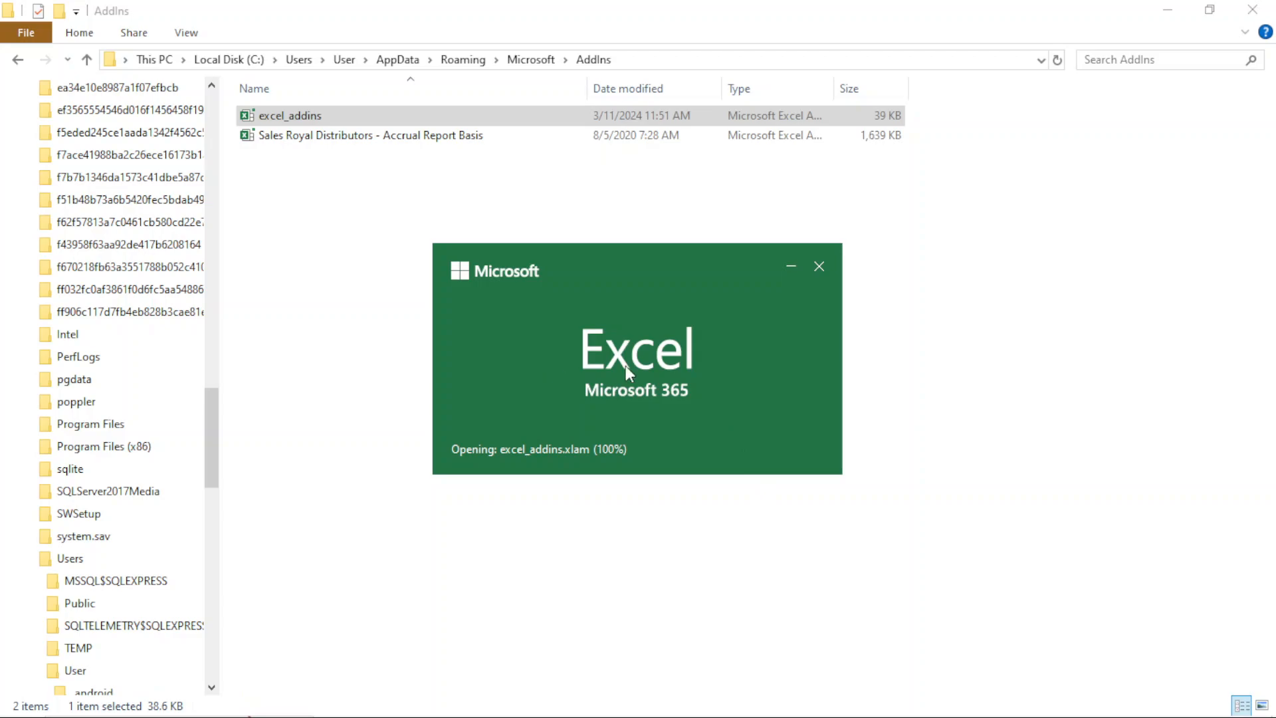
# Step: Cancel the pending Excel launch, reopen File Explorer at C:\Users\User\AppData\Roaming\Microsoft\AddIns, and open excel_addins in a maximized Excel window
pyautogui.click(820, 267)
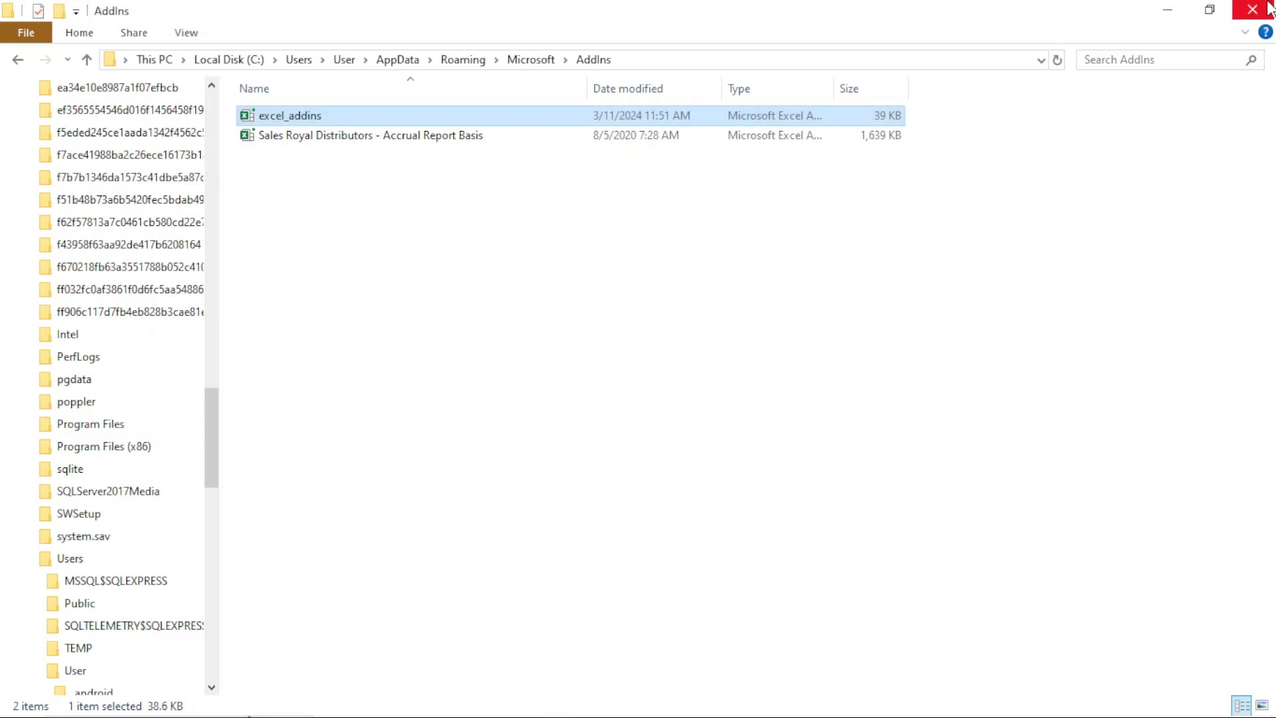
pyautogui.click(1269, 8)
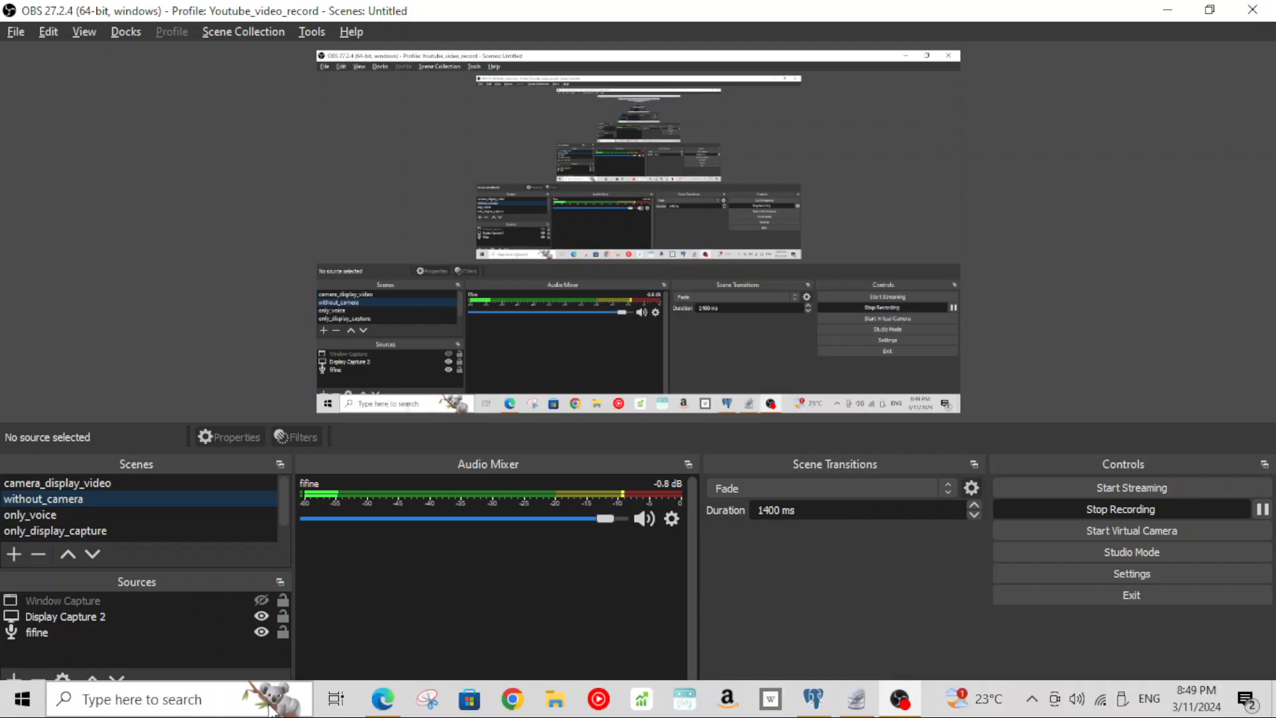
pyautogui.click(560, 709)
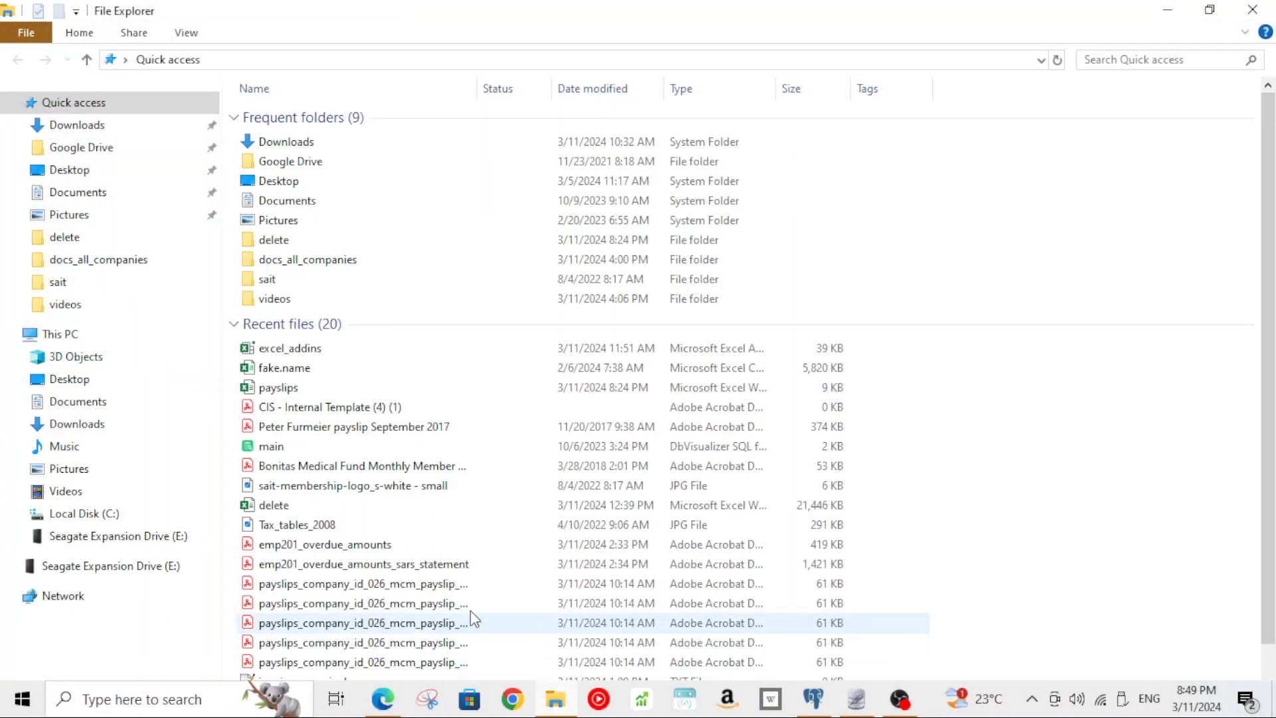
pyautogui.click(230, 56)
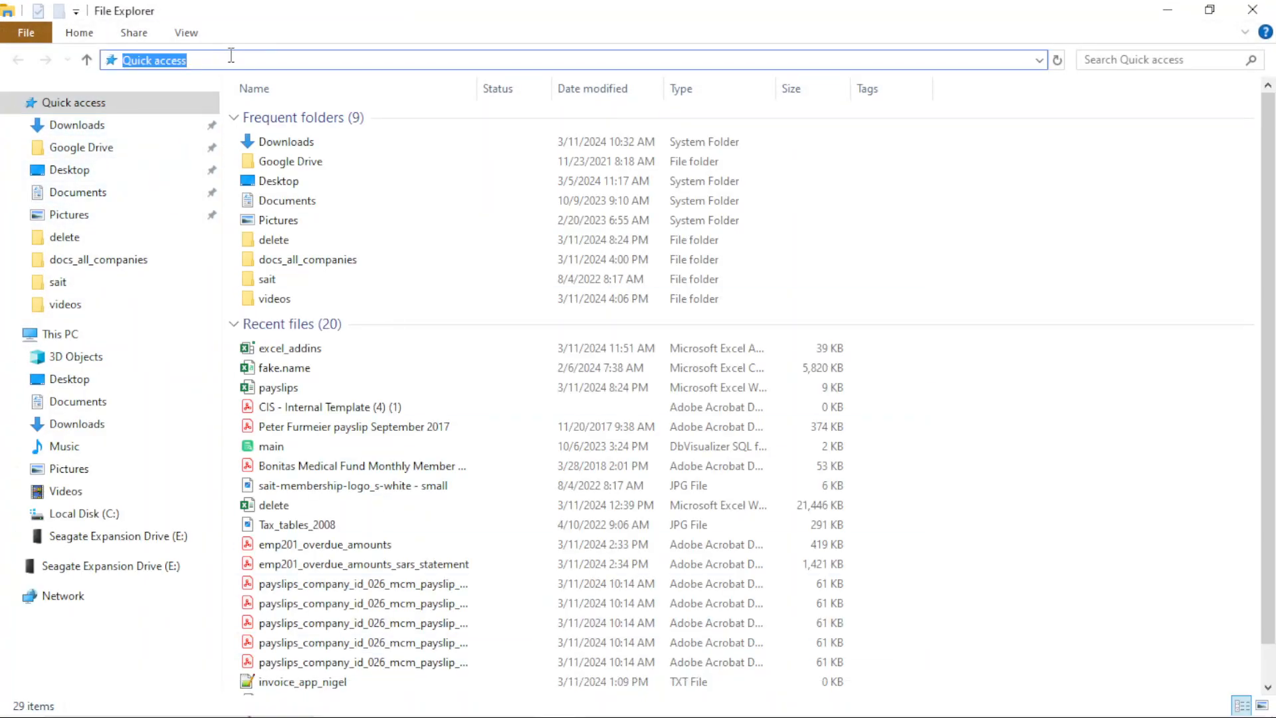
pyautogui.write('C:\\Users\\User\\AppData\\Roaming\\Microsoft\\AddIns')
pyautogui.press('Return')
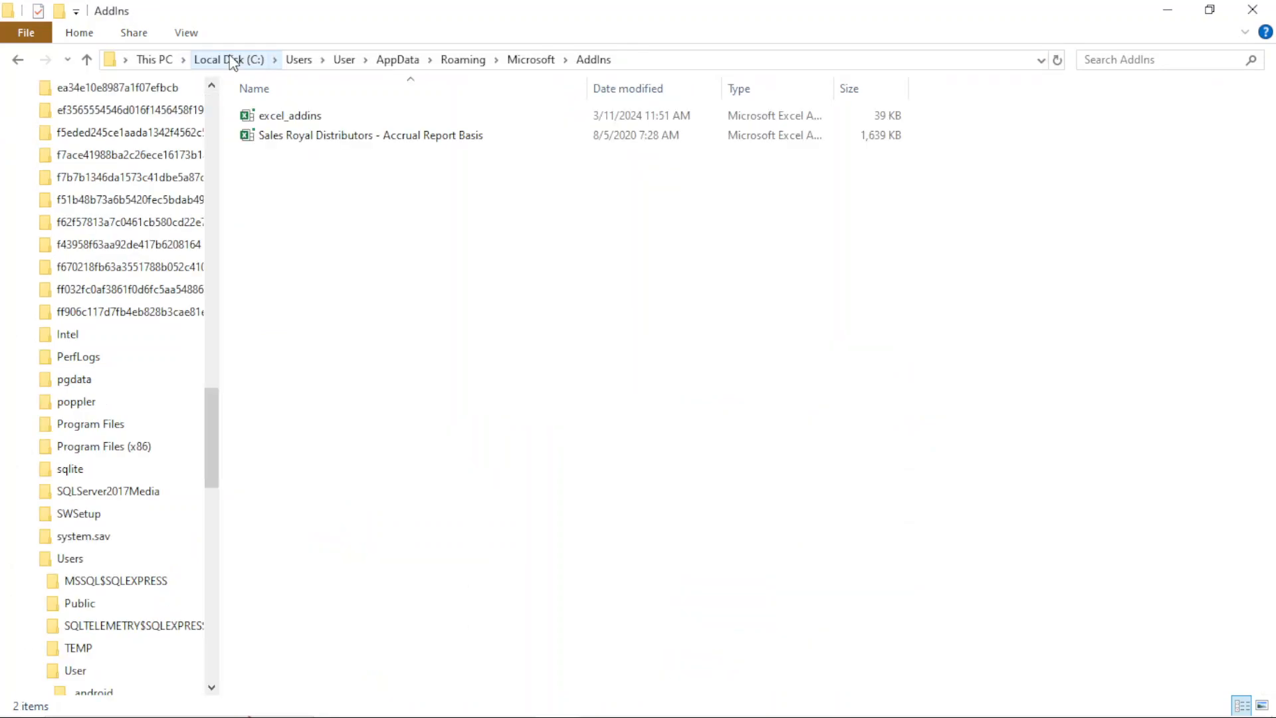
pyautogui.doubleClick(292, 119)
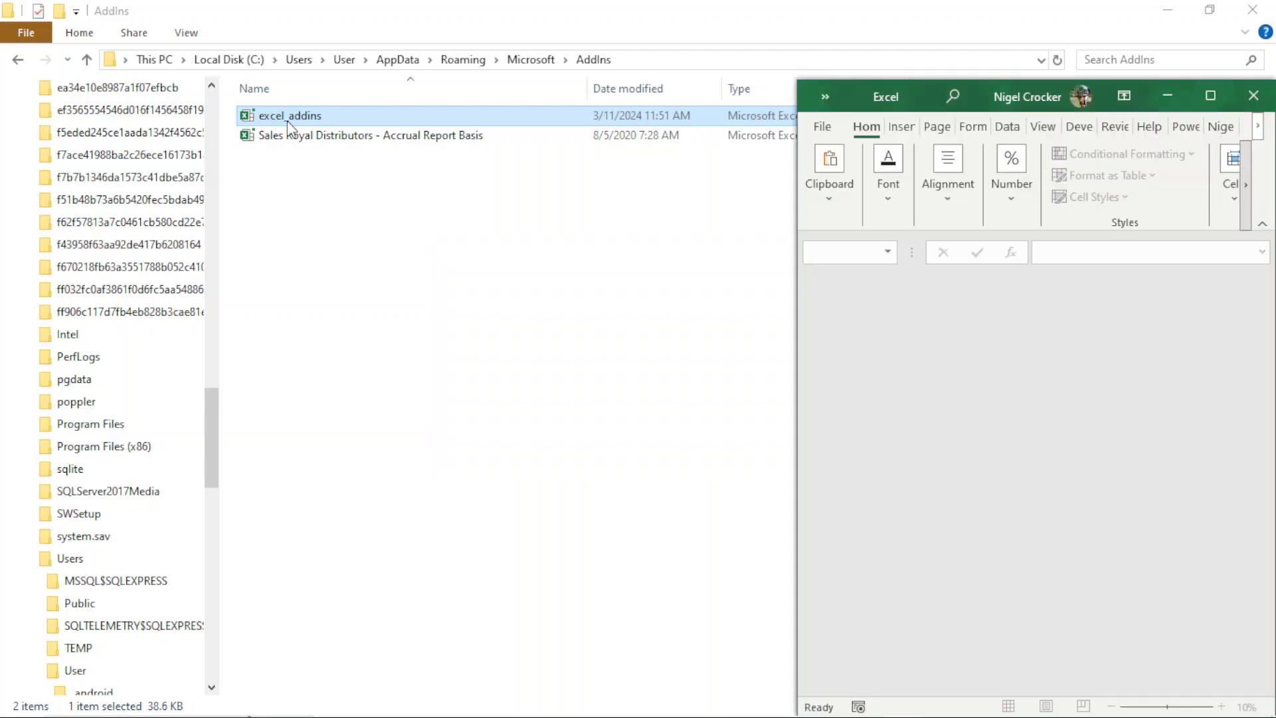
pyautogui.click(1209, 95)
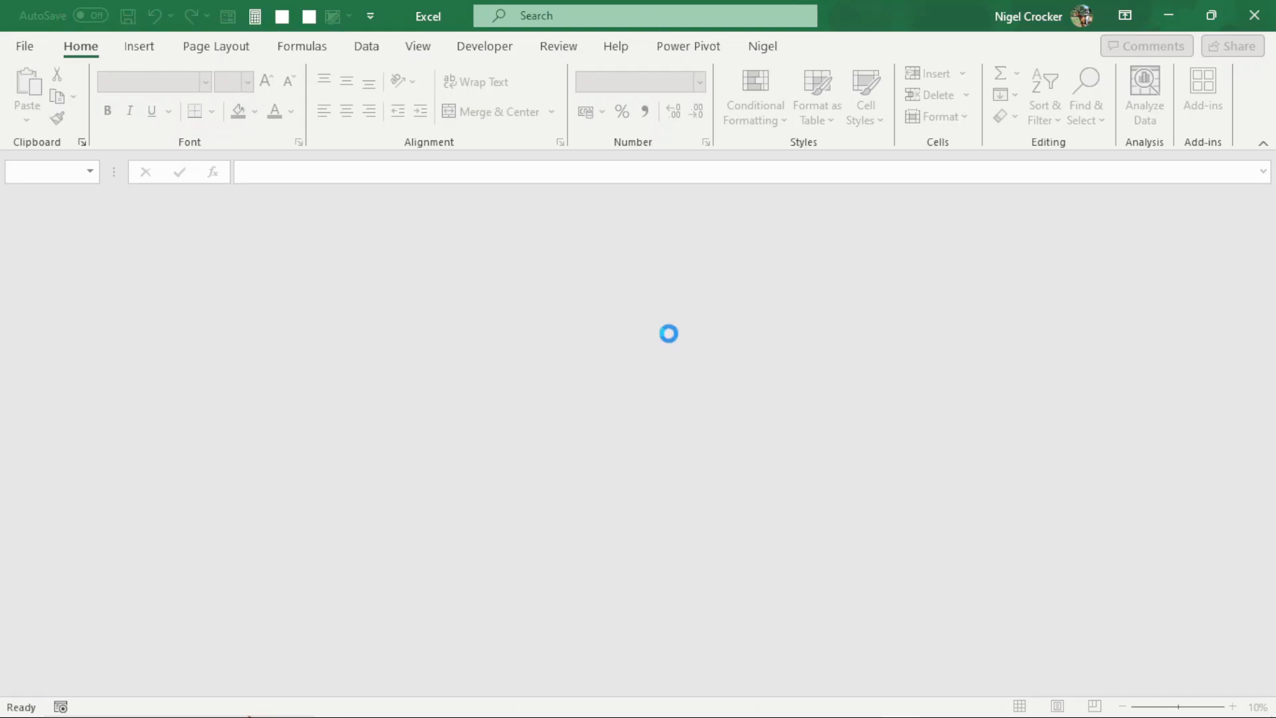
# Step: Open the add-in's code in the Visual Basic editor and go to the calculate_paye function in Module1
pyautogui.hotkey('alt', 'F11')
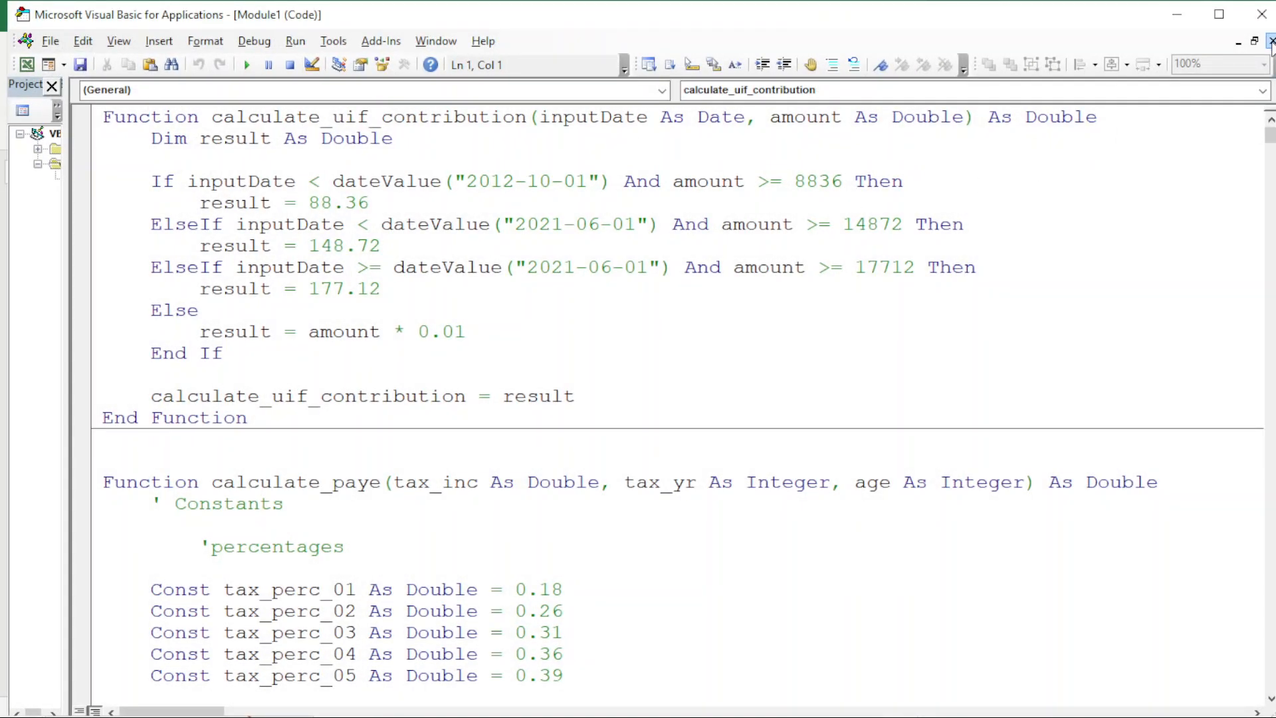
pyautogui.click(1263, 90)
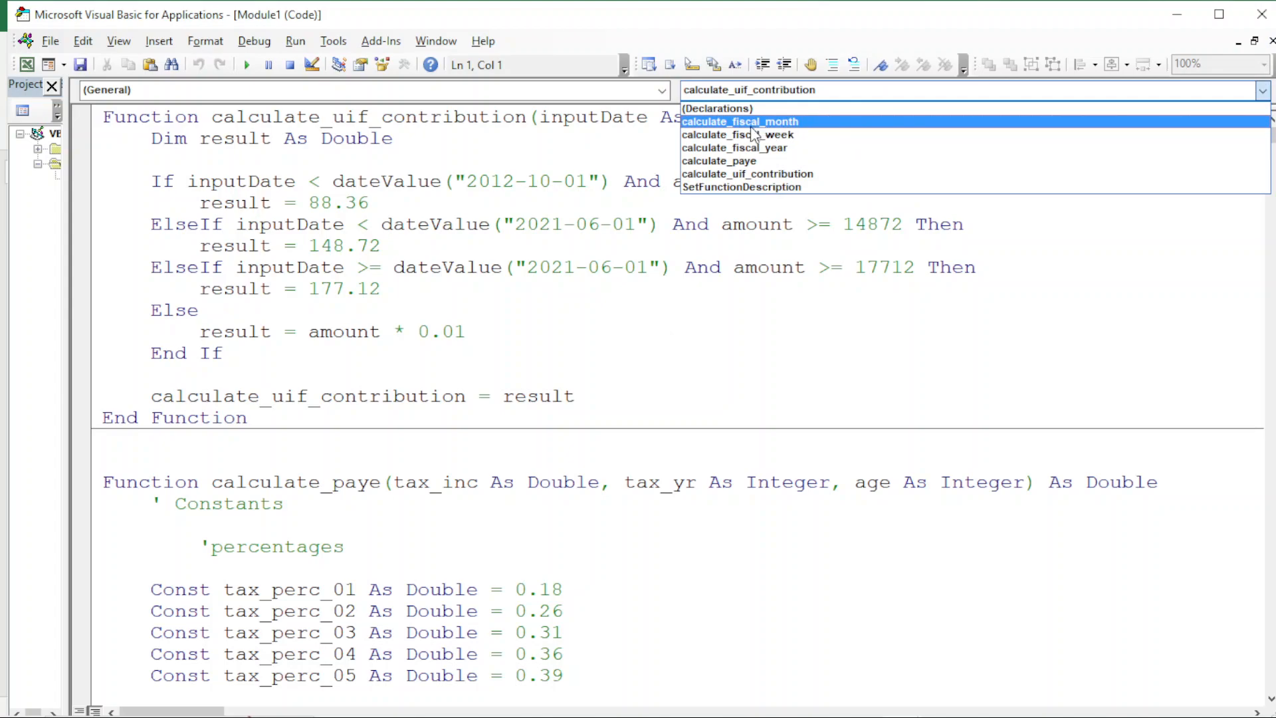
pyautogui.click(751, 162)
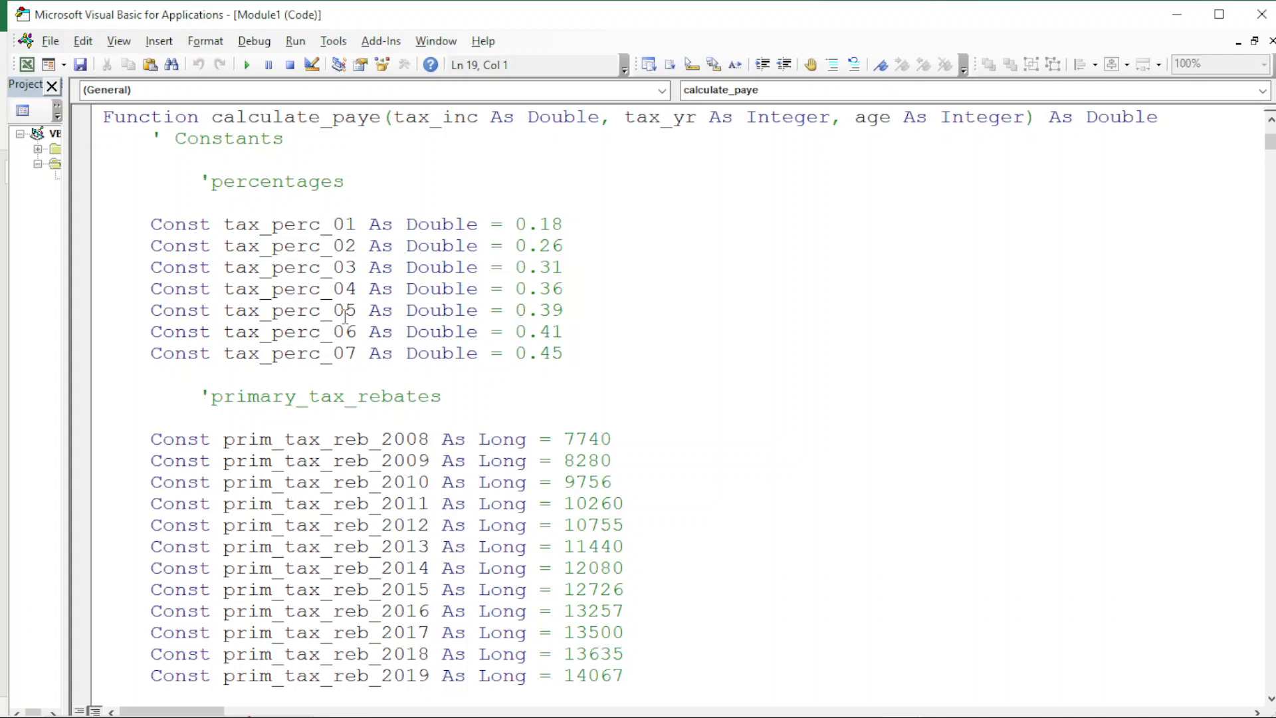
# Step: Examine the calculate_paye code from its tax rebate constants through the tax-year calculations to the function's end, and close the code editor and Excel
pyautogui.scroll(-10, 266, 316)
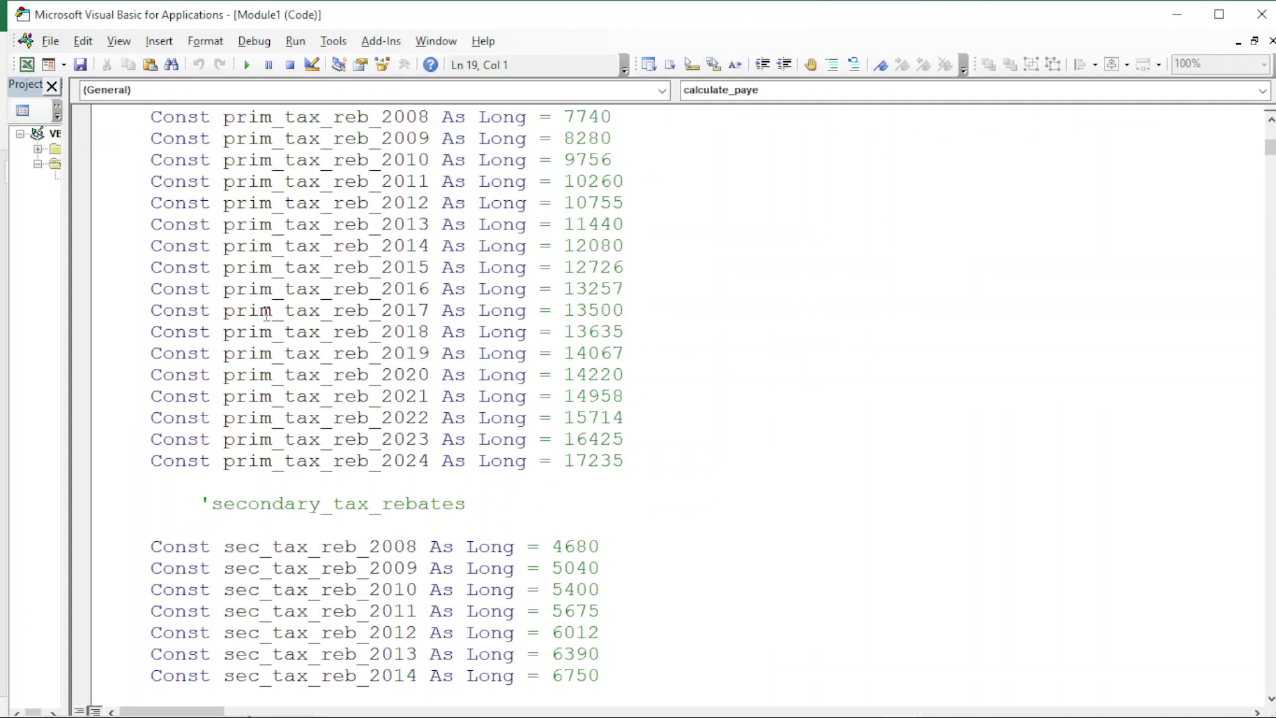
pyautogui.moveTo(1270, 157); pyautogui.dragTo(1266, 377)
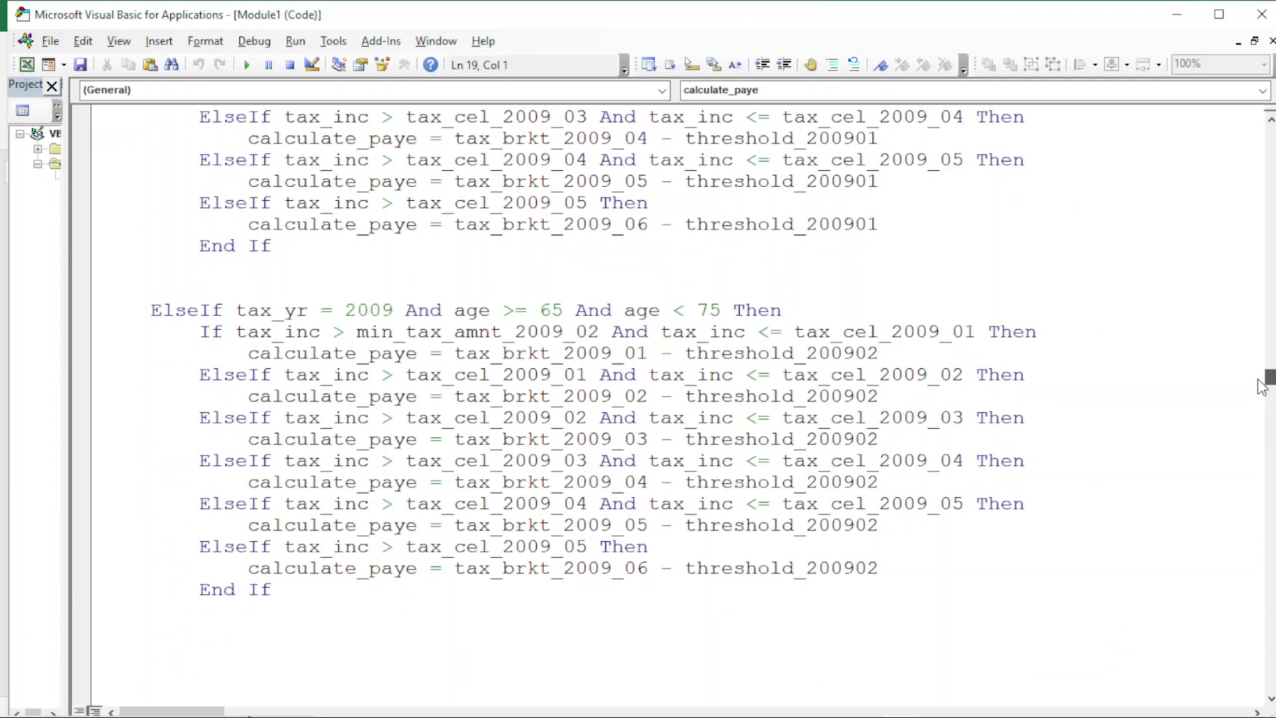
pyautogui.scroll(12, 445, 295)
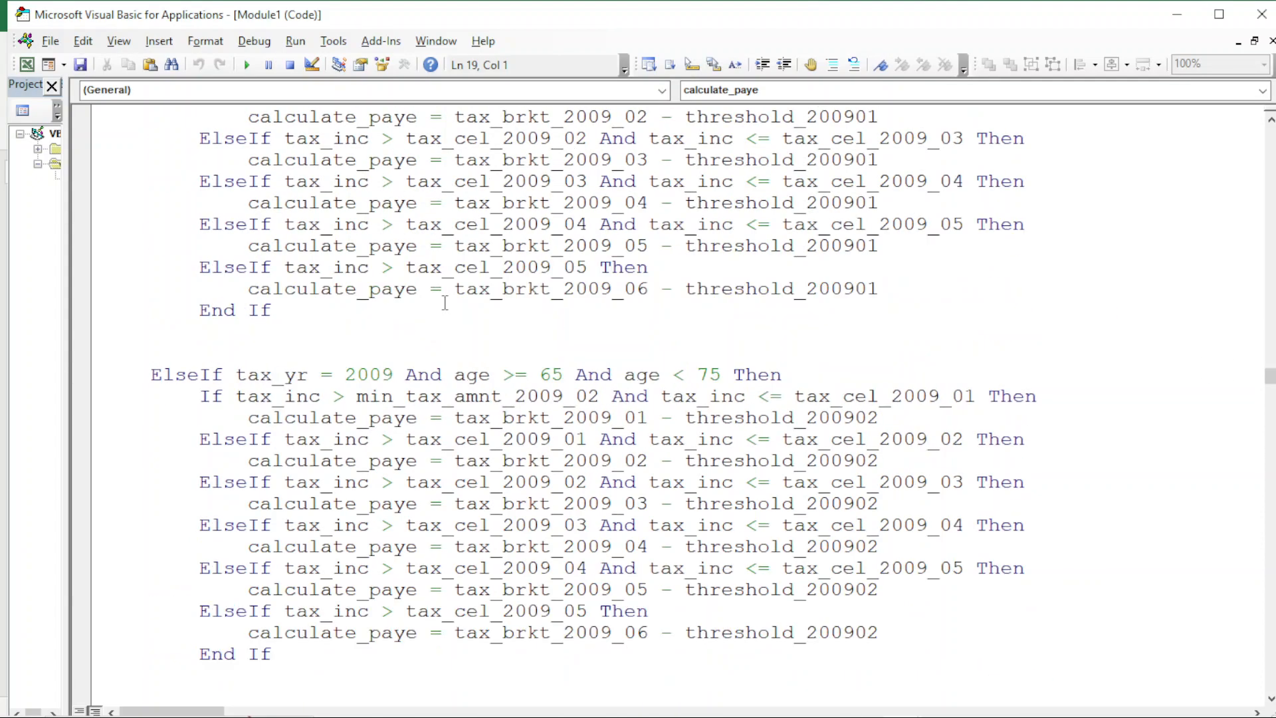
pyautogui.scroll(6, 449, 303)
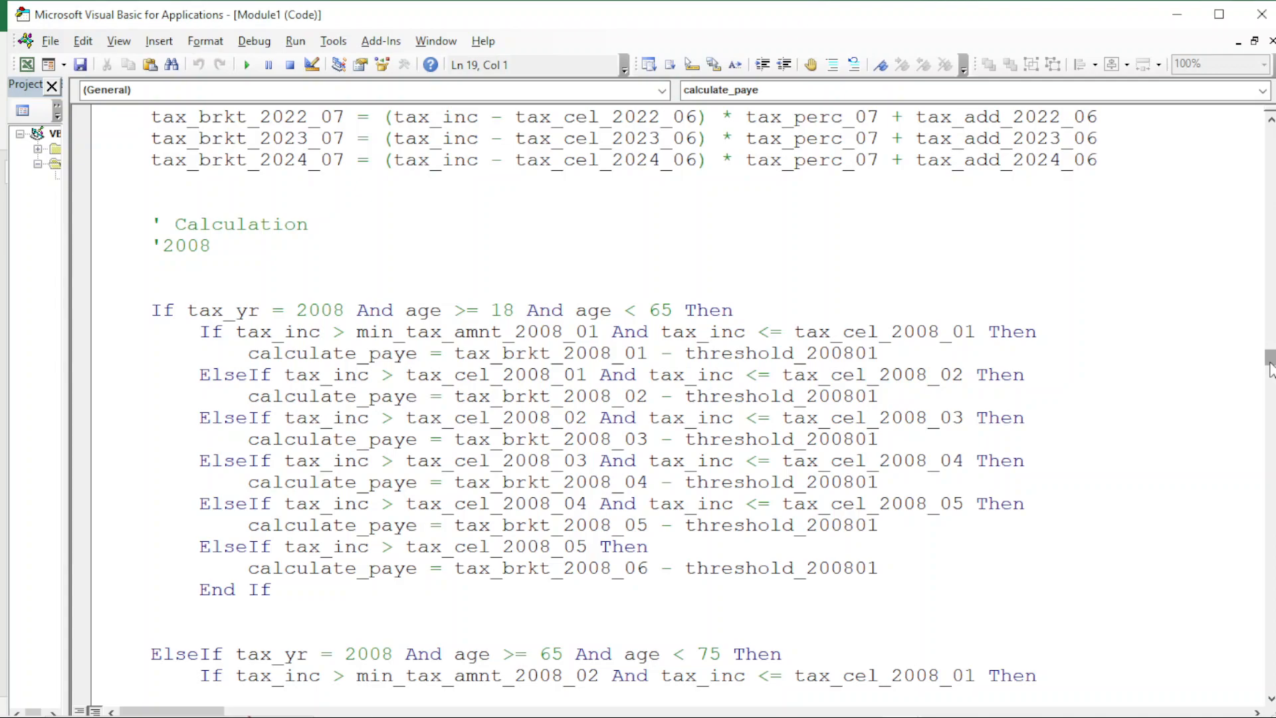
pyautogui.moveTo(1269, 366); pyautogui.dragTo(1269, 397)
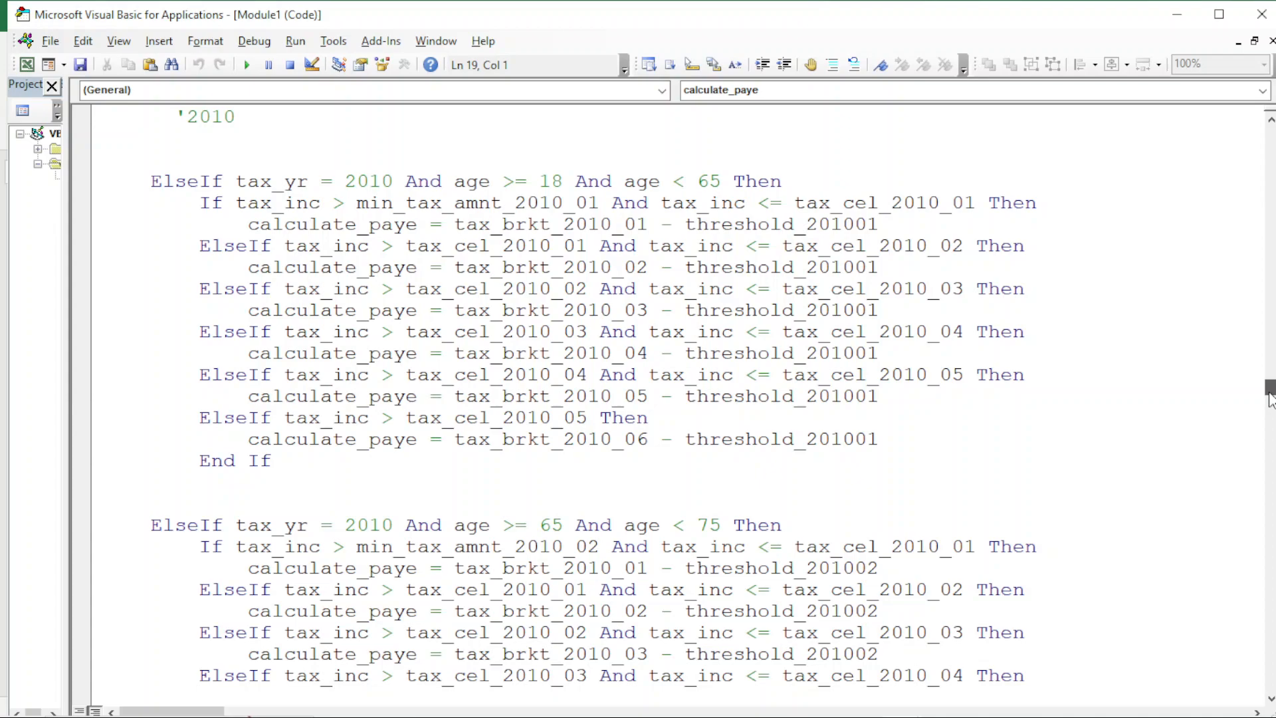
pyautogui.moveTo(1270, 398); pyautogui.dragTo(1255, 676)
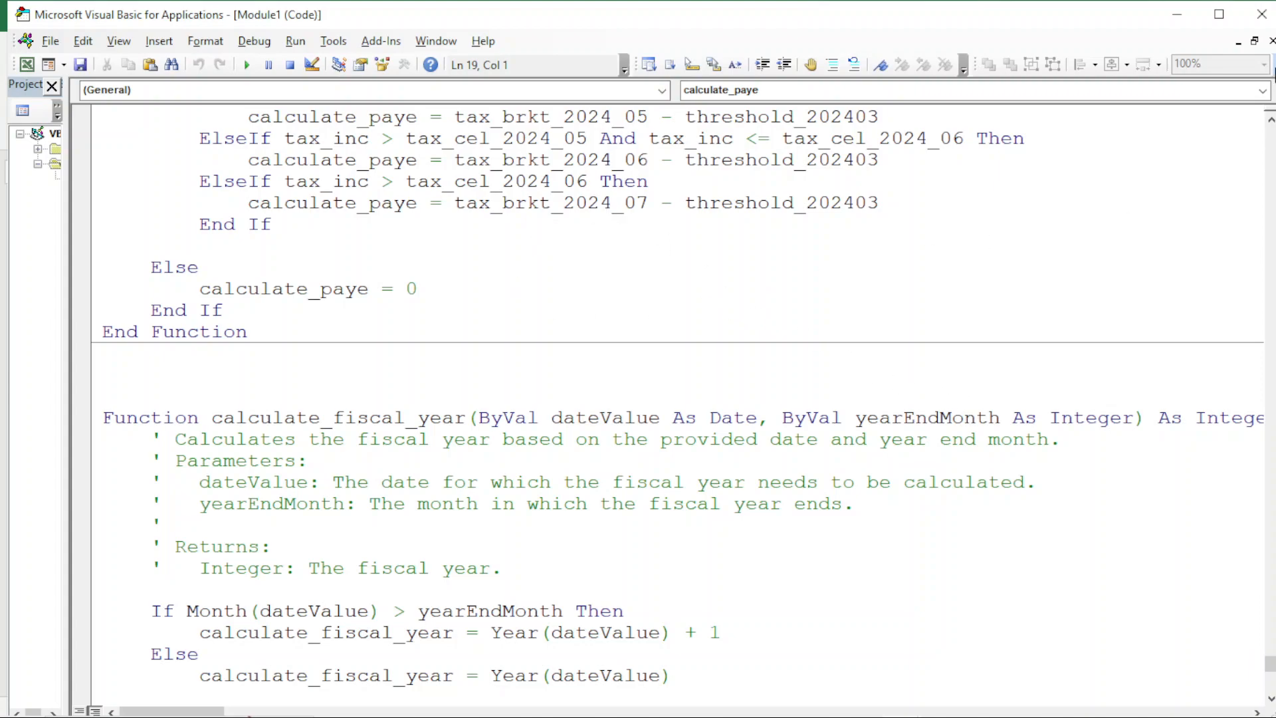
pyautogui.click(1262, 16)
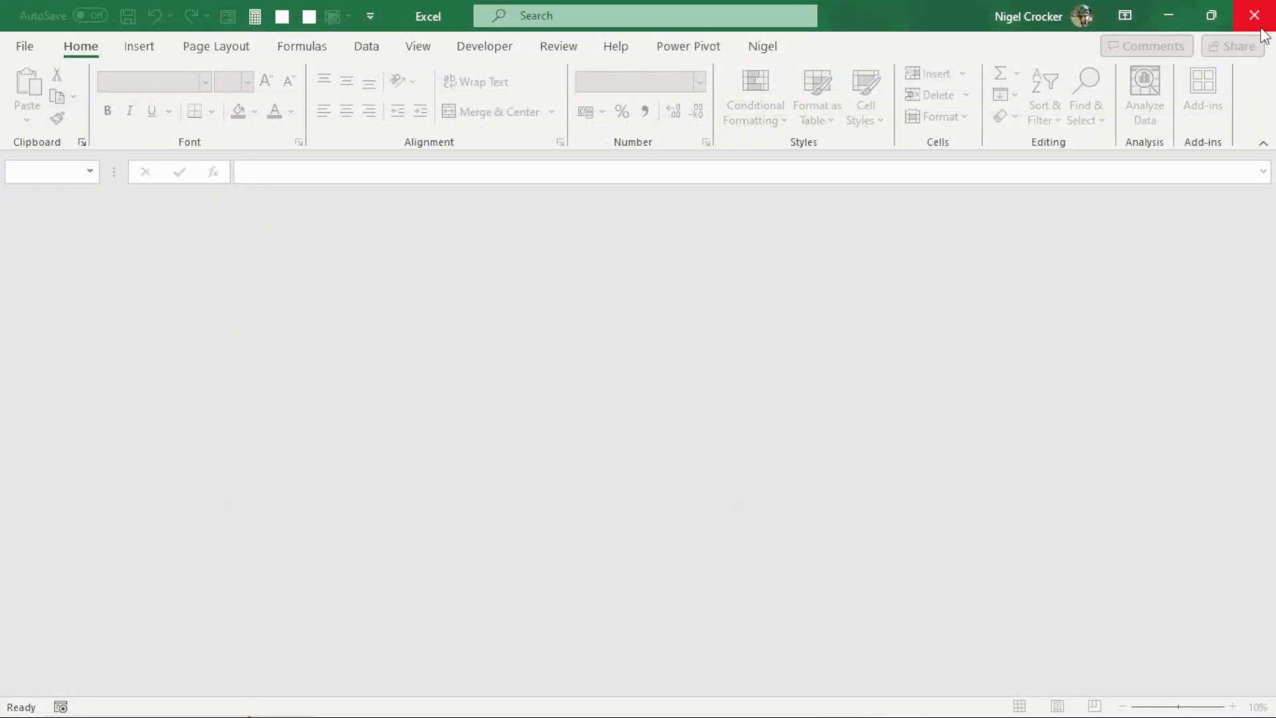
pyautogui.click(1261, 13)
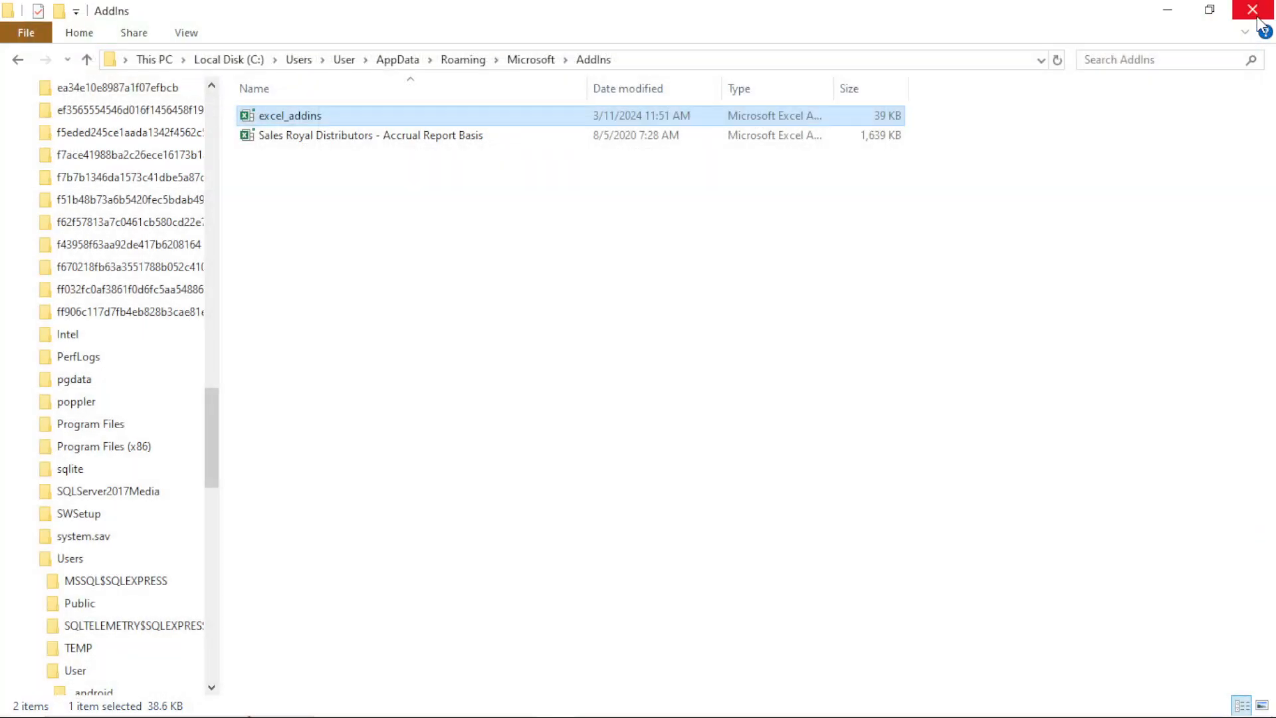
# Step: Open the payslips workbook from the delete folder on the Desktop and enable its external data connections
pyautogui.moveTo(210, 429); pyautogui.dragTo(201, 126)
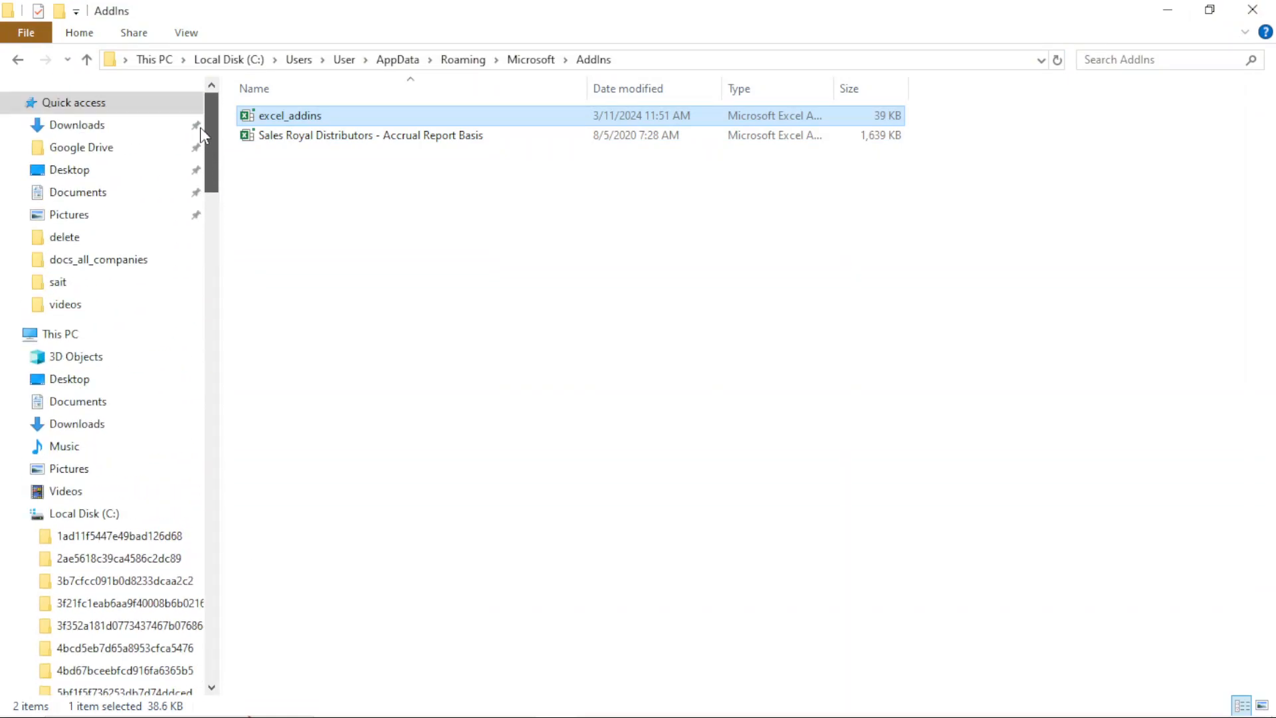
pyautogui.click(87, 177)
pyautogui.click(292, 121)
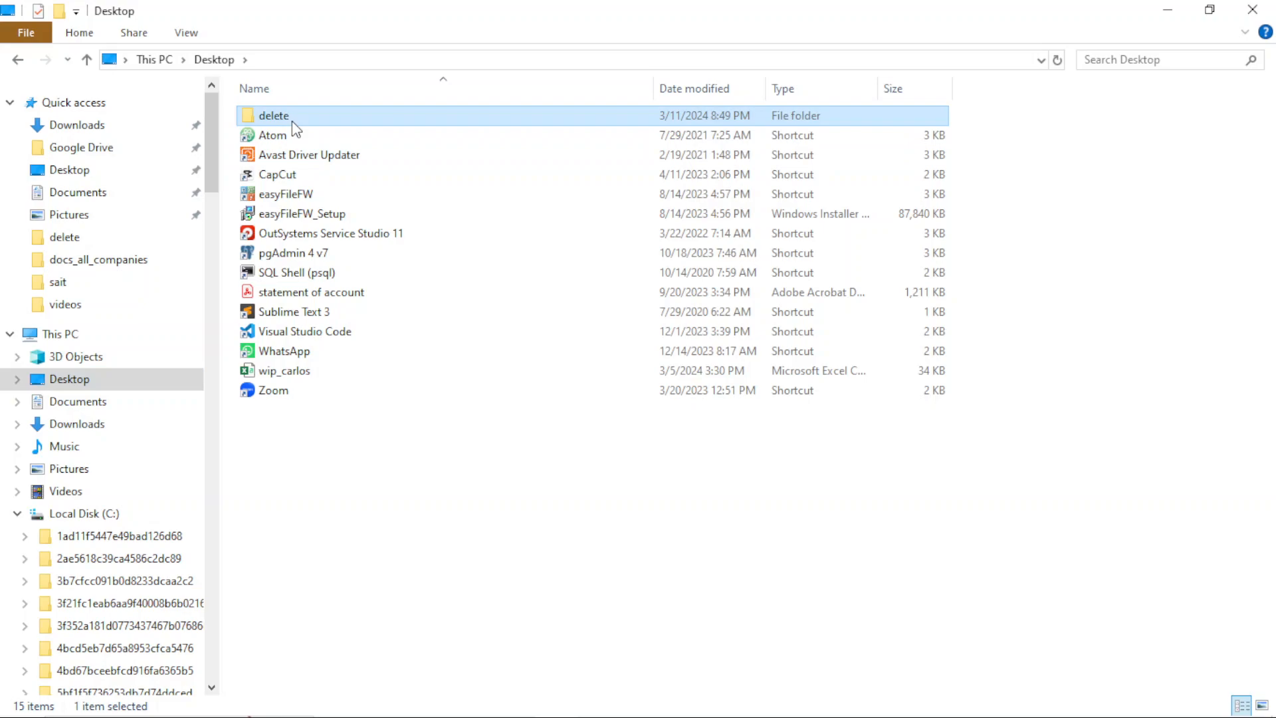
pyautogui.doubleClick(293, 120)
pyautogui.doubleClick(286, 116)
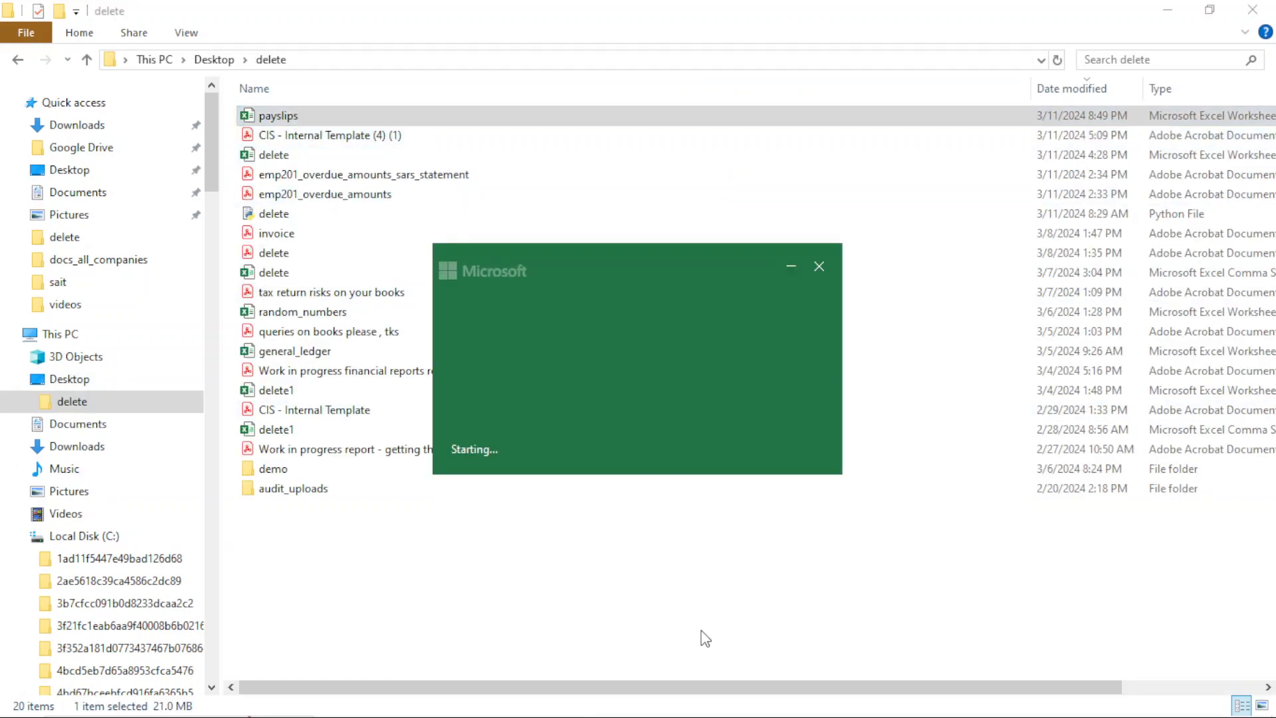
pyautogui.moveTo(749, 687); pyautogui.dragTo(866, 686)
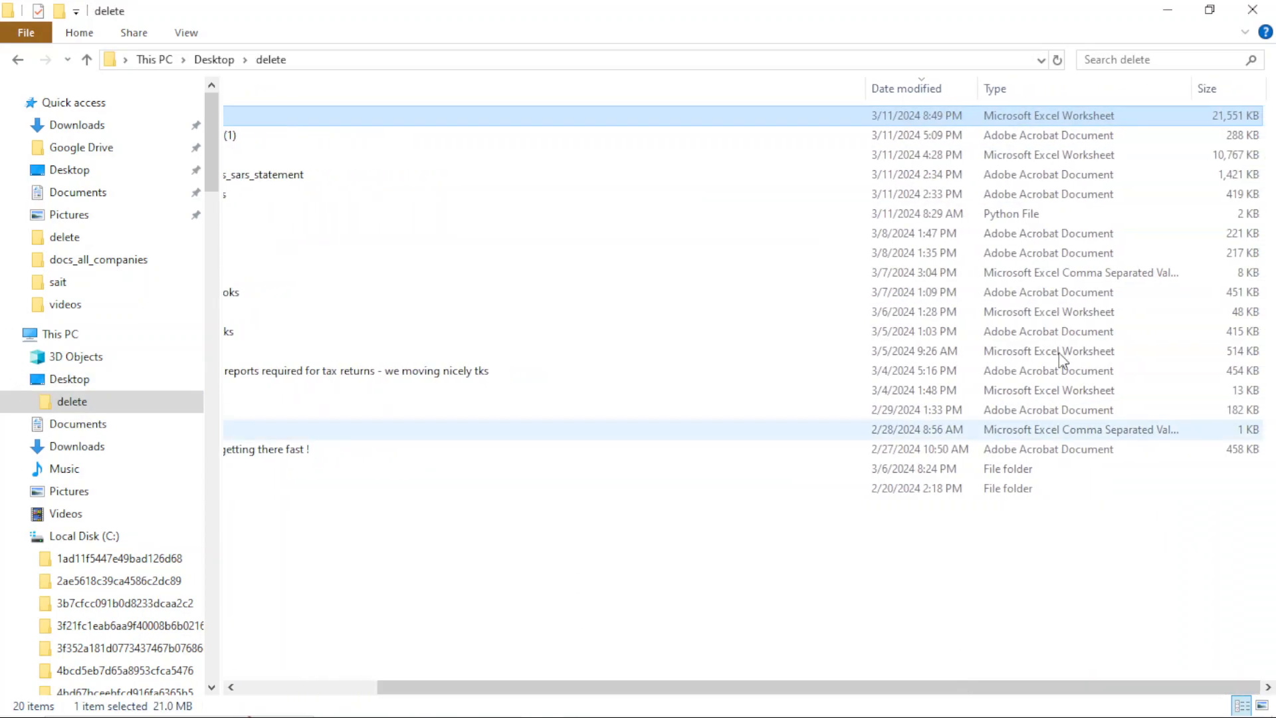
pyautogui.moveTo(735, 705)
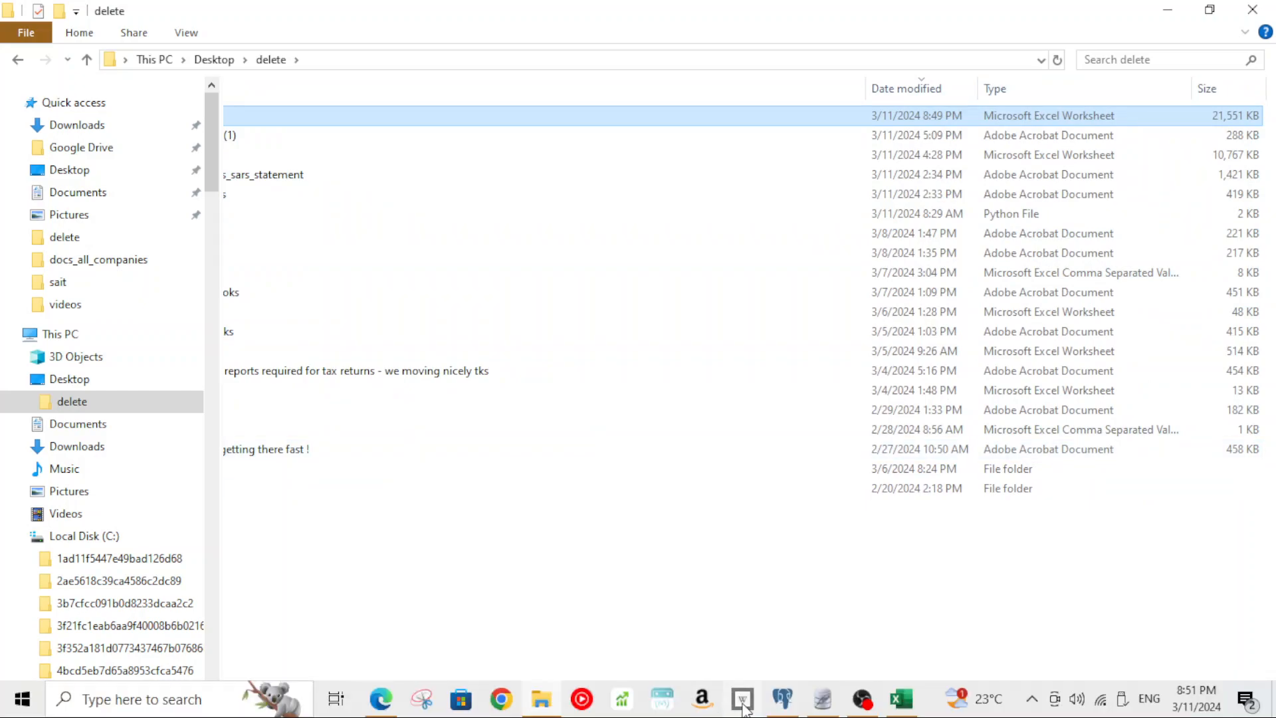
pyautogui.click(898, 701)
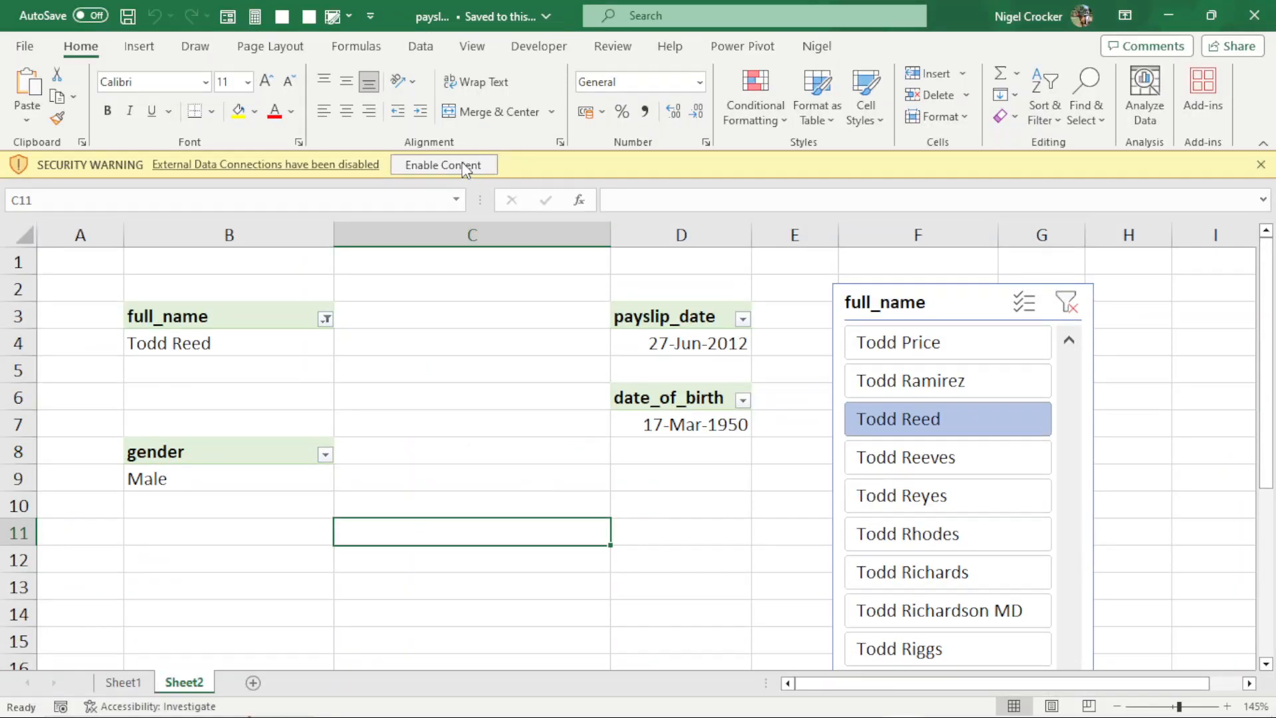
pyautogui.click(463, 166)
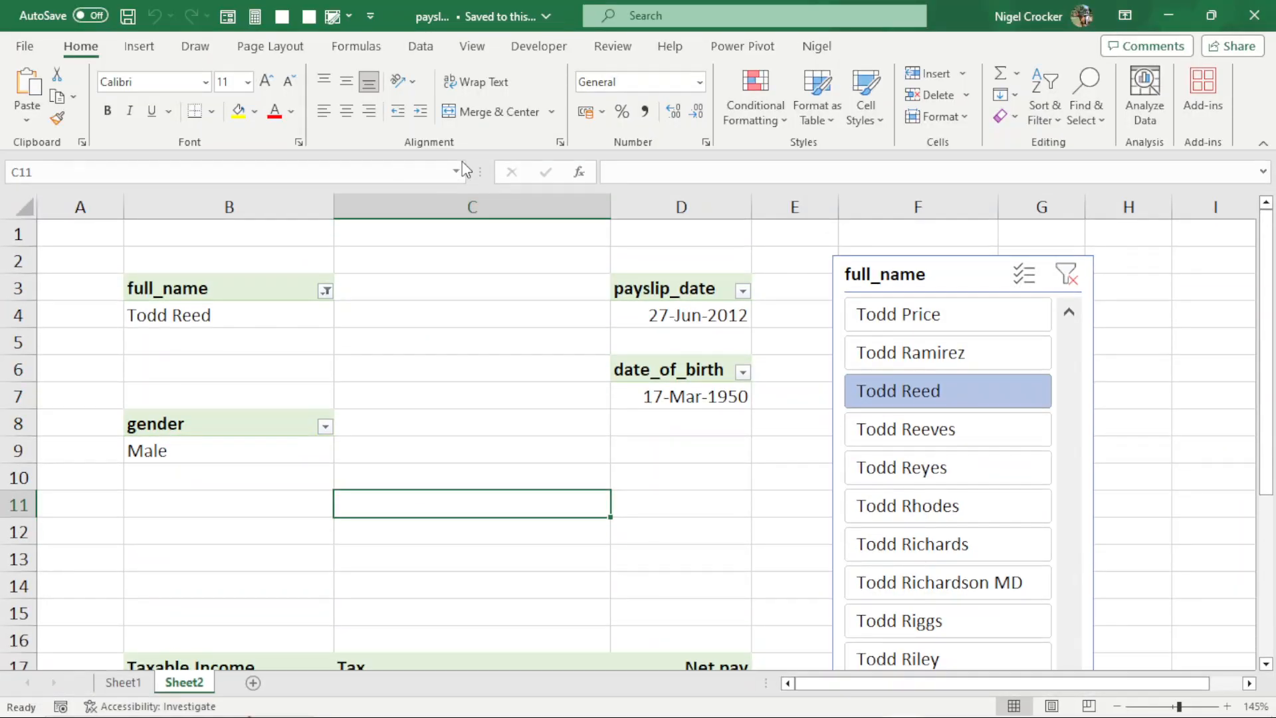
# Step: Look through the payroll data table on Sheet1 and return to the payslip on Sheet2
pyautogui.click(123, 682)
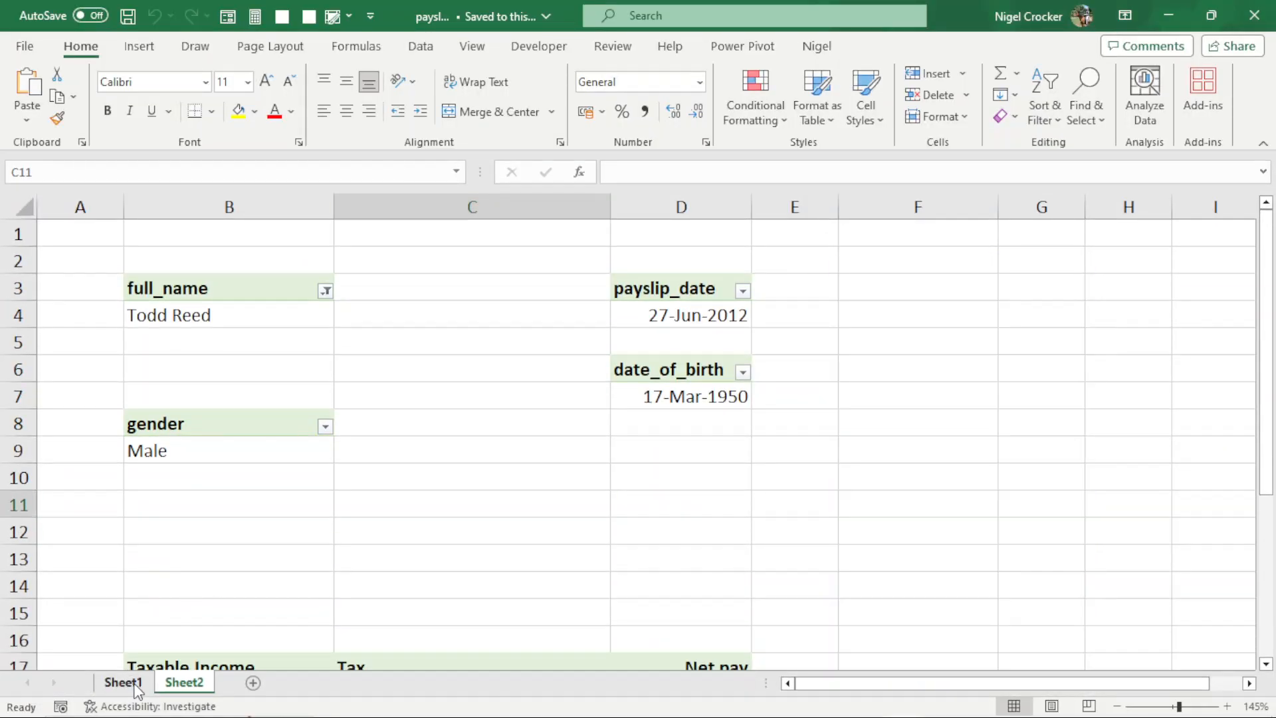
pyautogui.scroll(20, 511, 604)
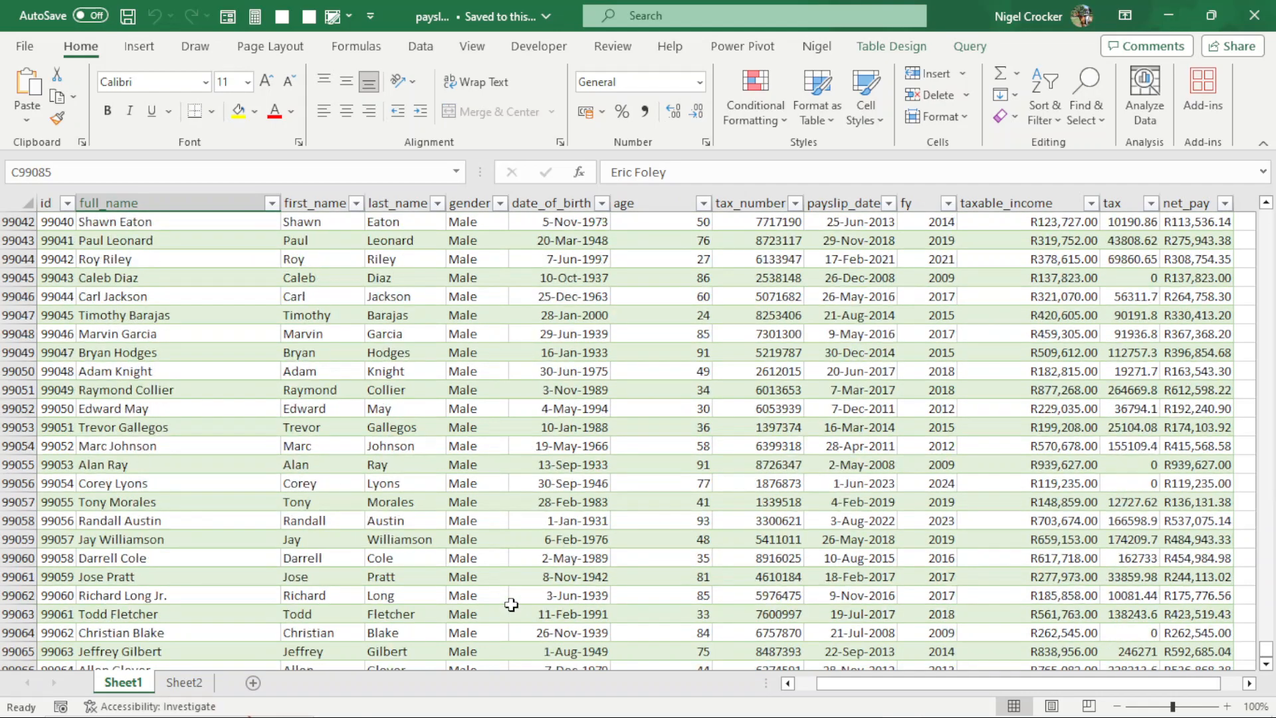
pyautogui.scroll(15, 512, 604)
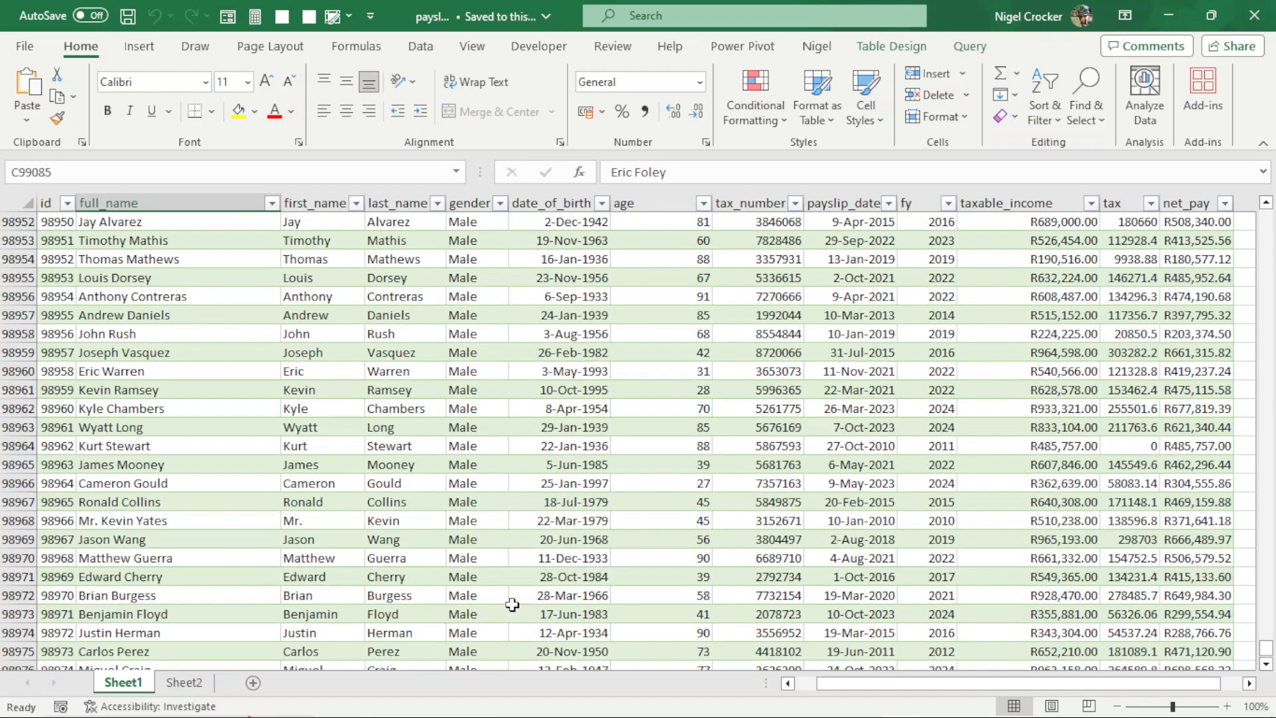
pyautogui.click(189, 685)
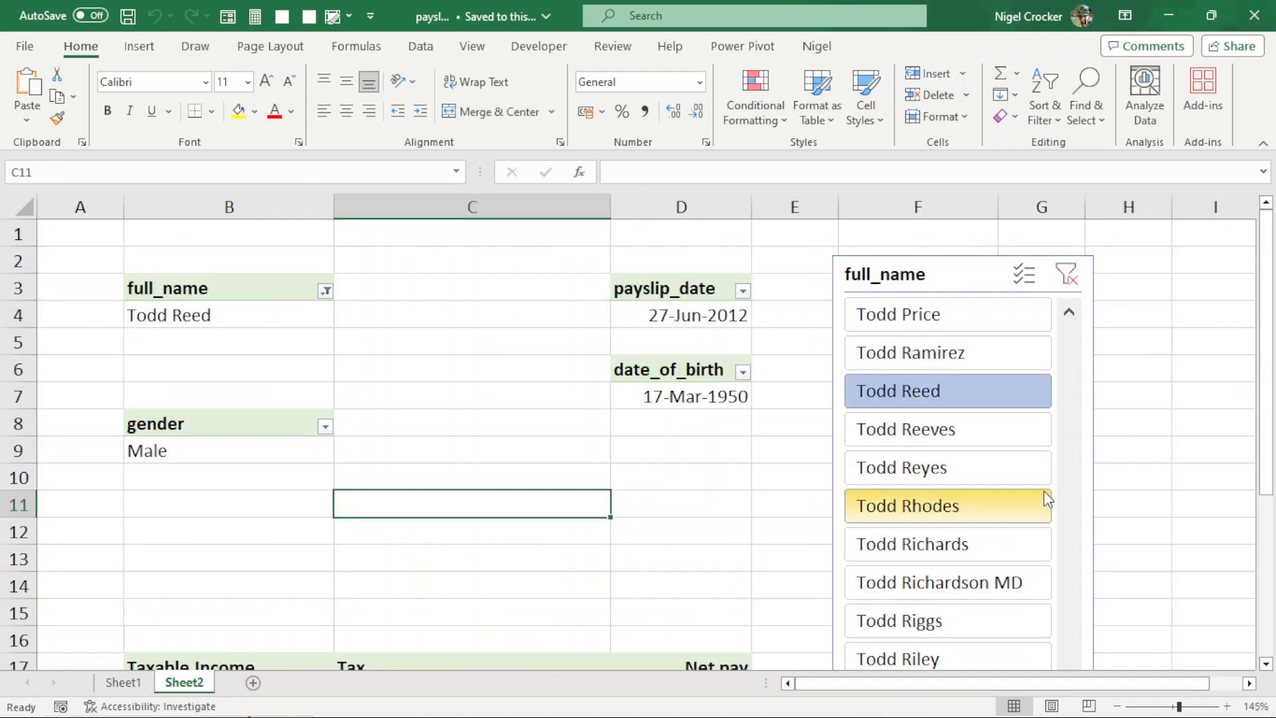
# Step: Collapse the ribbon and filter the payslip with the full_name slicer, first to the employee below the selected one, finally to the one above it
pyautogui.hotkey('ctrl', 'F1')
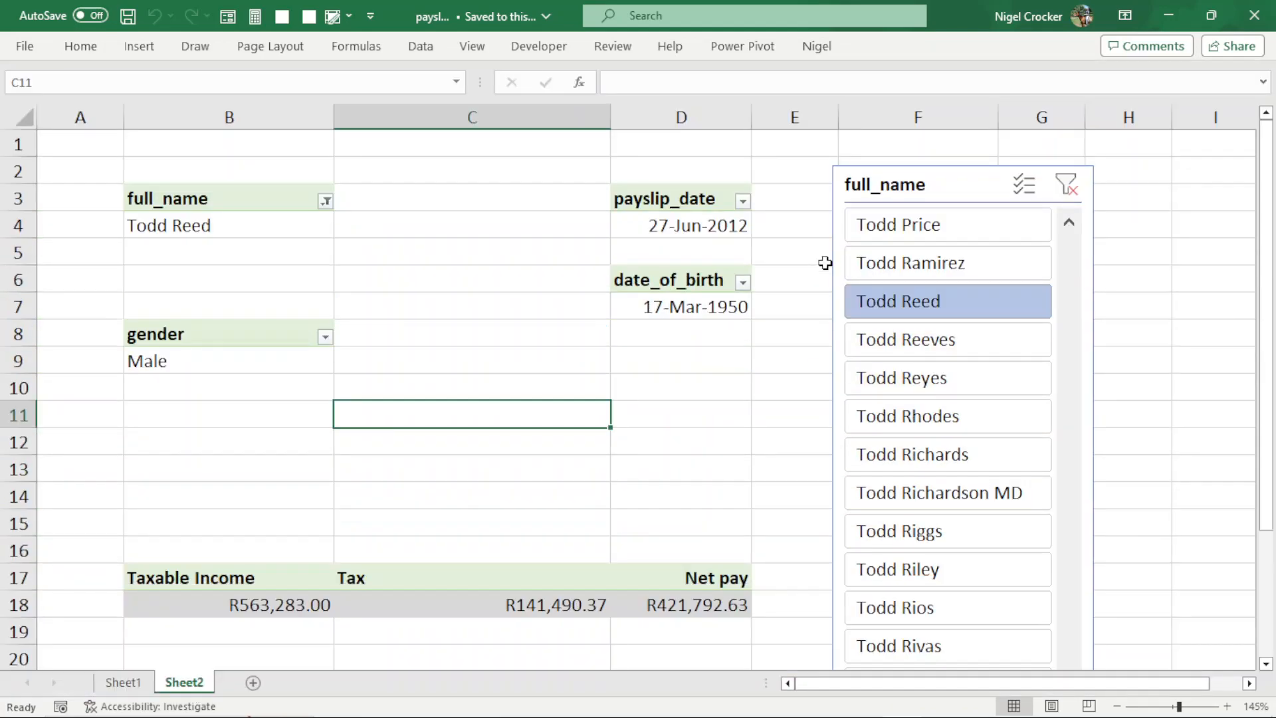
pyautogui.click(1070, 225)
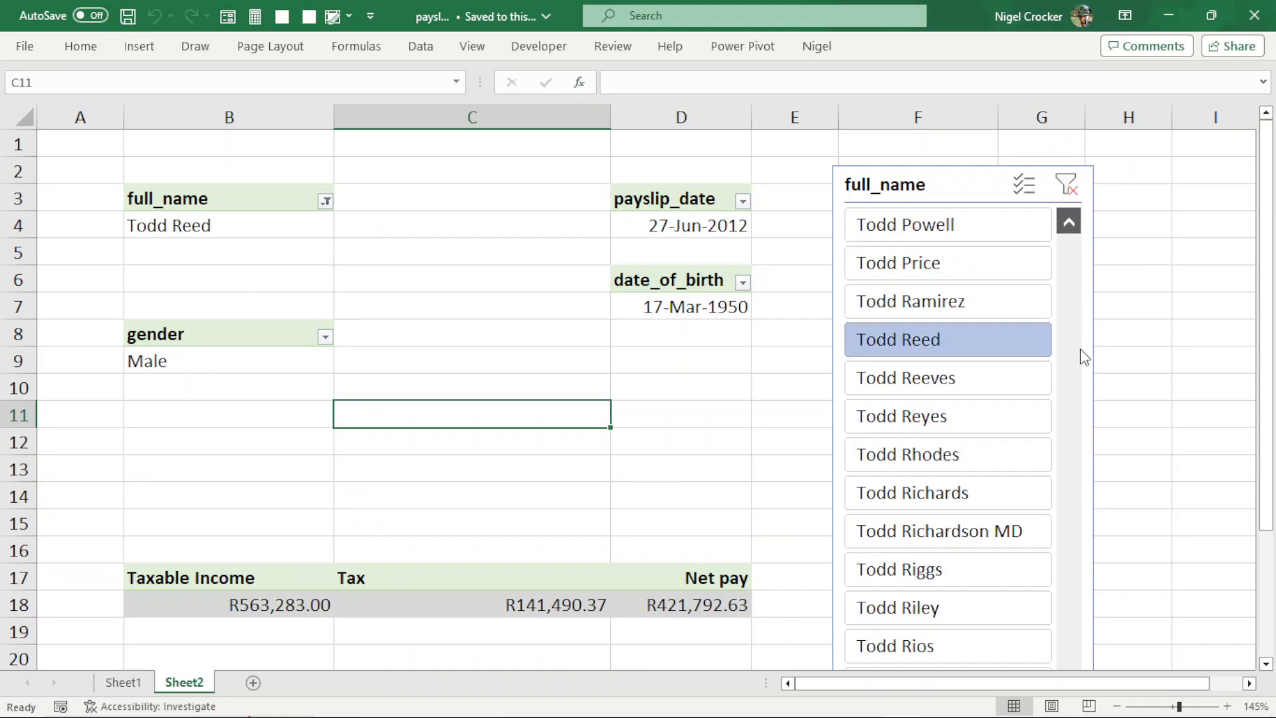
pyautogui.click(974, 376)
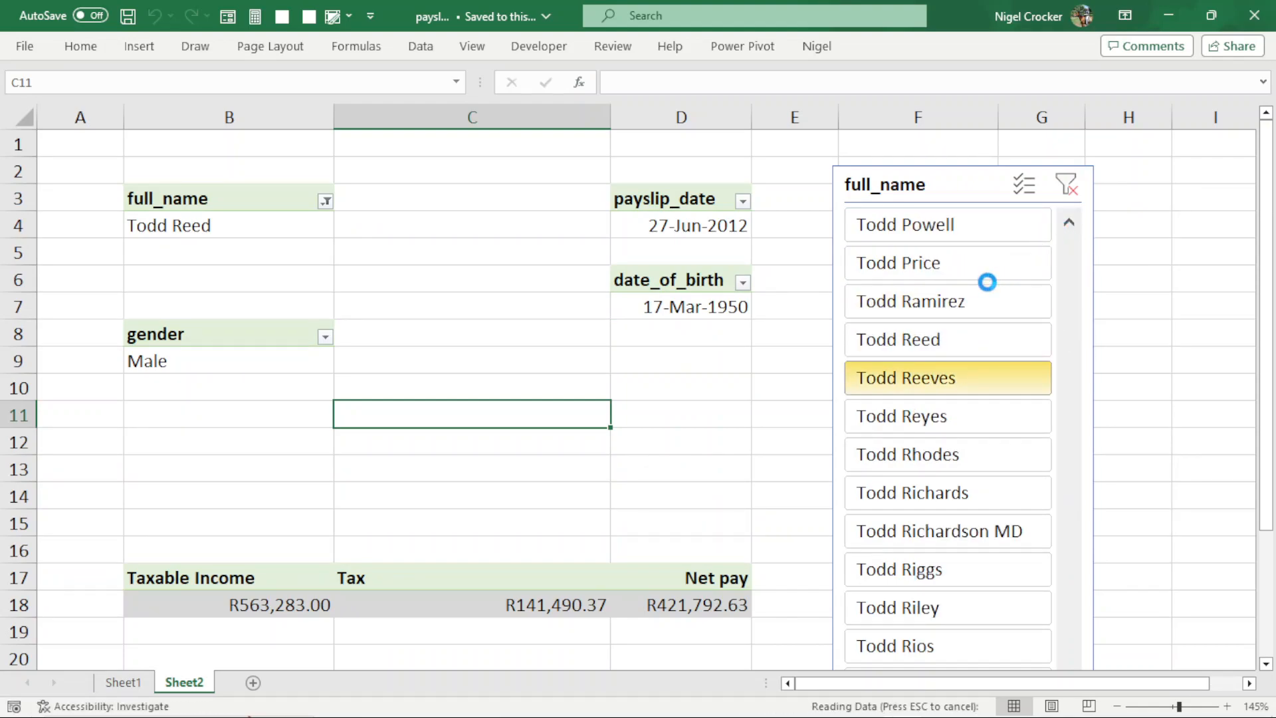
pyautogui.click(987, 302)
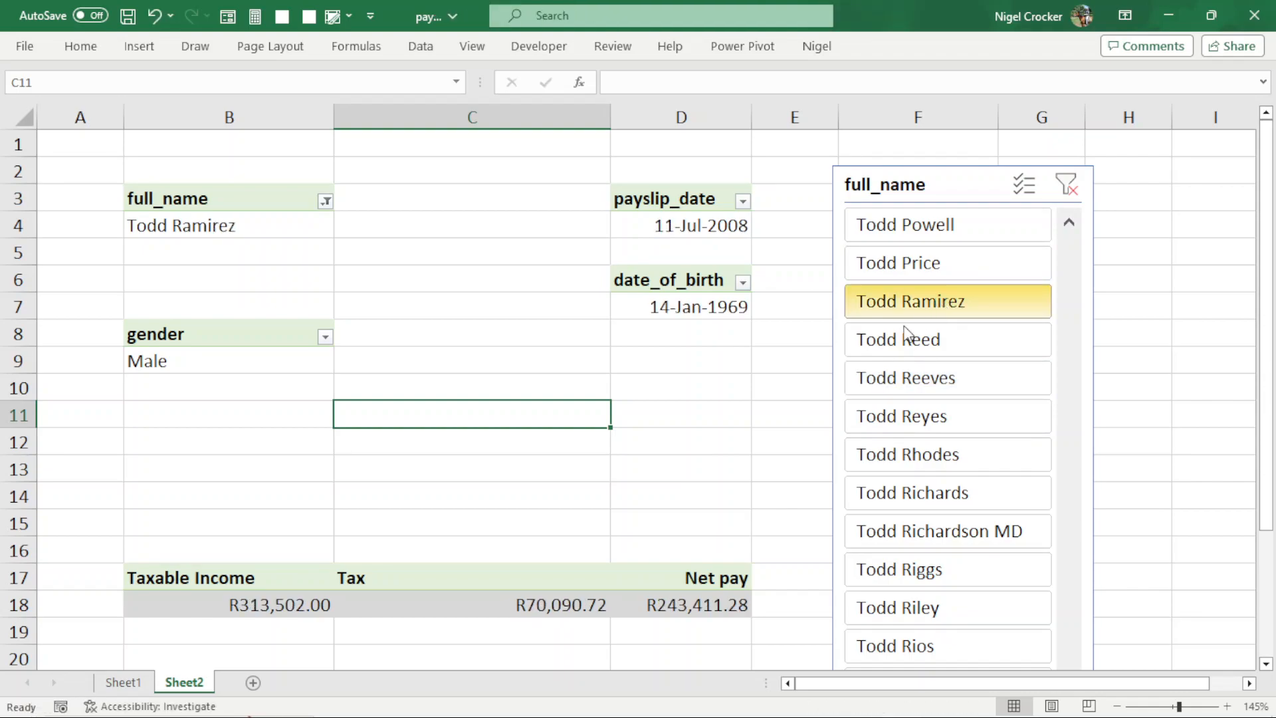
pyautogui.click(558, 528)
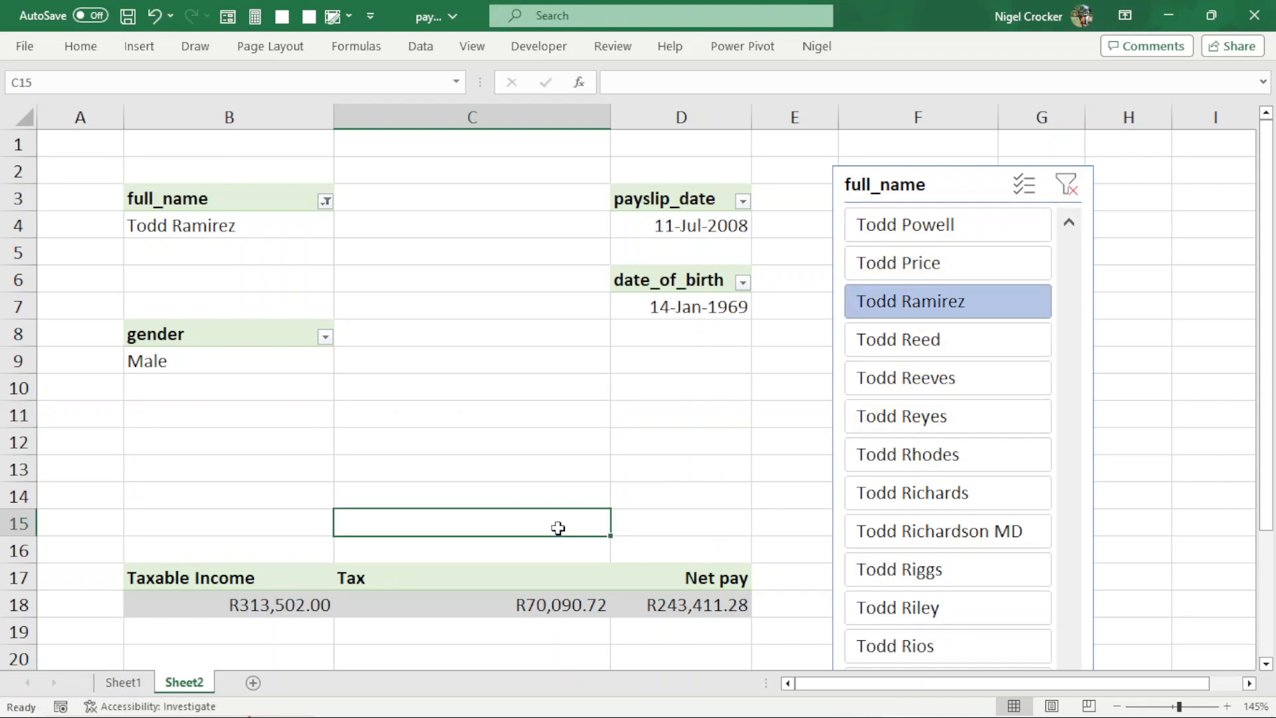